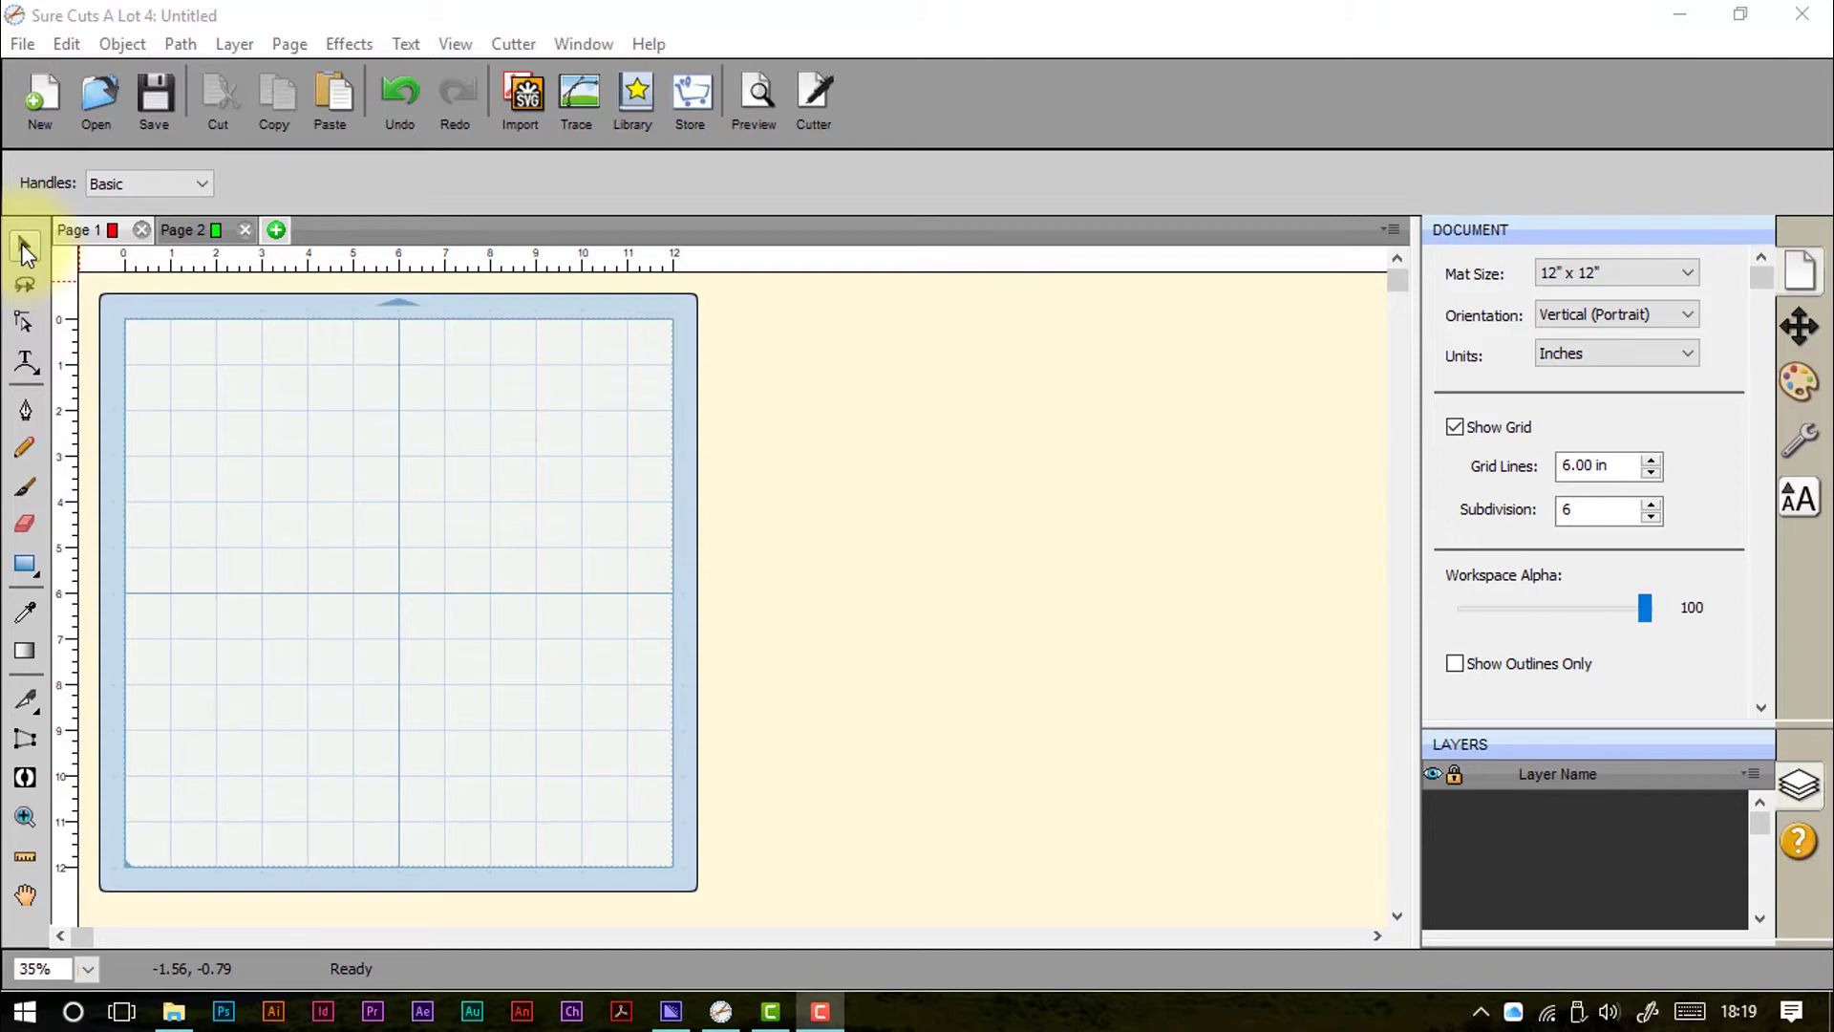
Step: Place a circle from the library's Basic Shapes just beyond the mat's centre, close the library and deselect the shape
left_click(634, 96)
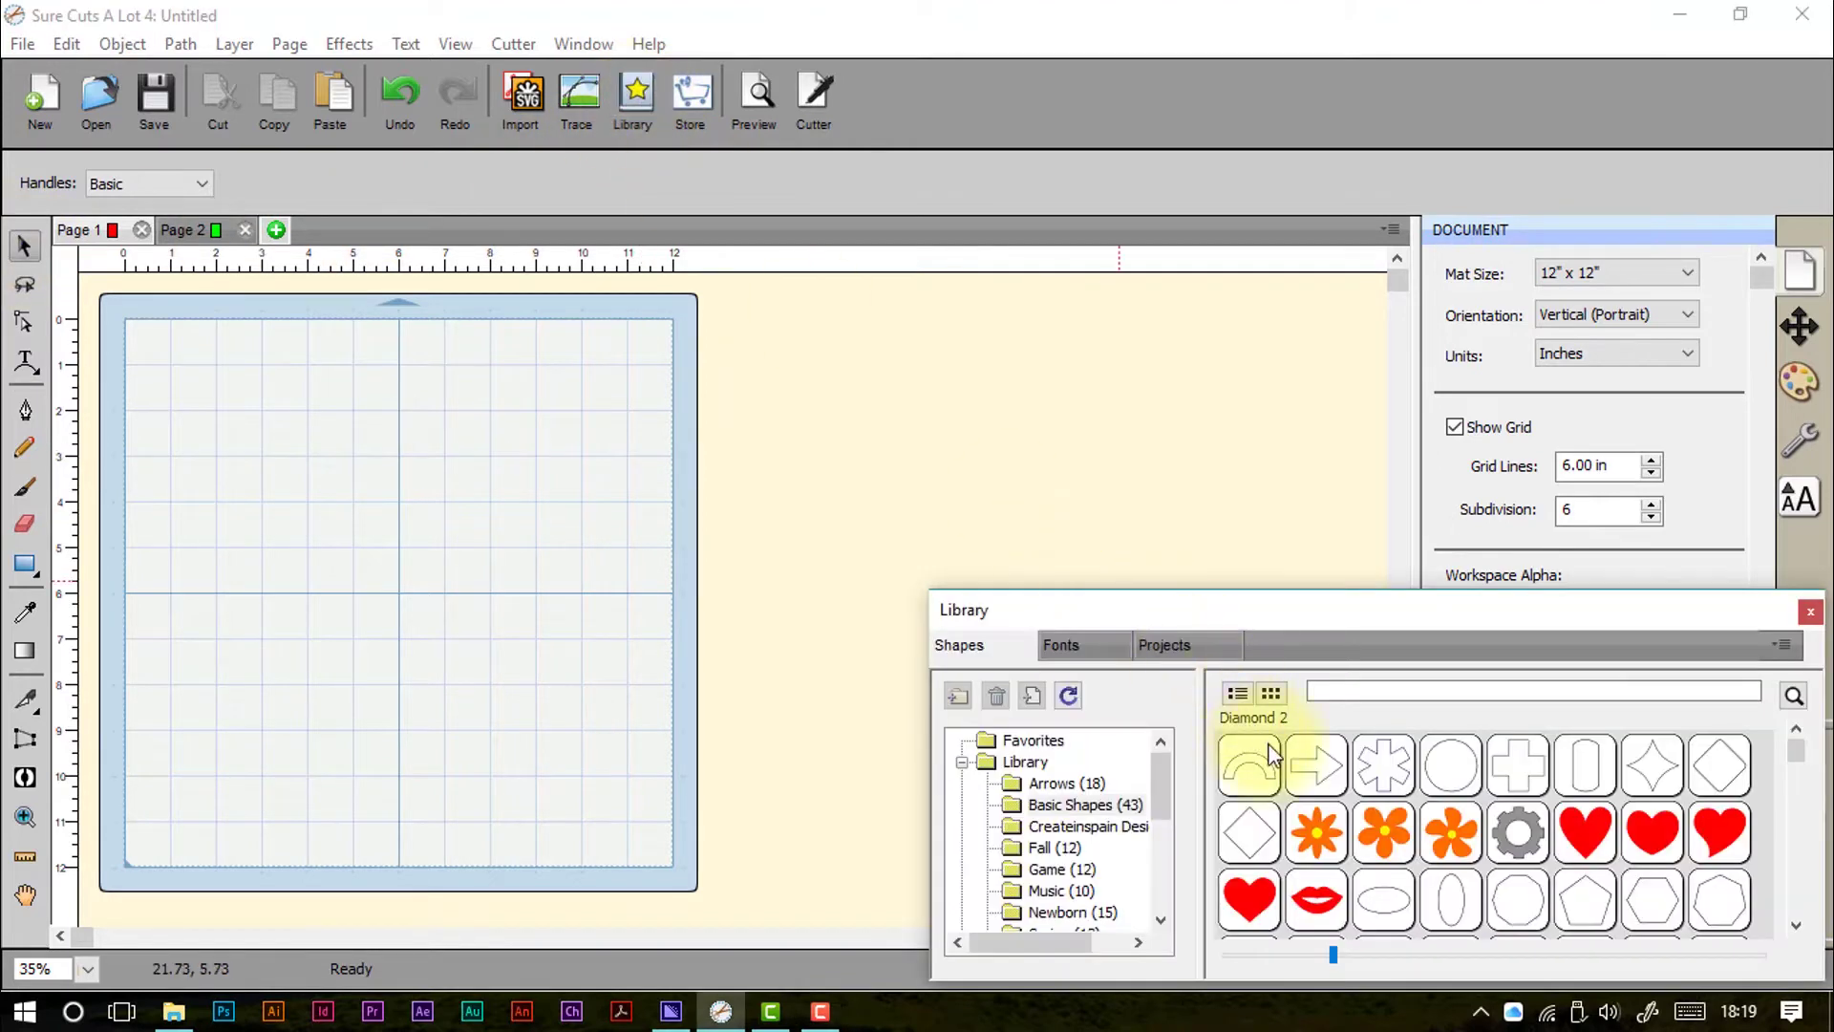
left_click_drag(1449, 764, 441, 548)
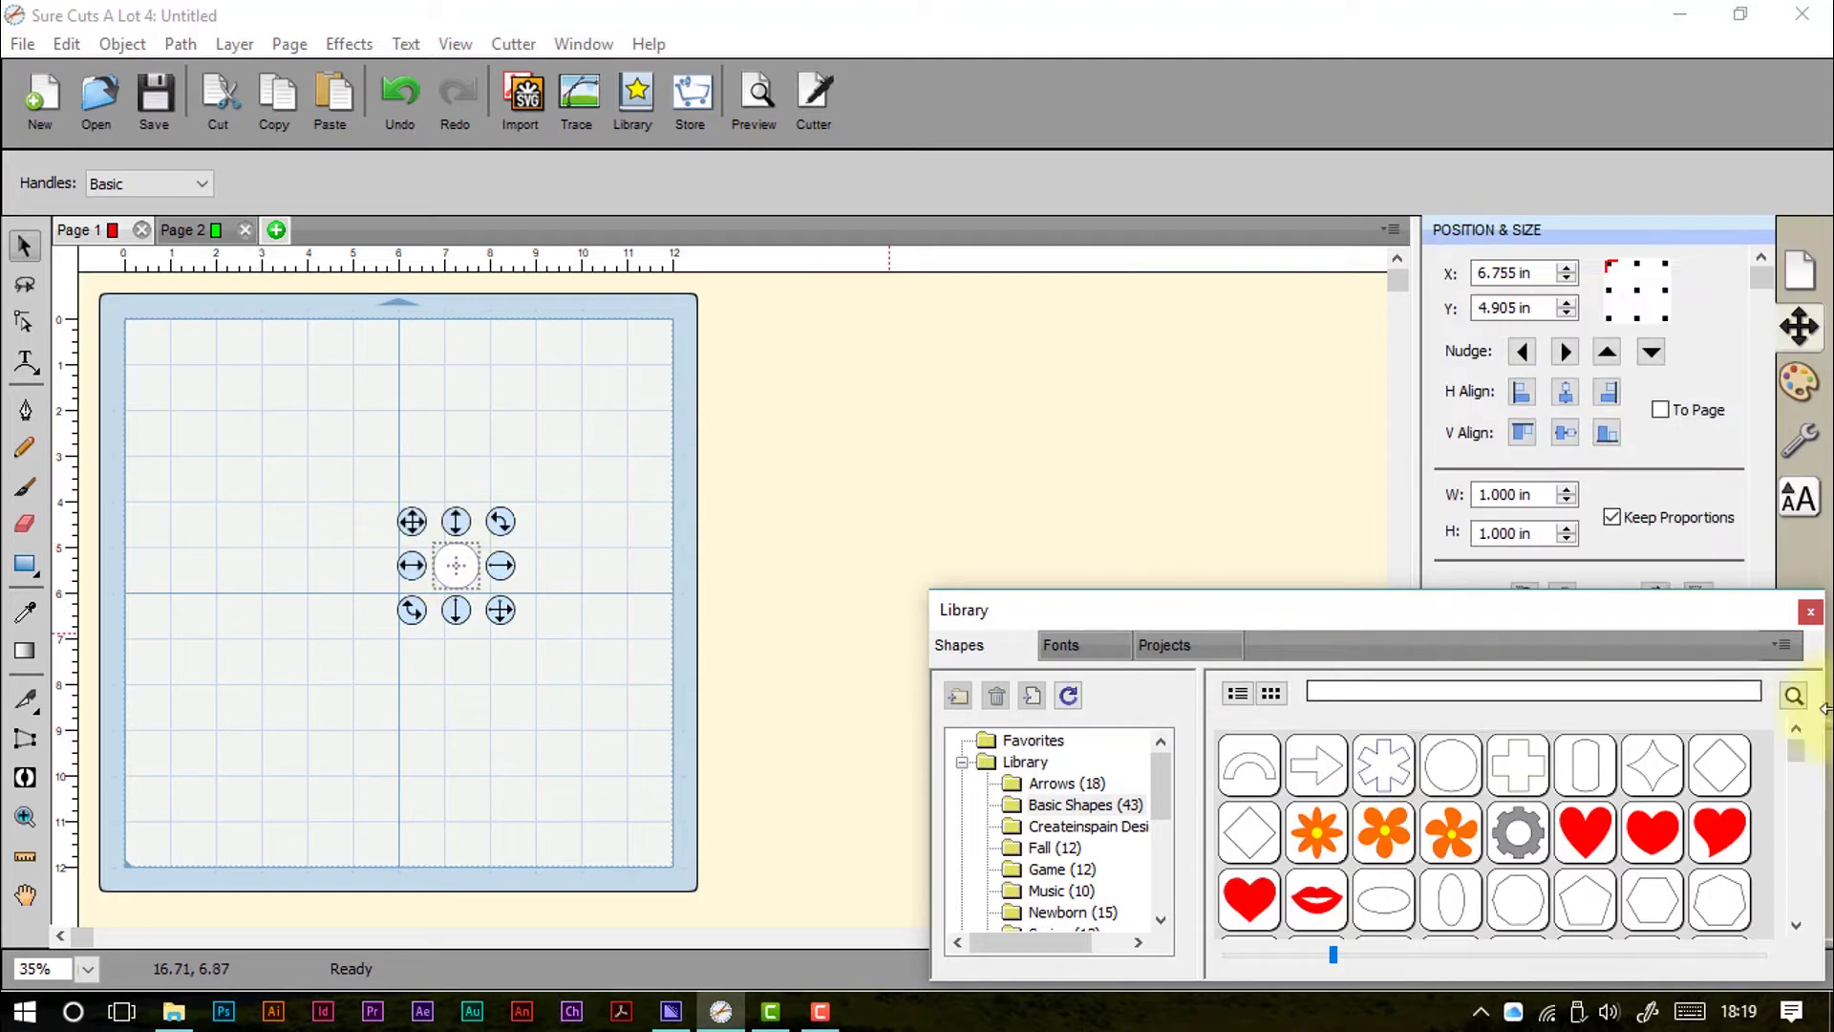
left_click(1810, 611)
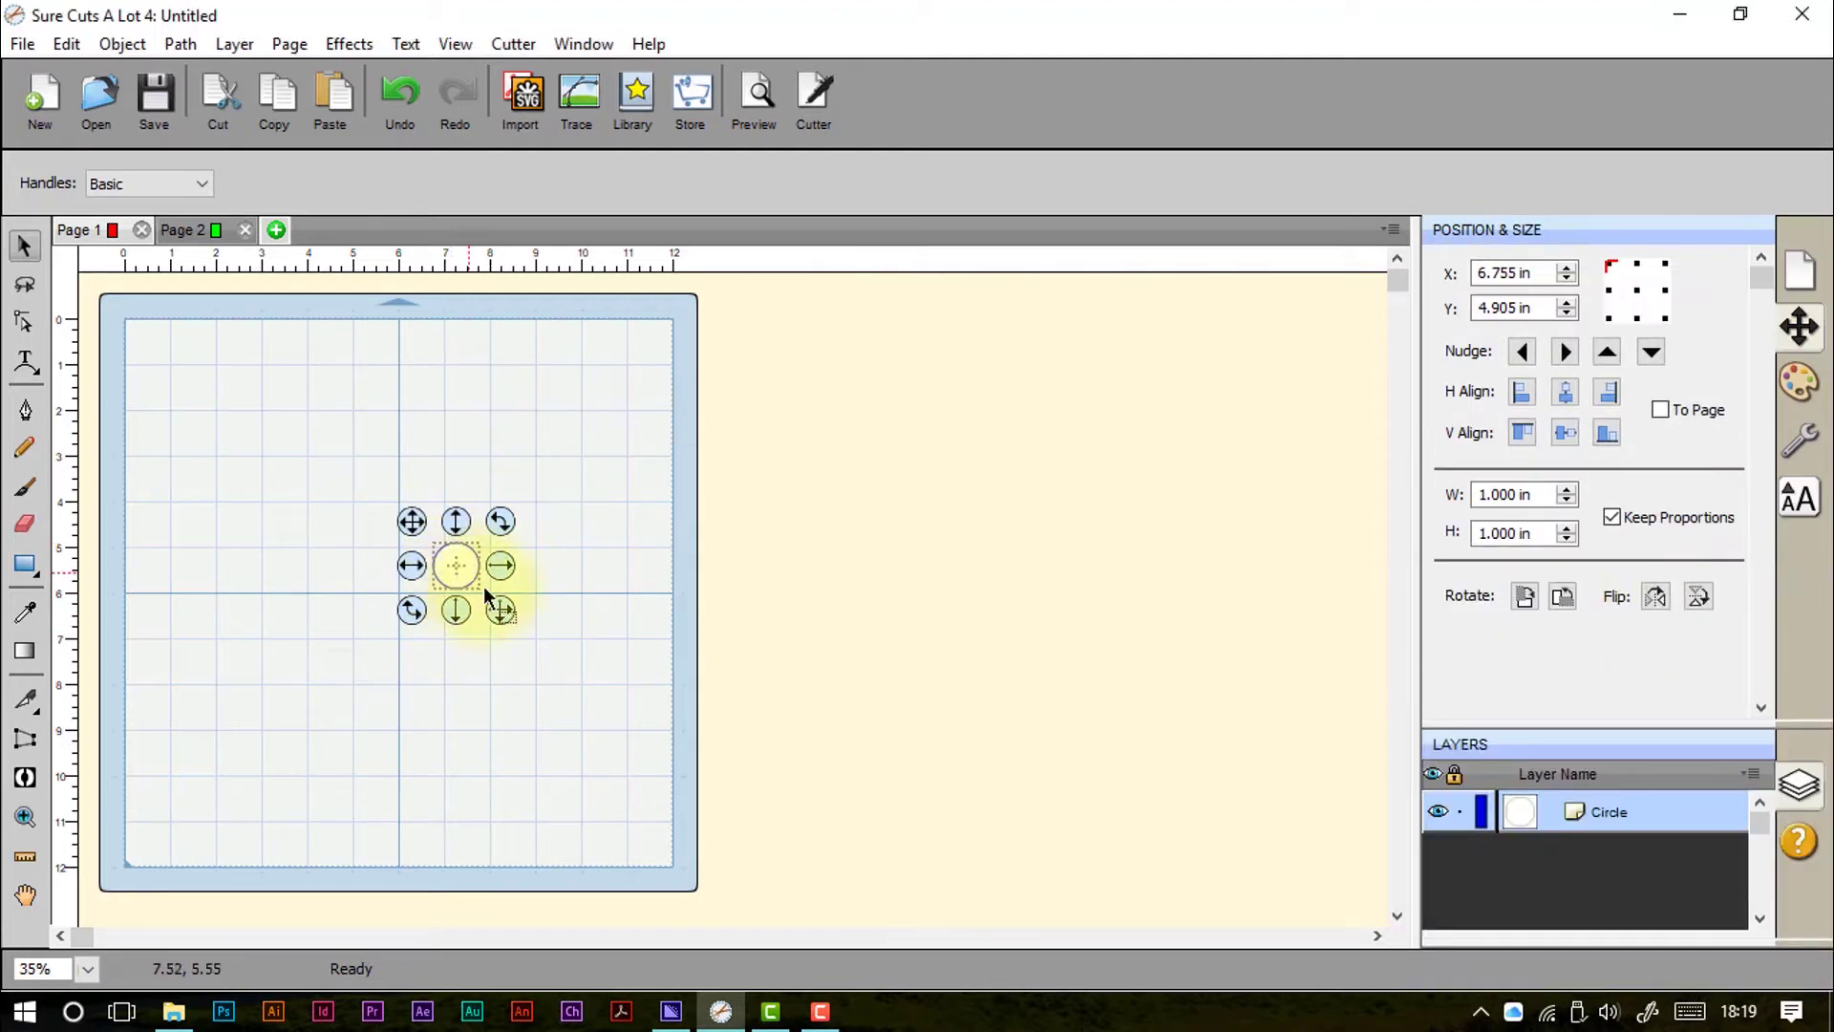
left_click(562, 468)
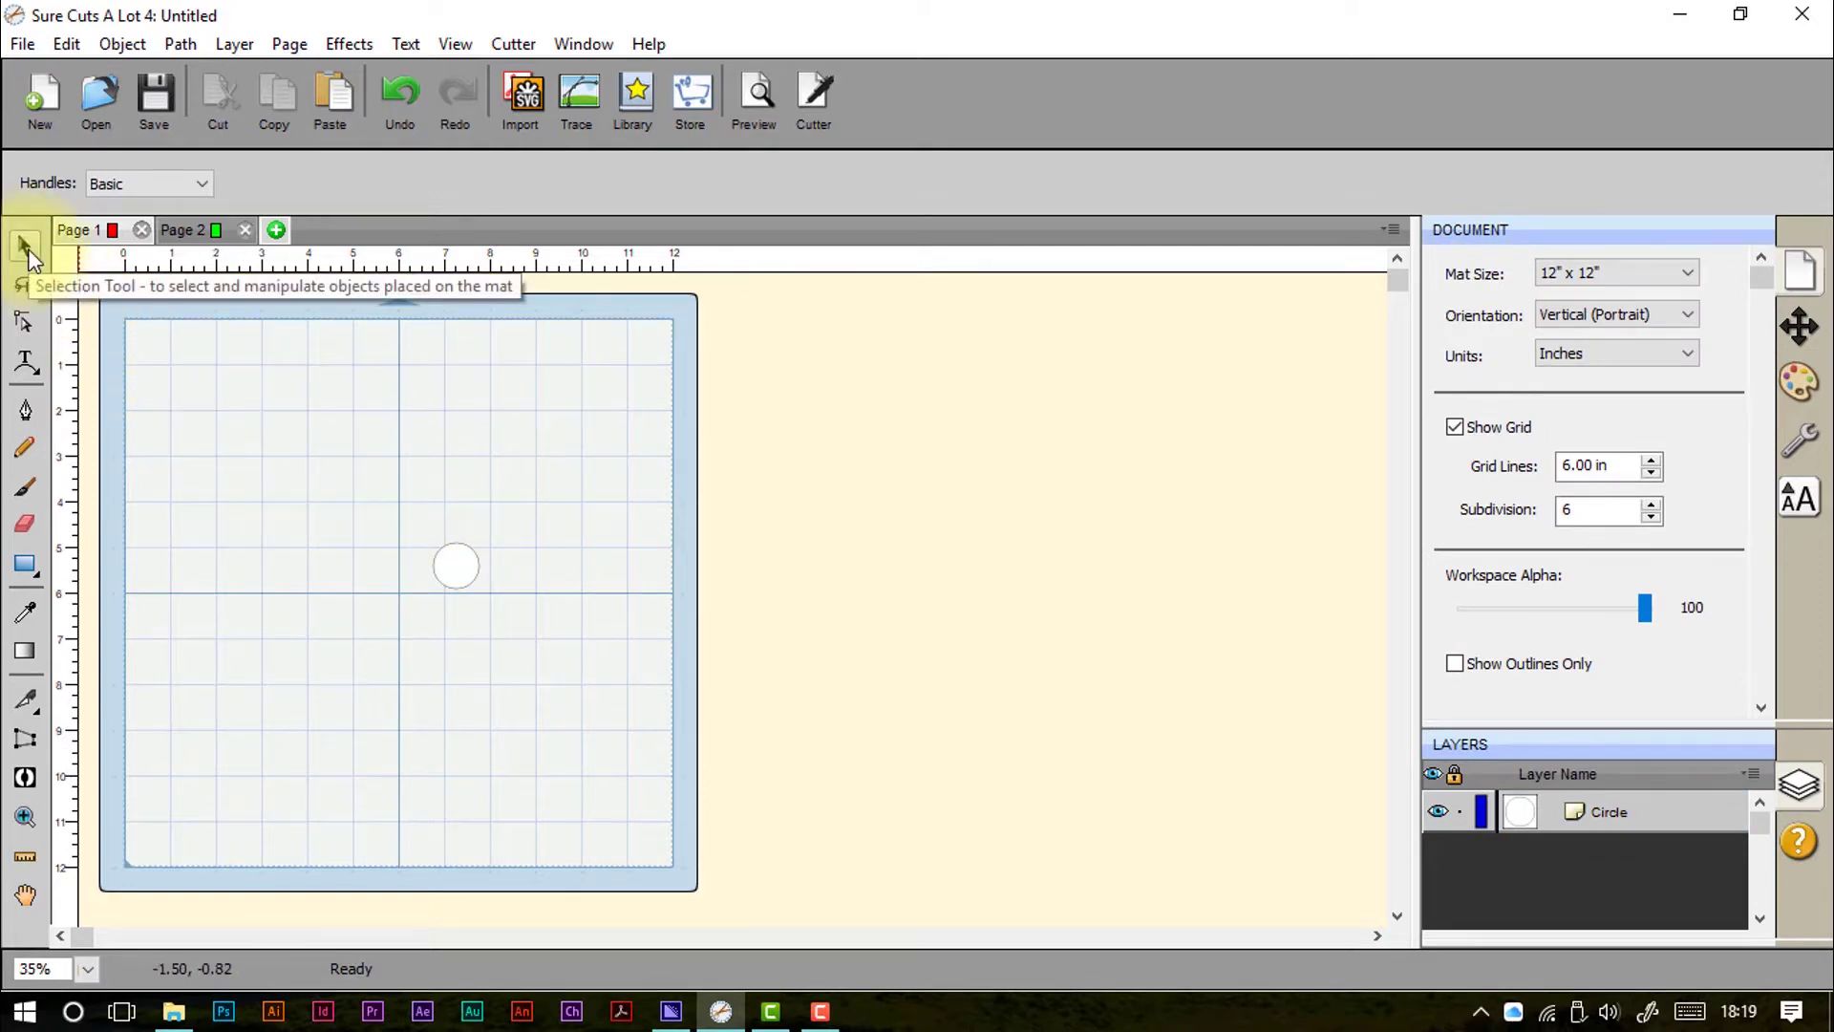
Step: Move the circle to about X 3.88 in, Y 2.29 in and enlarge it proportionally to about 2.91 in
left_click(455, 565)
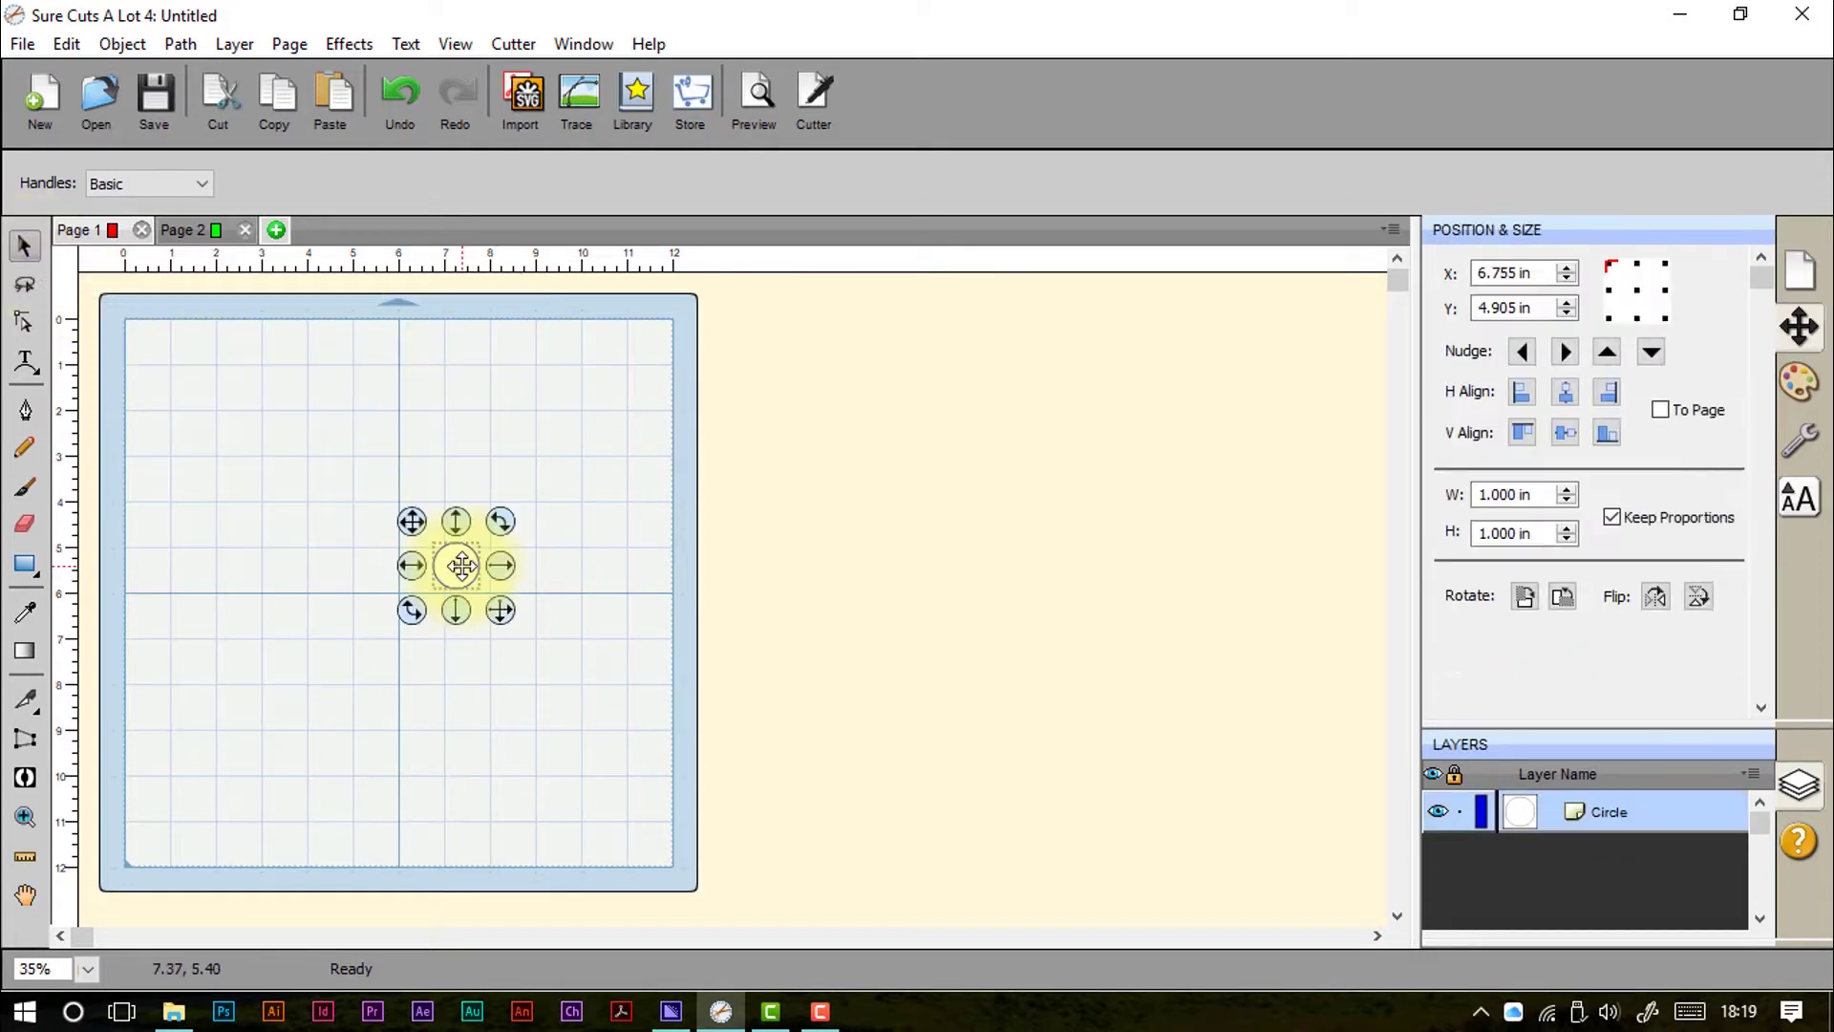
left_click_drag(410, 530, 276, 406)
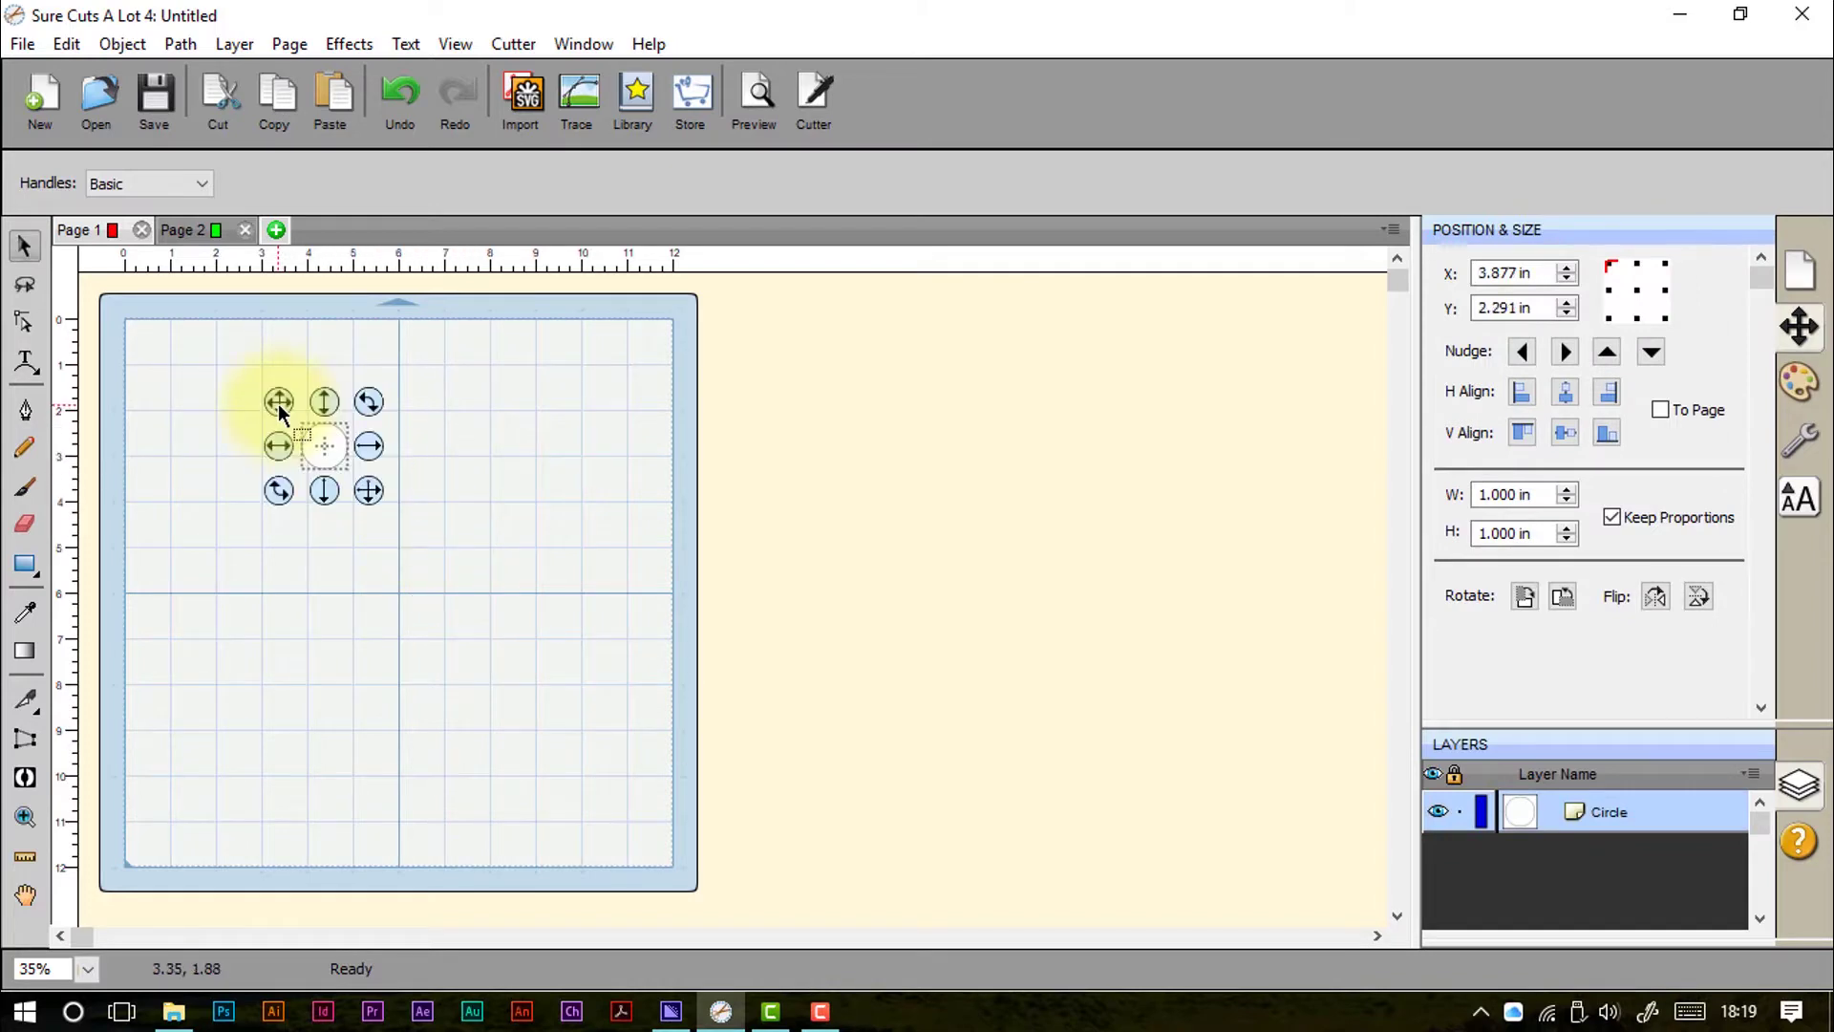
left_click_drag(373, 492, 456, 556)
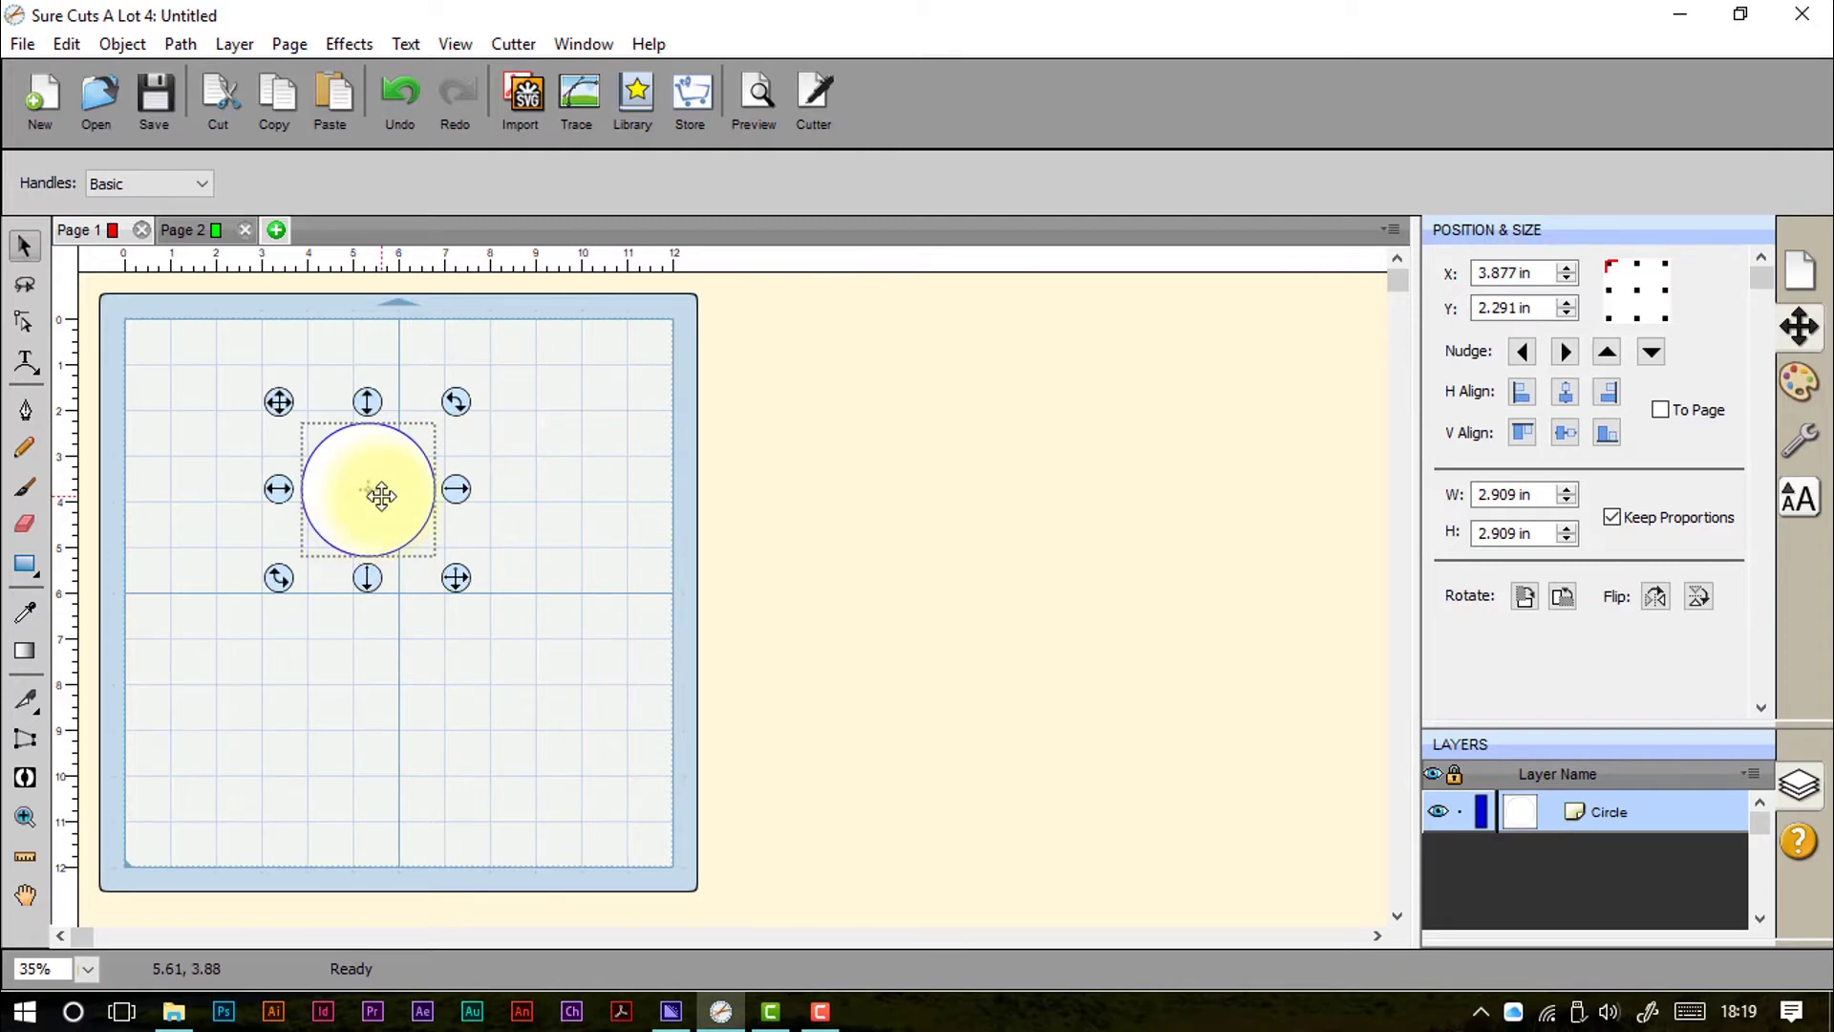
left_click(541, 521)
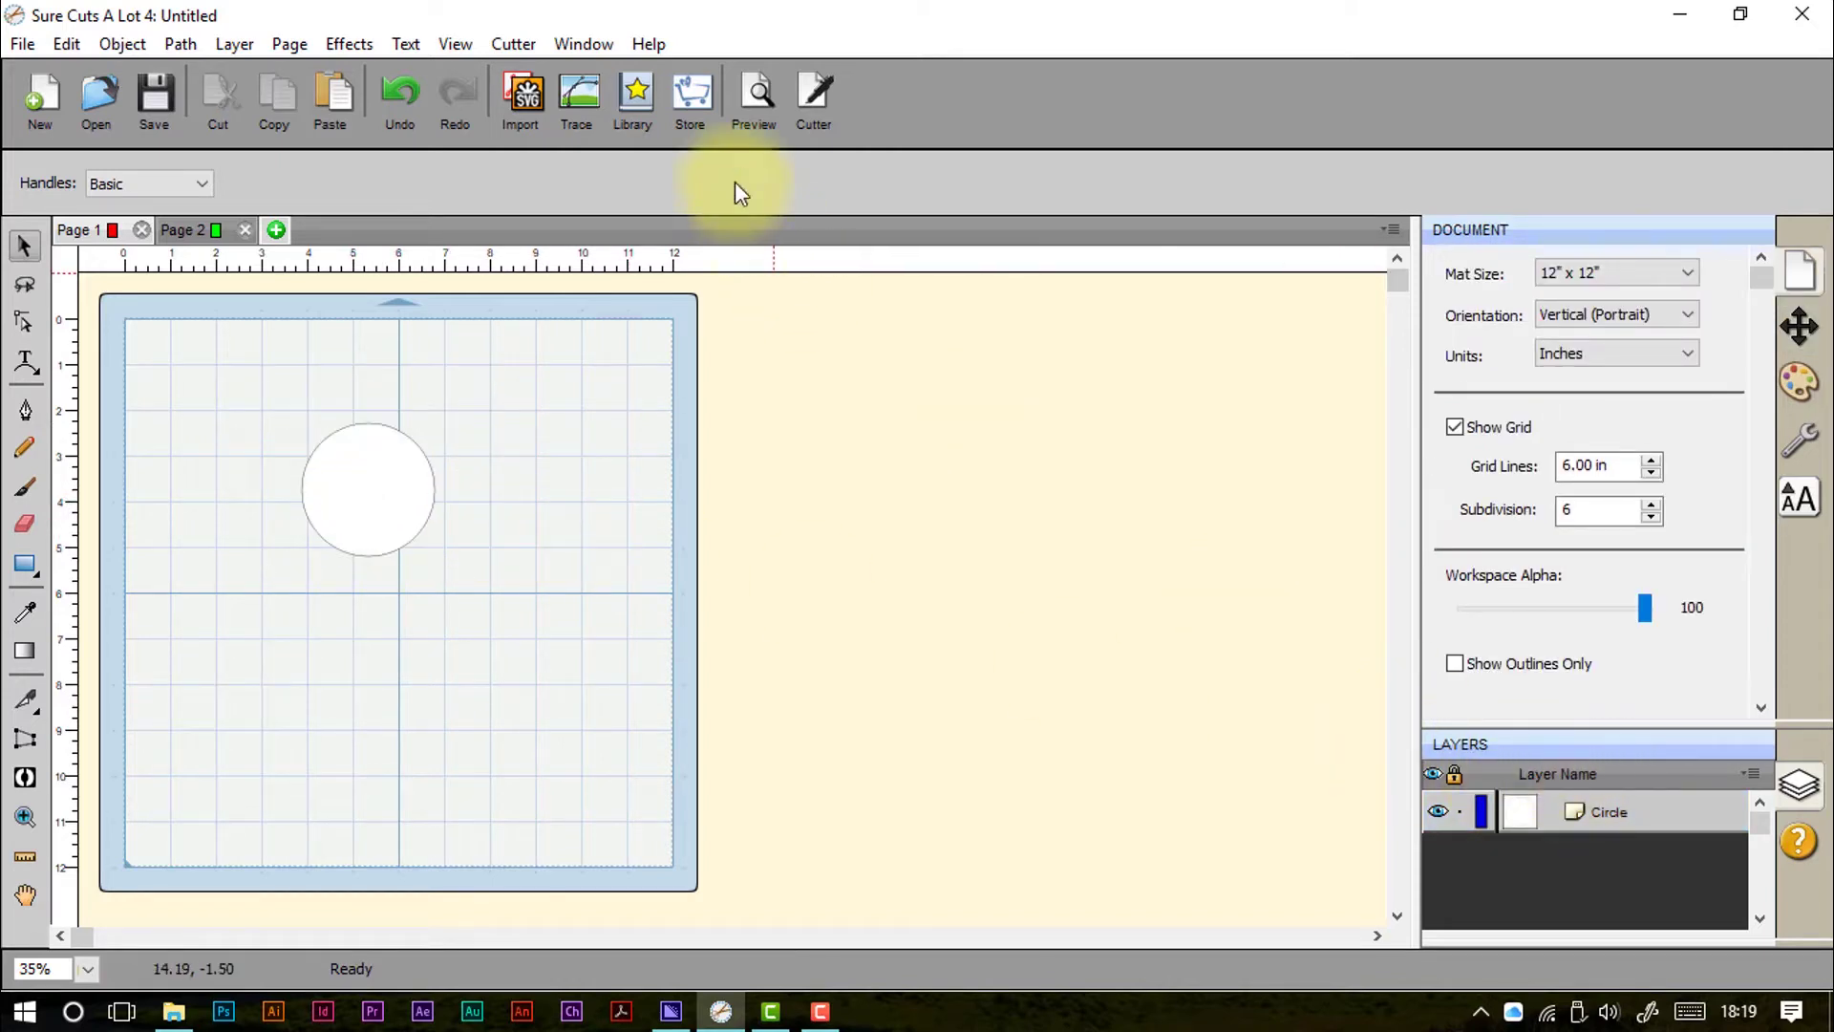
Step: Add a Basic Shapes cross in the mat's lower right area and a second, 1 in circle between it and the large circle
left_click(632, 116)
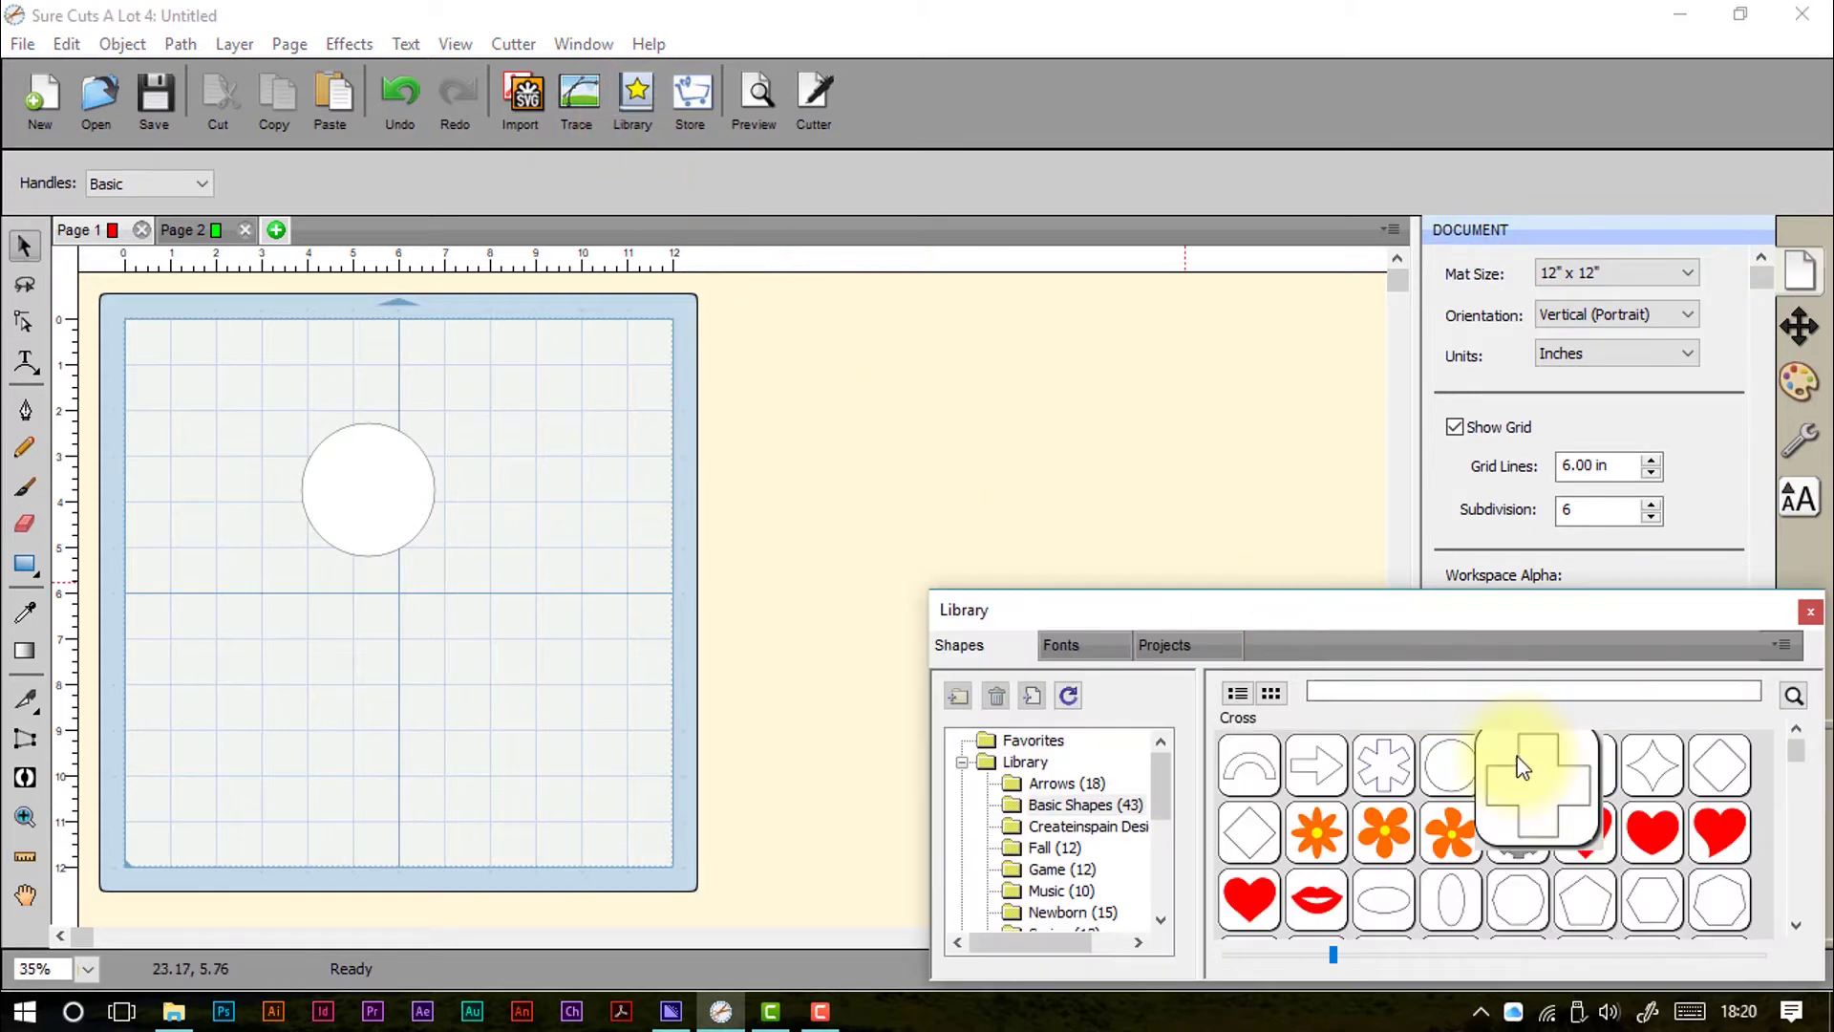
left_click_drag(1155, 642, 513, 708)
left_click(589, 475)
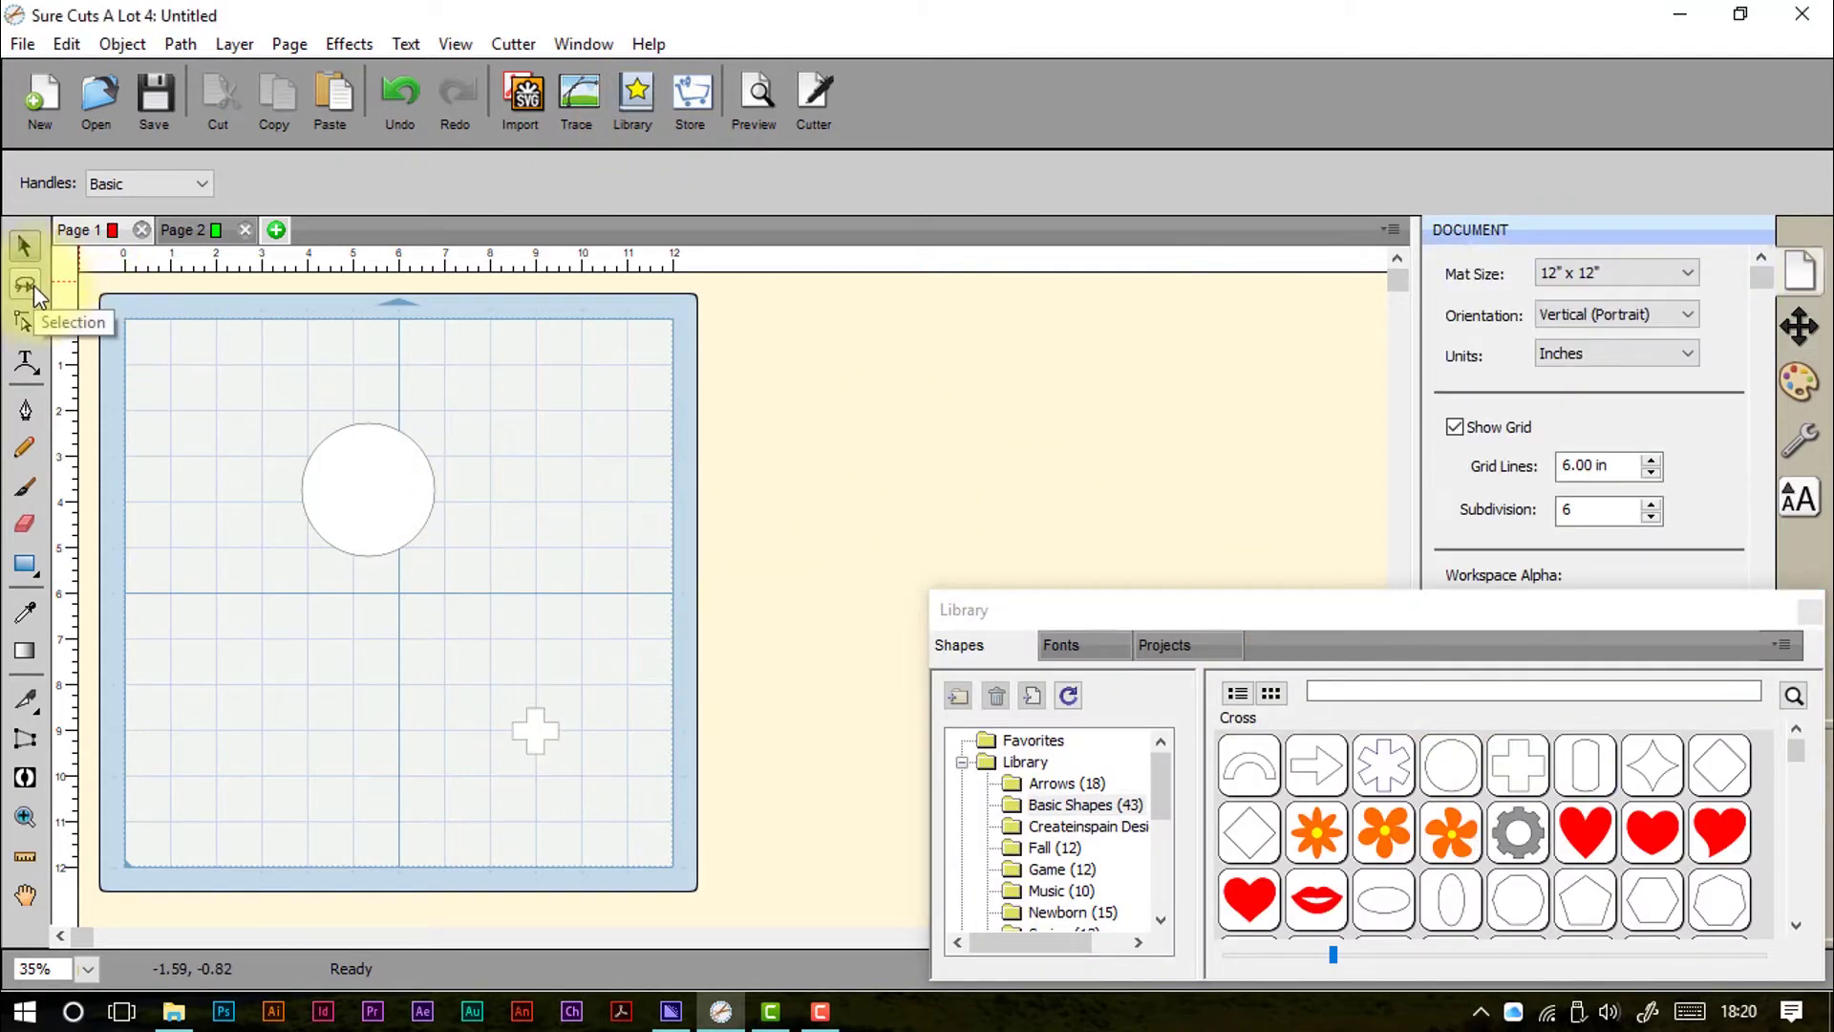
left_click_drag(209, 346, 629, 806)
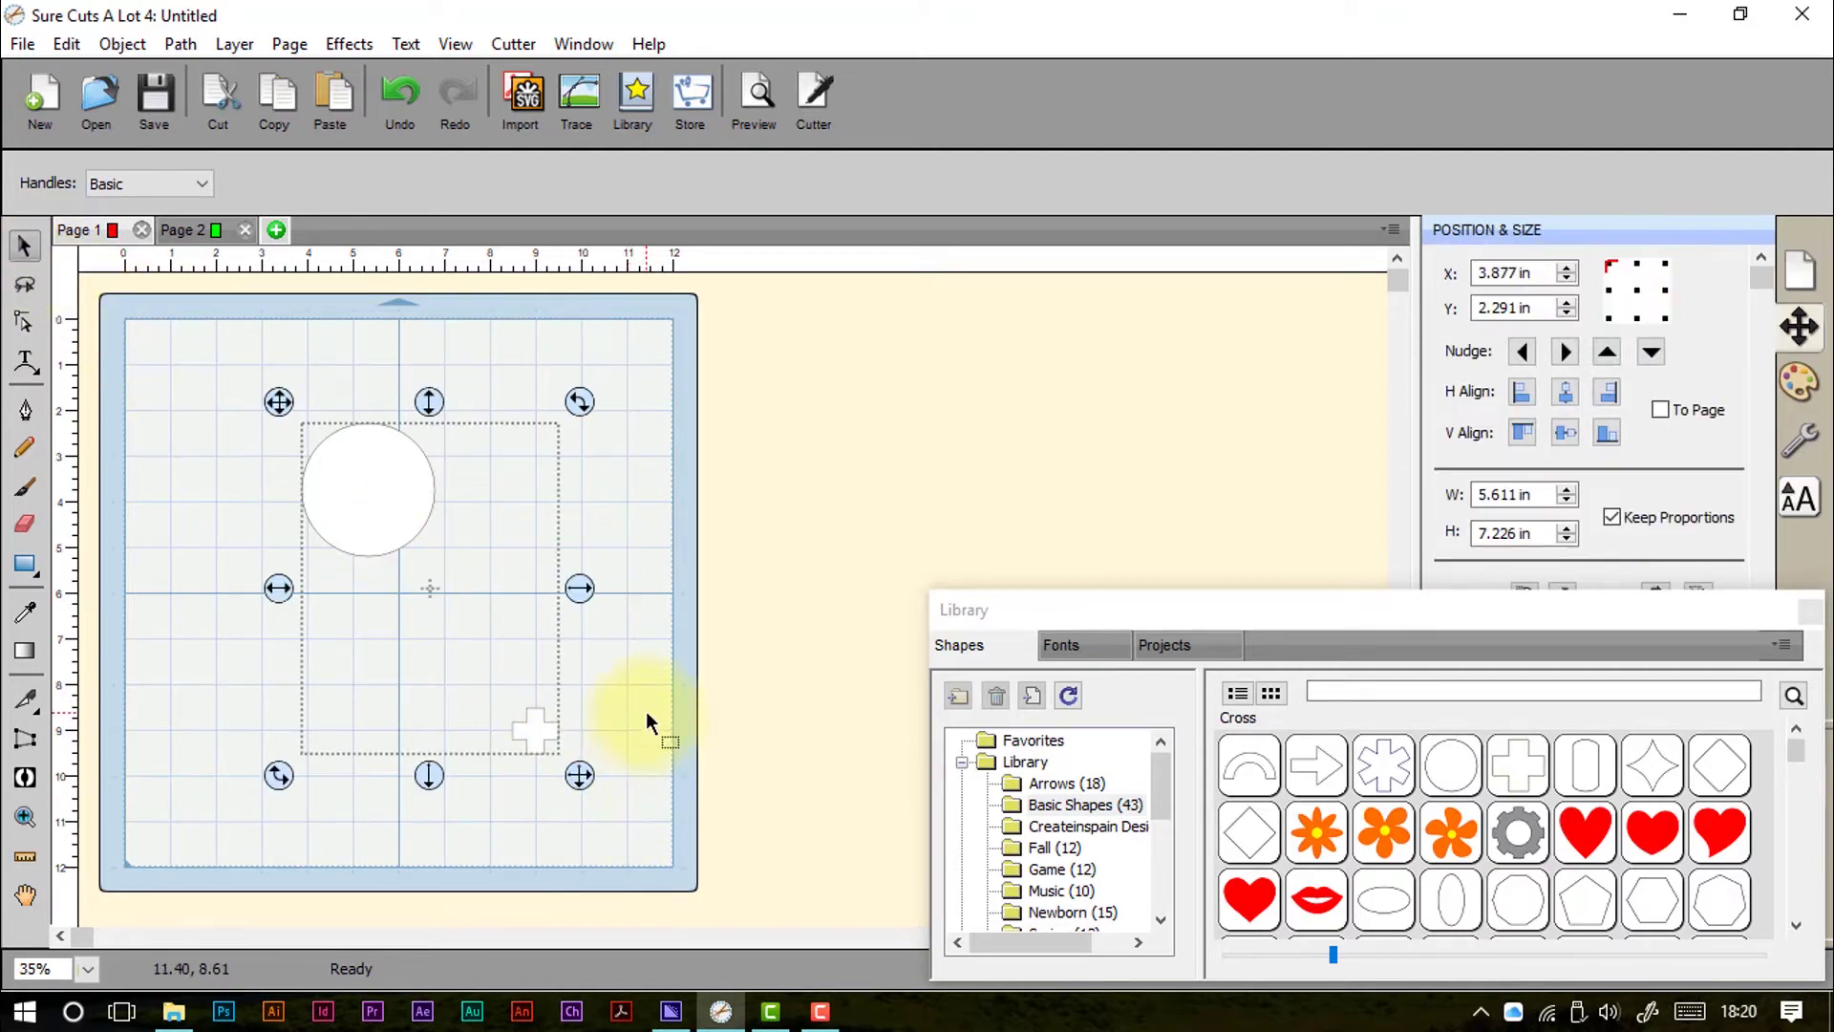
left_click_drag(1452, 760, 457, 576)
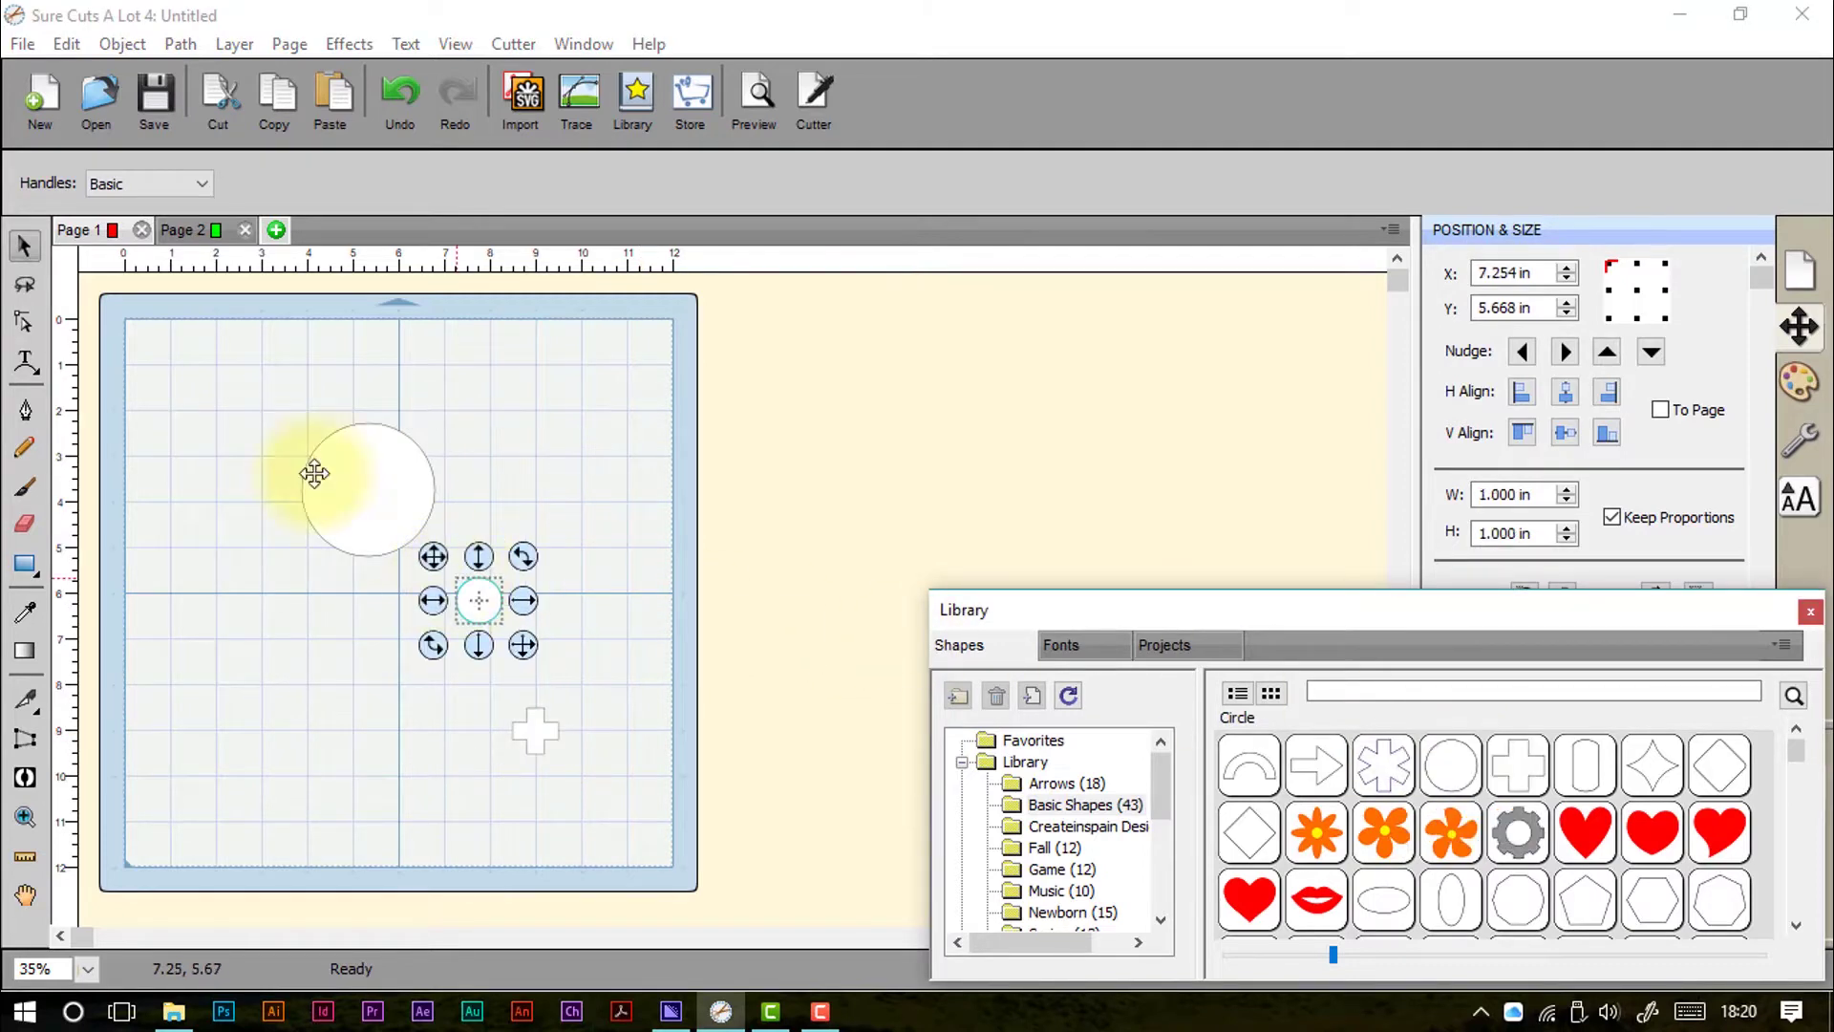
Step: Lasso-select the large circle and the cross without the small circle, and move both to about X 2.64 in, Y 2.32 in
left_click(25, 284)
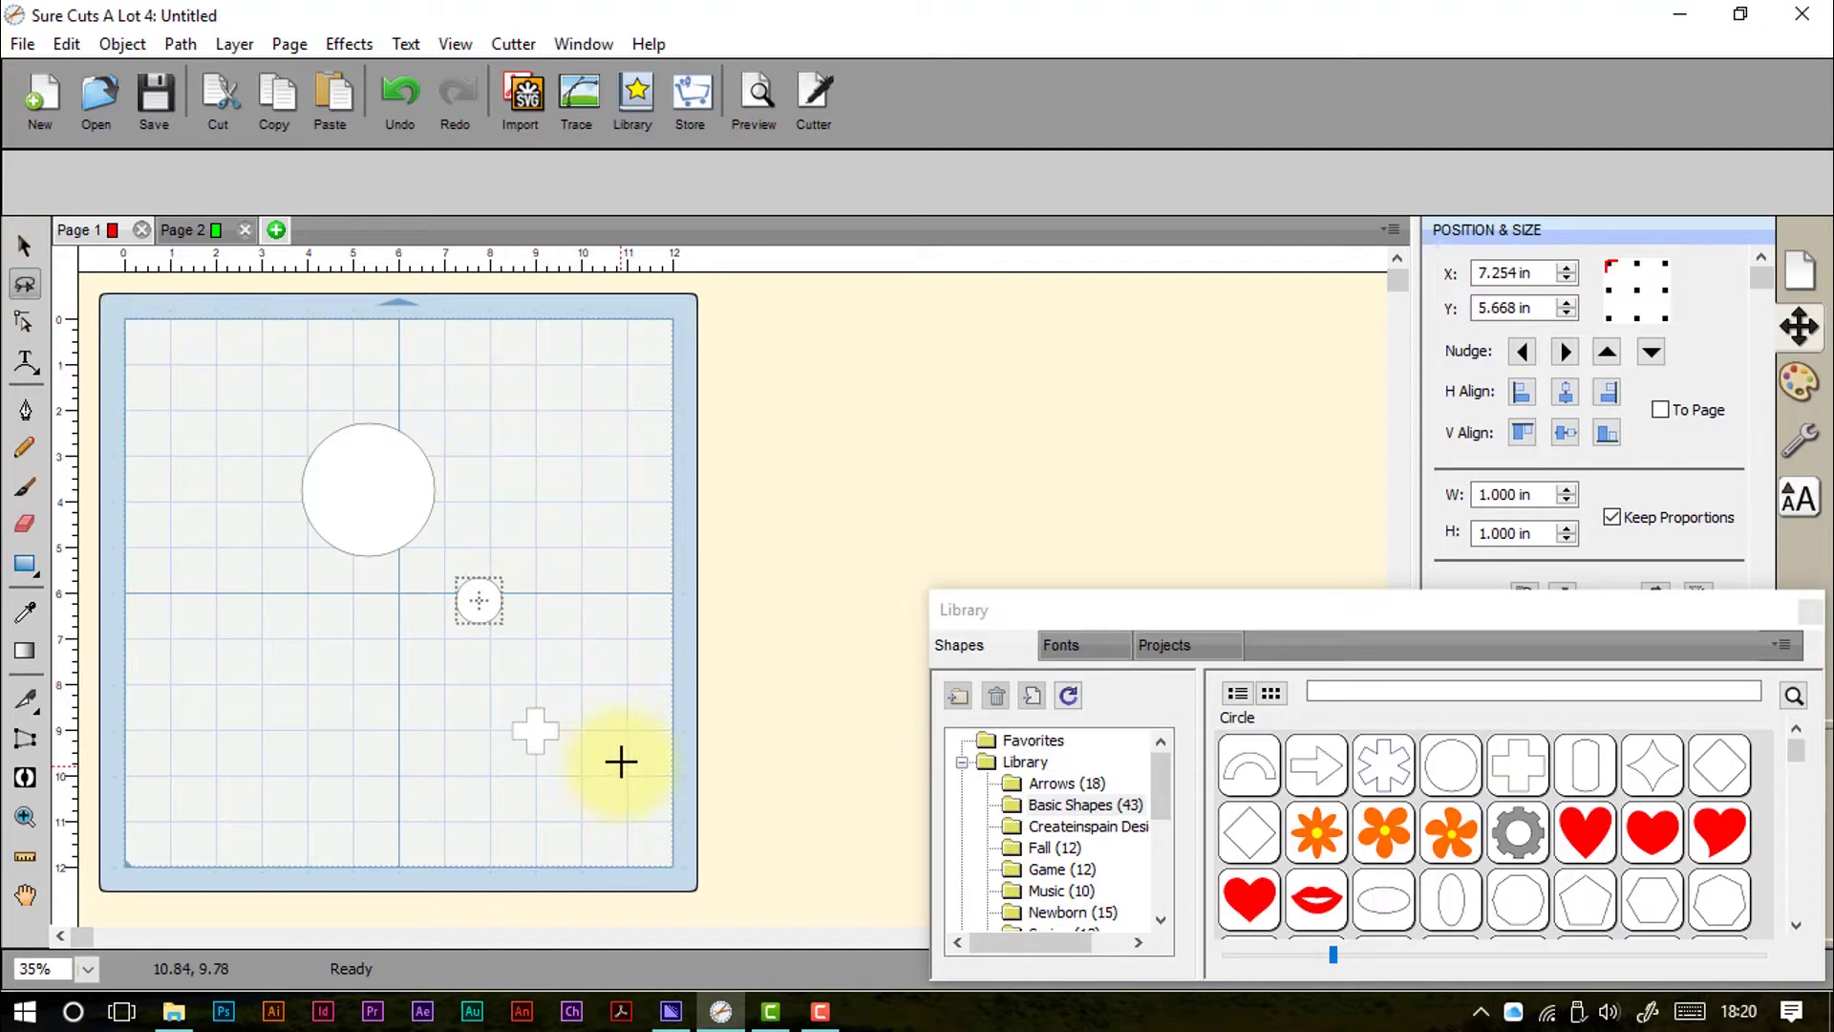
mouse_move(619, 754)
left_mouse_down()
mouse_move(591, 689)
mouse_move(468, 676)
mouse_move(422, 649)
mouse_move(466, 489)
mouse_move(433, 402)
mouse_move(327, 368)
mouse_move(259, 413)
mouse_move(248, 516)
mouse_move(340, 662)
mouse_move(488, 780)
mouse_move(540, 795)
mouse_move(574, 794)
mouse_move(623, 714)
left_mouse_up()
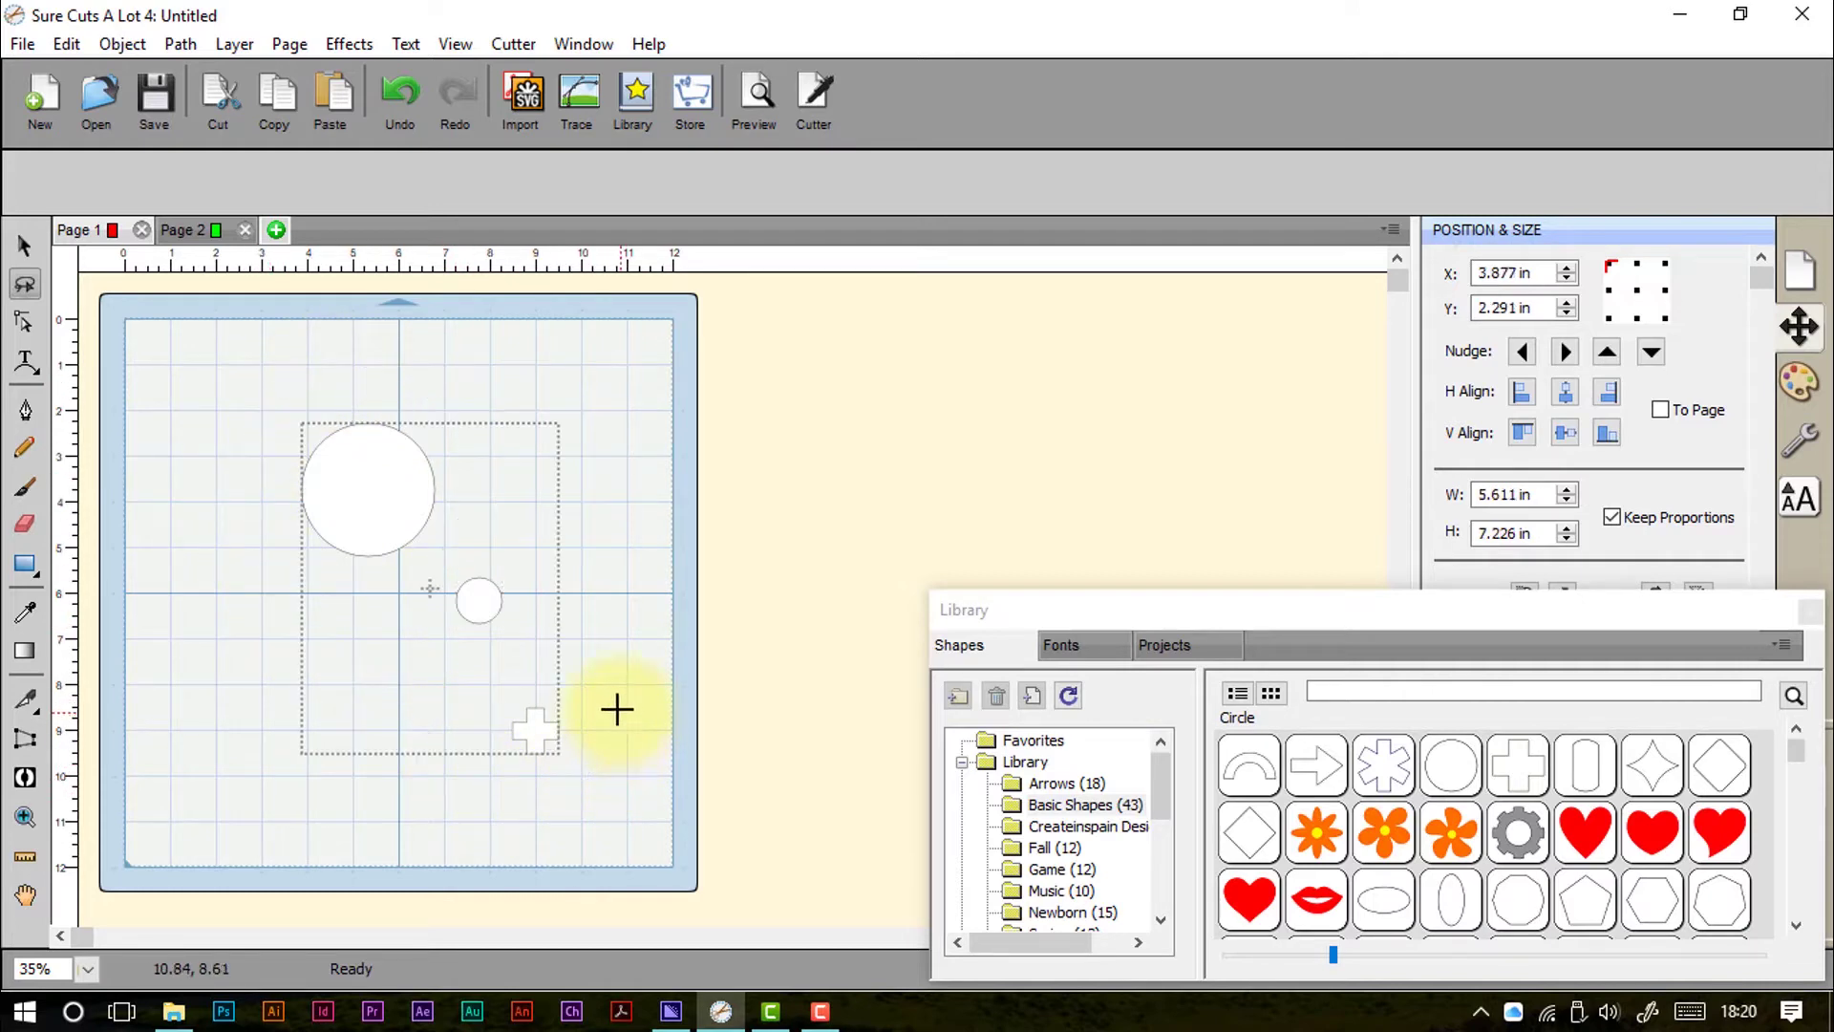
left_click(24, 246)
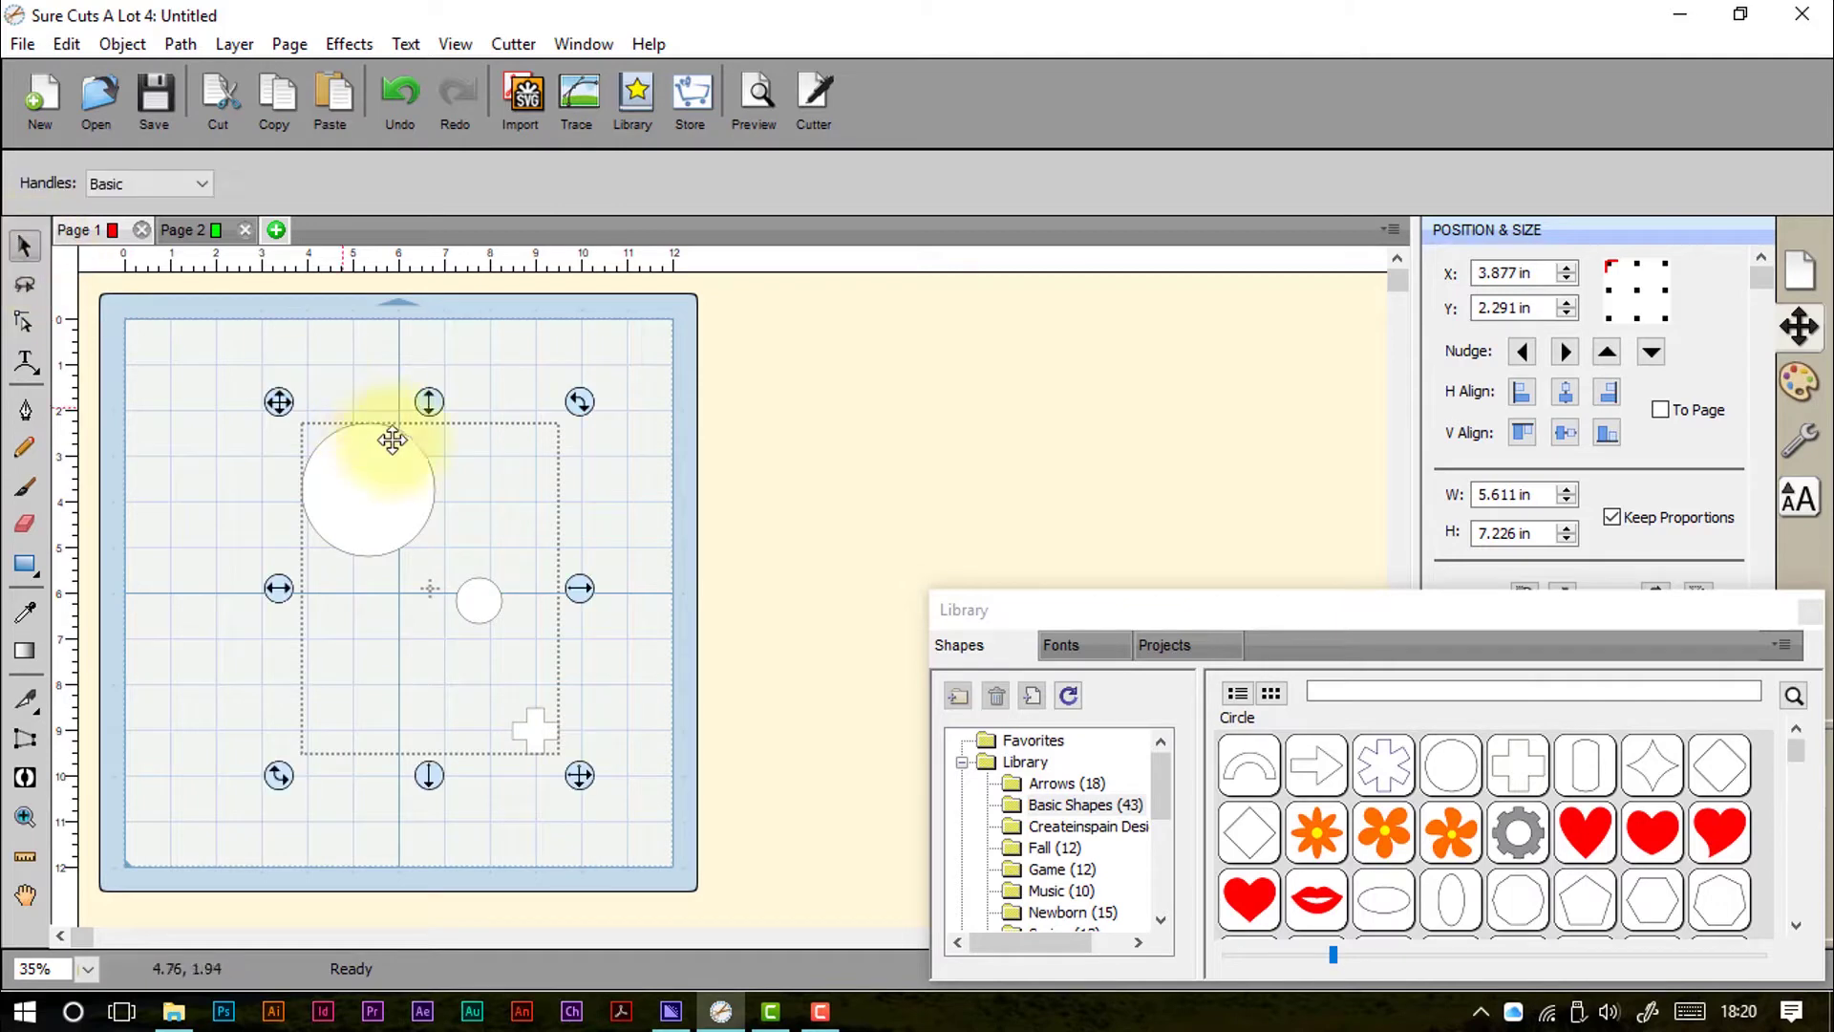
left_click_drag(387, 431, 328, 459)
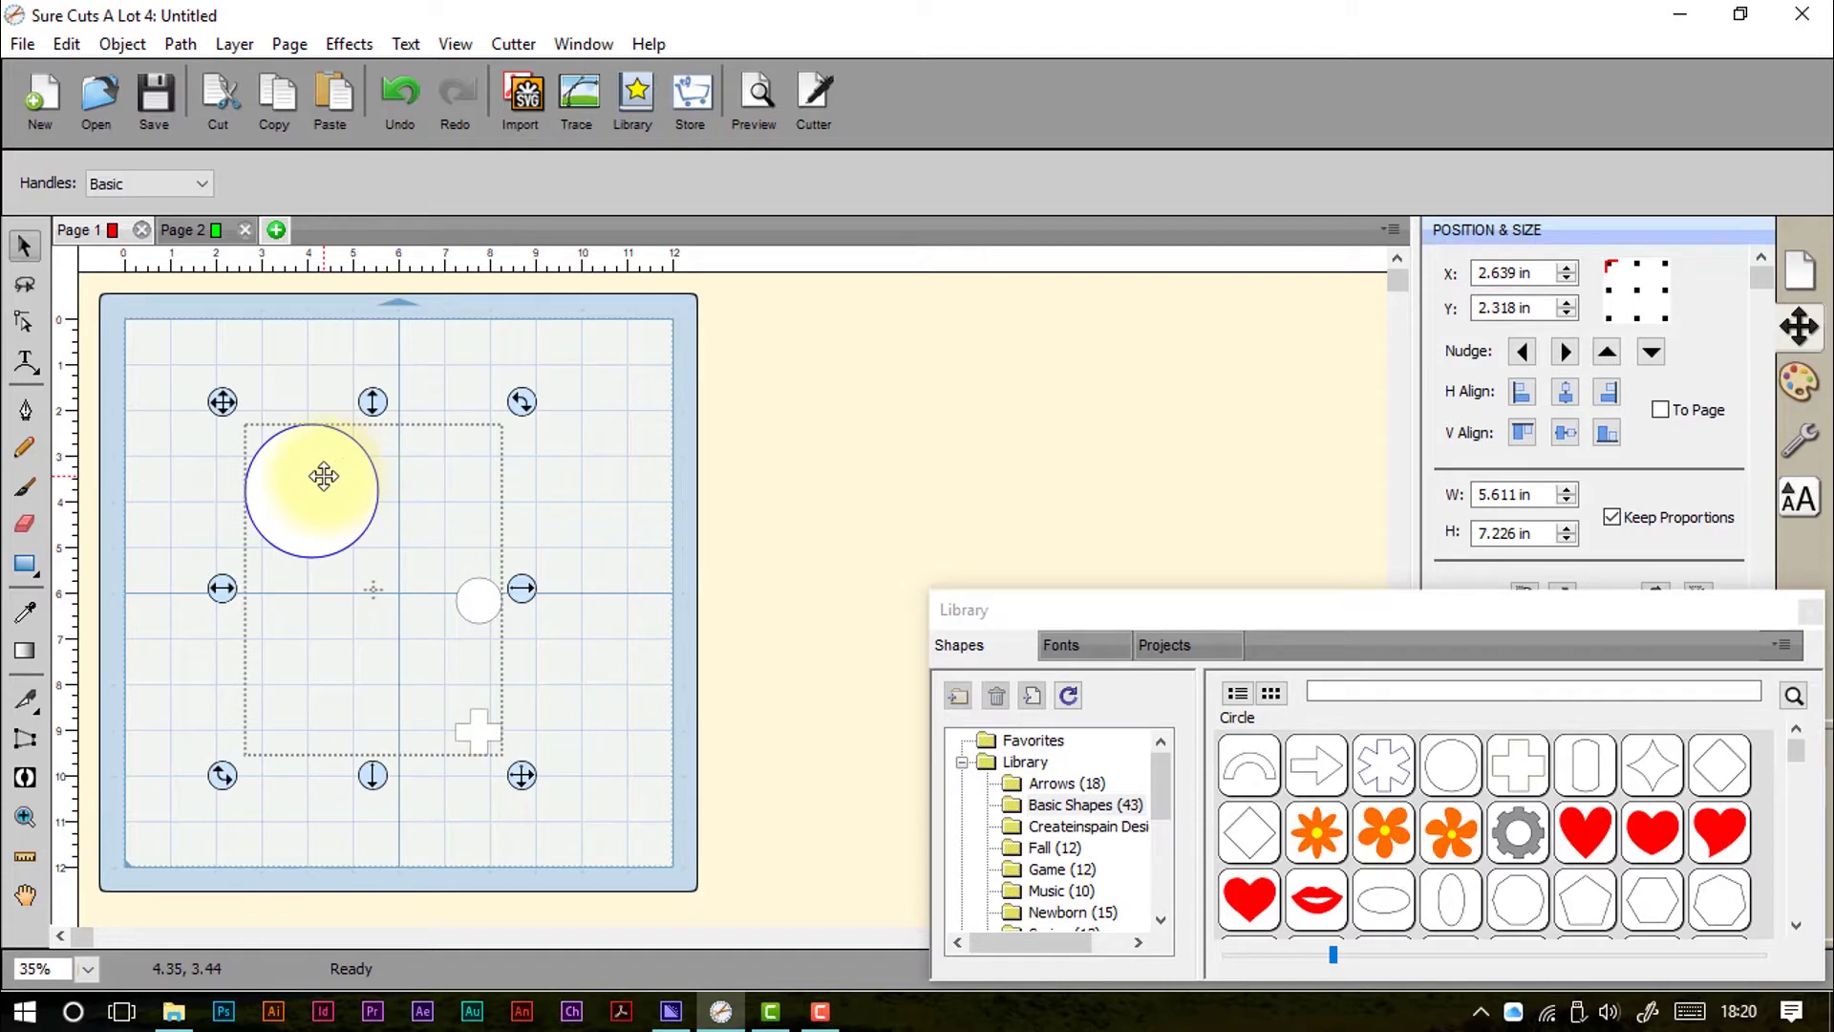
left_click(573, 478)
Step: With the Shape tool, raise the large circle's top node slightly and pull its right curve handle inward to dent the outline
left_click(286, 464)
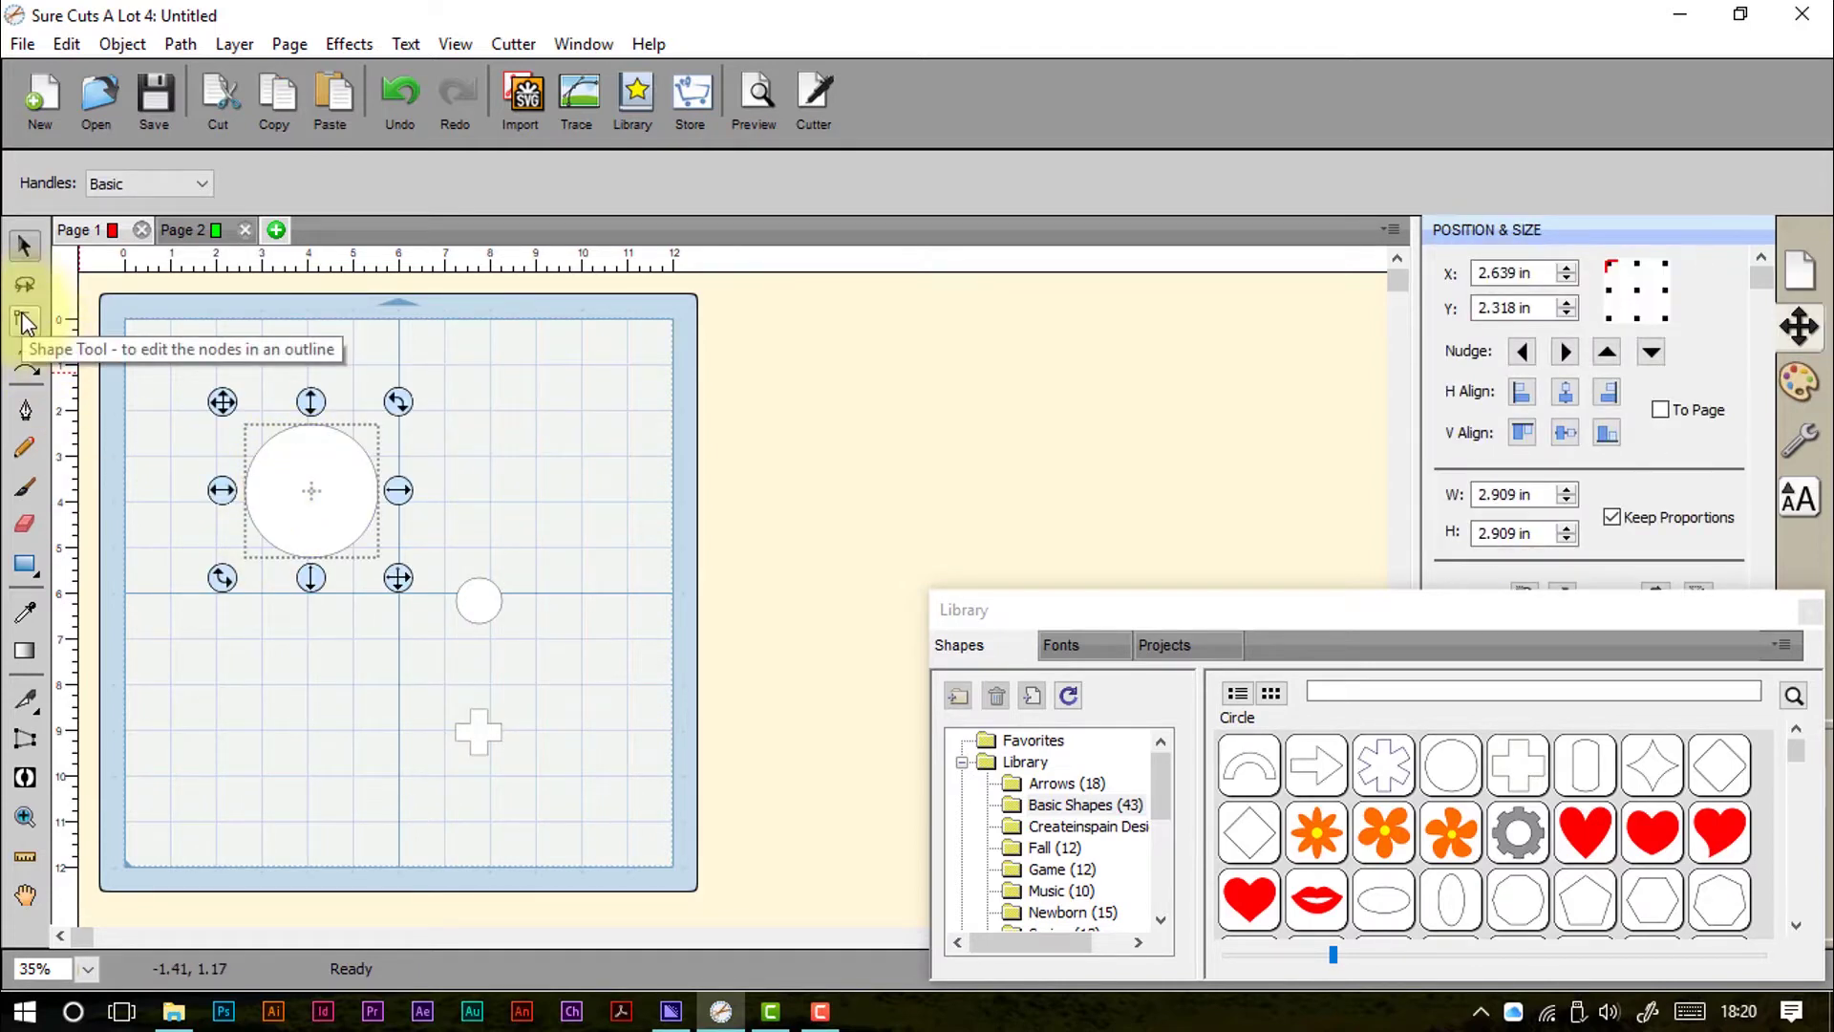
left_click(23, 320)
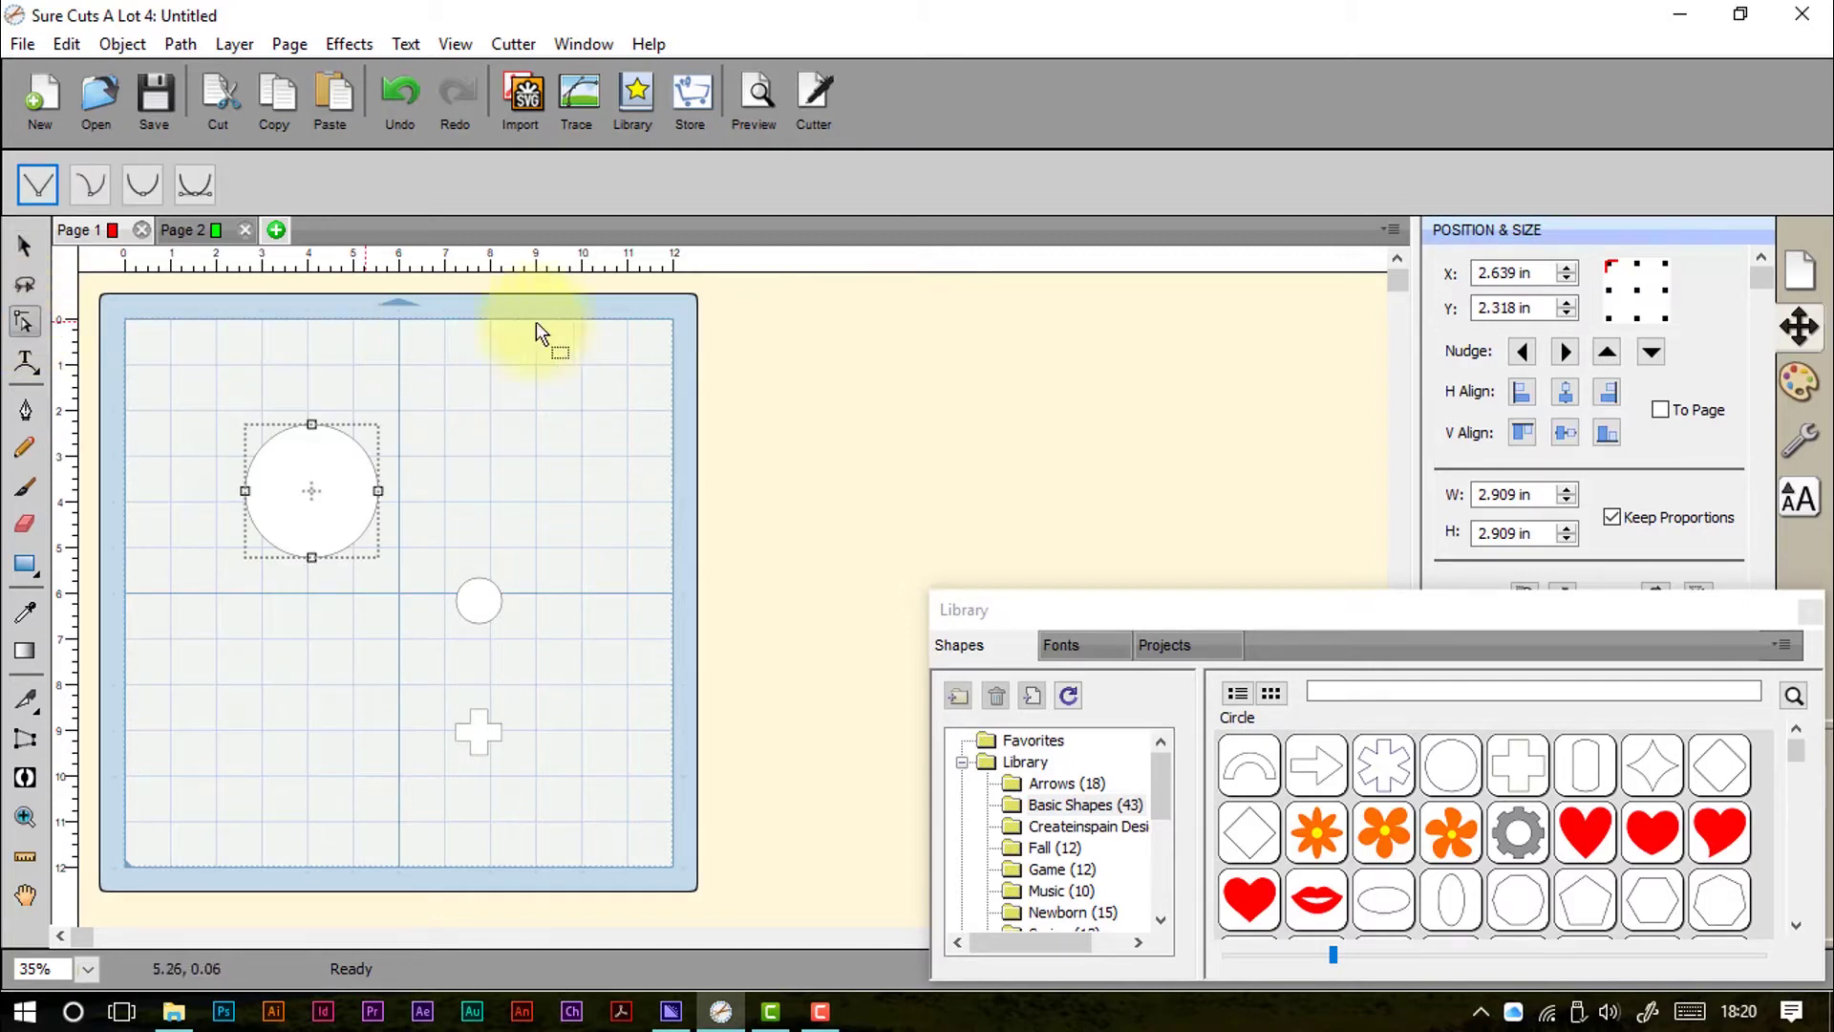
left_click(442, 46)
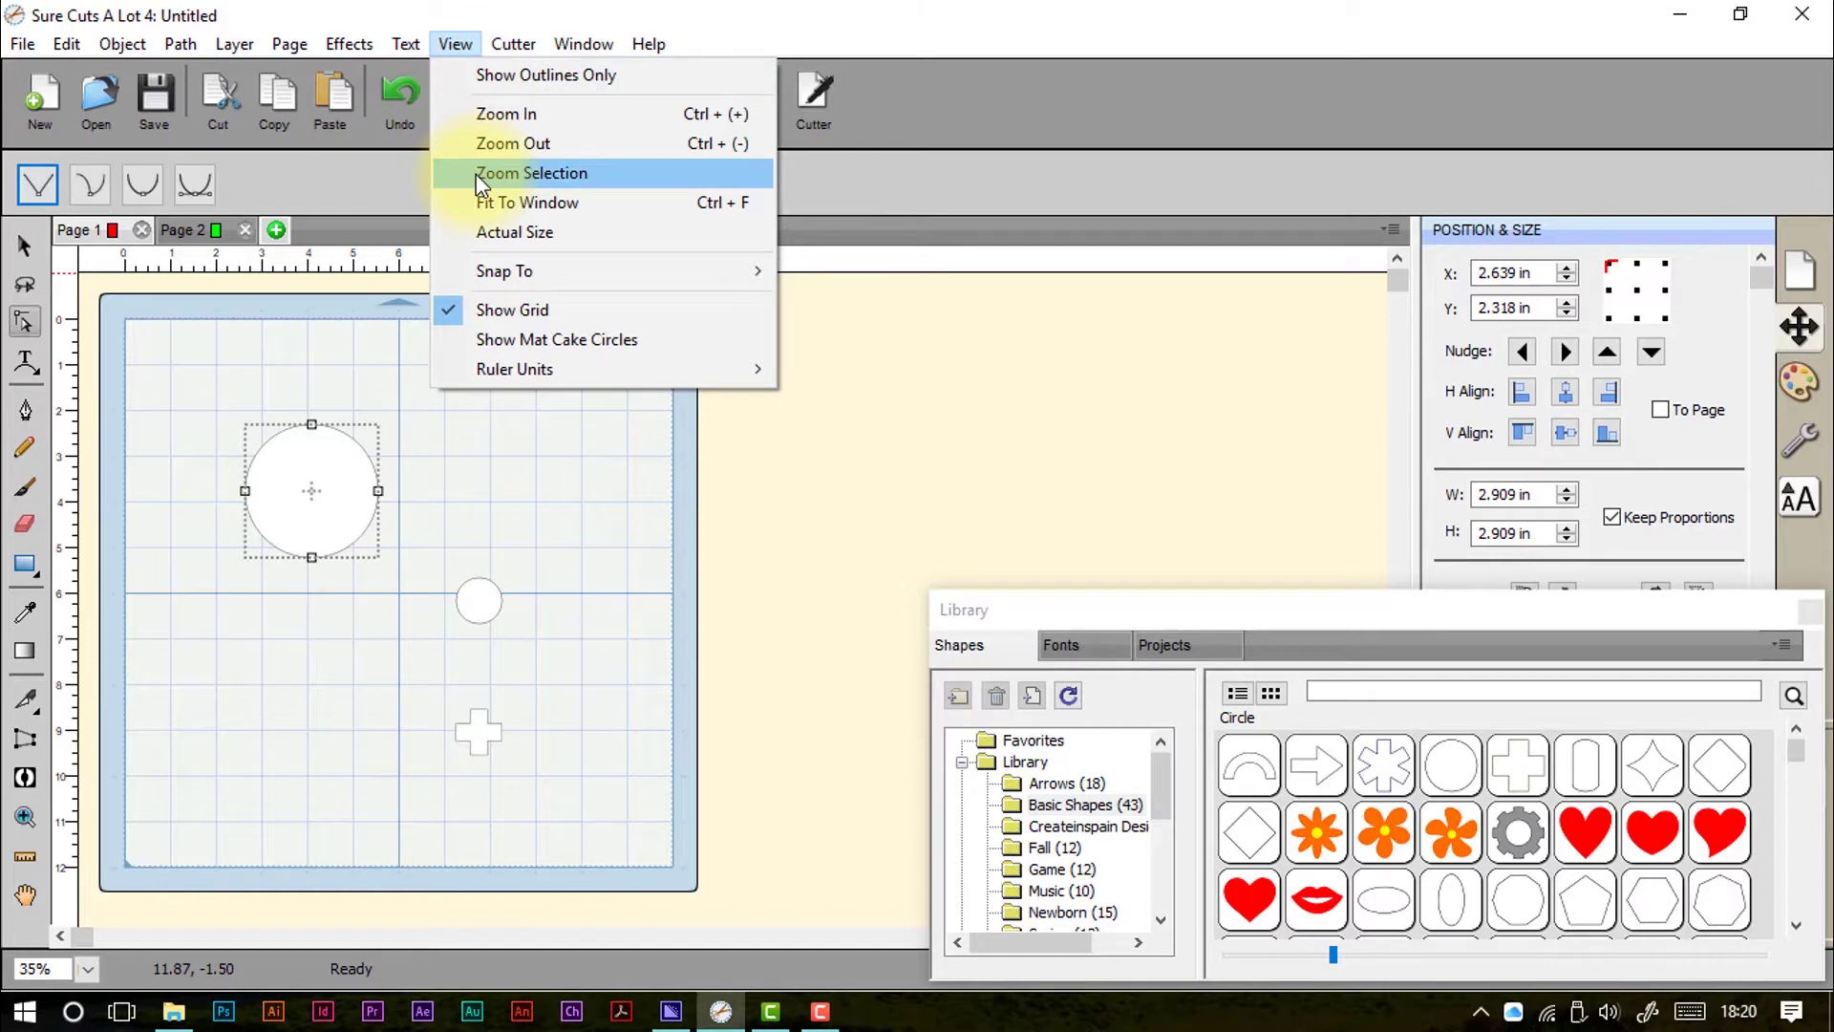
left_click(531, 173)
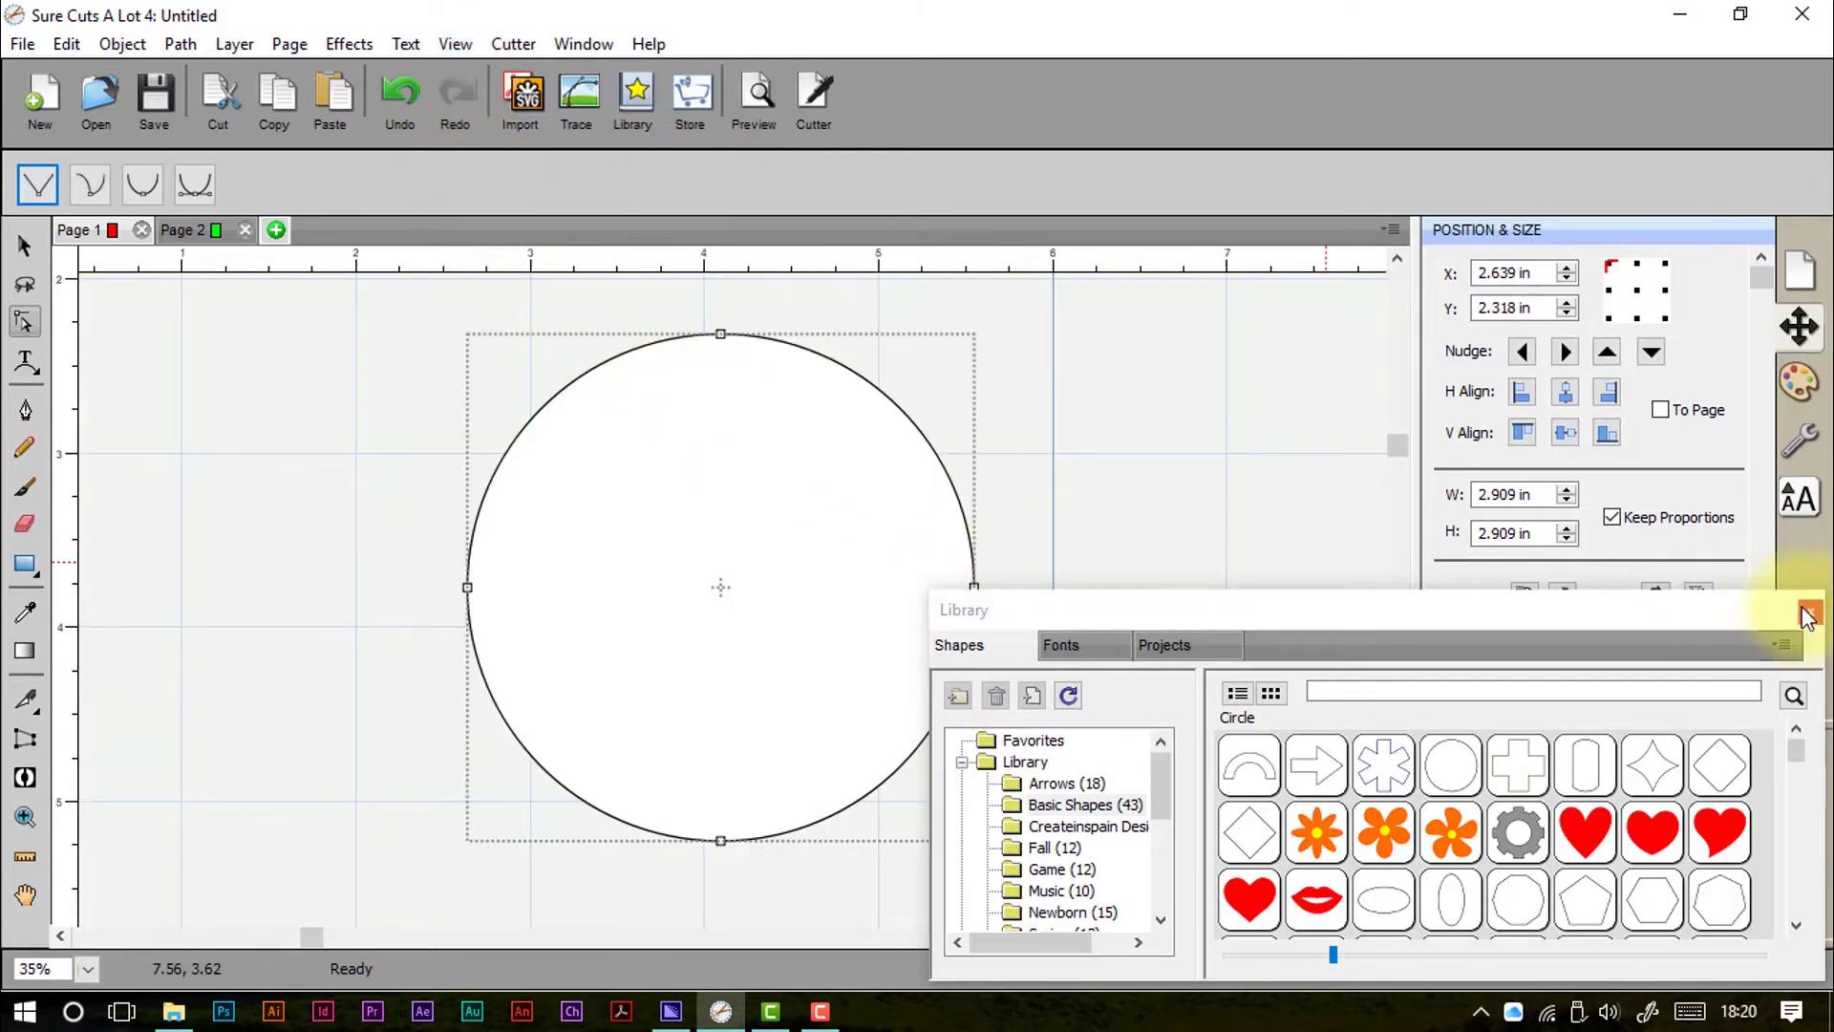
left_click(1806, 613)
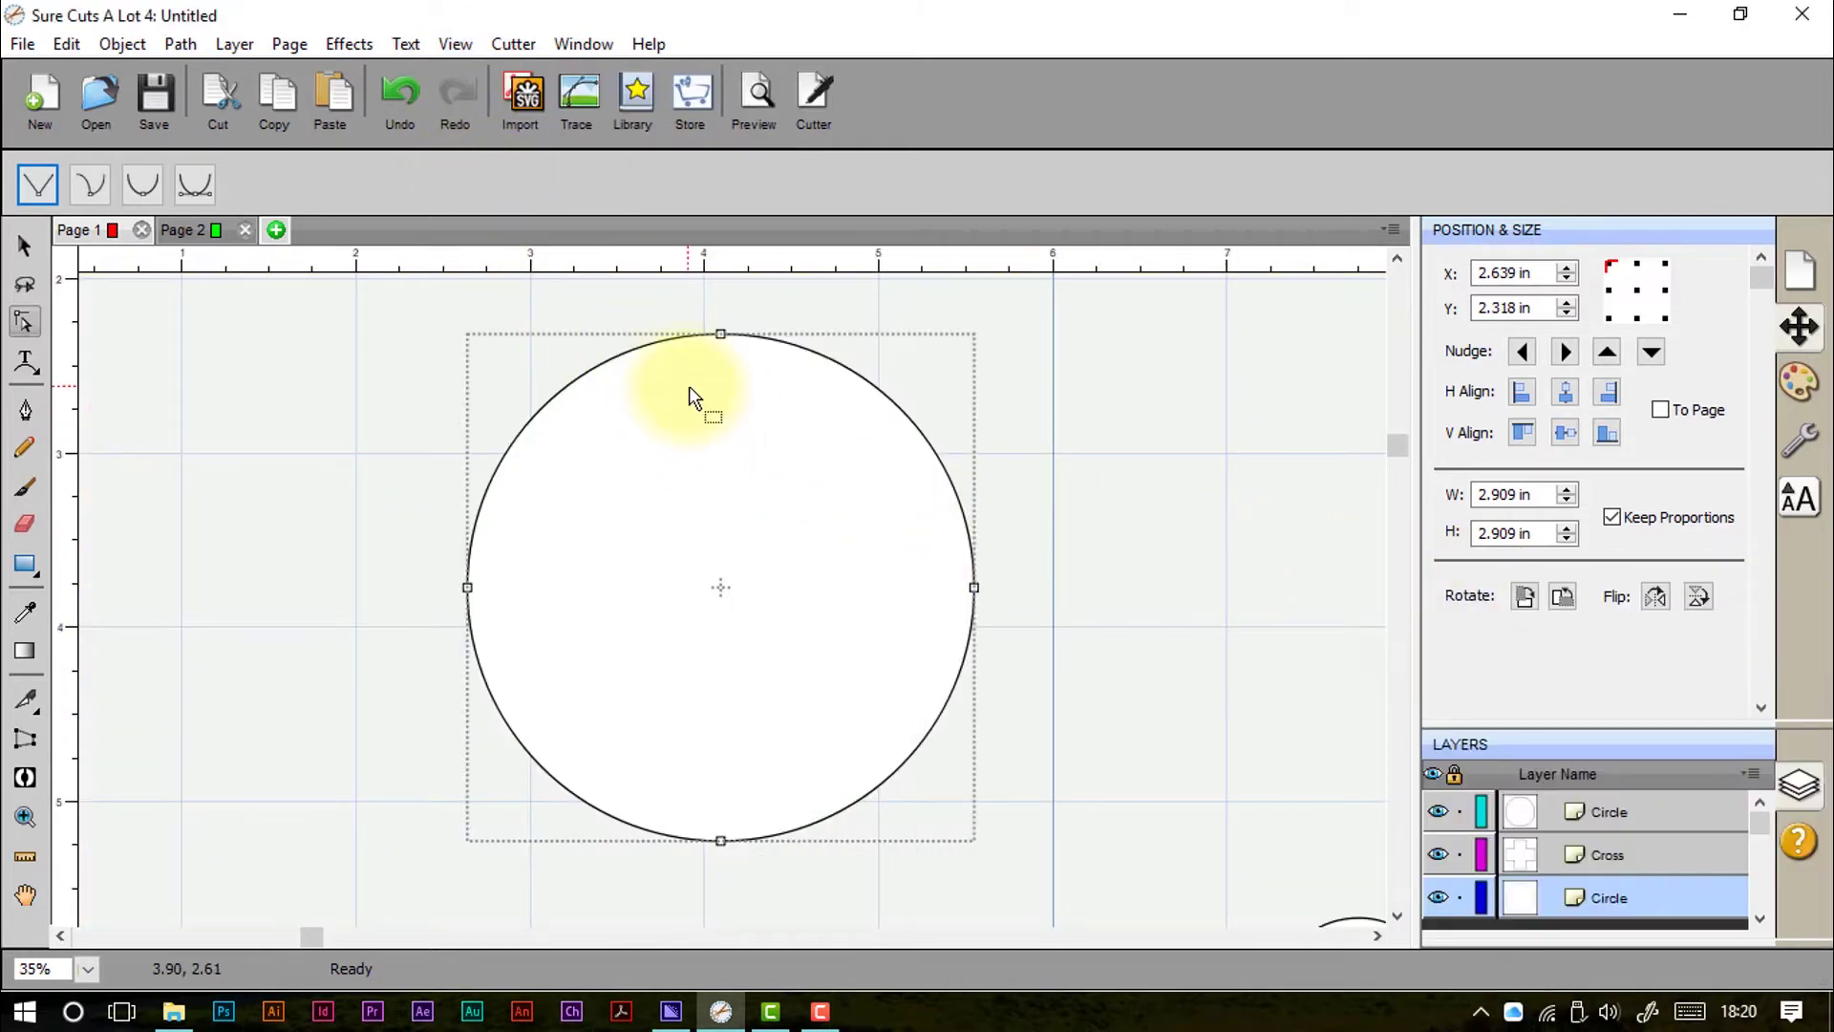
left_click(573, 394)
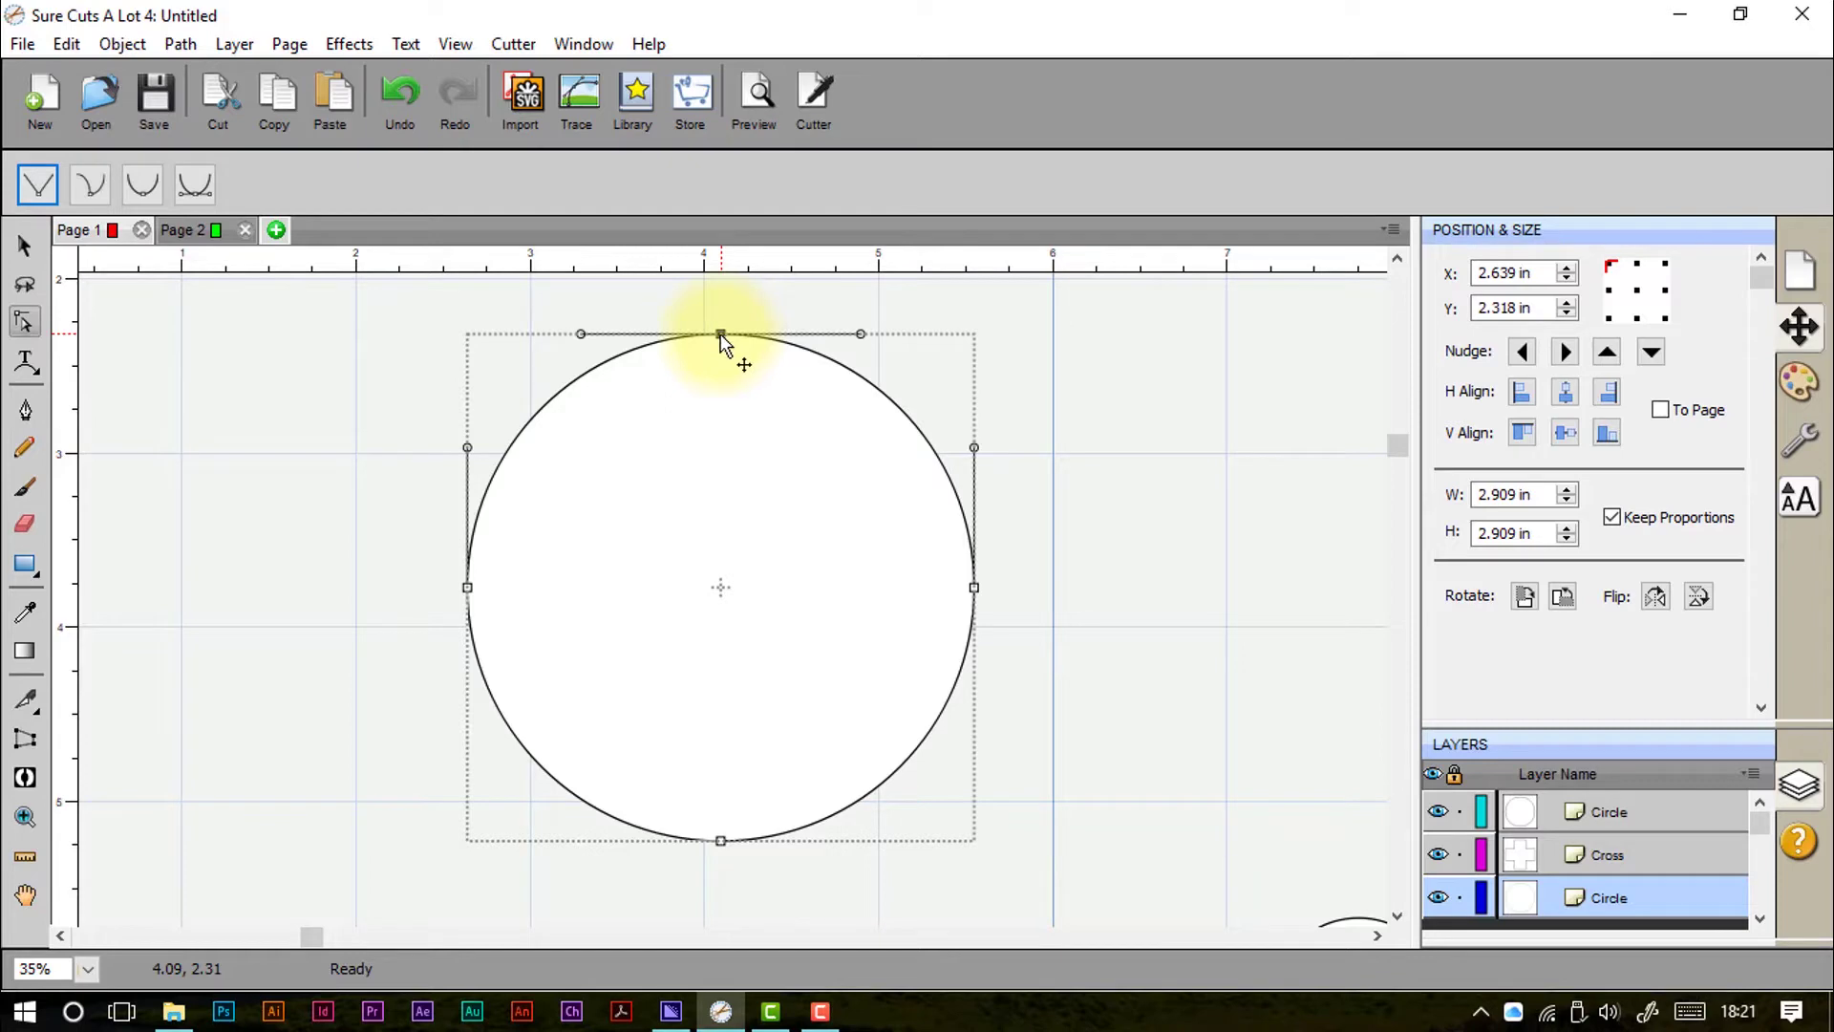
mouse_move(722, 334)
left_mouse_down()
mouse_move(574, 316)
mouse_move(903, 306)
mouse_move(654, 324)
mouse_move(761, 438)
mouse_move(720, 364)
mouse_move(720, 311)
left_mouse_up()
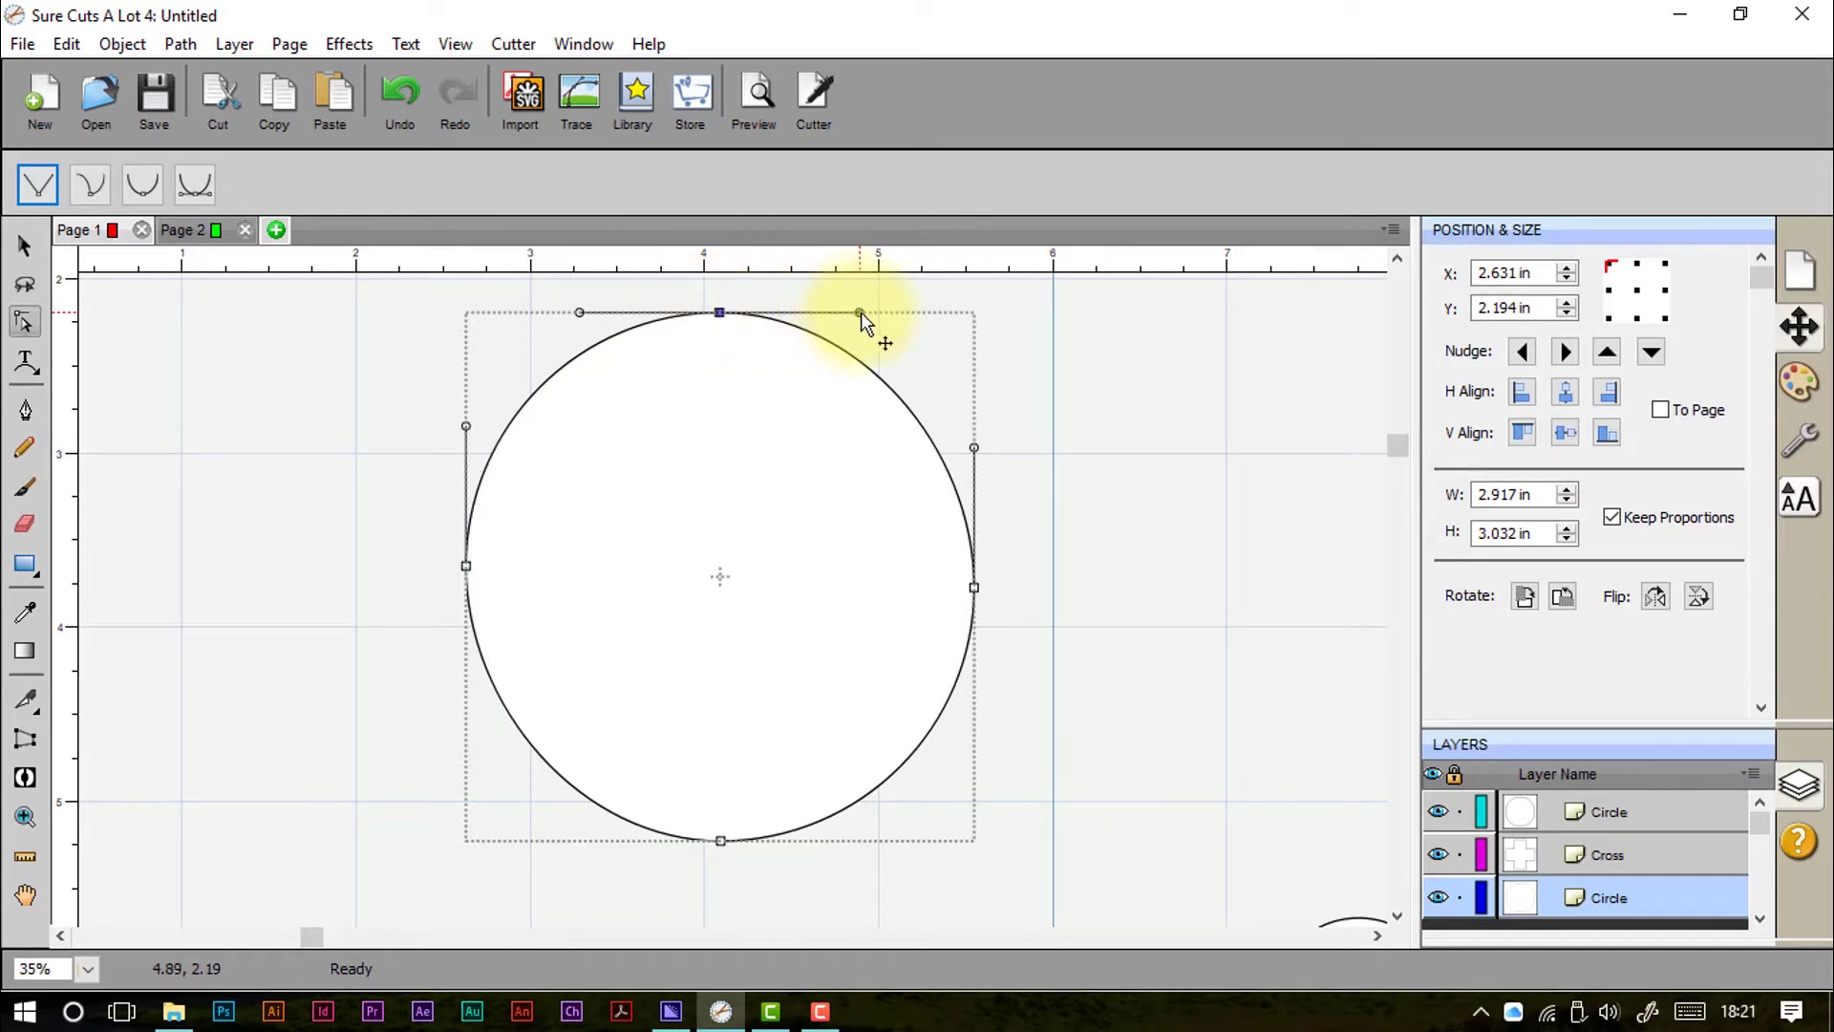
left_click_drag(862, 312, 734, 441)
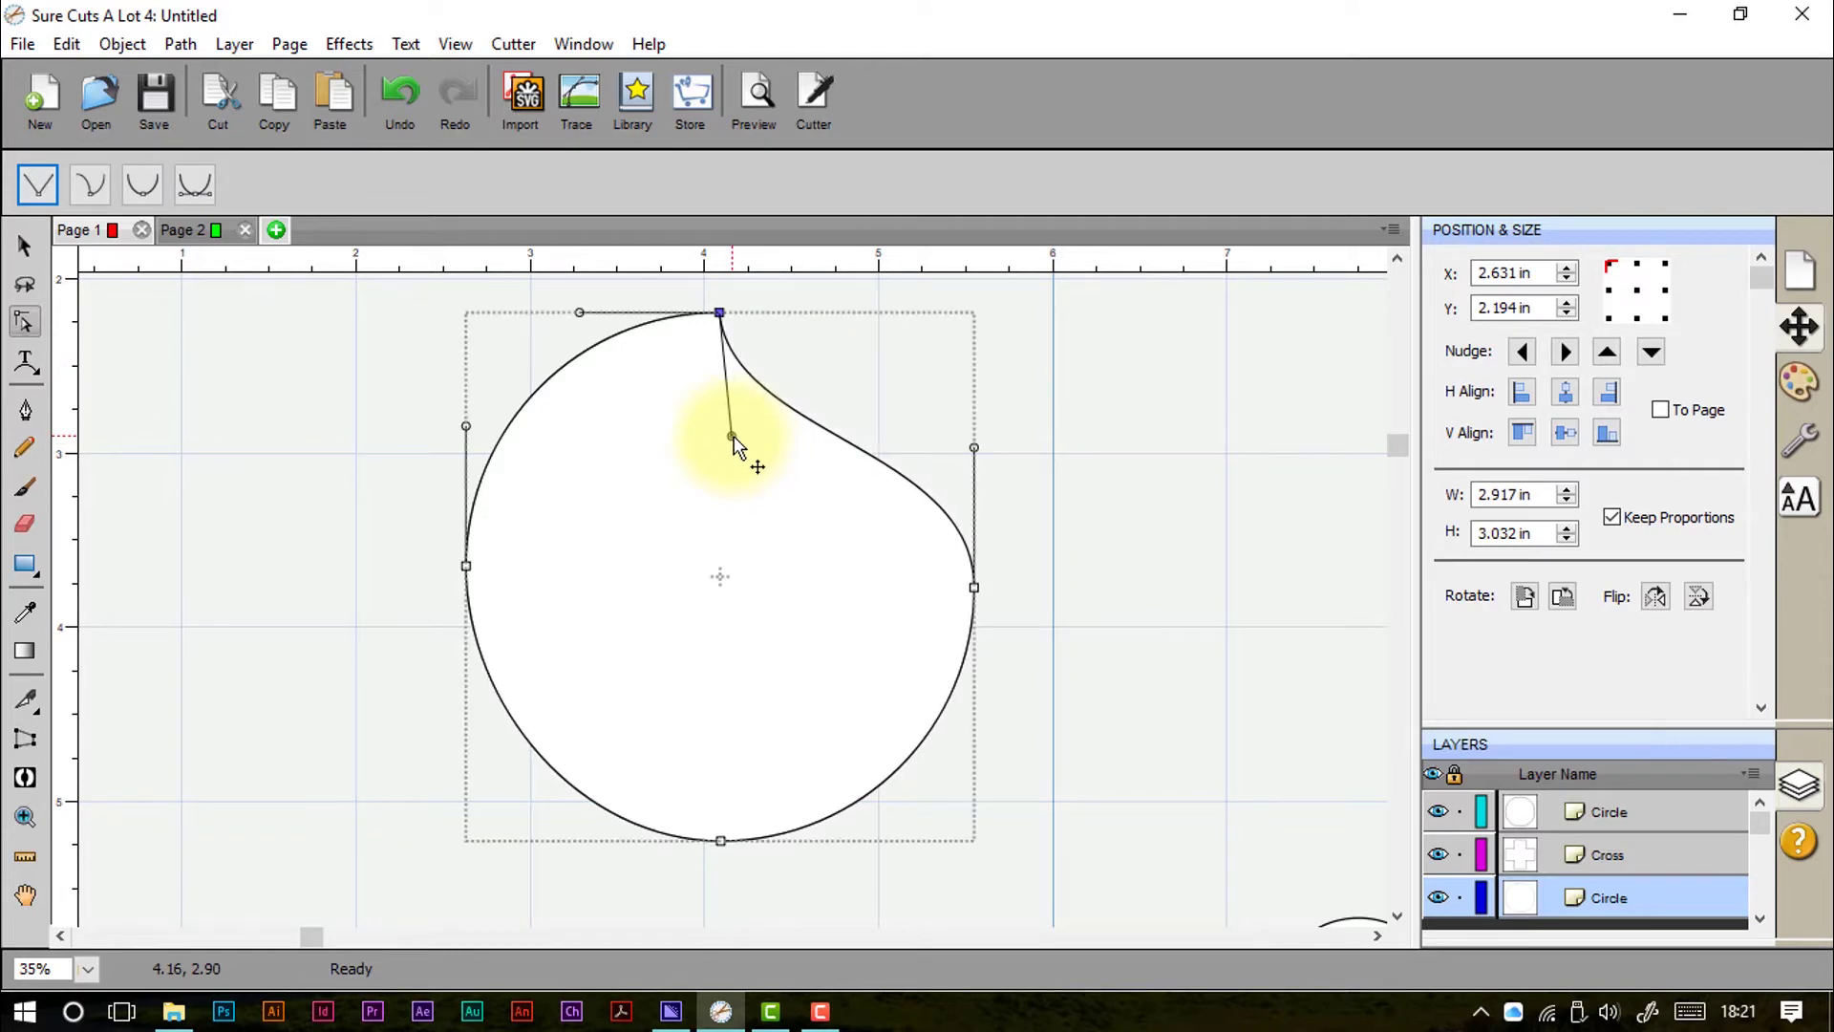
Step: Move the shape's right node up and outward, widening it to about 3.2 in, and pull that node's upper curve handle deep inside
left_click(974, 587)
left_click(974, 587)
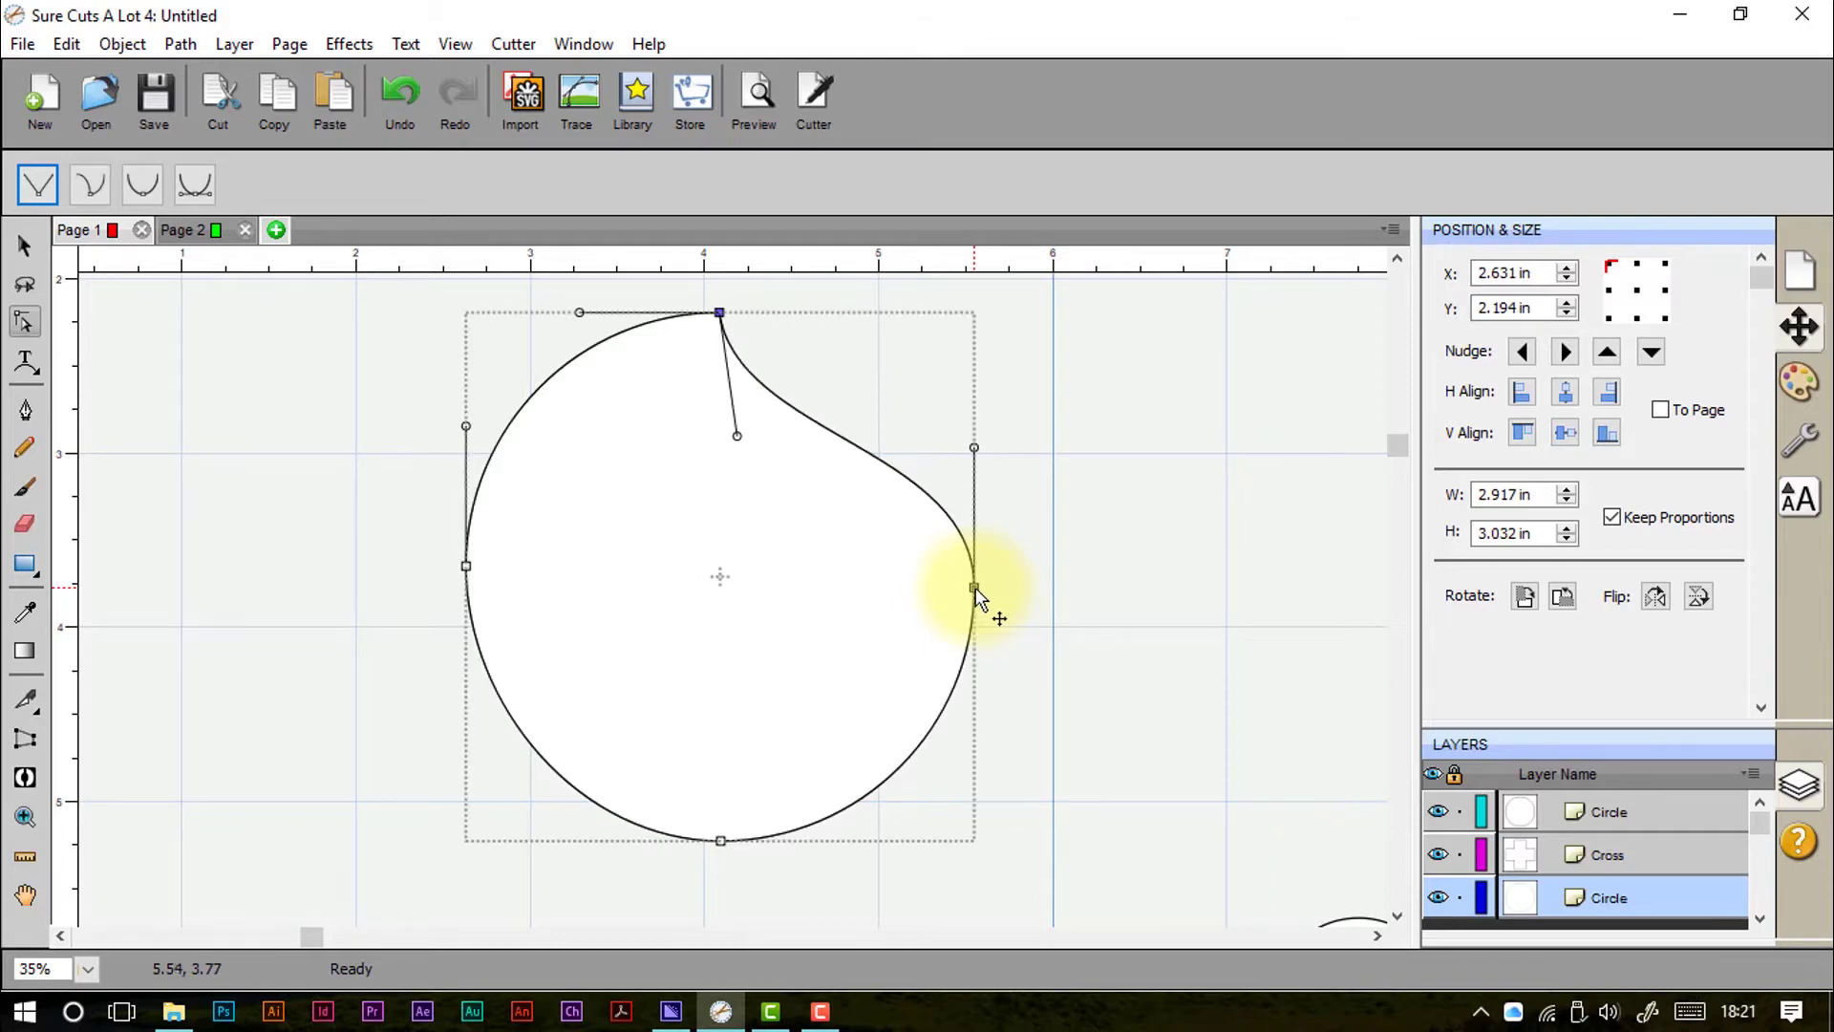
left_click_drag(974, 587, 1024, 549)
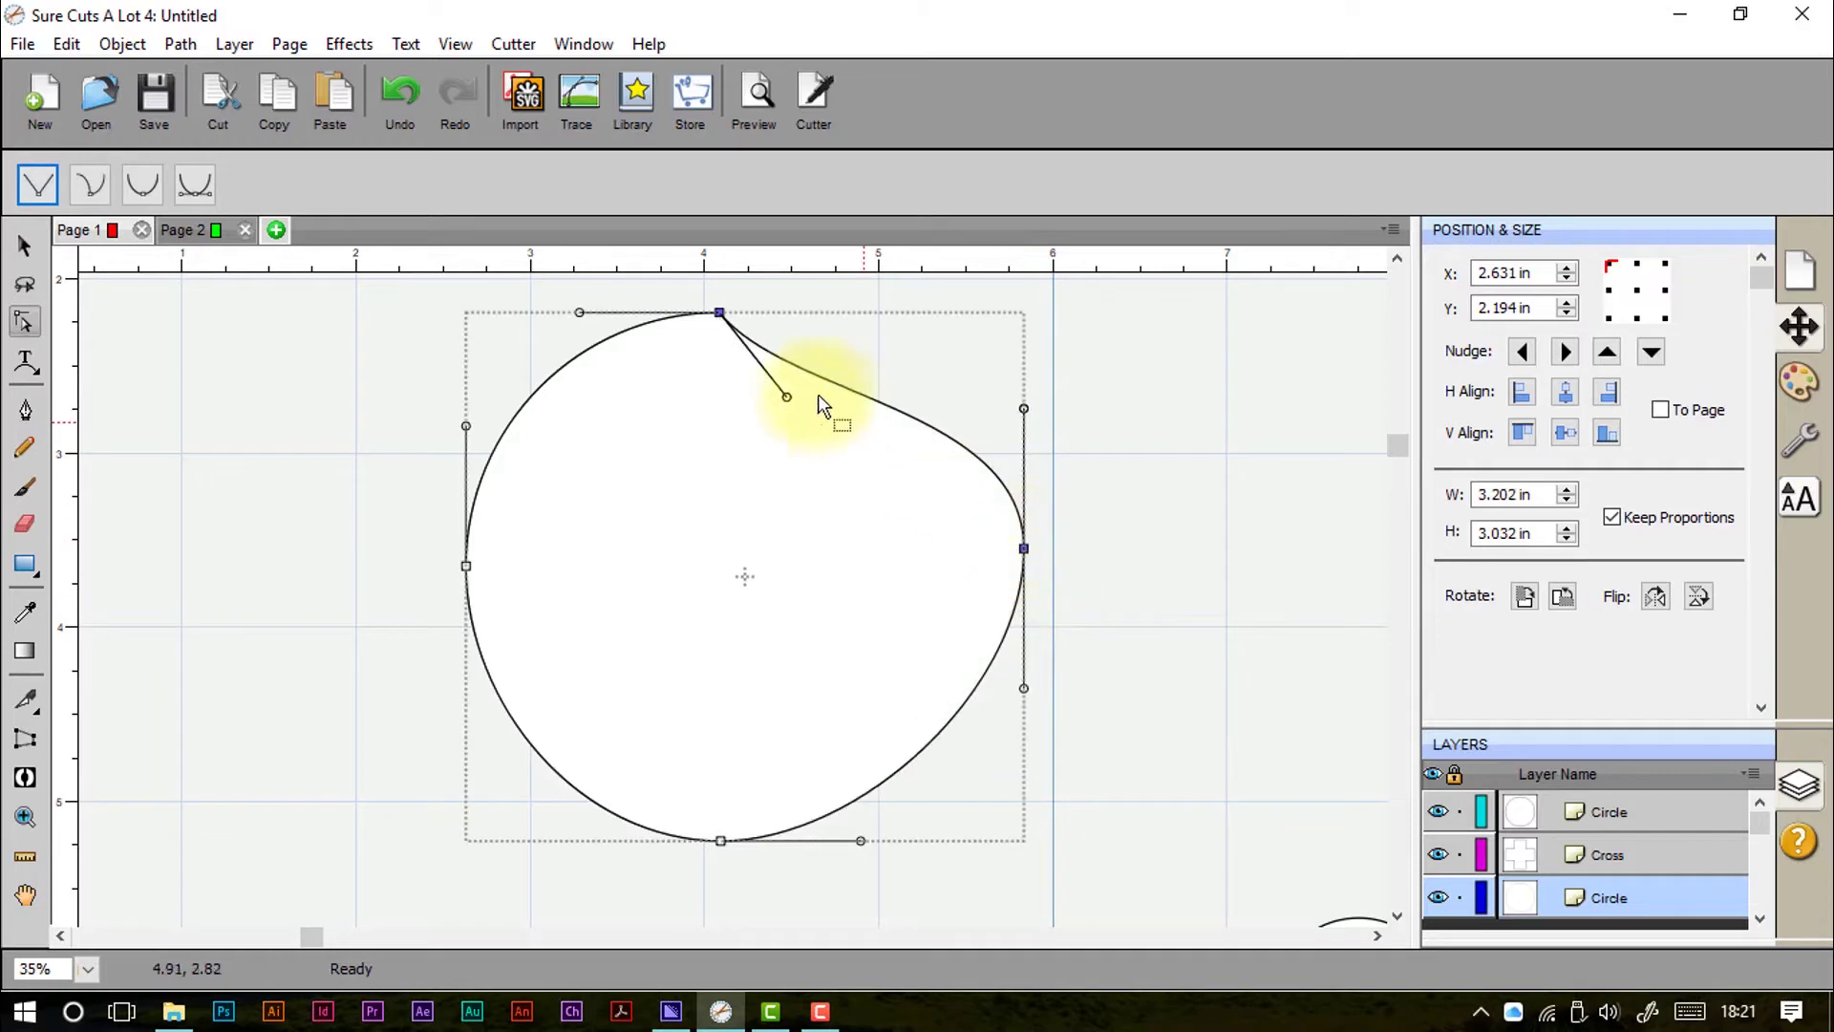
left_click(718, 311)
left_click(720, 313)
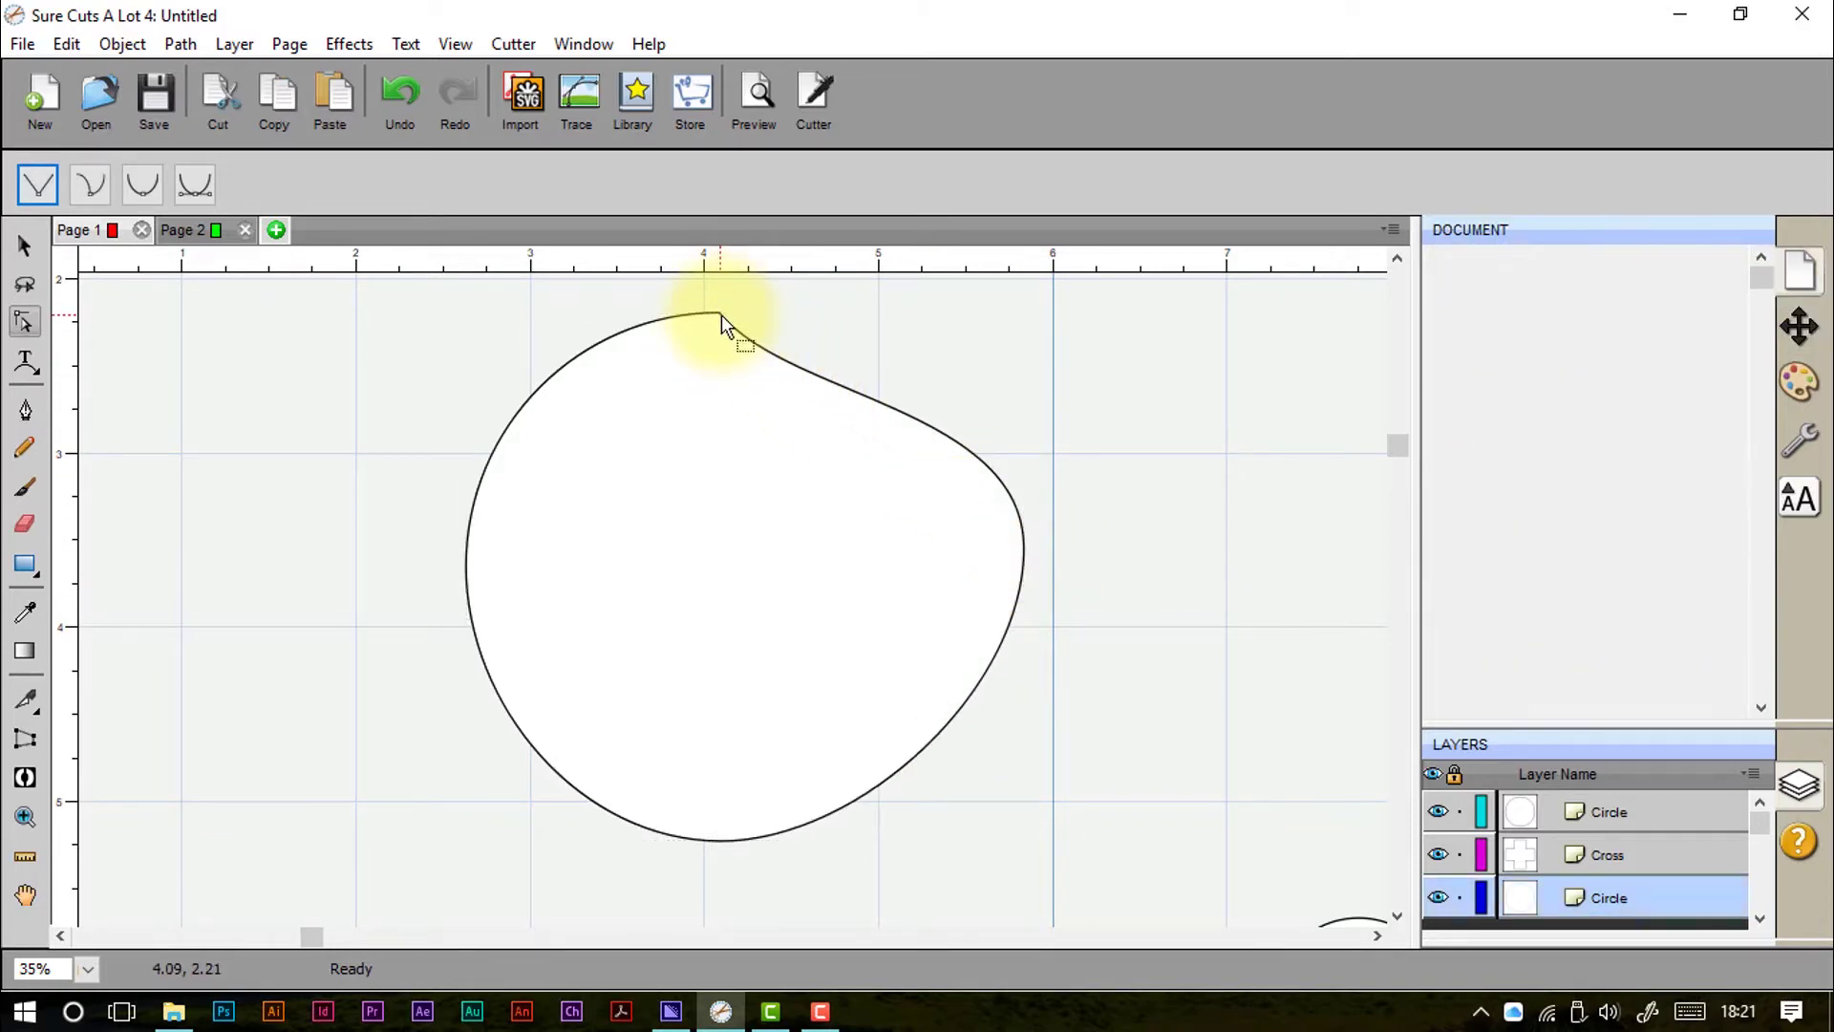
left_click(642, 321)
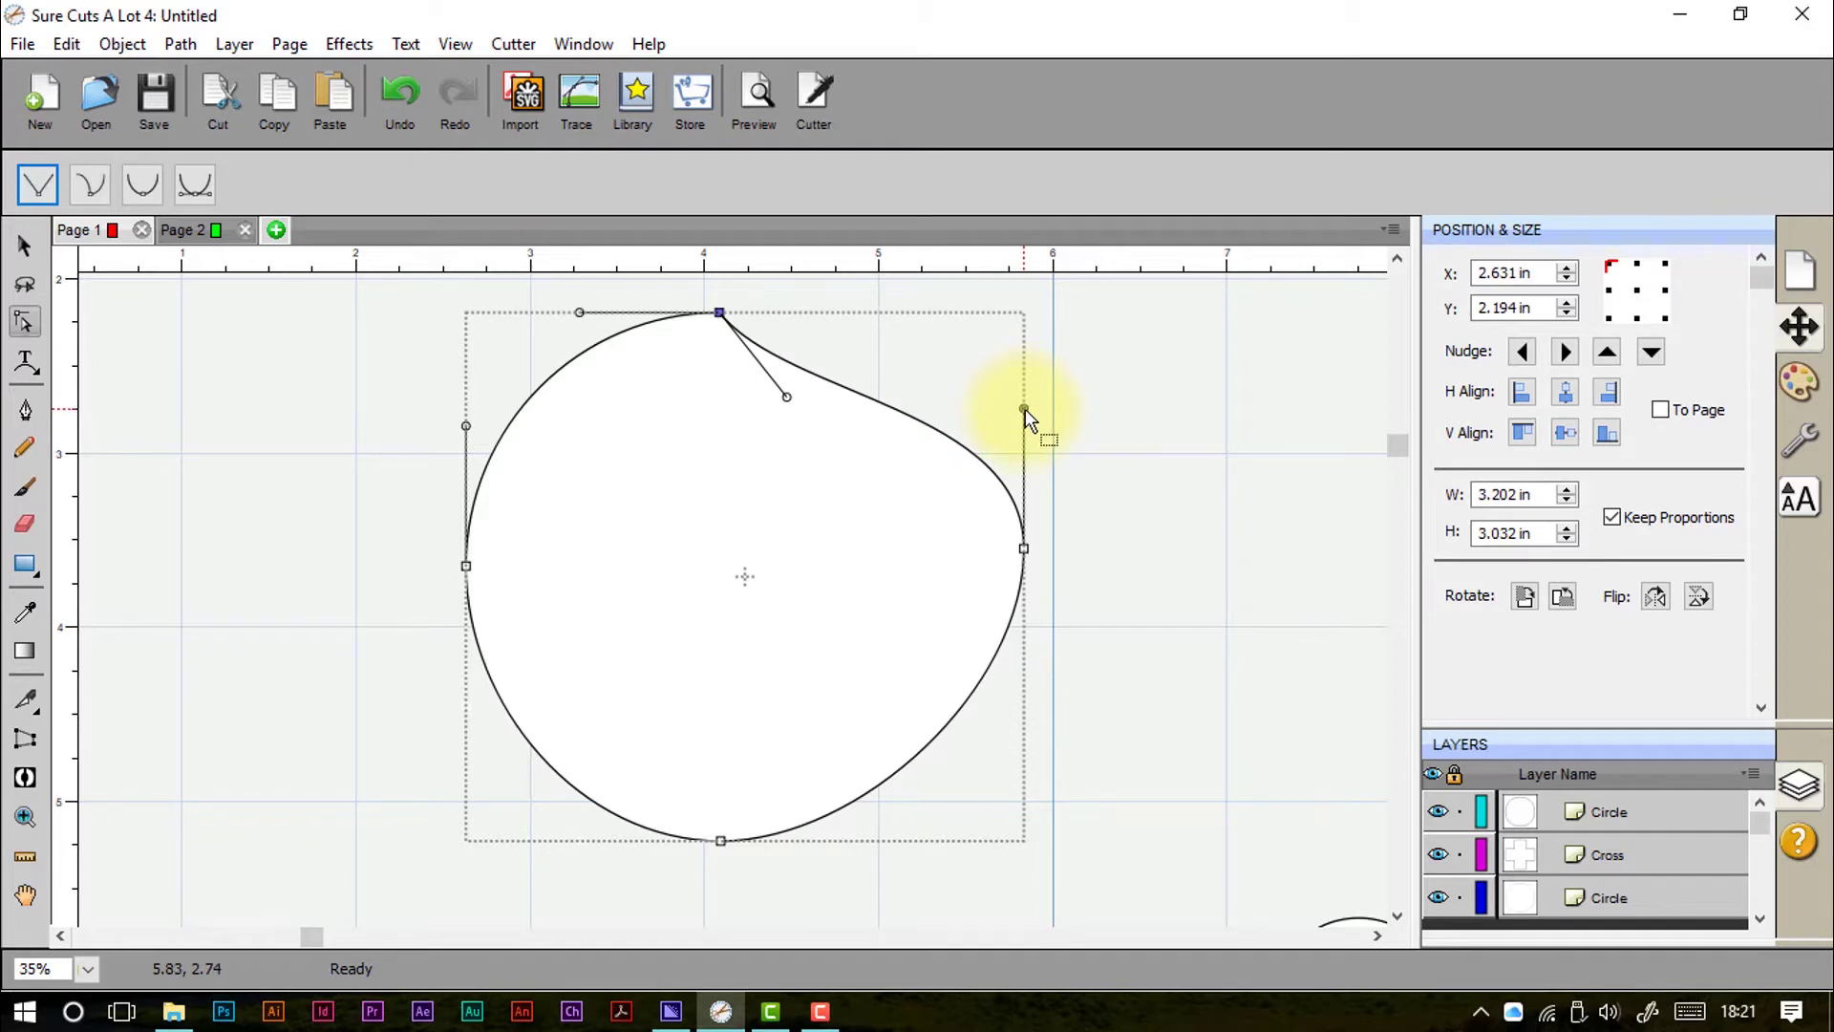
left_click_drag(1024, 408, 846, 590)
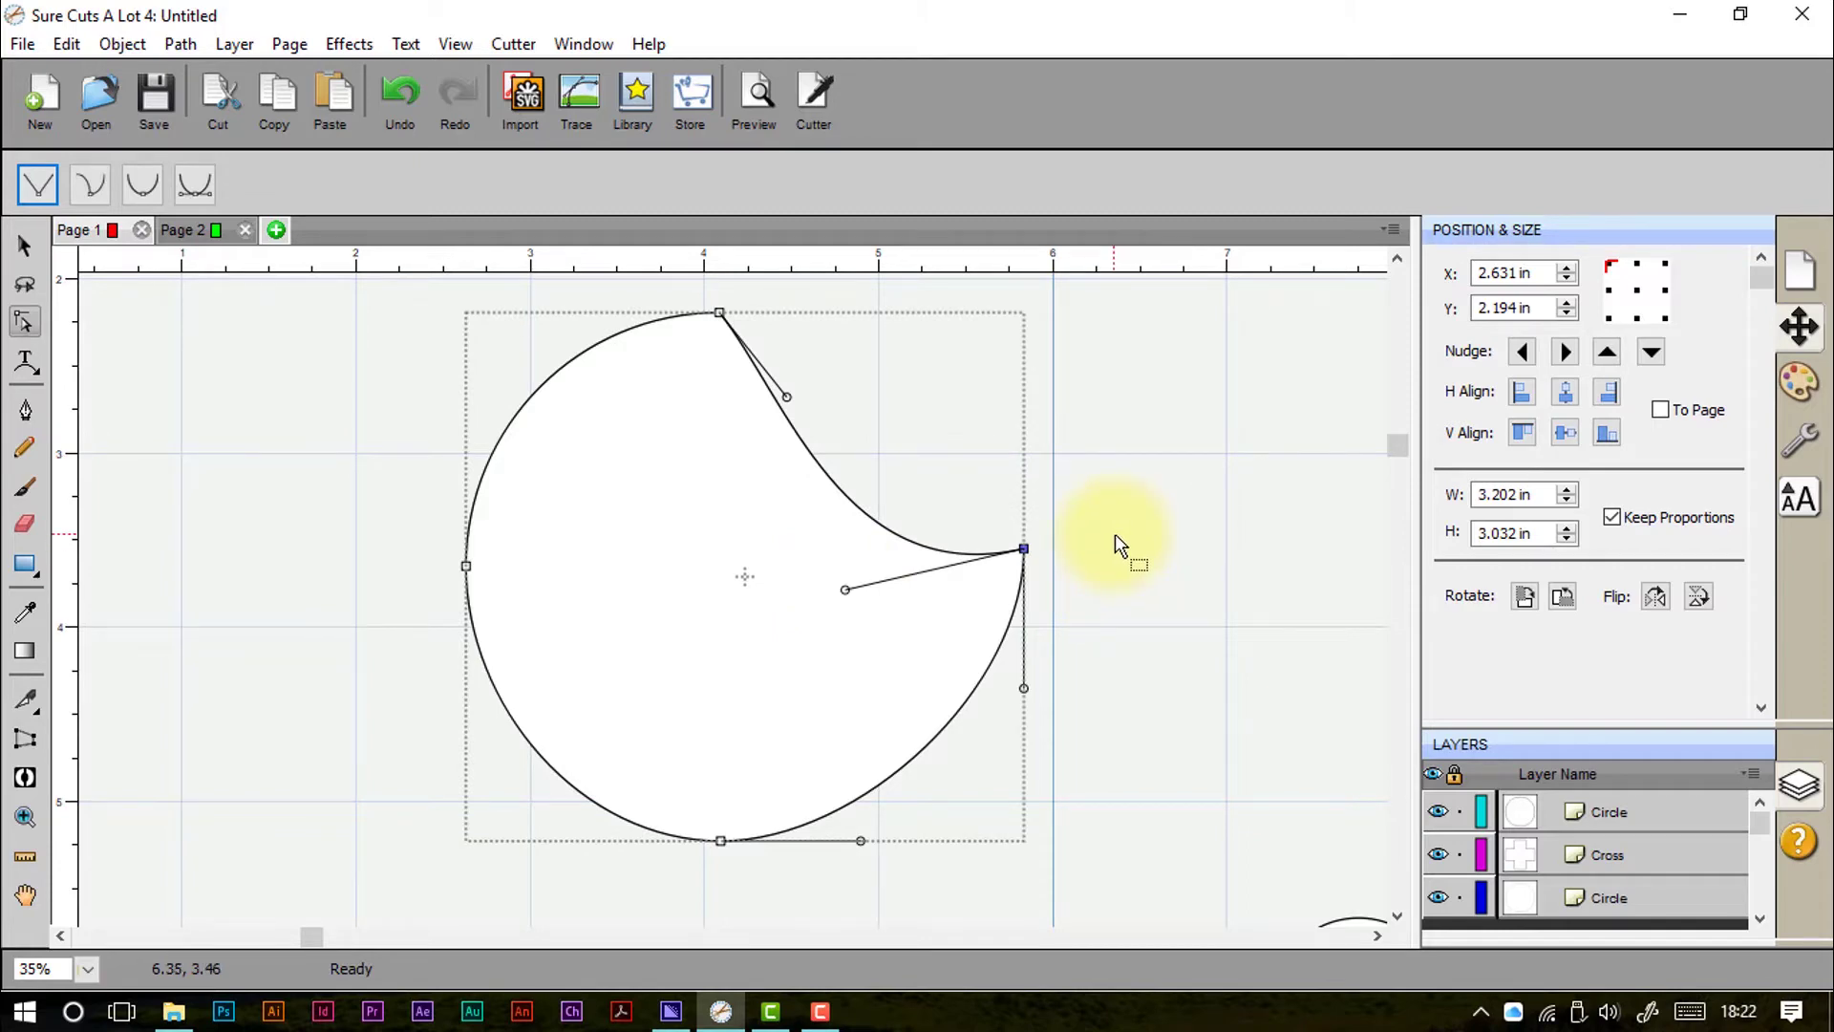
Step: Delete the right node of the reshaped circle, and delete the whole shape from the mat
key("Delete")
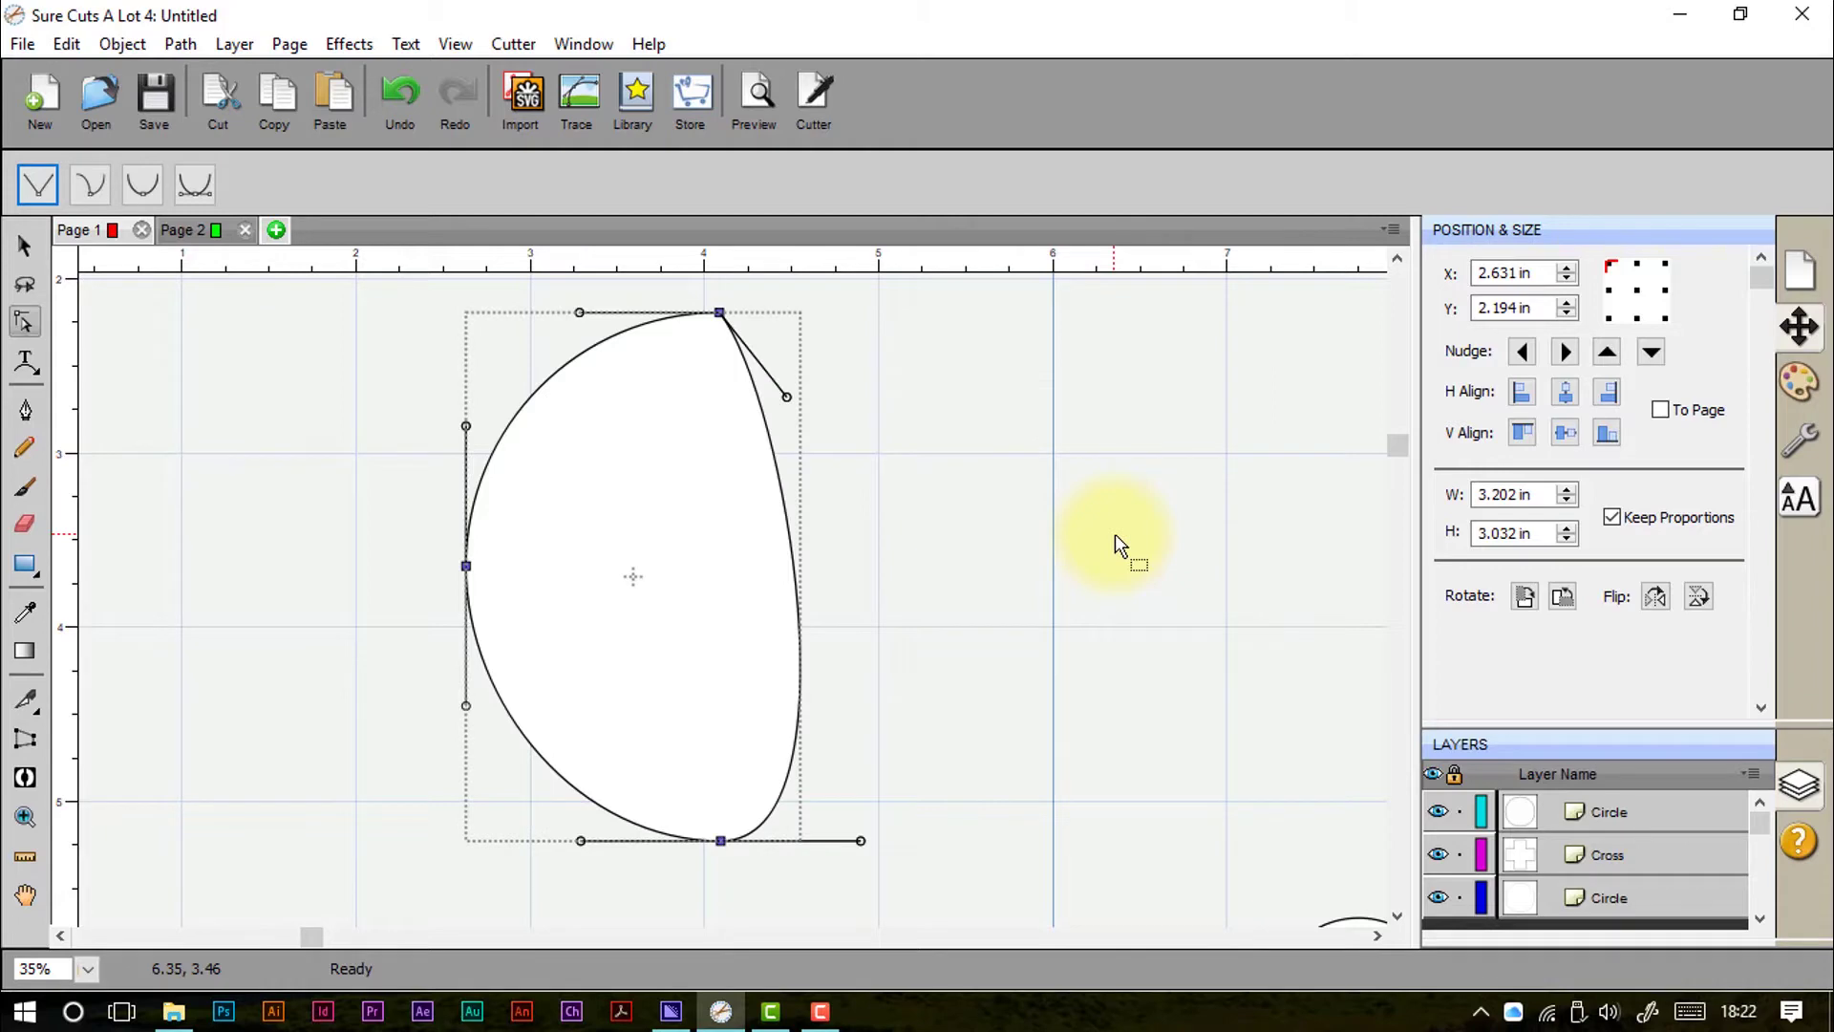
left_click(24, 251)
key("Delete")
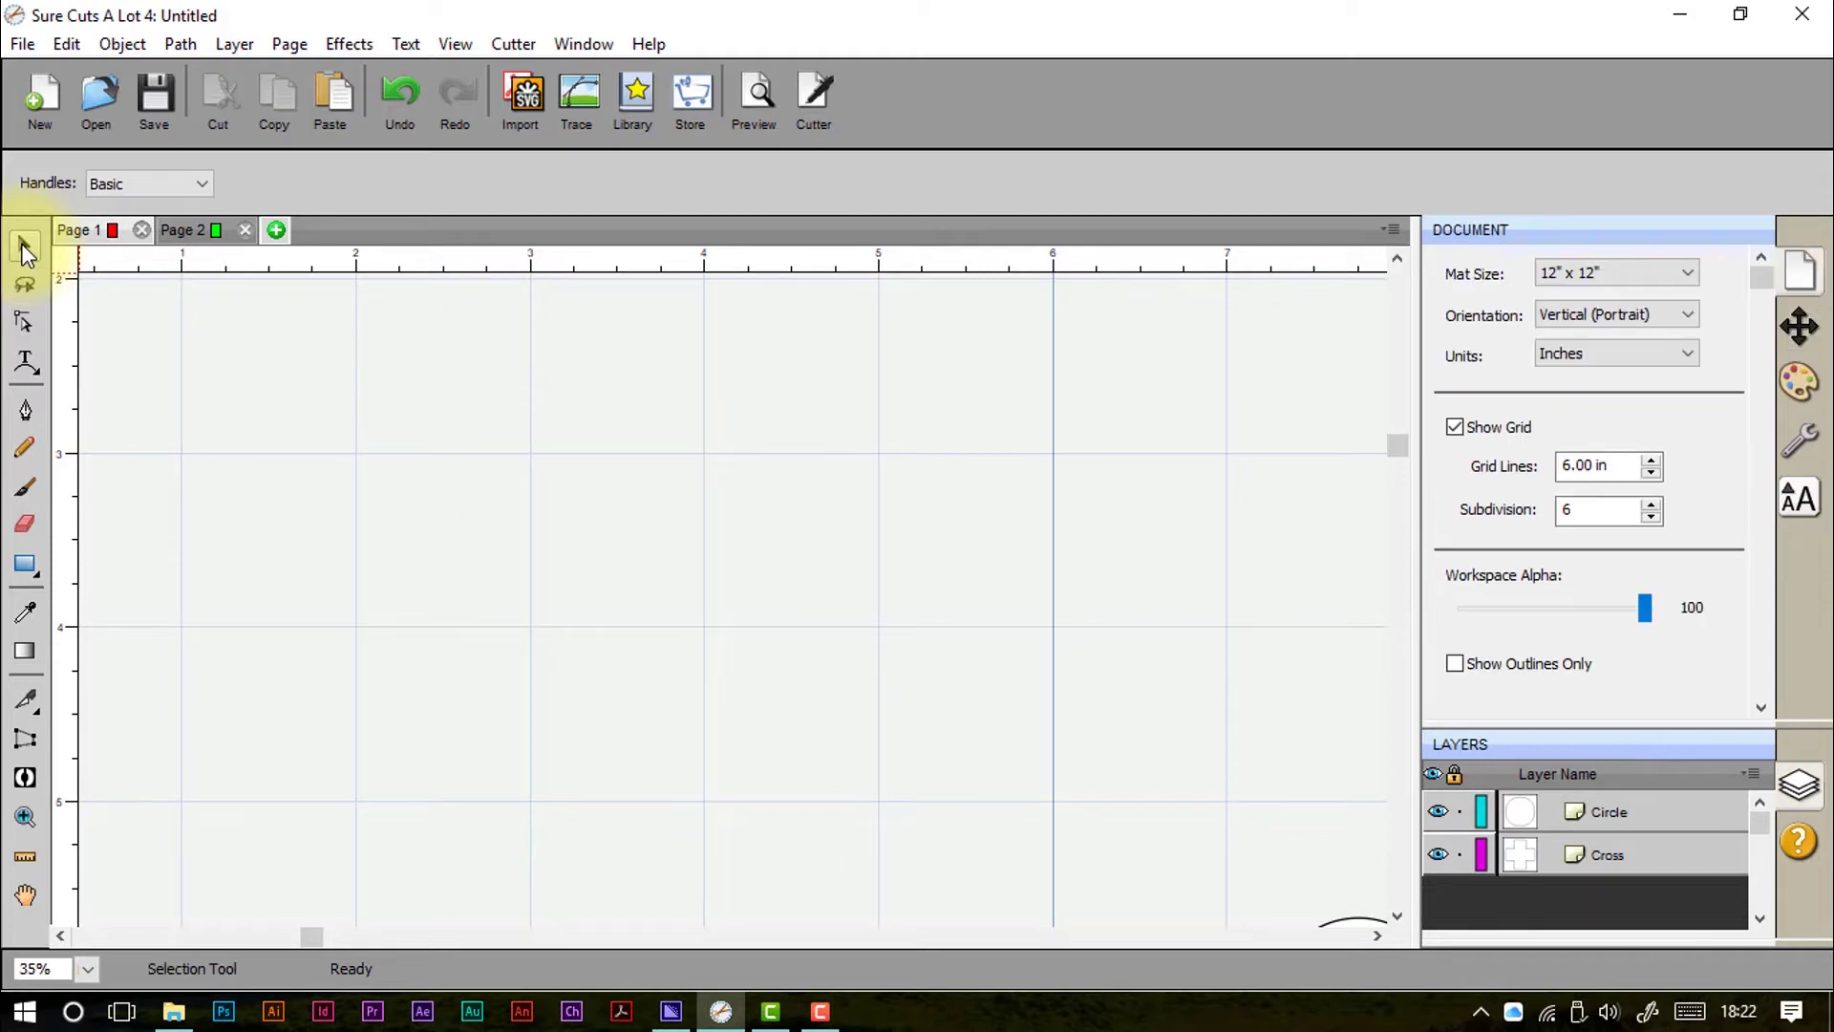
left_click(455, 44)
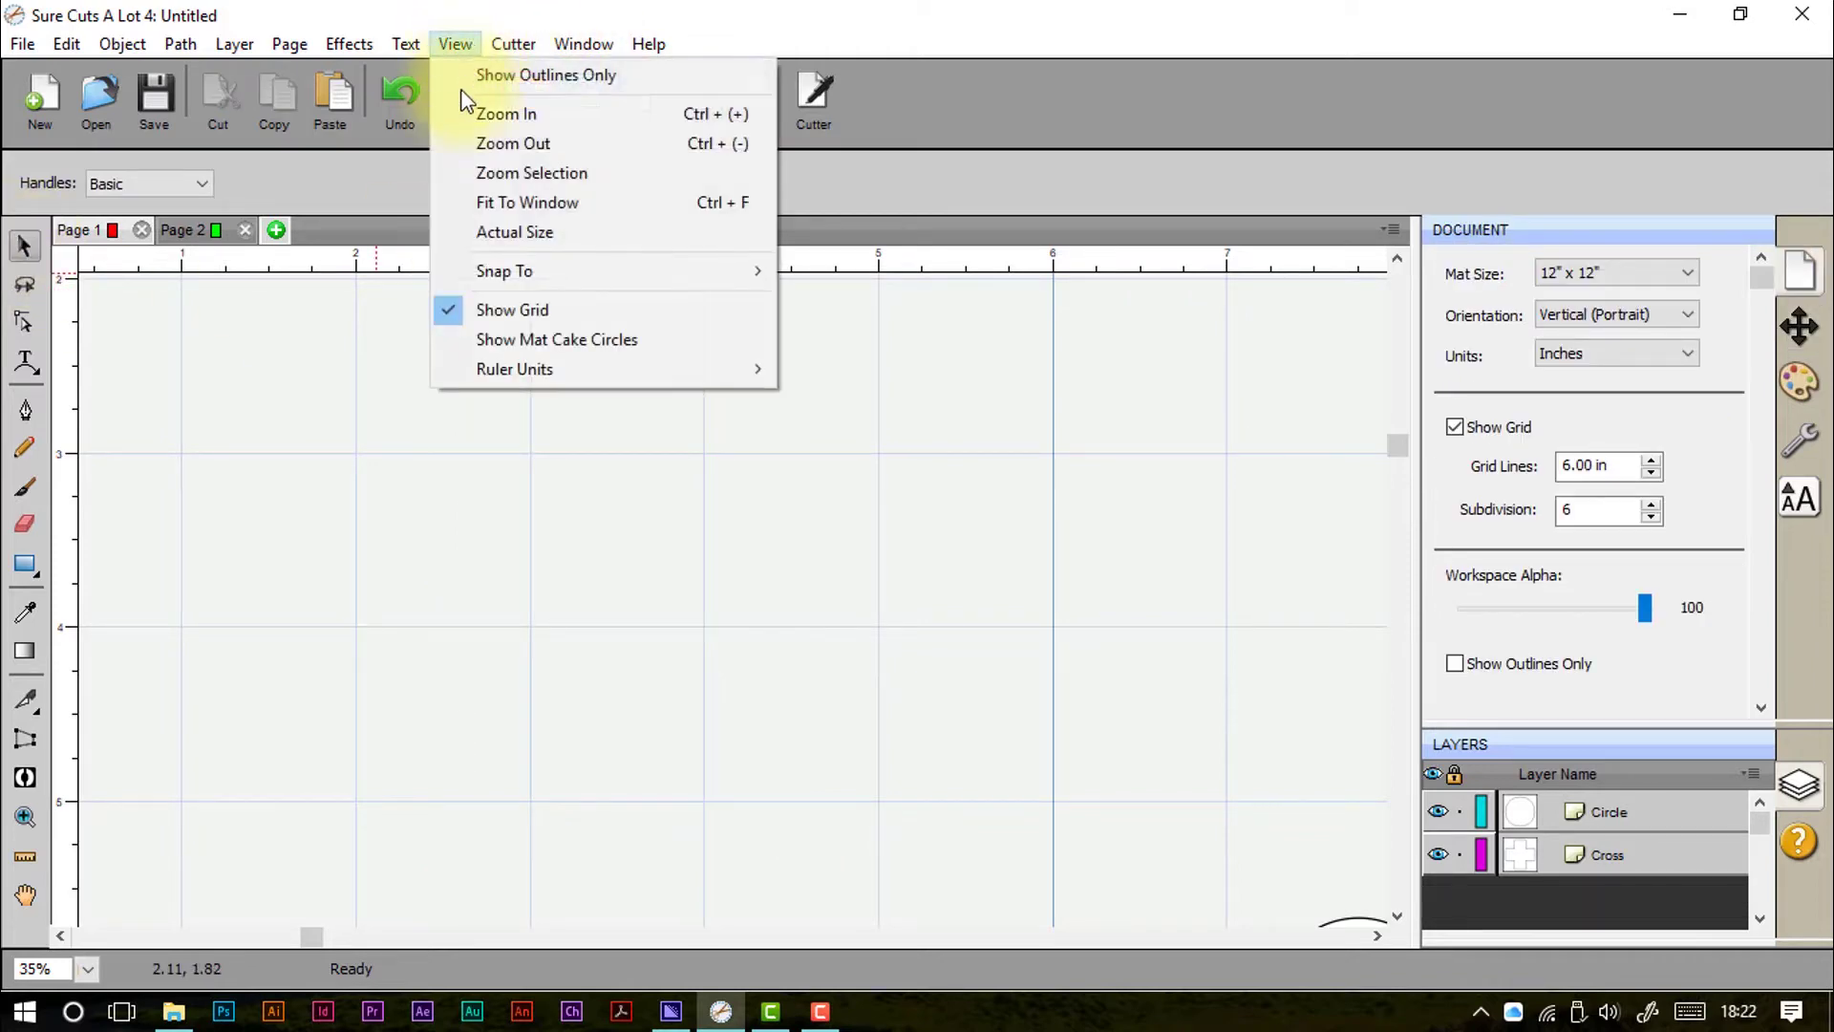
left_click(467, 203)
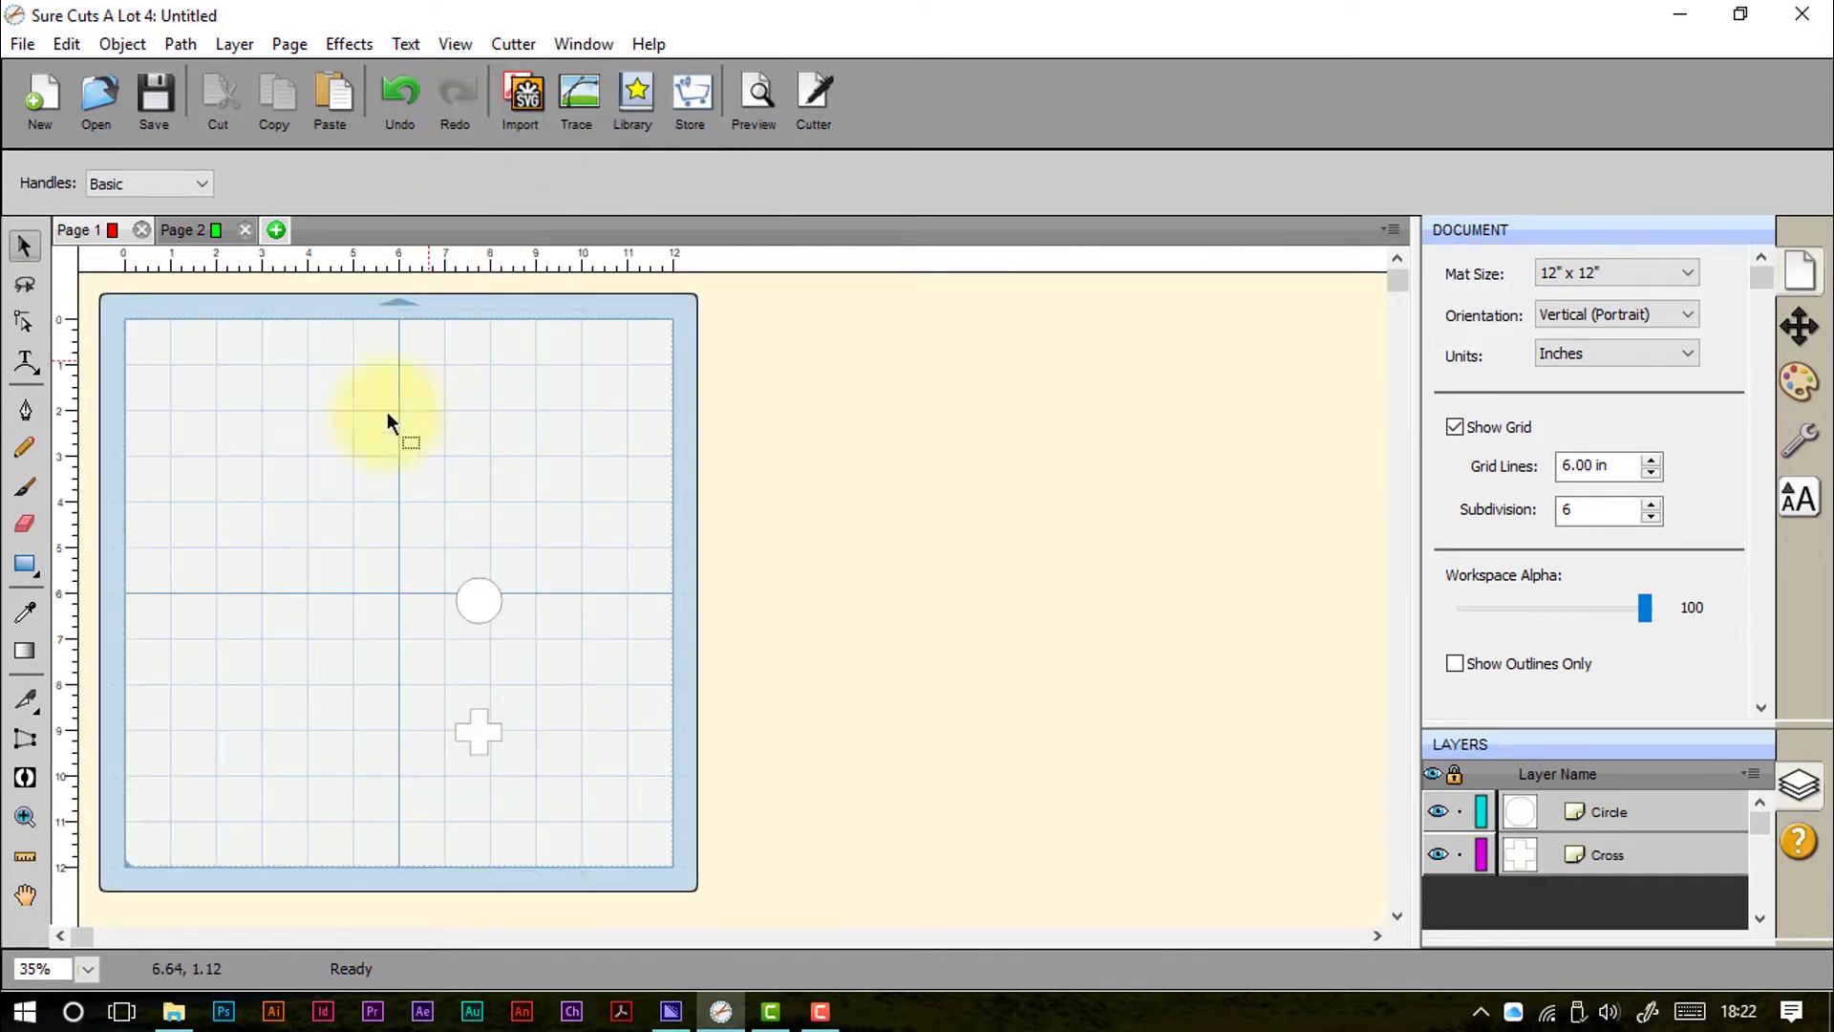
Step: Add the horizontal text "Hello" near the top of the mat with the Type Tool
left_click(32, 367)
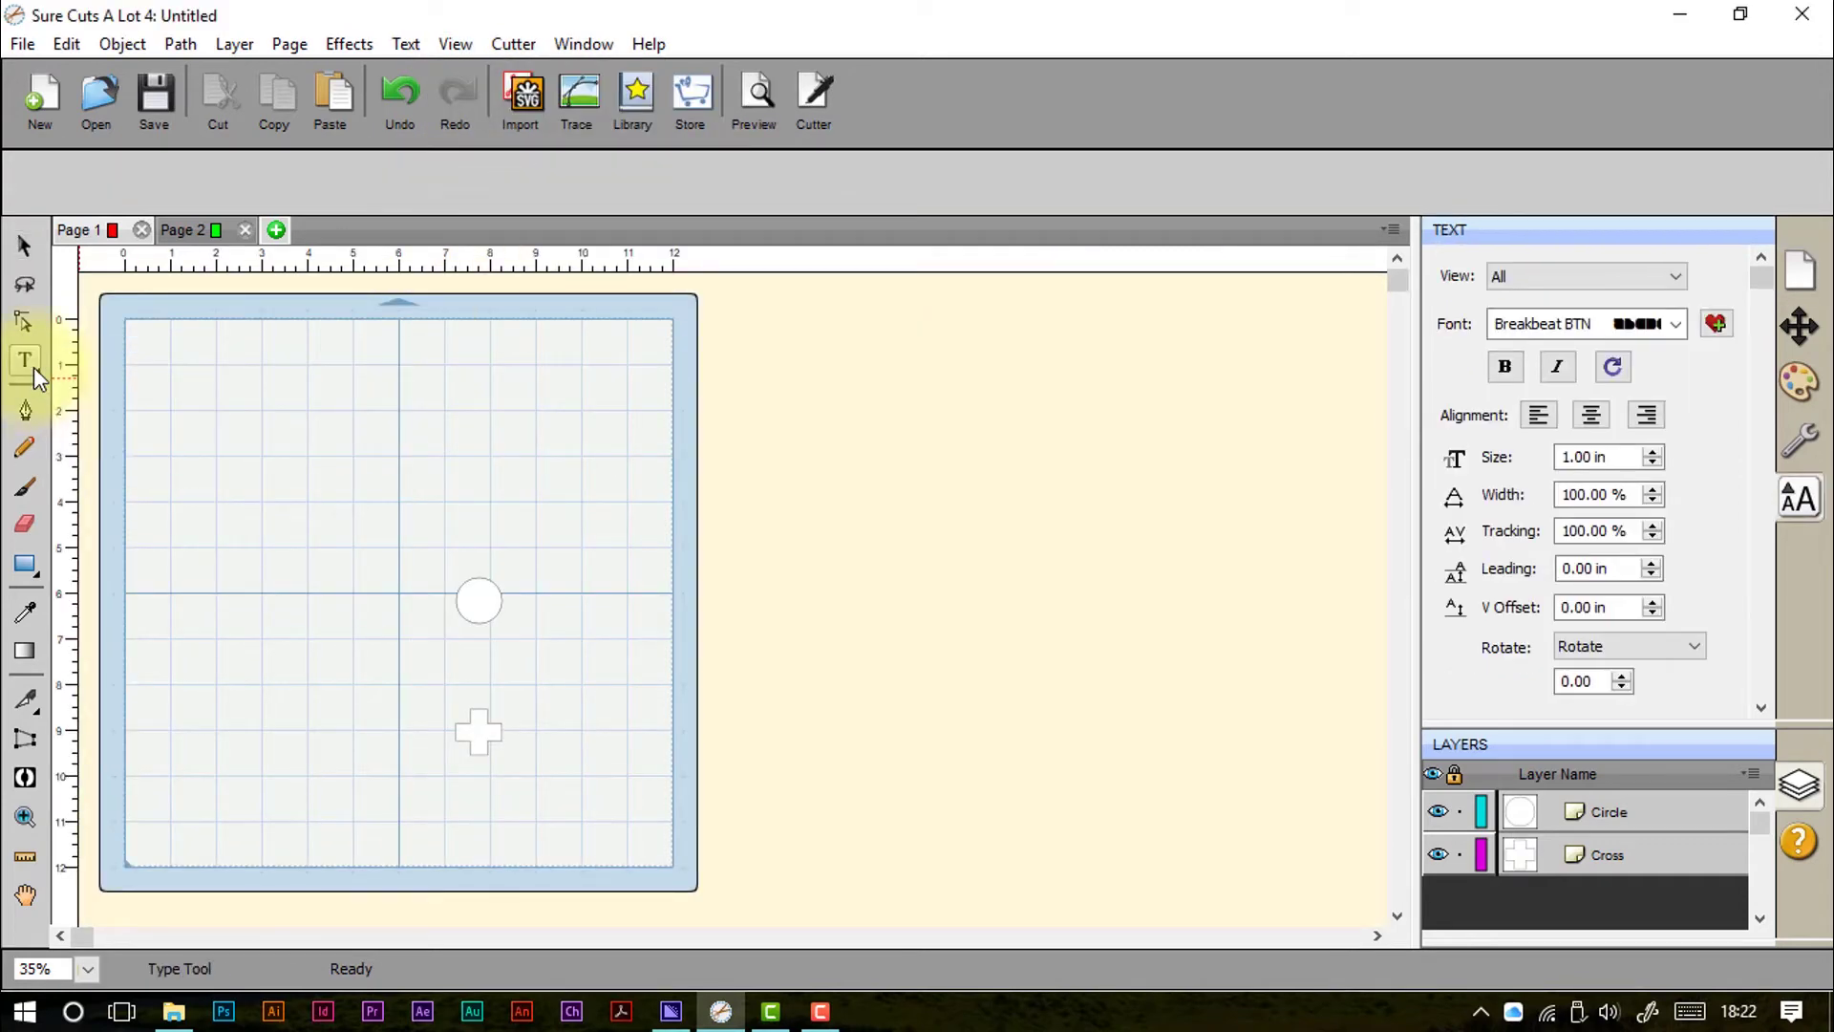
left_click(23, 363)
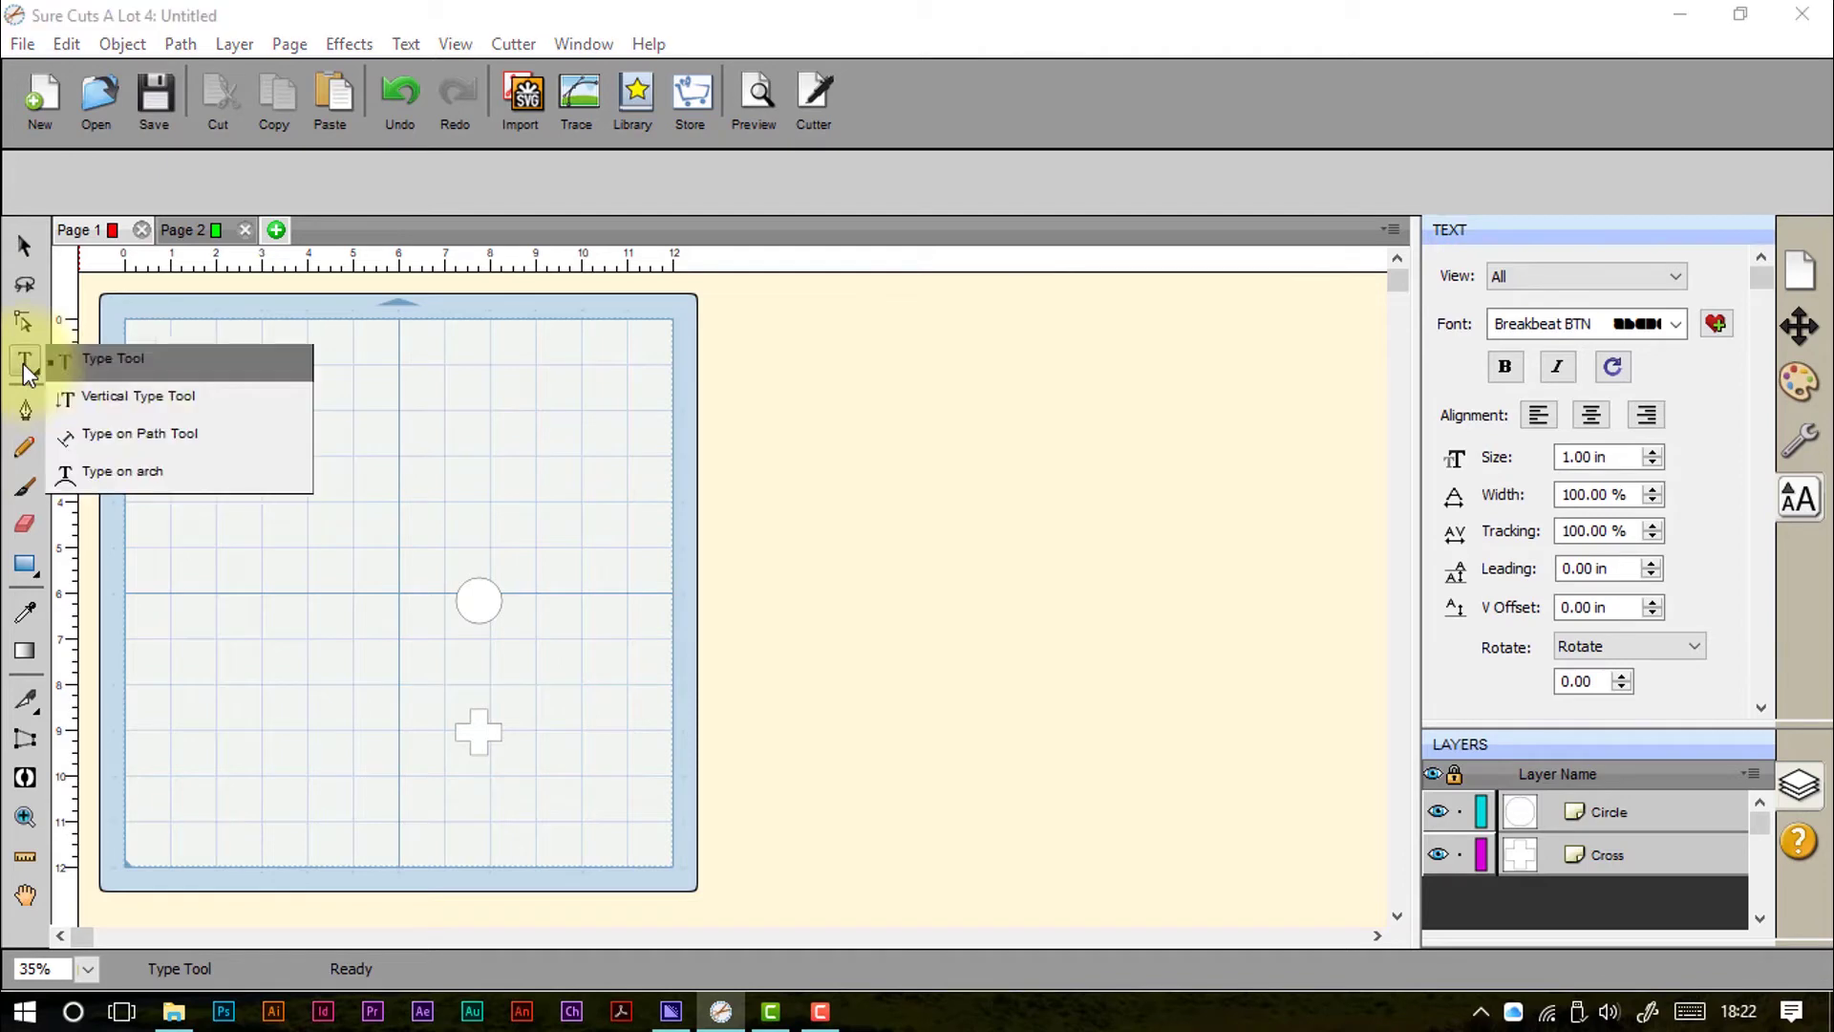
left_click(135, 357)
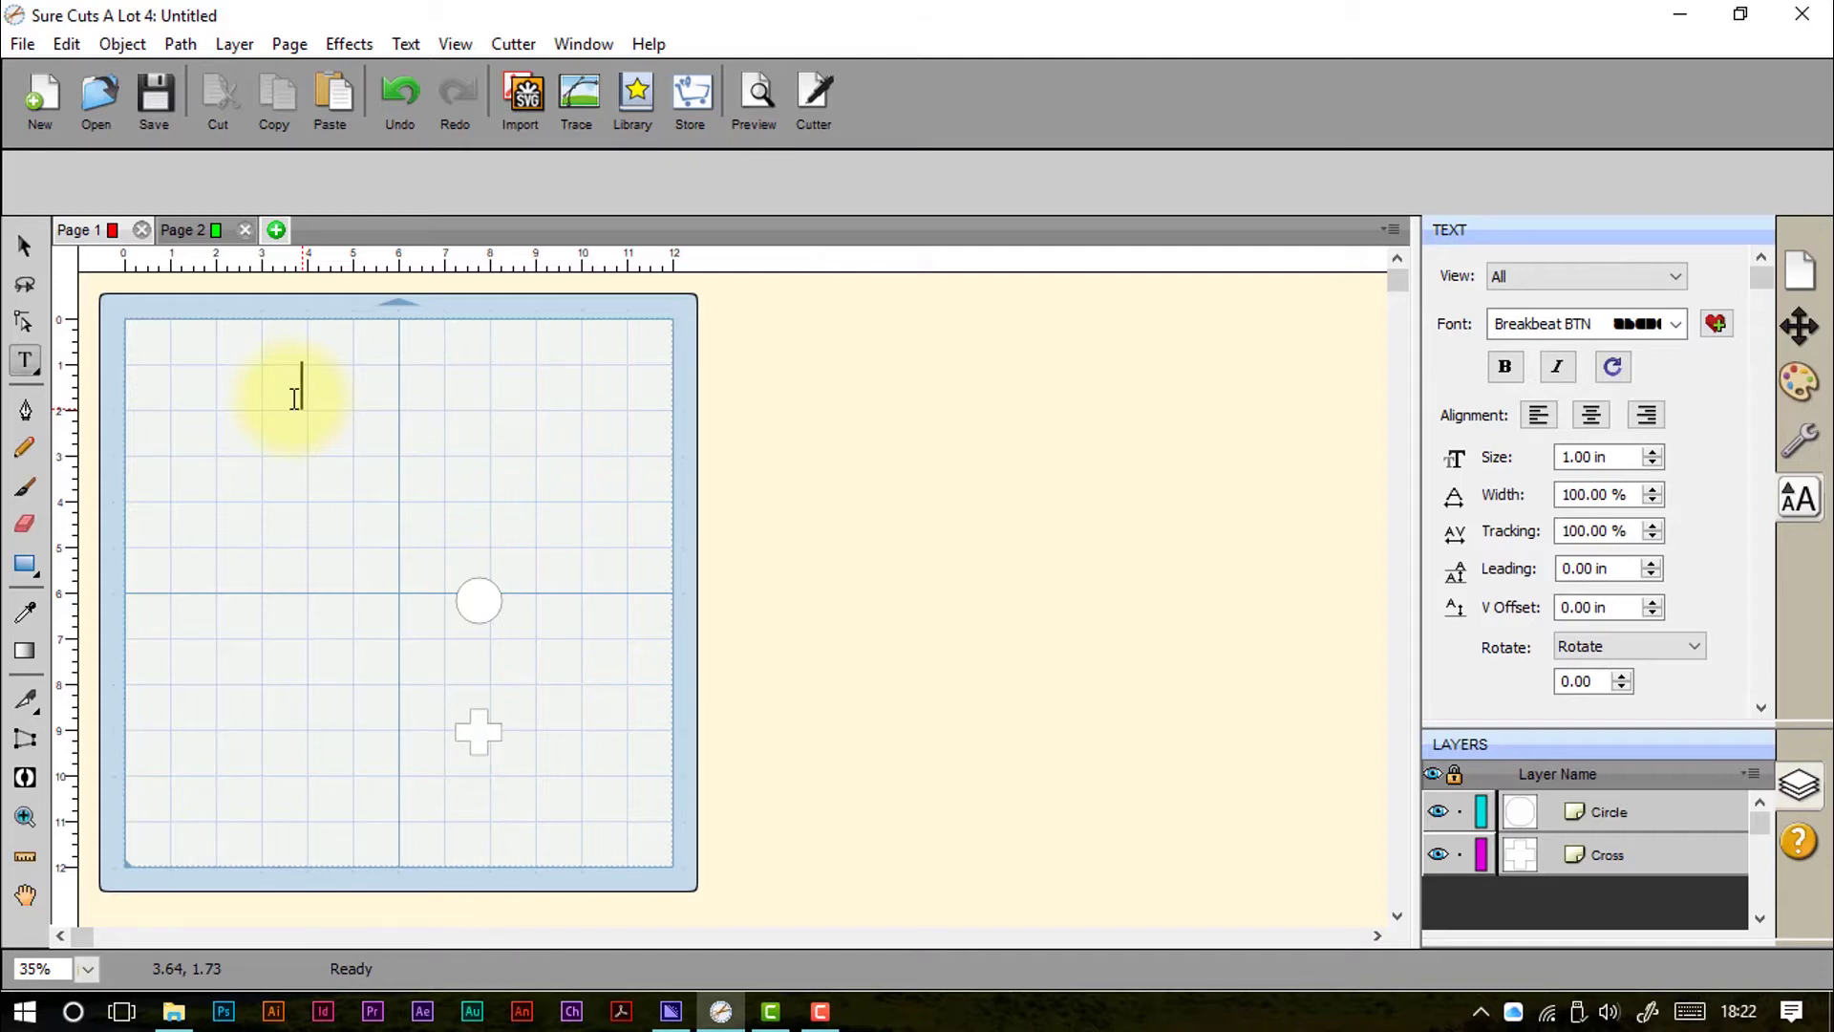
type("Hello")
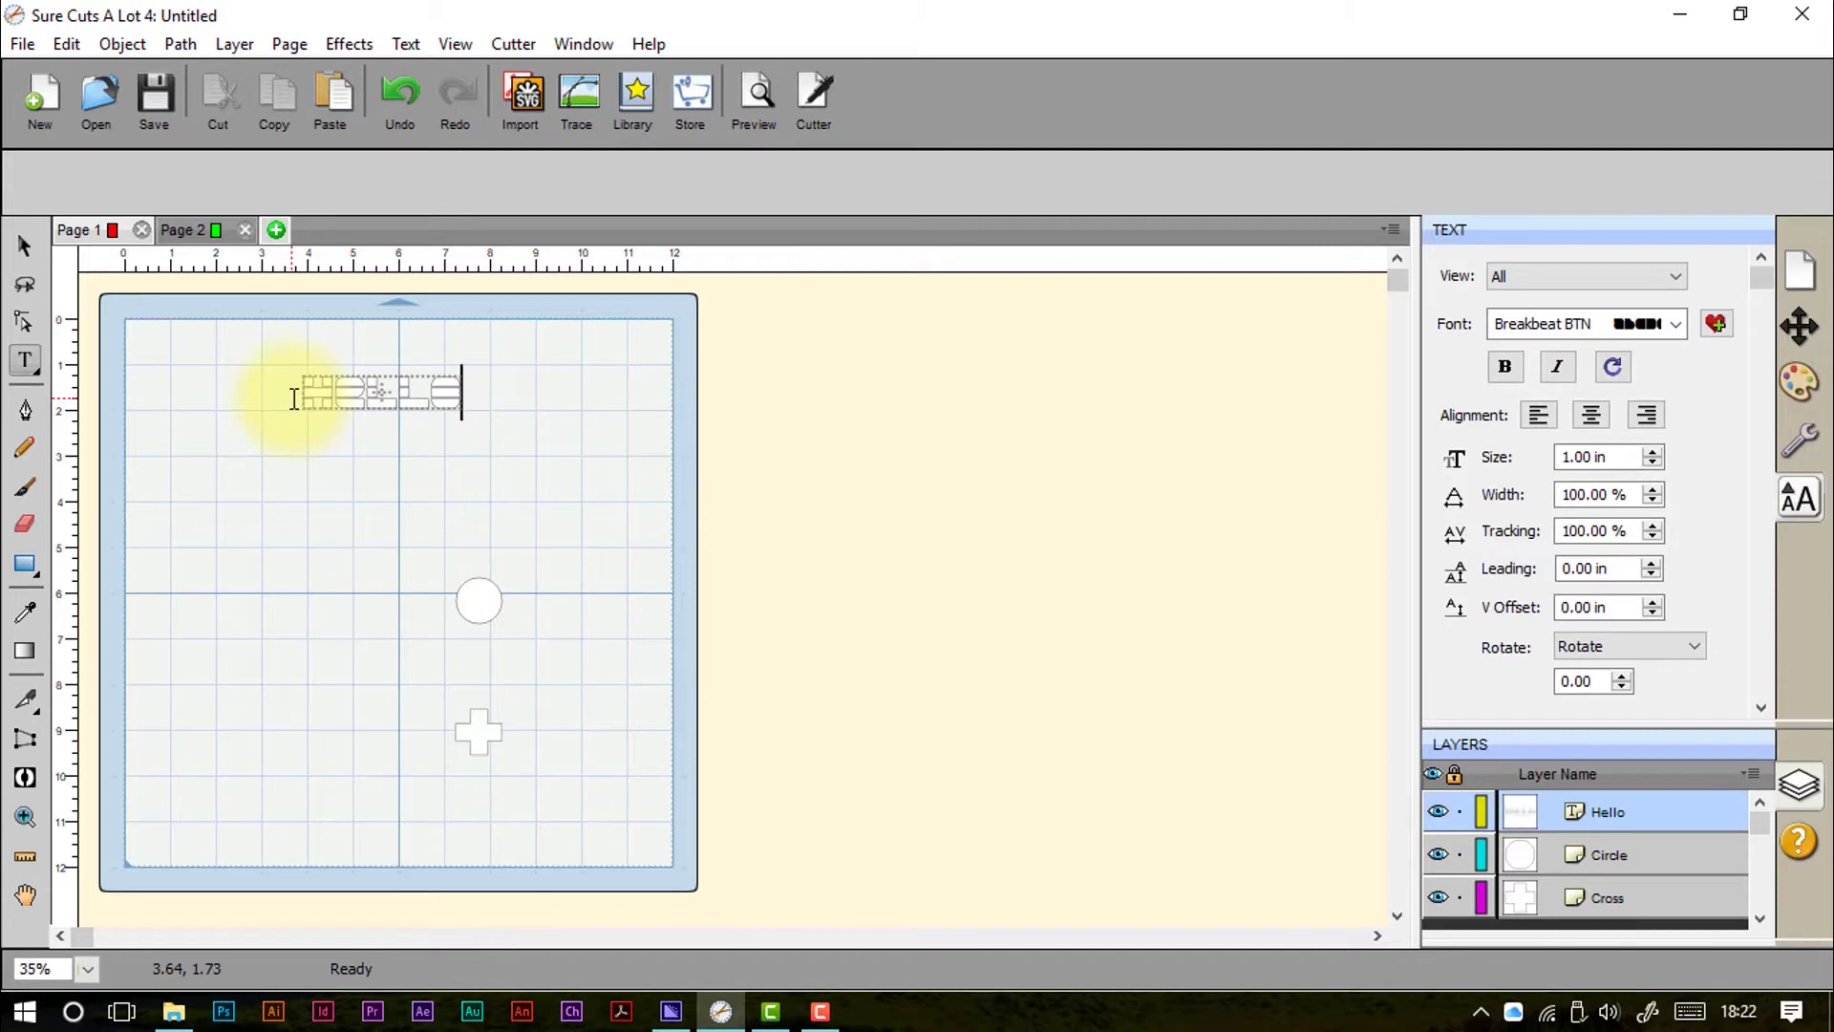
Step: Select the whole word Hello, set its font to Britannic Bold, and zoom to the selection
left_click_drag(462, 392, 307, 401)
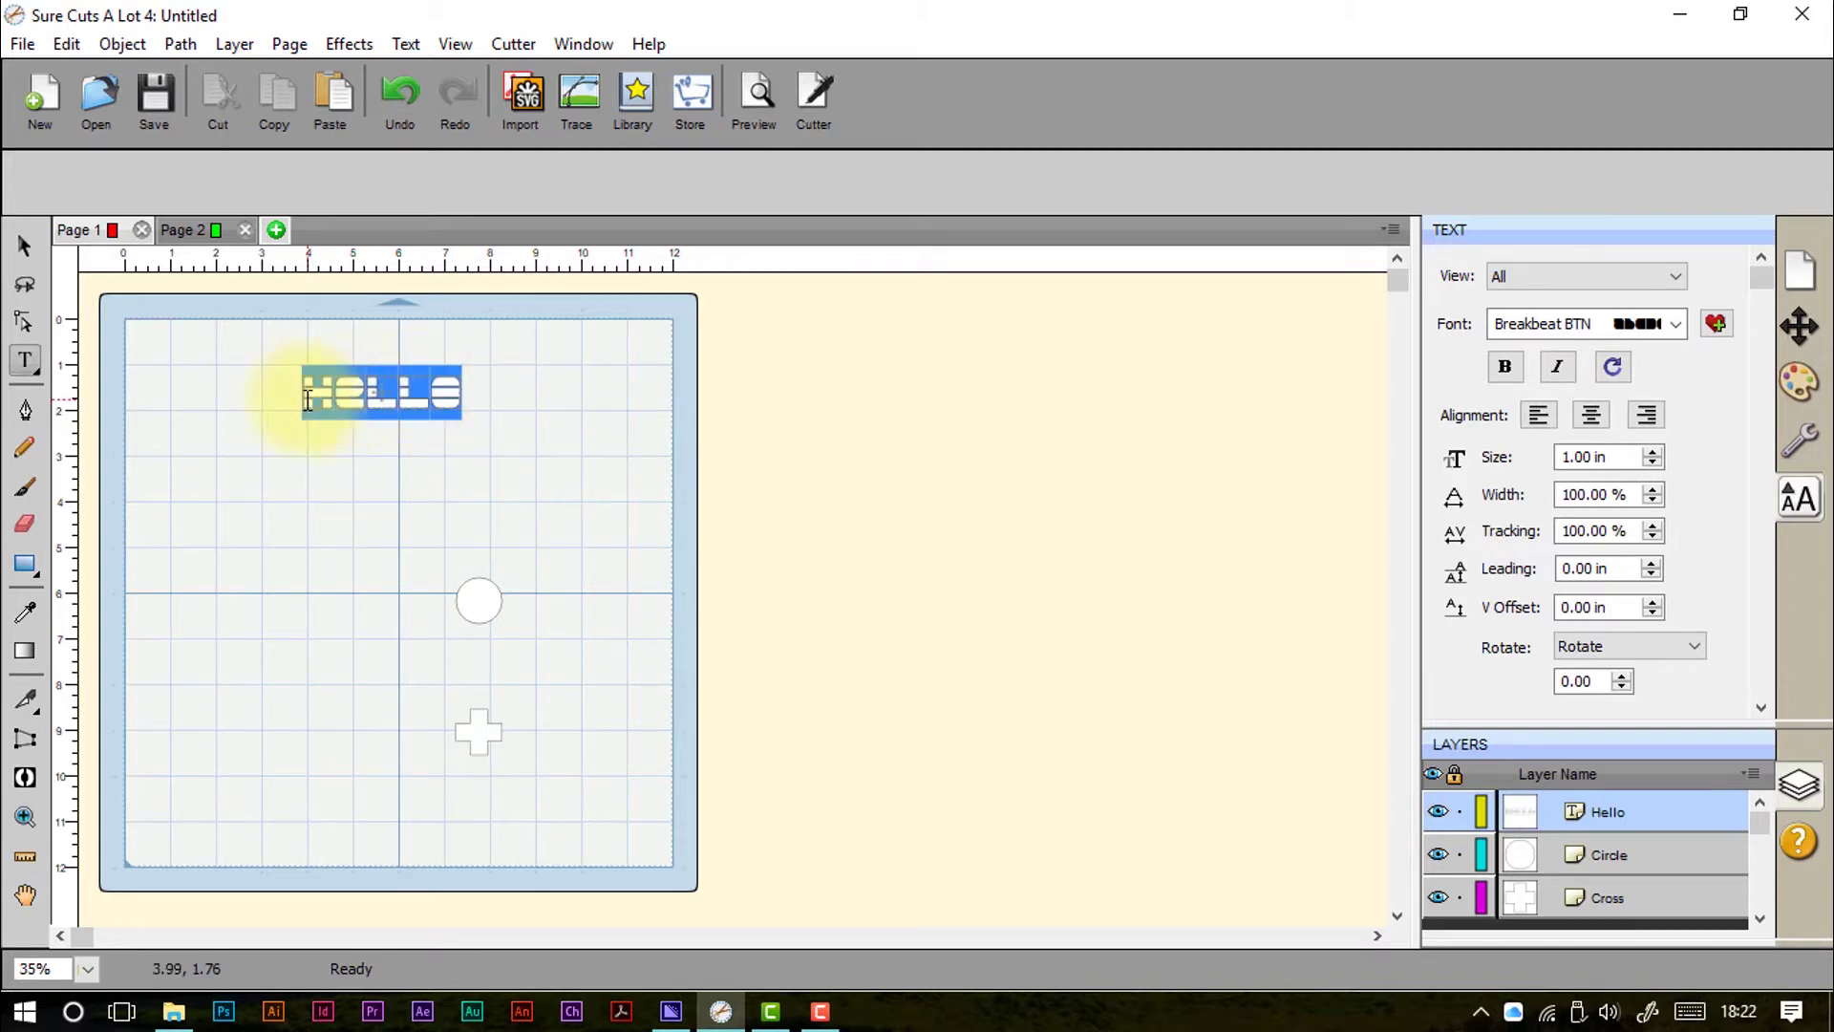
left_click(1551, 325)
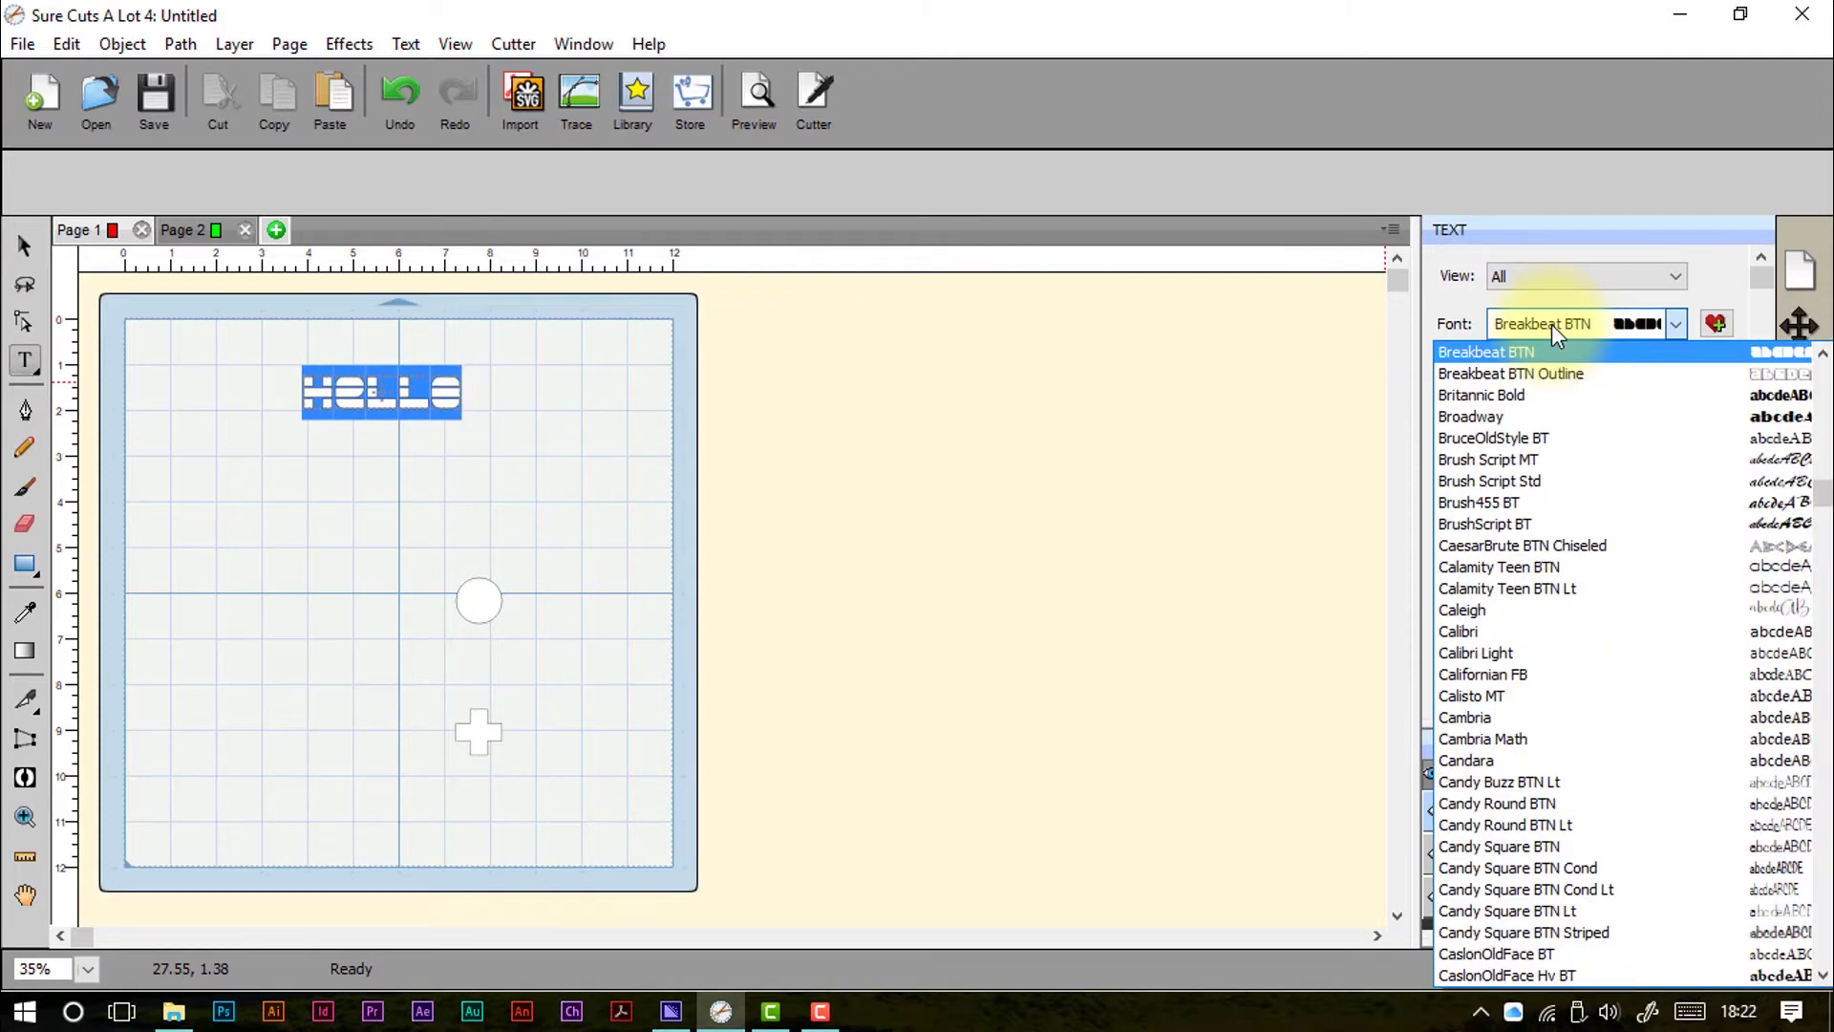
left_click(1538, 392)
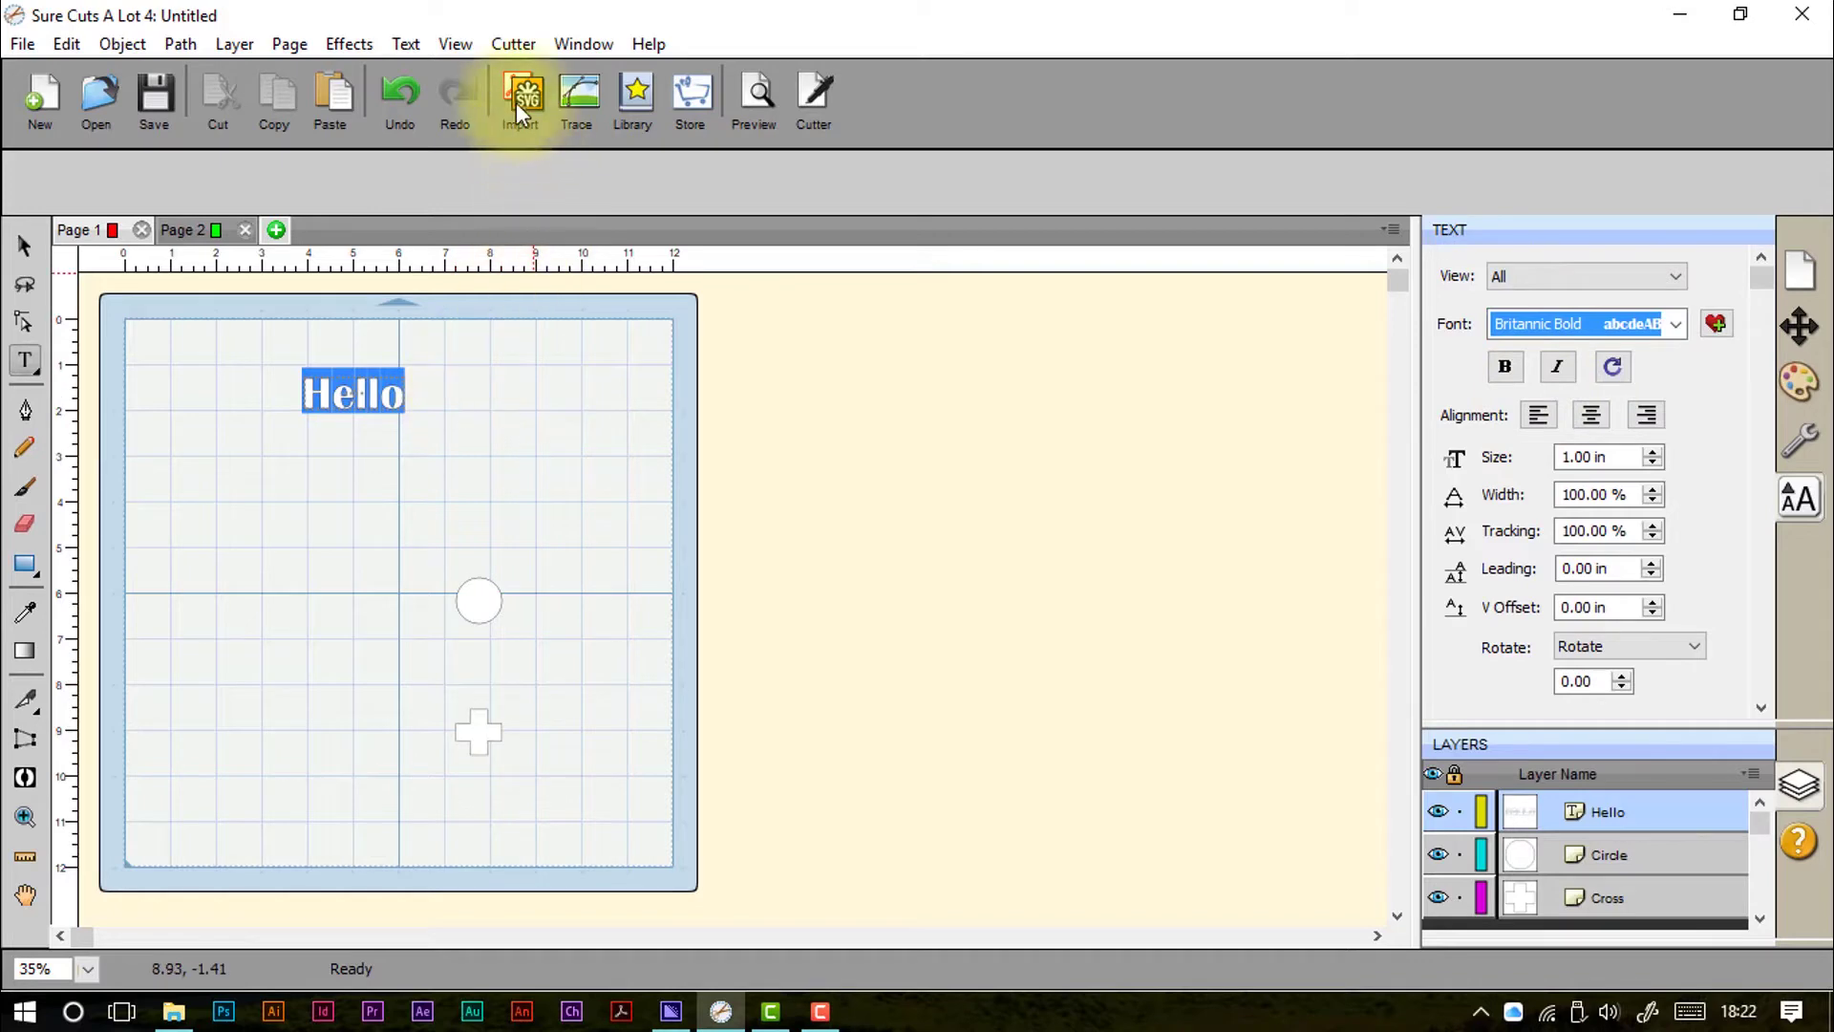
left_click(460, 50)
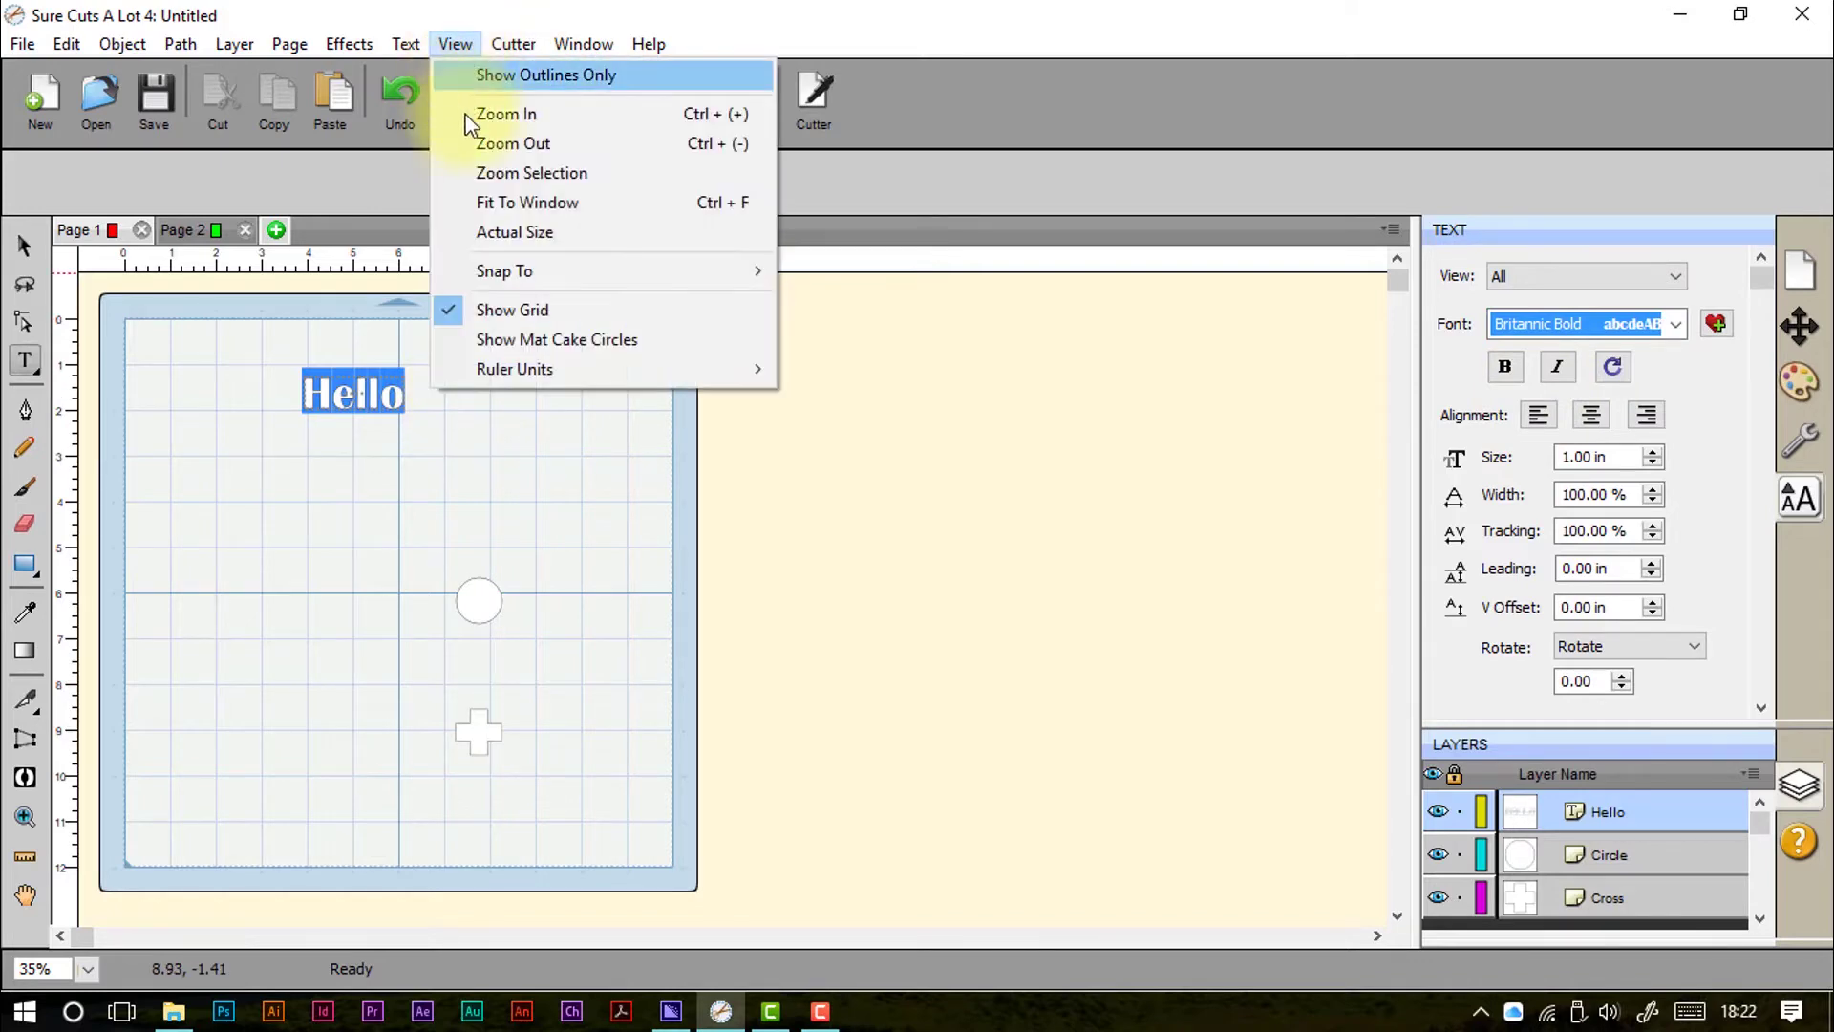
left_click(478, 172)
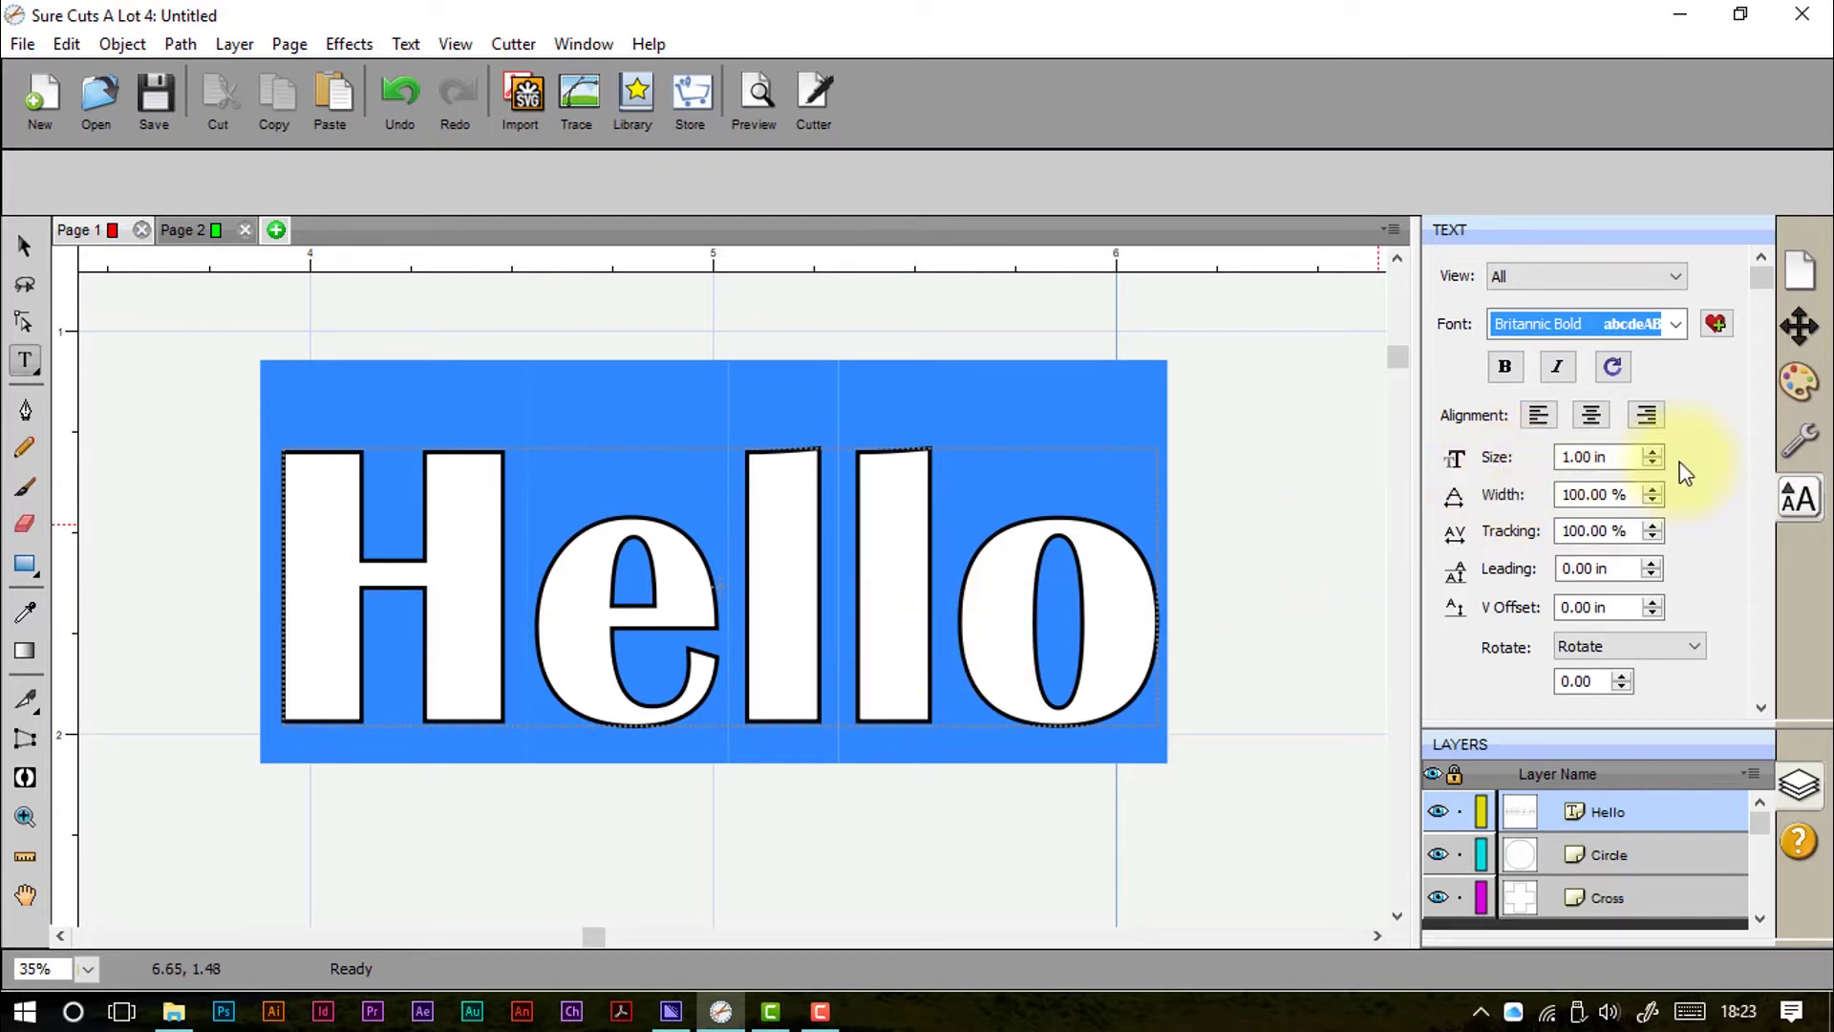
Step: Enlarge the Hello text to a size of 1.20 in and return it to 1.00 in
left_click(1650, 453)
left_click(1651, 454)
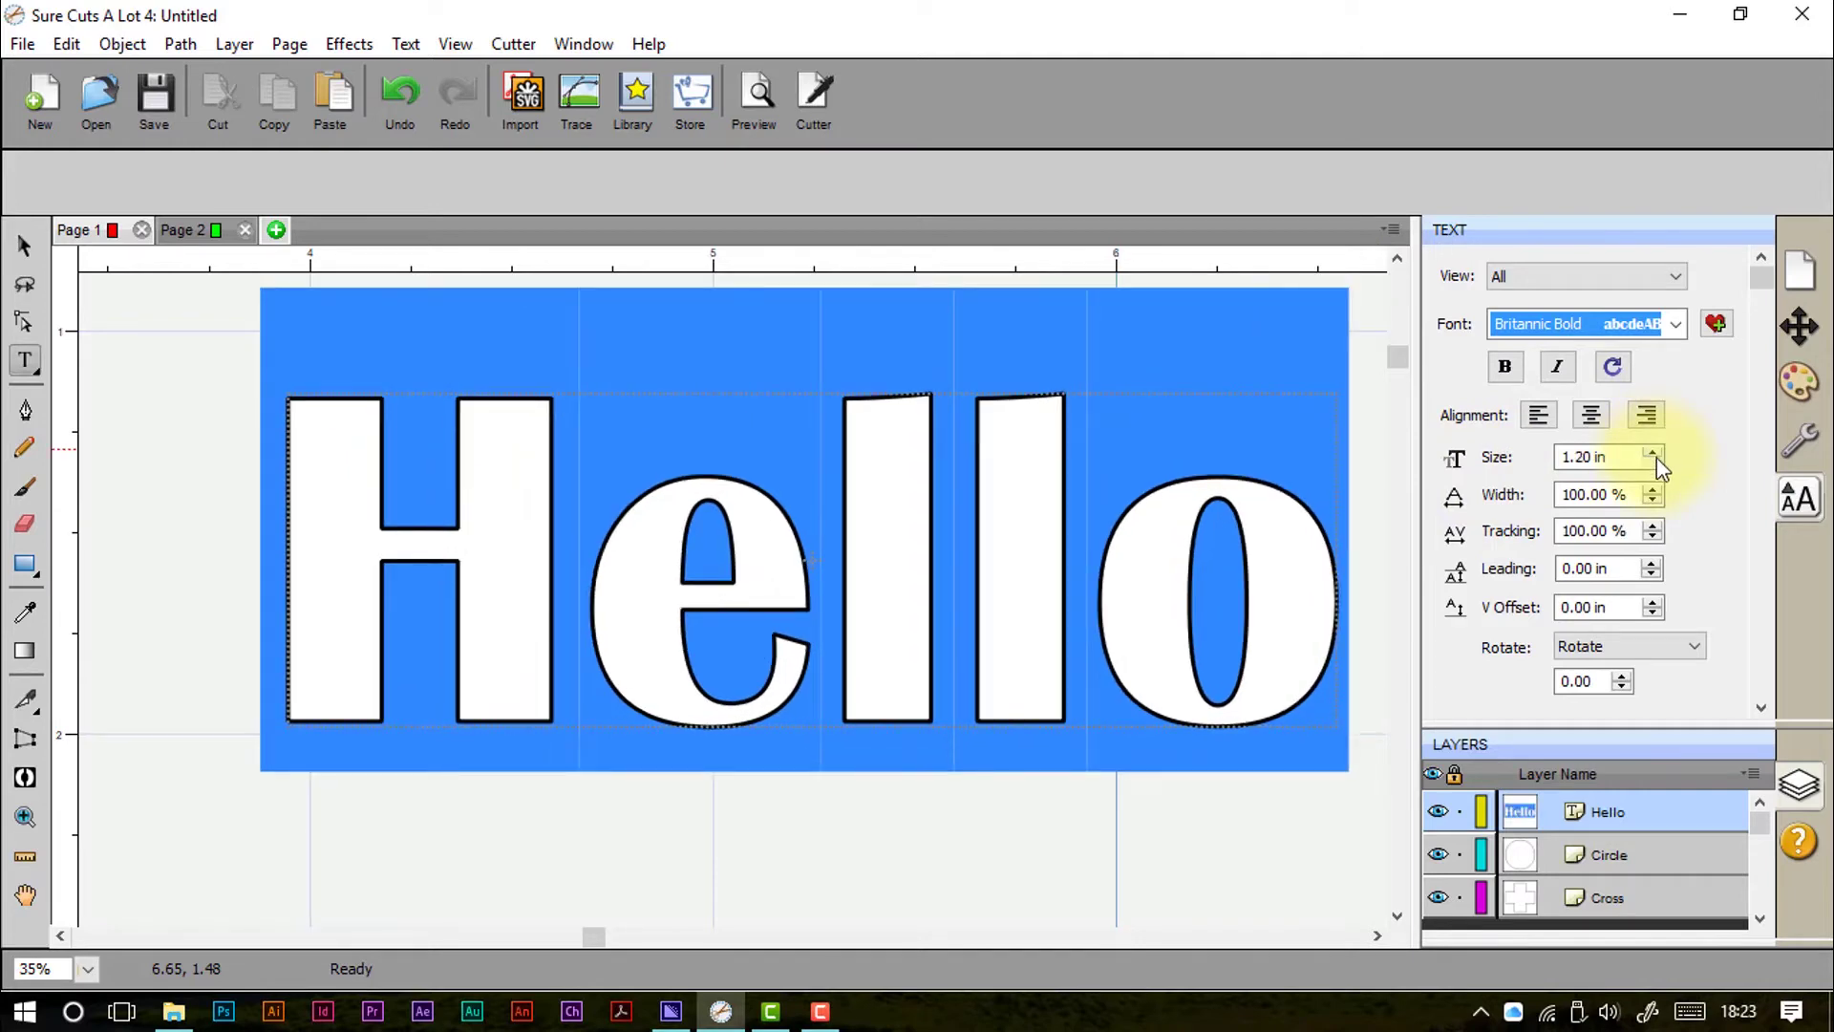
left_click(1658, 463)
left_click(1658, 462)
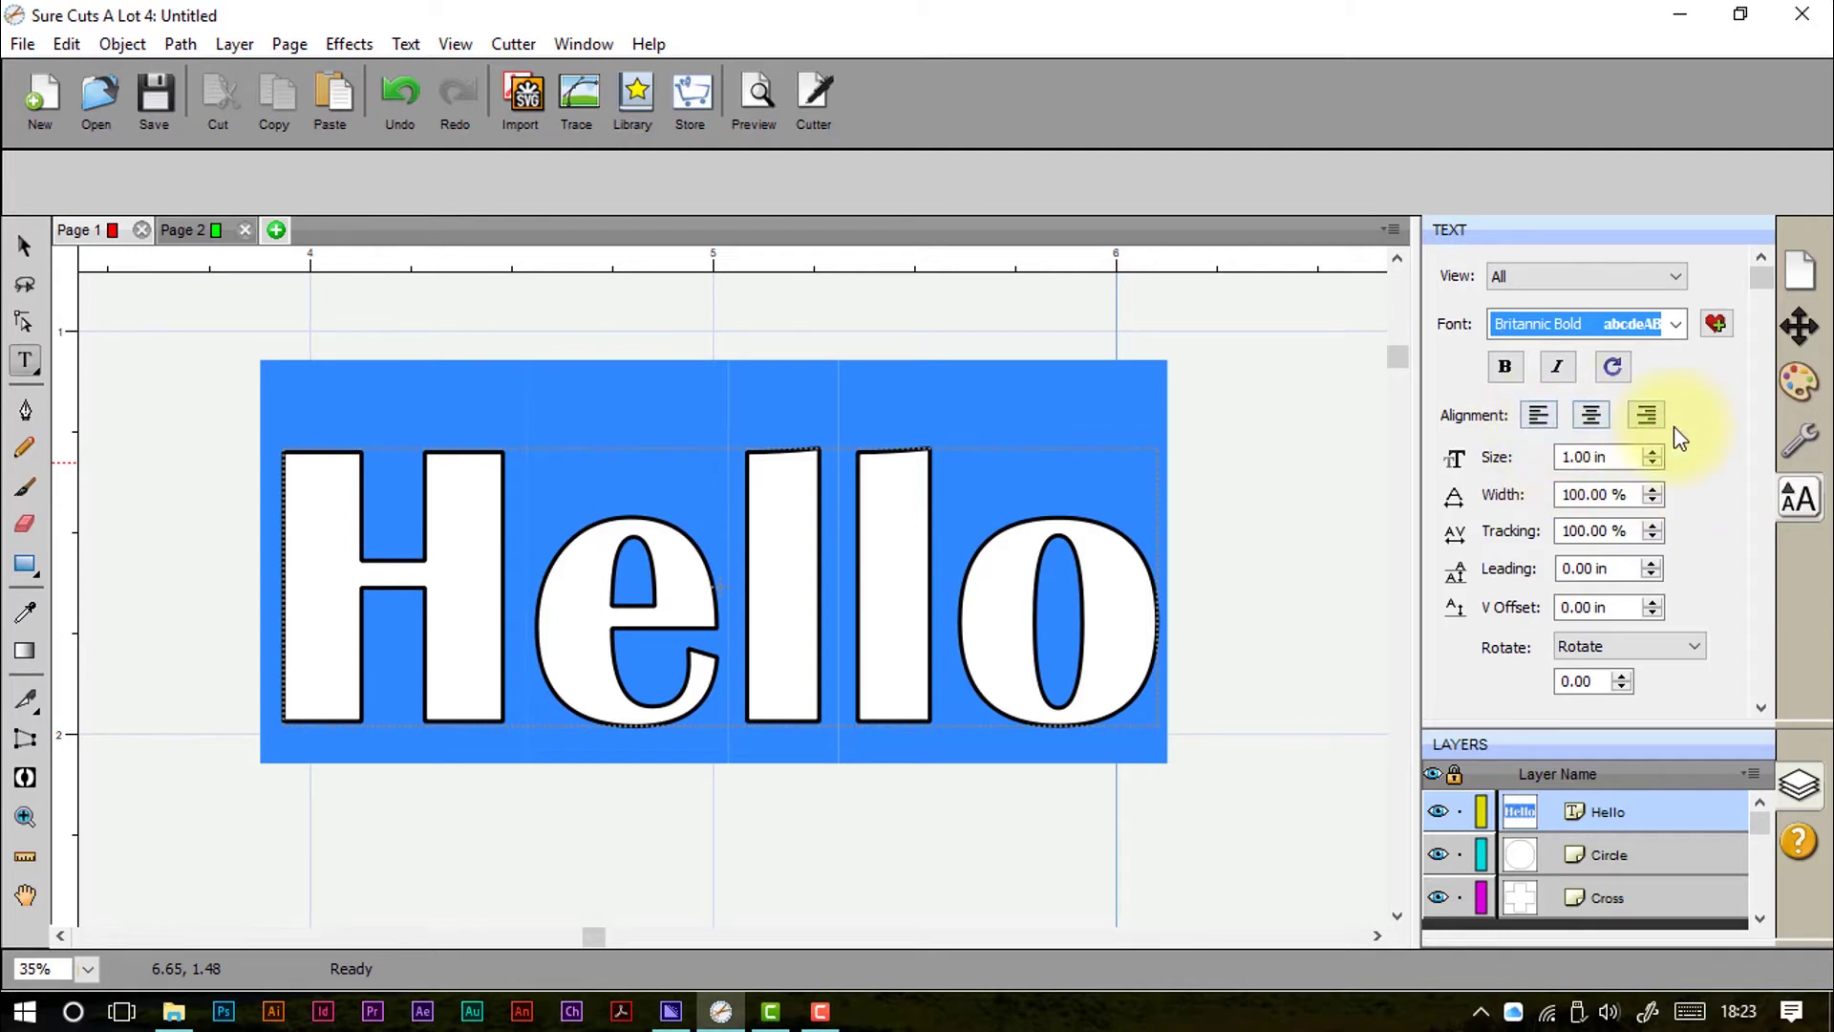
left_click(1560, 372)
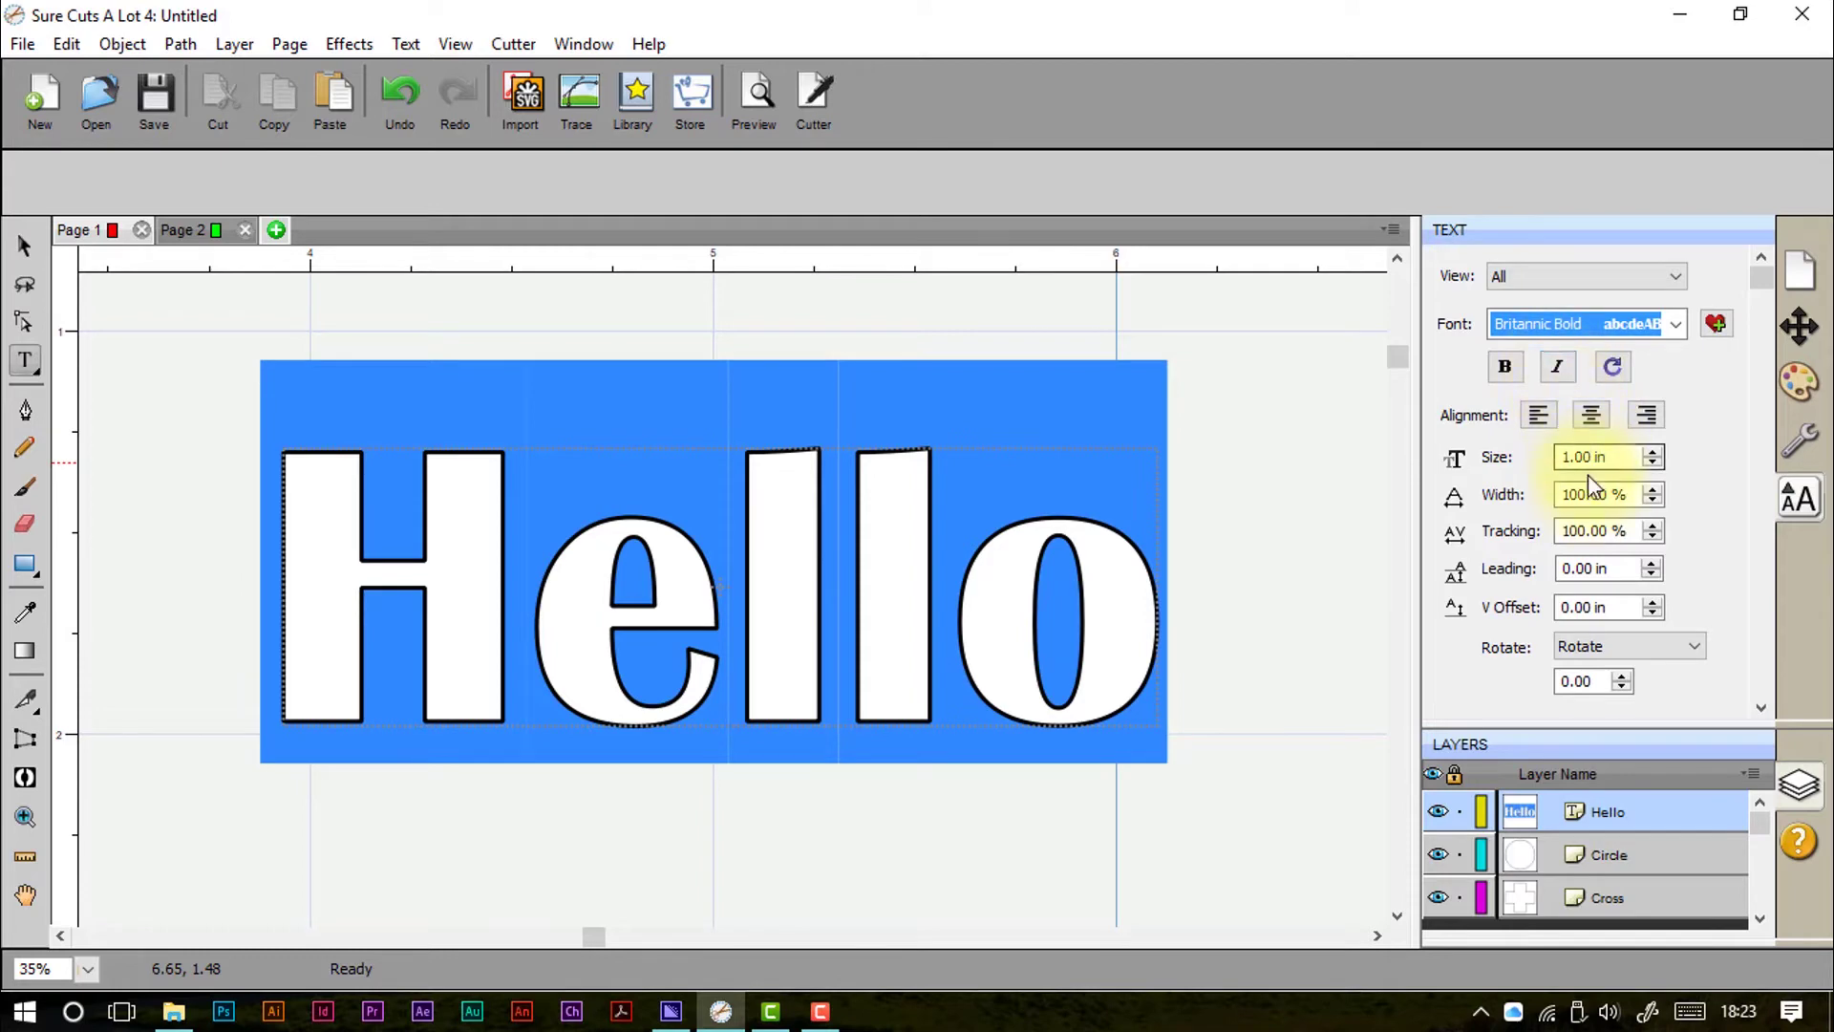
Step: Widen the characters of the Hello text to a width of 145%
left_click(1653, 490)
left_click(1654, 489)
left_click(1653, 490)
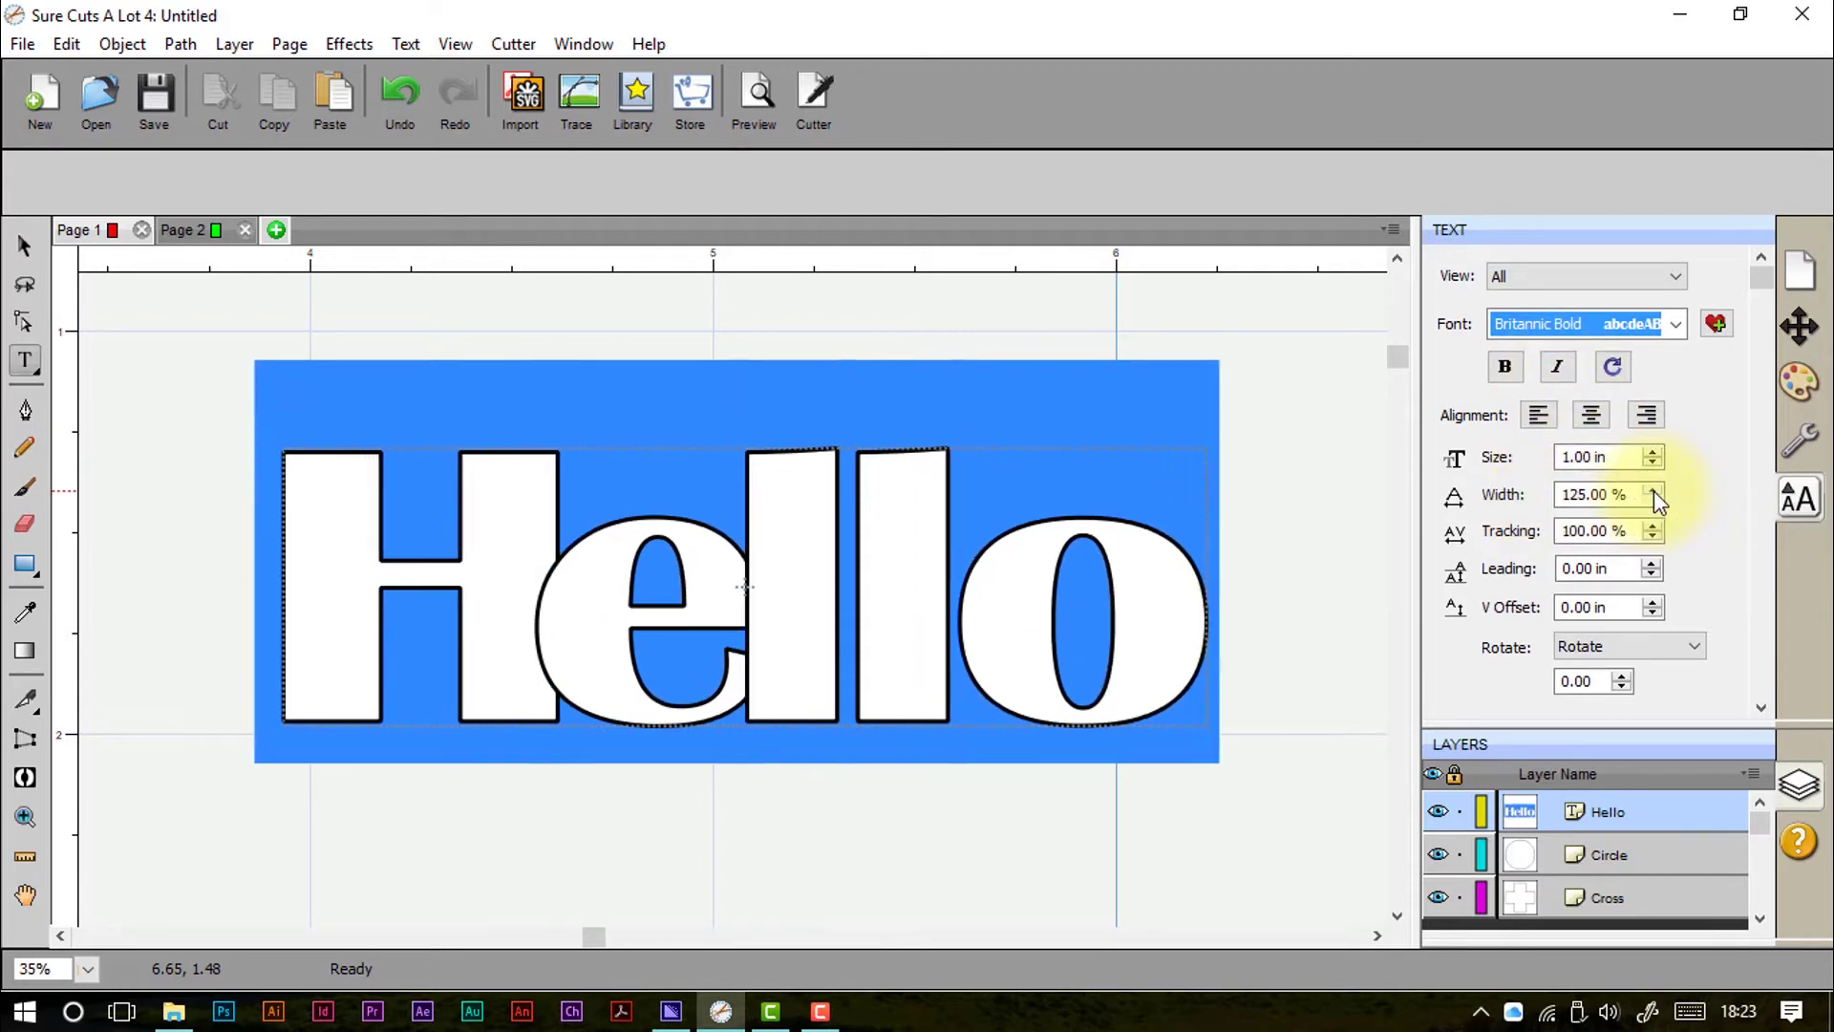
left_click(1653, 490)
left_click(1653, 490)
left_click(1654, 490)
left_click(1653, 490)
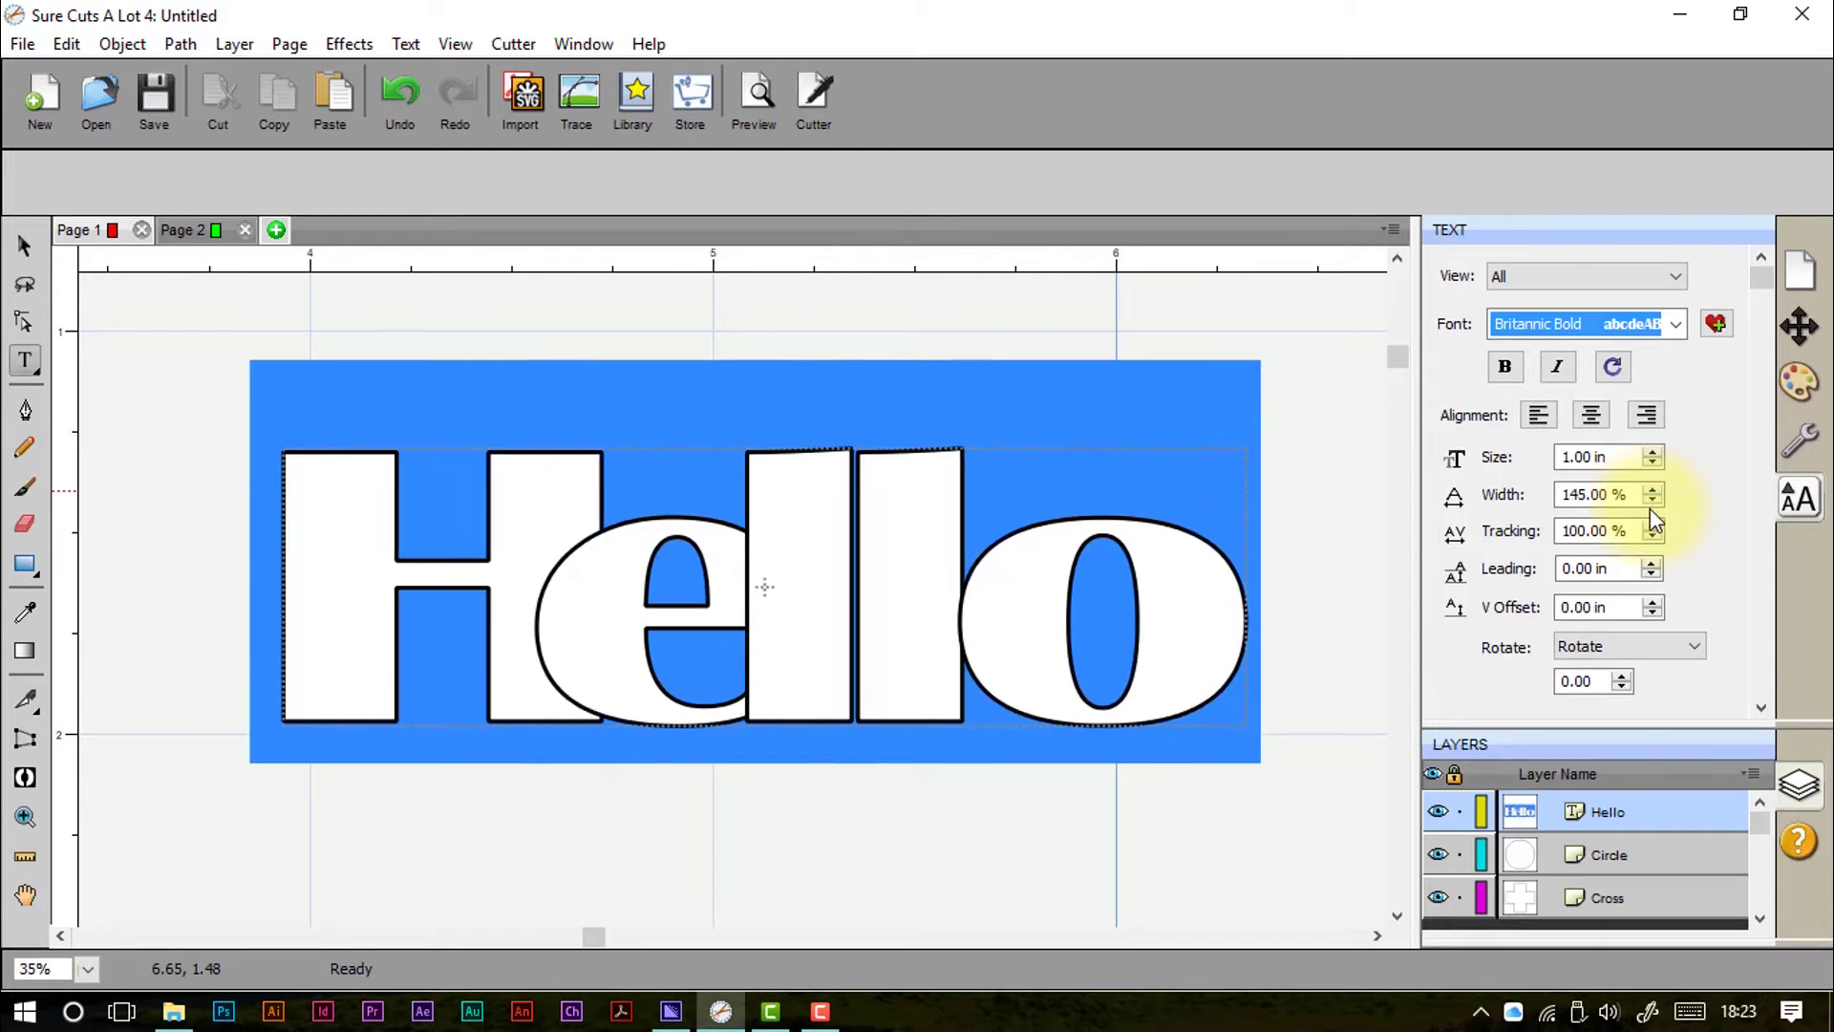
Step: Return the character width of the Hello text to 100%
left_click(1653, 499)
left_click(1654, 498)
left_click(1653, 499)
left_click(1653, 499)
left_click(1653, 498)
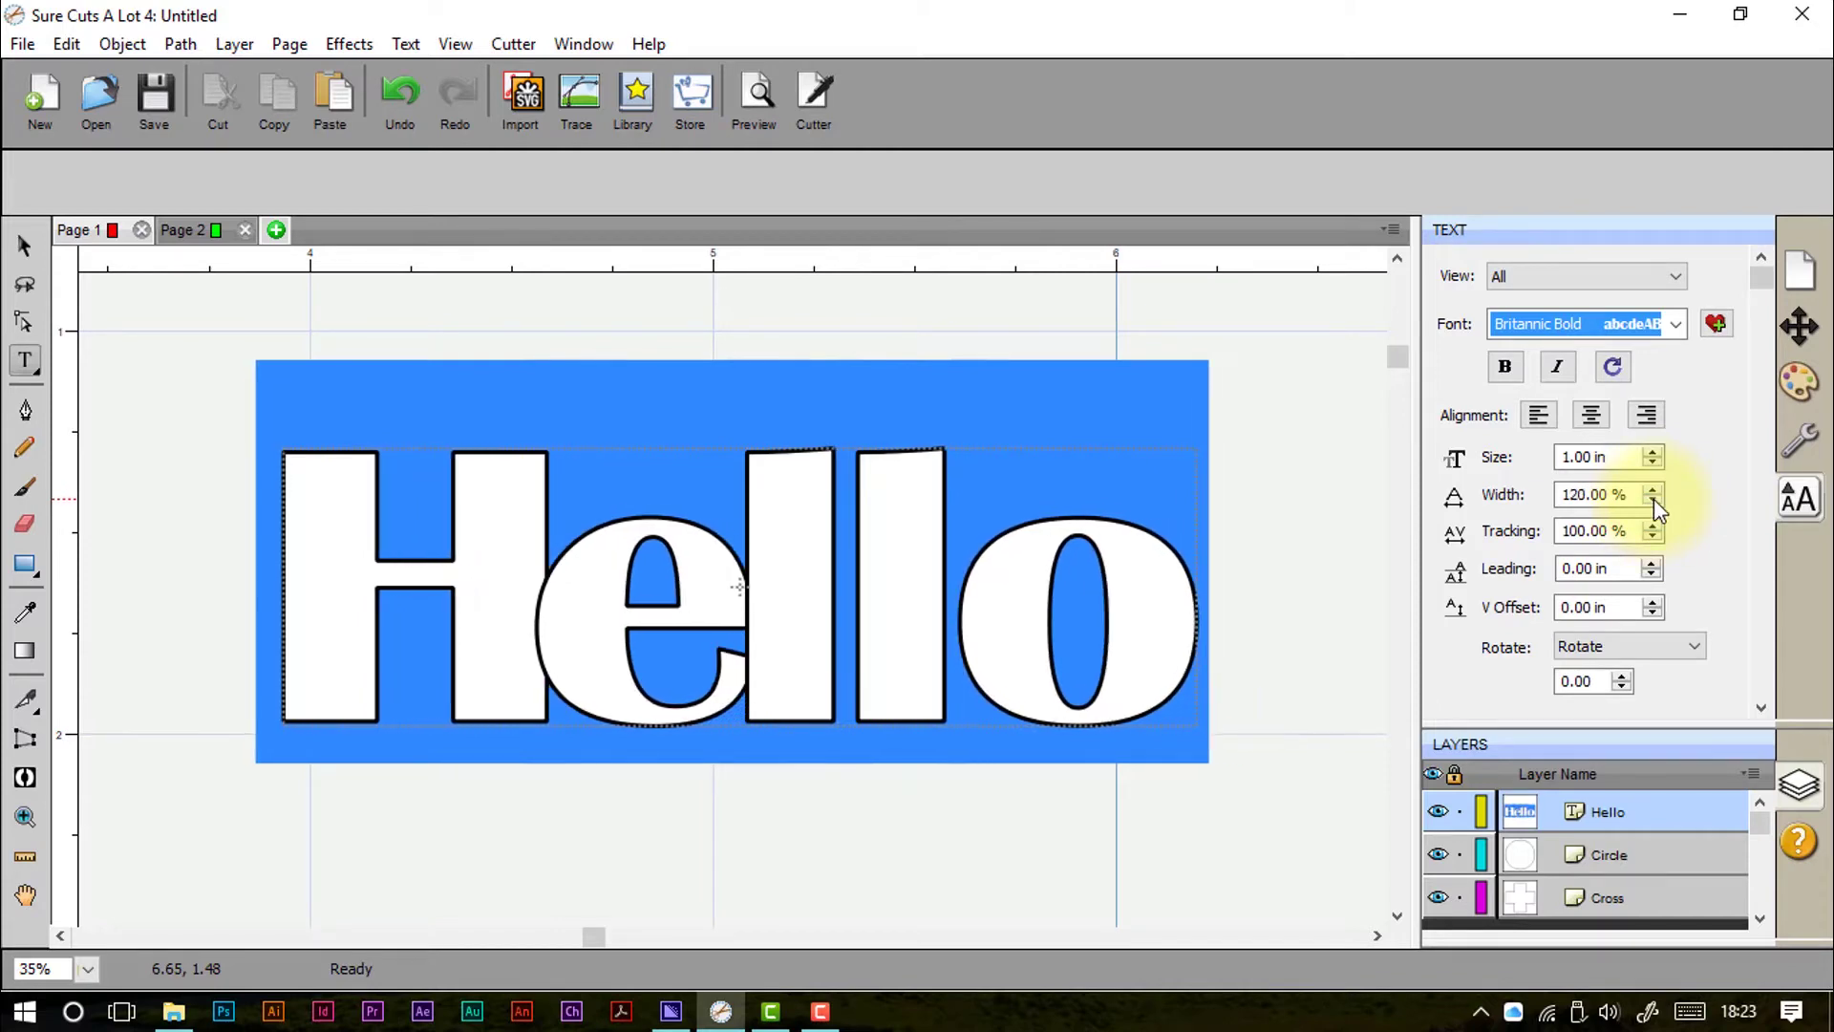
left_click(1653, 498)
left_click(1653, 499)
left_click(1653, 498)
left_click(1654, 499)
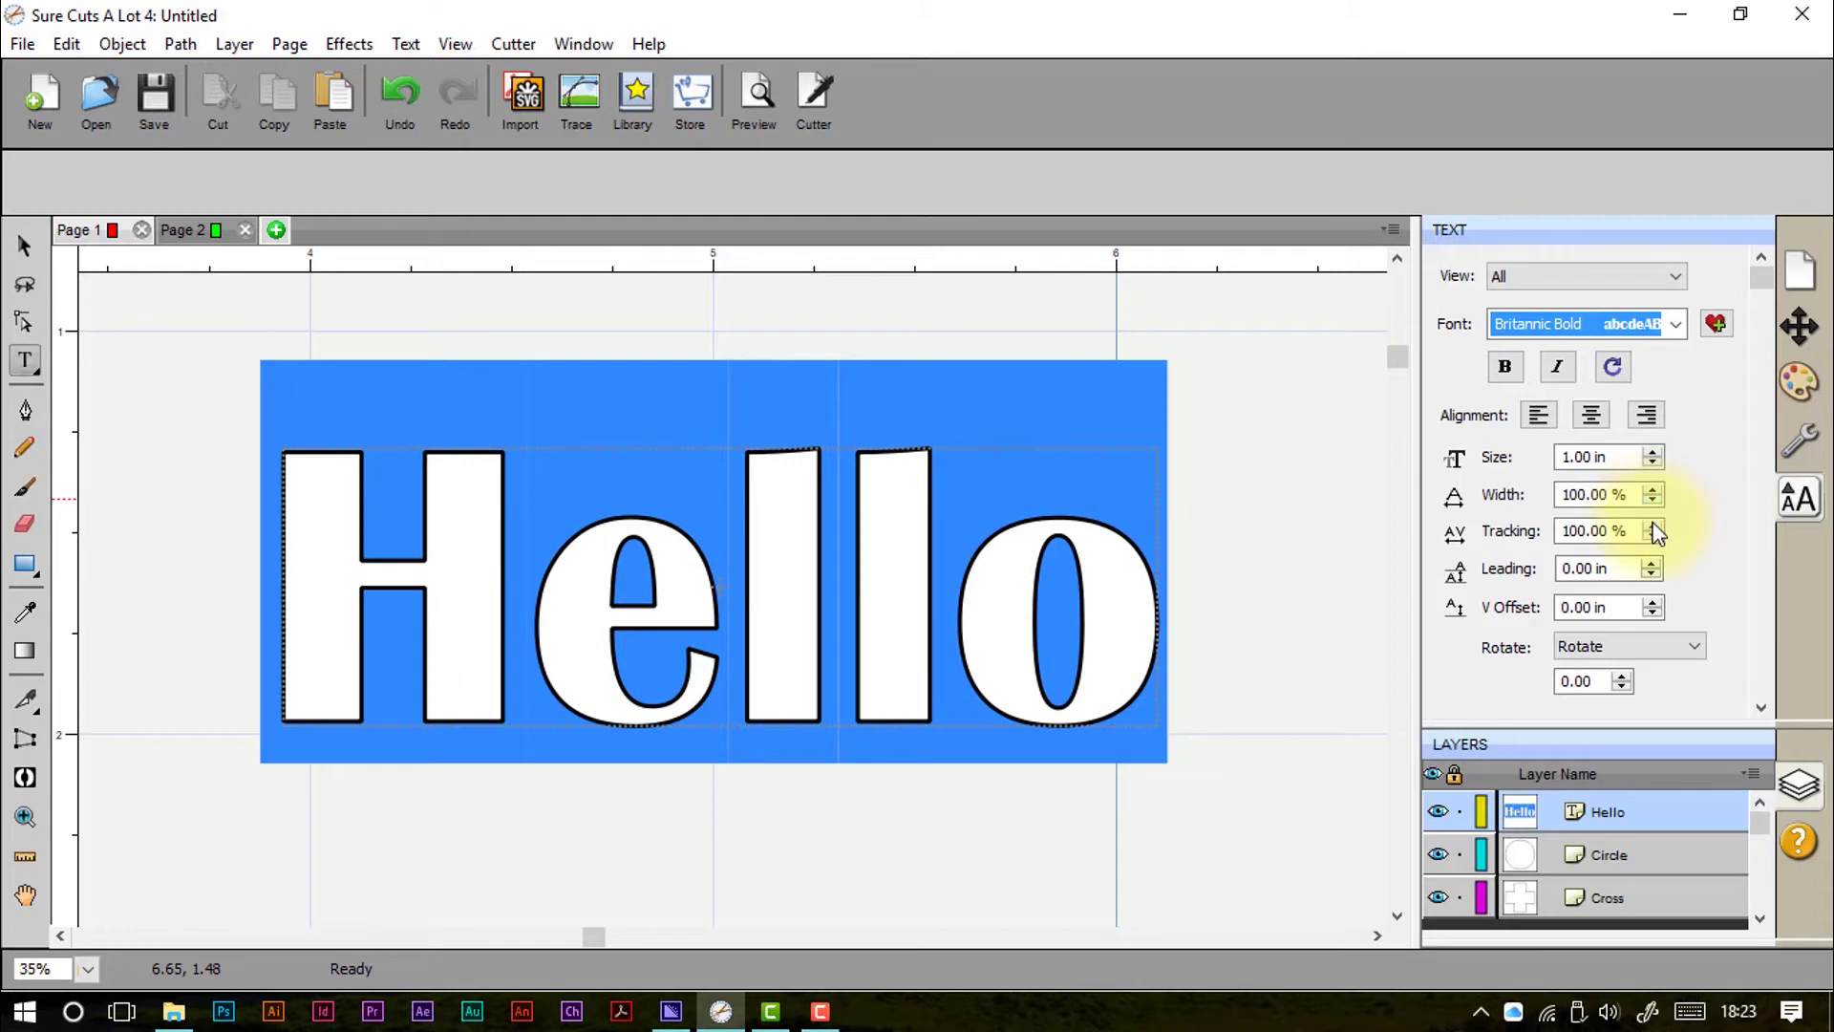
Step: Spread the letters of Hello apart by raising the tracking beyond 115%
left_click(1654, 526)
left_click(1653, 527)
left_click(1654, 526)
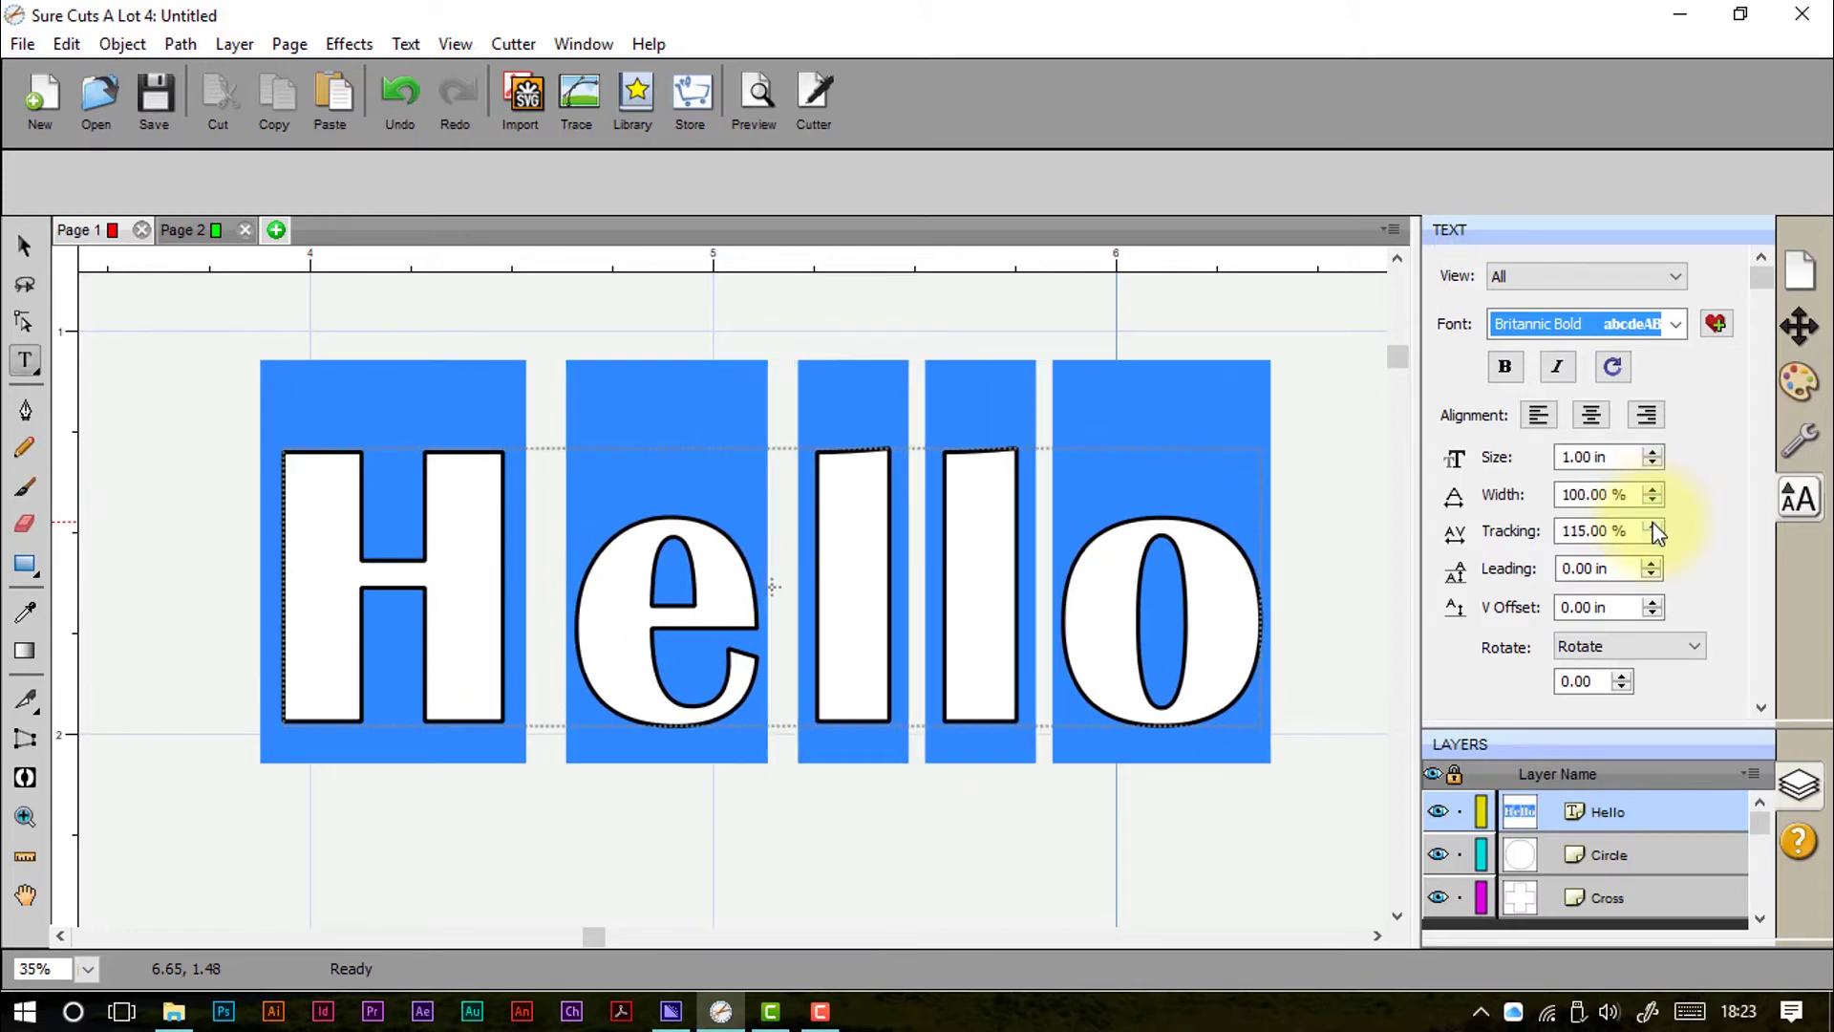
left_click(1653, 526)
left_click(1654, 527)
Step: Tighten the letter spacing of Hello by lowering the tracking to 80%
left_click(1651, 536)
left_click(1651, 536)
left_click(1651, 536)
left_click(1652, 536)
left_click(1651, 536)
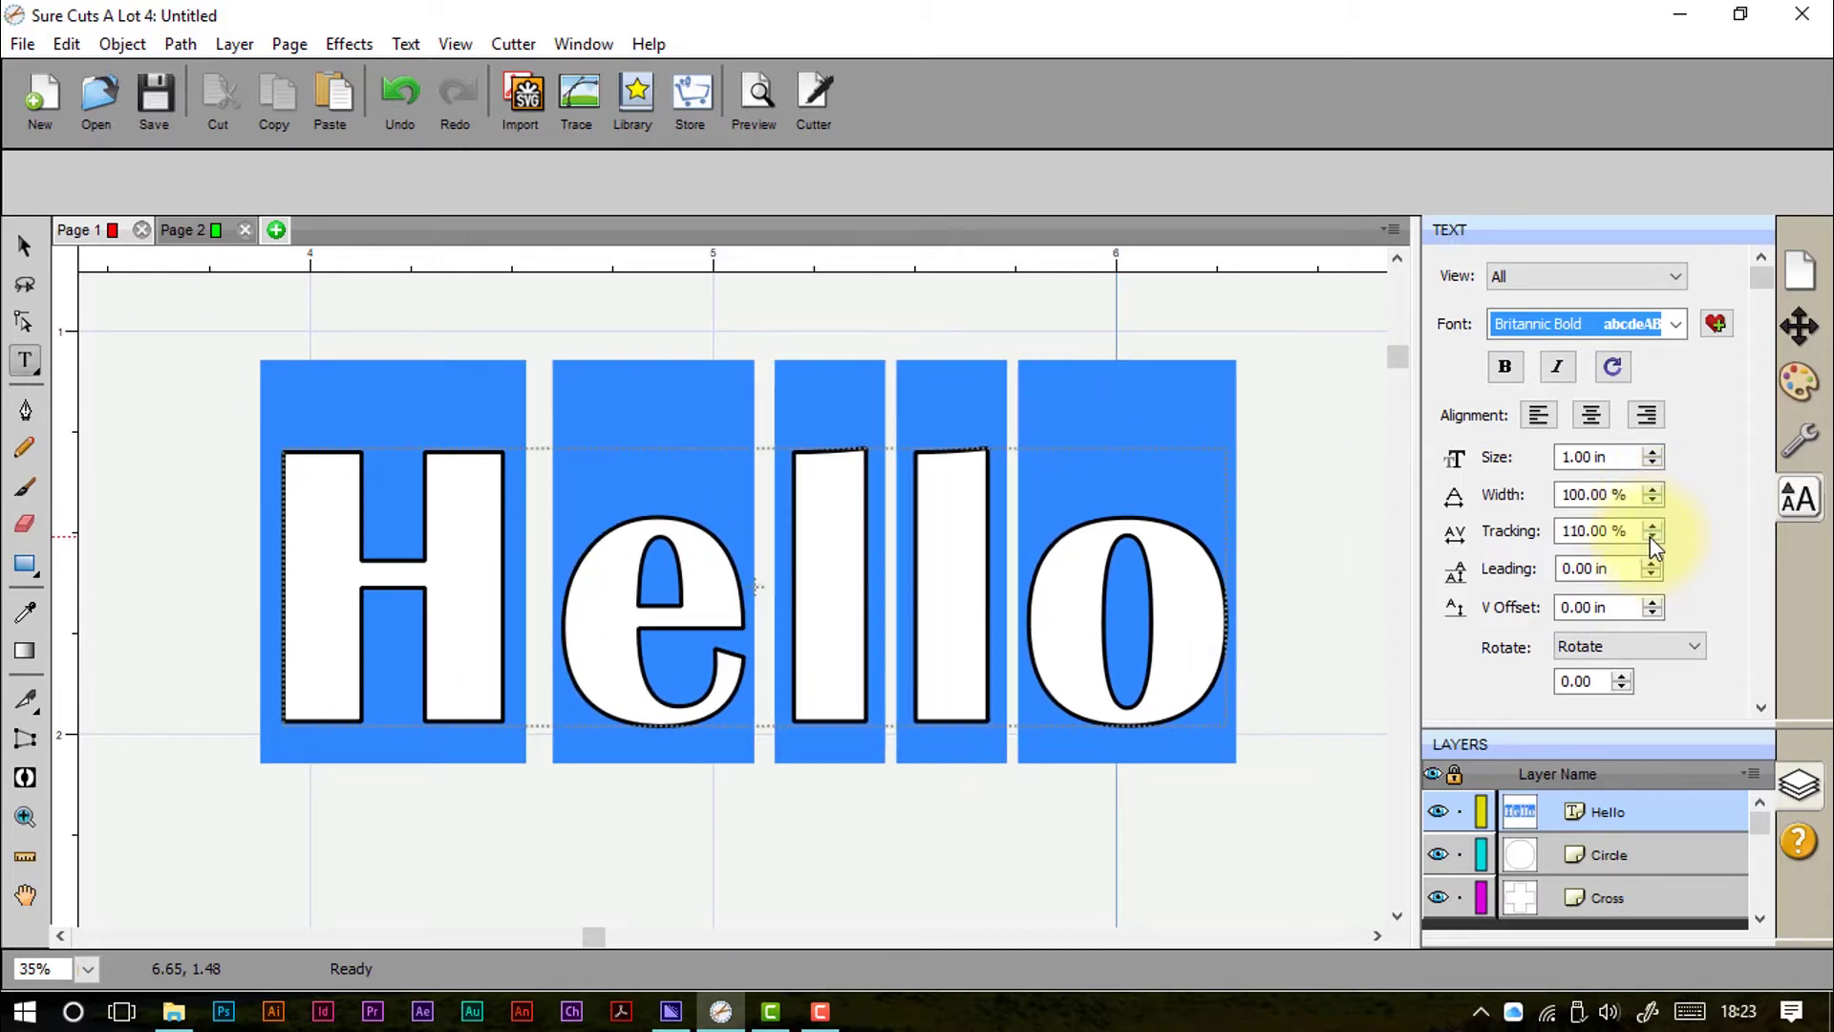
left_click(1652, 536)
left_click(1651, 536)
left_click(1652, 535)
left_click(1651, 536)
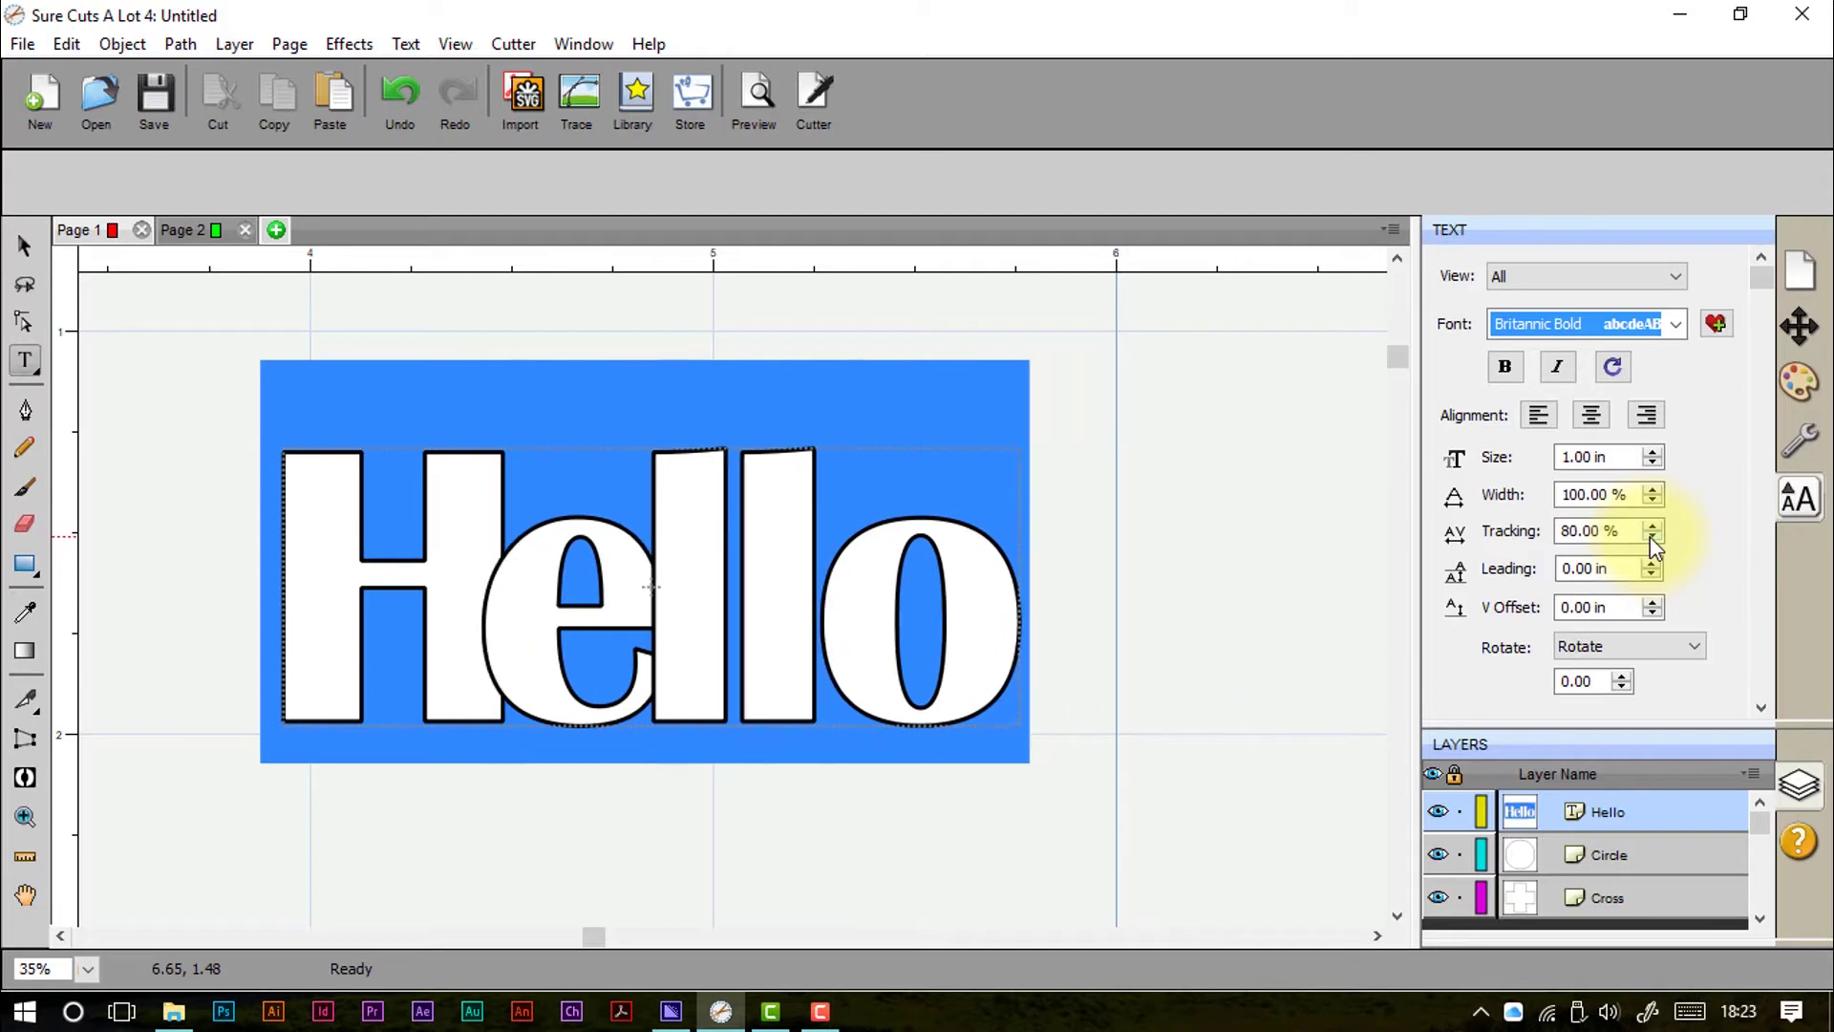
Step: Return the tracking of the Hello text to 100%
left_click(1652, 525)
left_click(1652, 525)
left_click(1651, 526)
left_click(1651, 525)
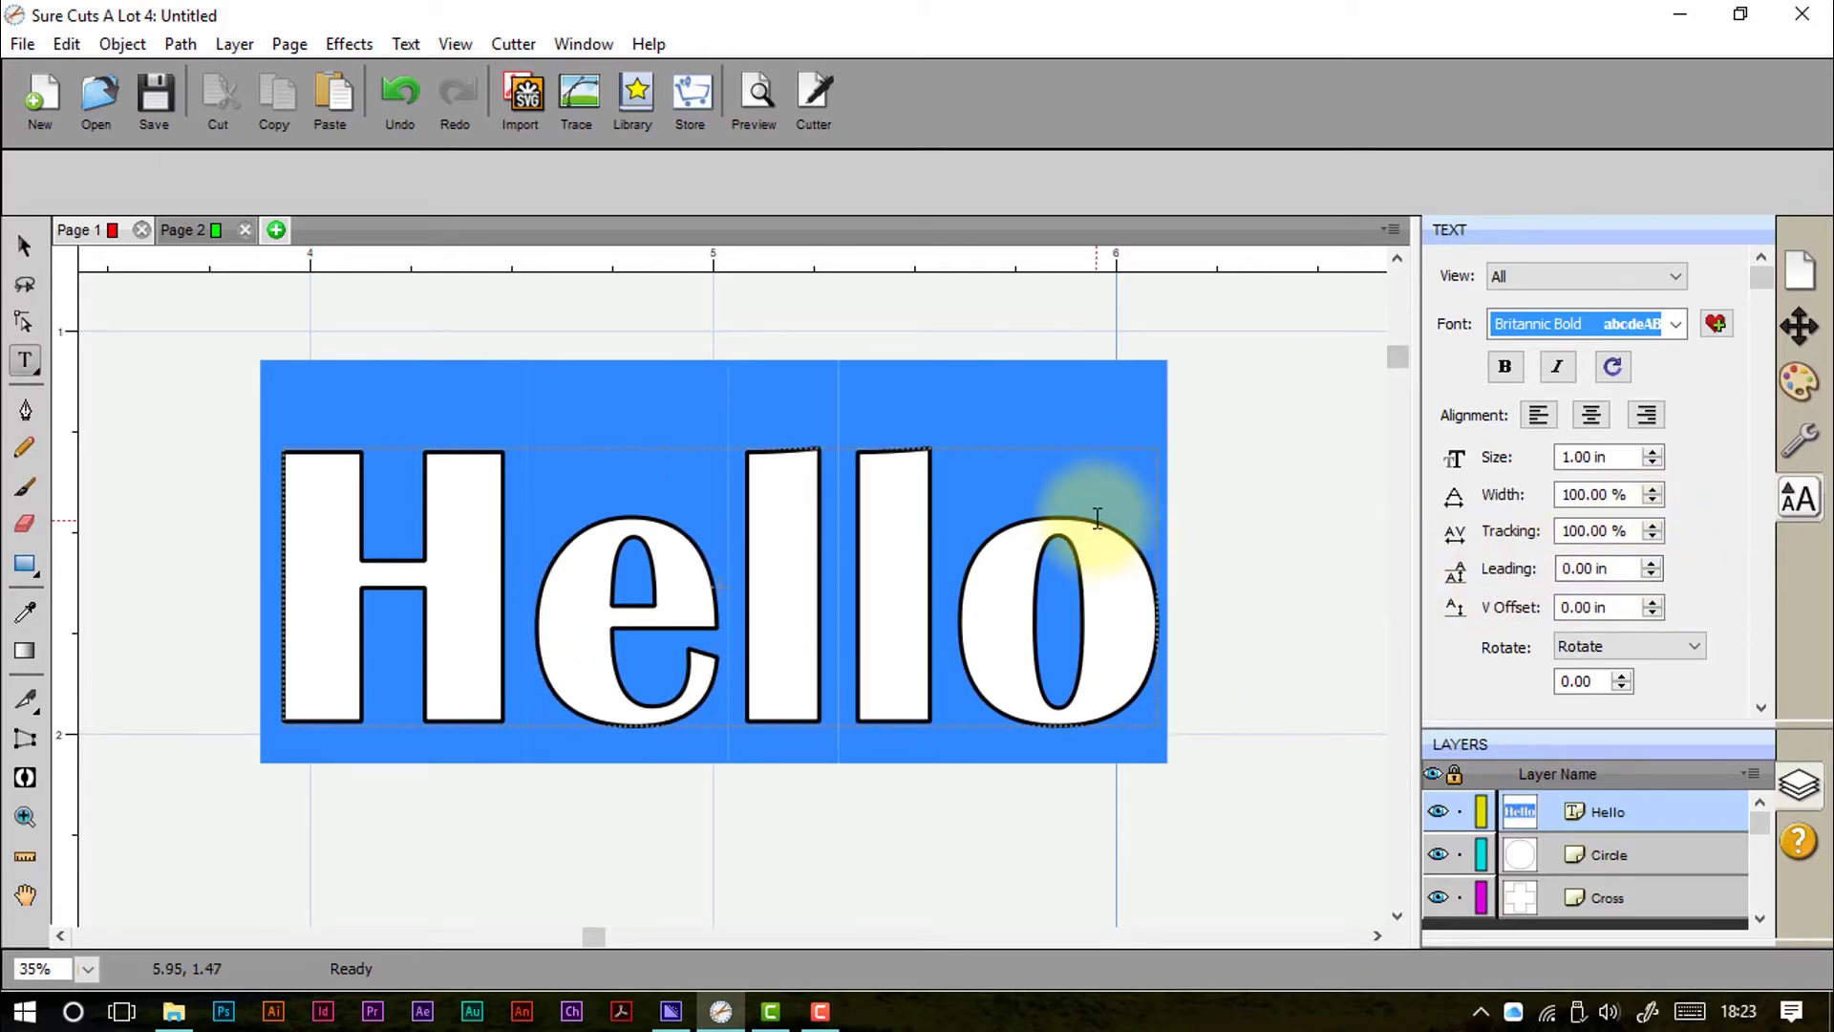
Step: Select only the two l letters in Hello and try leading values of 0.20 in and -0.30 in
left_click(1019, 633)
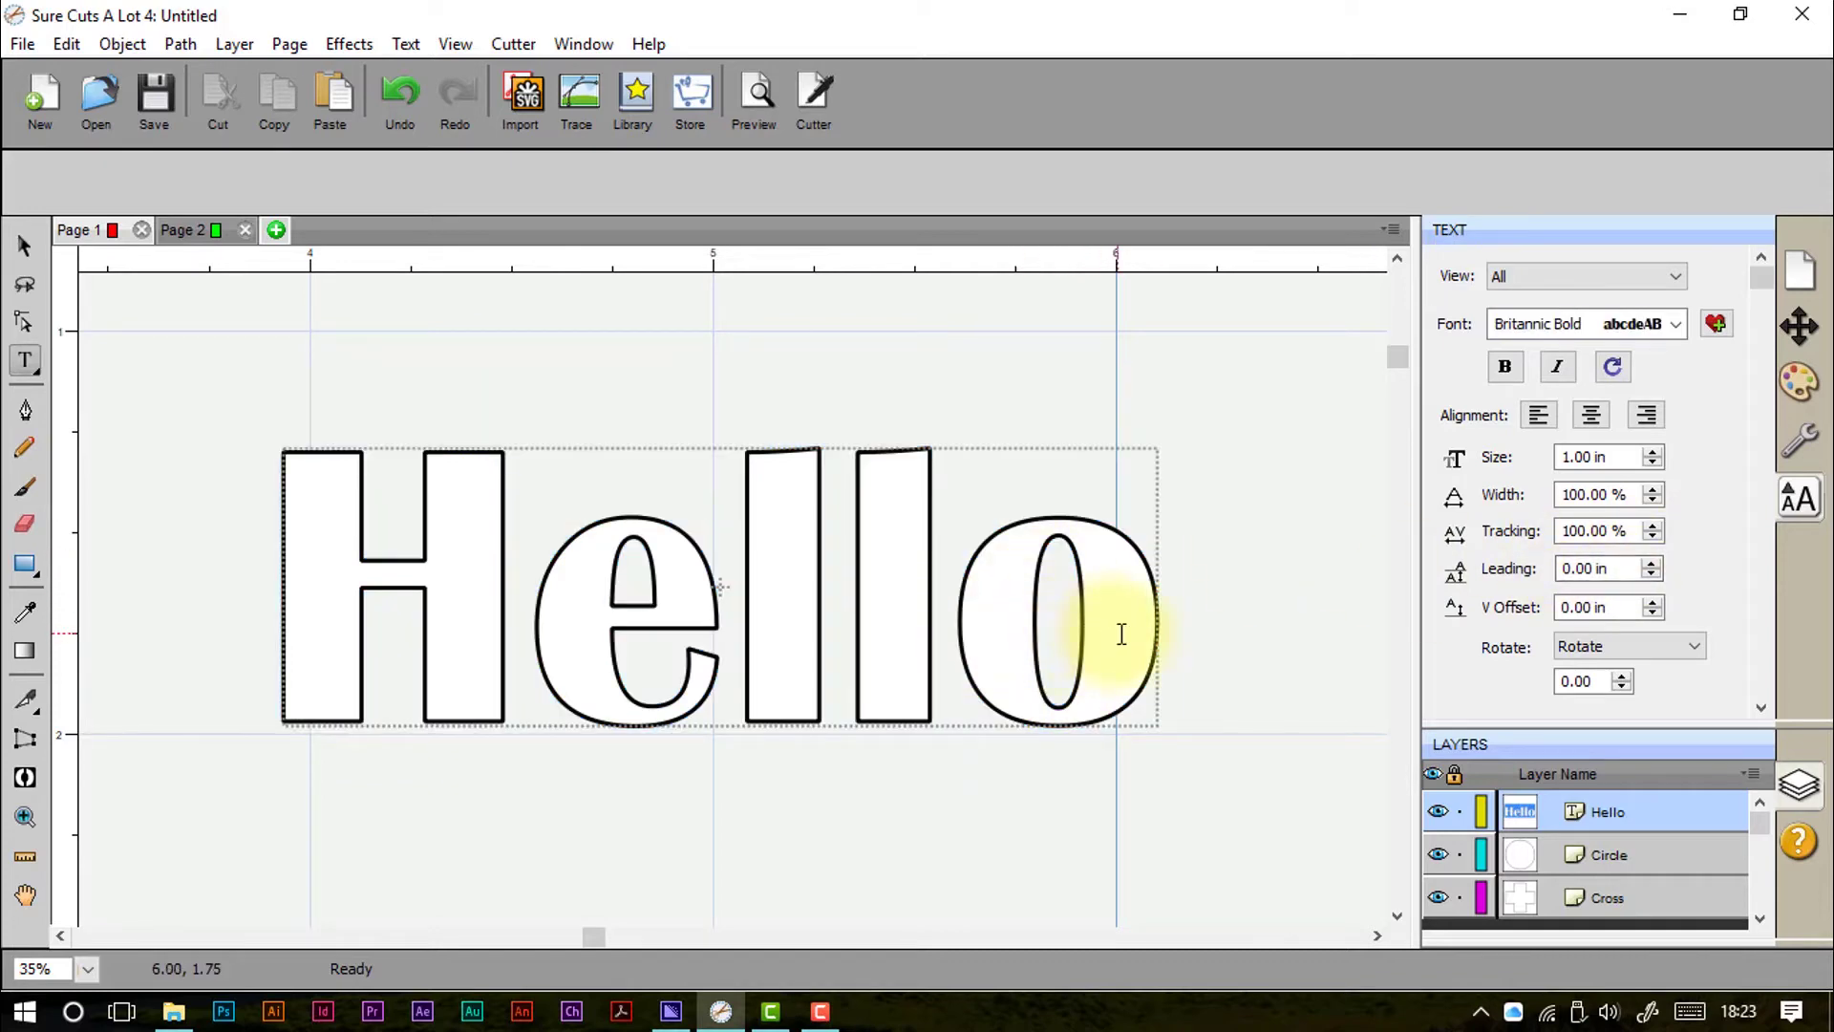
left_click_drag(949, 621, 757, 622)
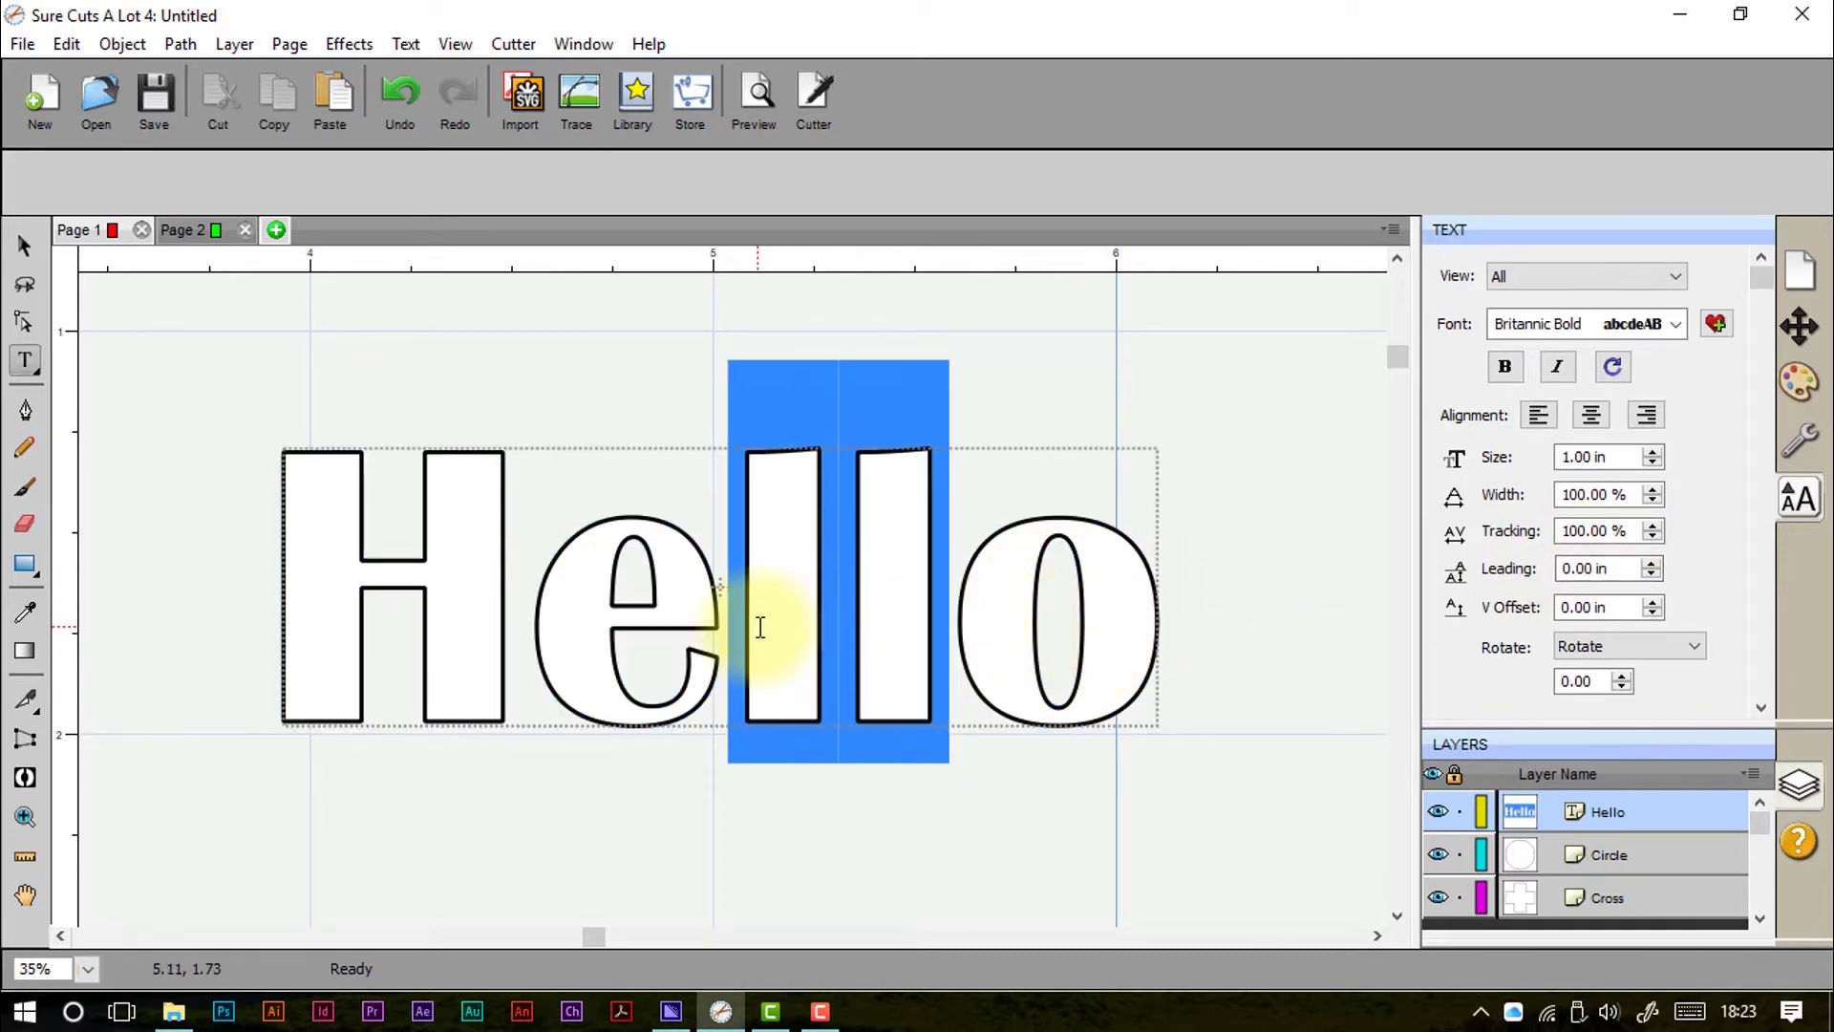
left_click(1651, 563)
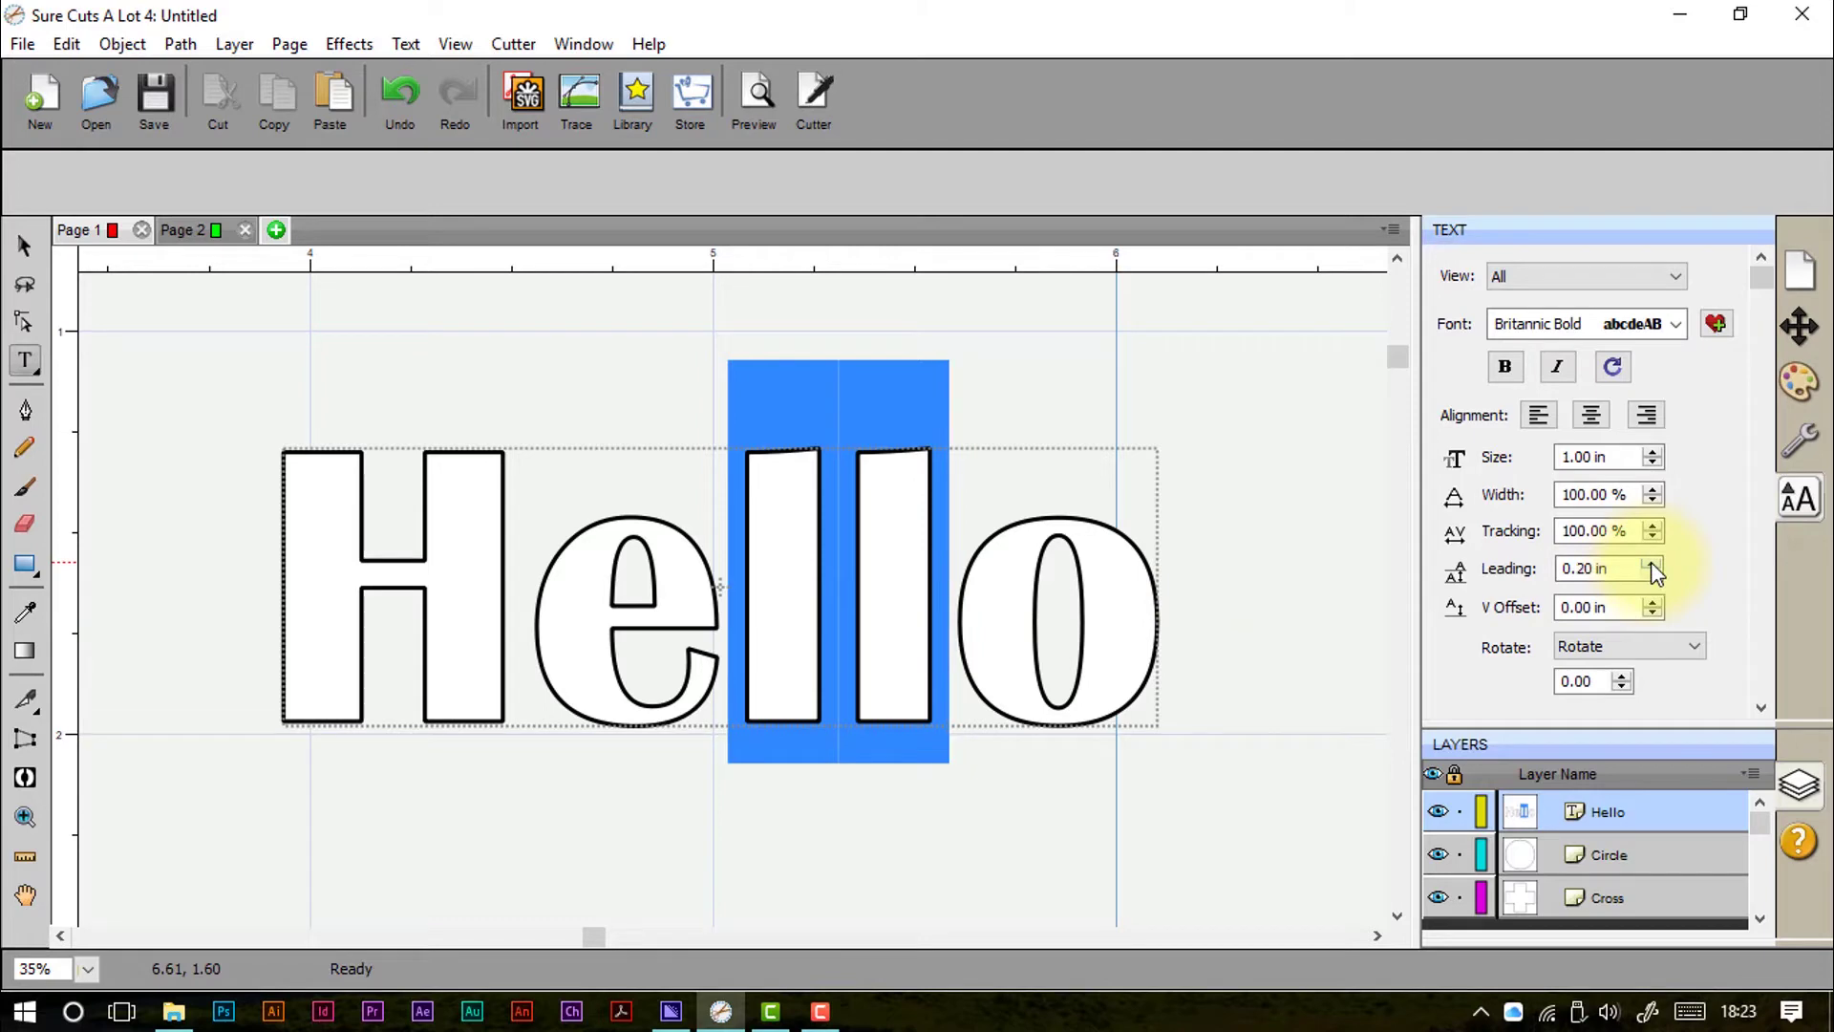
left_click(1651, 573)
left_click(1652, 574)
left_click(1651, 573)
left_click(1651, 573)
left_click(1652, 574)
Step: Raise the two l letters with a vertical offset of 0.30 in and return the offset to 0.00 in
left_click(994, 587)
key("ctrl+a")
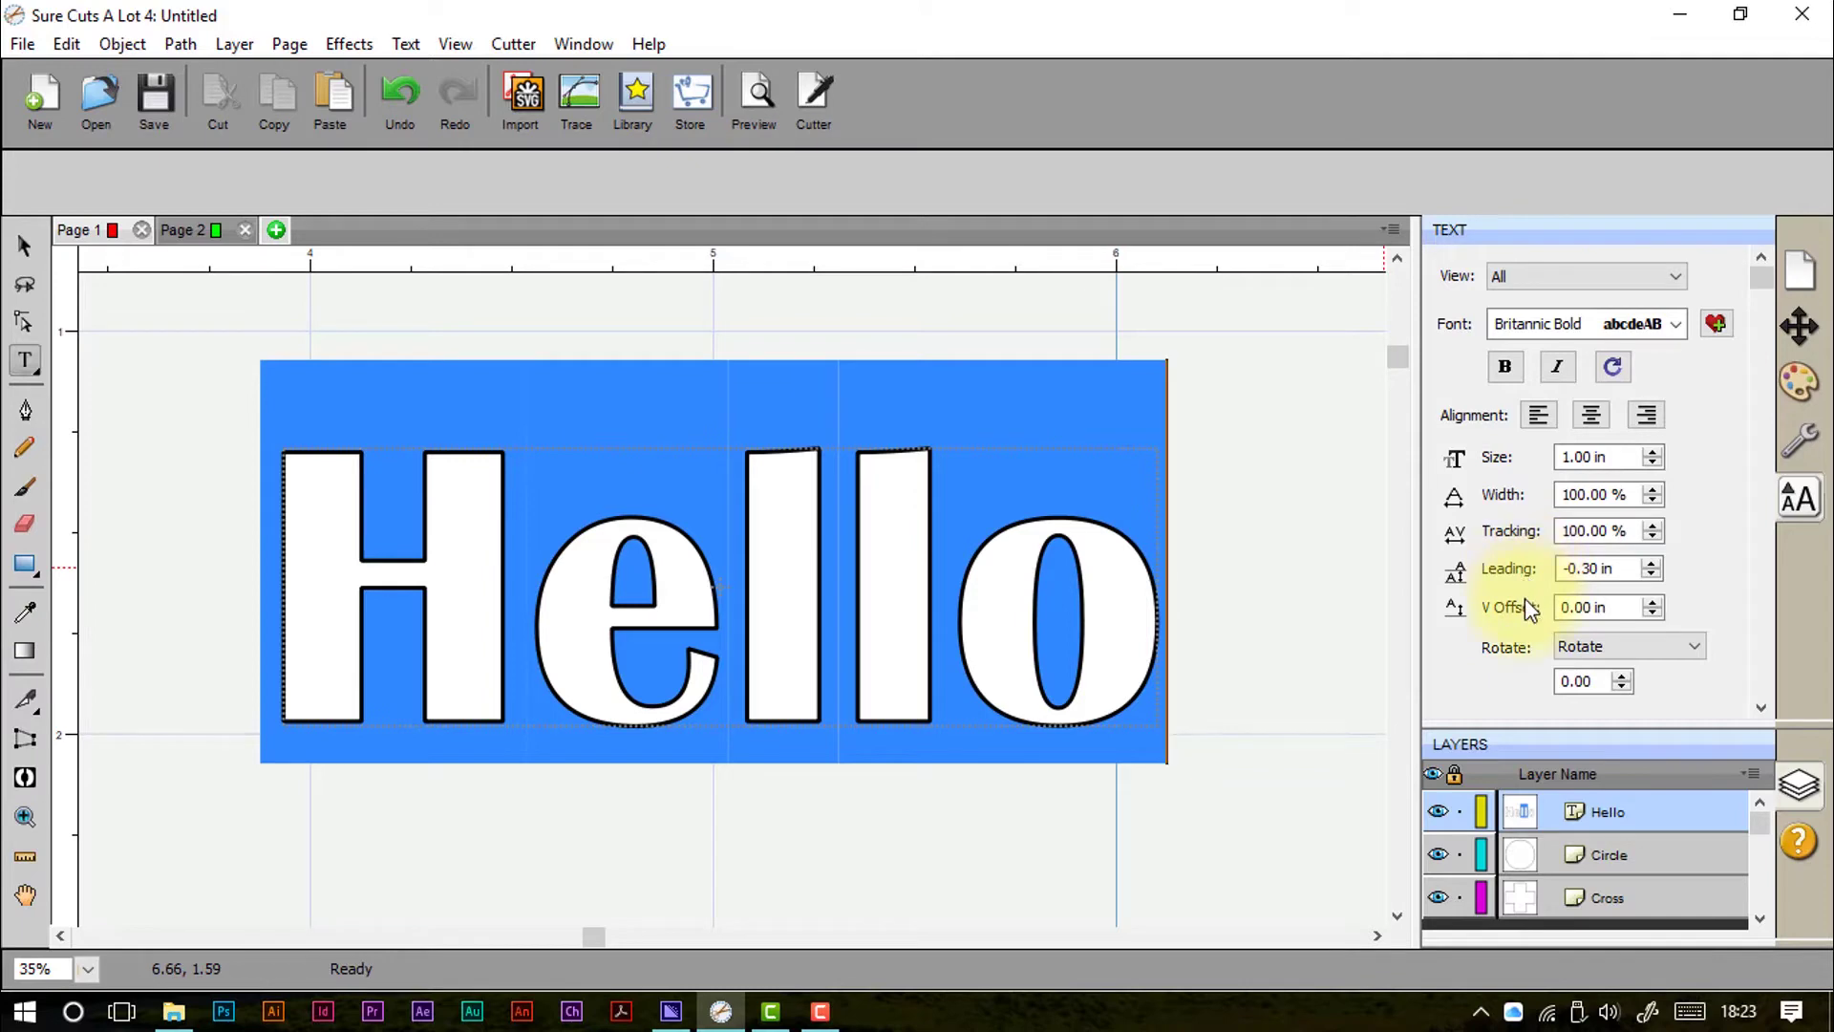
left_click(964, 602)
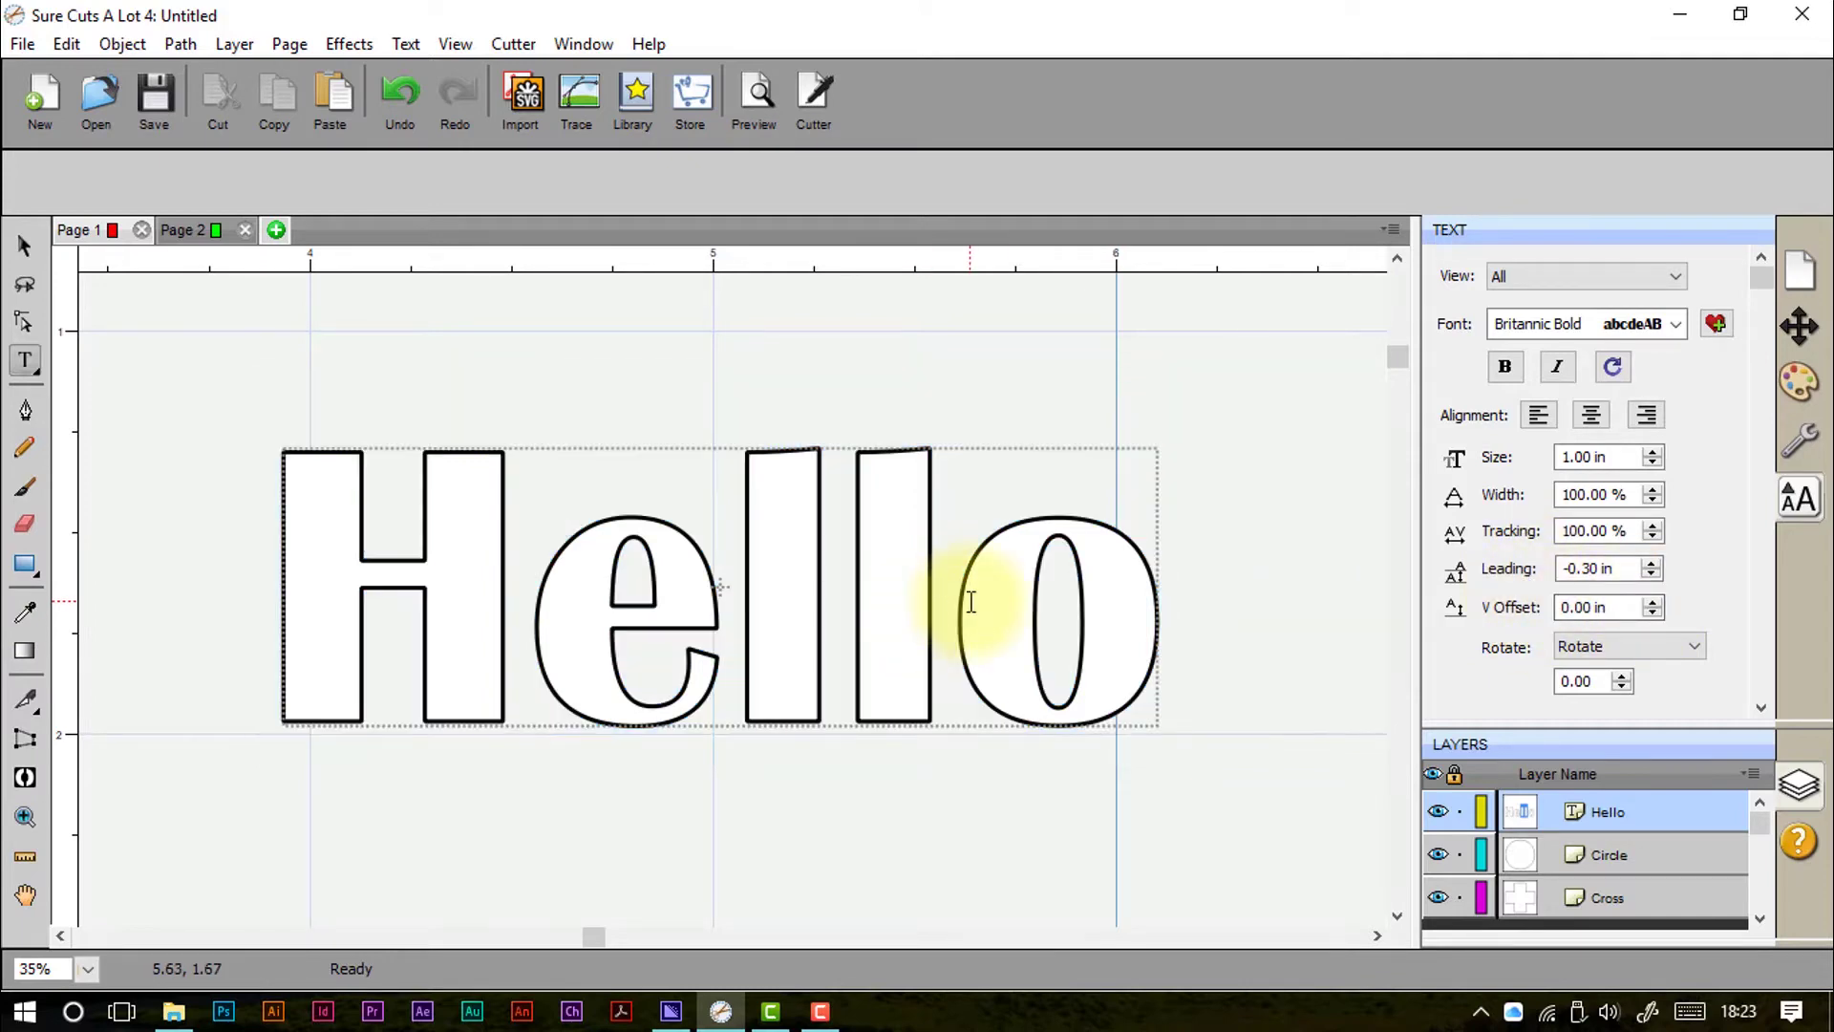
left_click(819, 600, "shift")
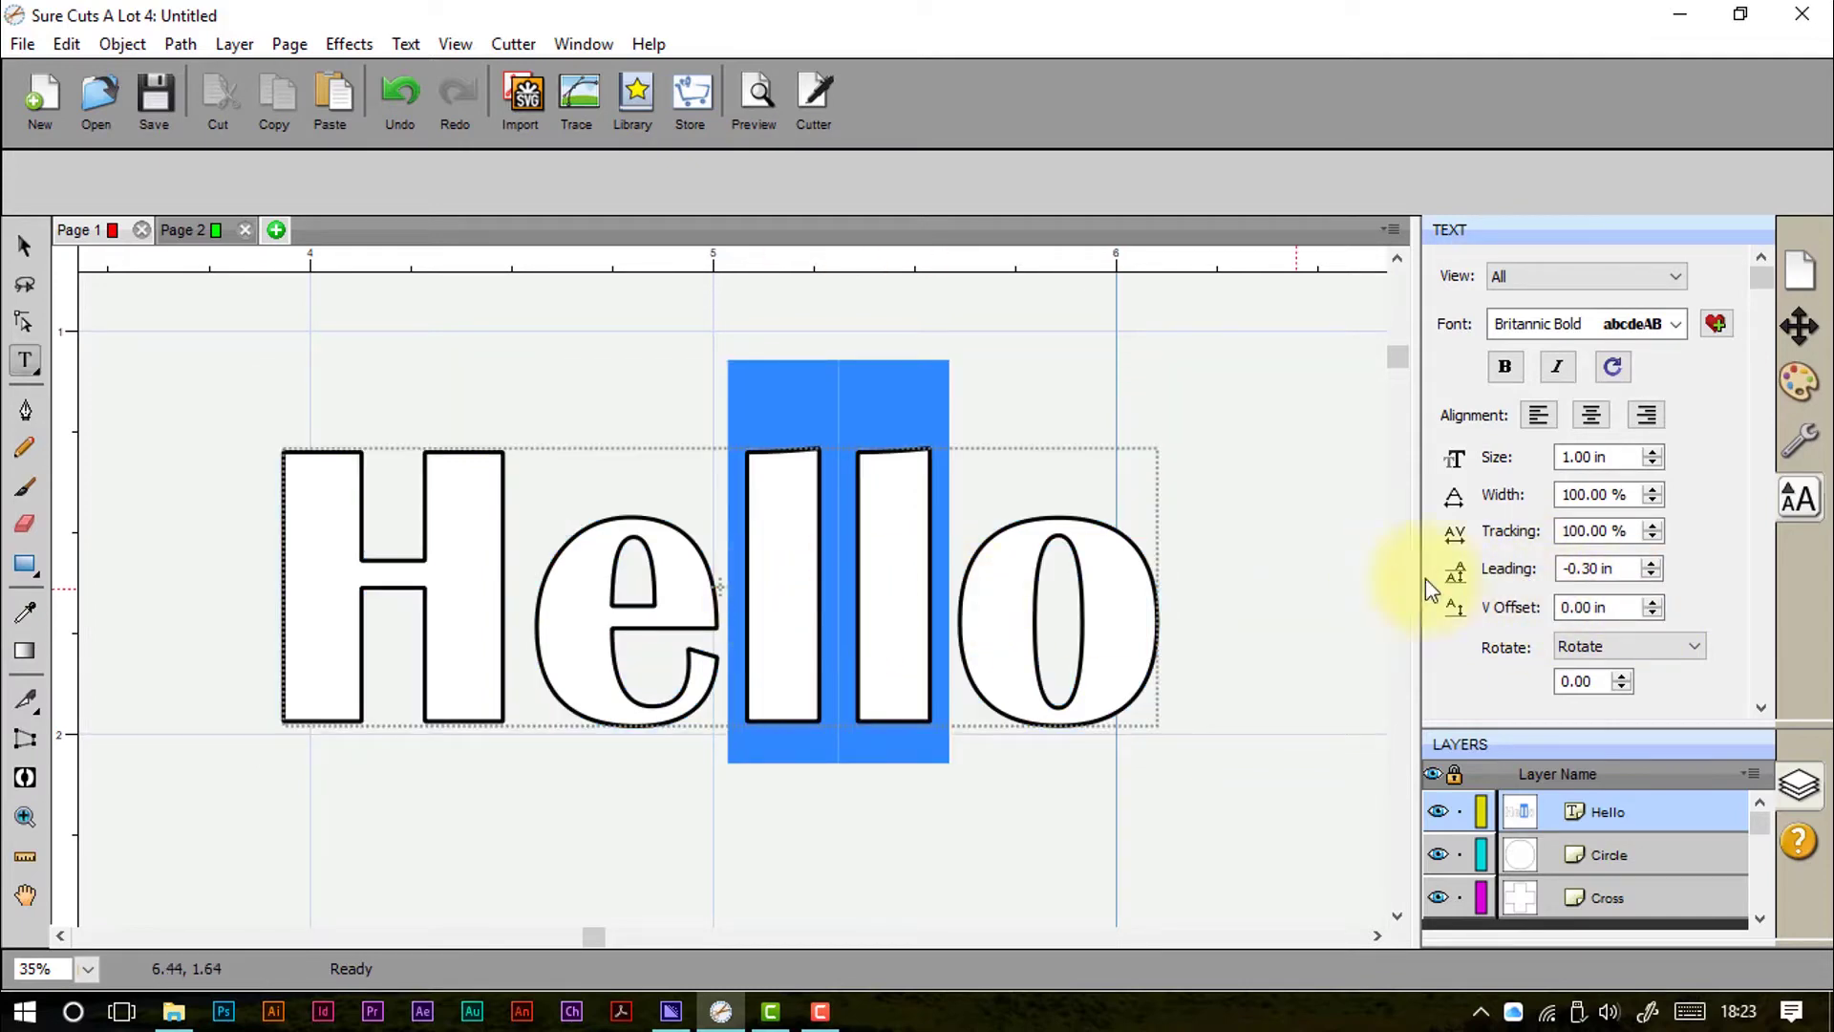
left_click(1651, 601)
left_click(1651, 602)
left_click(1650, 602)
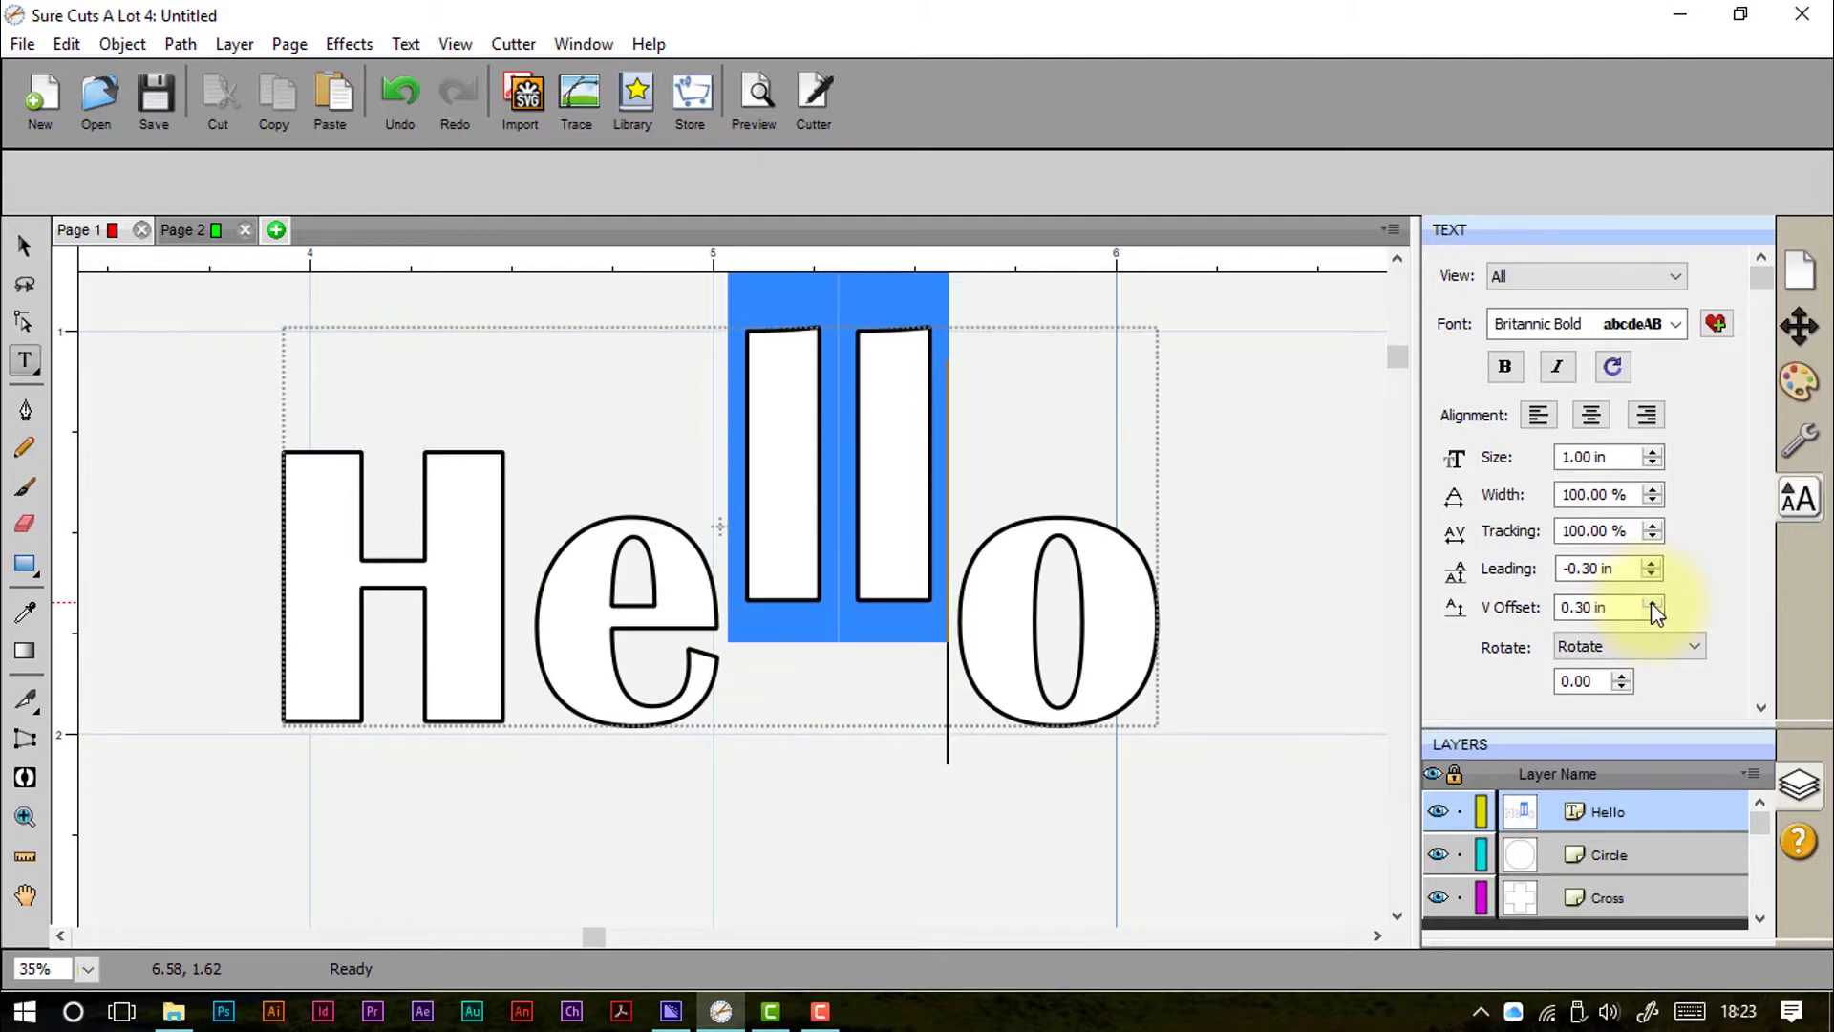
left_click(1652, 612)
left_click(1651, 612)
left_click(1652, 612)
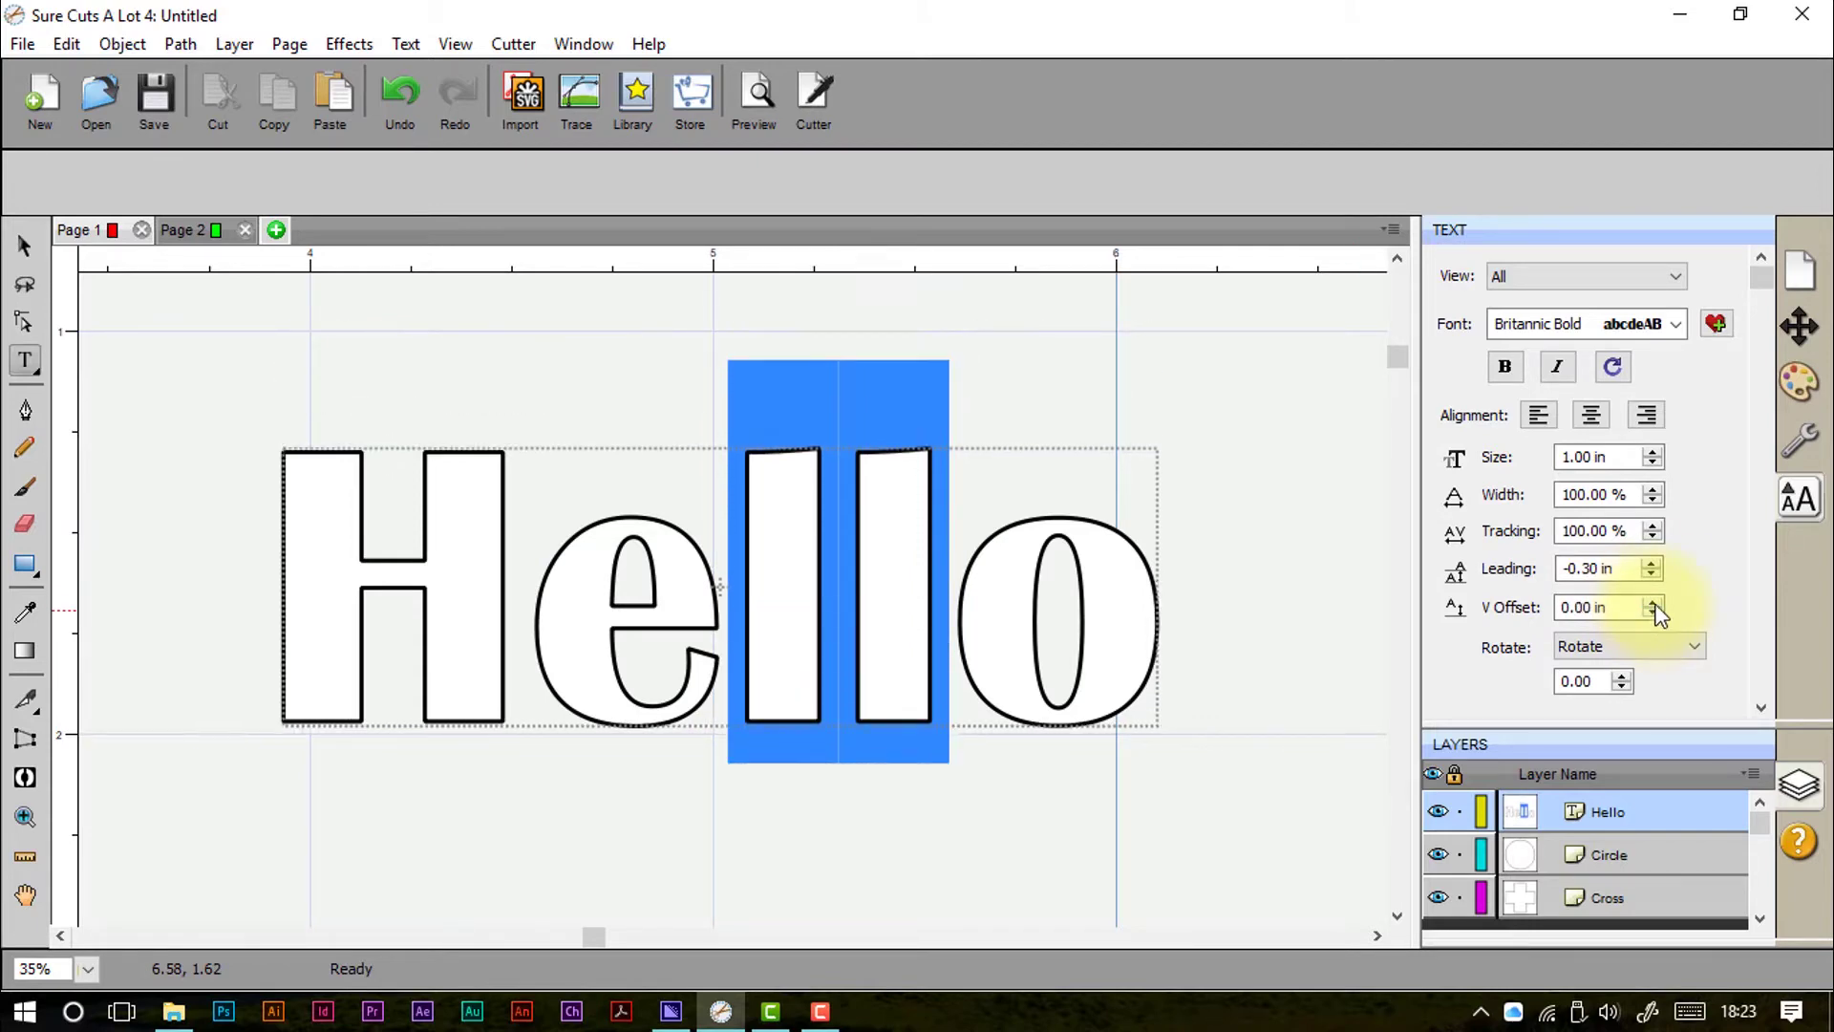
Step: Vary the leading of the two l letters and reset it to 0.00 in
left_click(1650, 575)
left_click(1650, 575)
left_click(1650, 575)
left_click(1650, 561)
left_click(1651, 561)
left_click(1650, 561)
left_click(1650, 562)
left_click(1650, 561)
Step: Rotate the two l letters by 20 degrees and return their rotation to 0
left_click(1621, 675)
left_click(1621, 676)
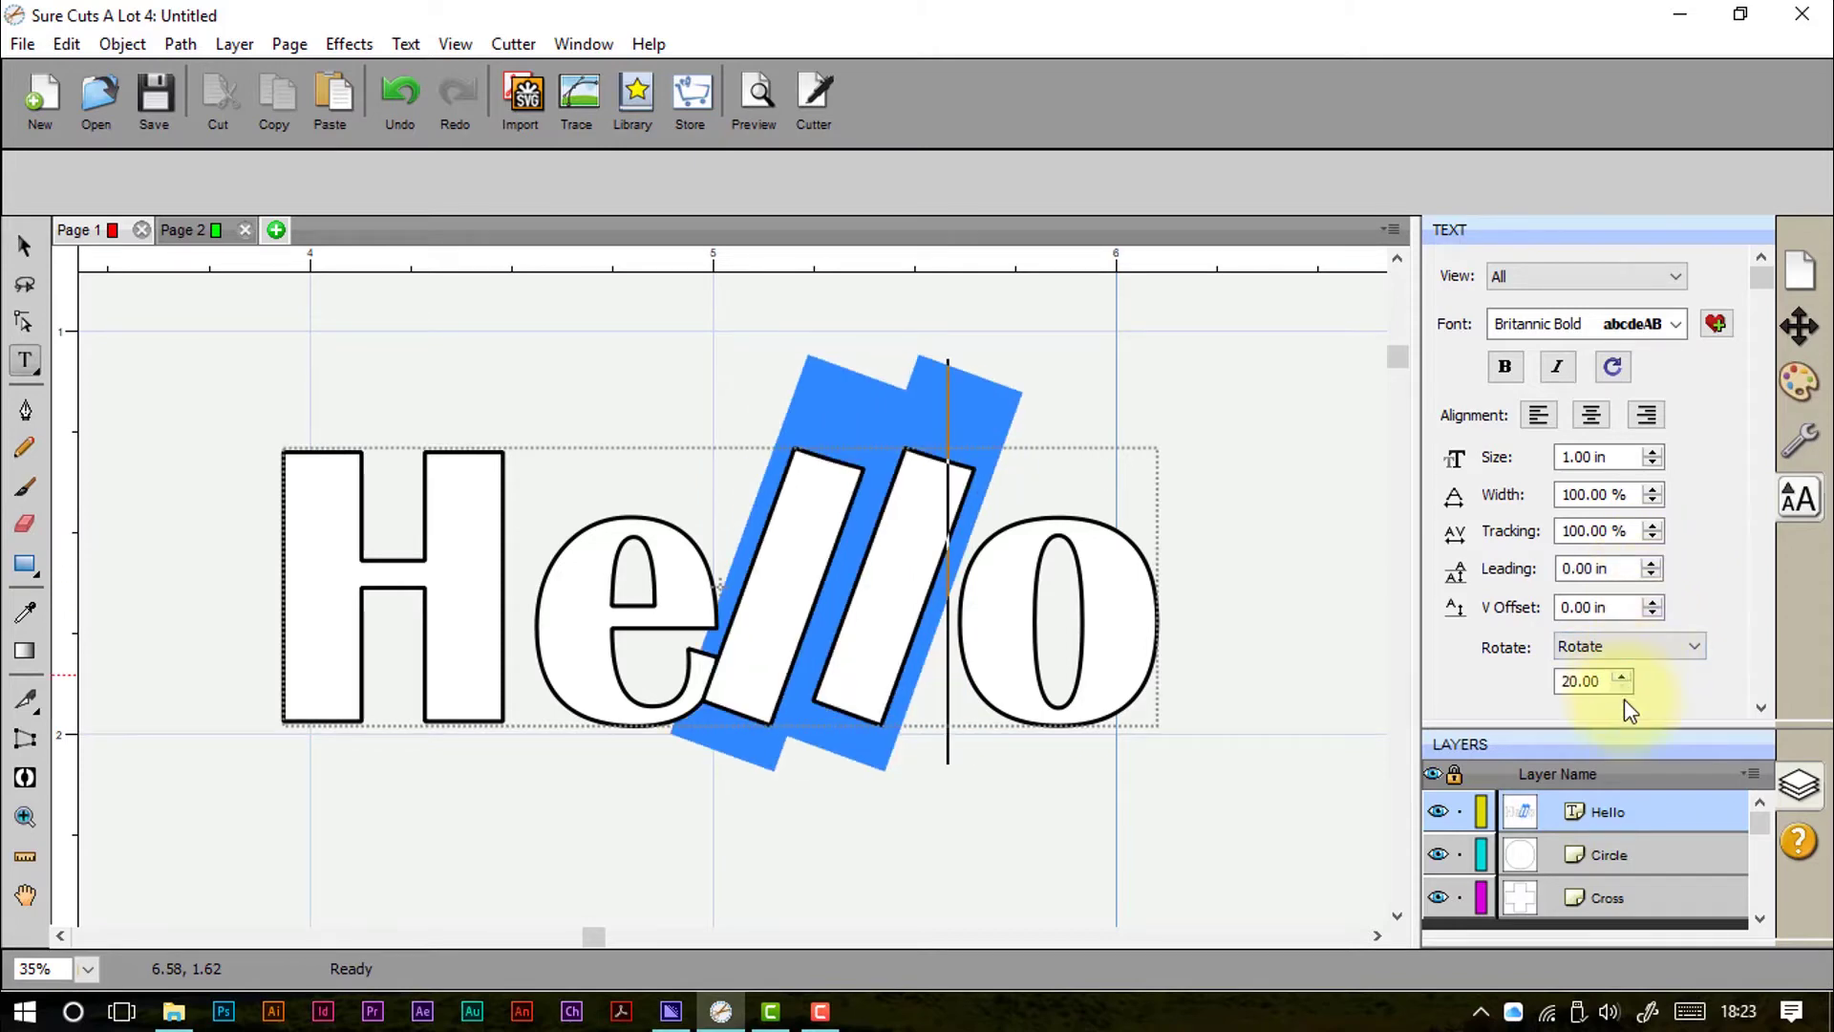
left_click(1621, 687)
left_click(1621, 687)
Step: Select all letters of Hello, rotate each by 20 degrees, and return the rotation to 0
left_click(1093, 579)
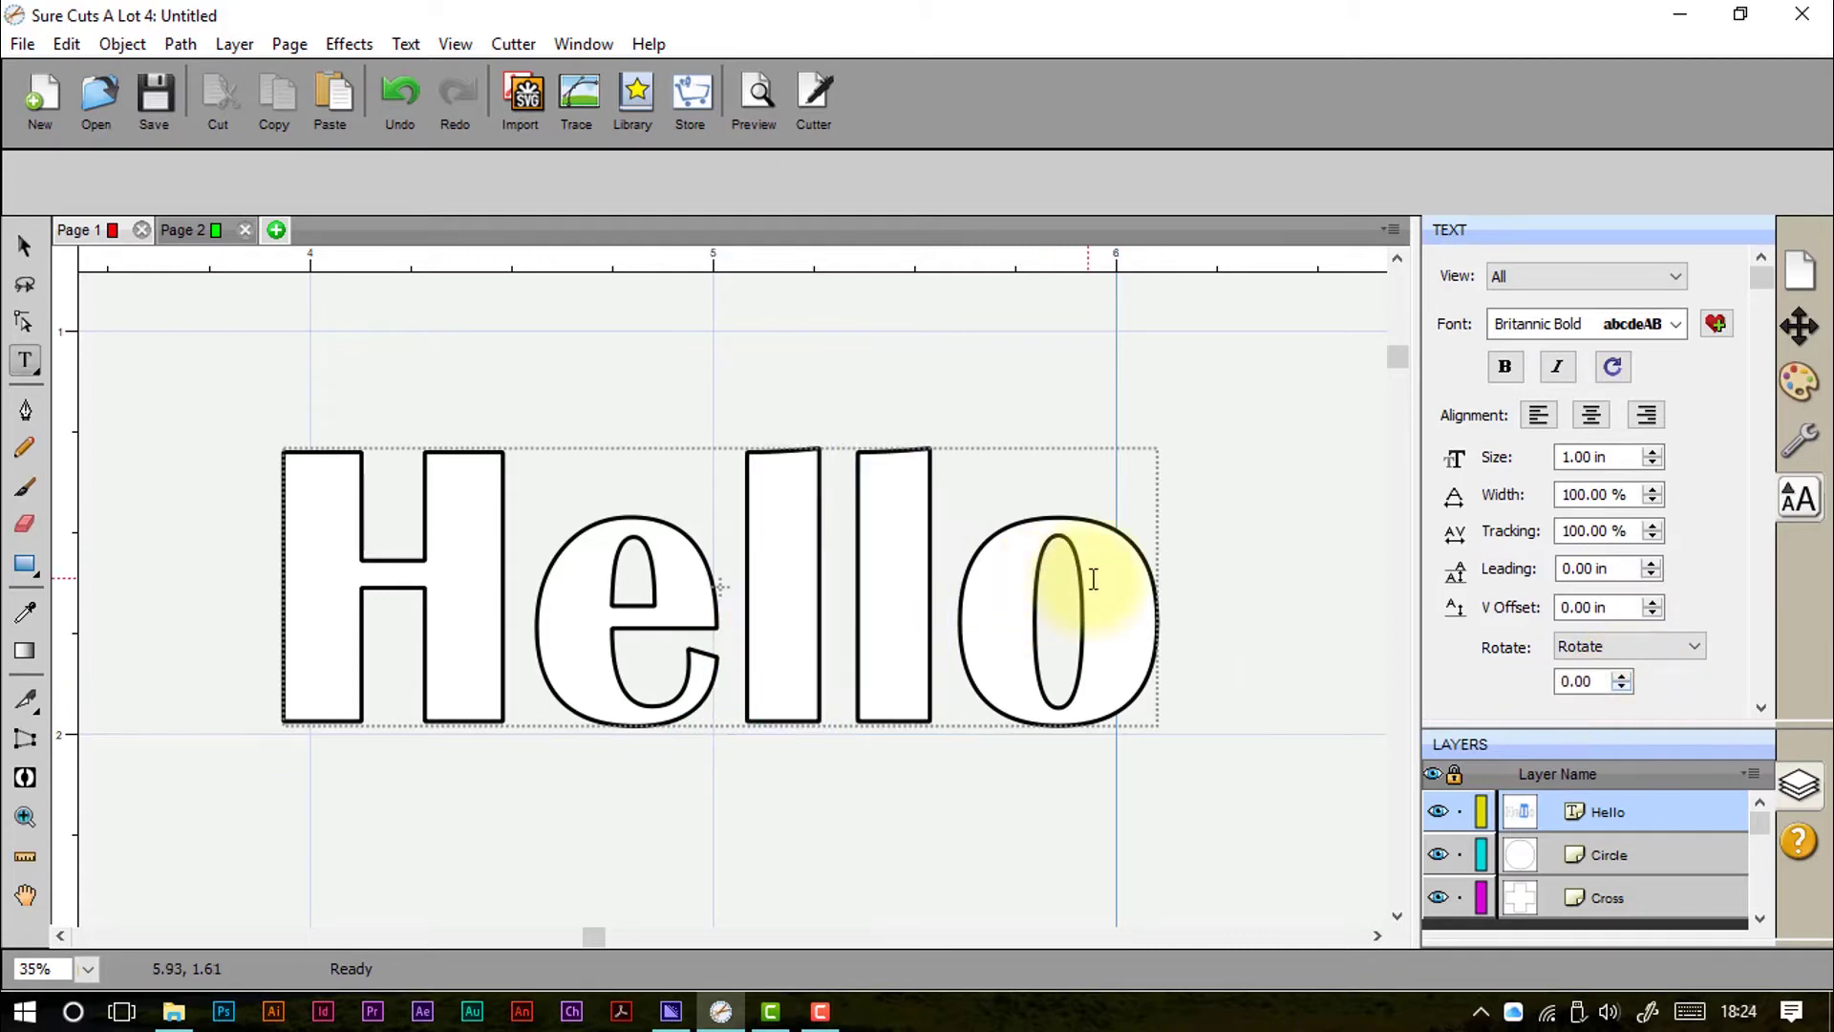
left_click_drag(1126, 573, 273, 578)
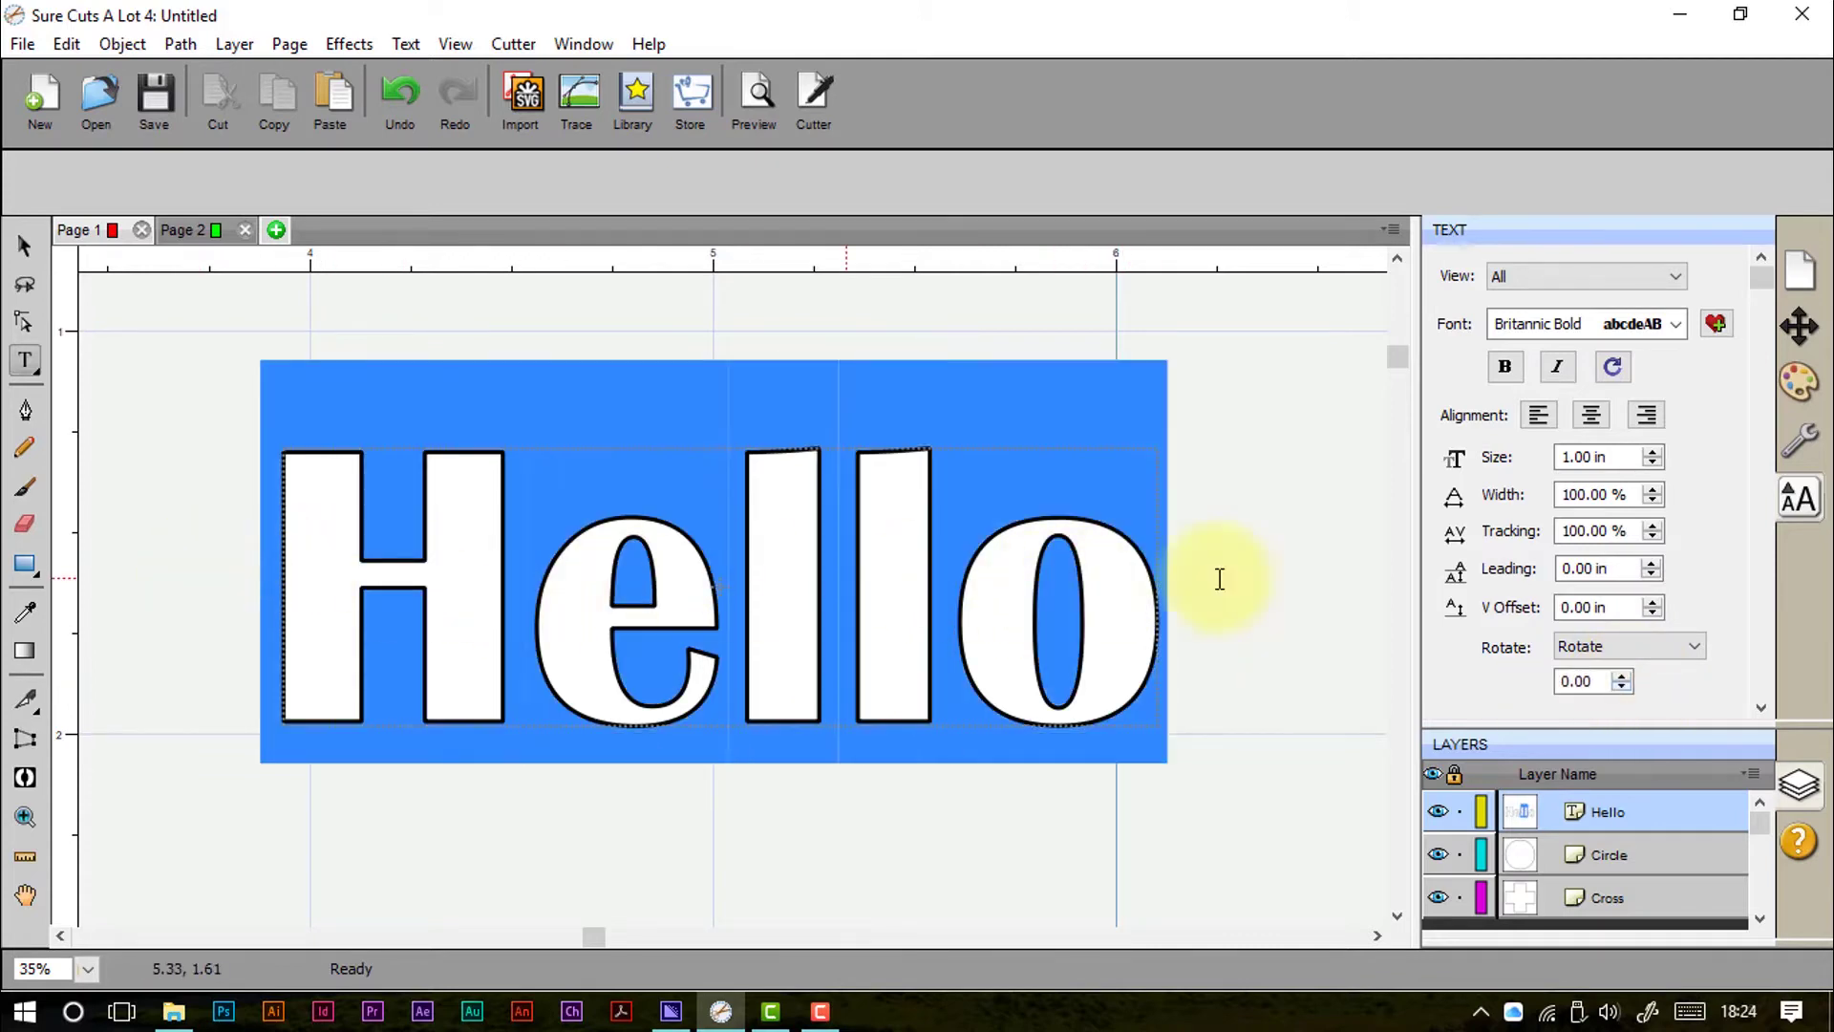
left_click(1621, 675)
left_click(1621, 675)
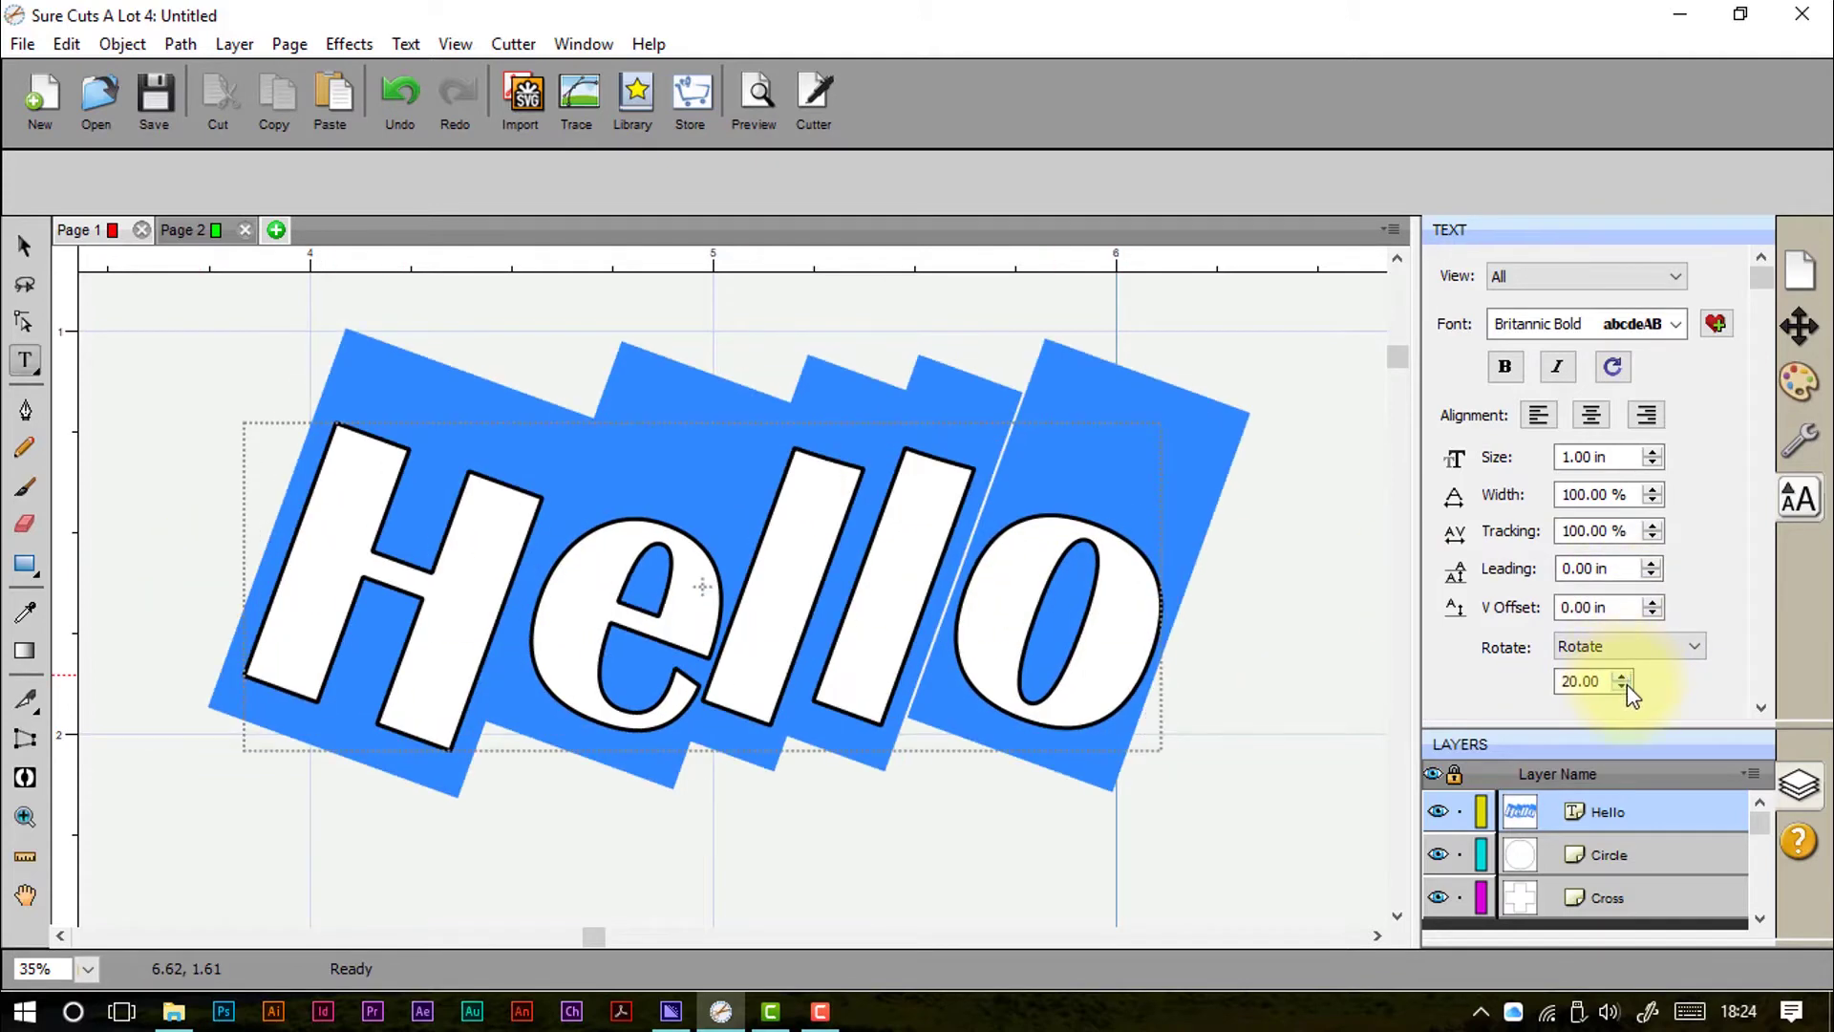
left_click(1621, 687)
left_click(1620, 687)
Step: Select only the letter H in Hello and rotate it by 20 degrees
left_click(525, 619)
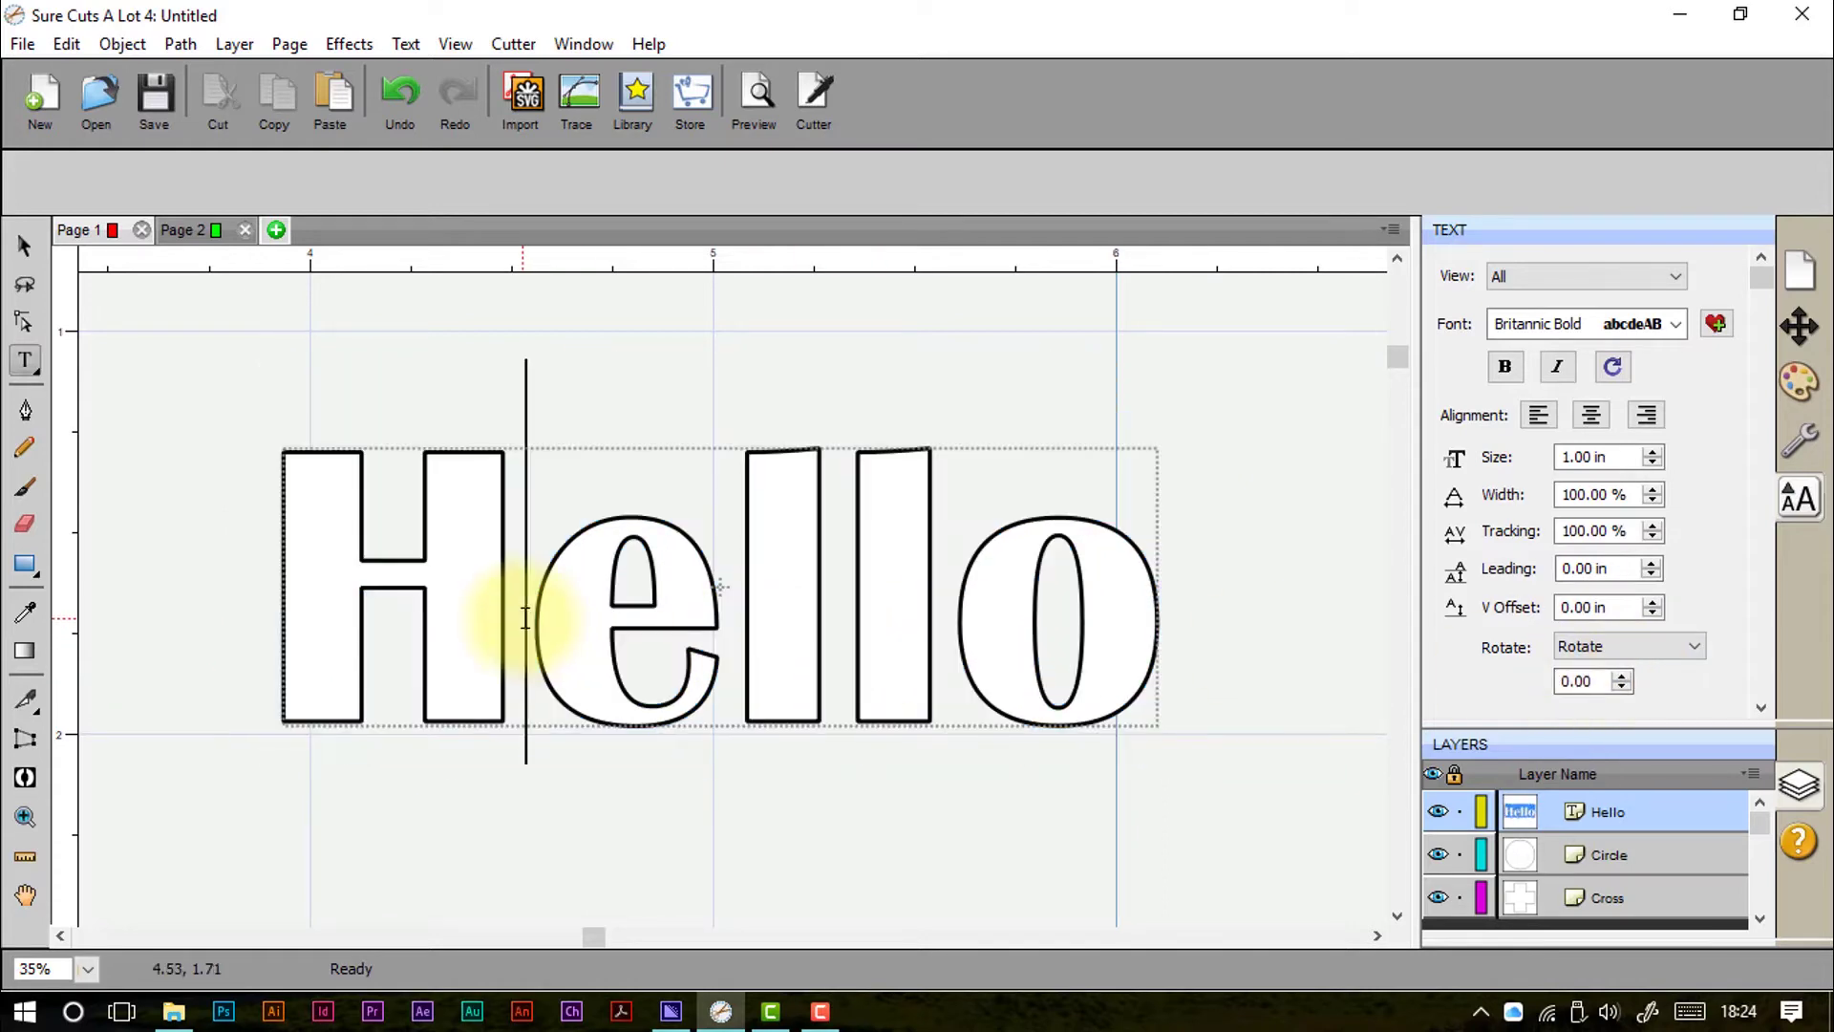
left_click_drag(525, 619, 322, 620)
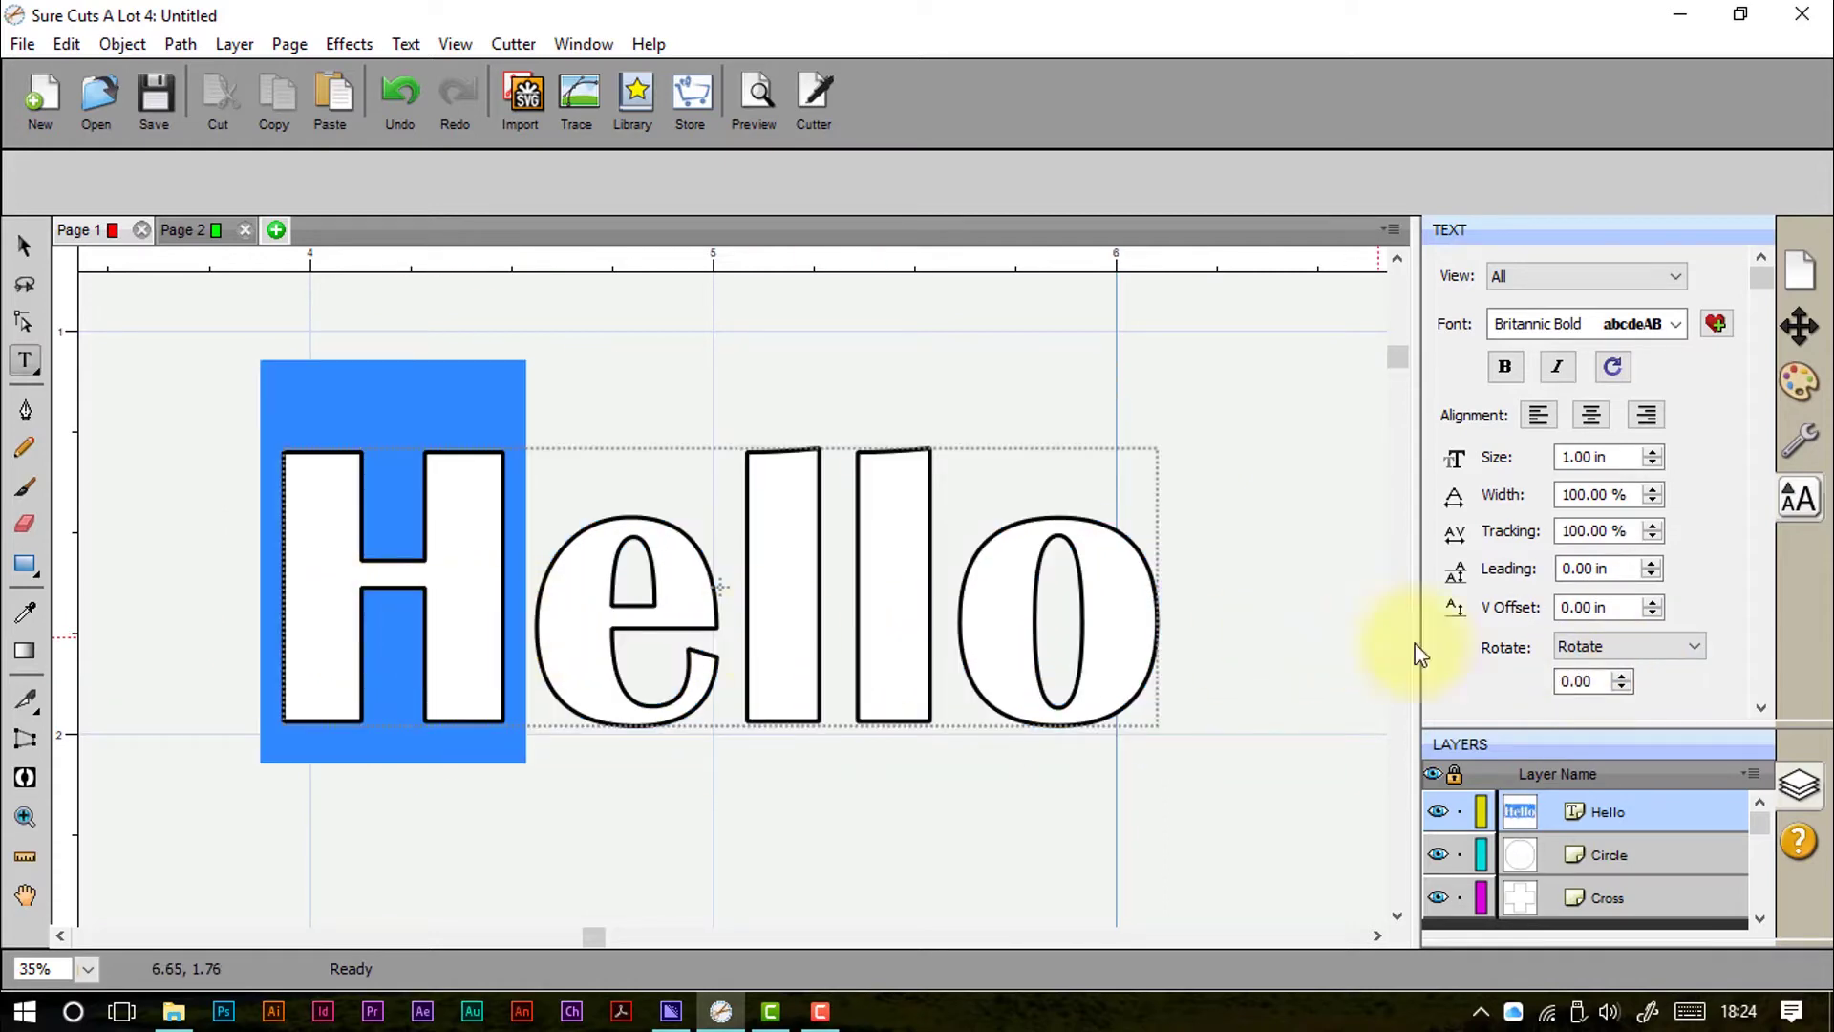
left_click(1621, 675)
left_click(1621, 675)
Step: Rotate the letter e in Hello by -20 degrees and the first l by 20 degrees
left_click_drag(526, 611, 728, 590)
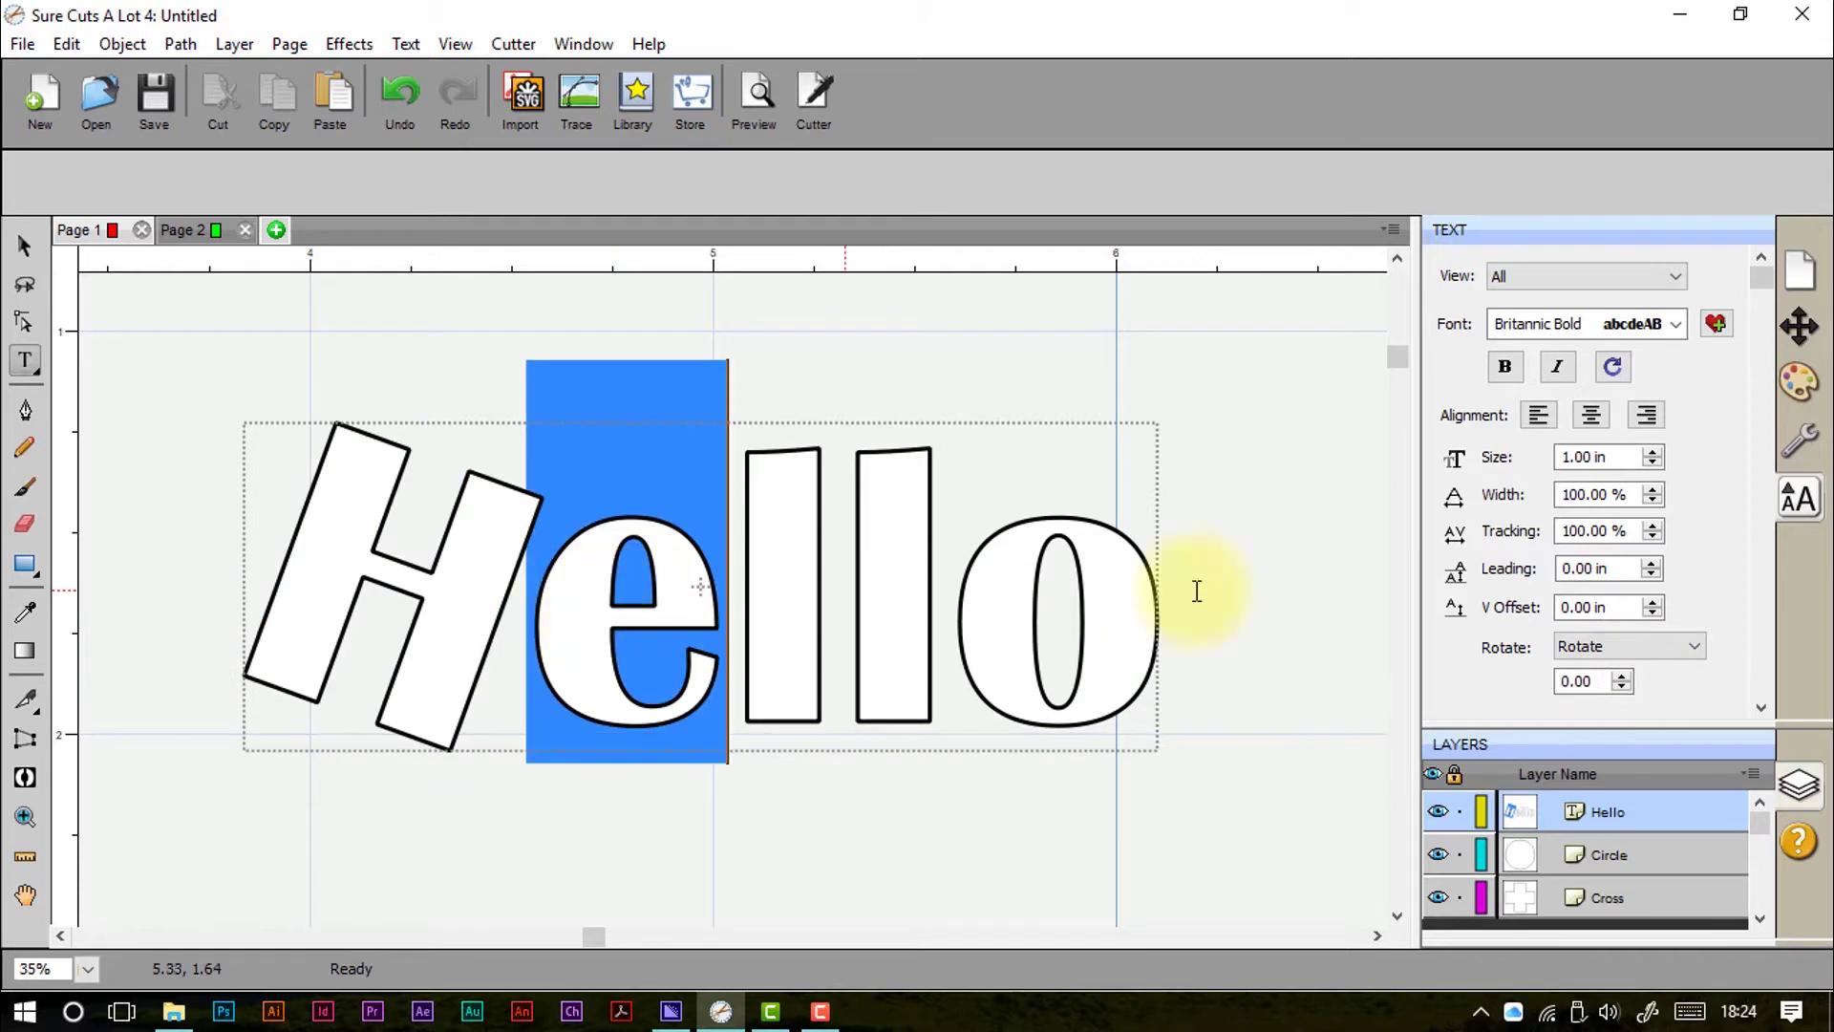
left_click(1621, 686)
left_click(1621, 687)
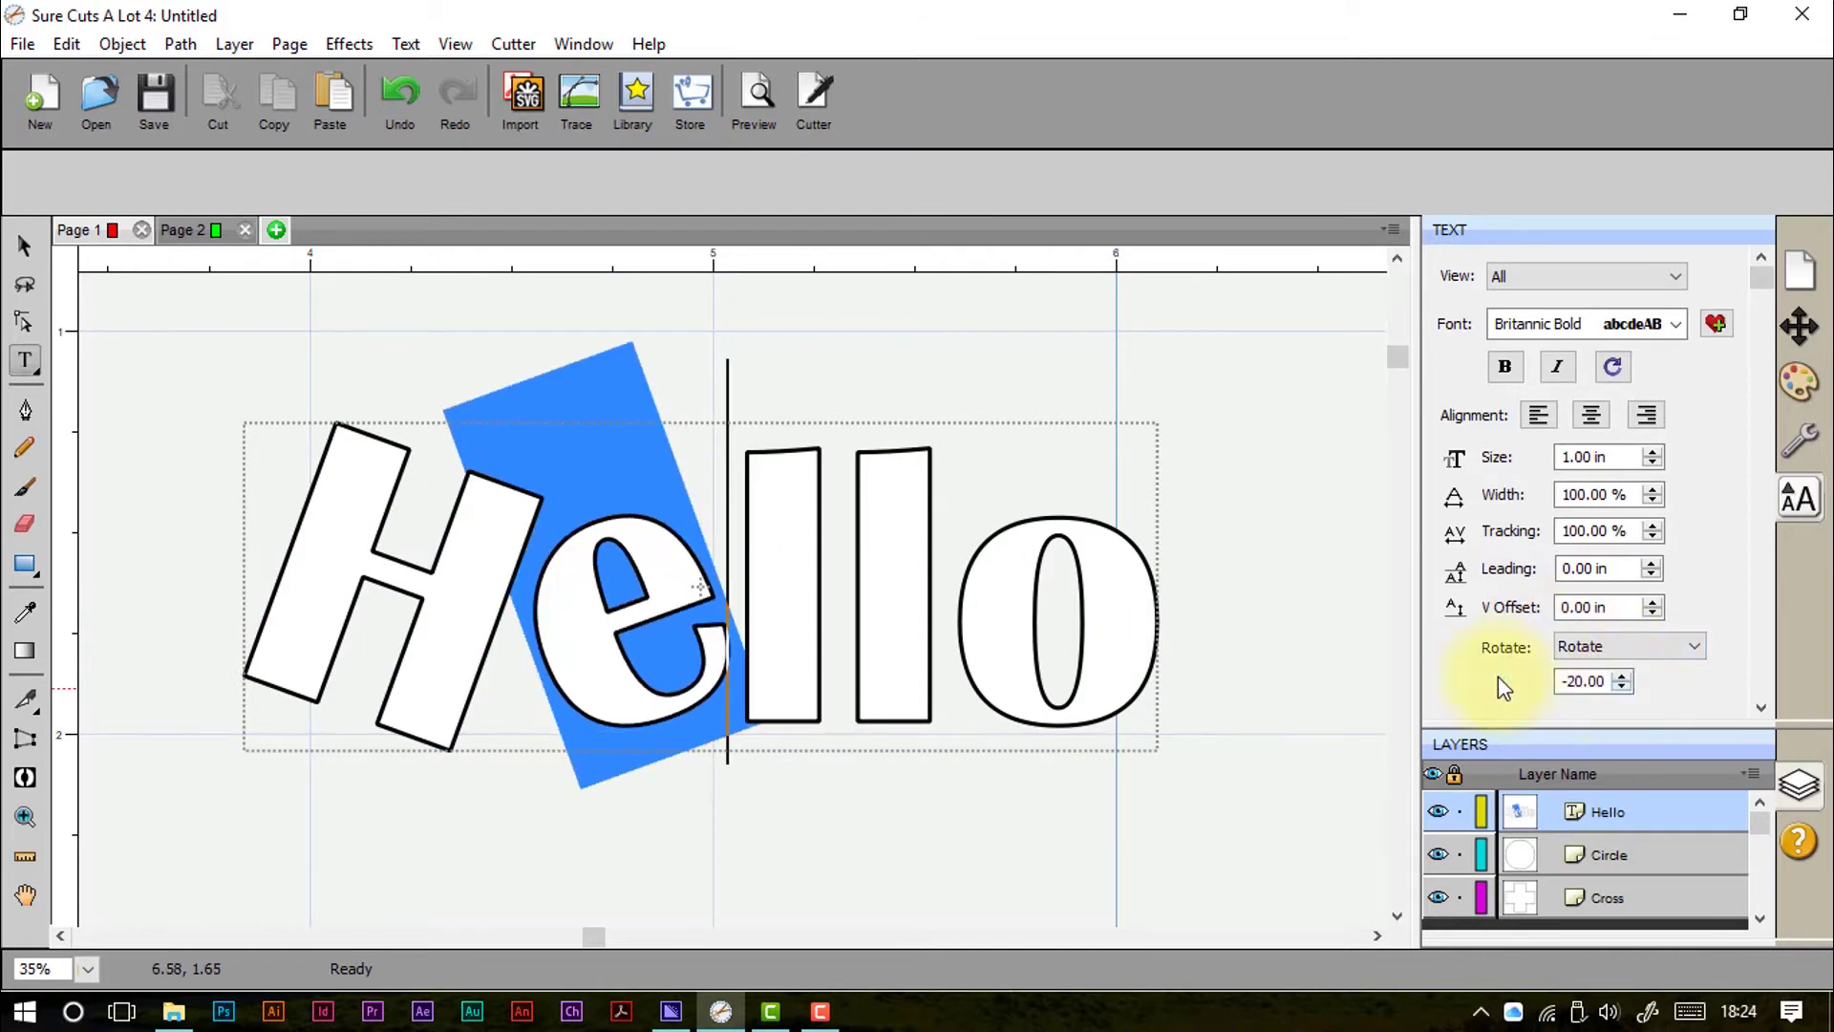
left_click_drag(822, 581, 733, 583)
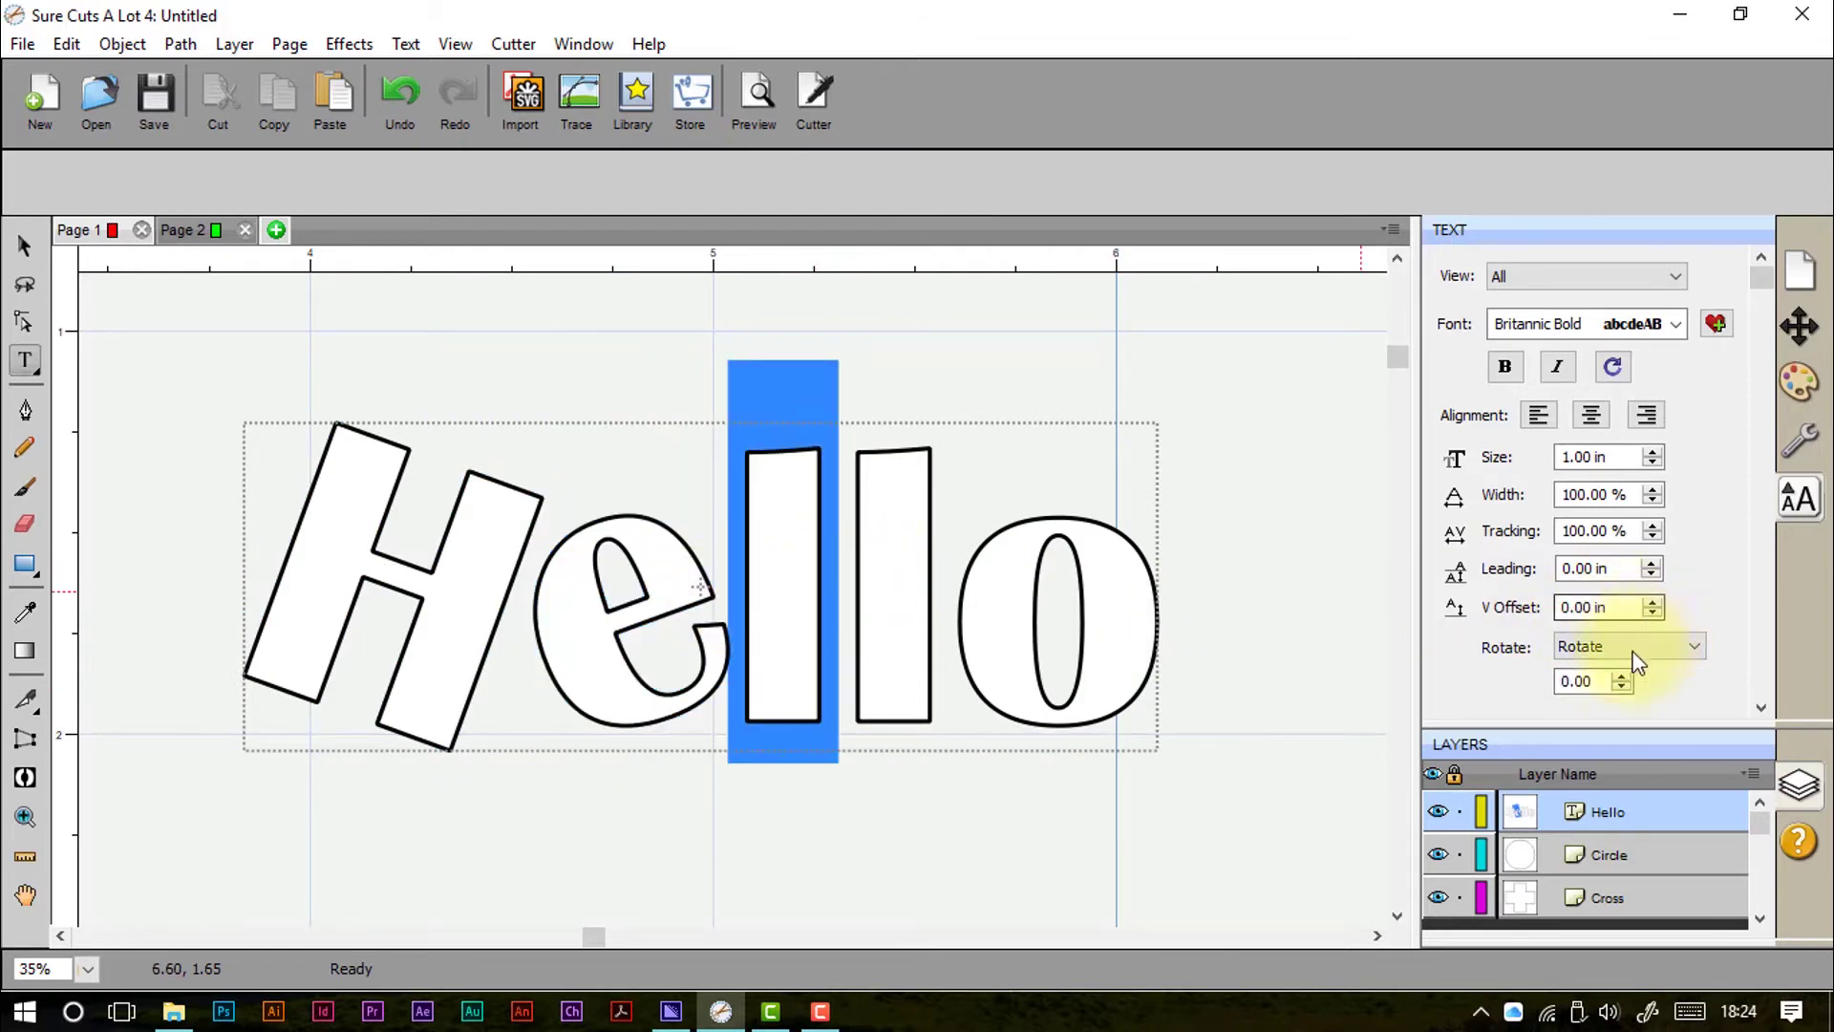
left_click(1621, 676)
left_click(1621, 675)
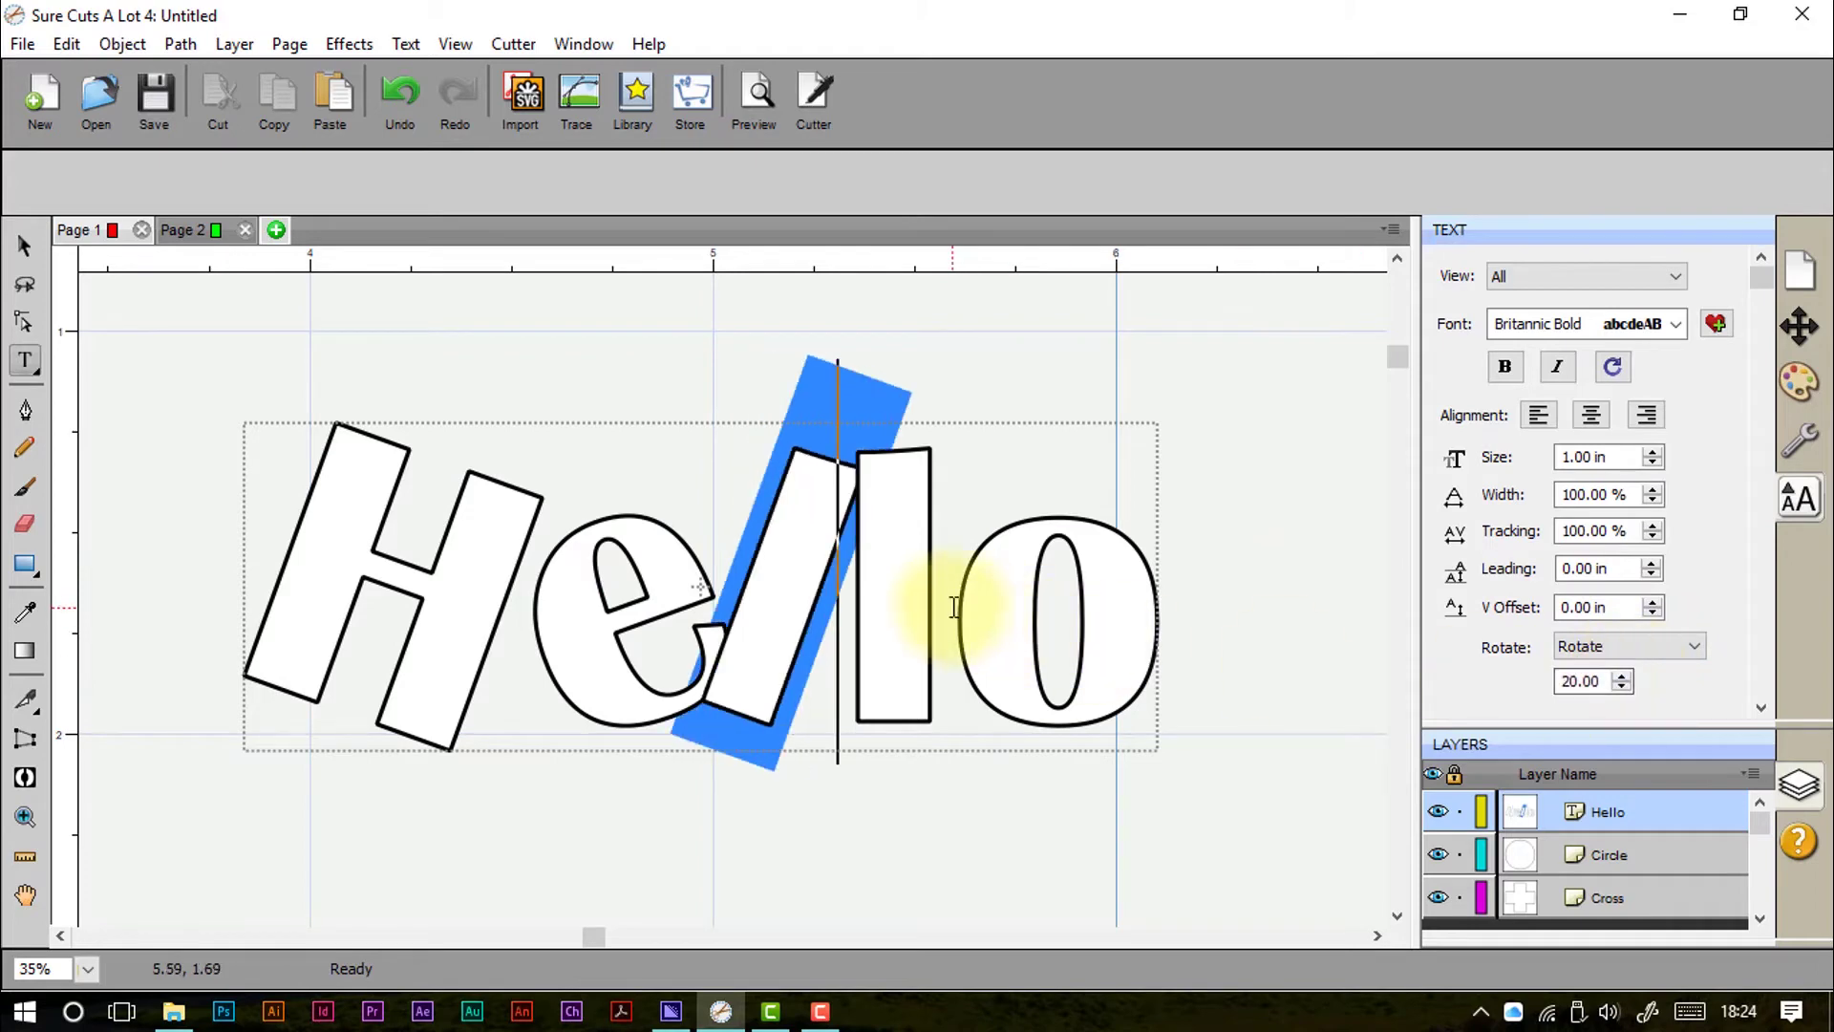
Step: Rotate the second l in Hello by -20 degrees and the o by 20 degrees
left_click_drag(954, 606, 879, 605)
left_click(1621, 686)
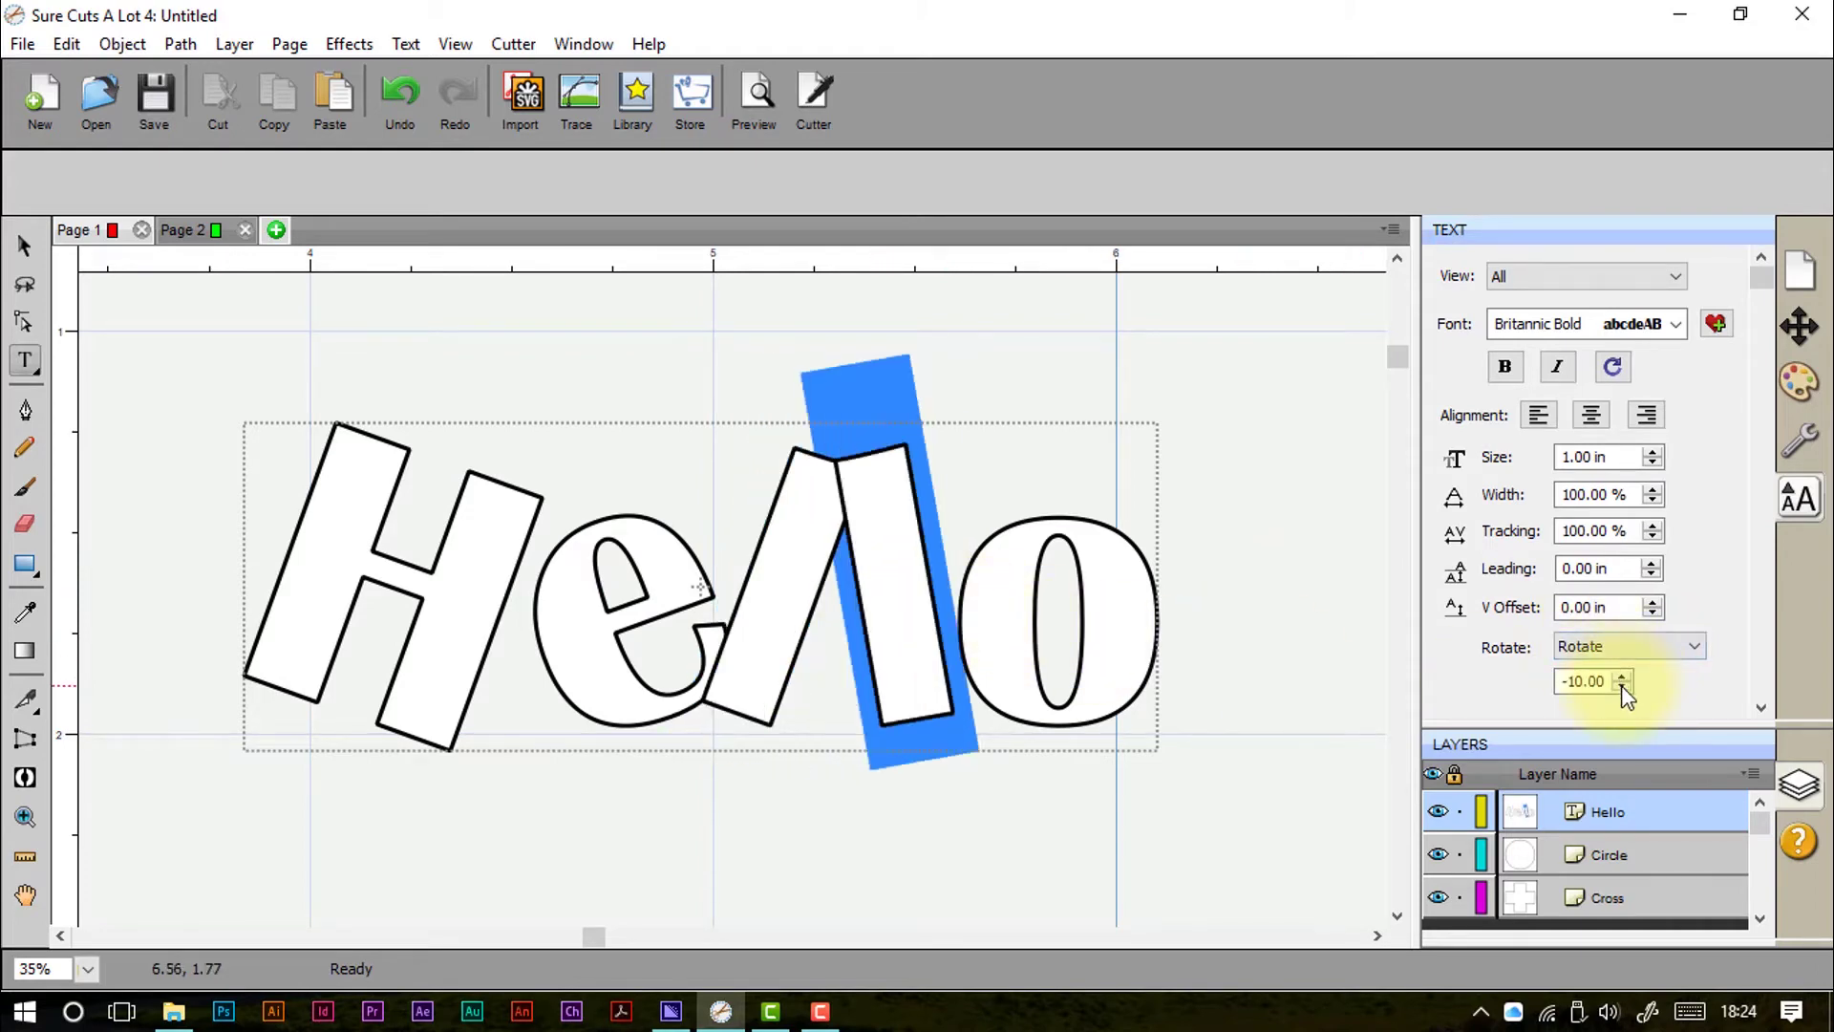
left_click(1621, 687)
left_click_drag(1158, 573, 1015, 576)
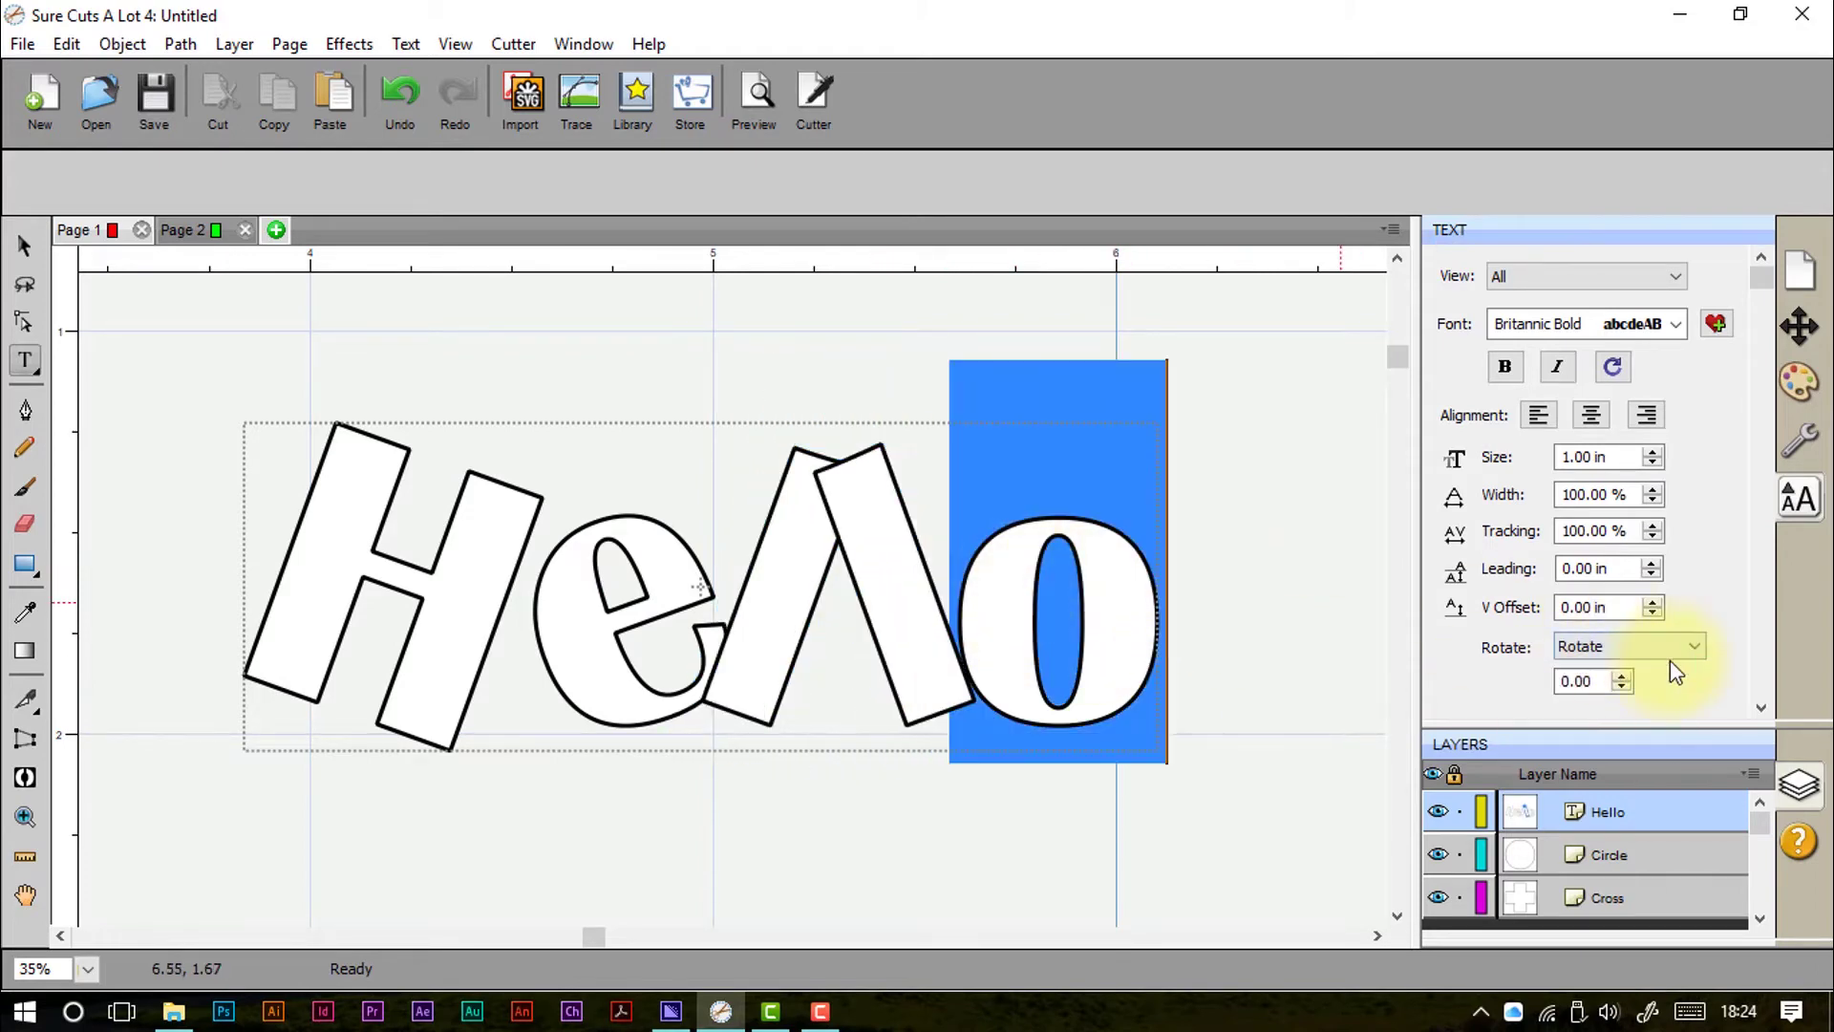
double_click(1624, 675)
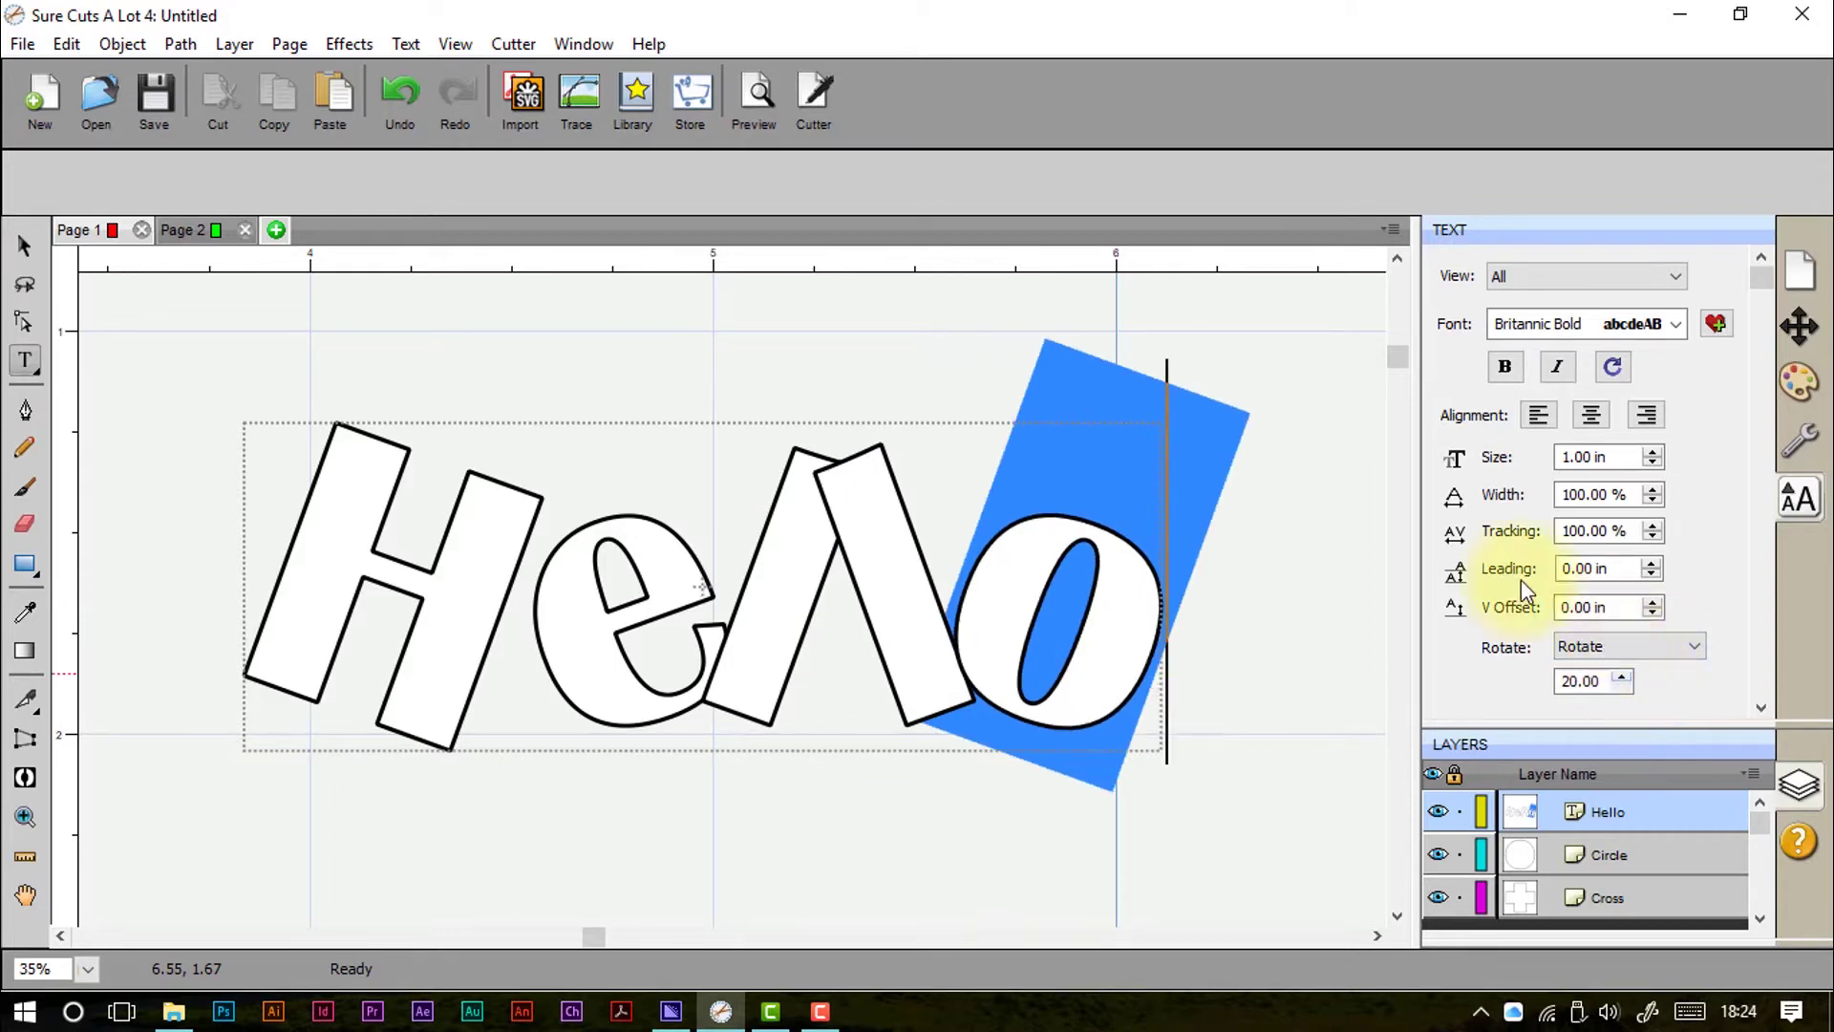
Step: Select all letters of Hello and tighten their tracking to 85%
left_click_drag(1105, 593, 192, 582)
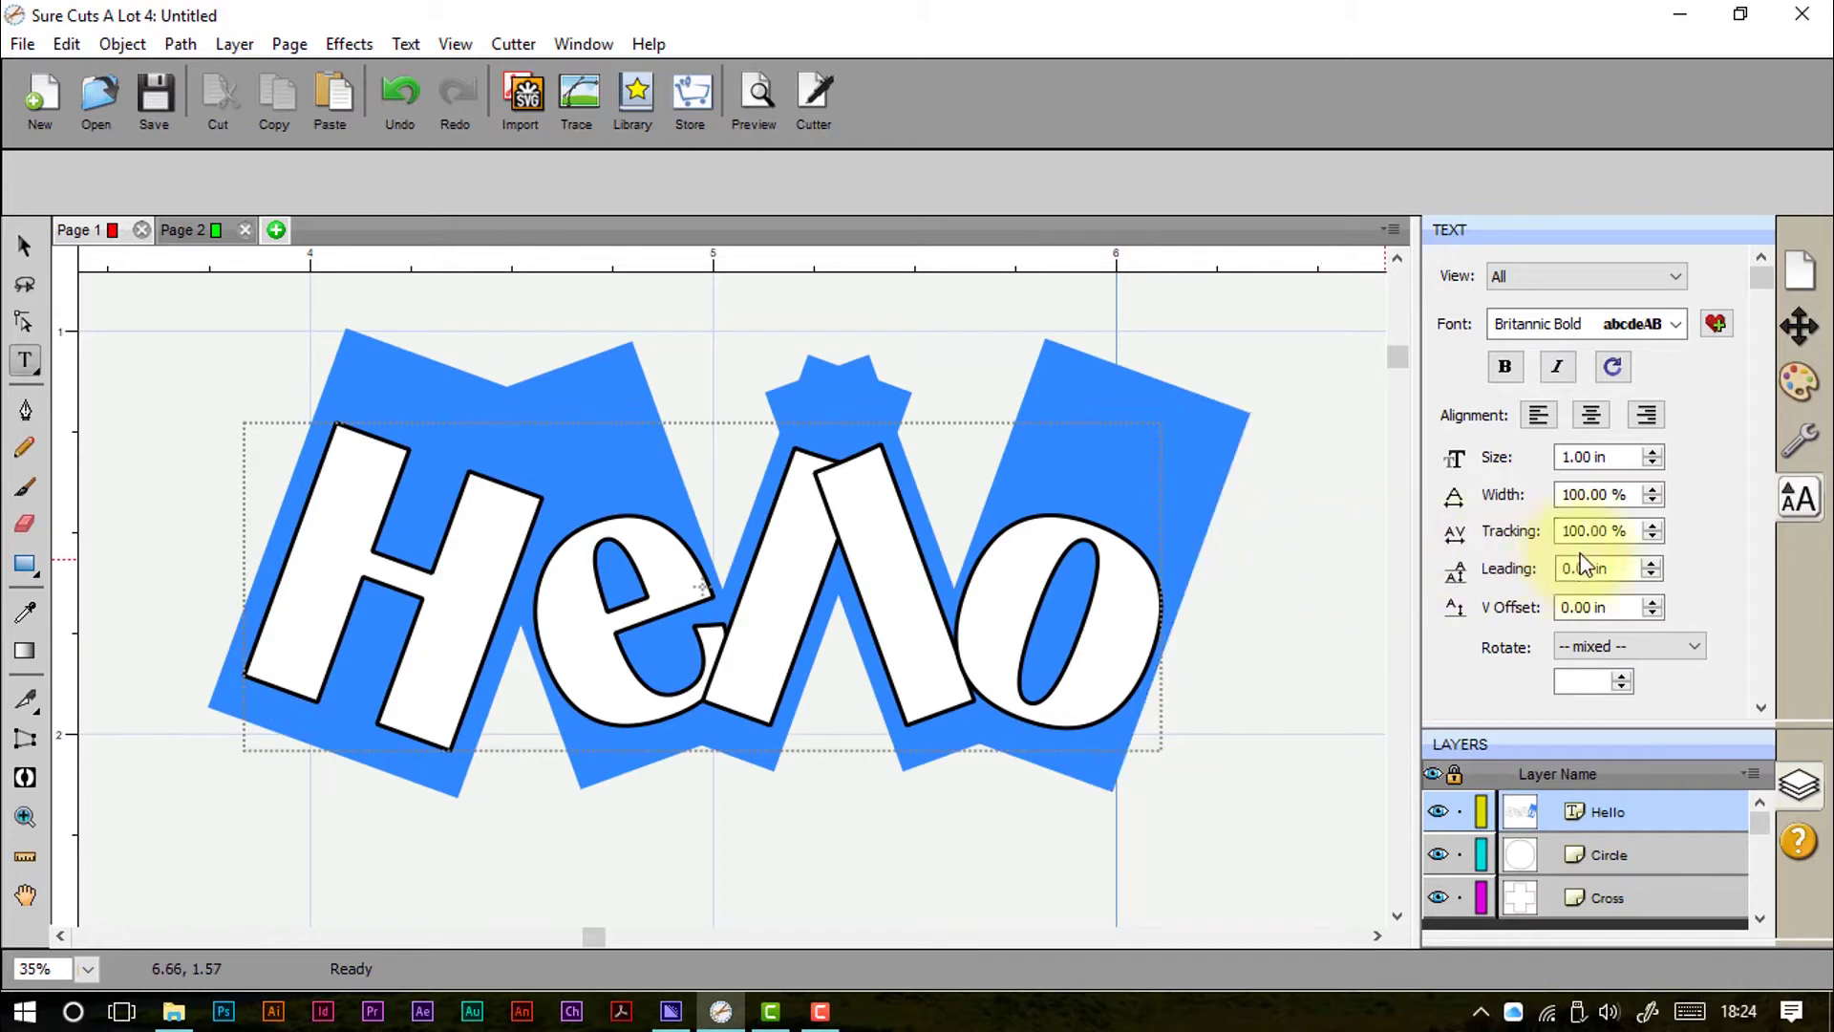
left_click(1653, 537)
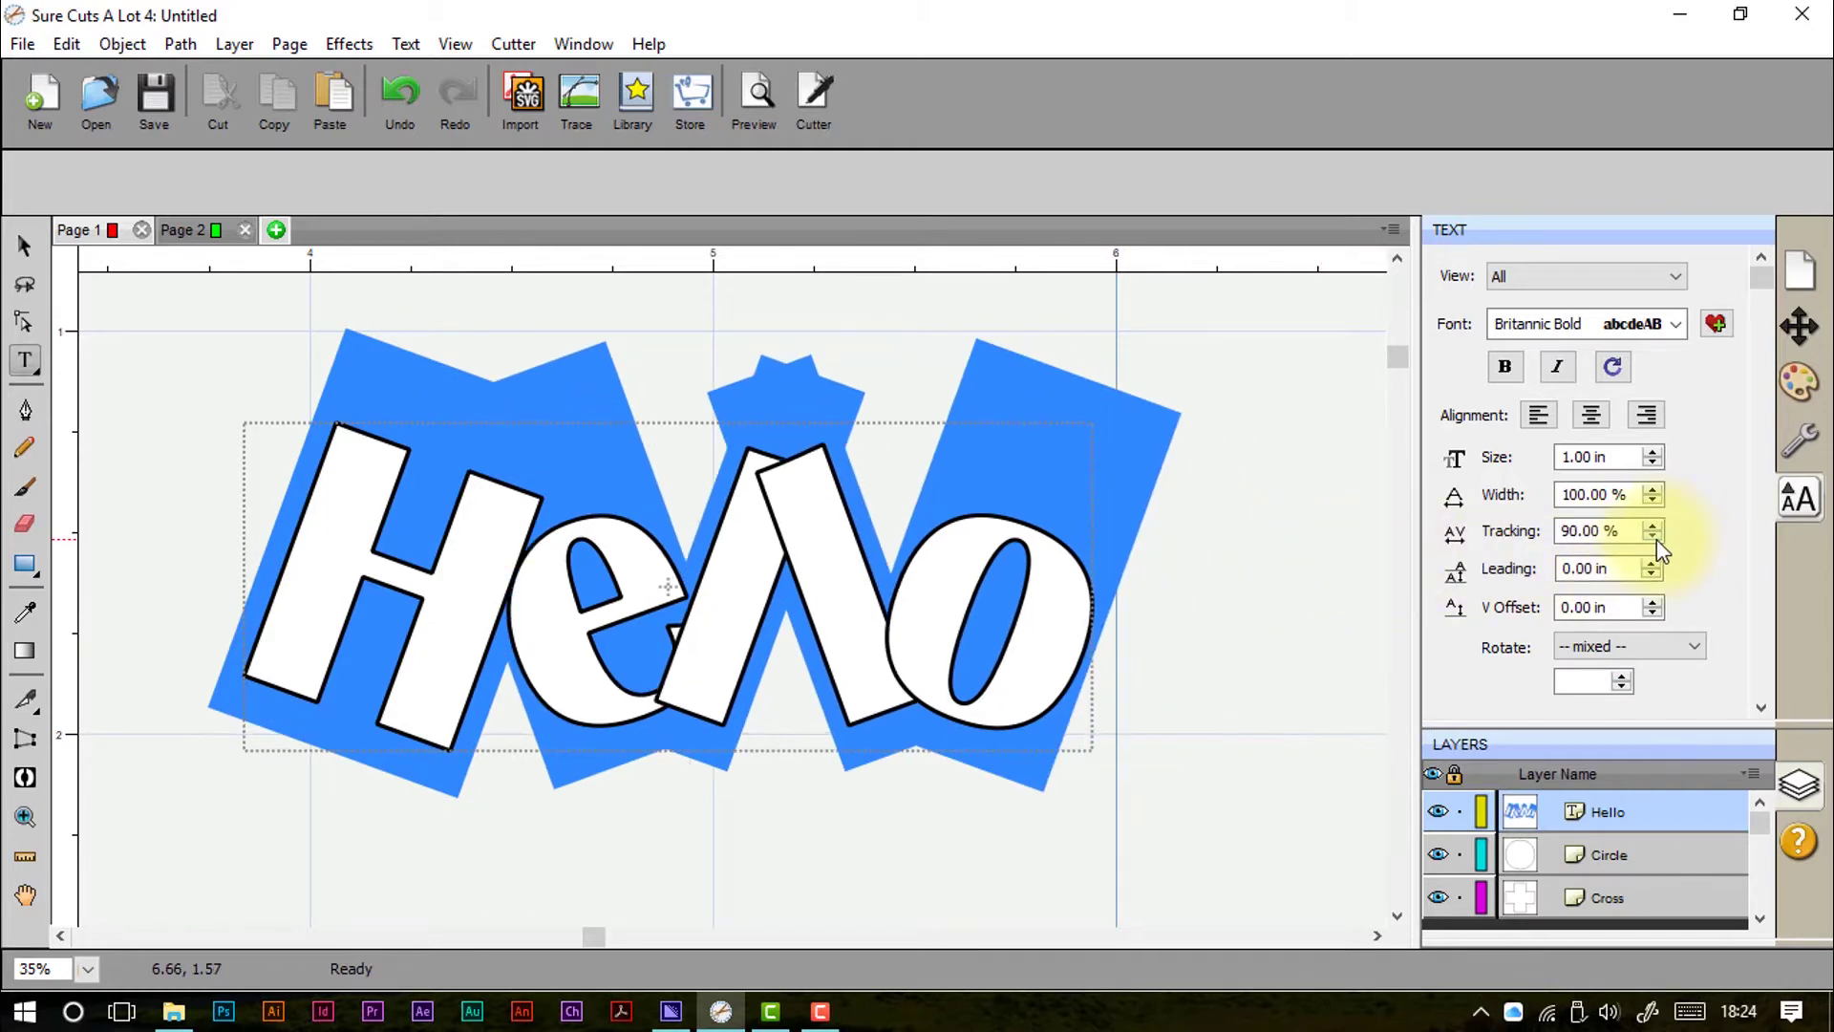
left_click(1654, 537)
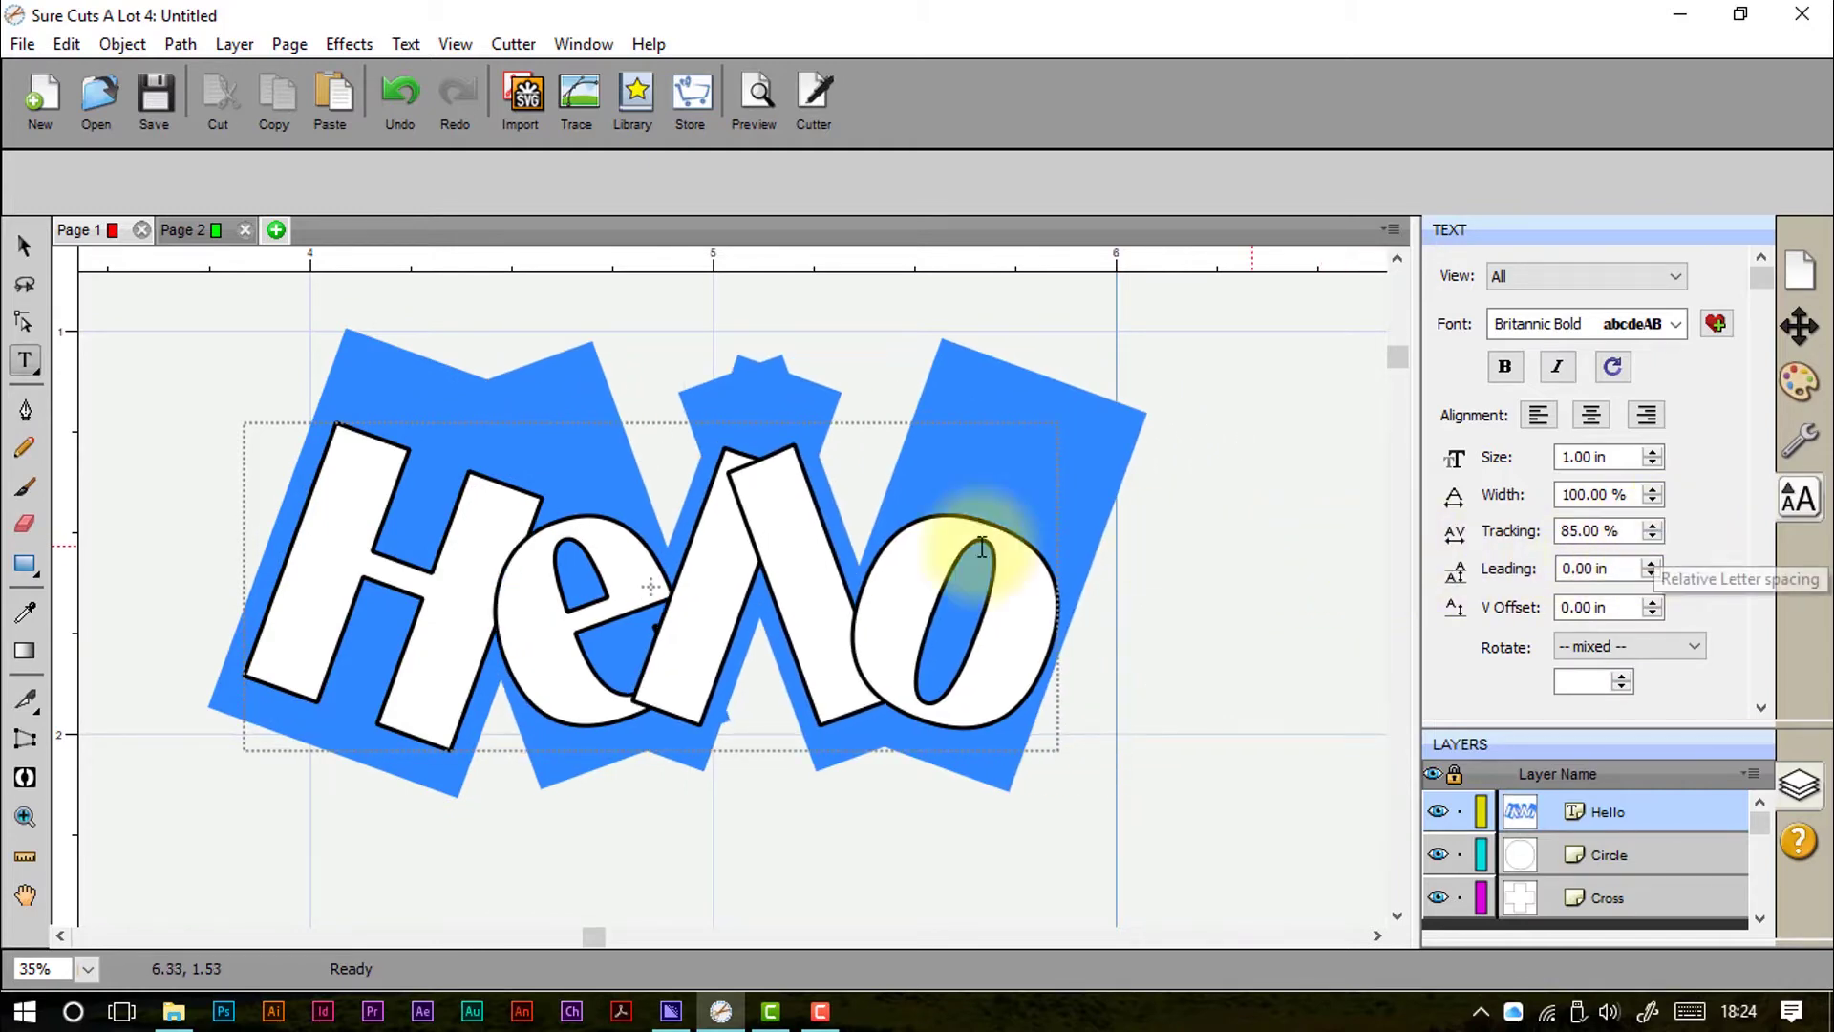
Step: Select only the e and the first l in Hello and set their tracking to 100%
left_click(514, 586)
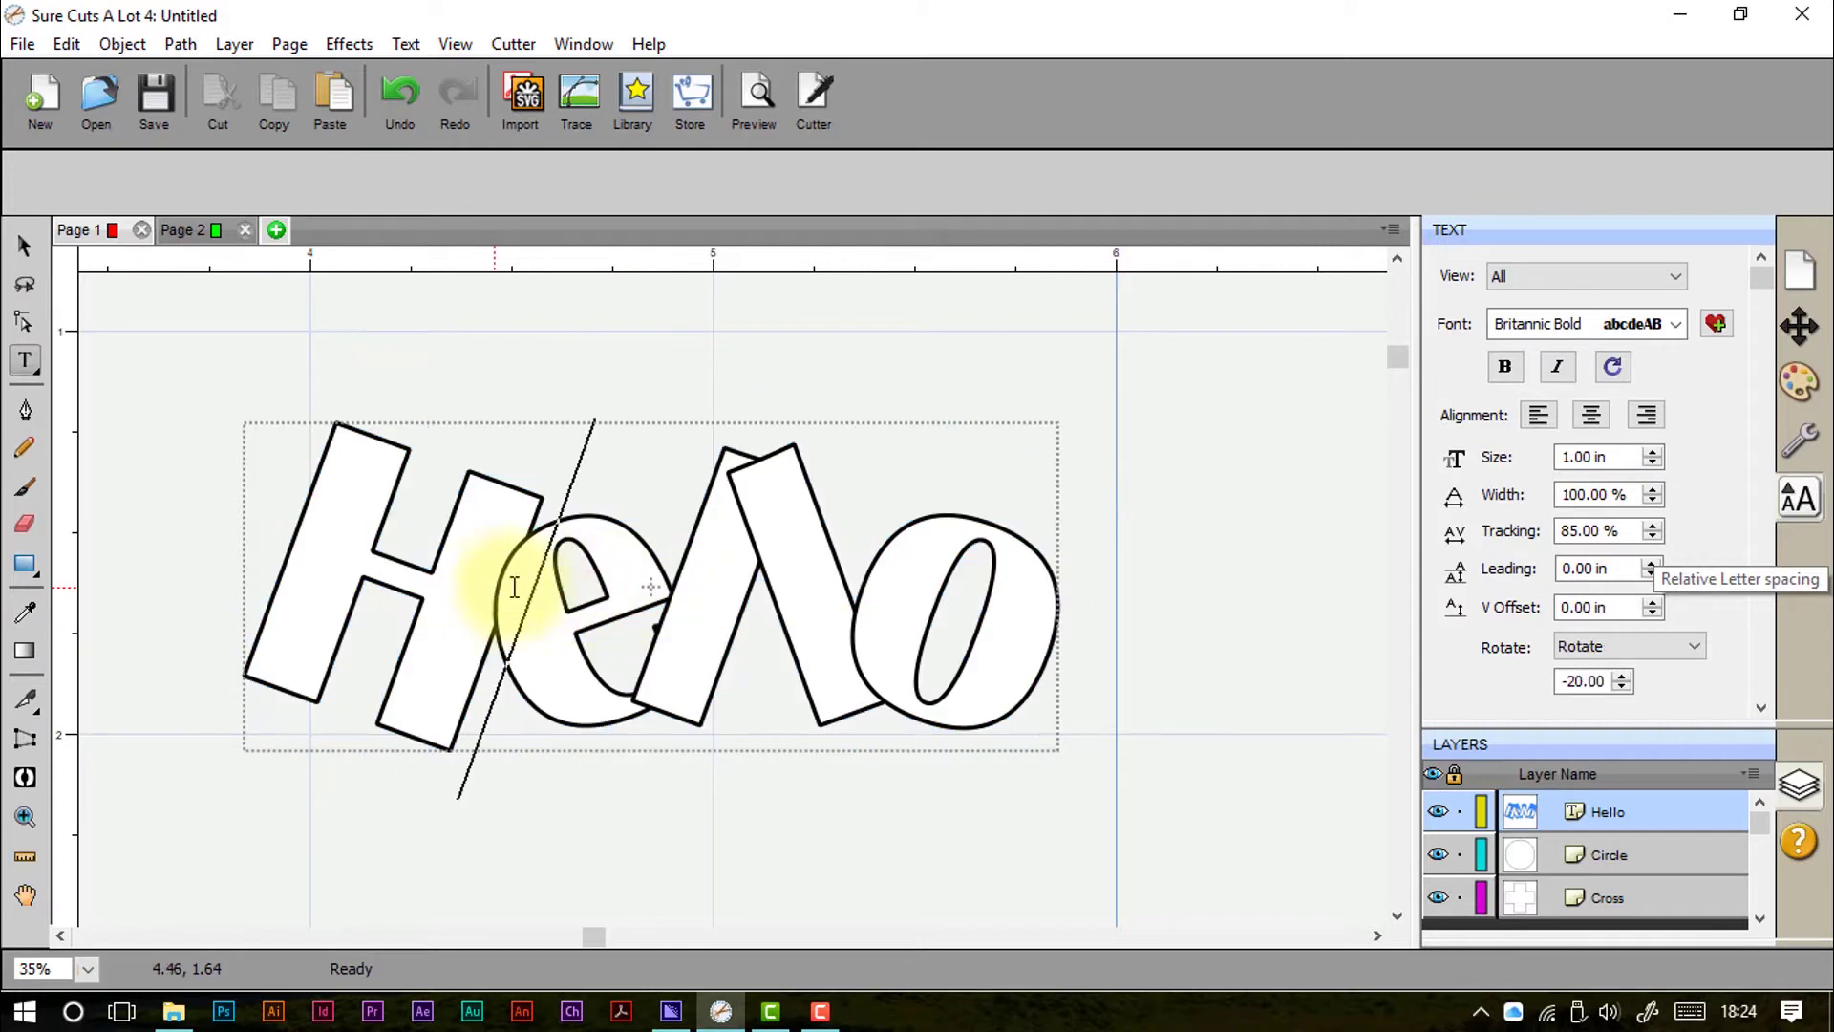
left_click_drag(514, 586, 737, 585)
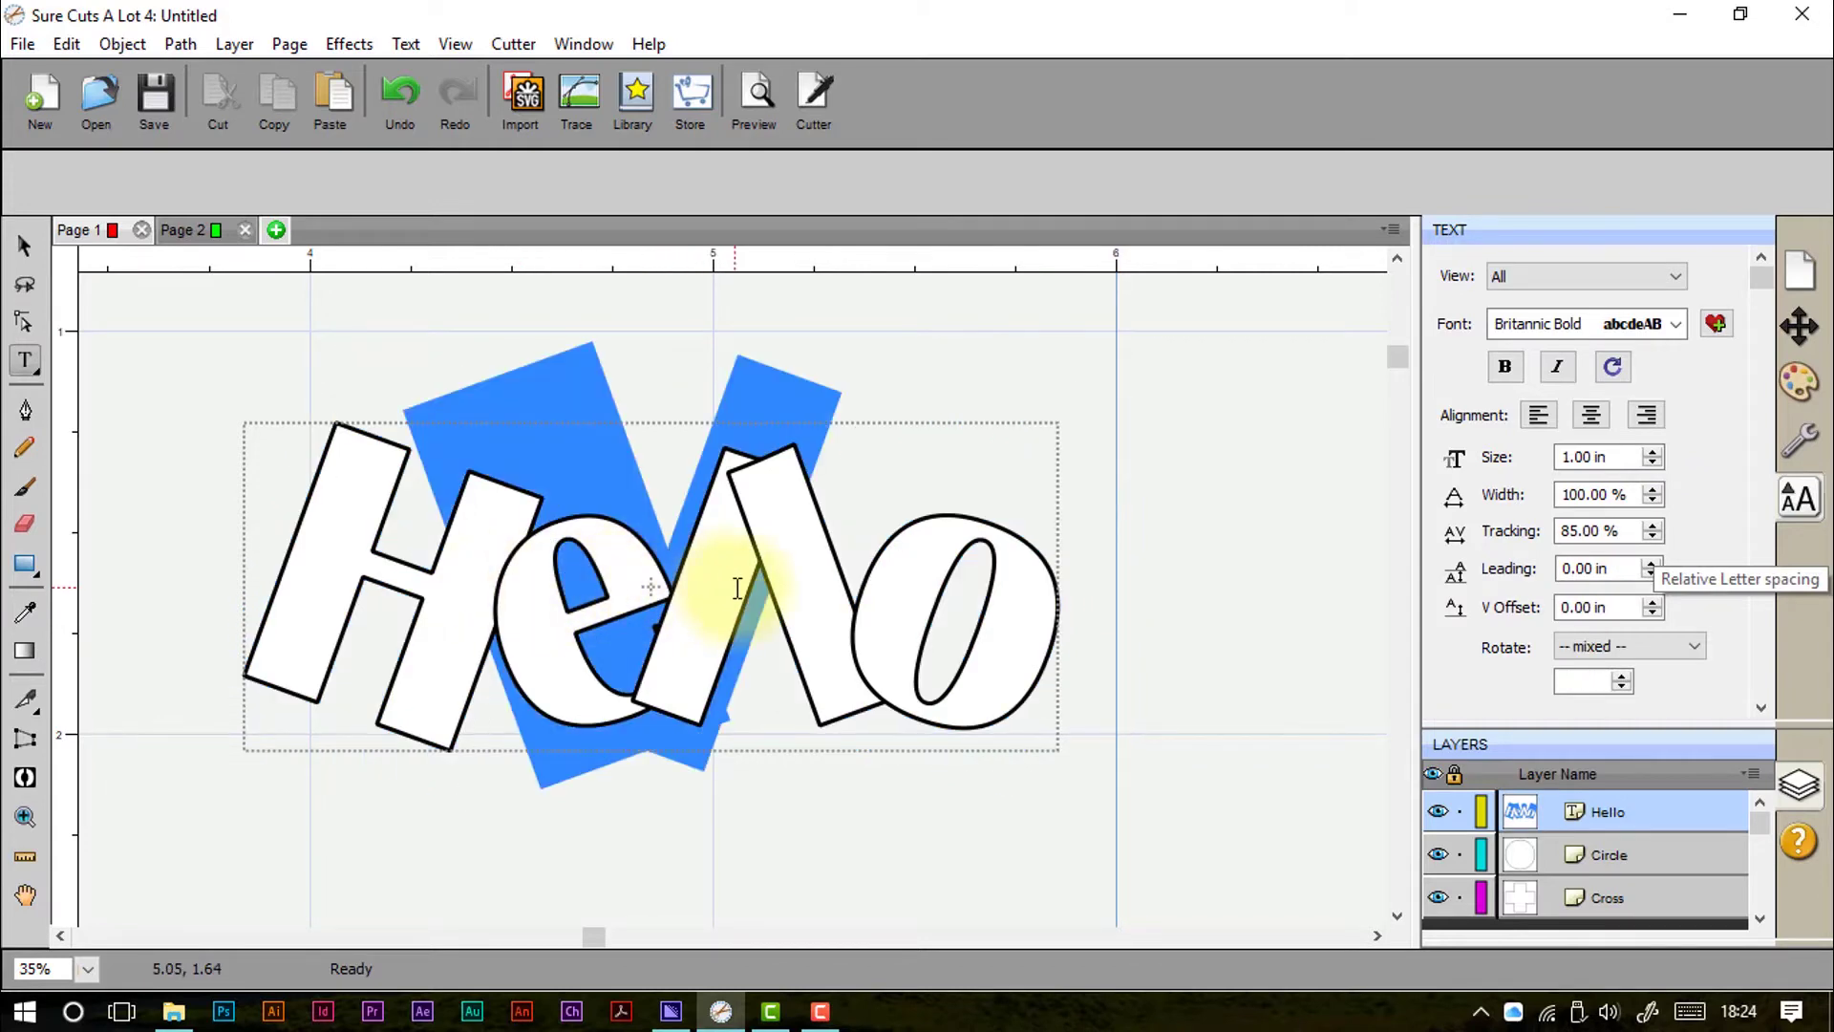
left_click(1653, 526)
left_click(1653, 527)
left_click(1653, 526)
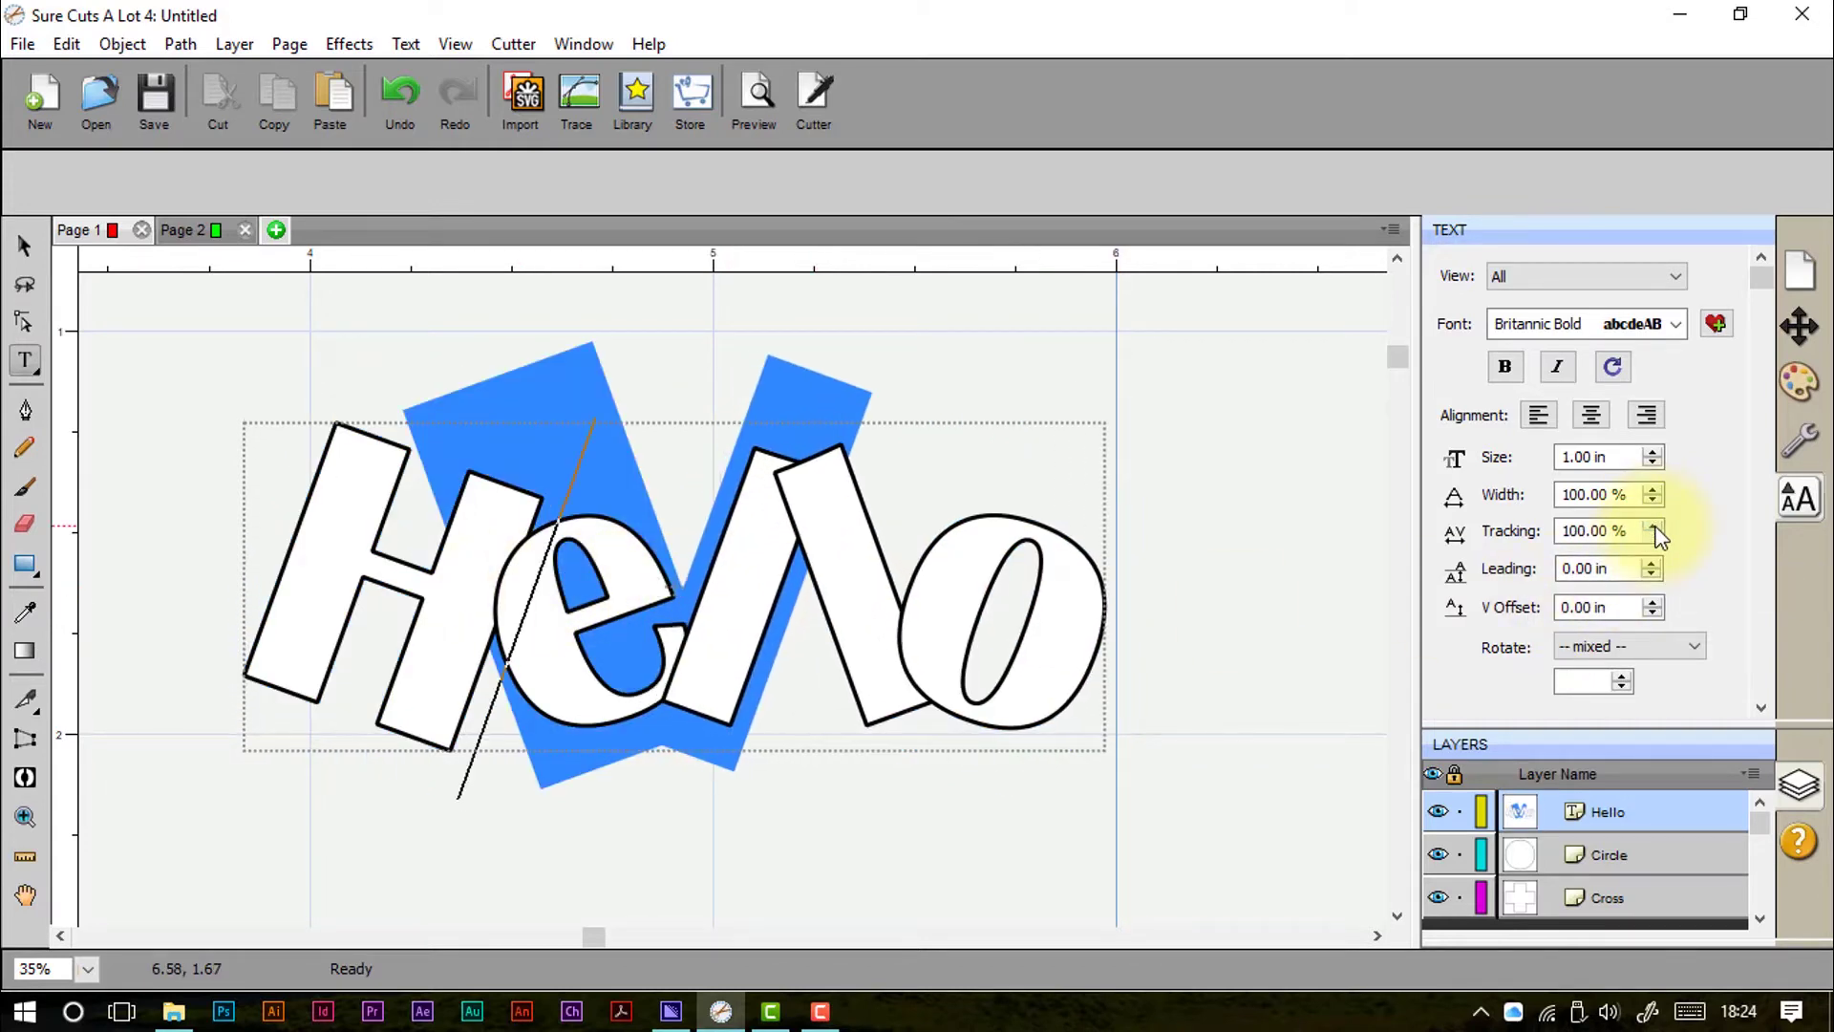
Step: Delete the horizontal Hello text and write Hello as vertical text in the upper-left area of the mat
left_click(23, 246)
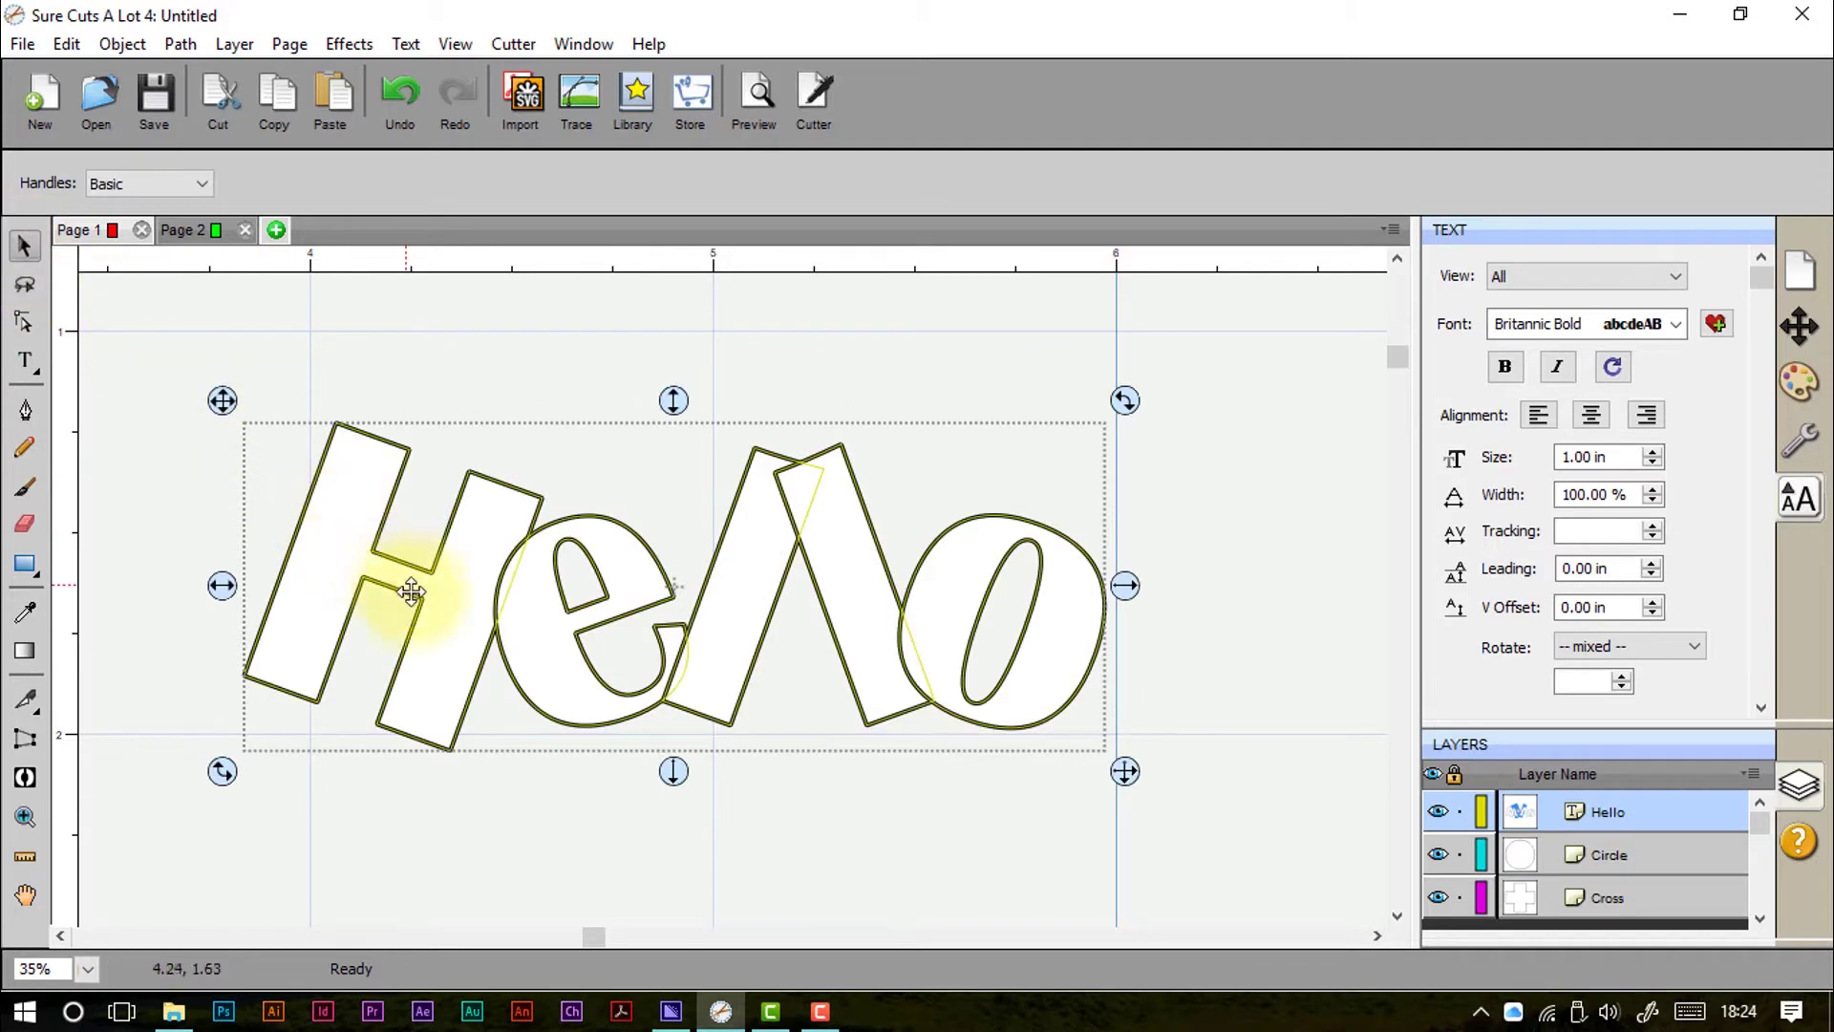
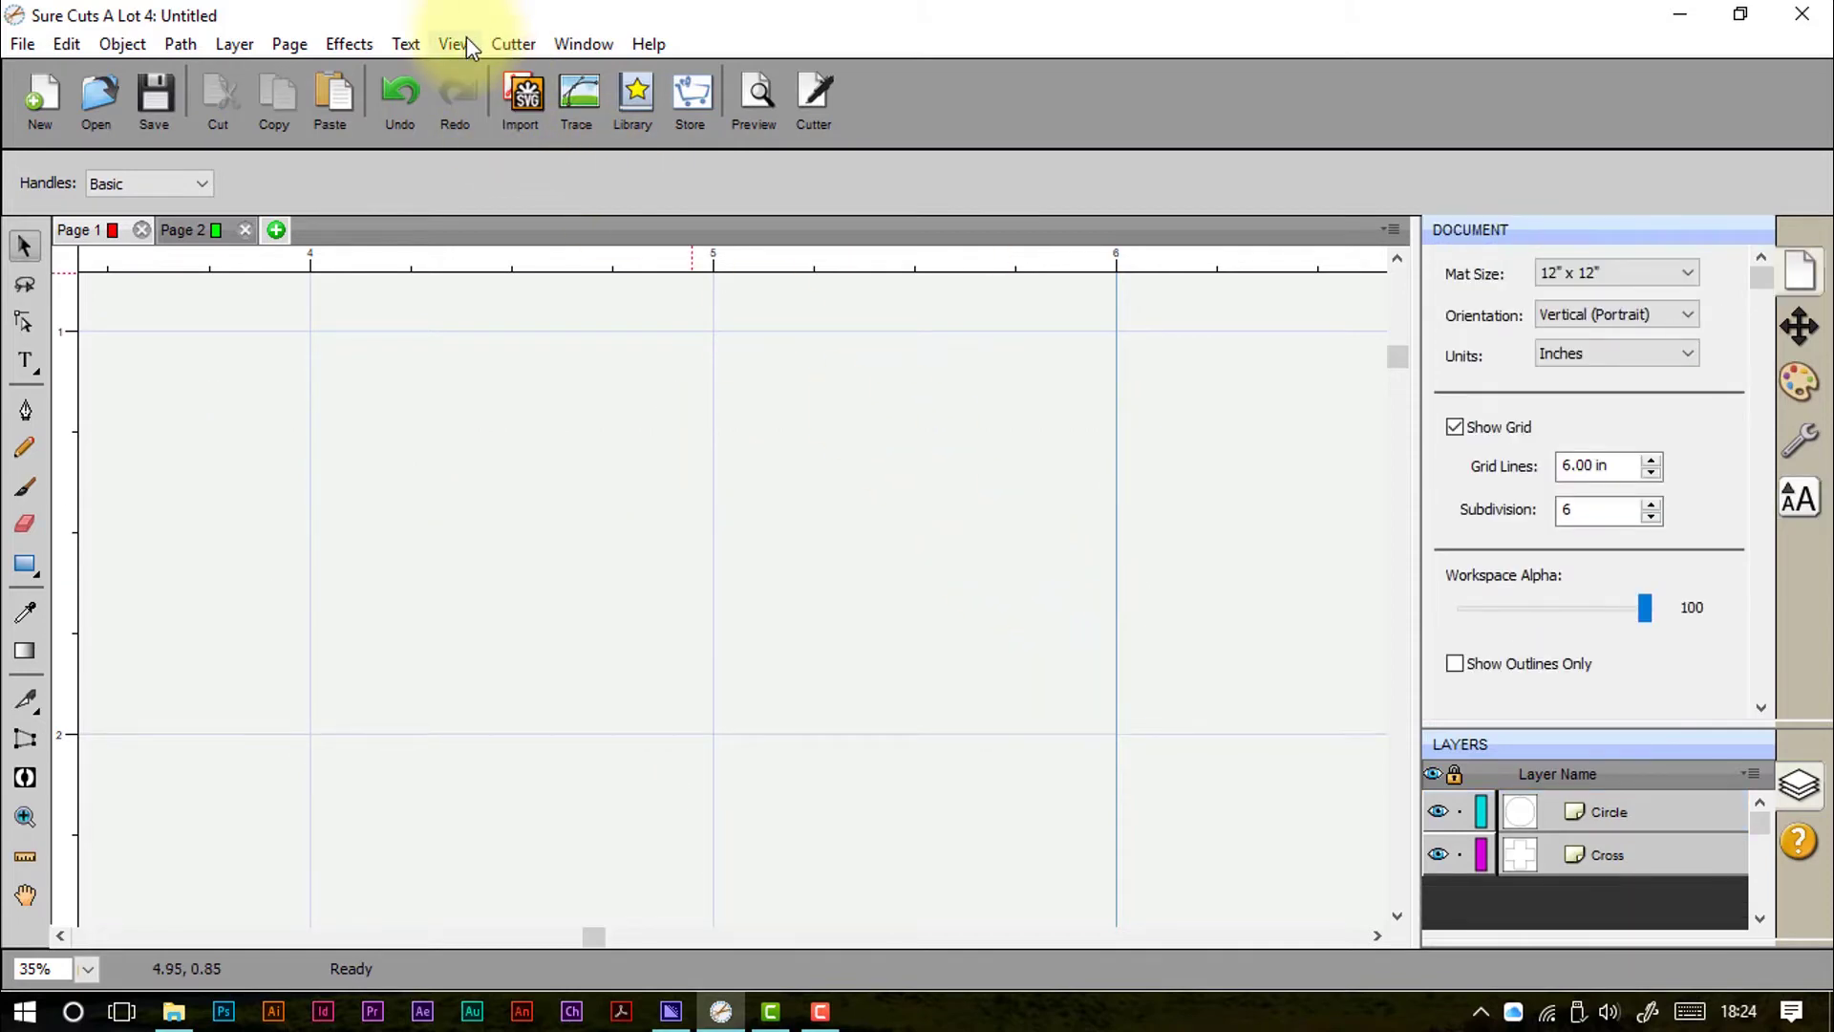
left_click(516, 198)
left_click_drag(25, 360, 260, 384)
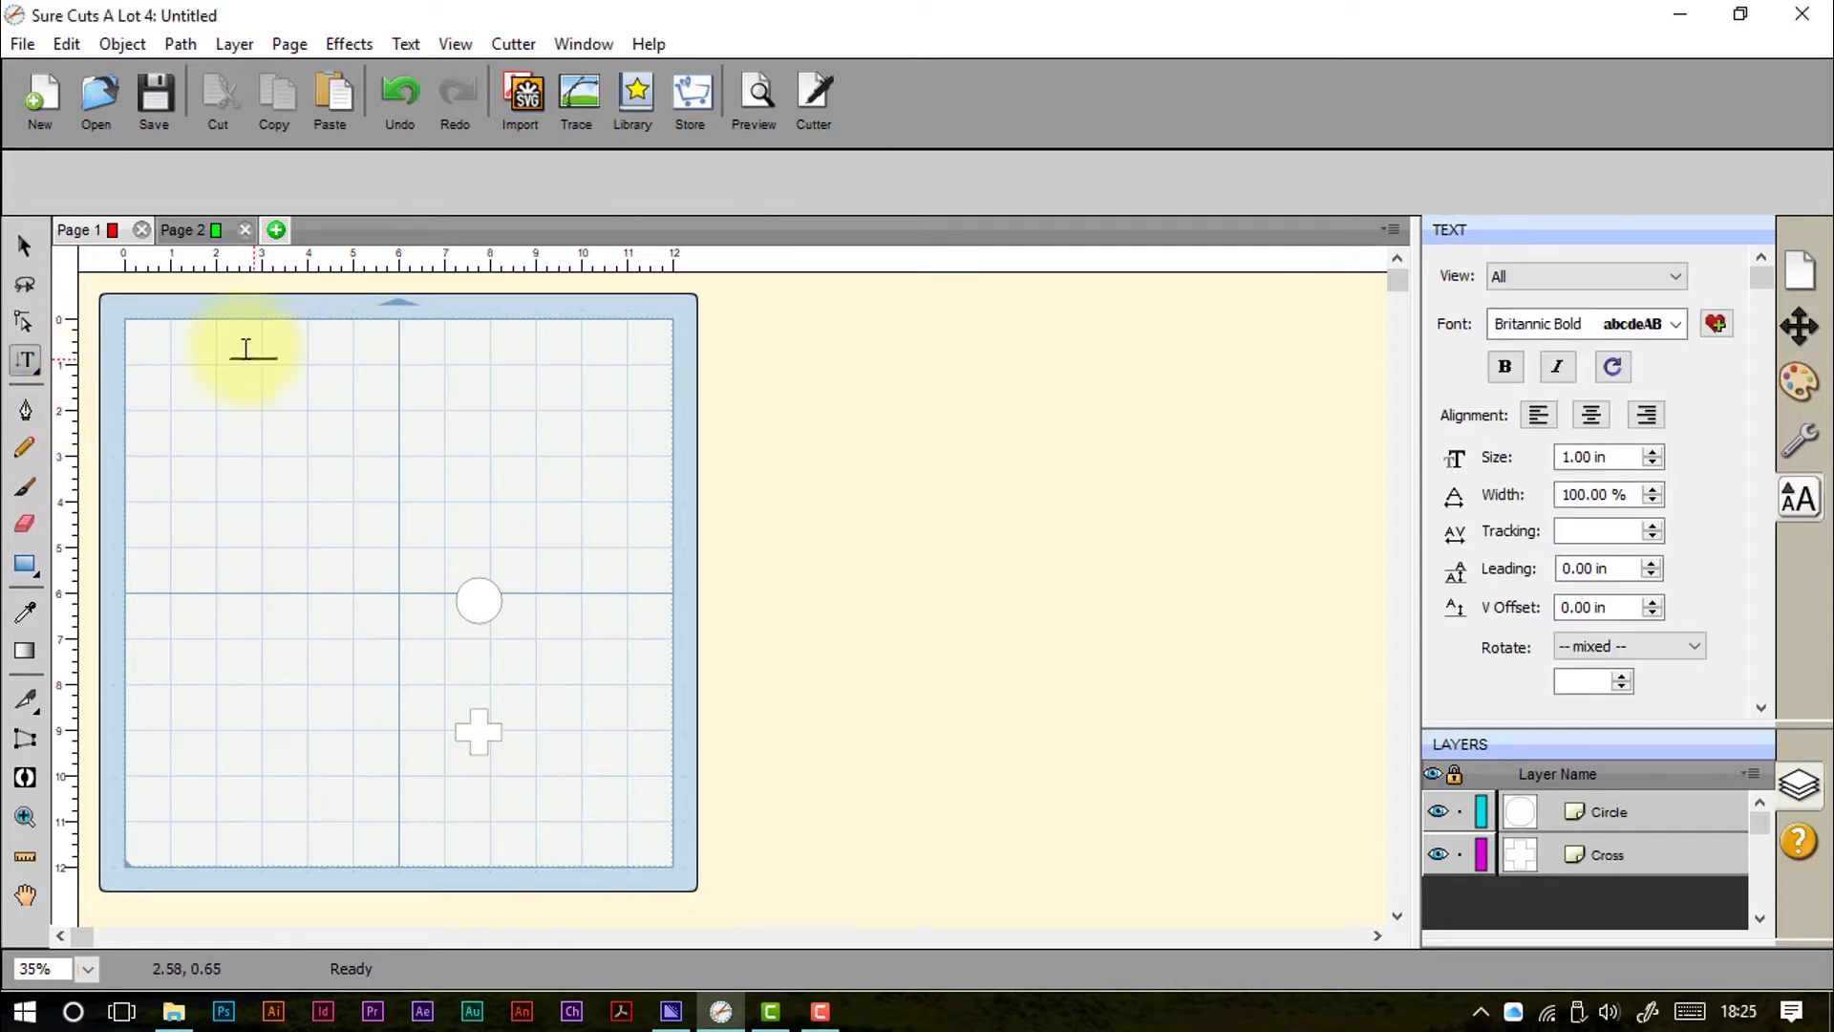
type("Hello")
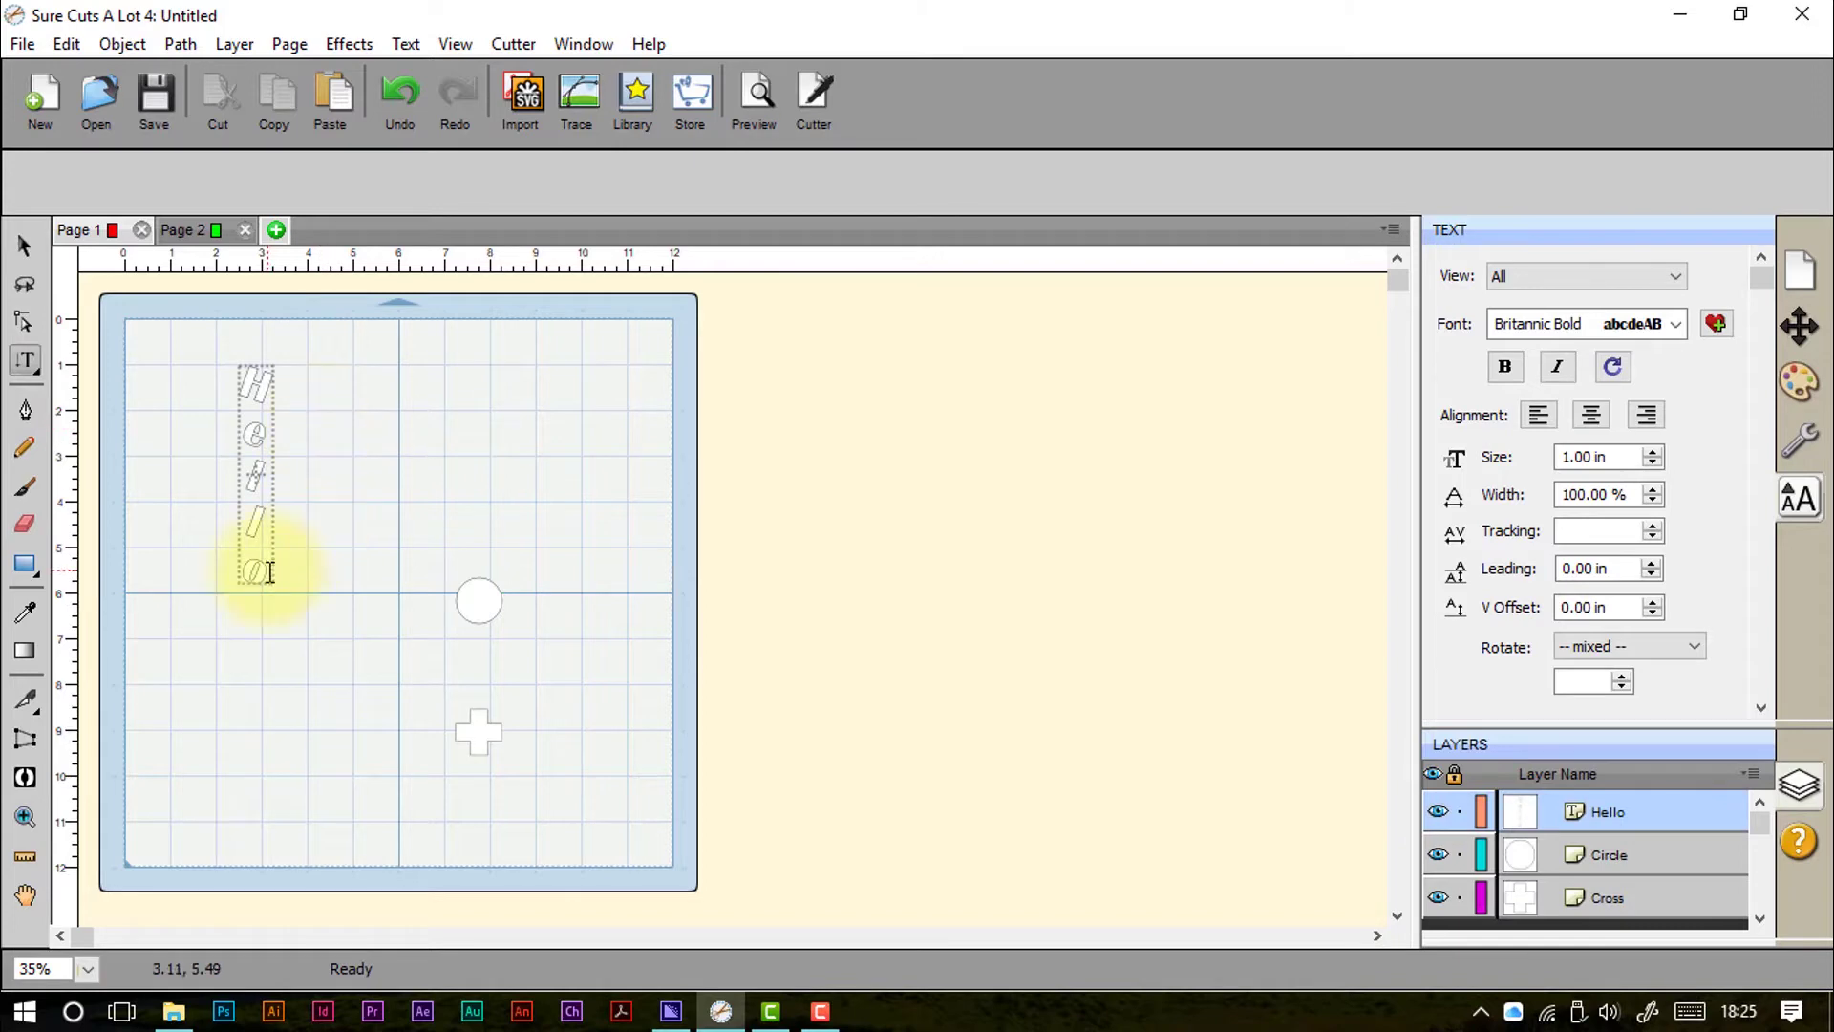
Step: Select all letters of the vertical Hello text and set their rotation to 0
left_click_drag(254, 573, 62, 348)
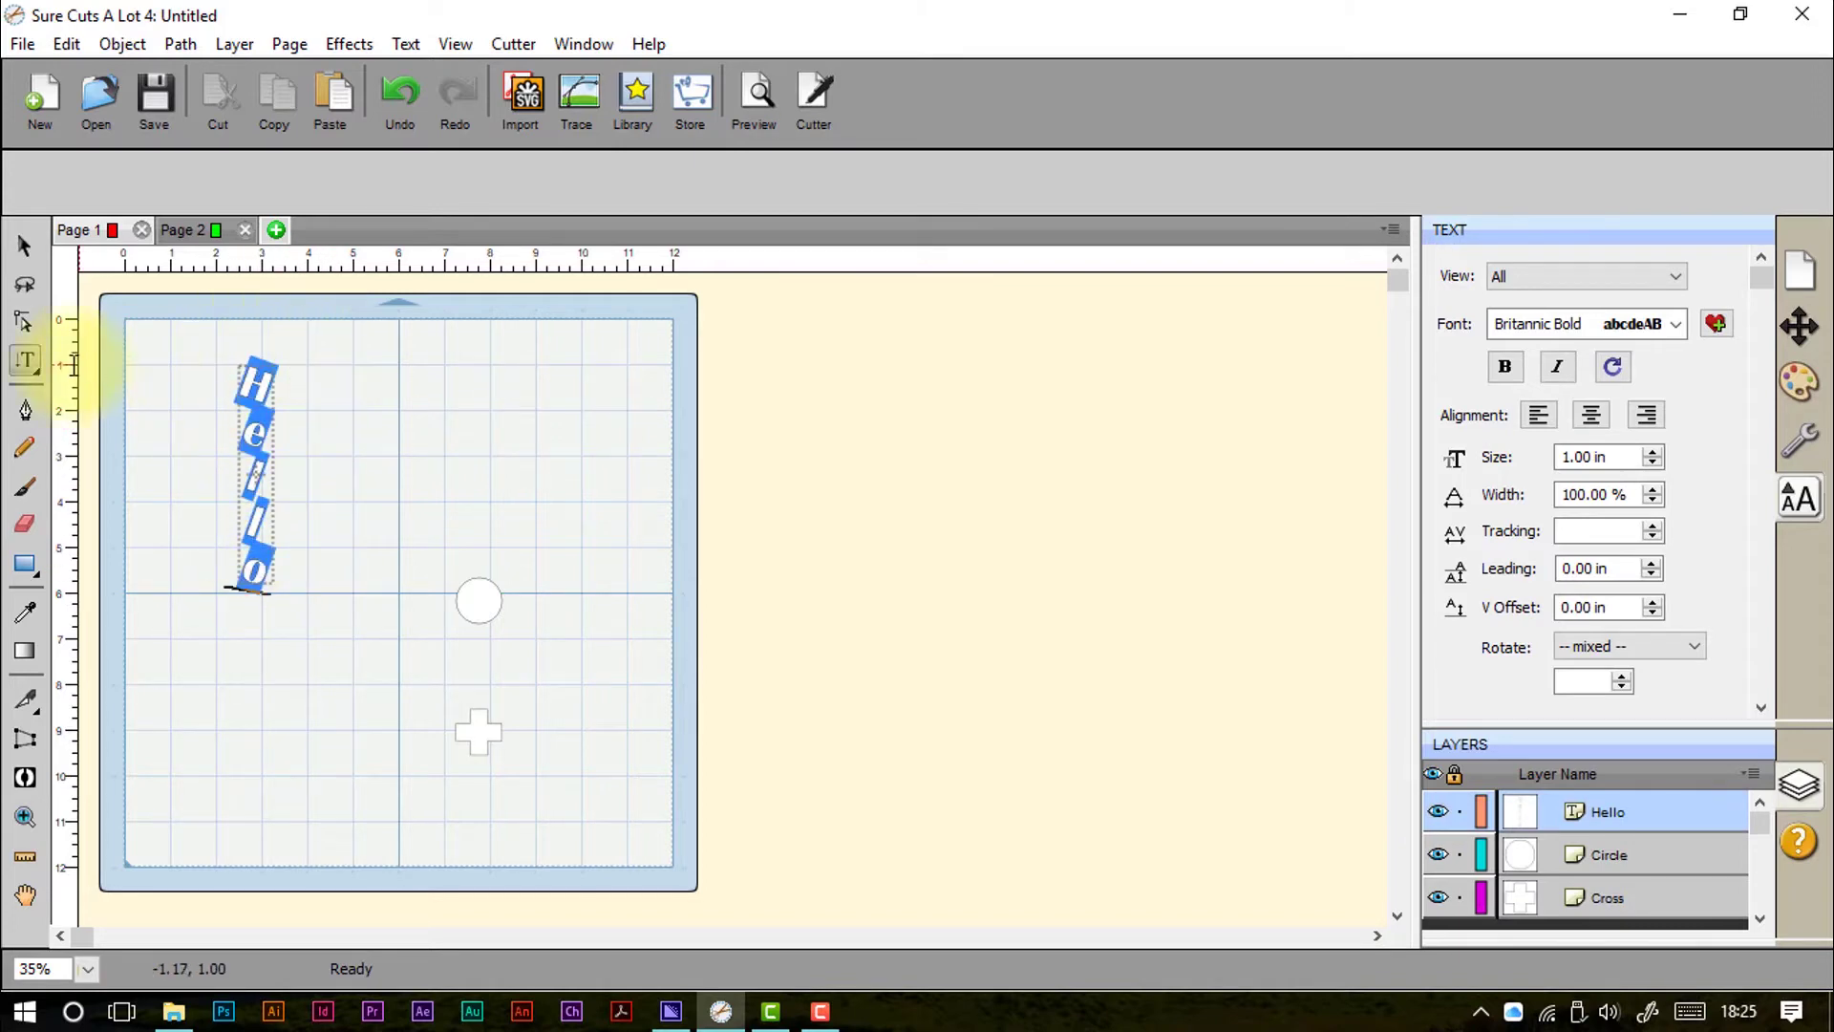
left_click(1622, 686)
left_click(1622, 686)
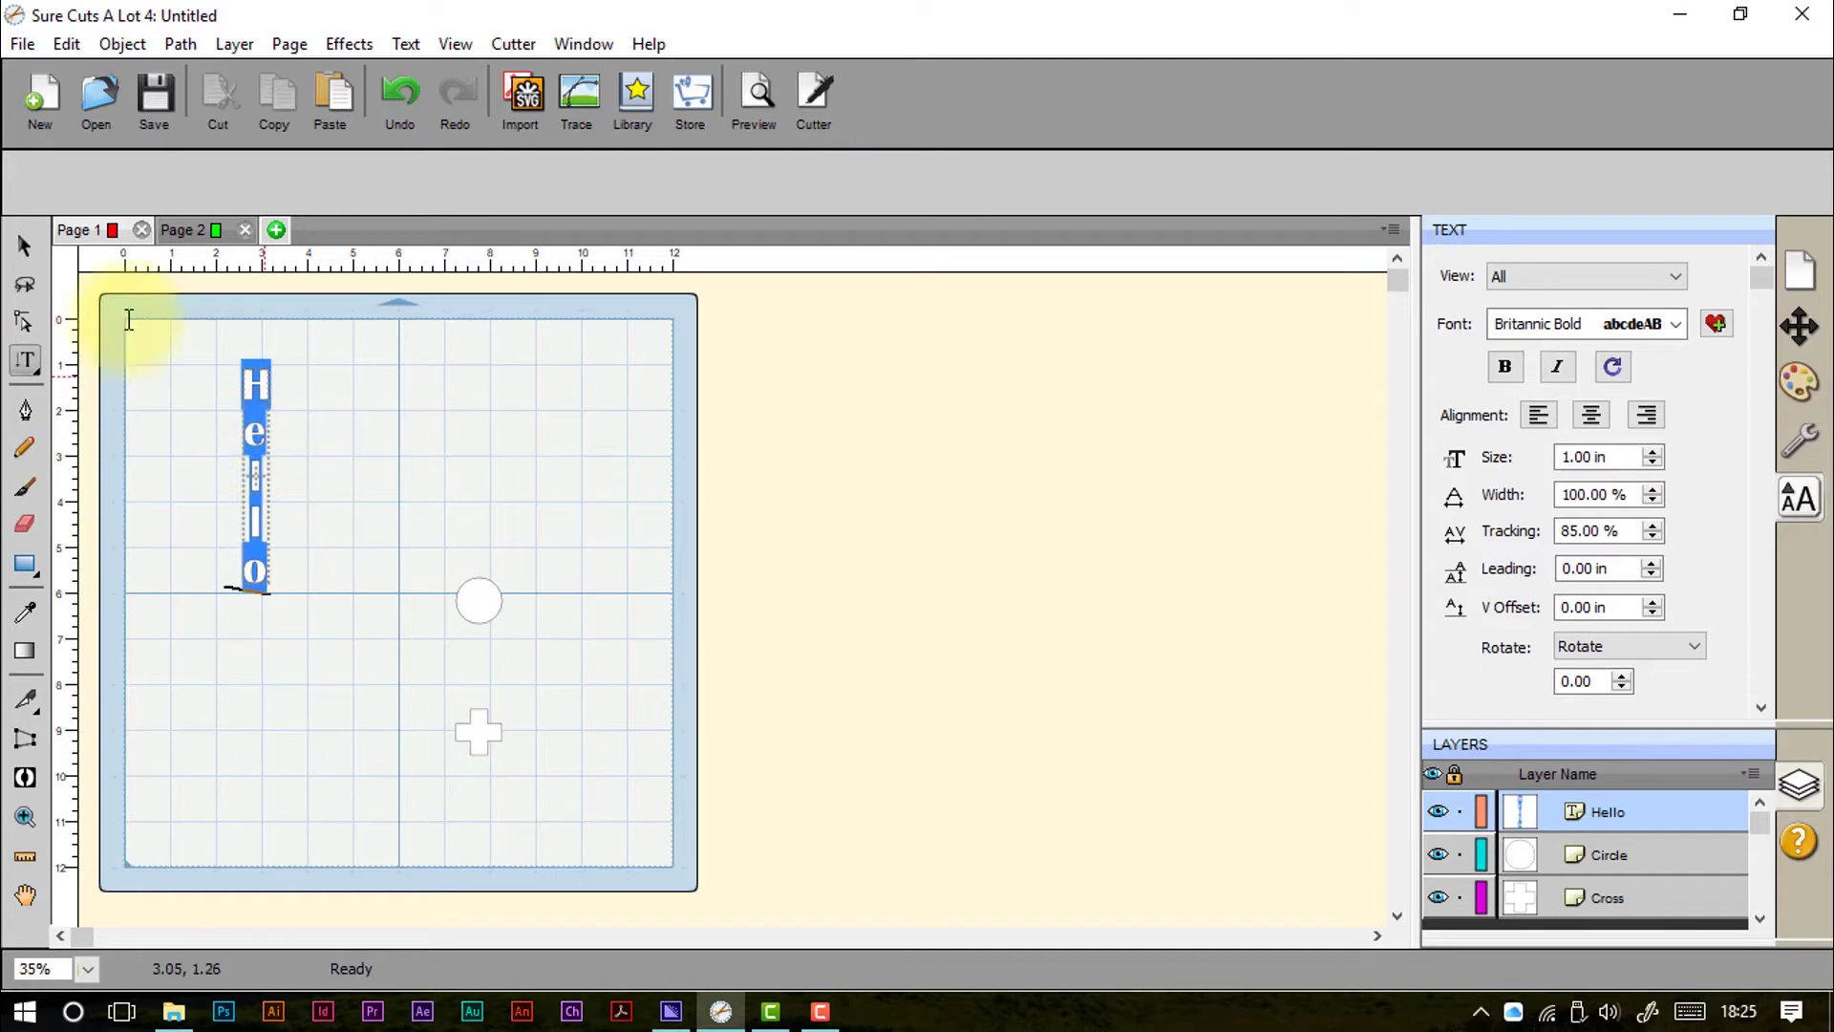
Step: Try tighter and looser tracking on the vertical Hello text and set it to 100%
left_click(447, 45)
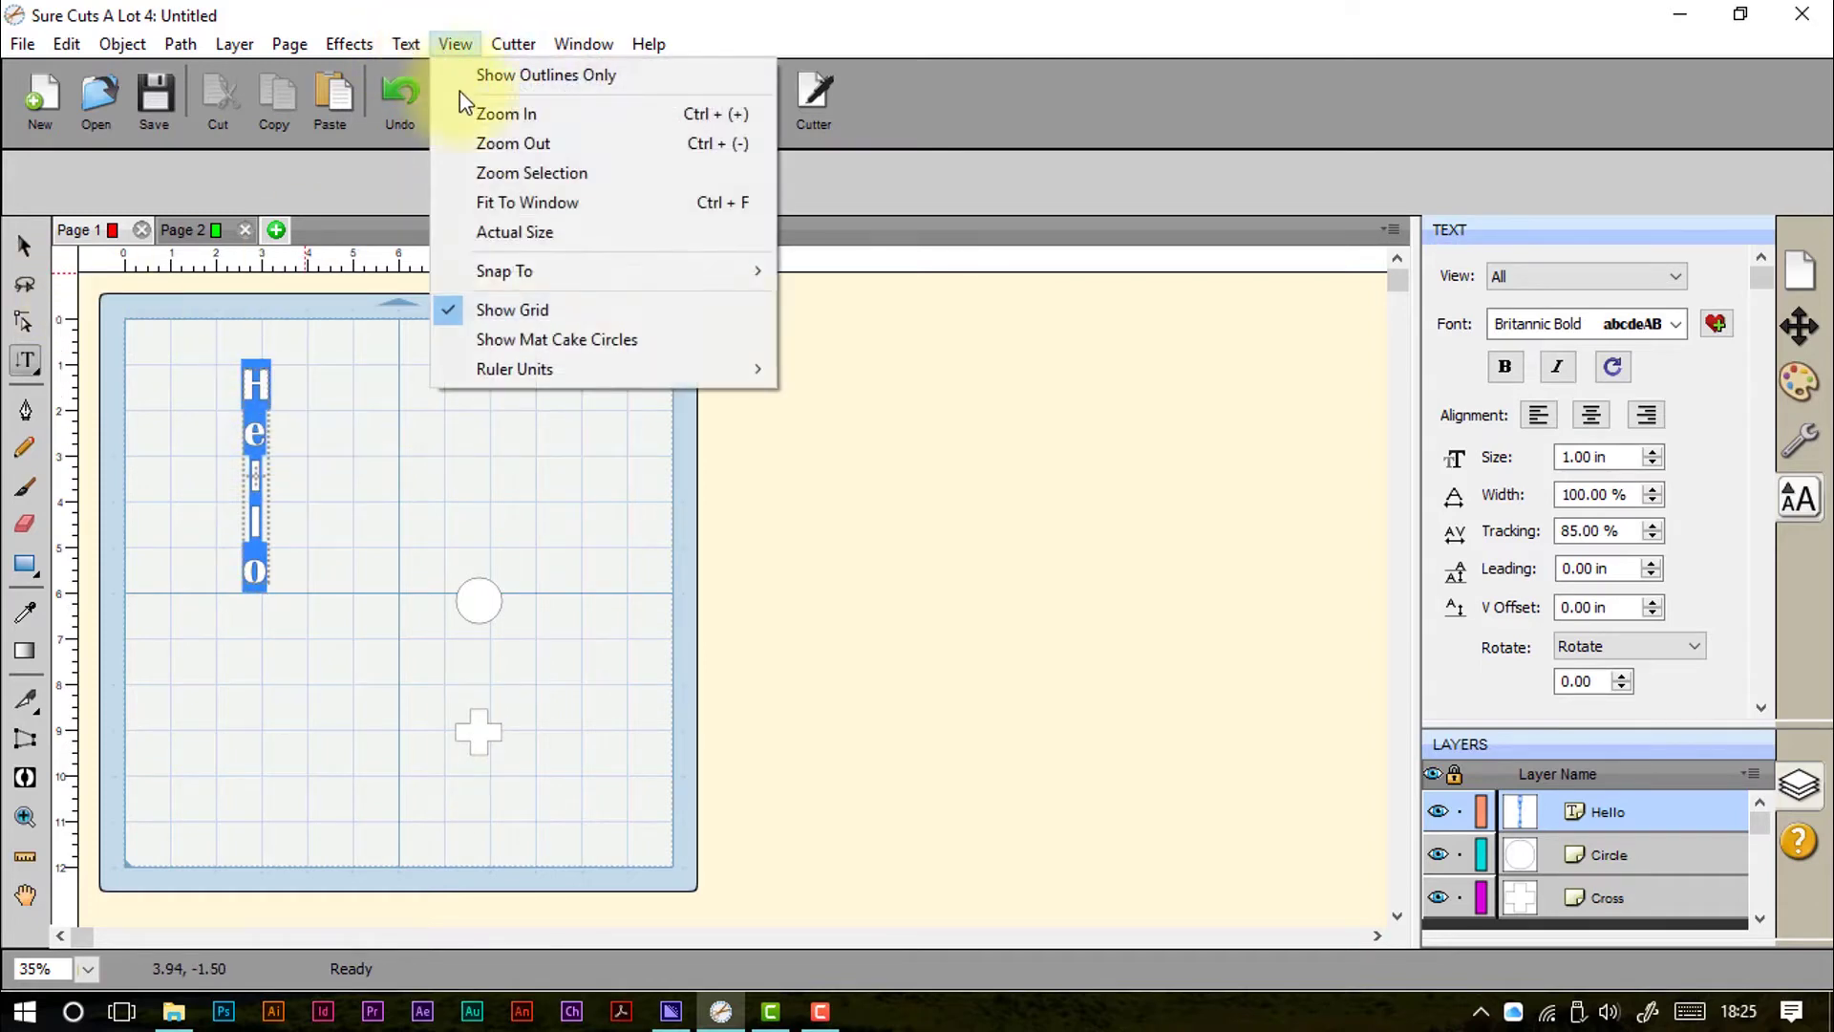
left_click(509, 175)
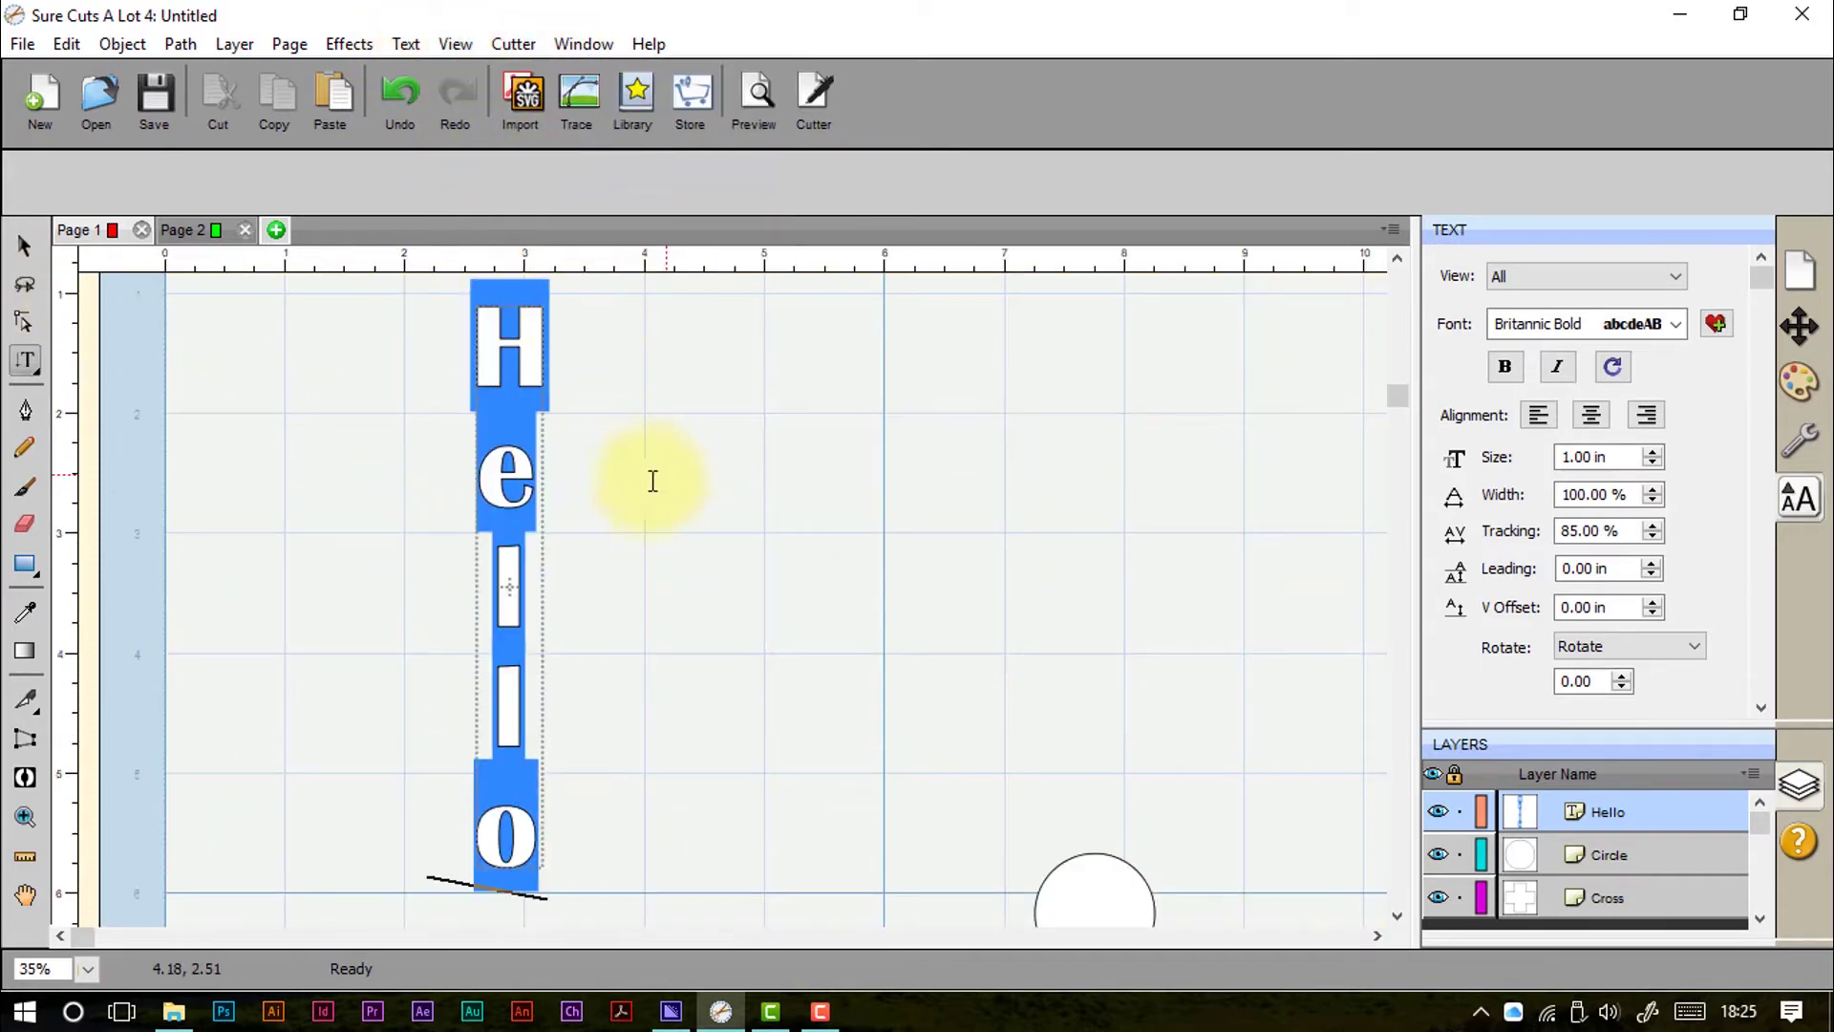
left_click(1653, 537)
left_click(1652, 536)
left_click(1653, 537)
left_click(1653, 537)
left_click(1653, 537)
left_click(1652, 537)
left_click(1652, 537)
left_click(1652, 526)
left_click(1652, 526)
left_click(1652, 527)
left_click(1652, 526)
left_click(1653, 526)
left_click(1652, 526)
left_click(1653, 526)
left_click(1652, 527)
left_click(1653, 526)
left_click(1652, 526)
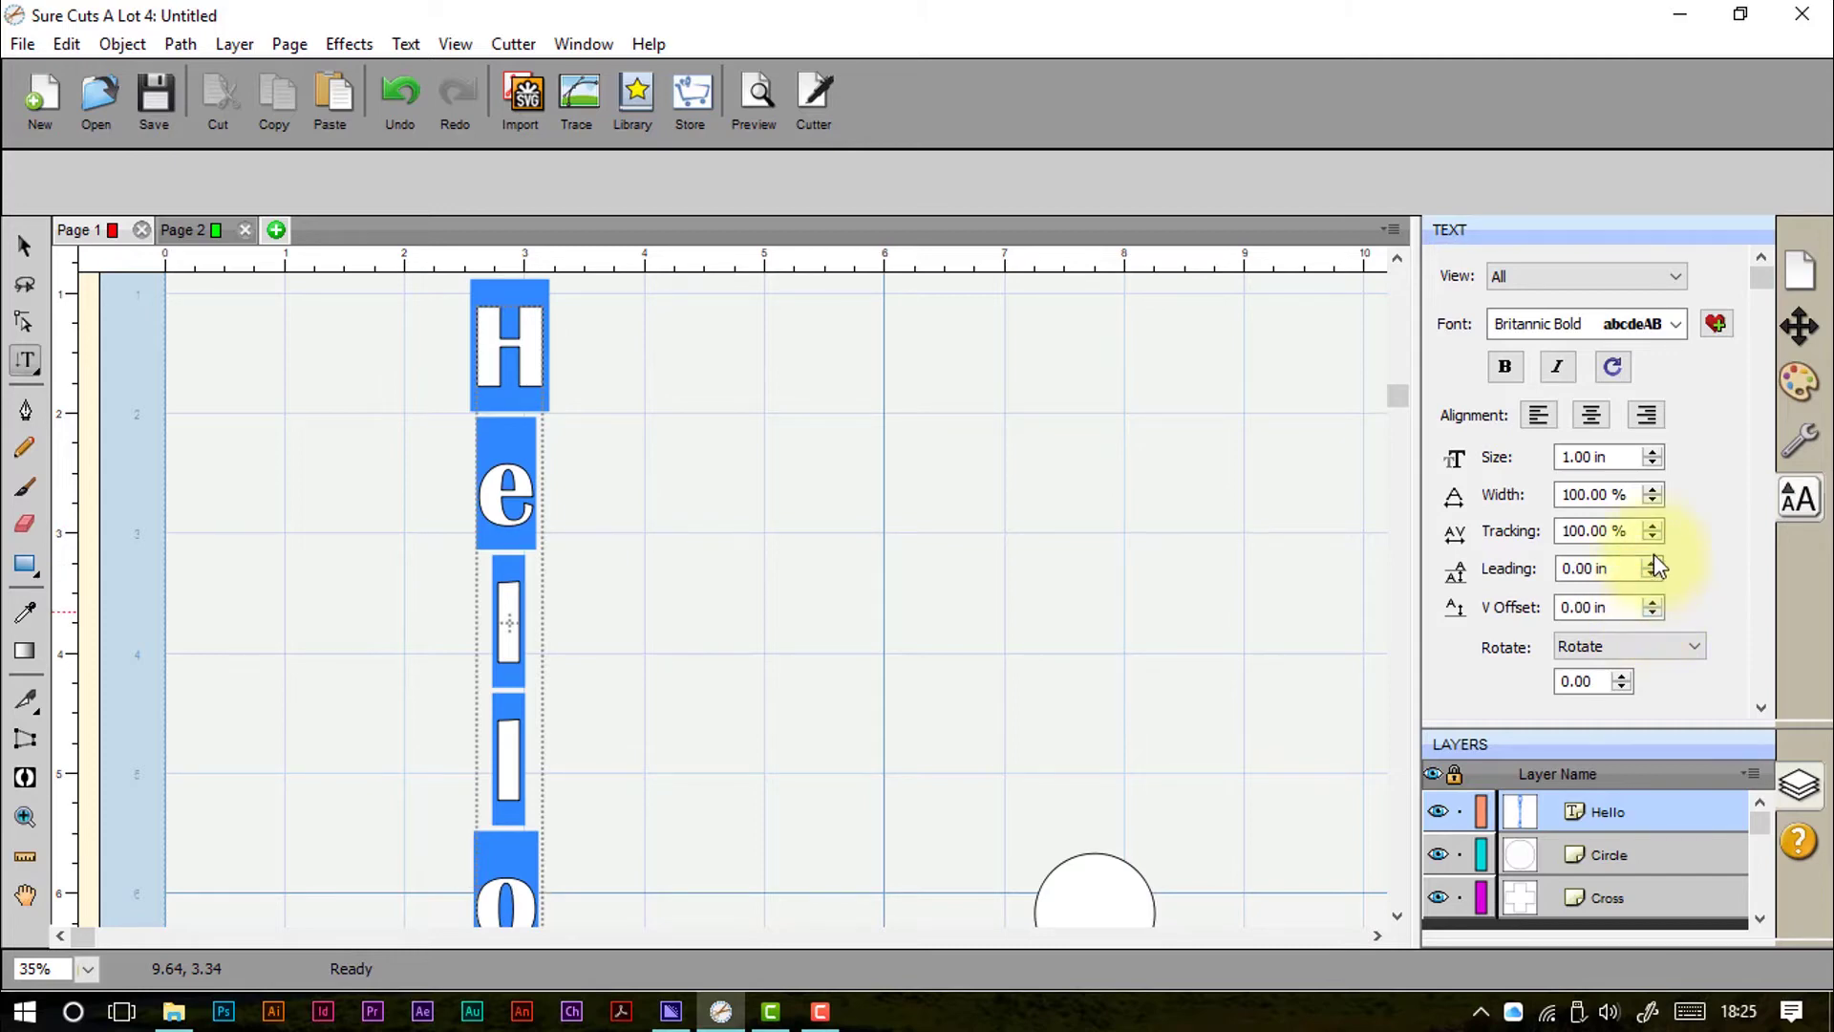
Step: Widen the letters of the vertical Hello text and return their width to 100%
left_click(1652, 489)
left_click(1652, 489)
left_click(1653, 489)
left_click(1652, 489)
left_click(1652, 489)
left_click(1652, 489)
left_click(1652, 489)
left_click(1652, 489)
left_click(1652, 489)
left_click(1651, 502)
left_click(1651, 502)
left_click(1651, 501)
left_click(1651, 501)
left_click(1651, 502)
left_click(1651, 502)
left_click(1651, 501)
left_click(1651, 501)
left_click(1651, 501)
left_click(1650, 501)
left_click(1650, 501)
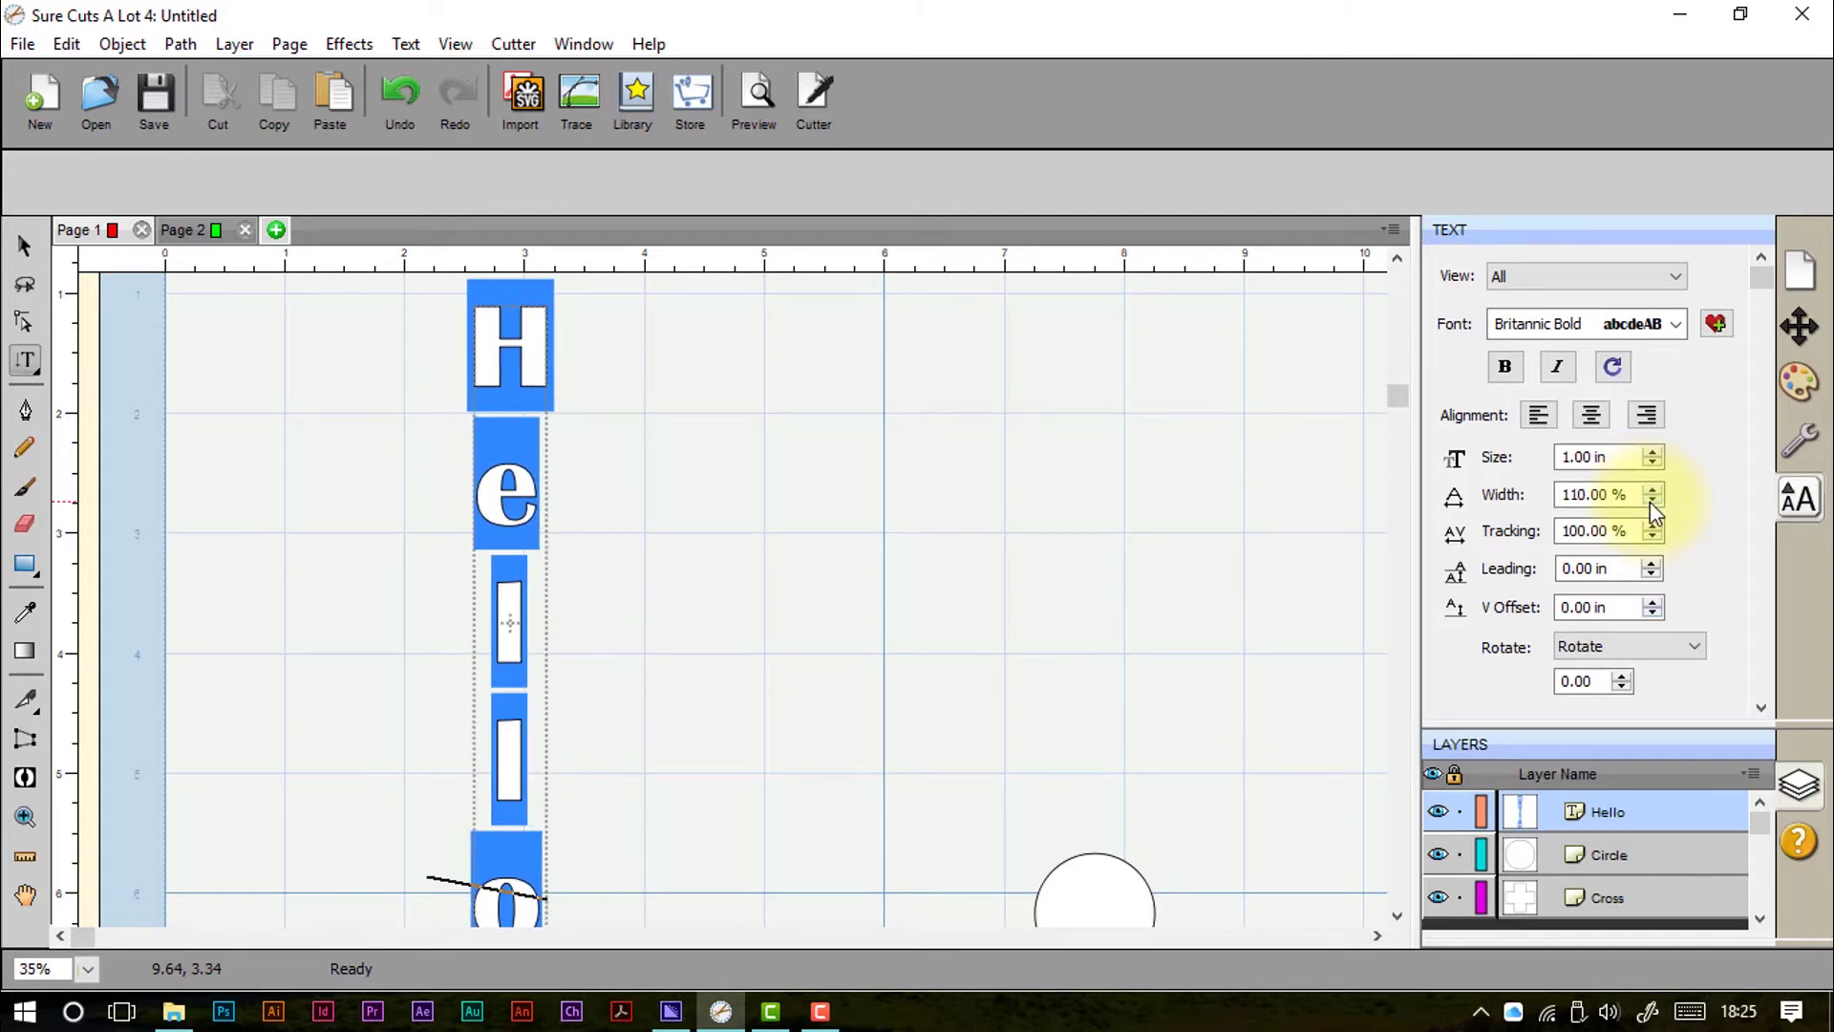
Step: Try sizes of 1.20 in and 0.90 in on the vertical Hello text and return it to 1.00 in
left_click(1653, 452)
left_click(1652, 452)
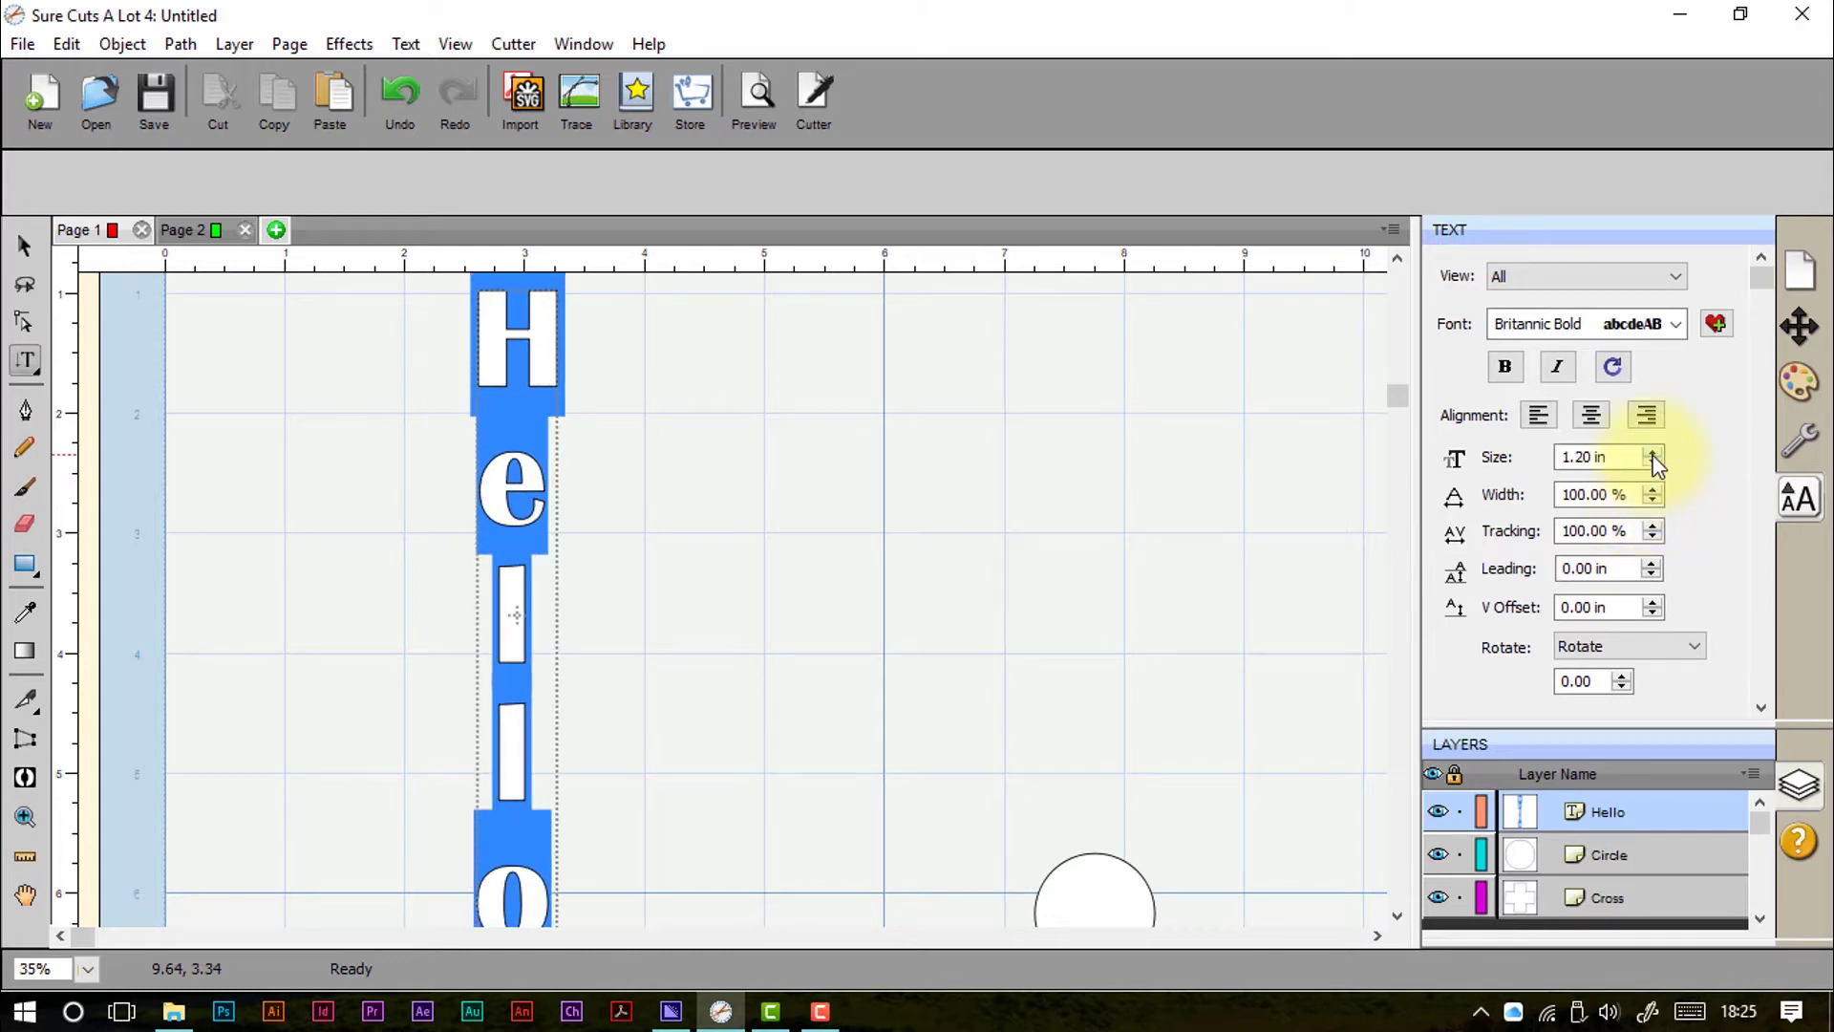
left_click(1652, 463)
left_click(1652, 464)
left_click(1652, 463)
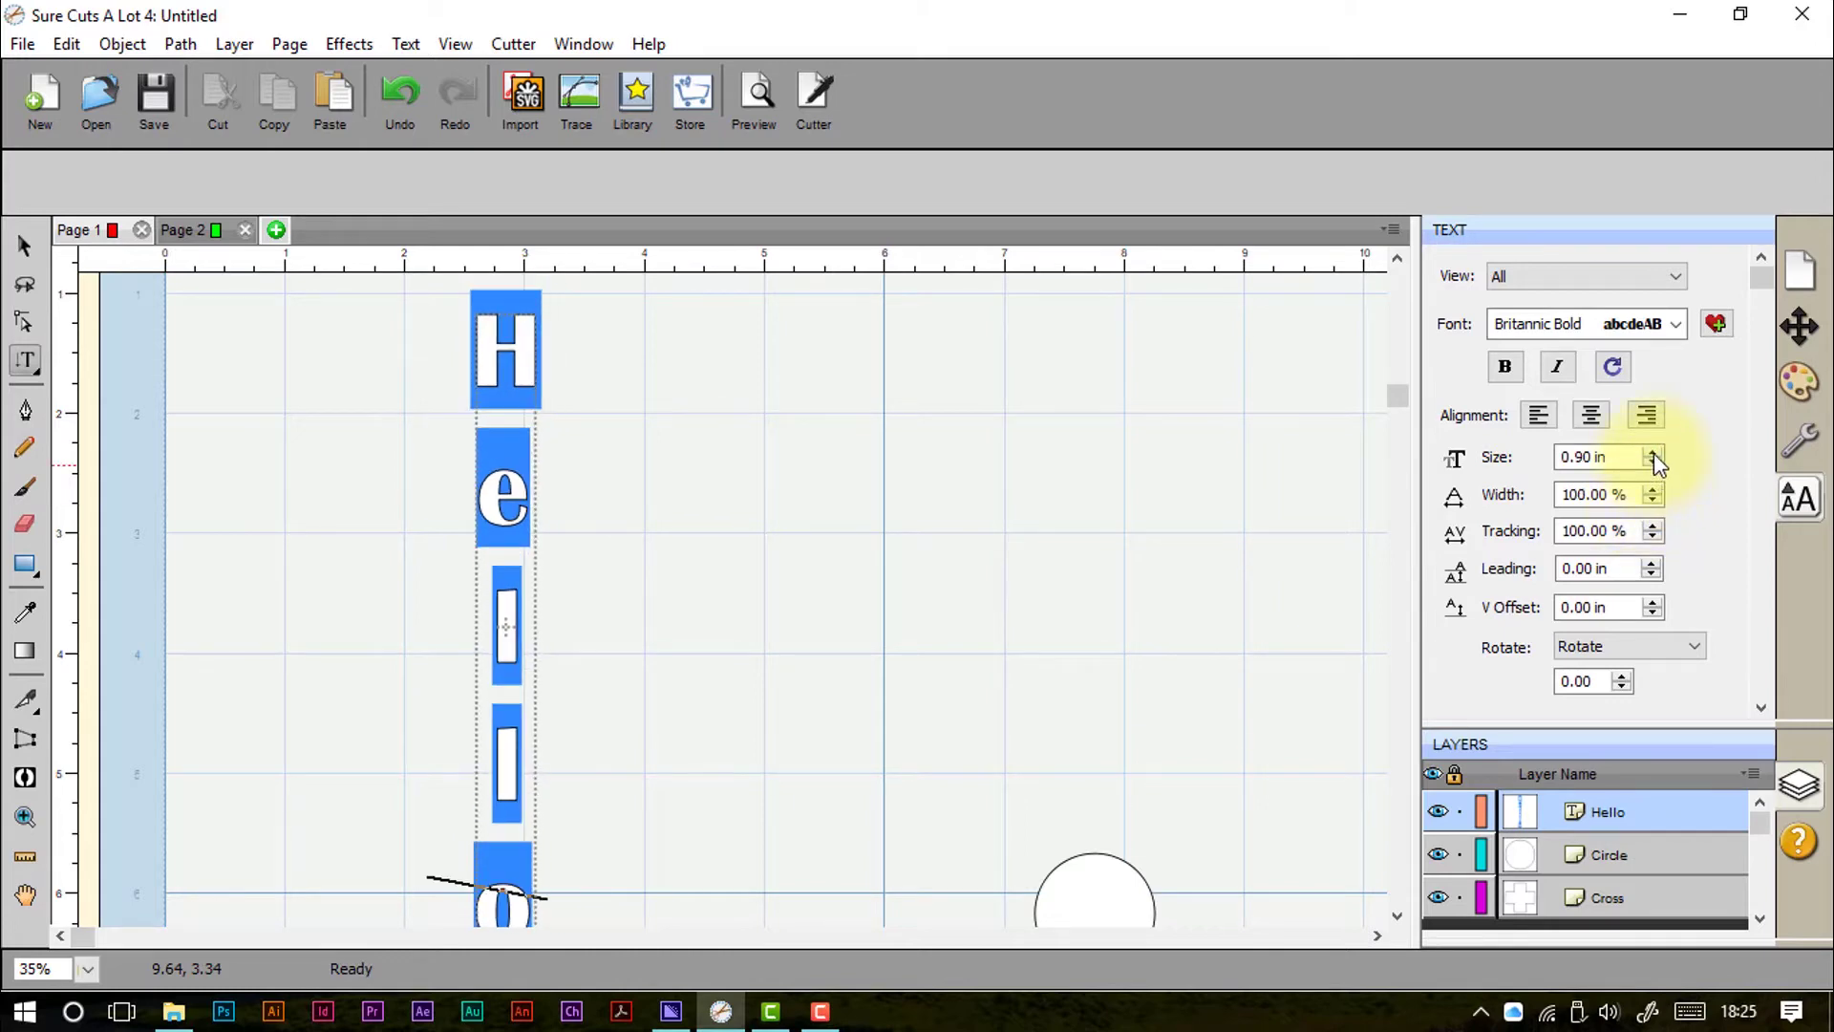
left_click(1653, 452)
Step: Try centre alignment on the vertical Hello text and set it to left alignment
left_click(1590, 418)
left_click(1539, 416)
left_click(1588, 418)
left_click(1535, 417)
Step: Delete the vertical Hello text from the mat
left_click(513, 322)
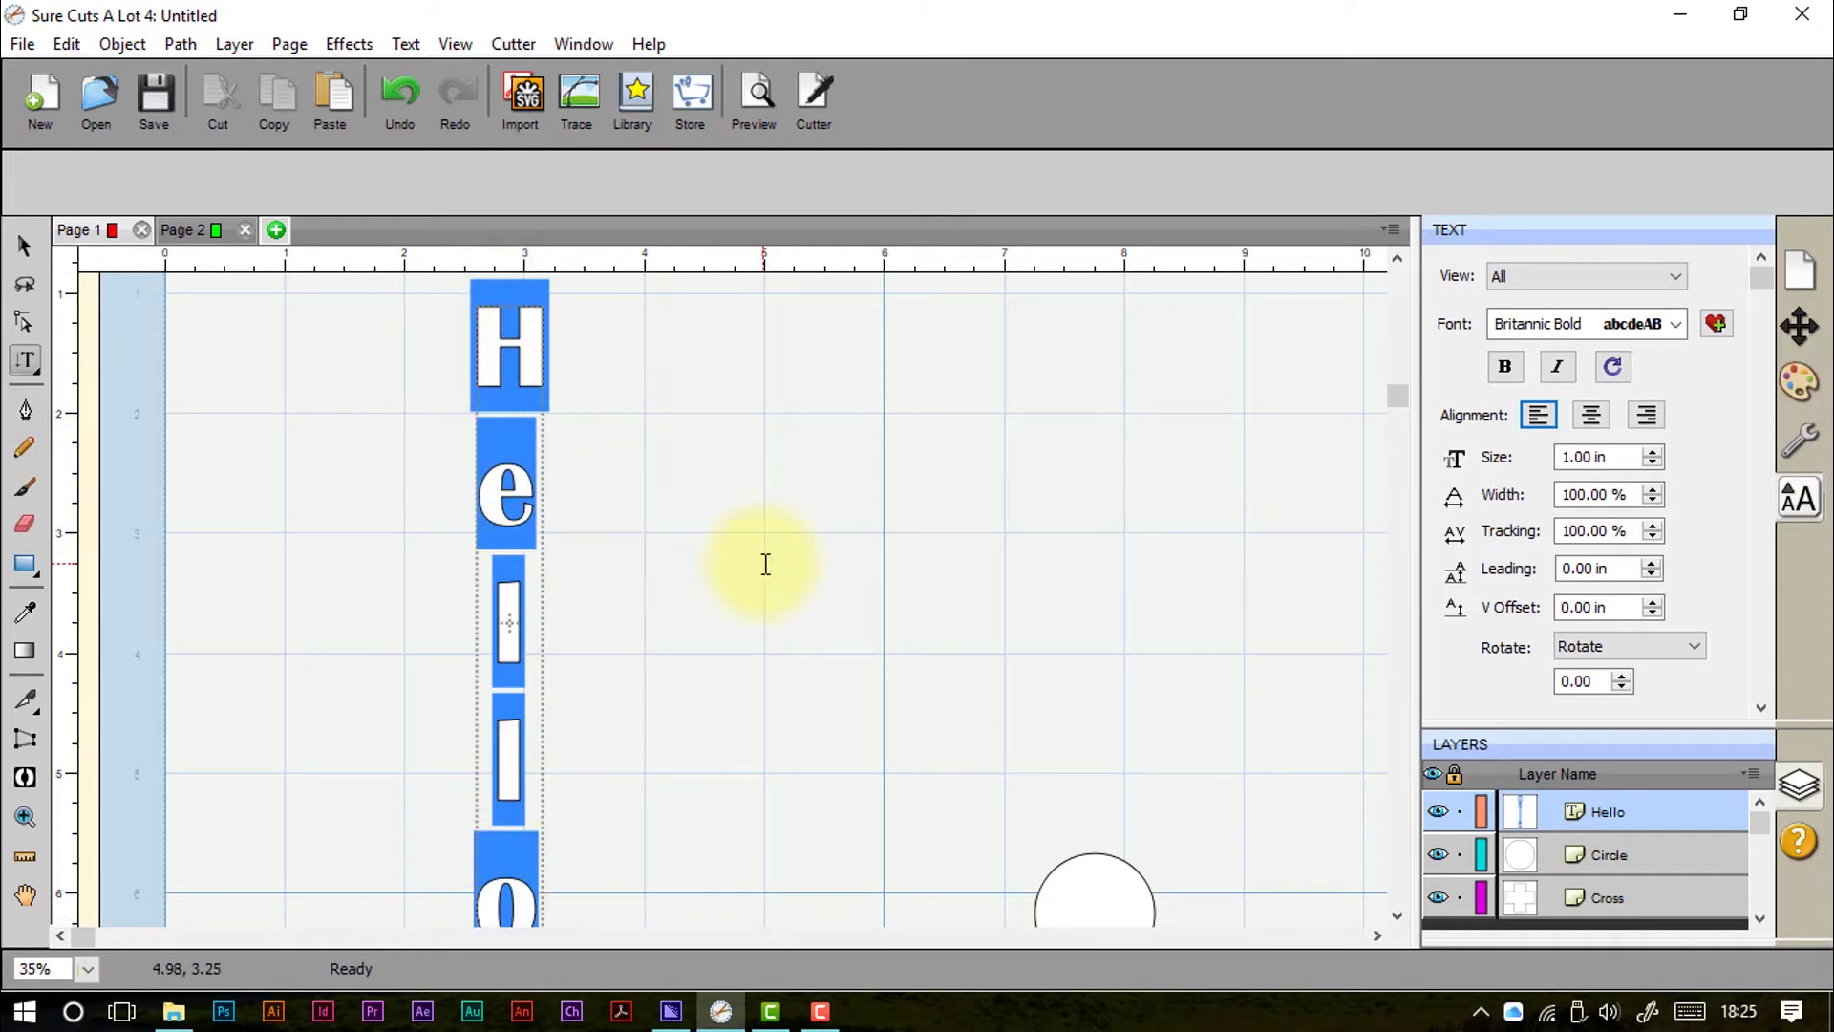
left_click(24, 247)
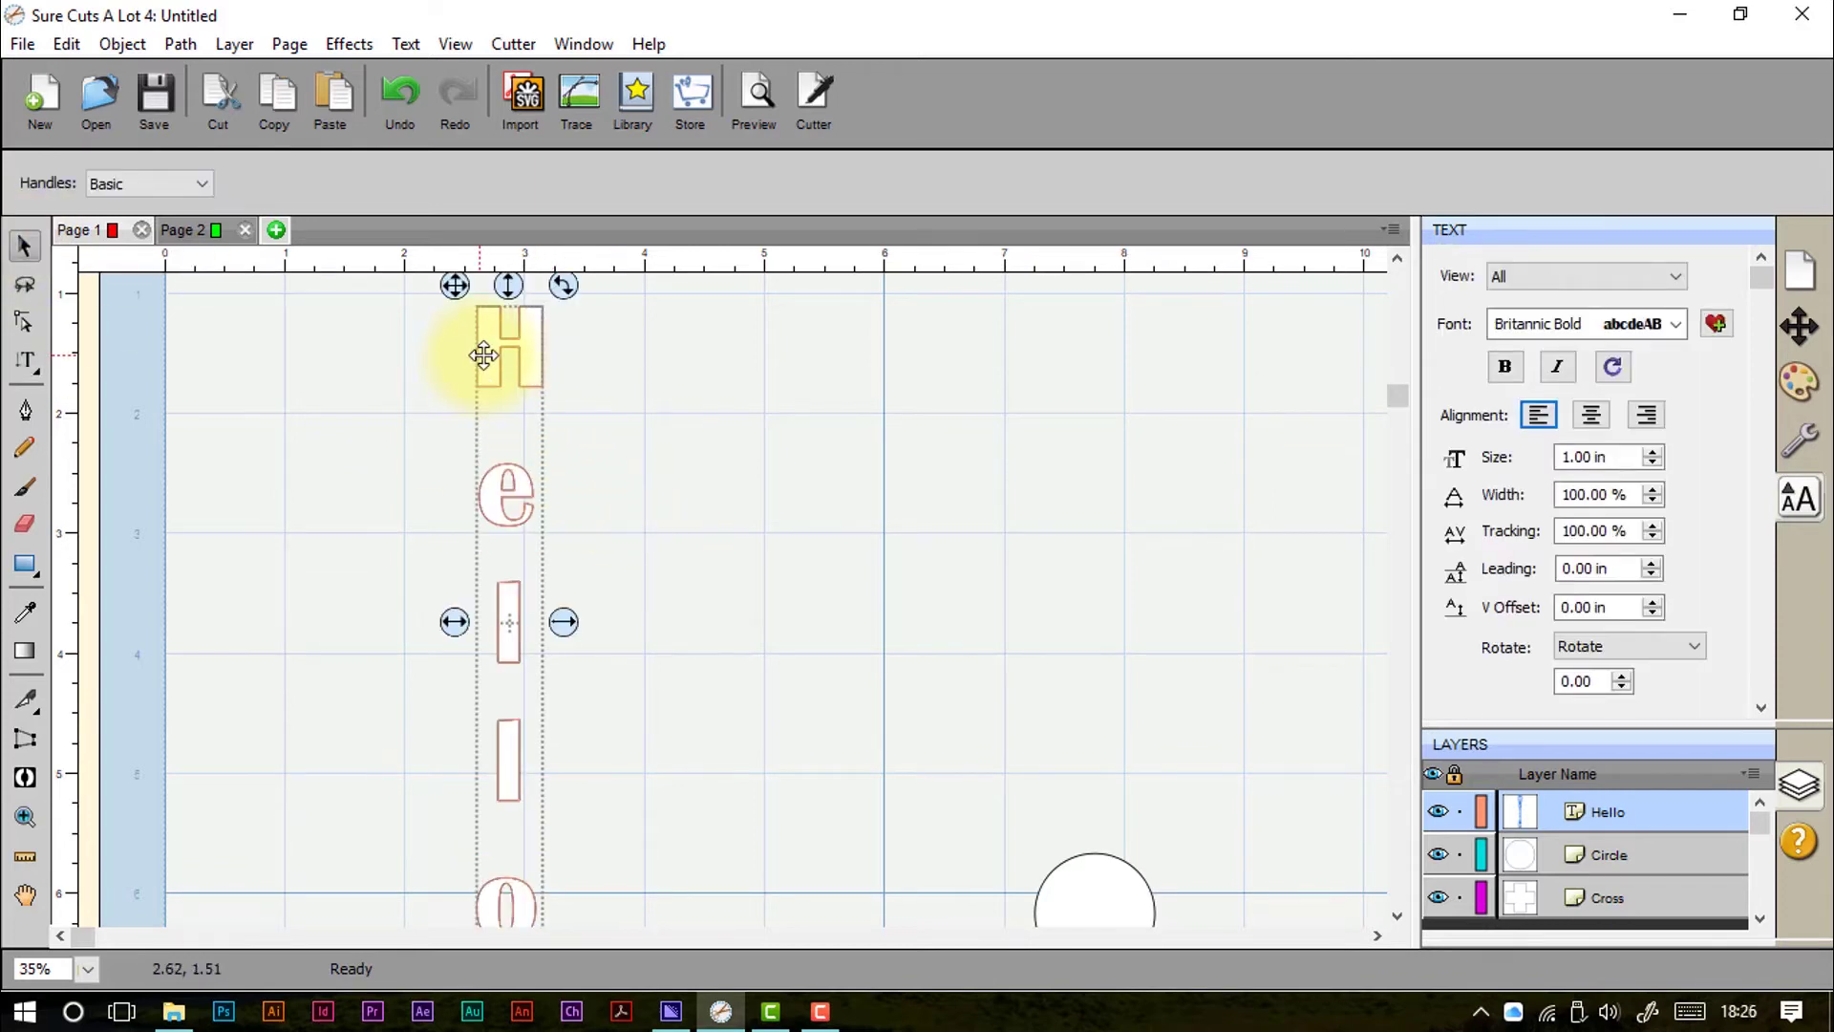
key("Delete")
Step: Move the circle to the upper part of the mat and enlarge it to about 3.2 in across
left_click(1119, 909)
left_click_drag(1118, 910, 657, 594)
left_click_drag(716, 680, 955, 902)
left_click_drag(847, 756, 784, 655)
Step: Use the text-on-path tool to write "hello from around the" along the outside of the circle
left_click(27, 367)
left_click_drag(26, 372, 94, 422)
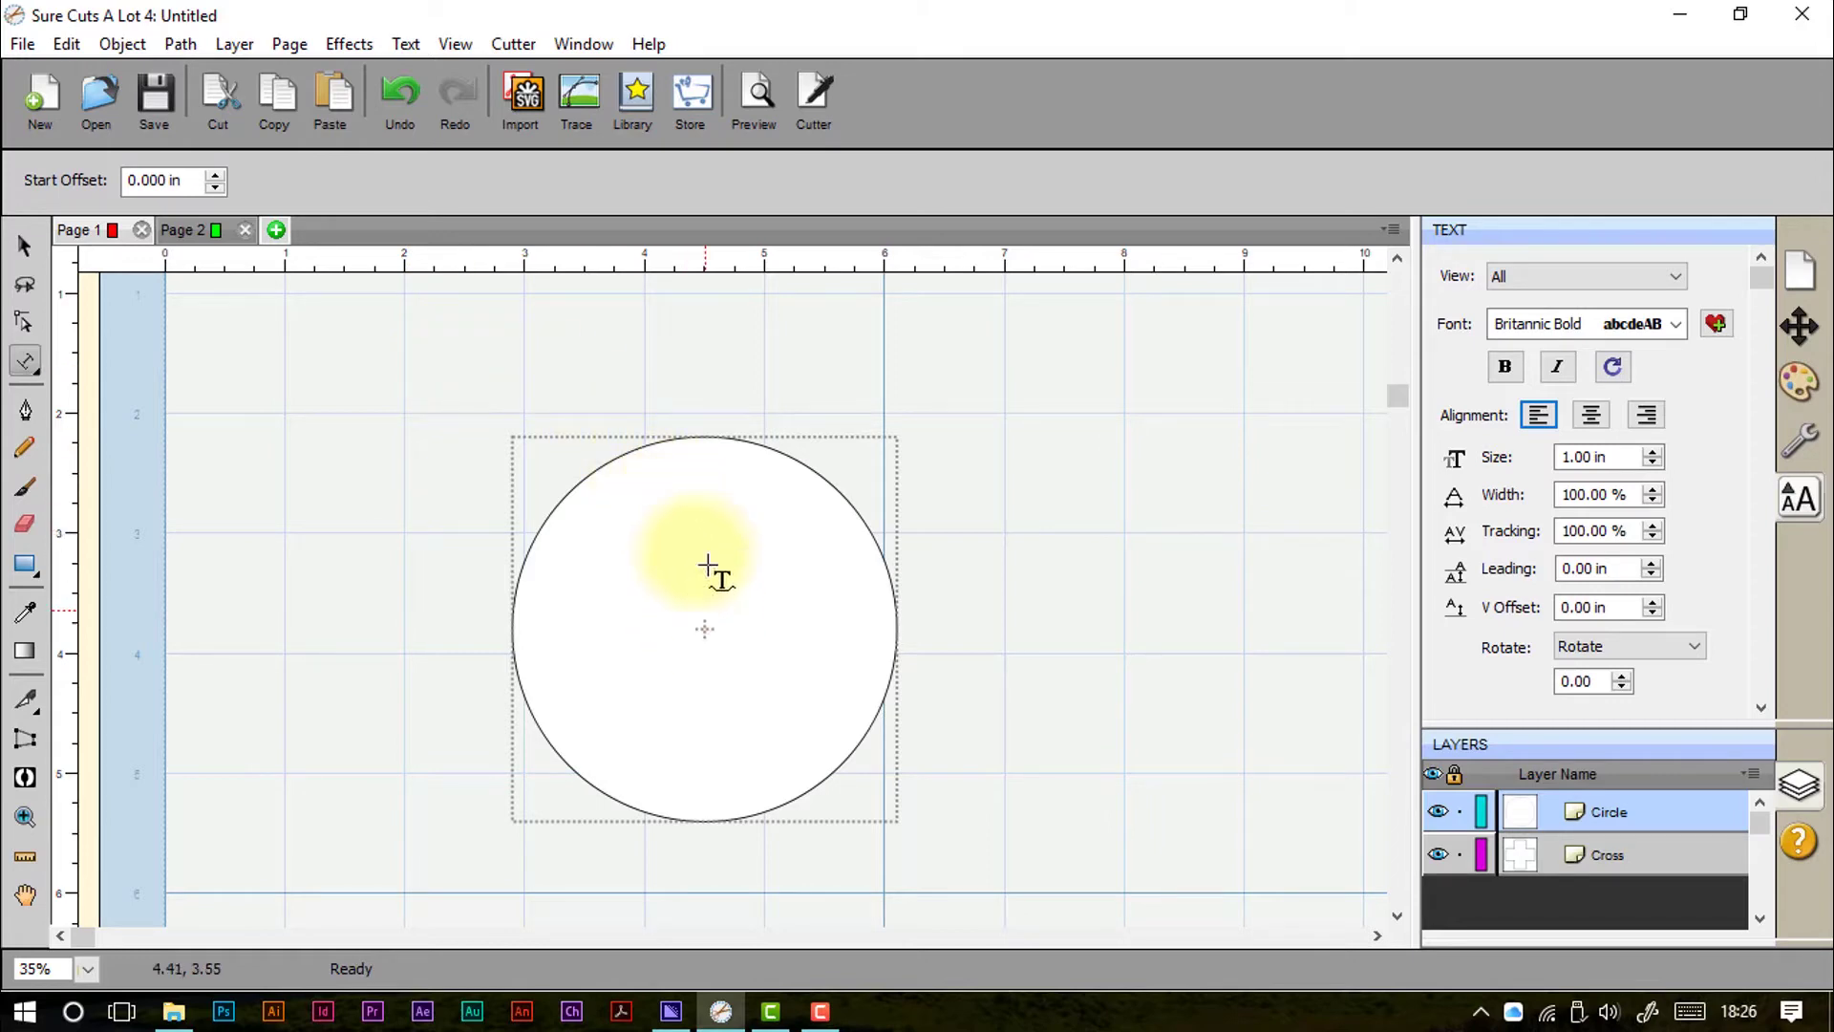
left_click(704, 448)
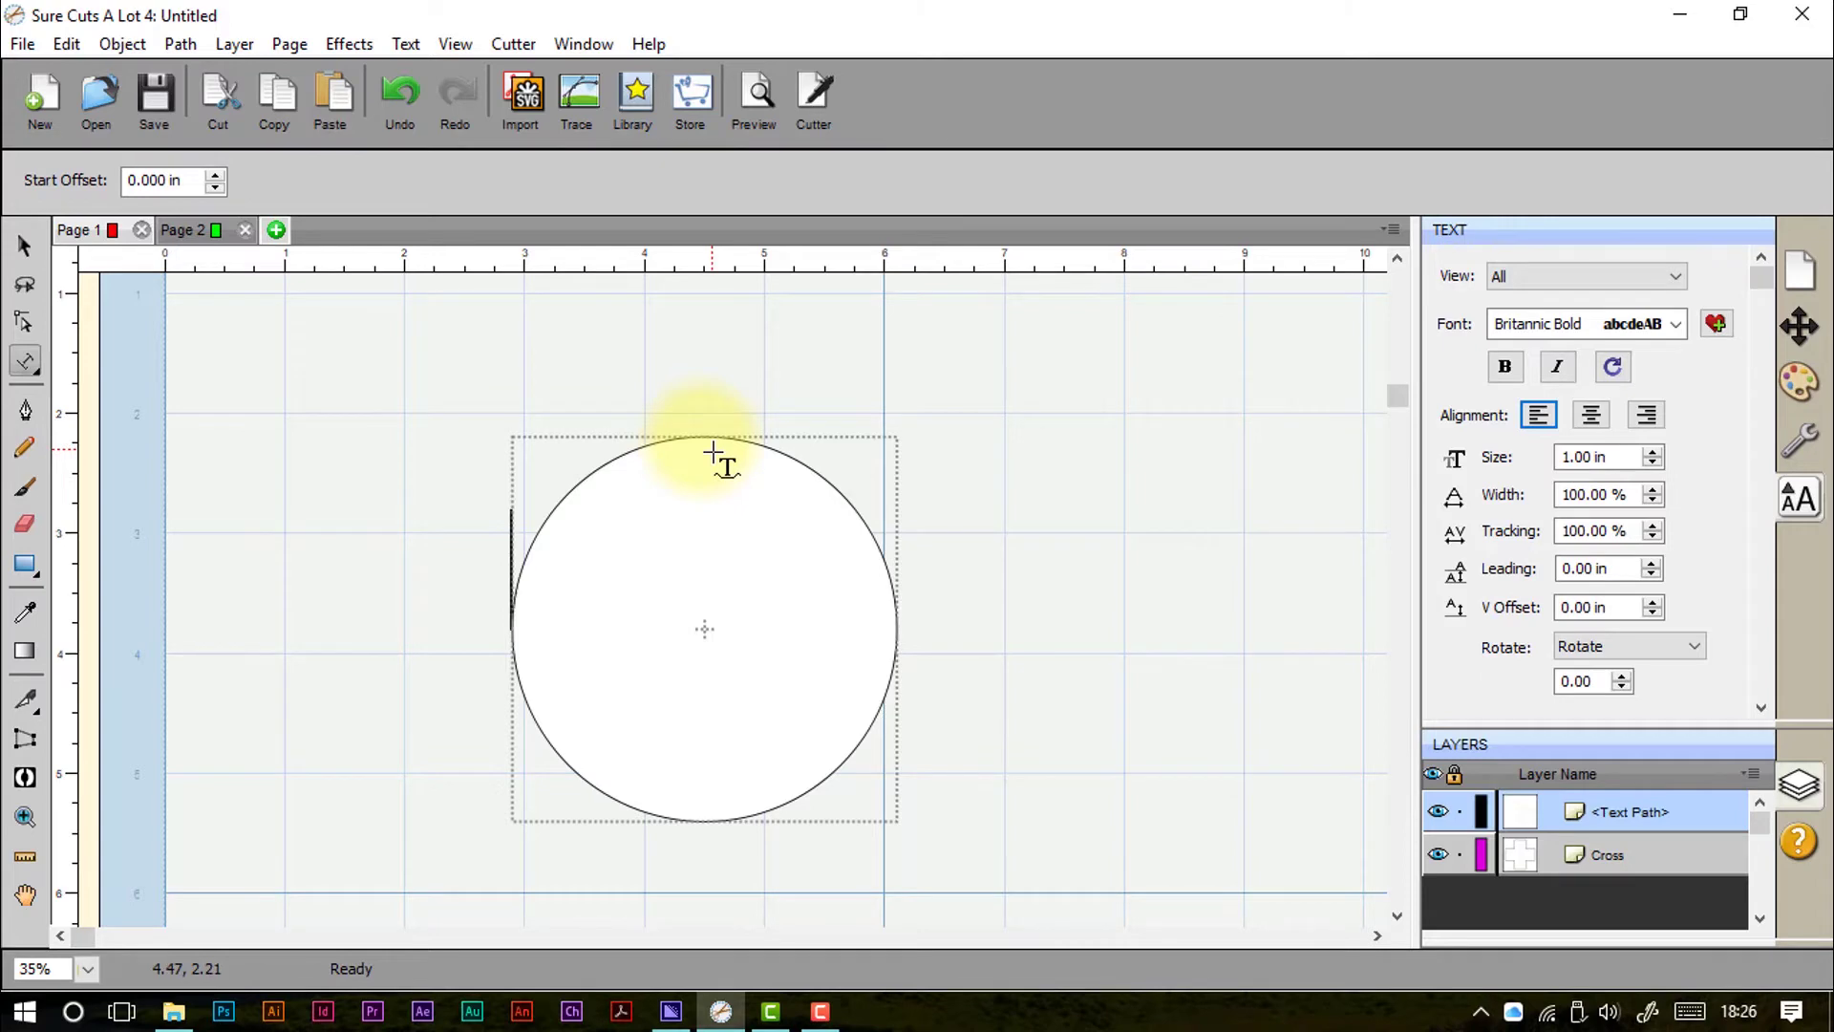
type("hello")
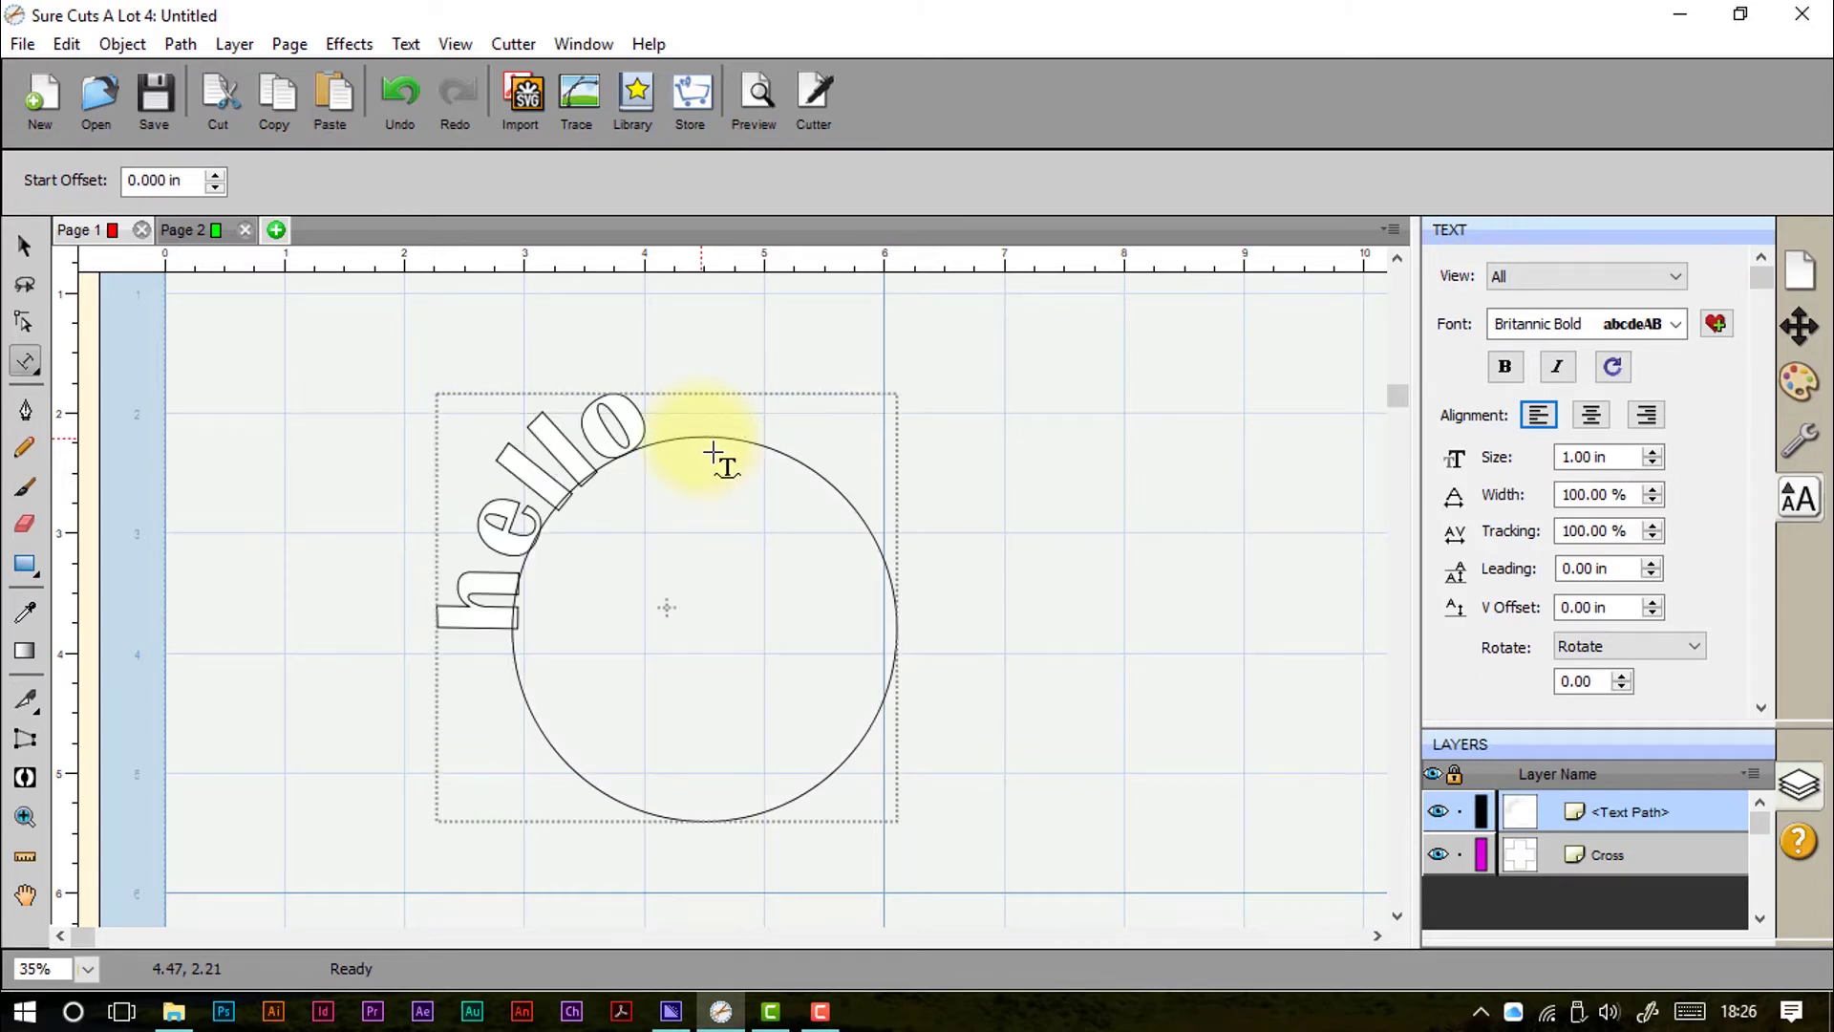
type(" from ar")
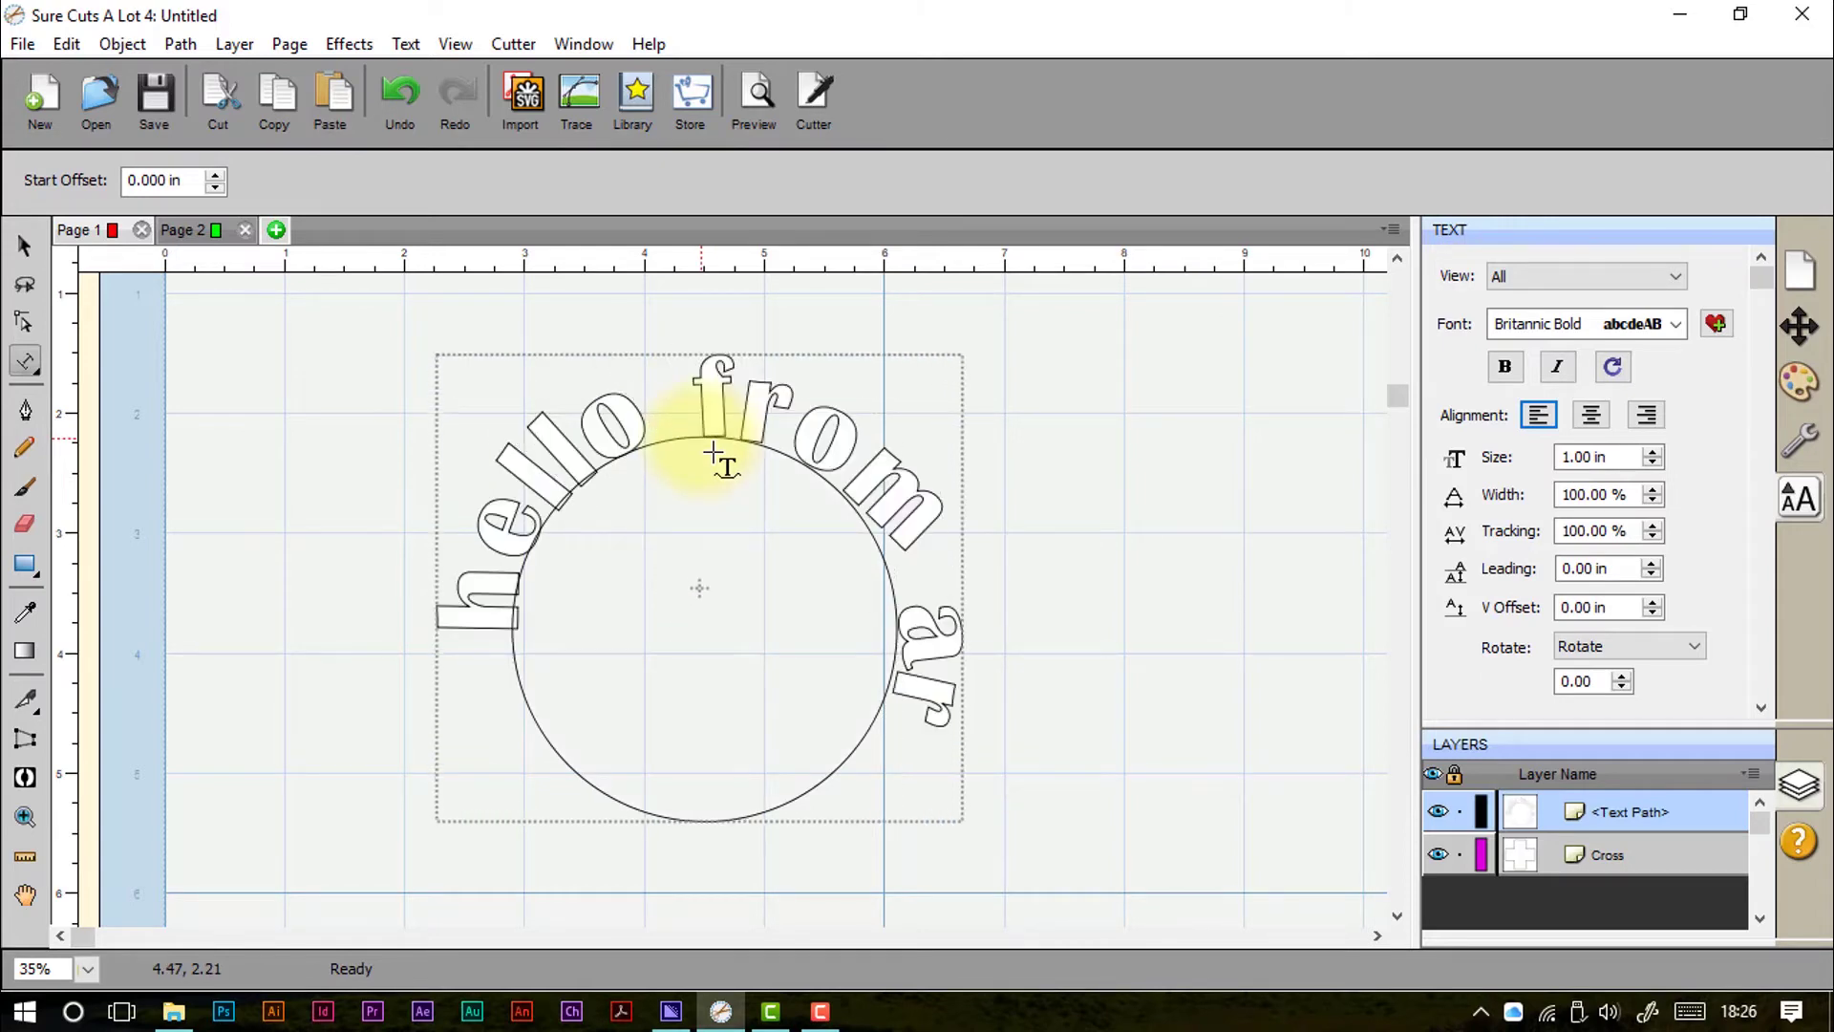
type("ound the")
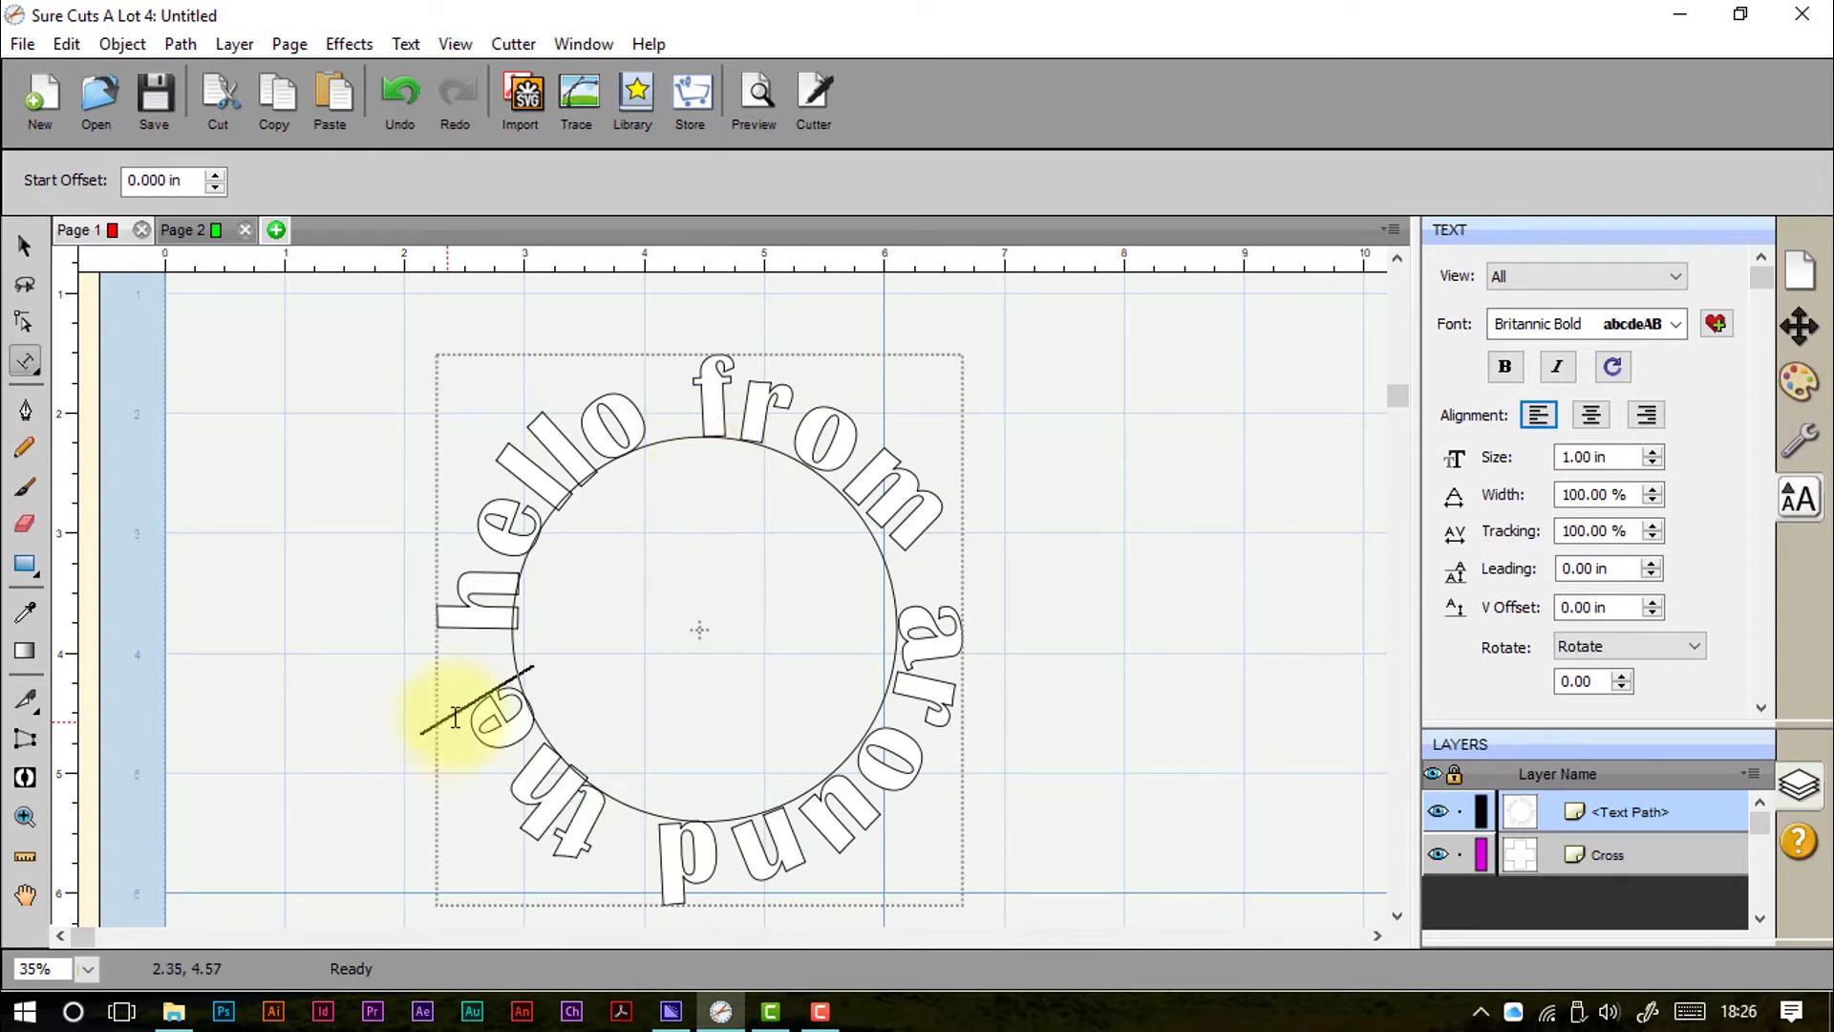
Step: Select all the text around the circle, set its tracking to 80% and rotate each letter by 20 degrees
left_click_drag(477, 702, 462, 614)
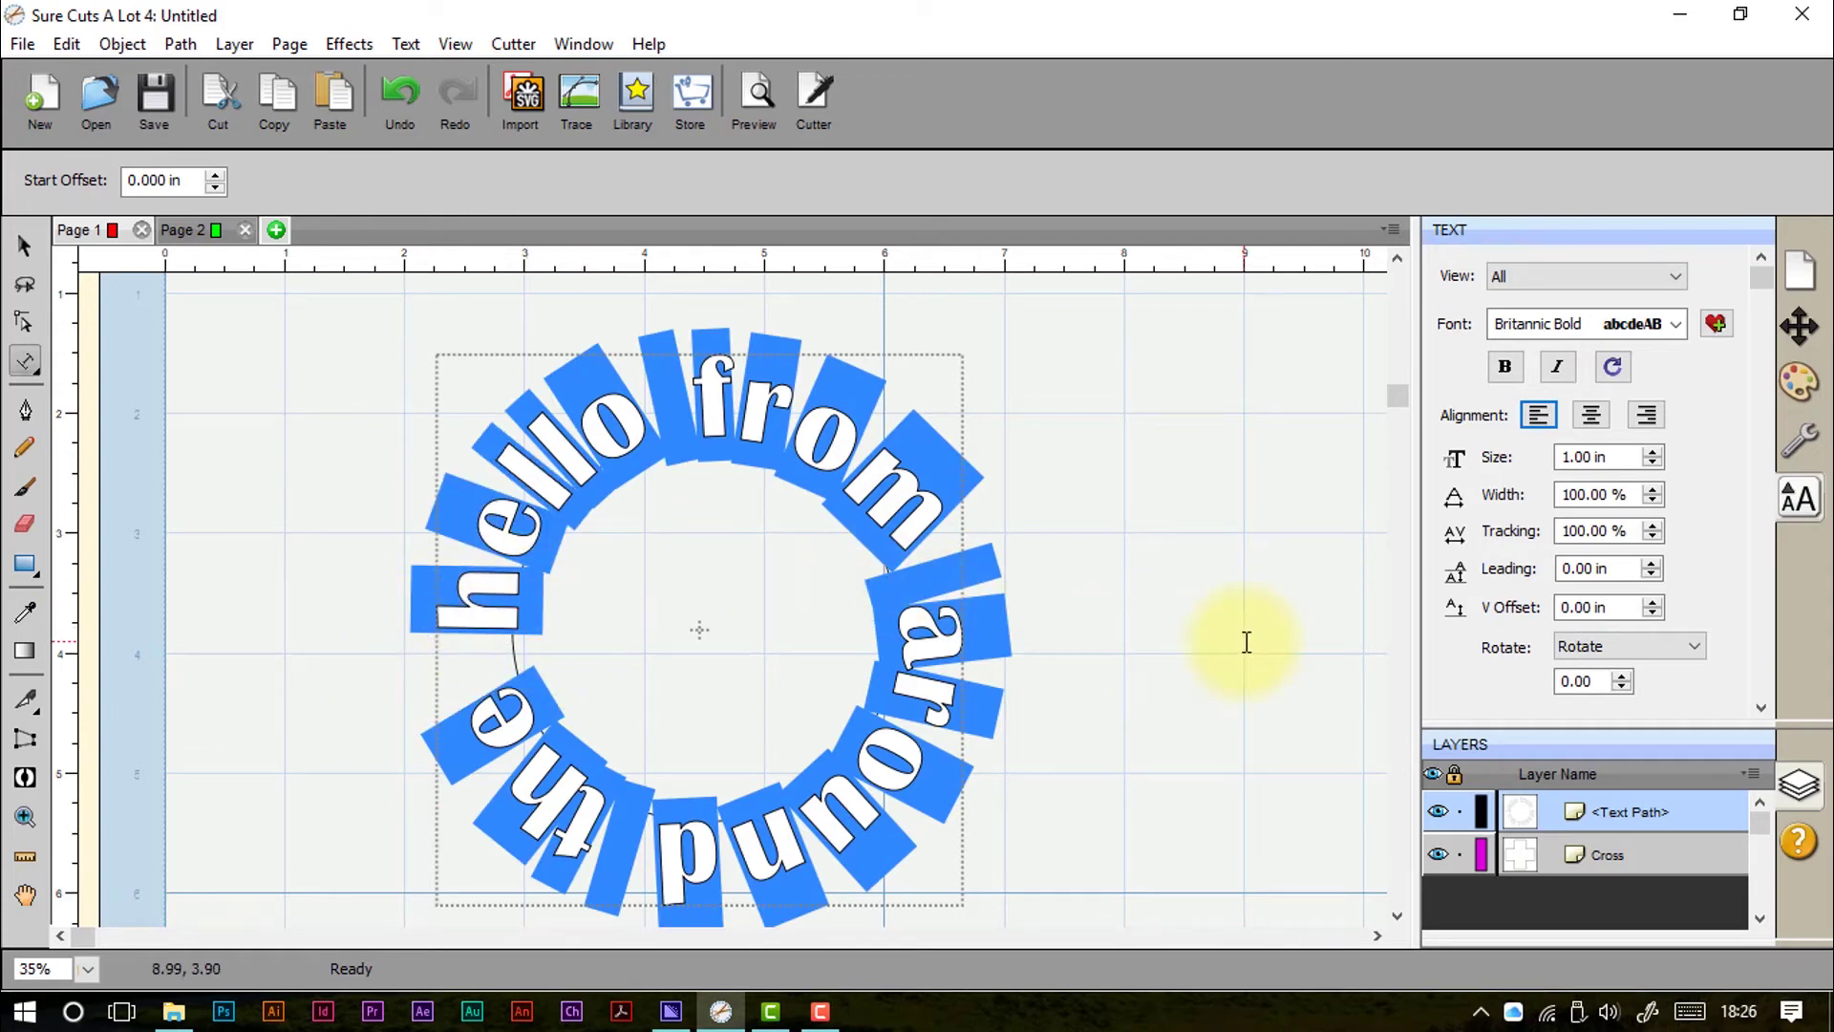
left_click(1651, 537)
left_click(1651, 537)
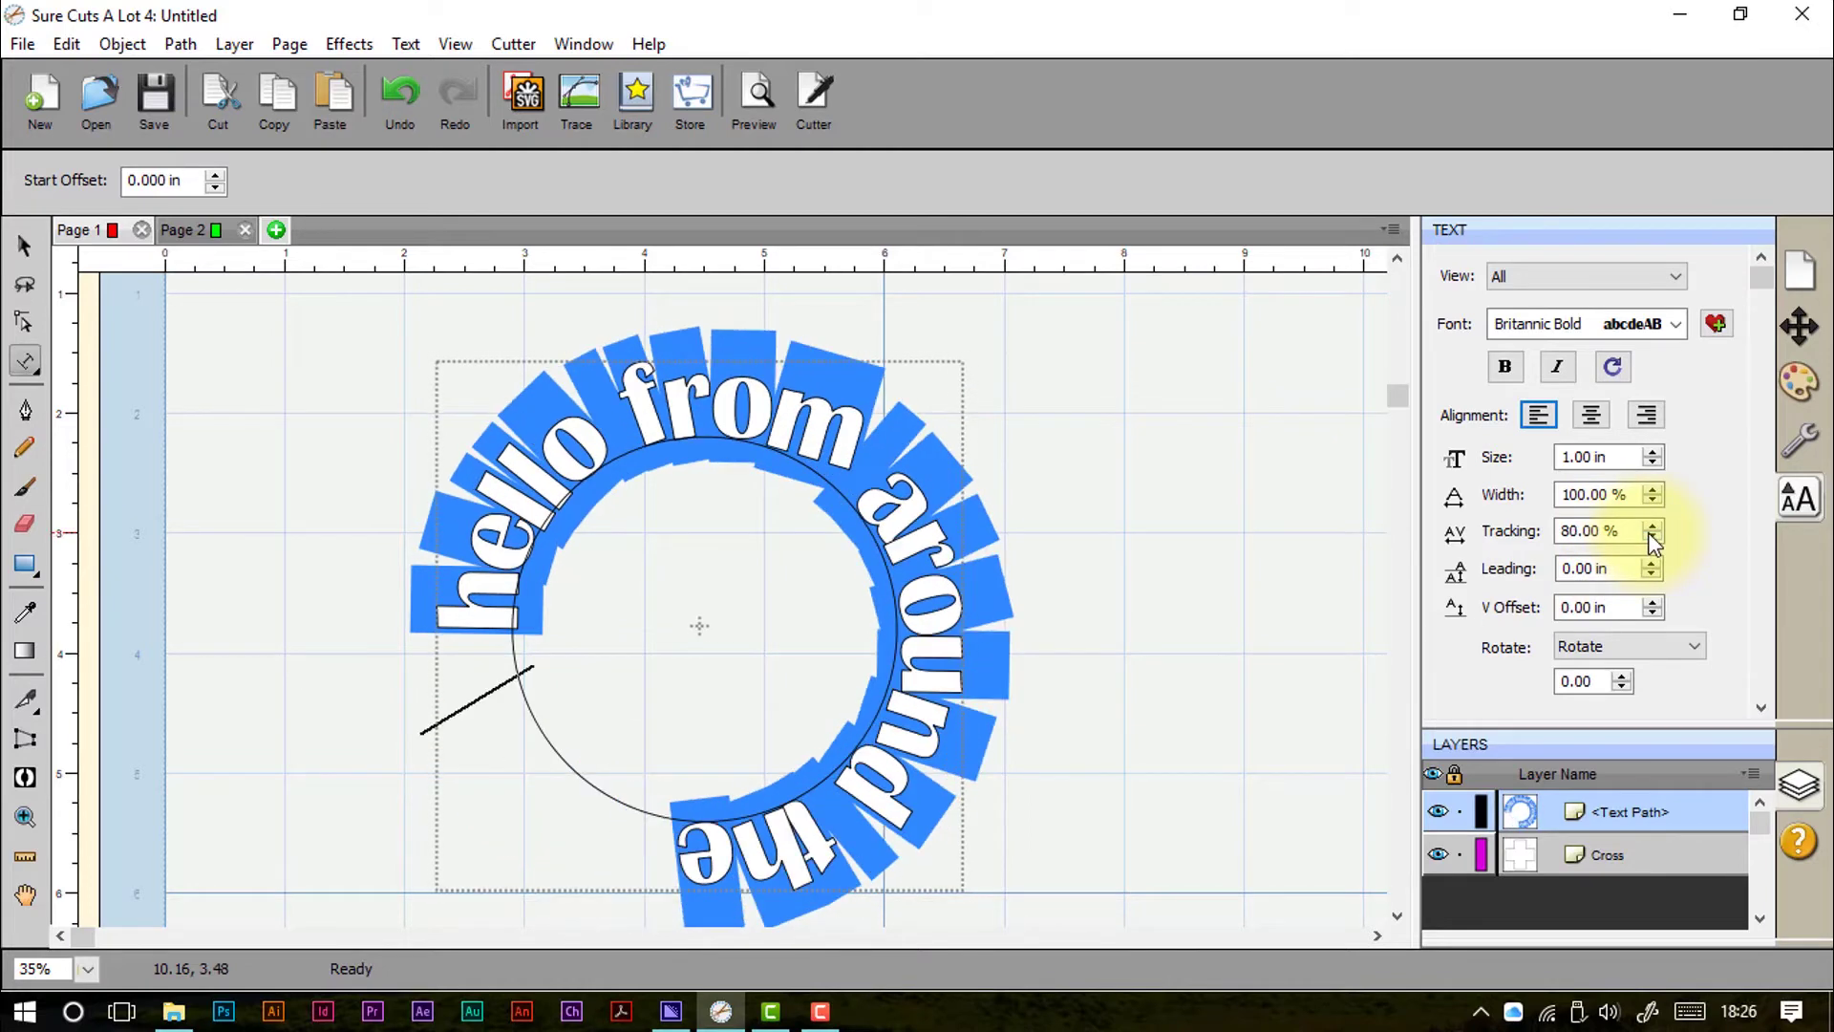
left_click(1624, 677)
left_click(1623, 676)
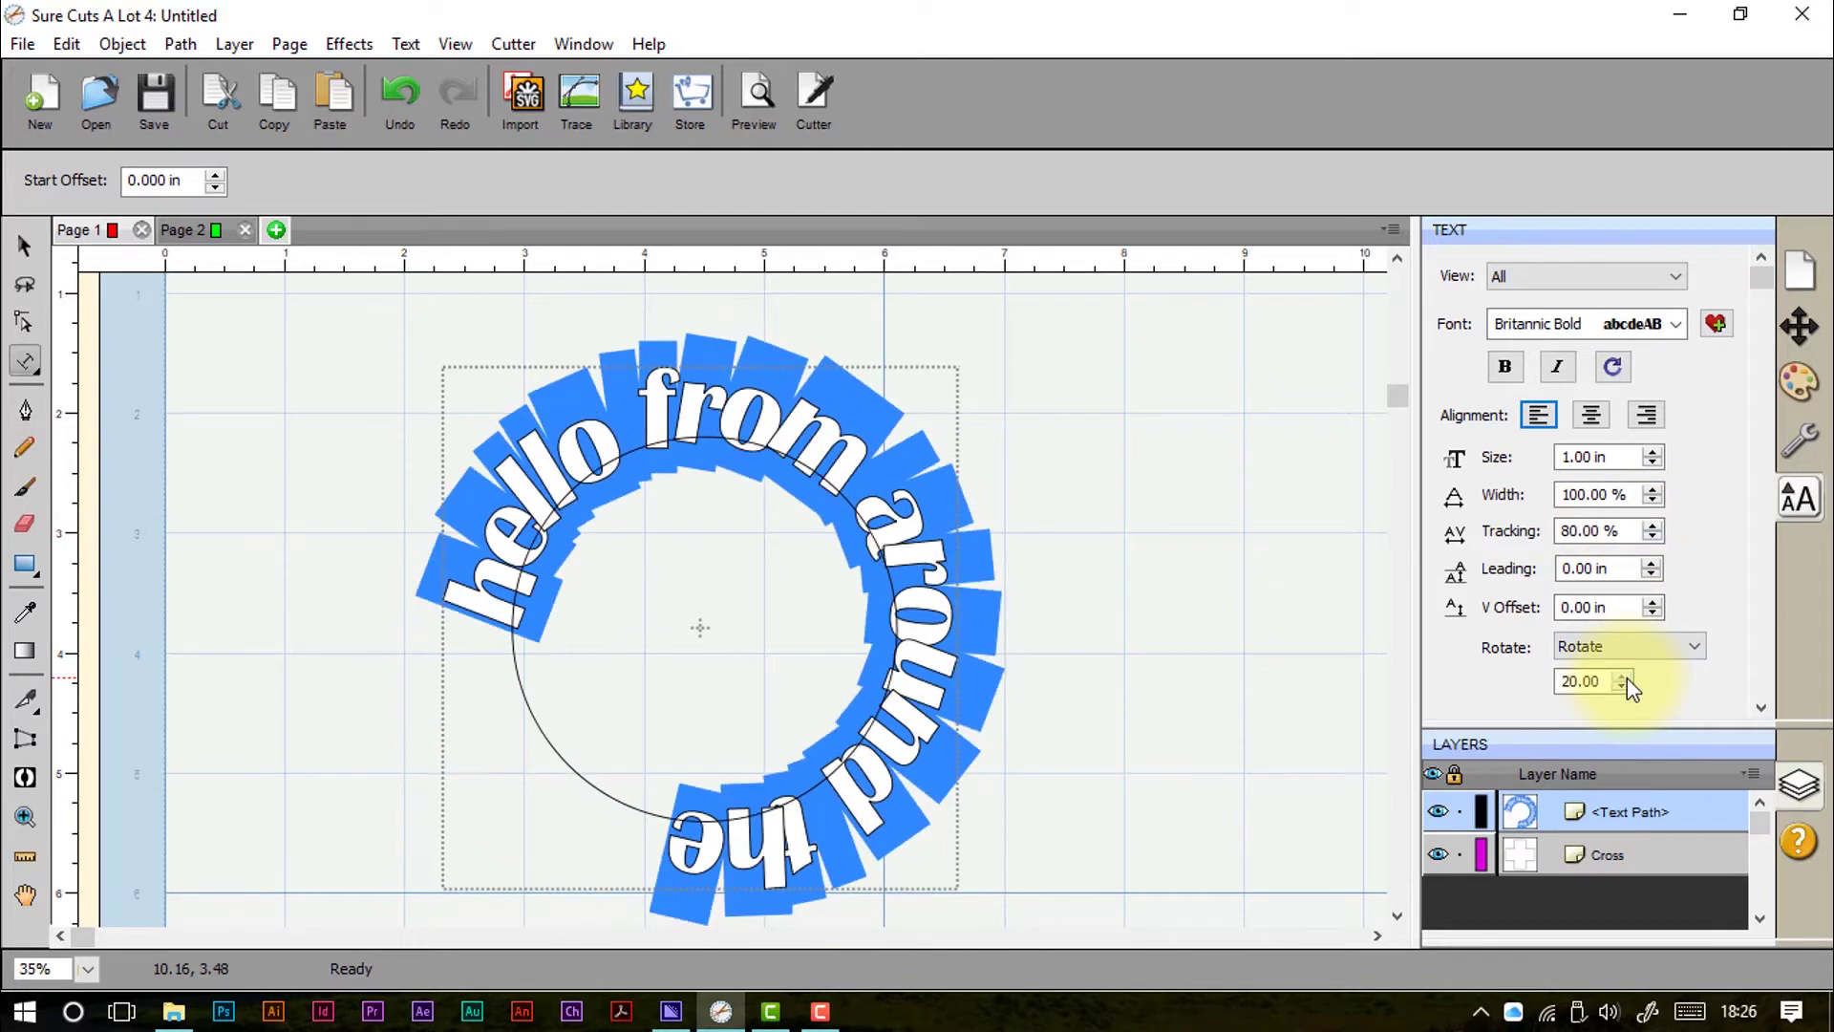
Step: Reset the letter rotation of the circle text to 0 and try a wider character width before returning it to 100%
left_click(1622, 688)
left_click(1622, 688)
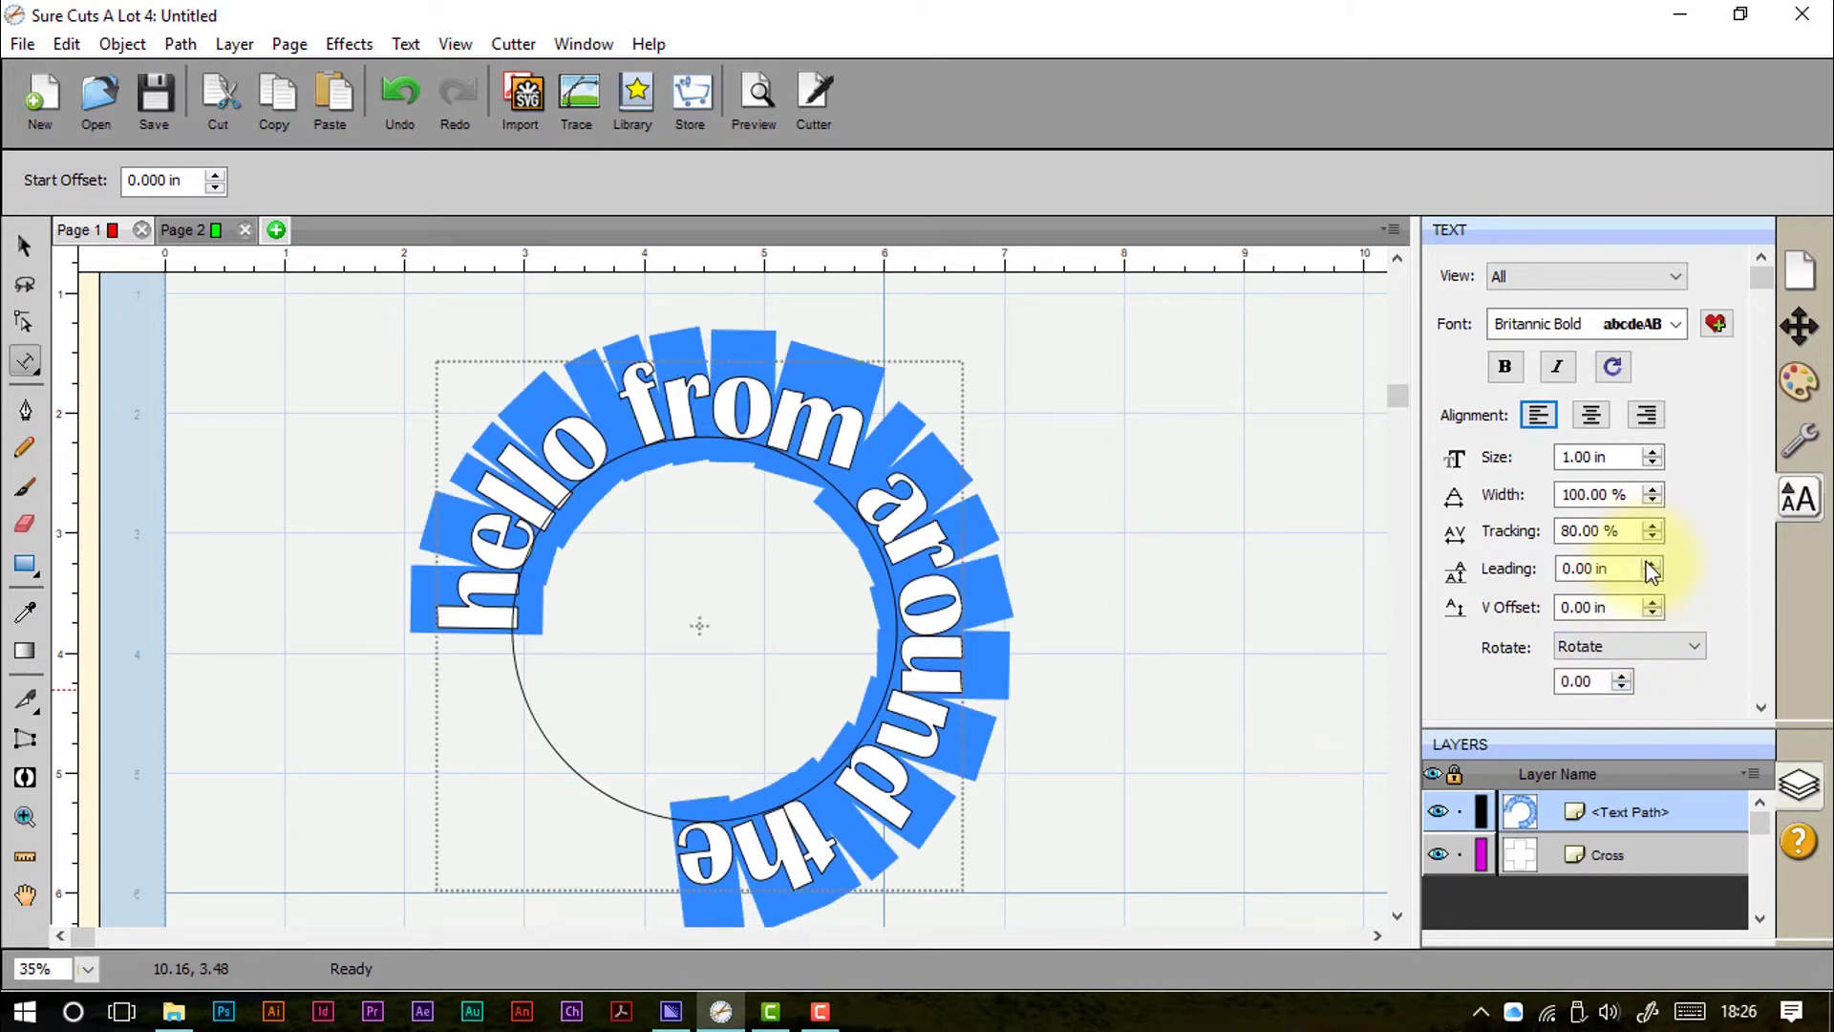
left_click(1652, 489)
left_click(1652, 489)
left_click(1651, 489)
left_click(1652, 501)
left_click(1653, 501)
left_click(1653, 502)
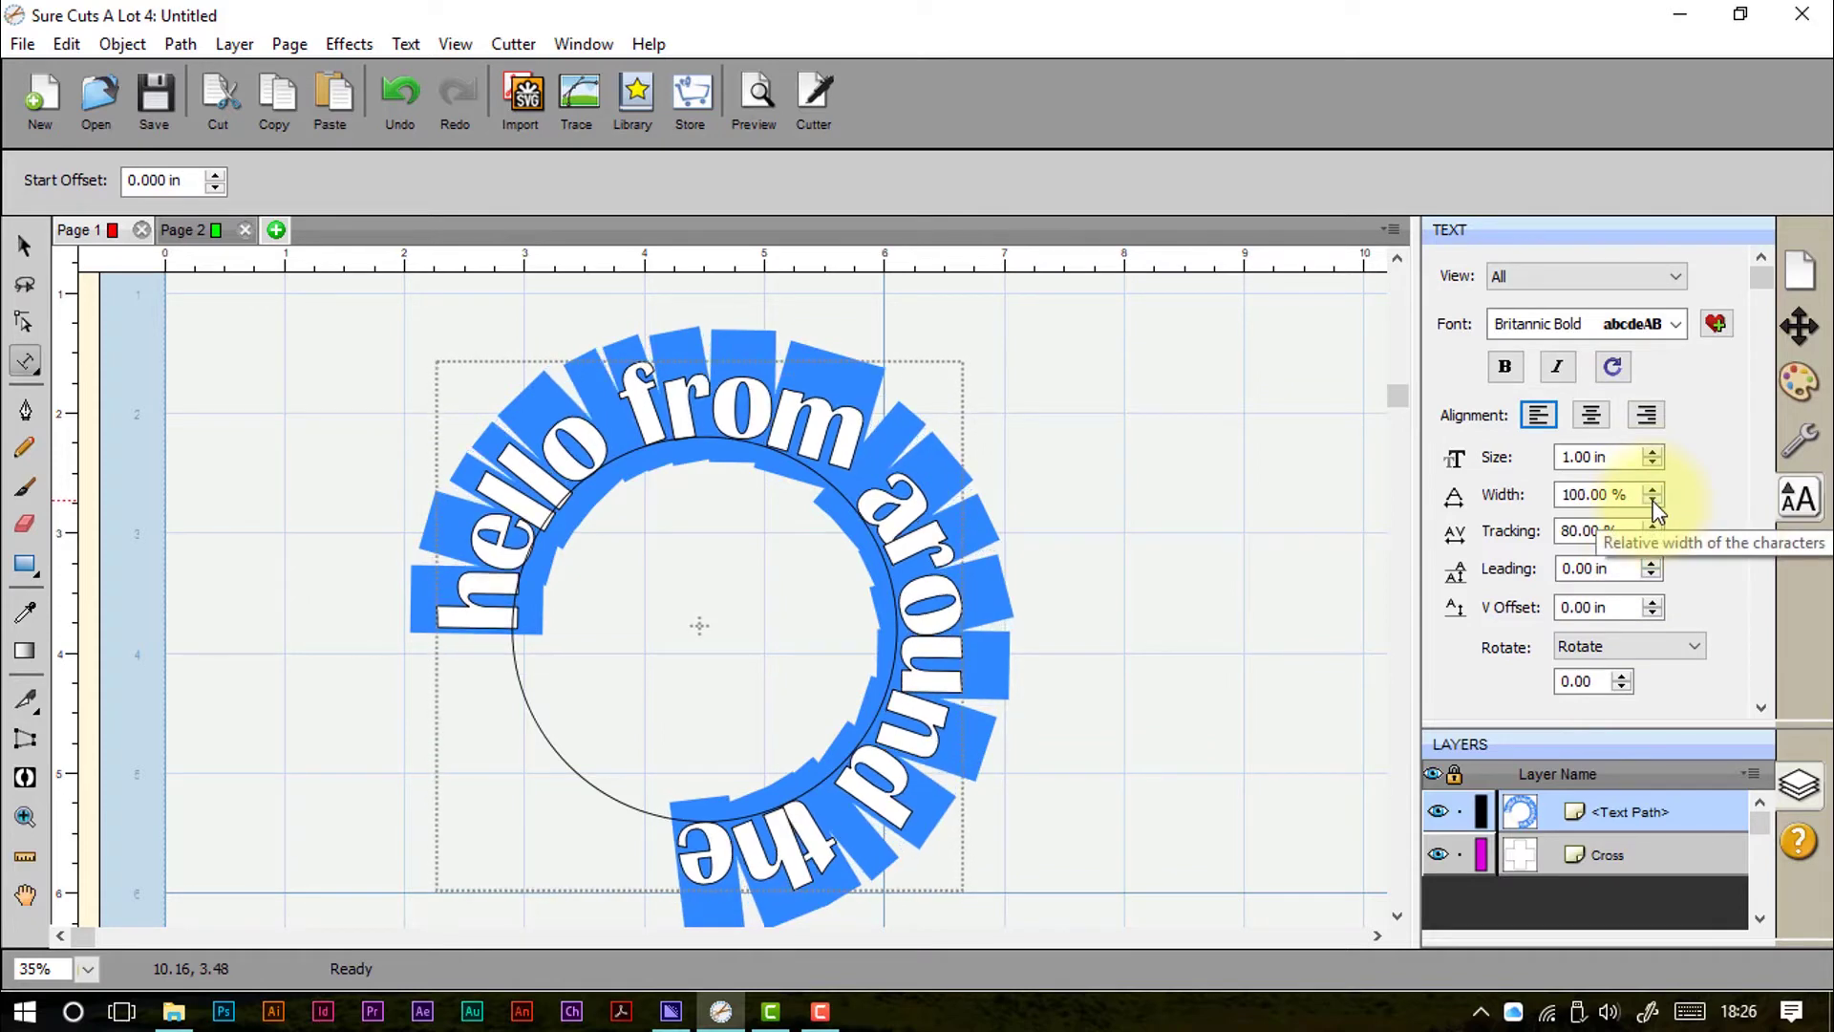
Step: Try a text size of 1.20 in on the circle text and return it to 1.00 in
left_click(1652, 454)
left_click(1652, 454)
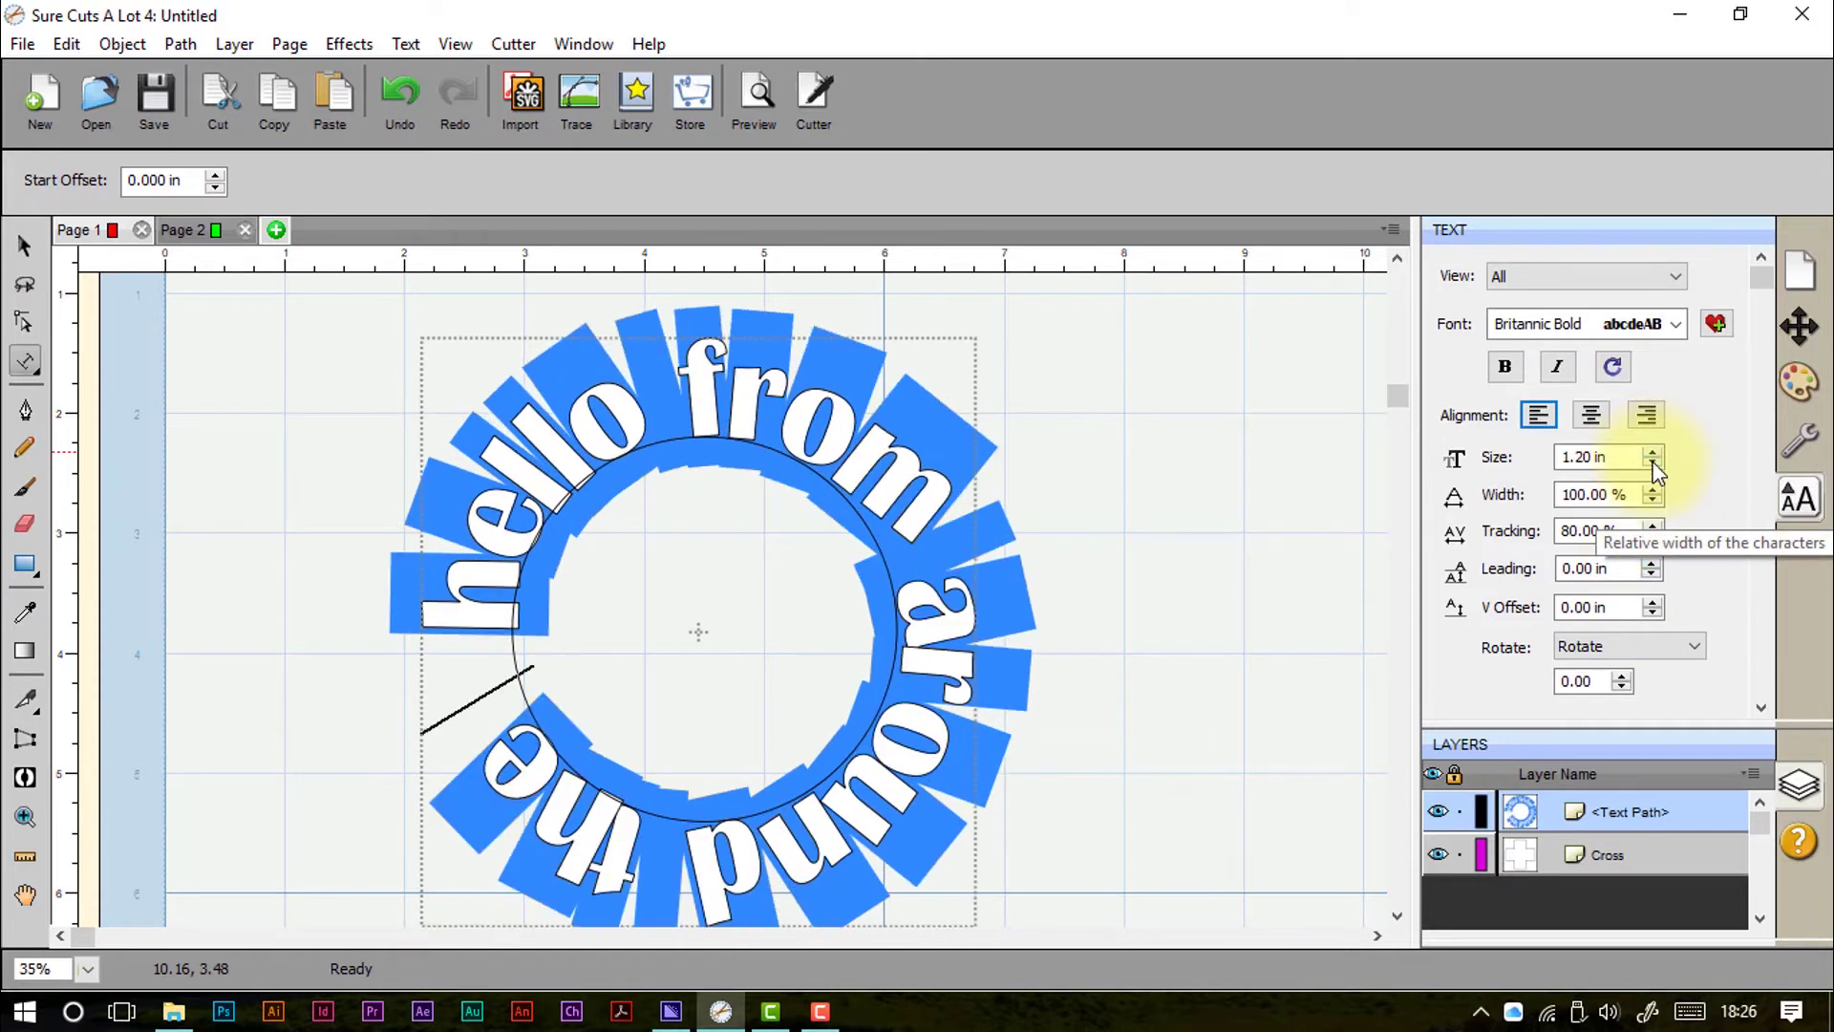
left_click(1652, 464)
left_click(1653, 464)
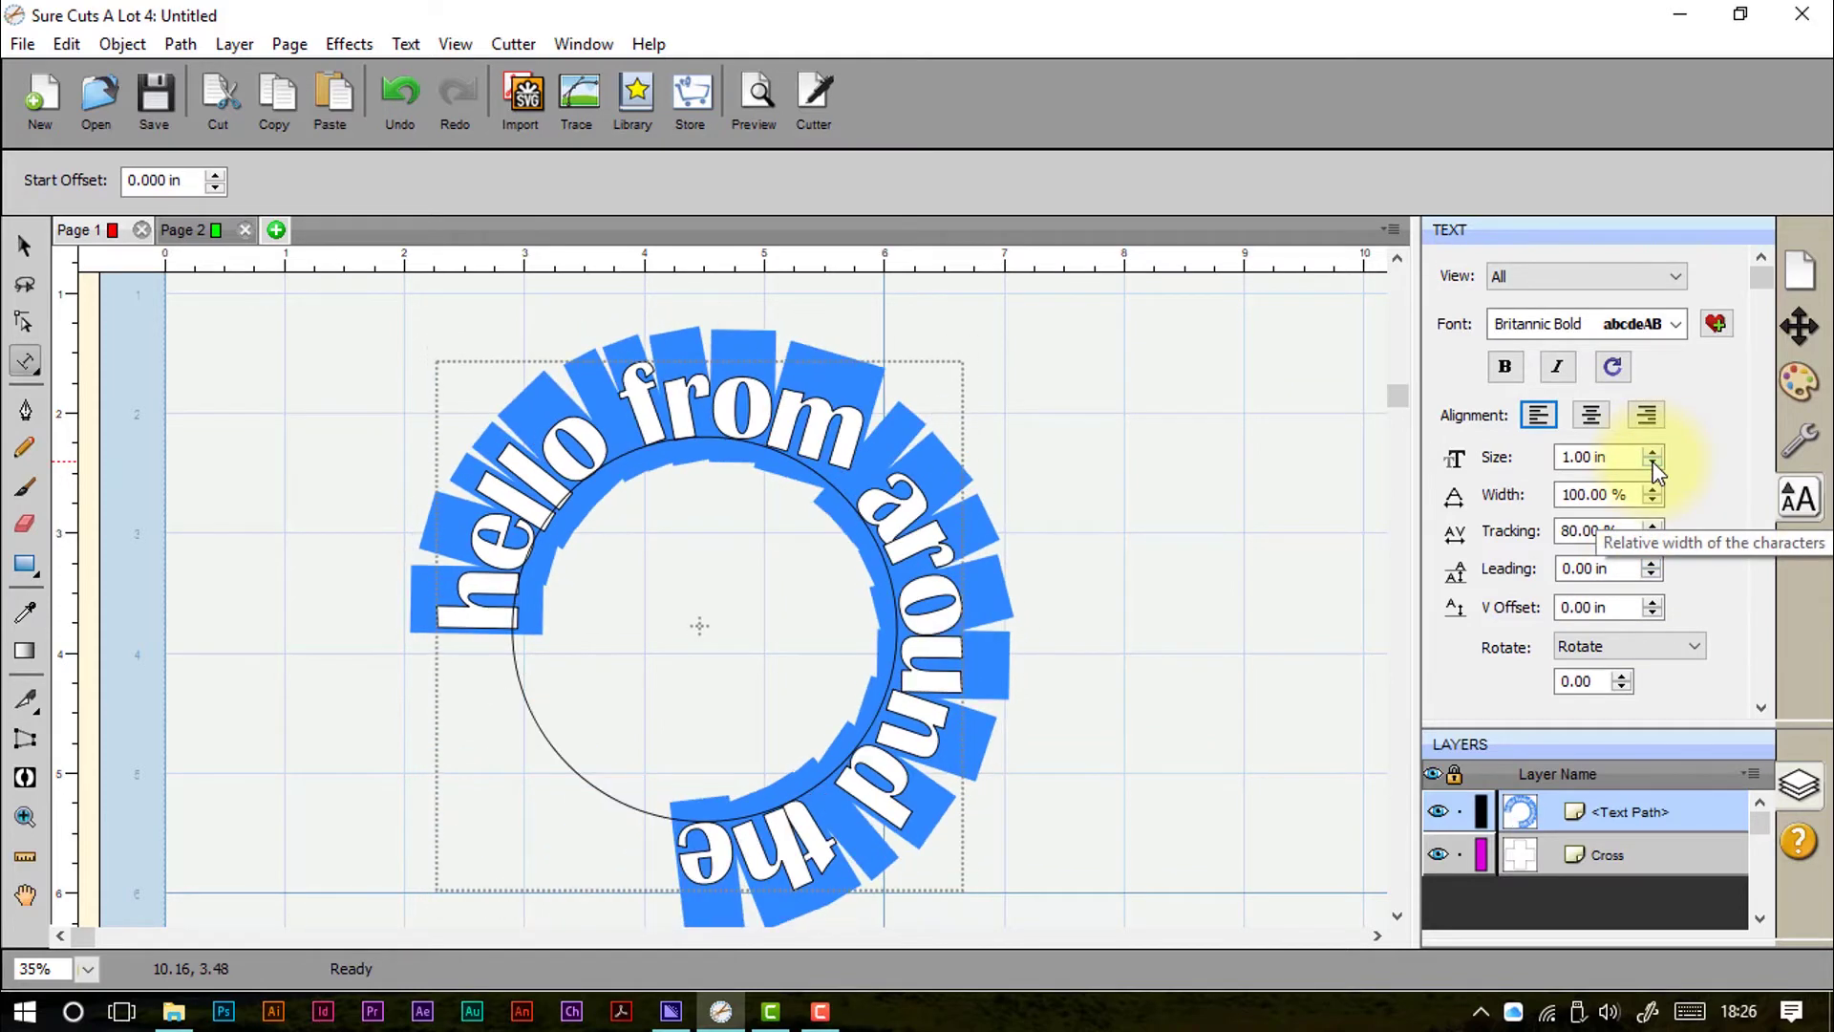
Step: Set the tracking of the text around the circle to 100%
left_click(1650, 526)
left_click(1650, 527)
left_click(1651, 527)
left_click(1650, 526)
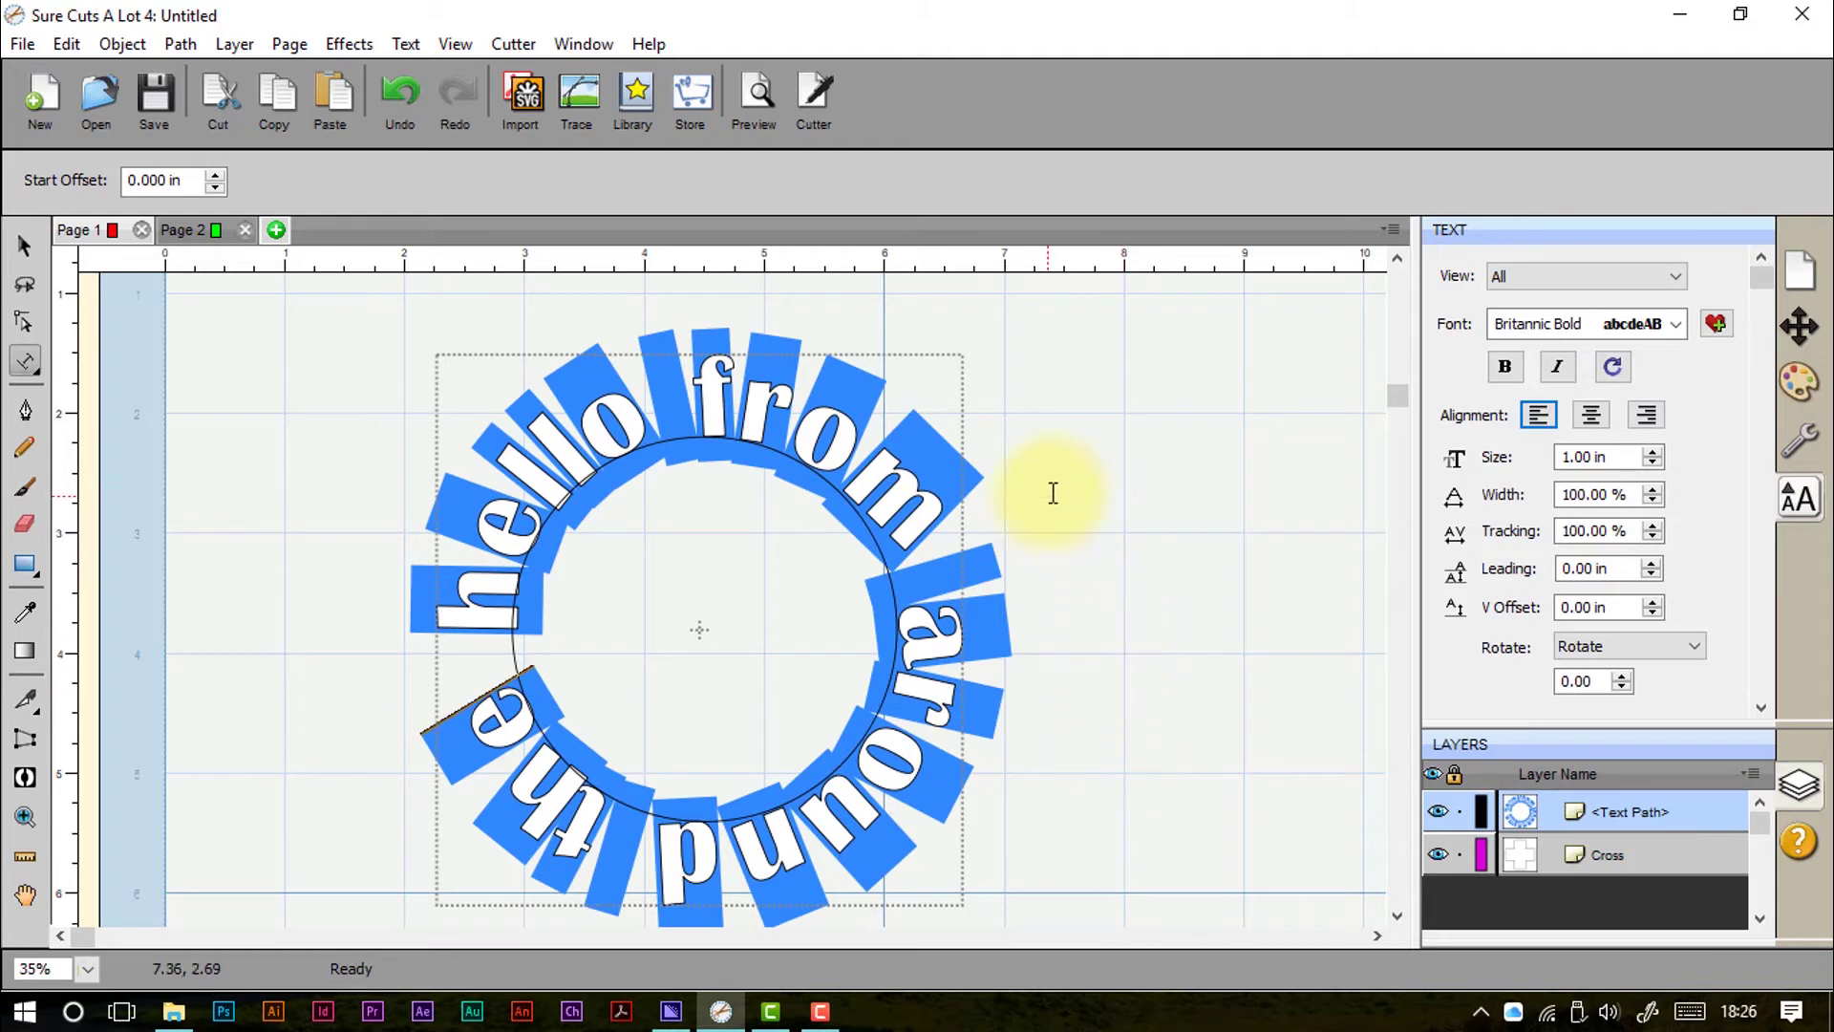
Step: Delete the circle and the text running around it from the mat
left_click(25, 248)
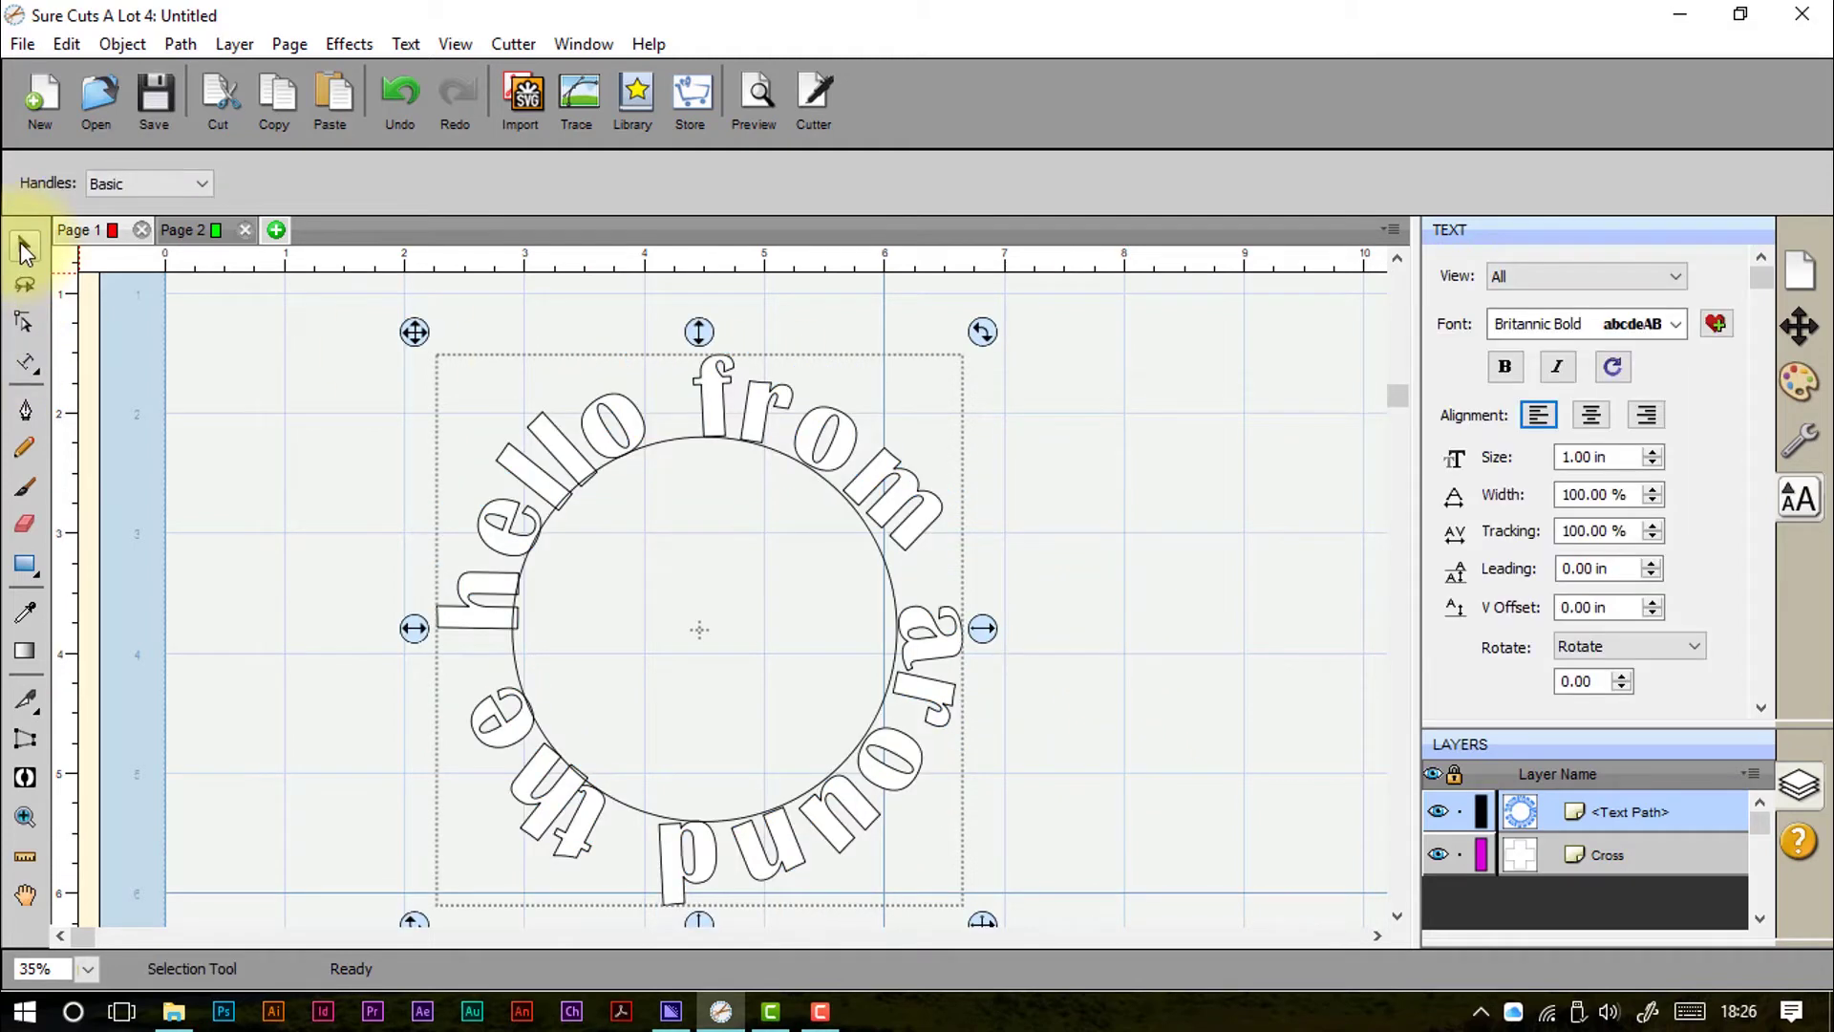
key("Delete")
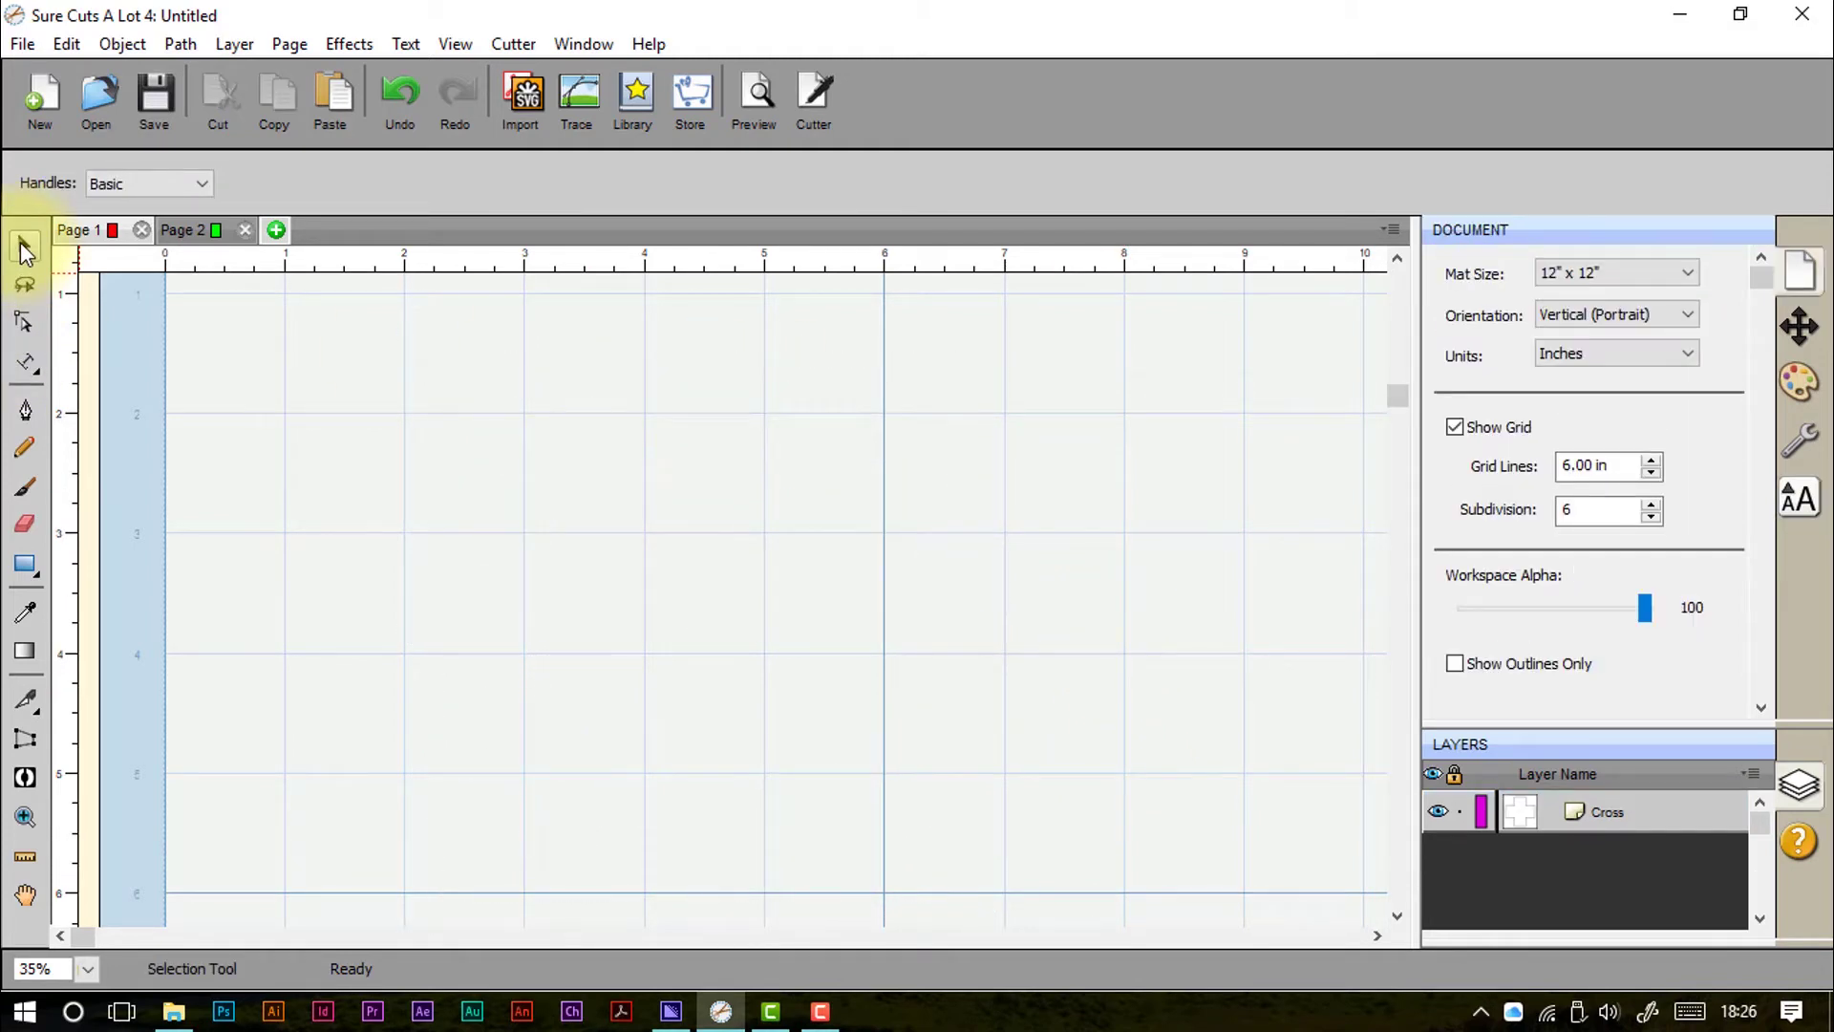
Step: Use the Type on arch tool to write "hello" along the outside of an arch near the upper part of the mat
left_click(21, 368)
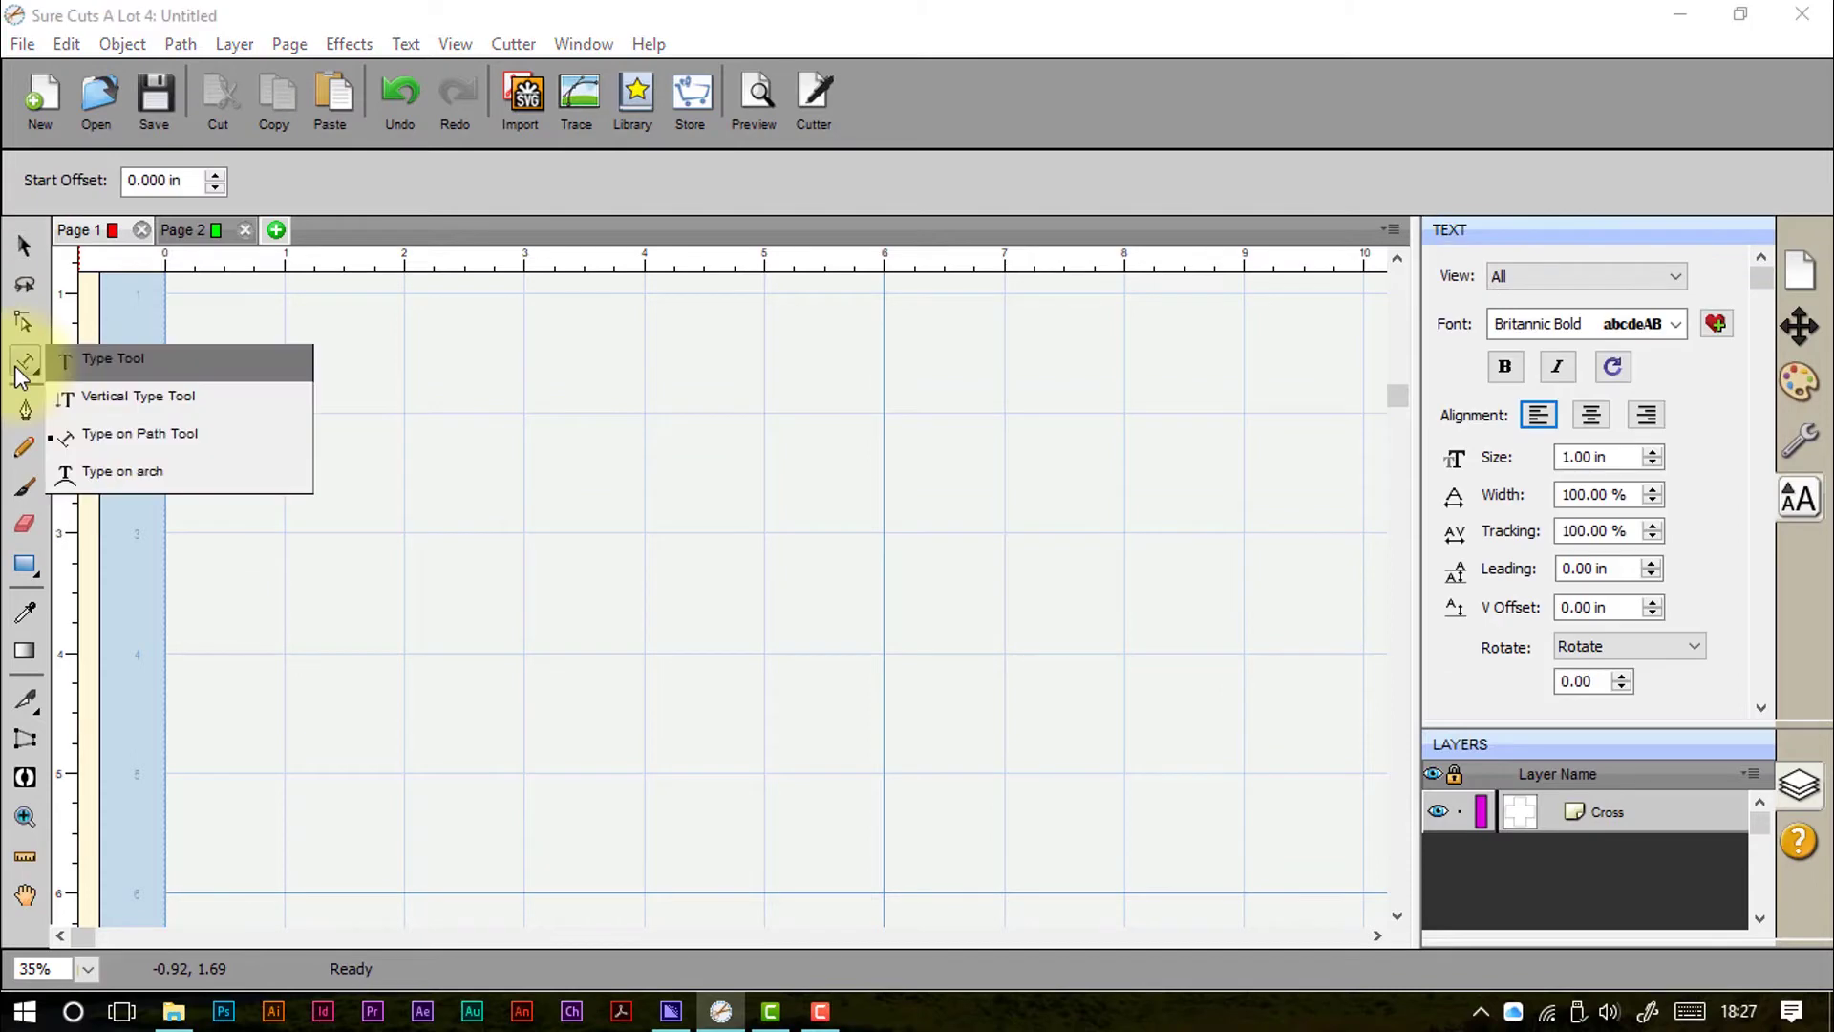
left_click(72, 468)
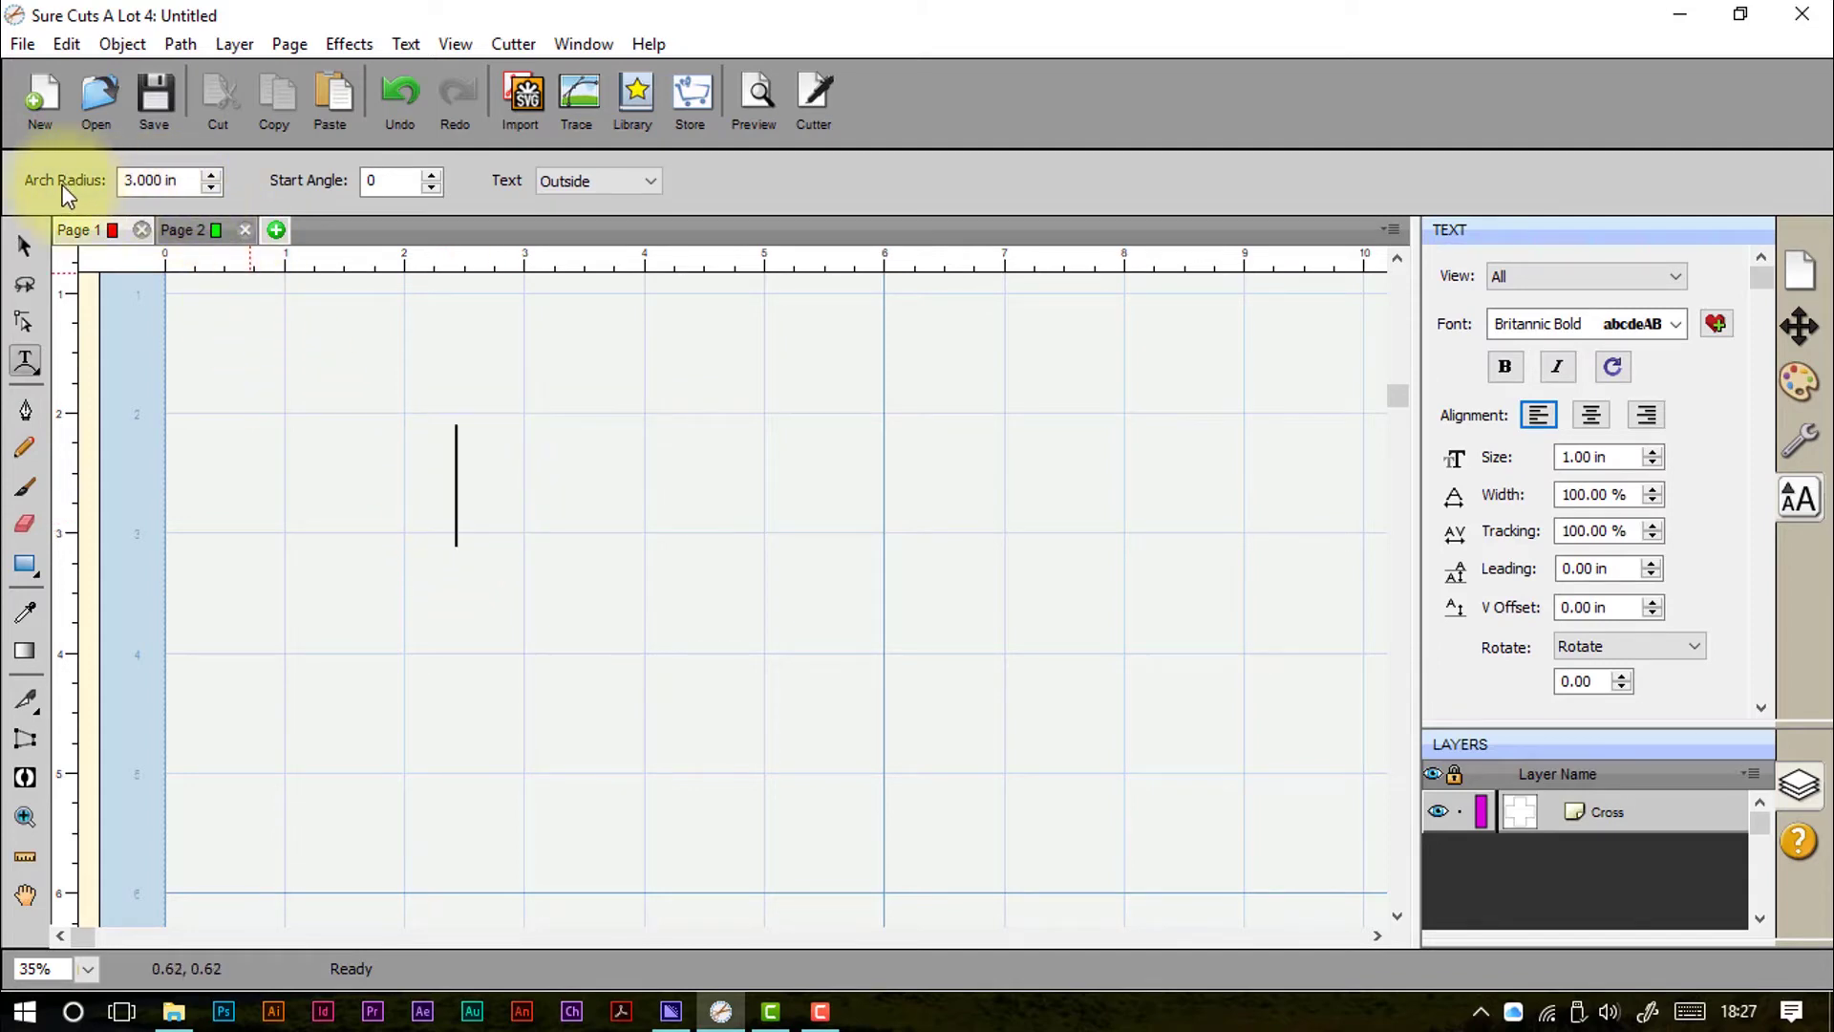
left_click(602, 187)
left_click(601, 187)
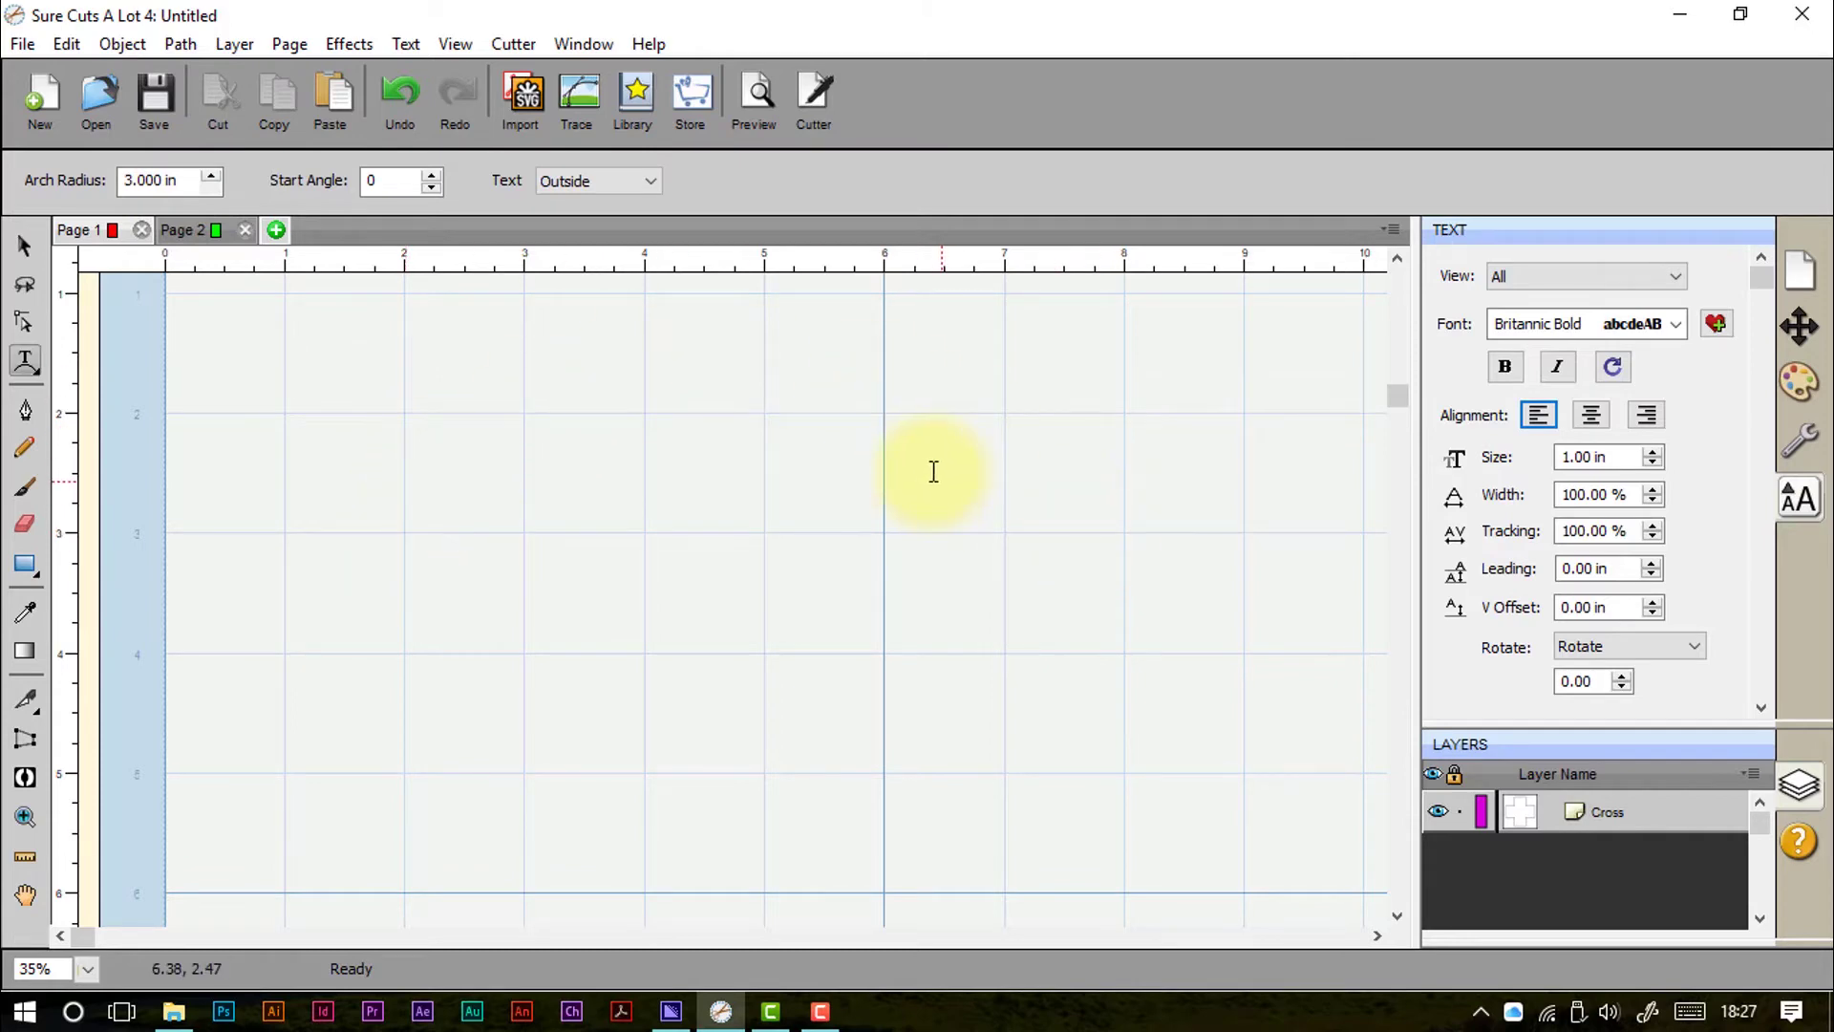
left_click(655, 187)
left_click(654, 187)
type("he")
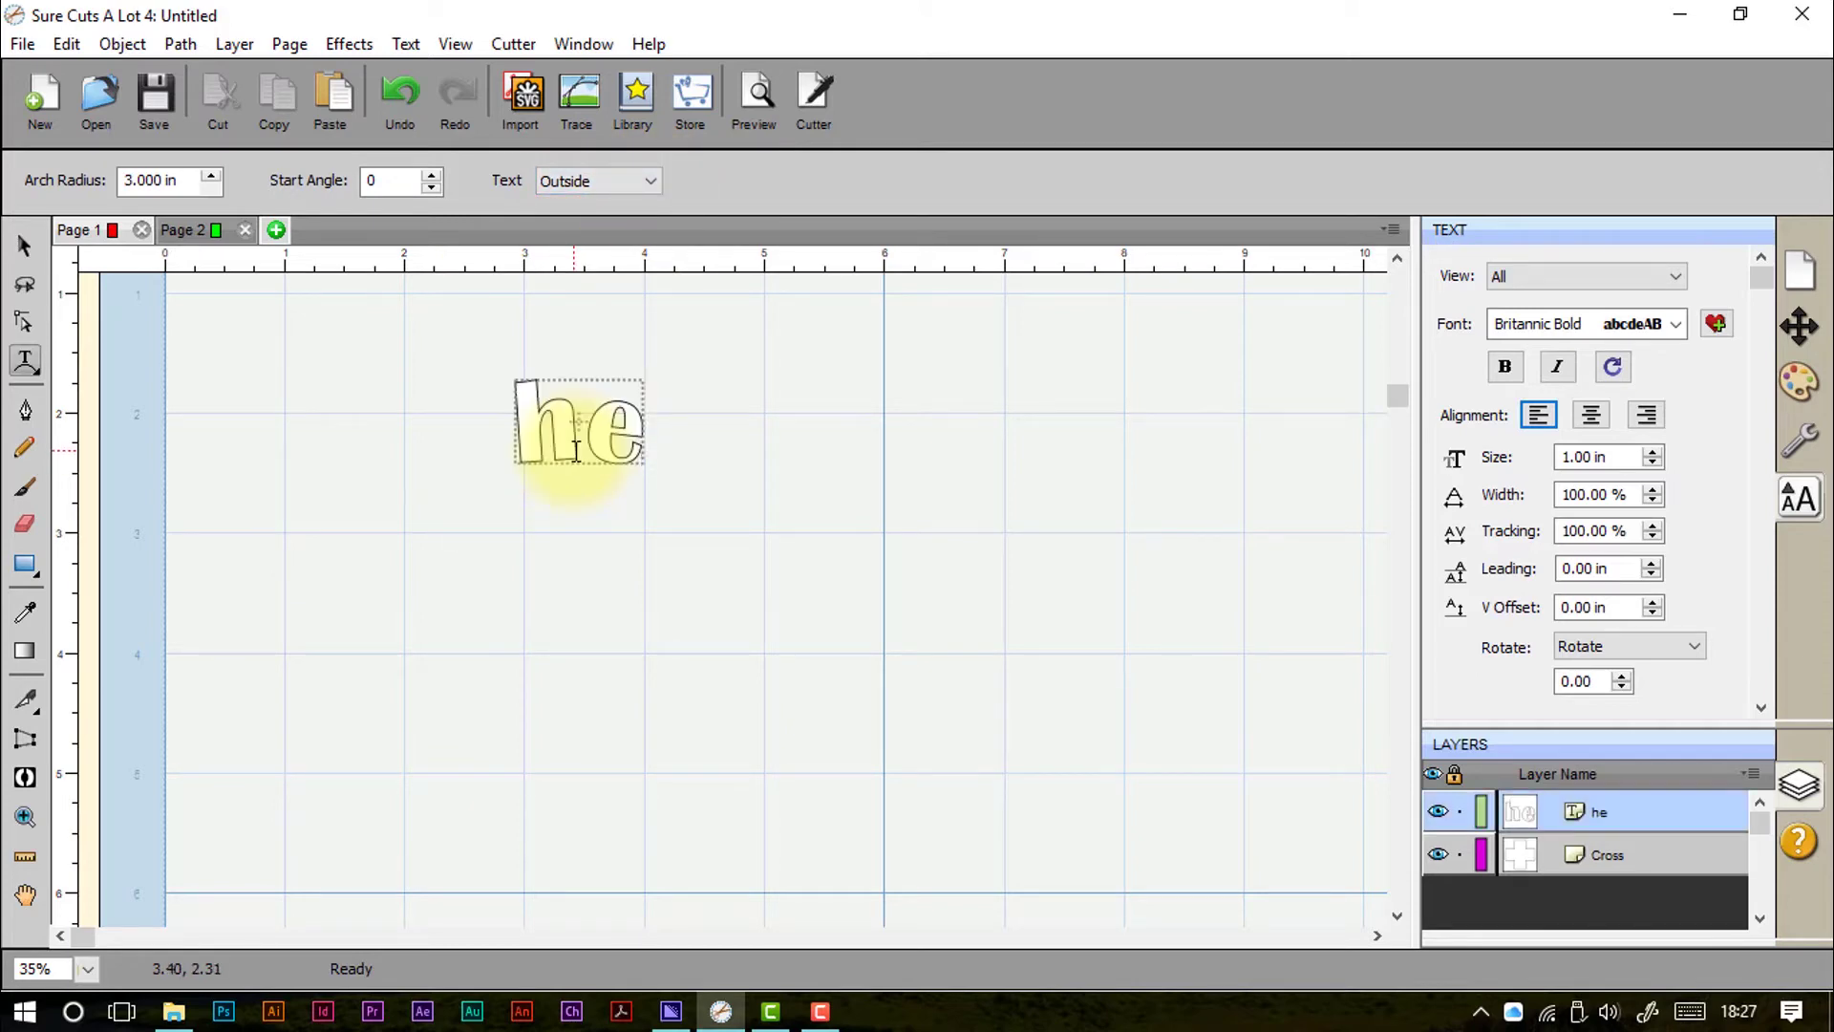
type("llp")
key("BackSpace")
type("o")
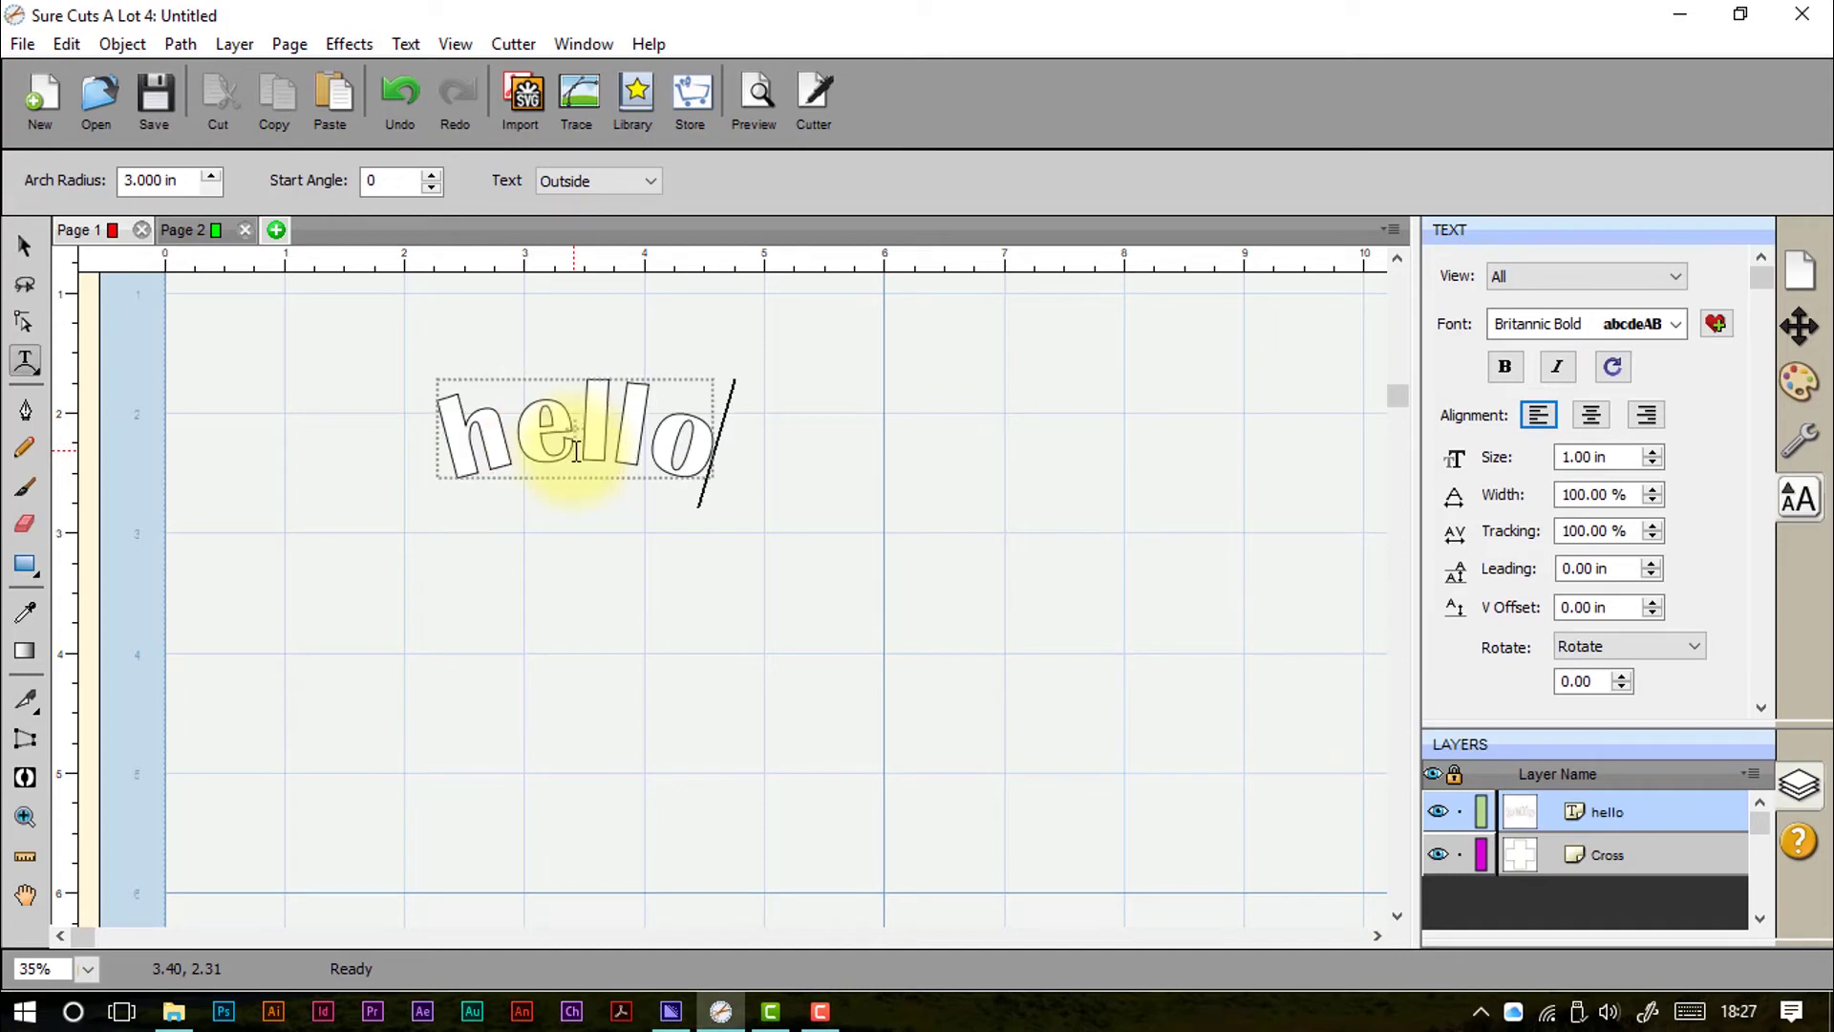
Step: Select the letters "hell" in the arched text, try an arch radius of 1.00 in and settle on 2.25 in
left_click_drag(661, 447, 401, 442)
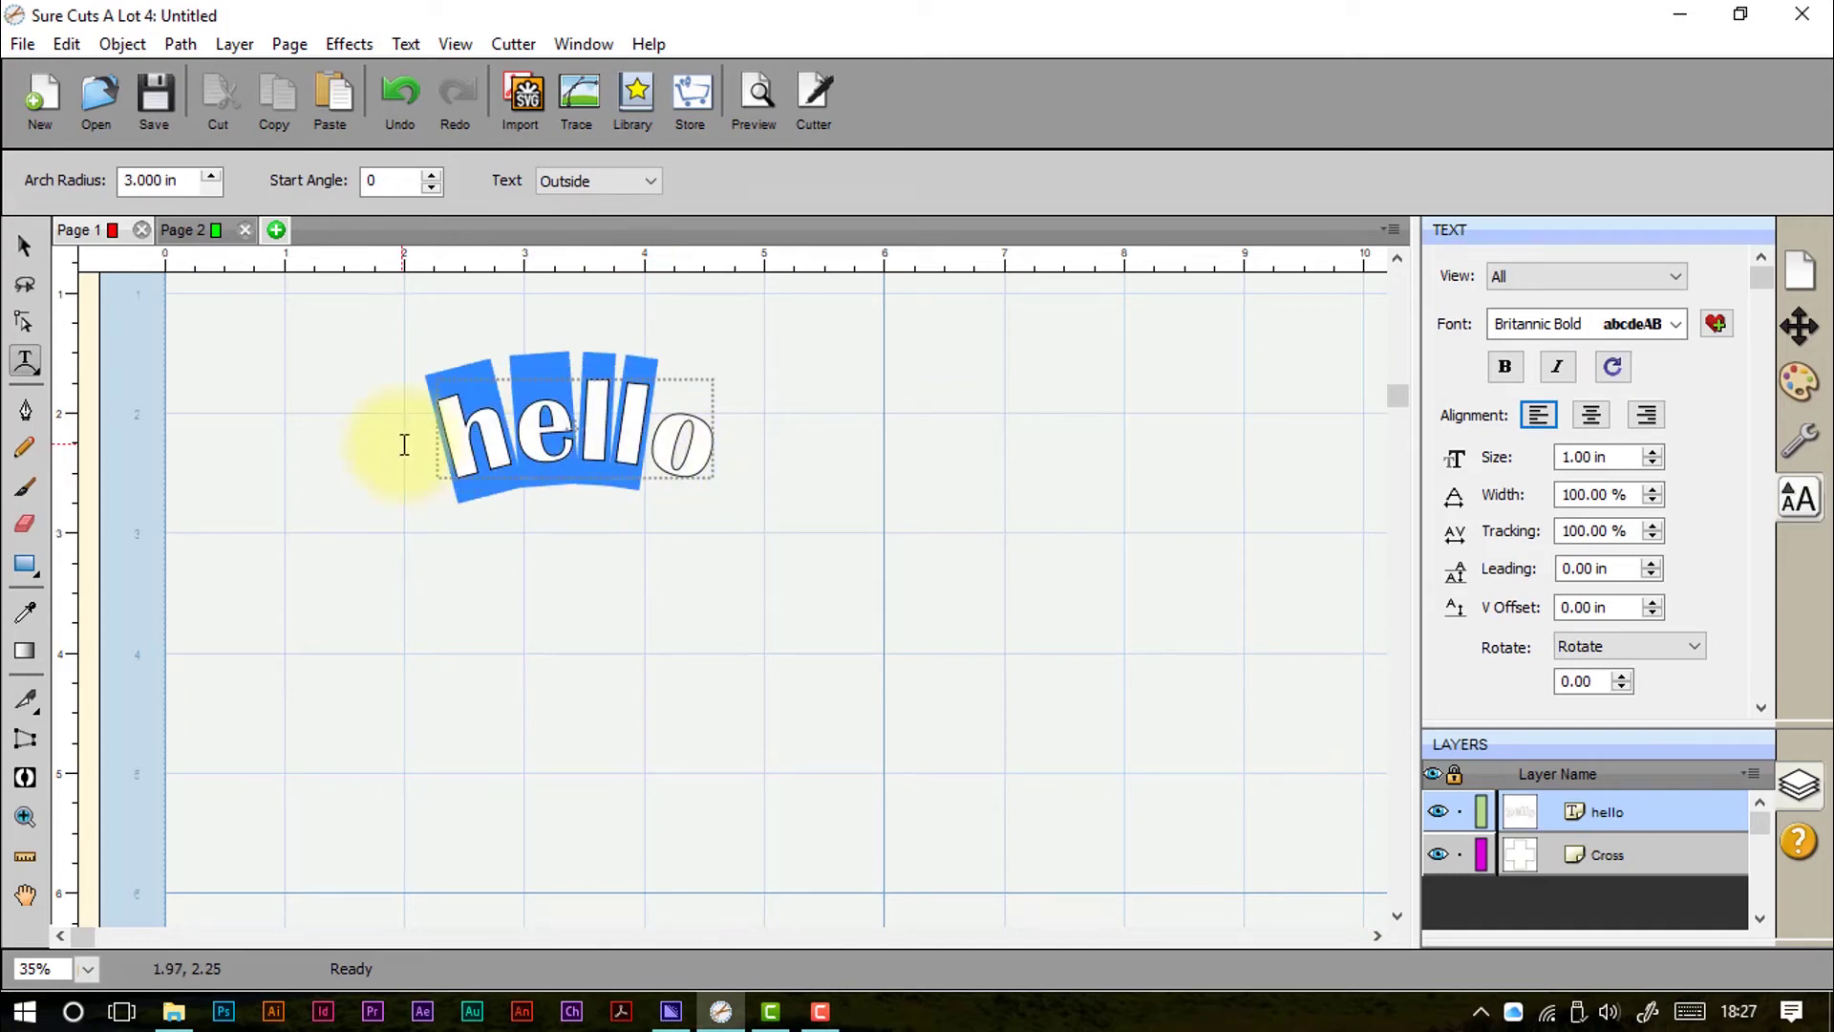
left_click(216, 173)
left_click(210, 185)
left_click(210, 185)
left_click(210, 186)
left_click(210, 185)
left_click(210, 186)
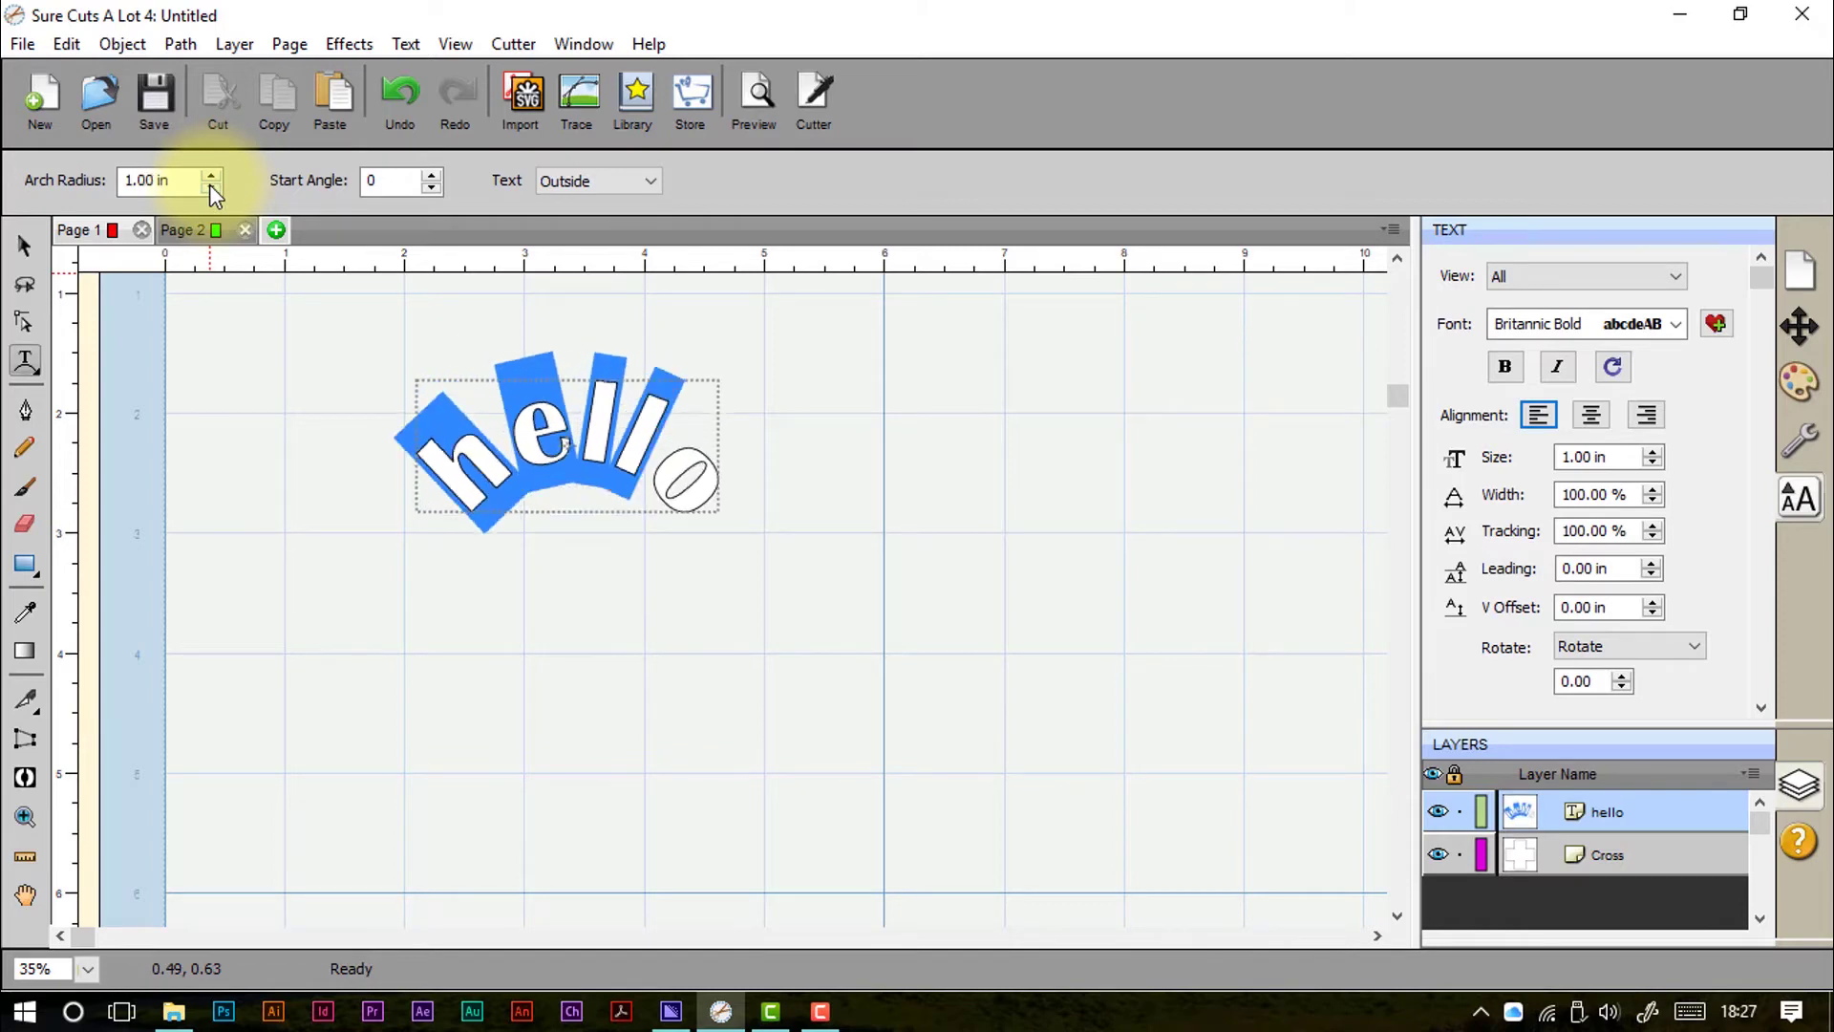
left_click(210, 185)
left_click(209, 172)
left_click(209, 172)
left_click(209, 172)
Step: Try start angles of 15, 60 and more degrees on the arched text and return the start angle to 0
left_click(433, 176)
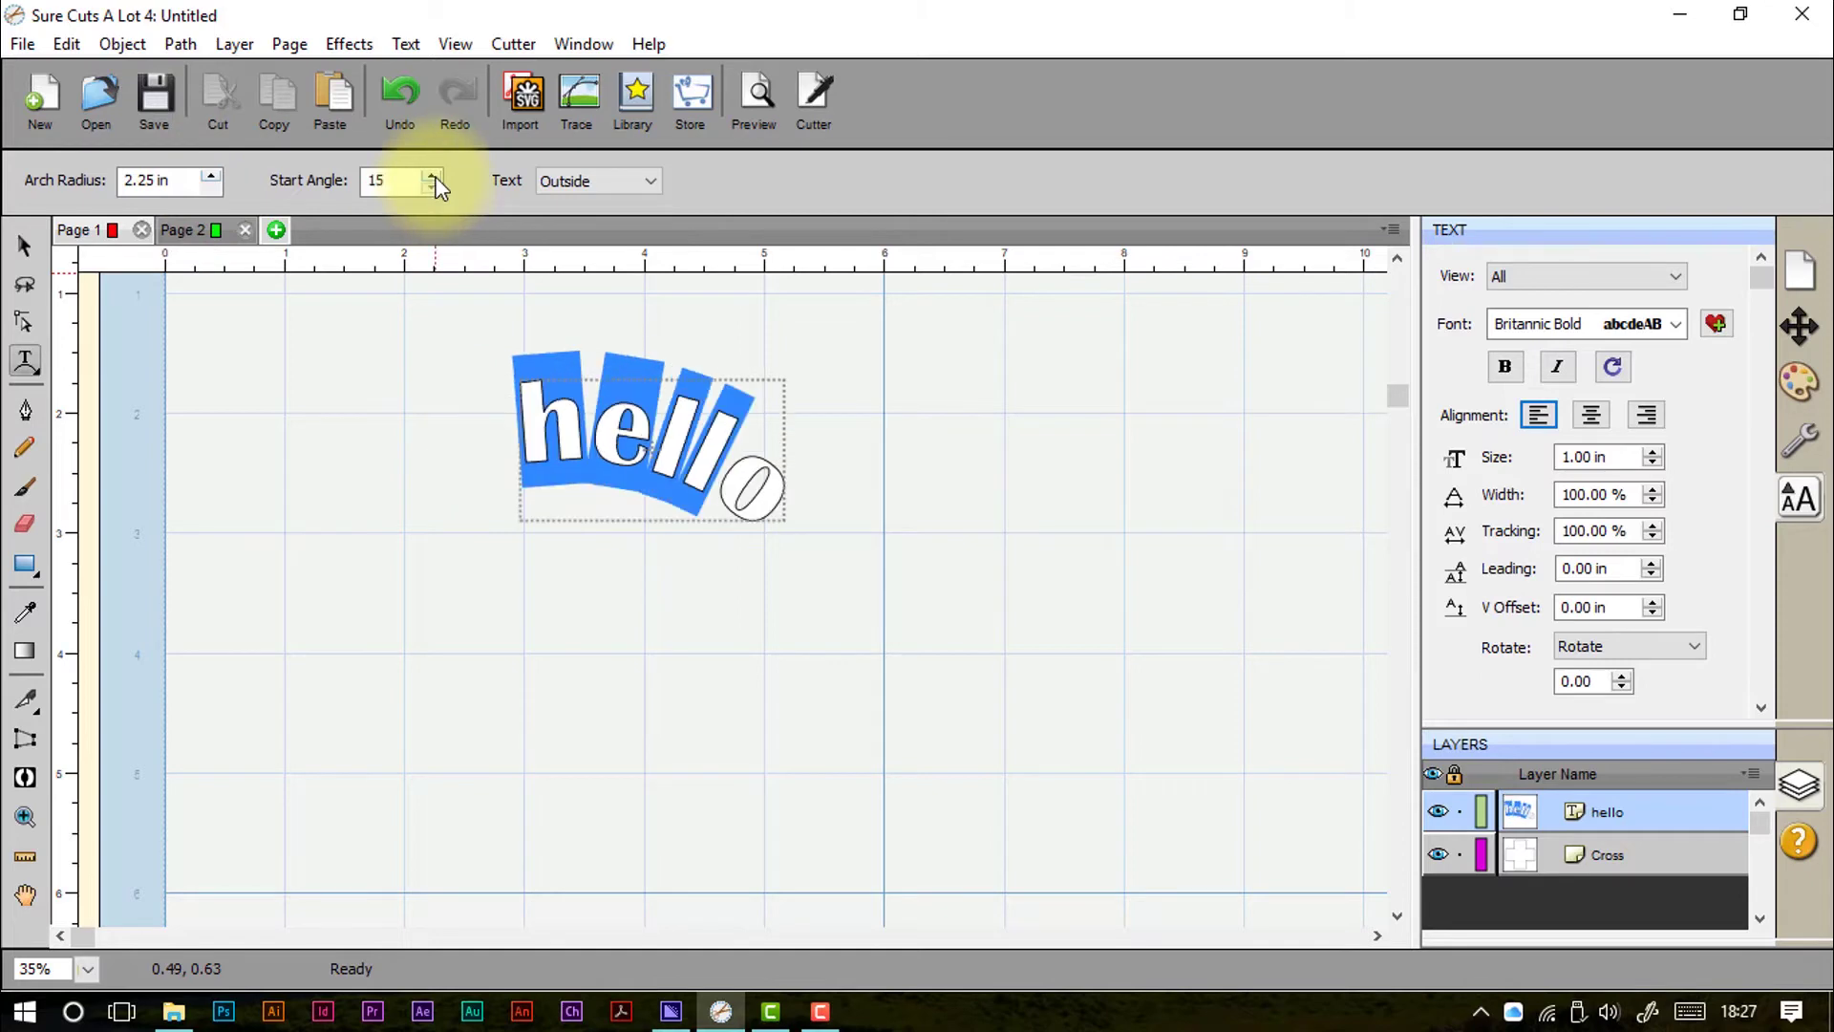
left_click(432, 176)
left_click(433, 176)
left_click(433, 175)
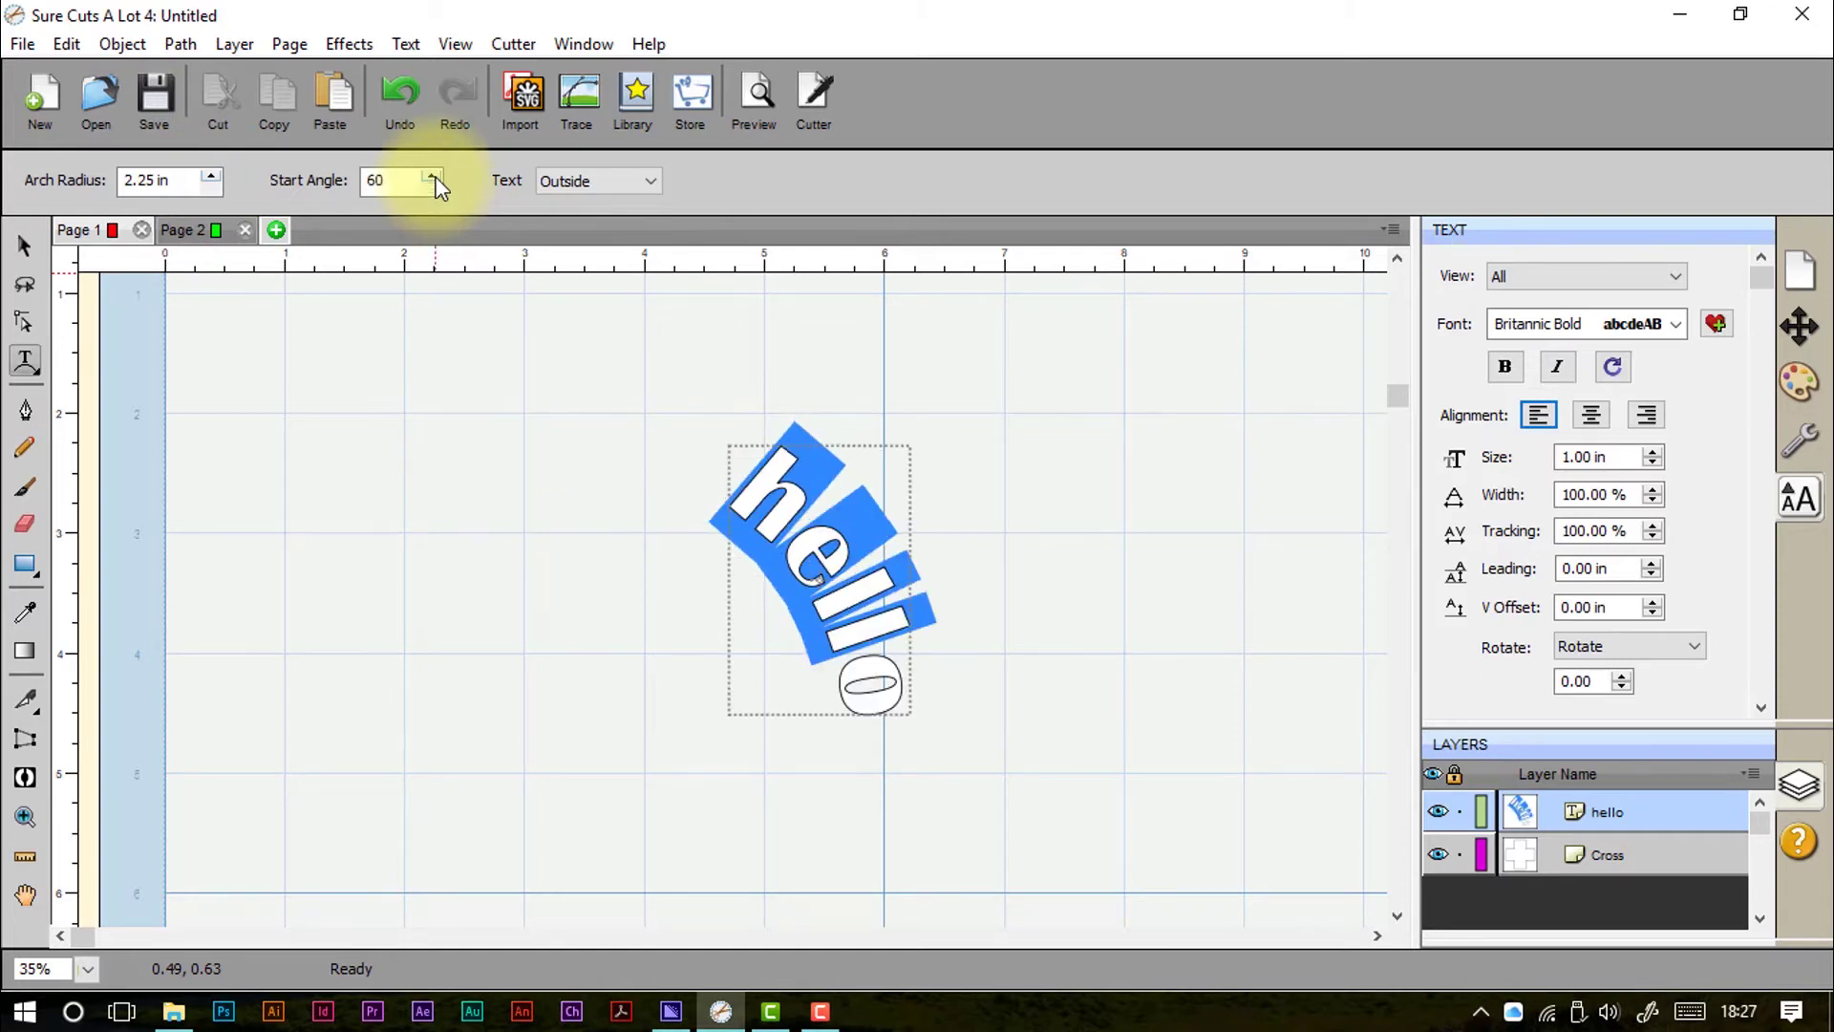
left_click(433, 175)
left_click(433, 176)
left_click(433, 176)
left_click(433, 176)
left_click(433, 175)
left_click(433, 176)
double_click(433, 191)
double_click(434, 191)
double_click(433, 191)
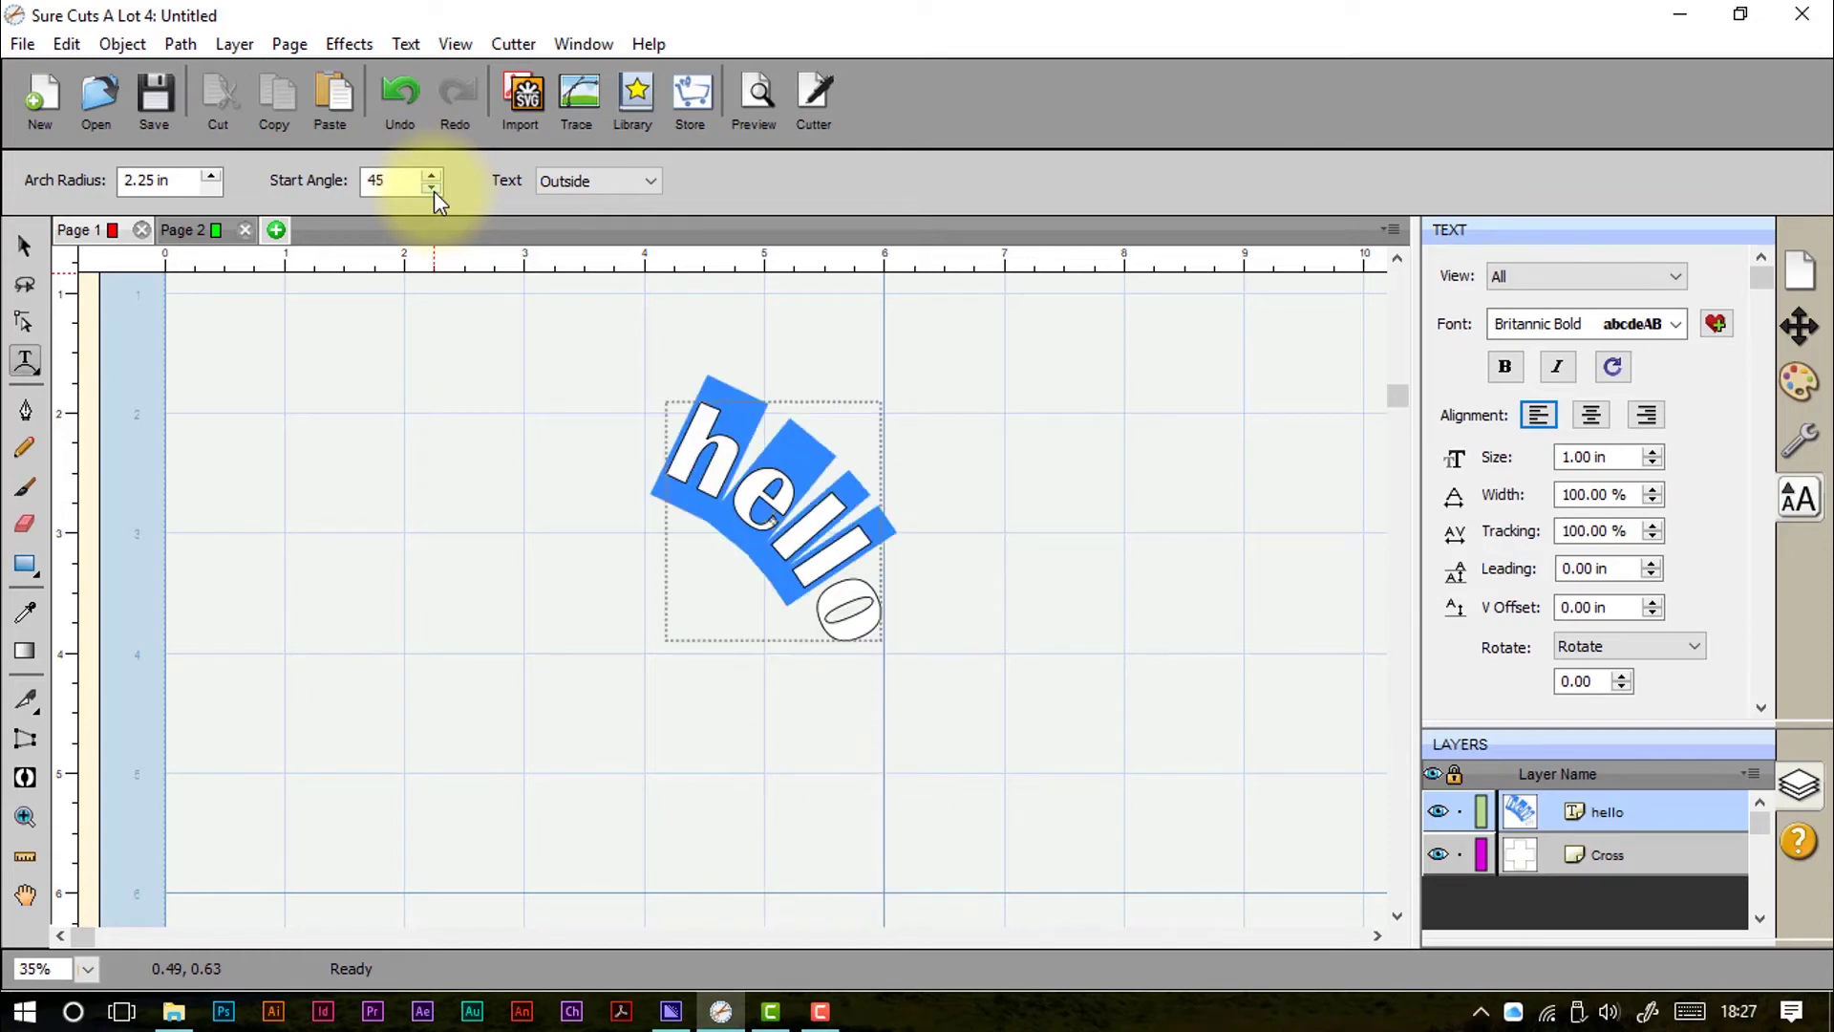
double_click(433, 191)
left_click(434, 191)
left_click(433, 191)
Step: Try placing the arched text on the inside of the arch and switch it back to Outside
left_click(571, 181)
left_click(571, 221)
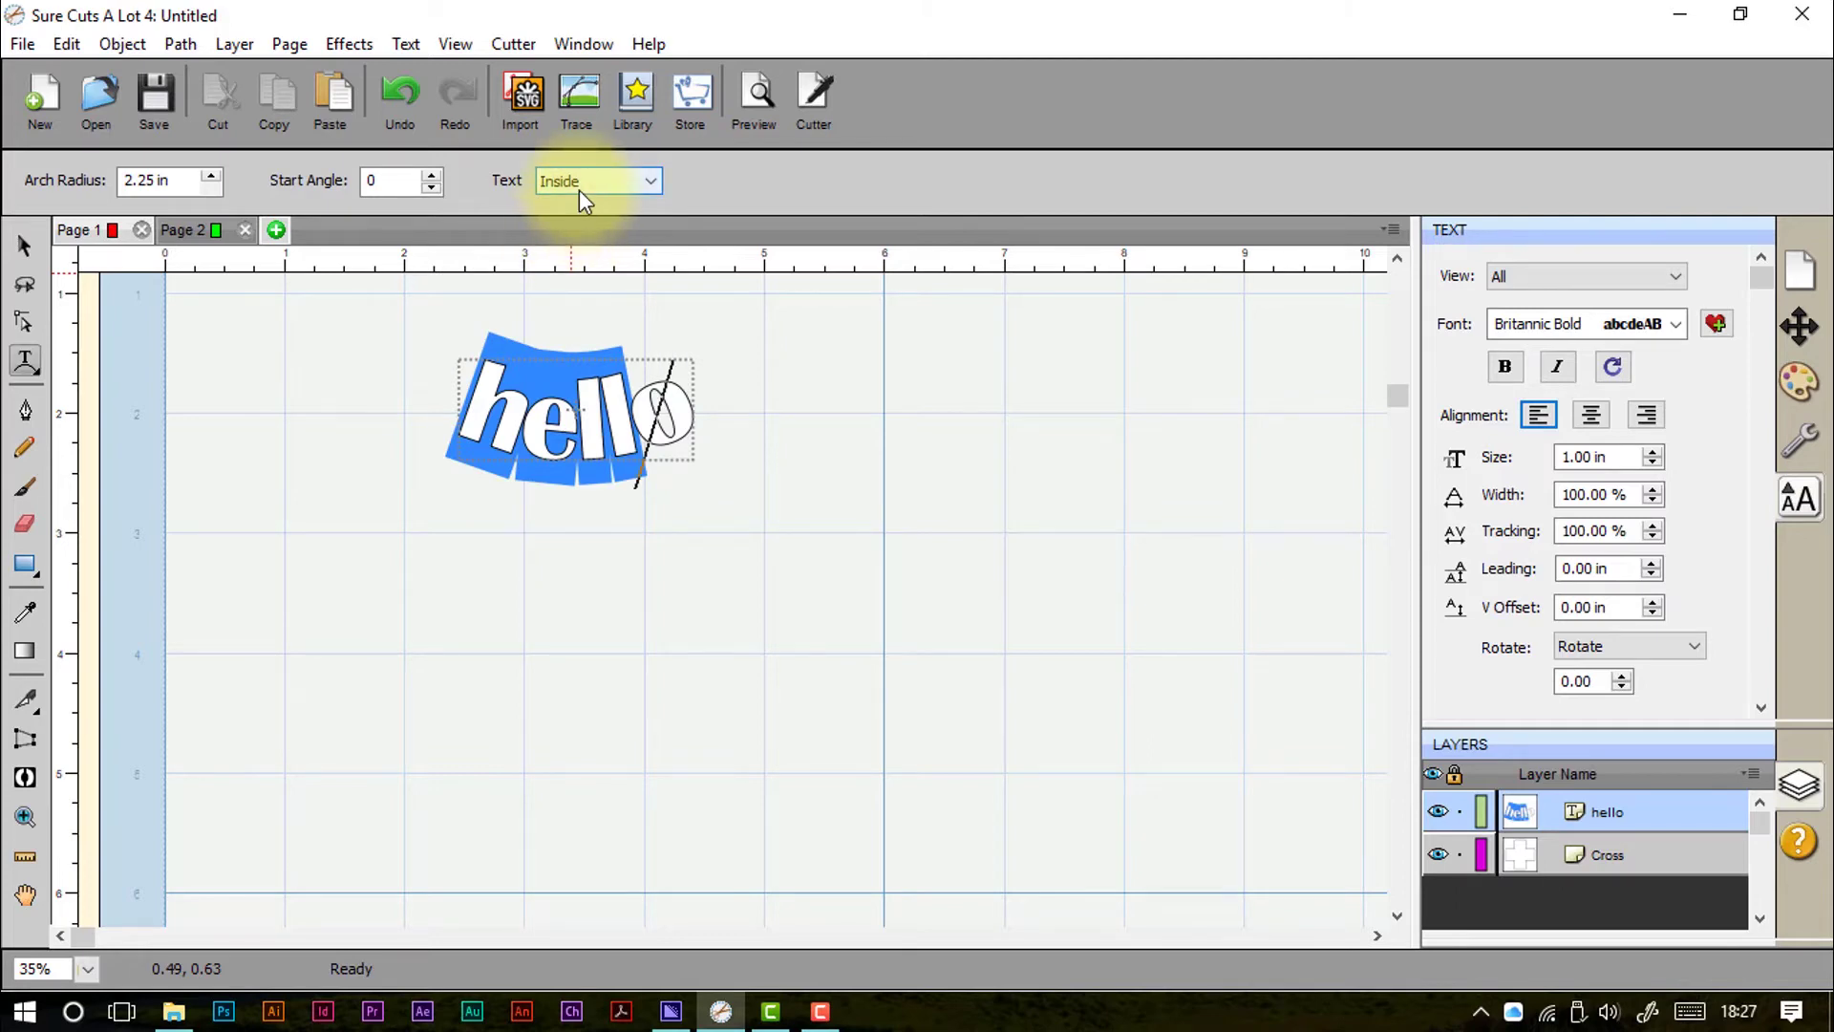
left_click(579, 189)
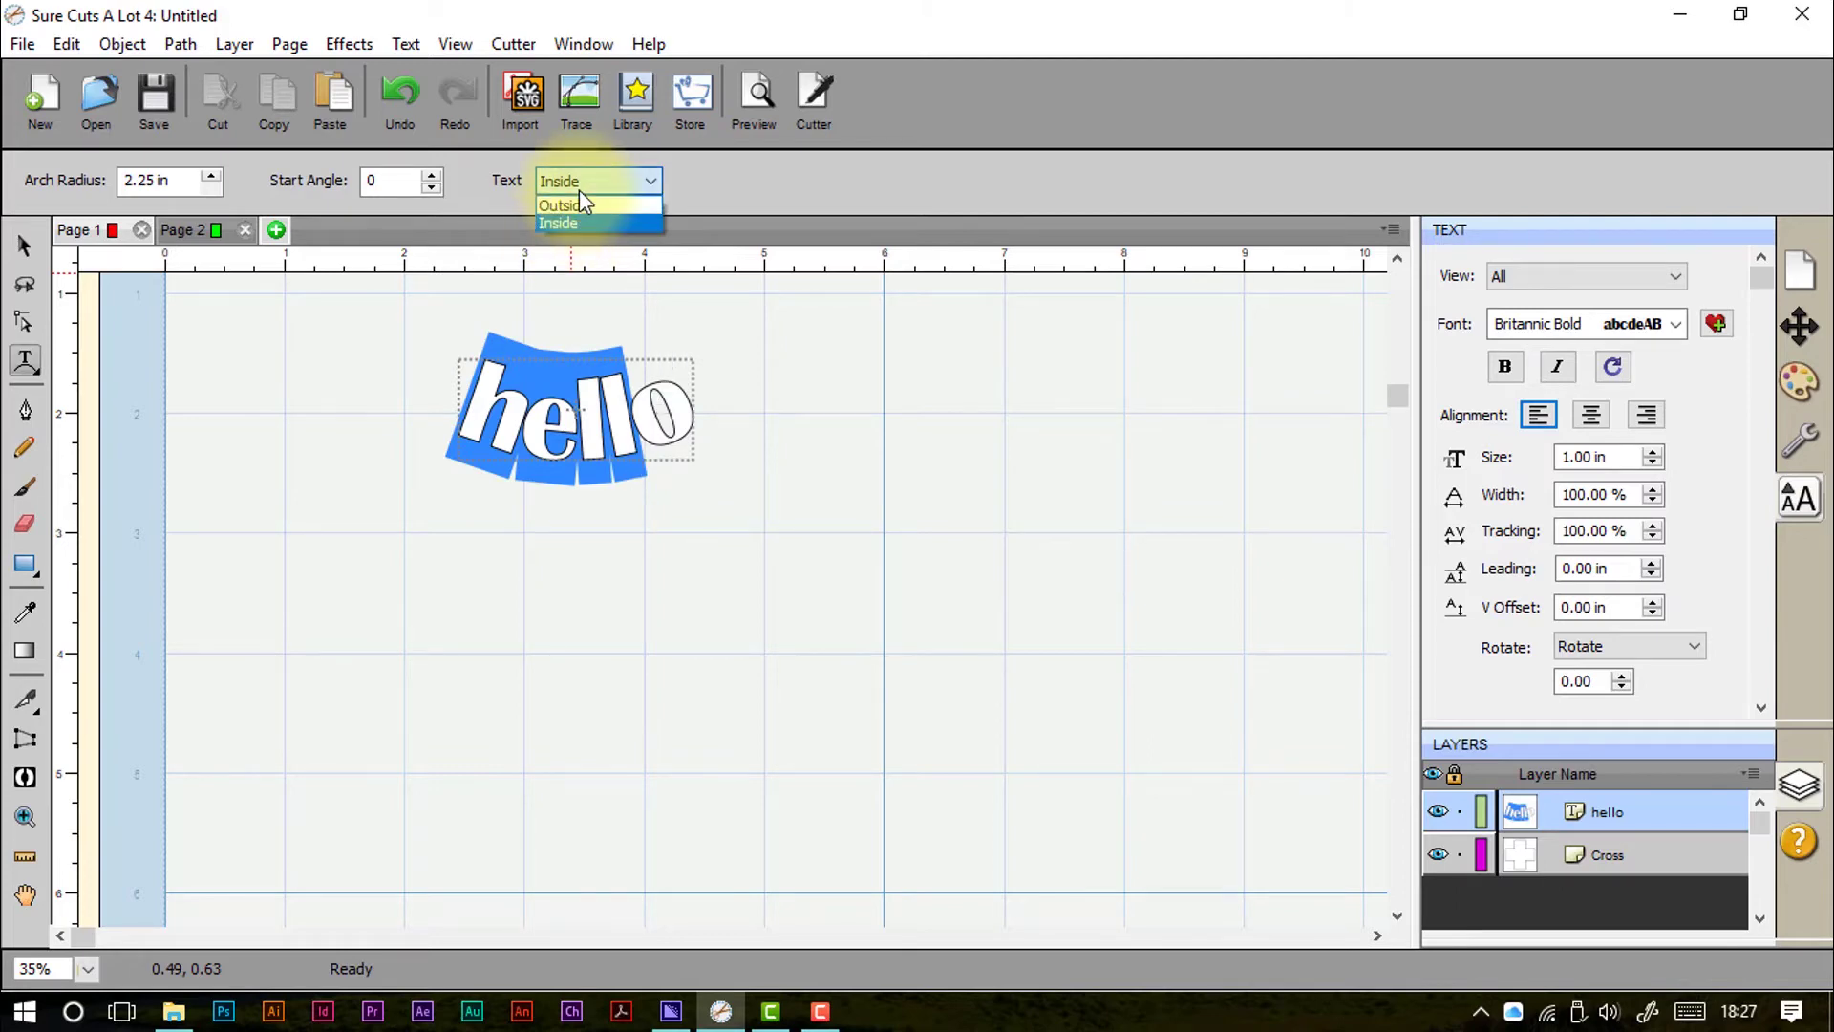
left_click(581, 206)
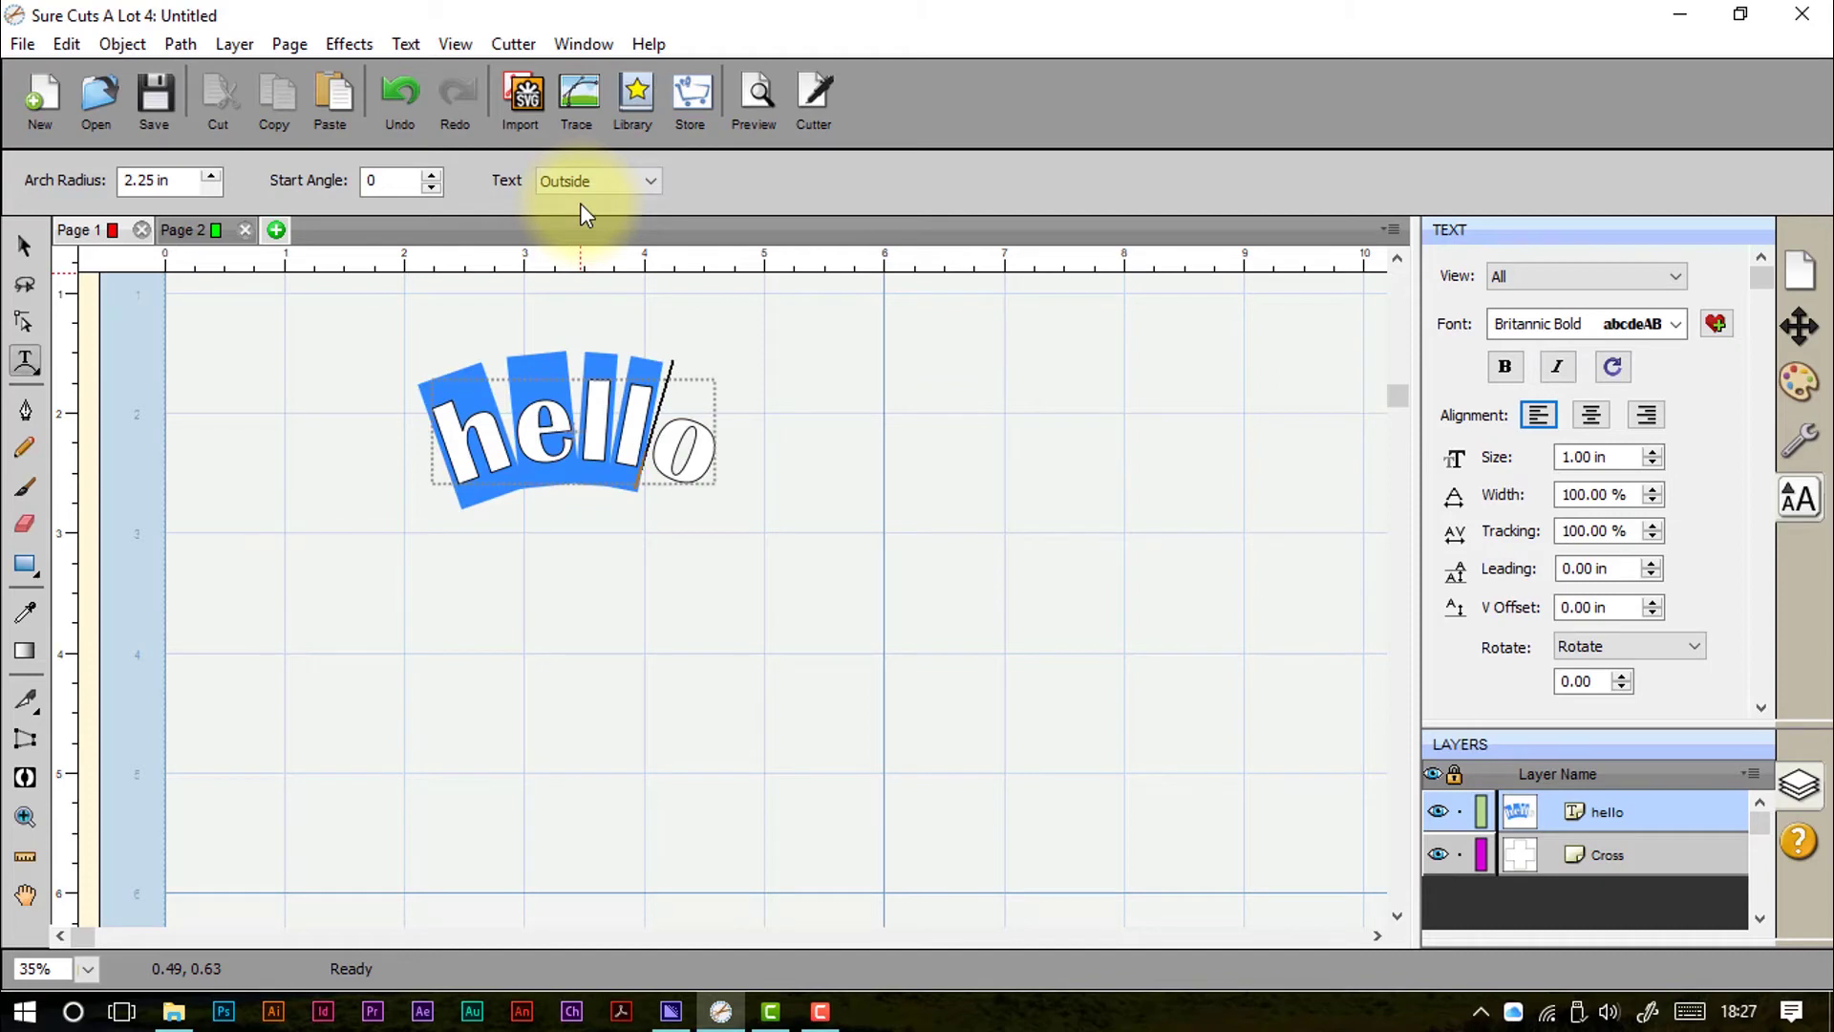
Step: Delete the arched "hello" text from the mat
left_click(25, 247)
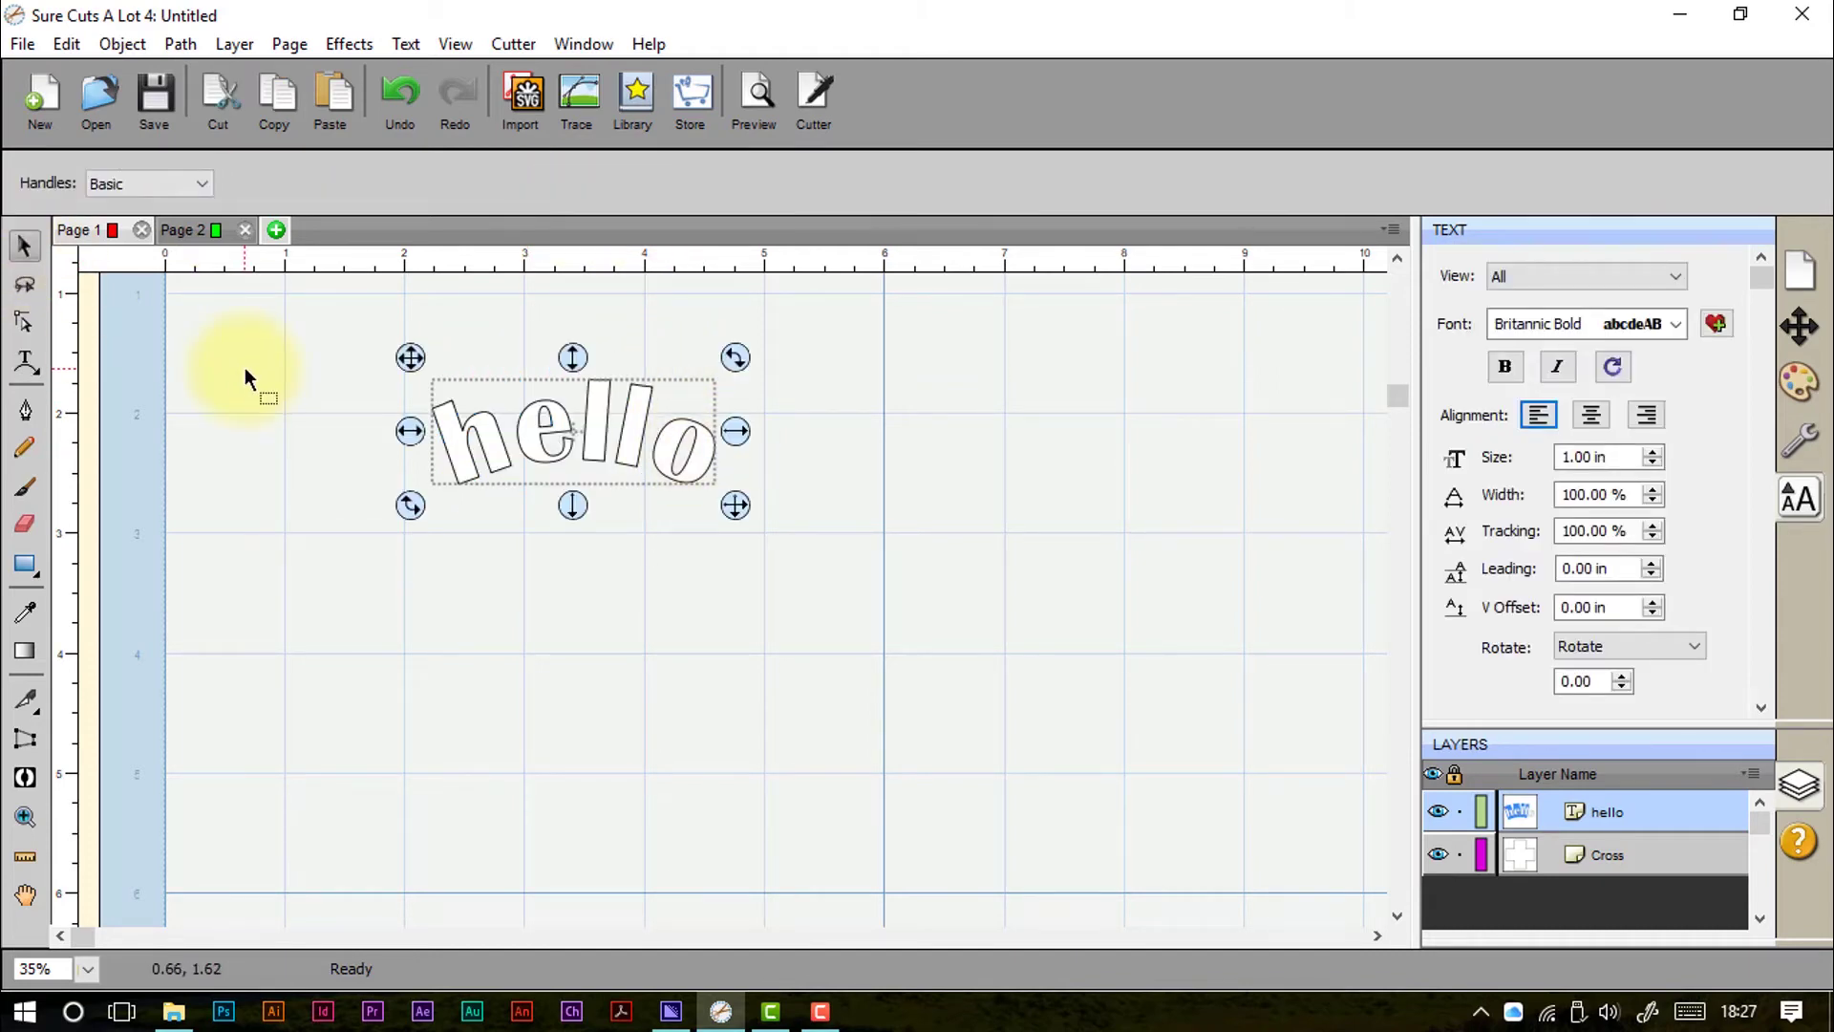
key("Delete")
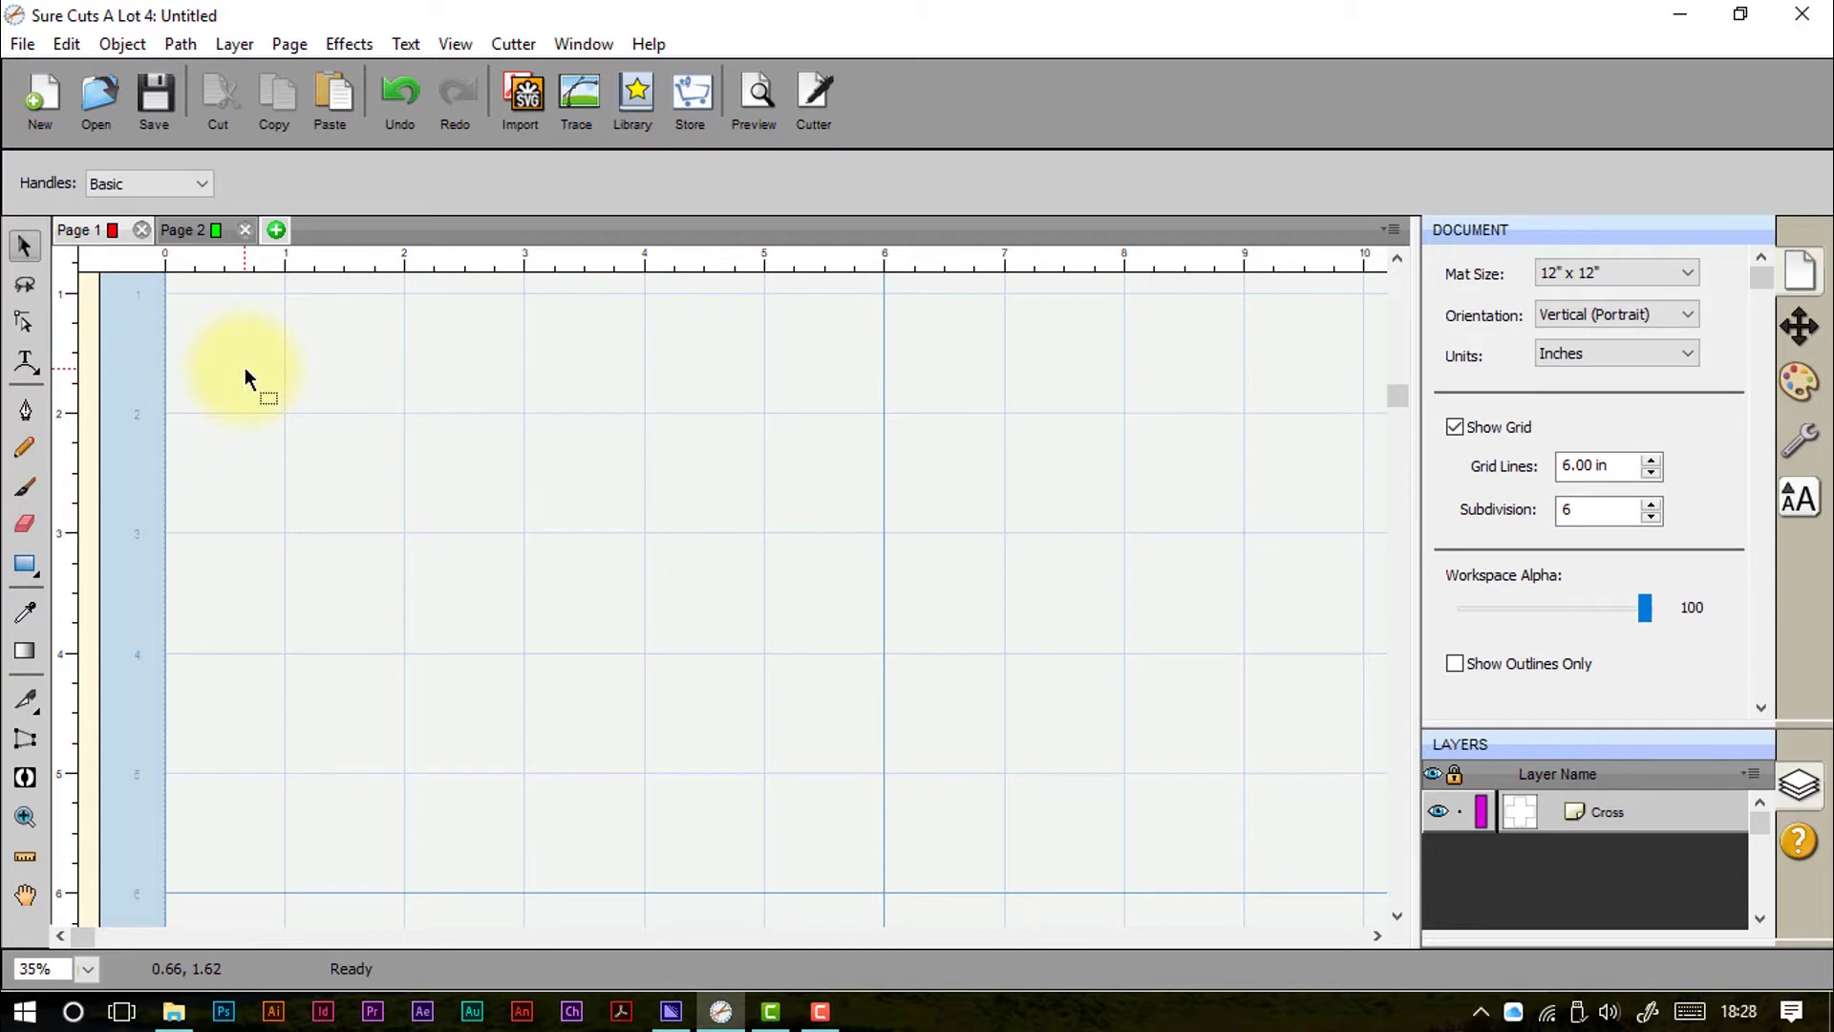
Step: Use the Draw tool to draw an open zigzag line of seven corner points, about 5.9 in wide, across the mat
left_click(26, 411)
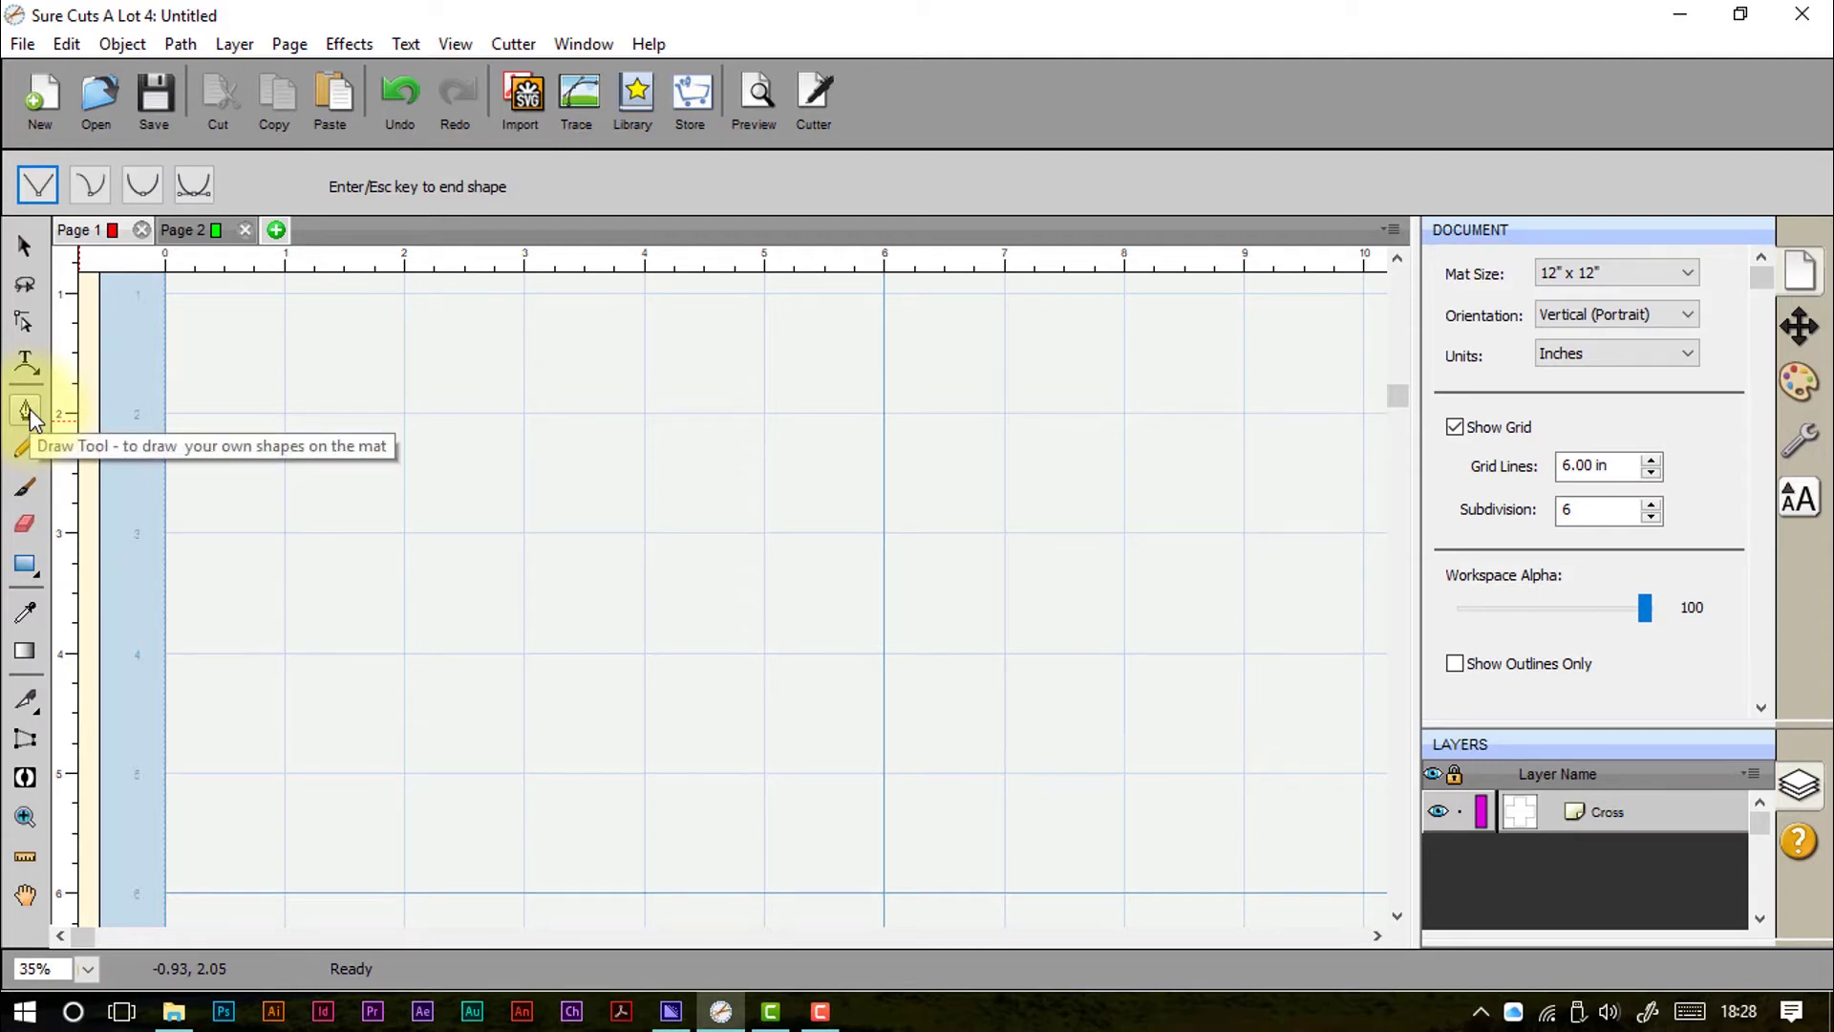
left_click(283, 532)
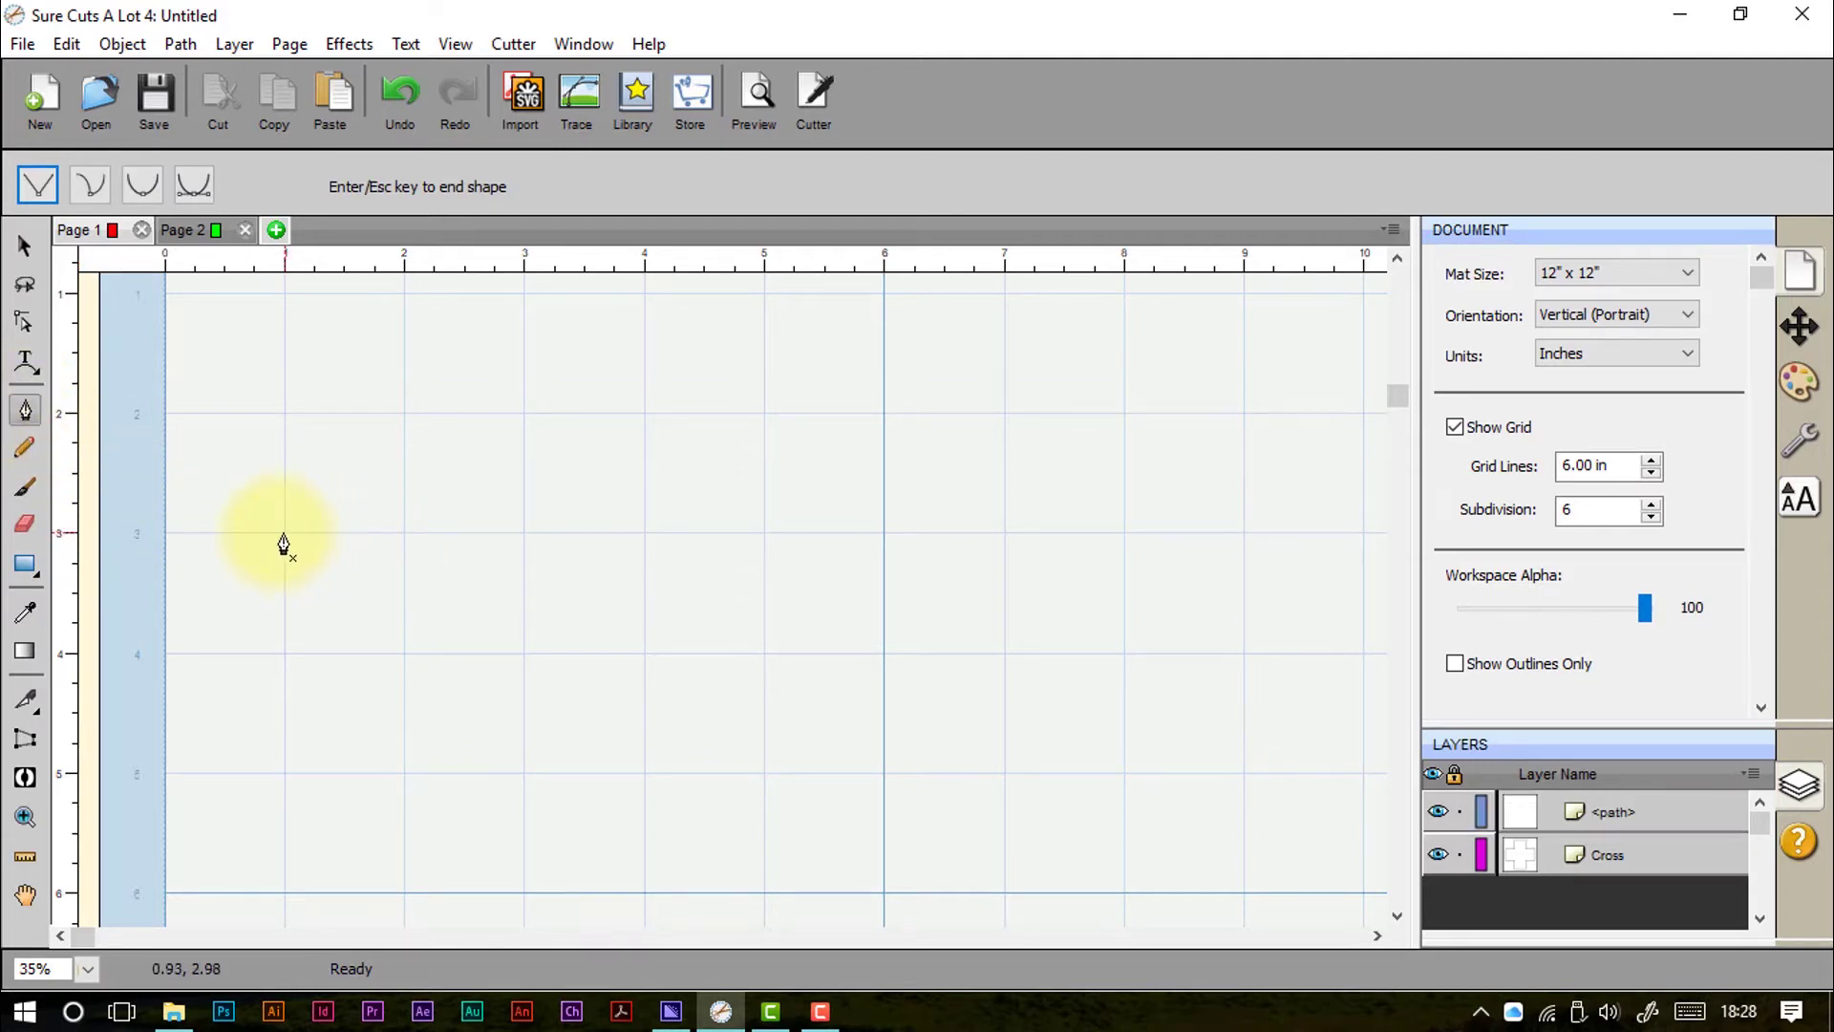
left_click(406, 656)
left_click(643, 643)
left_click(646, 655)
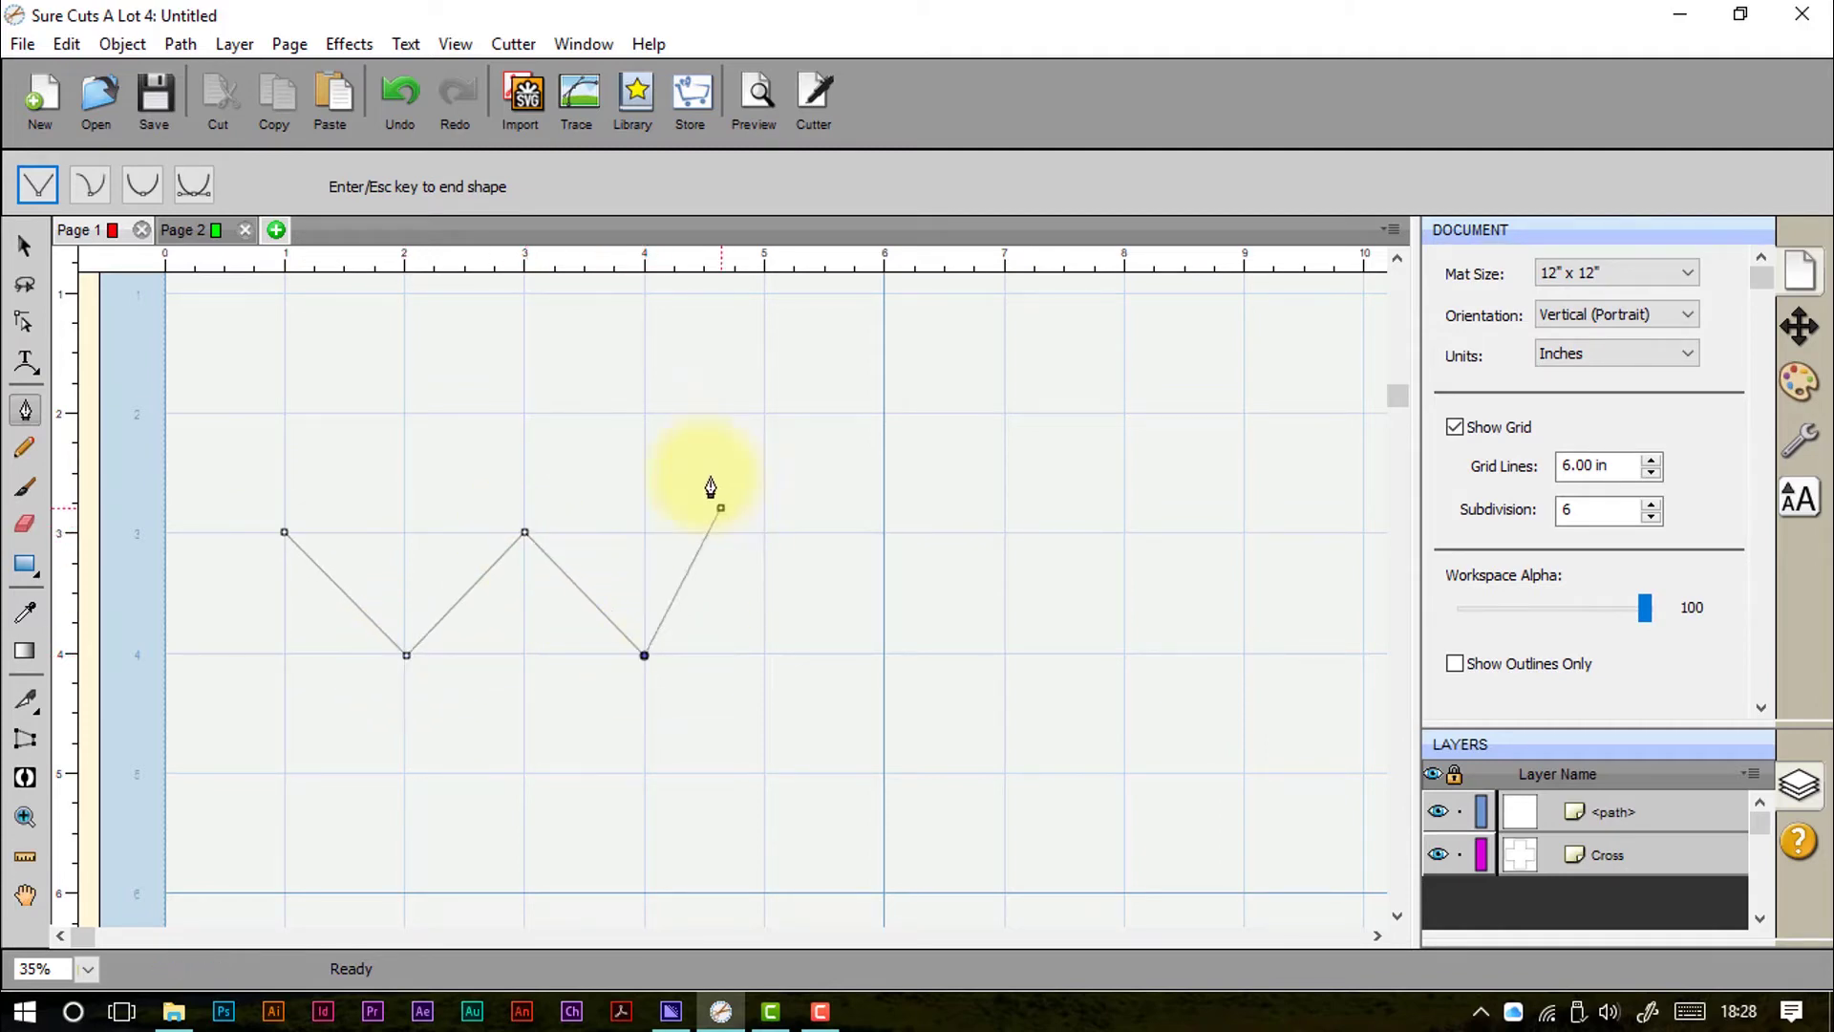
left_click(706, 447)
left_click(808, 513)
left_click(986, 471)
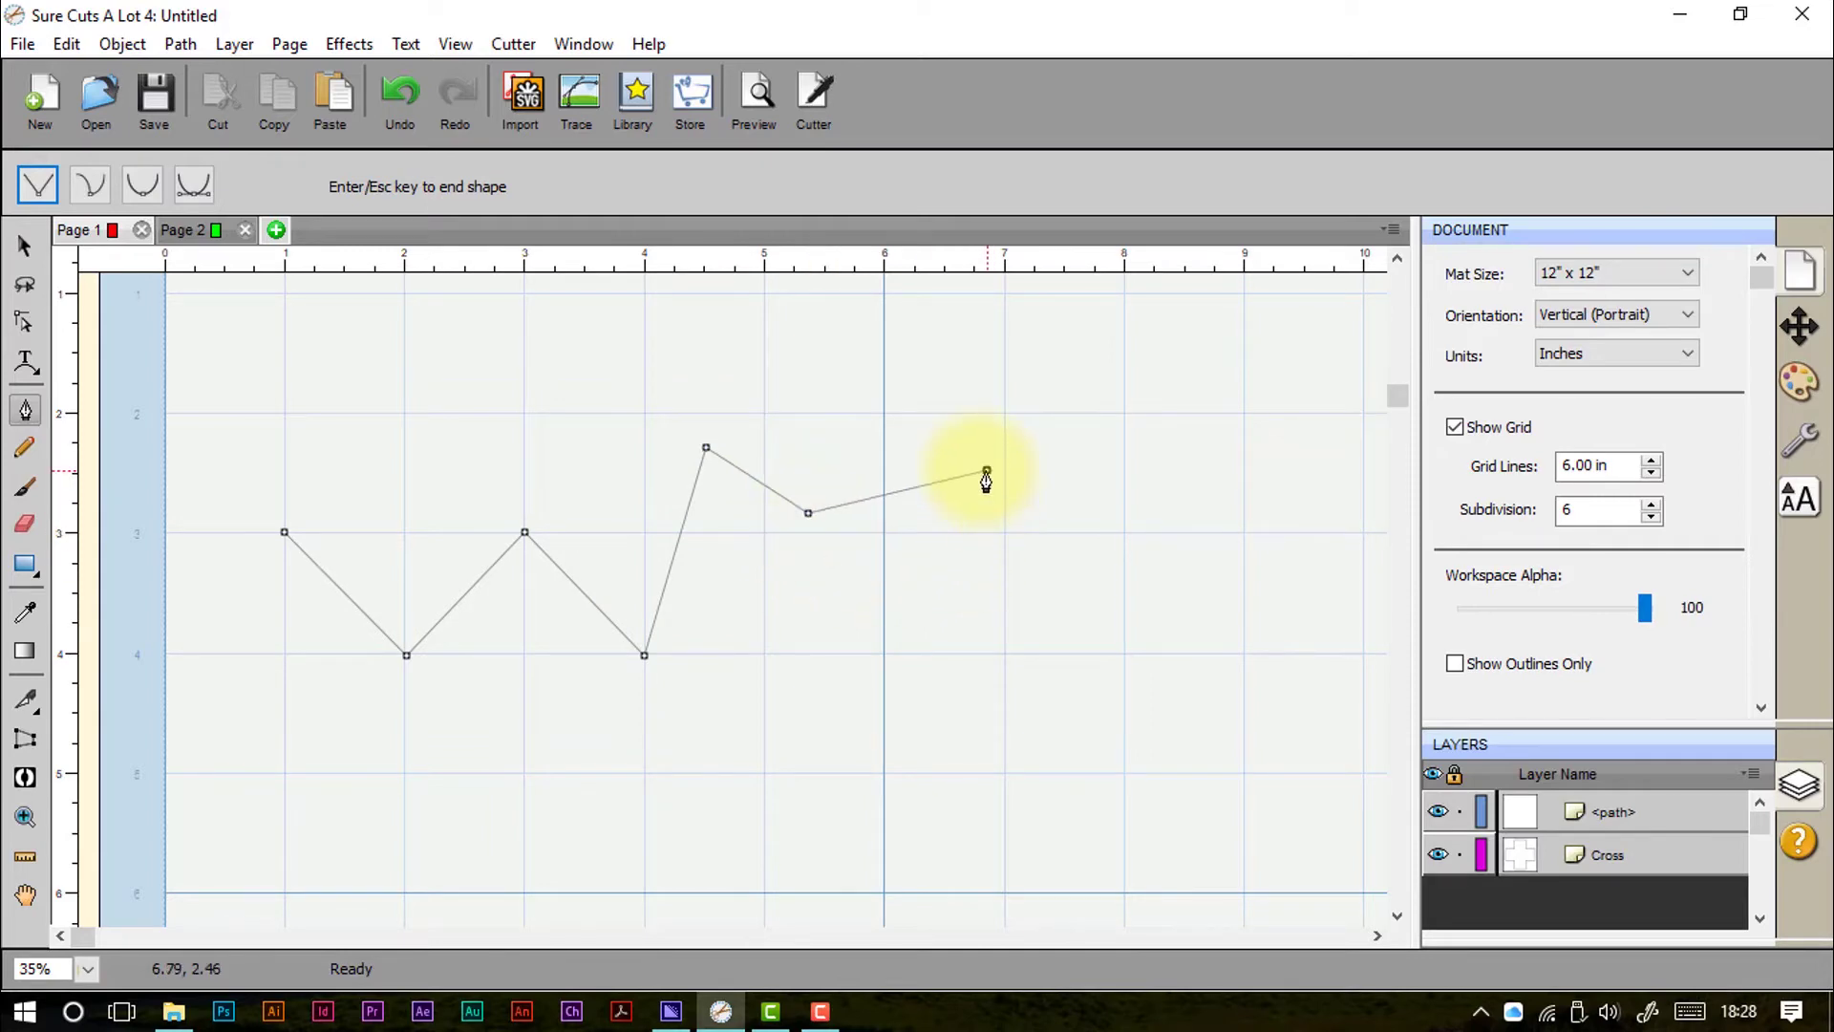
key("Return")
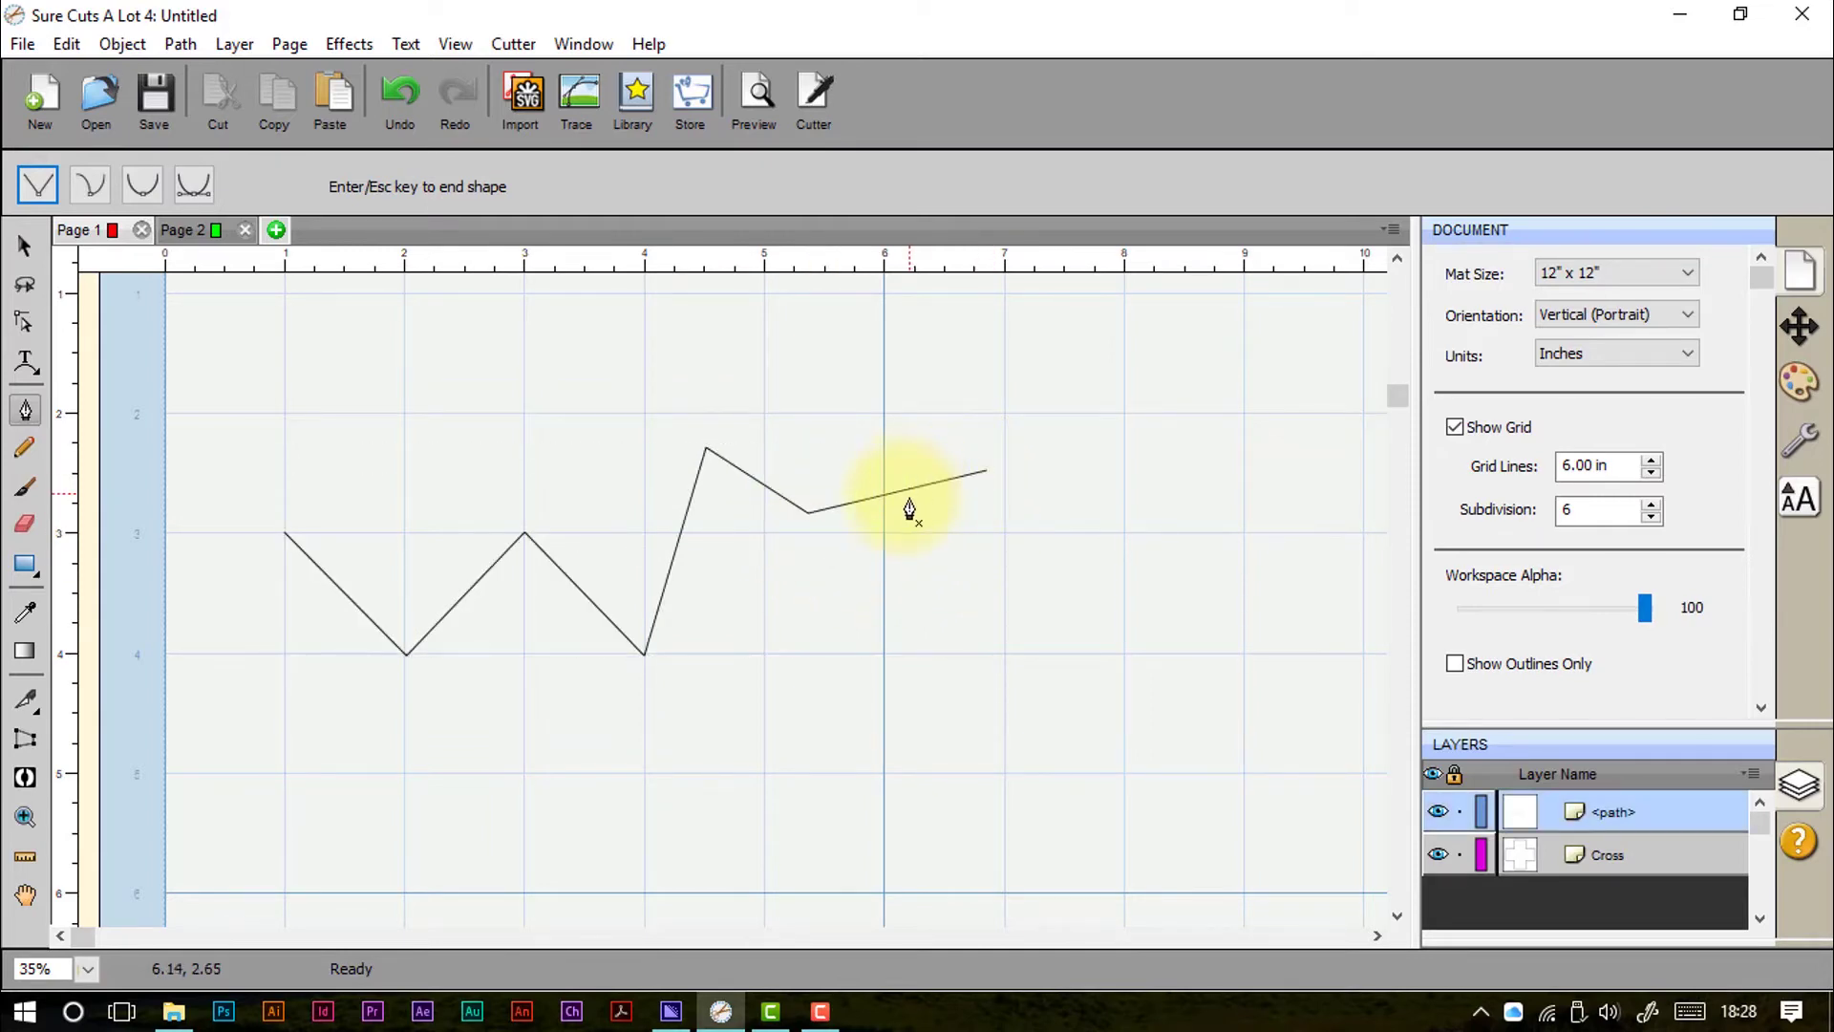
Step: Draw a second open path of four corner points, starting on the zigzag's first segment and running below it
left_click(336, 597)
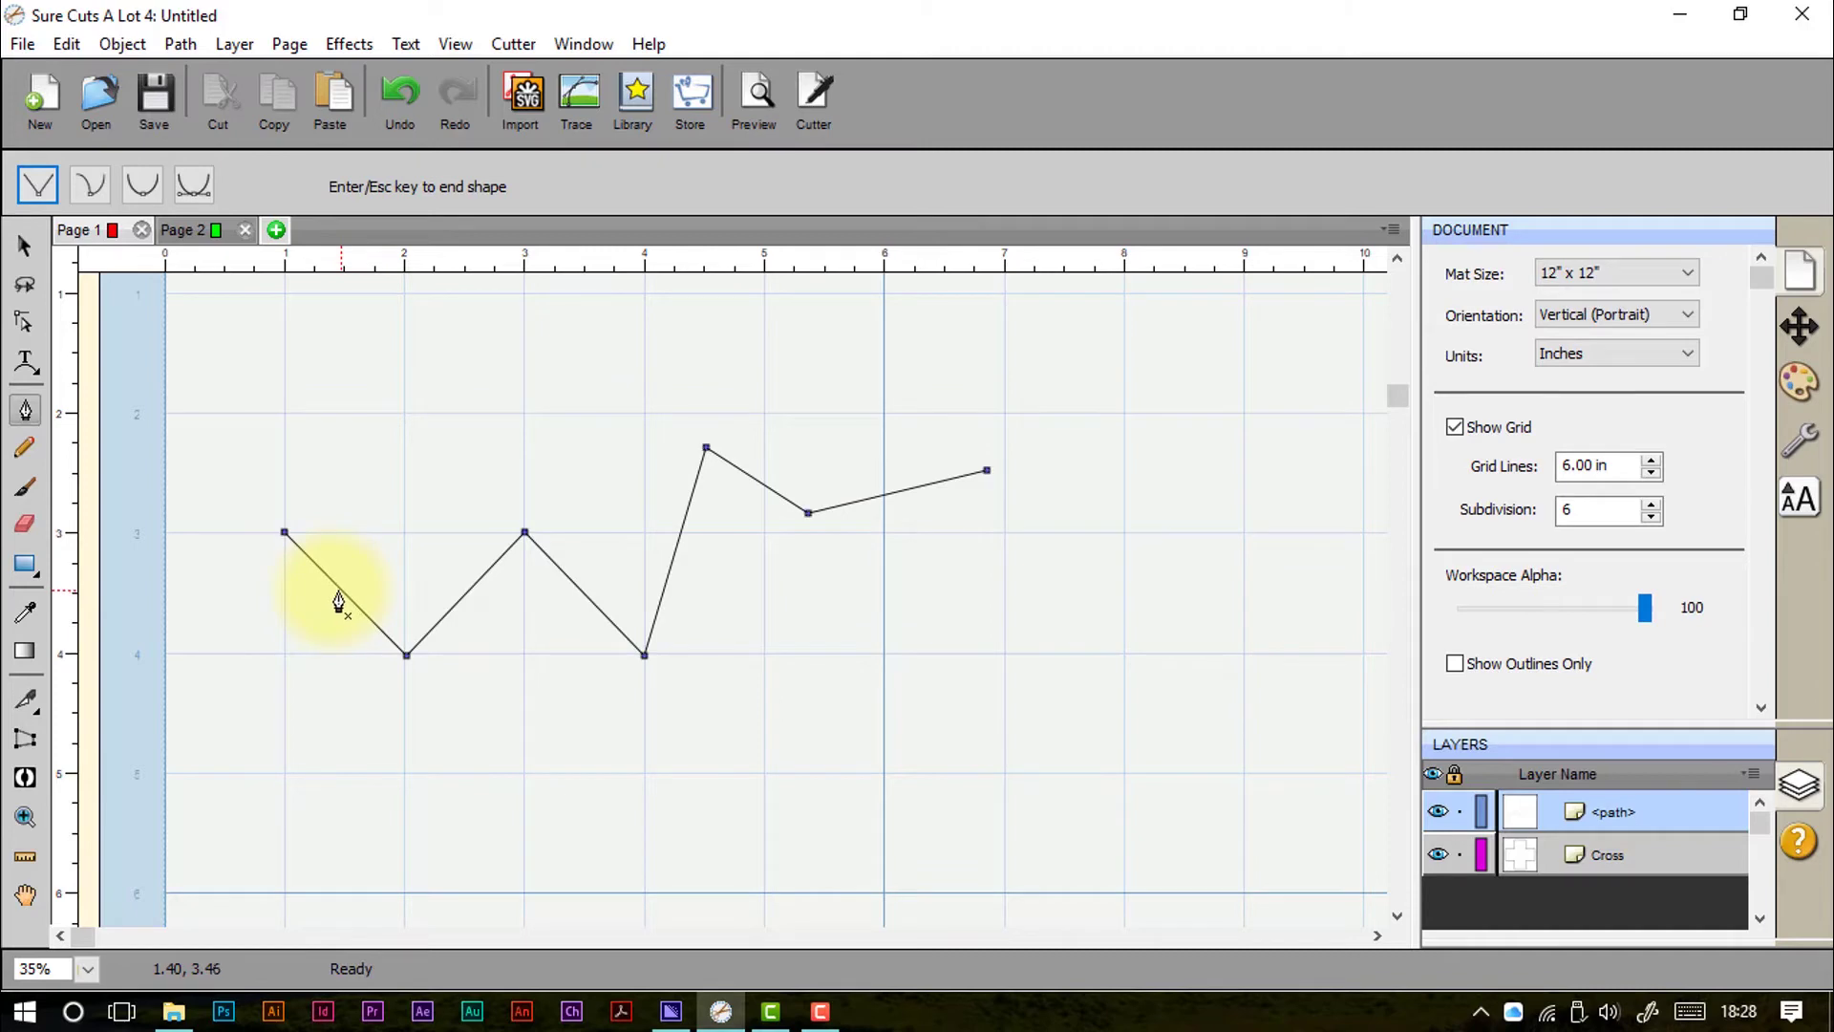
left_click(337, 590)
left_click(233, 615)
left_click(349, 739)
left_click(489, 727)
left_click(501, 723)
key("Return")
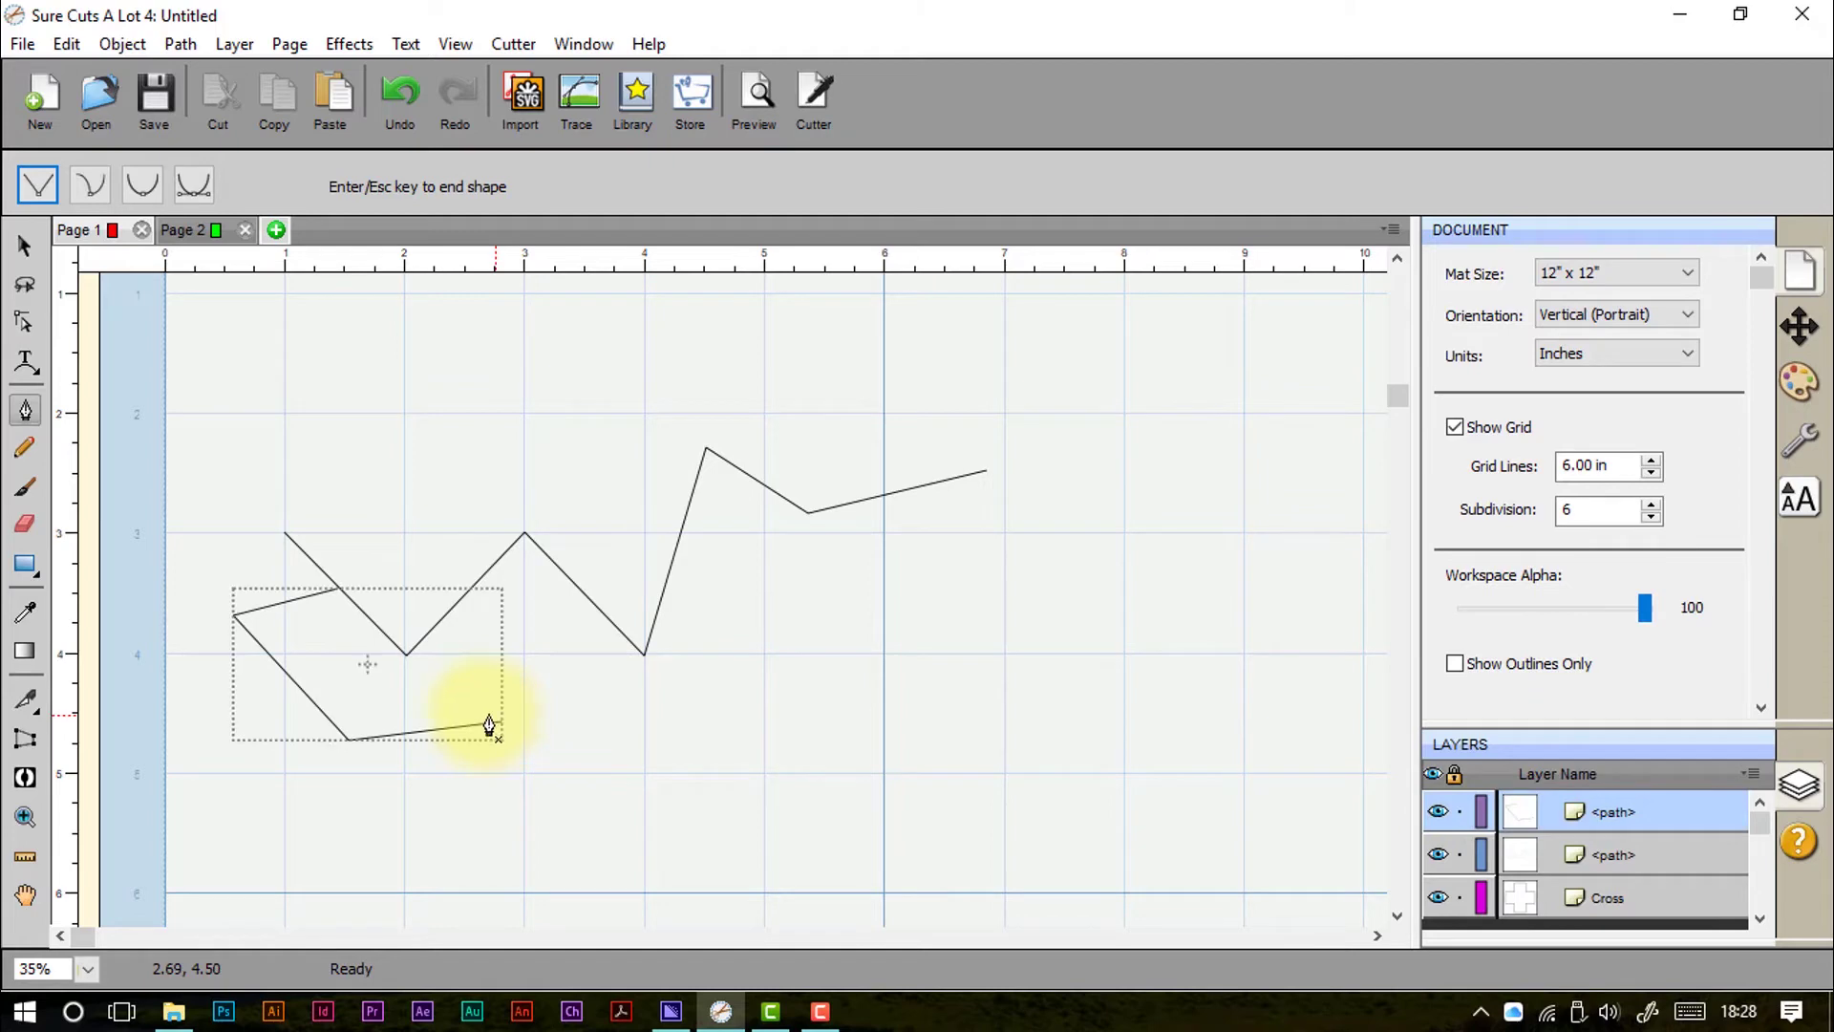
Step: Select both drawn paths together and delete them from the mat
left_click(25, 246)
left_click_drag(166, 384, 986, 869)
key("Delete")
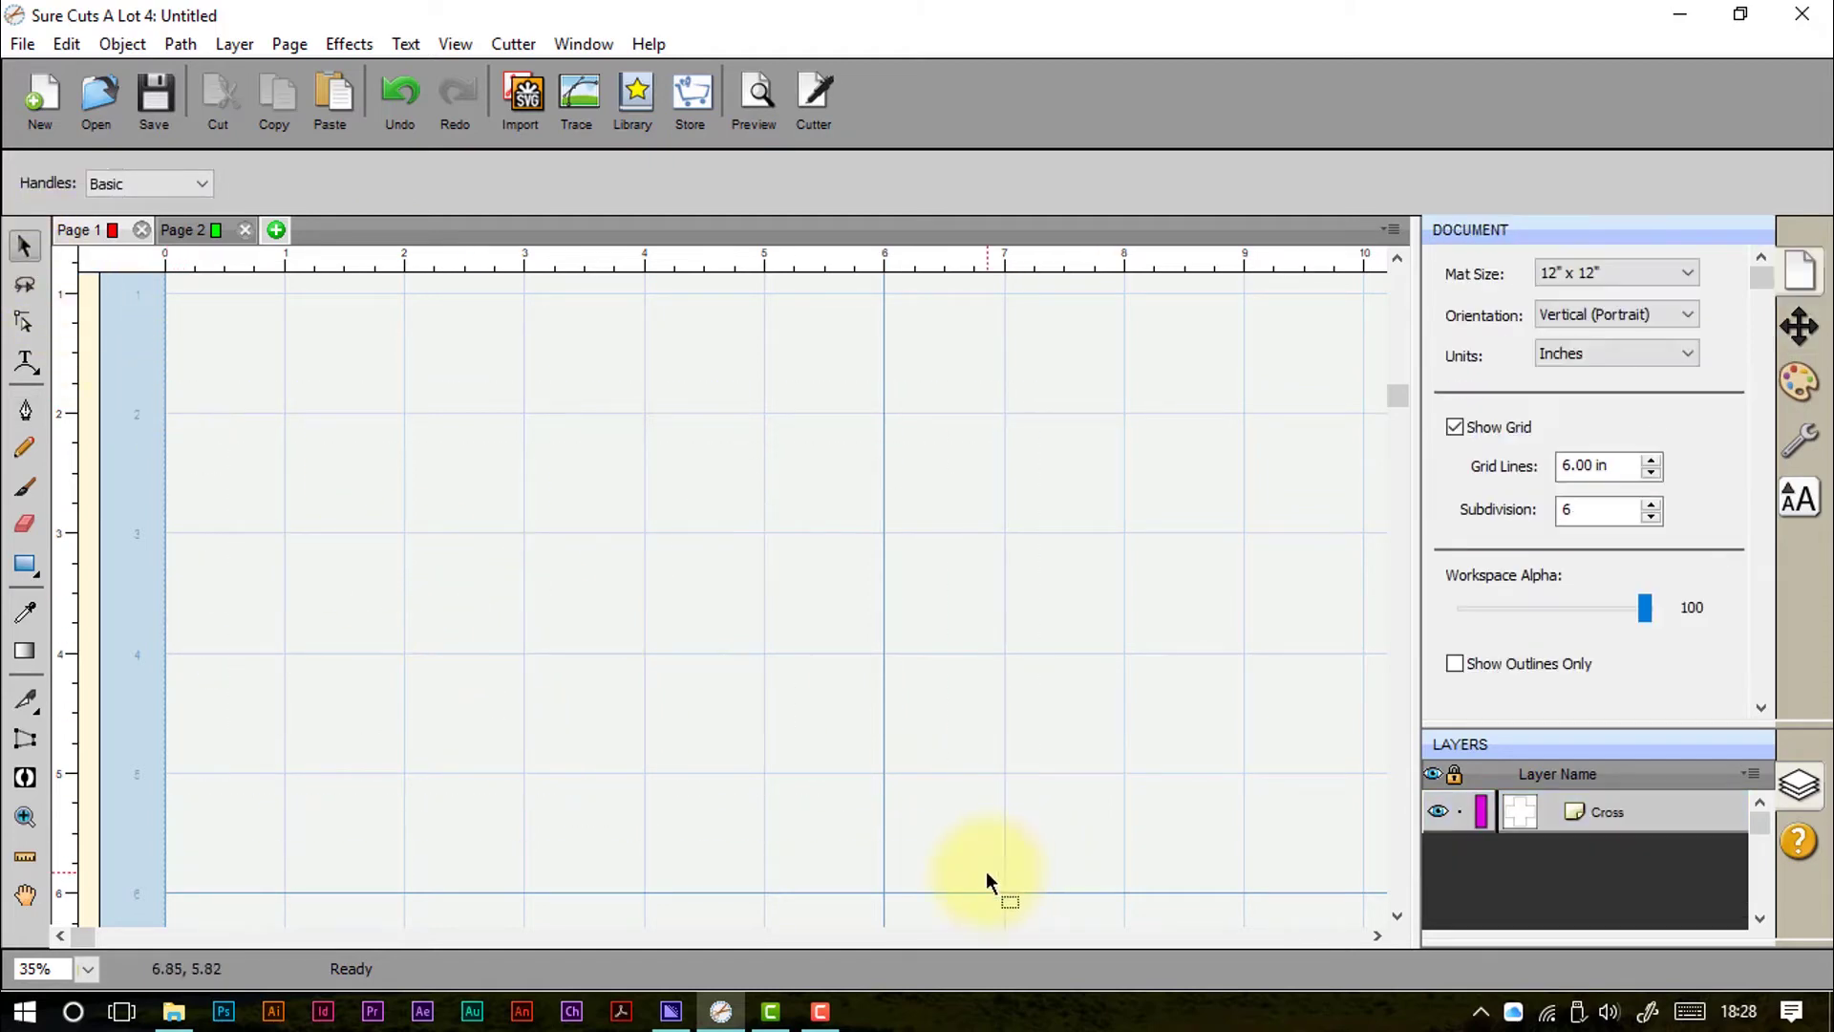
Step: Draw an open curve of two adjoining arches with the Draw tool, each about 2 in wide and 1 in high, starting at the 2 in gridline
left_click(25, 410)
left_click(405, 530)
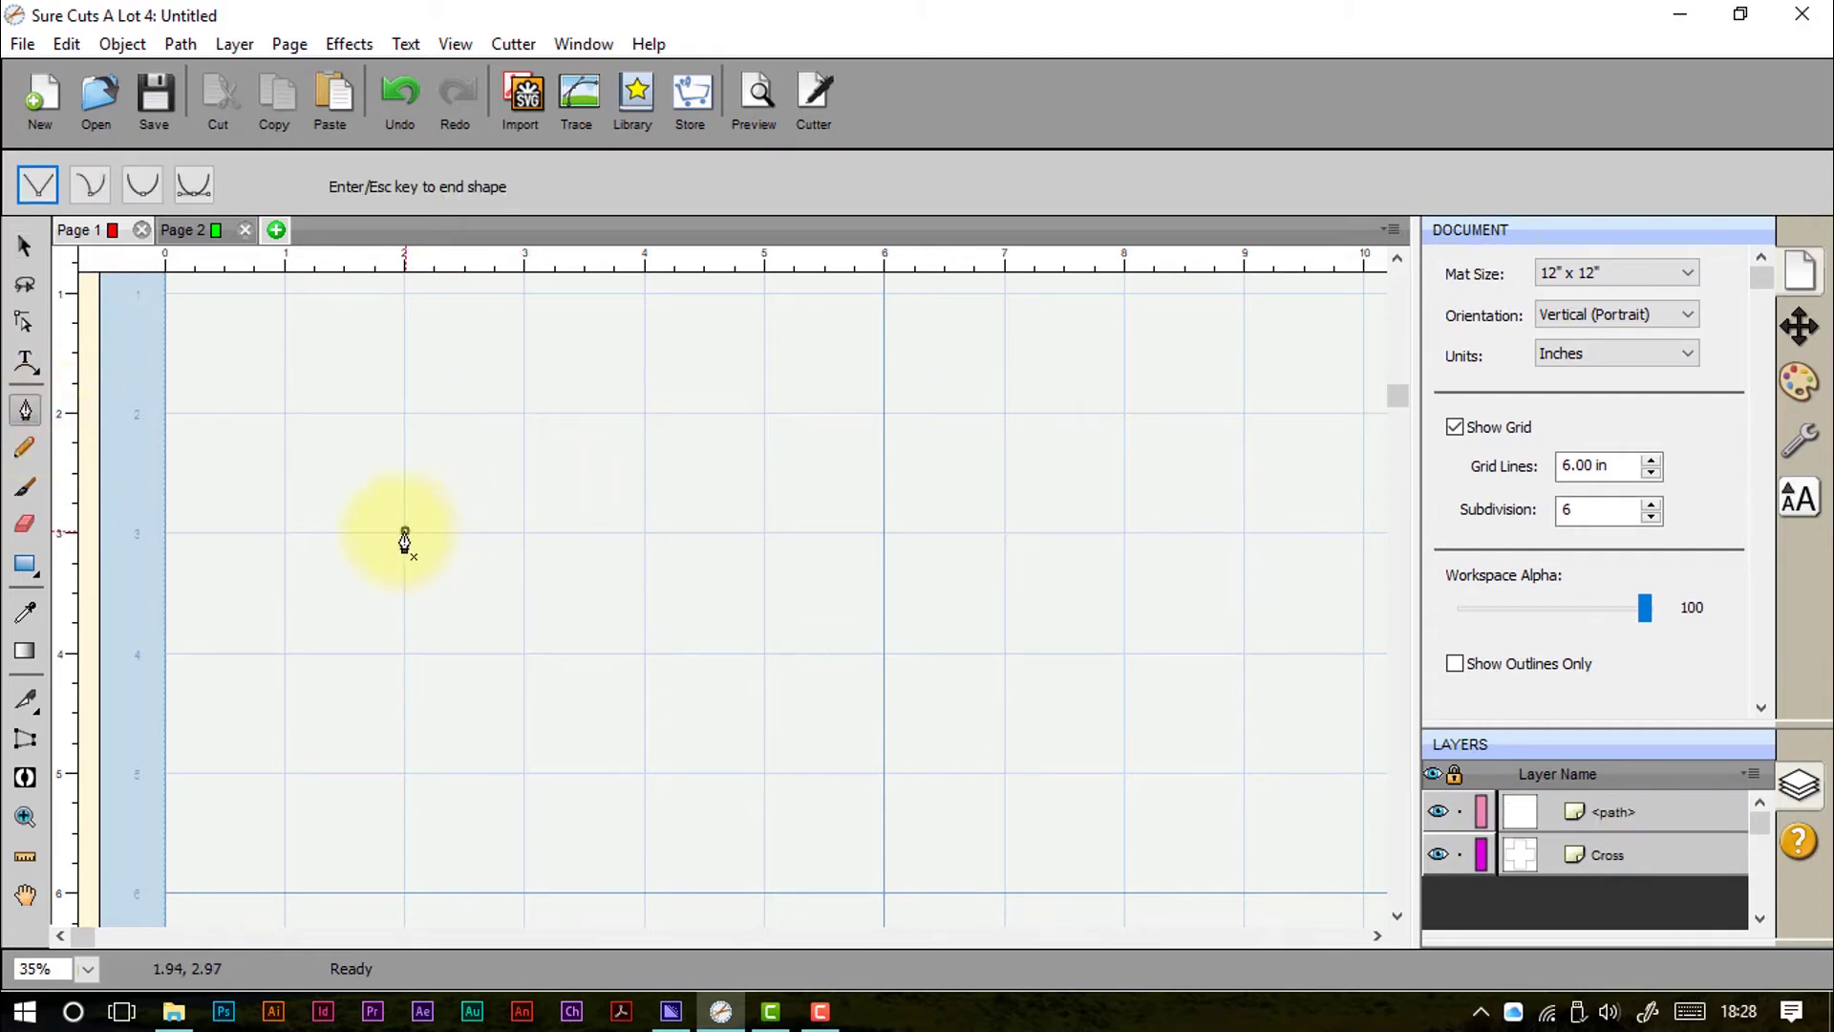
left_click_drag(524, 416, 644, 416)
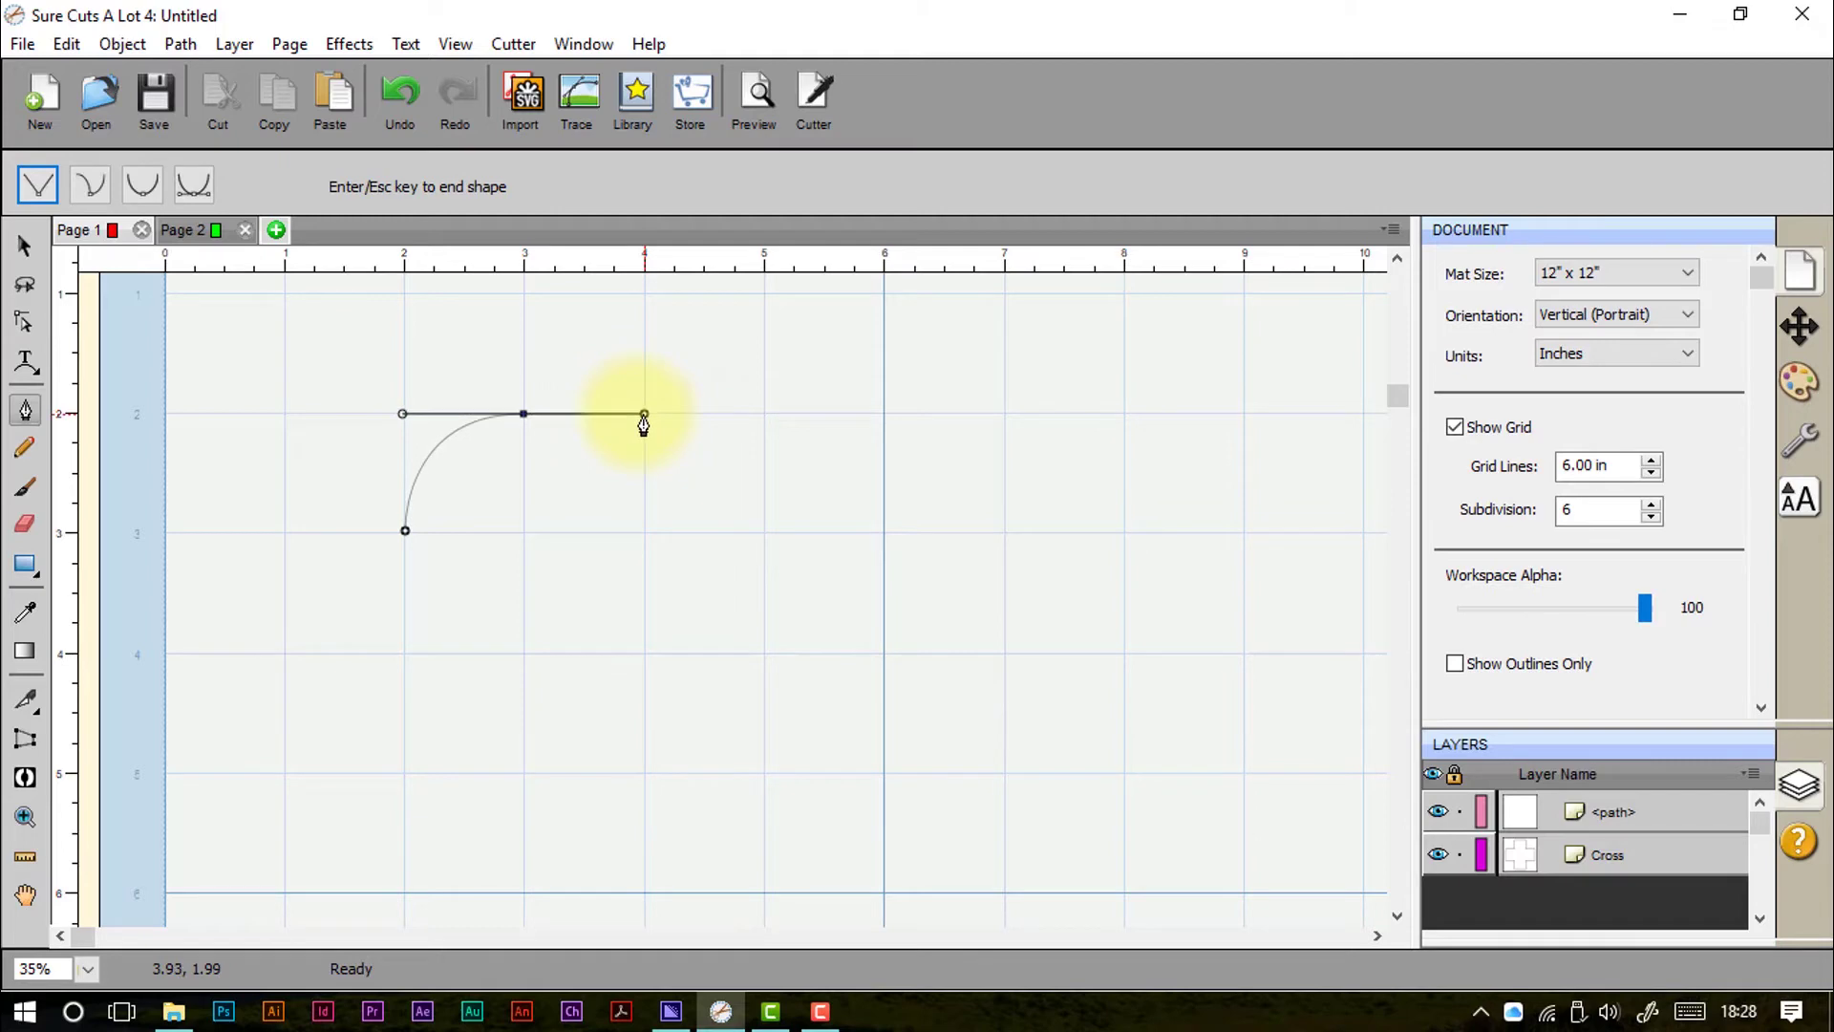
left_click(645, 533)
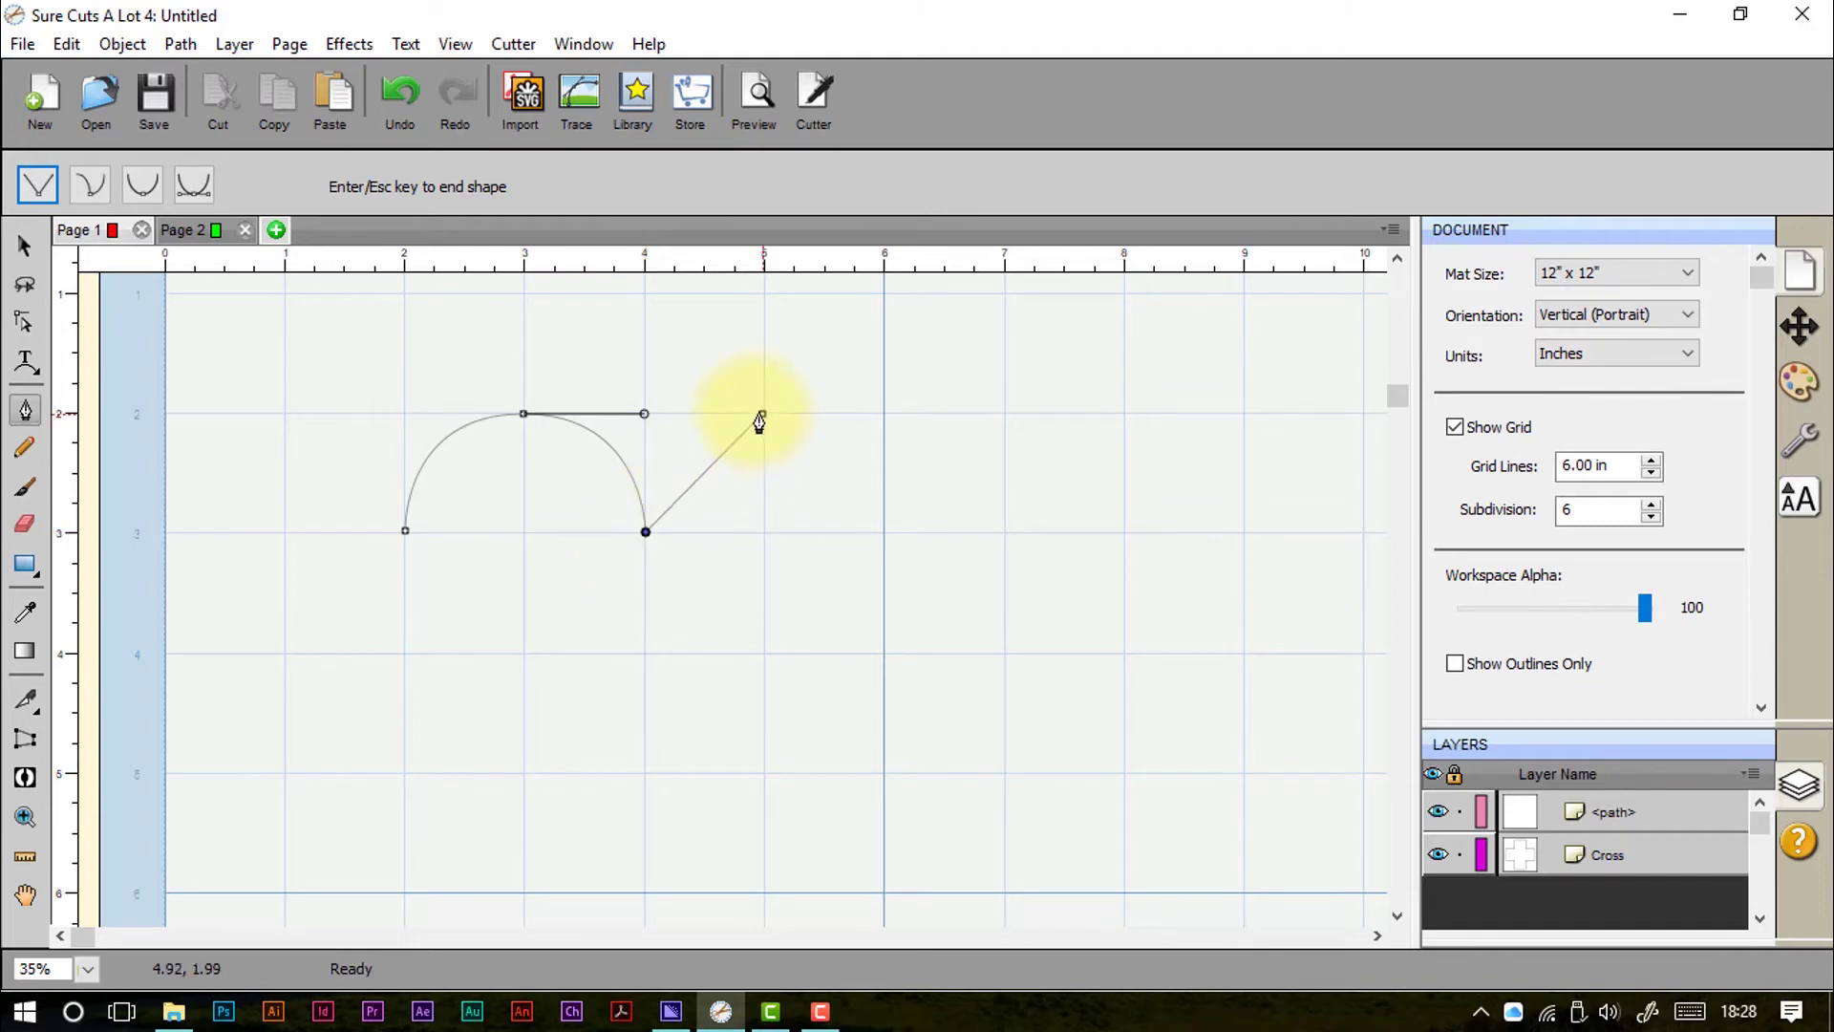
left_click_drag(763, 413, 882, 414)
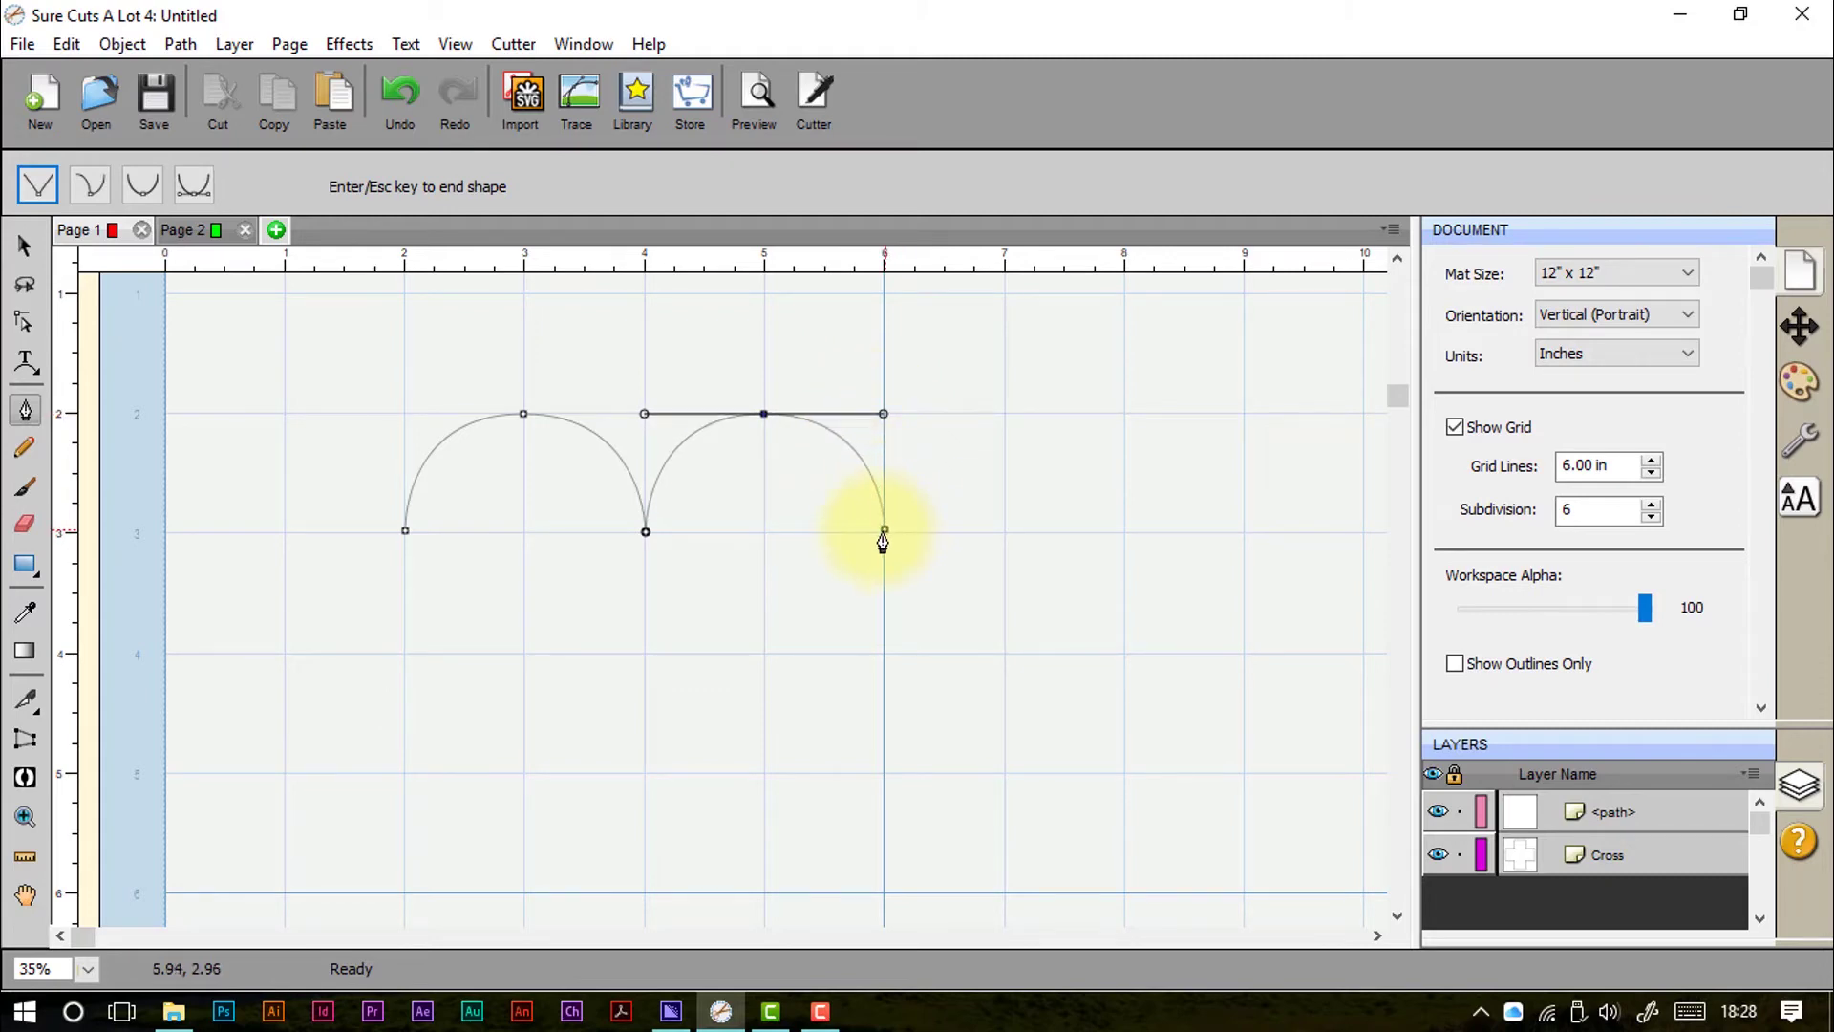
left_click(882, 532)
key("Return")
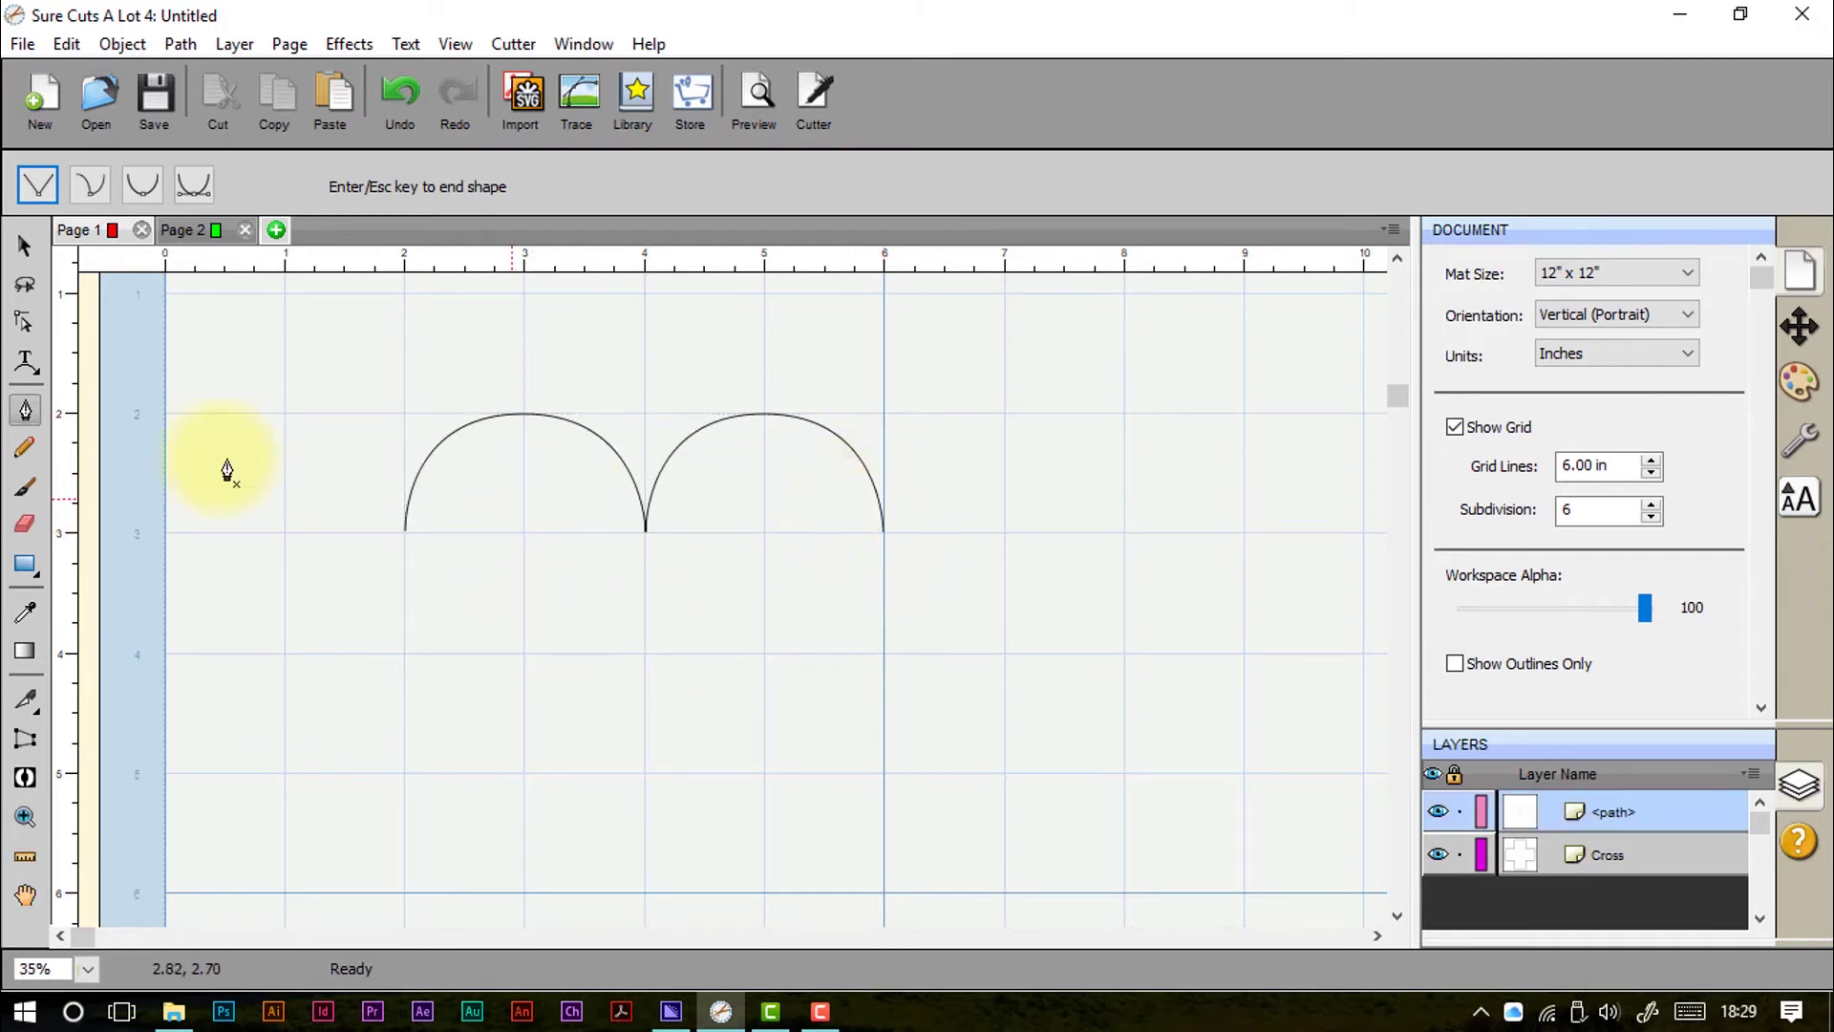
Step: Delete the double-arch curve, and draw three freehand pencil lines about 8.0, 7.1 and 2.3 in wide with smoothing 20
left_click(25, 246)
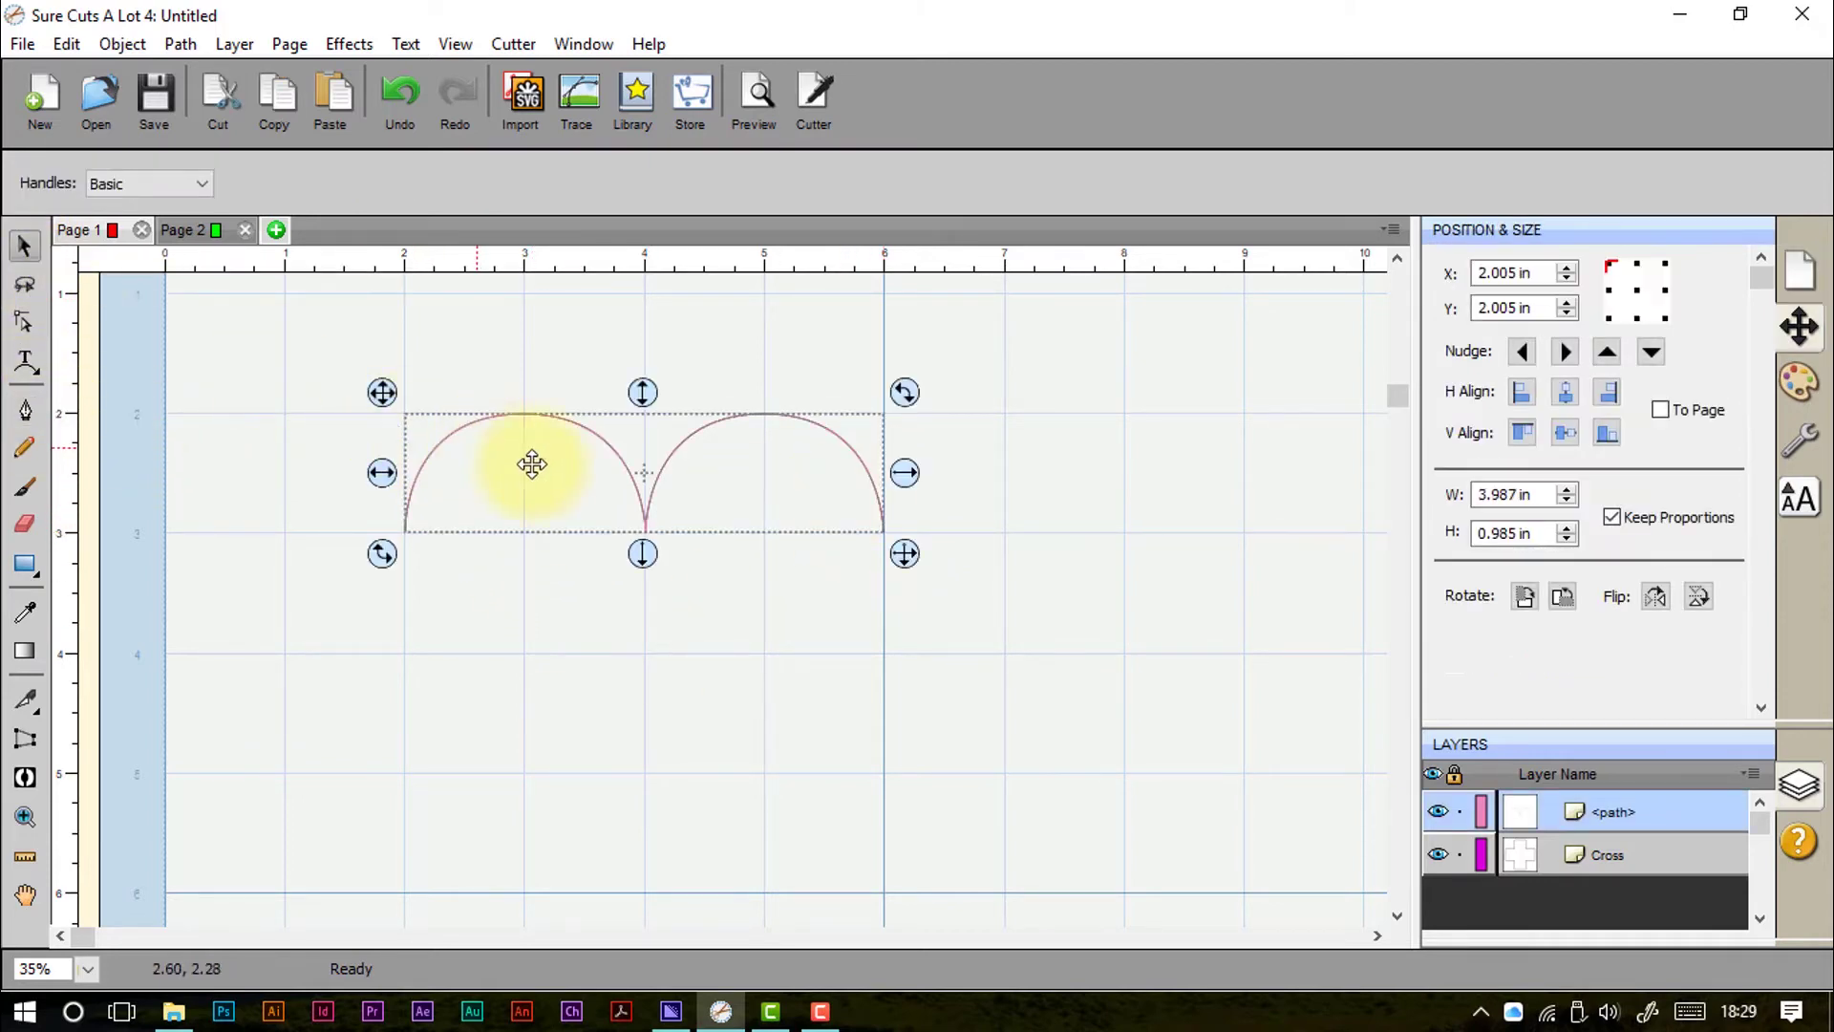
key("Delete")
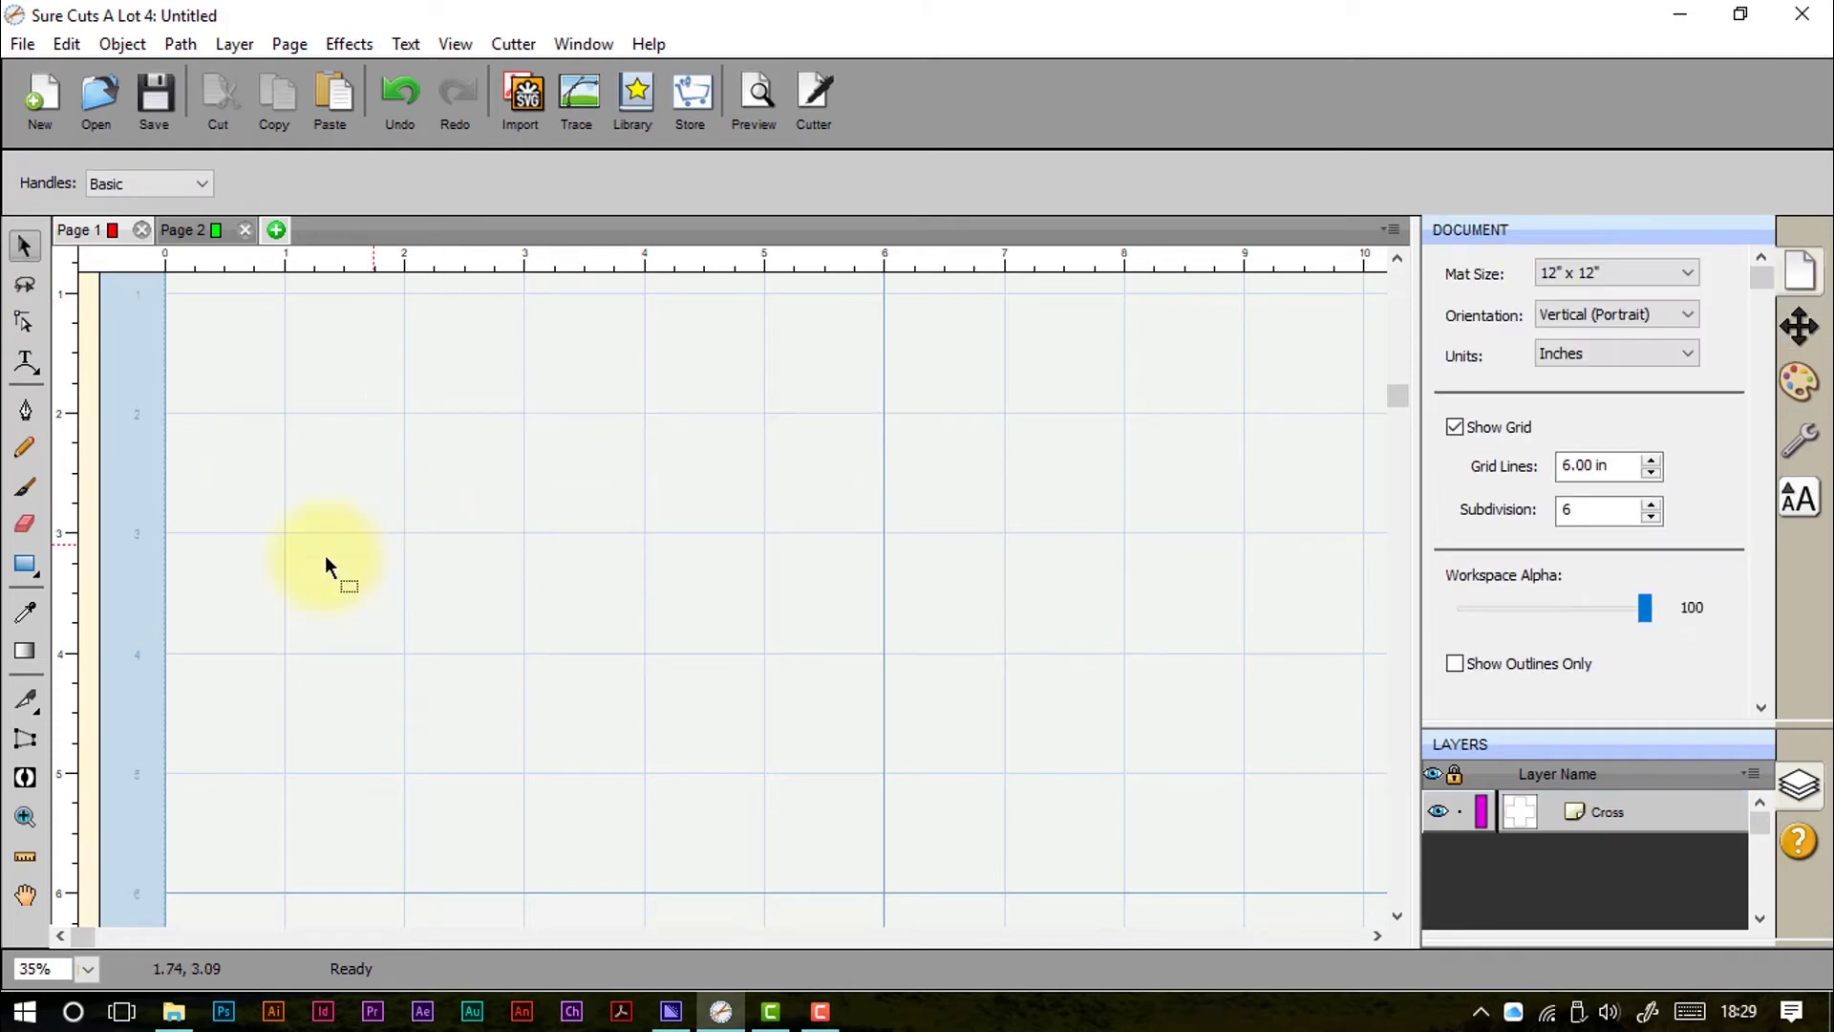
left_click(25, 446)
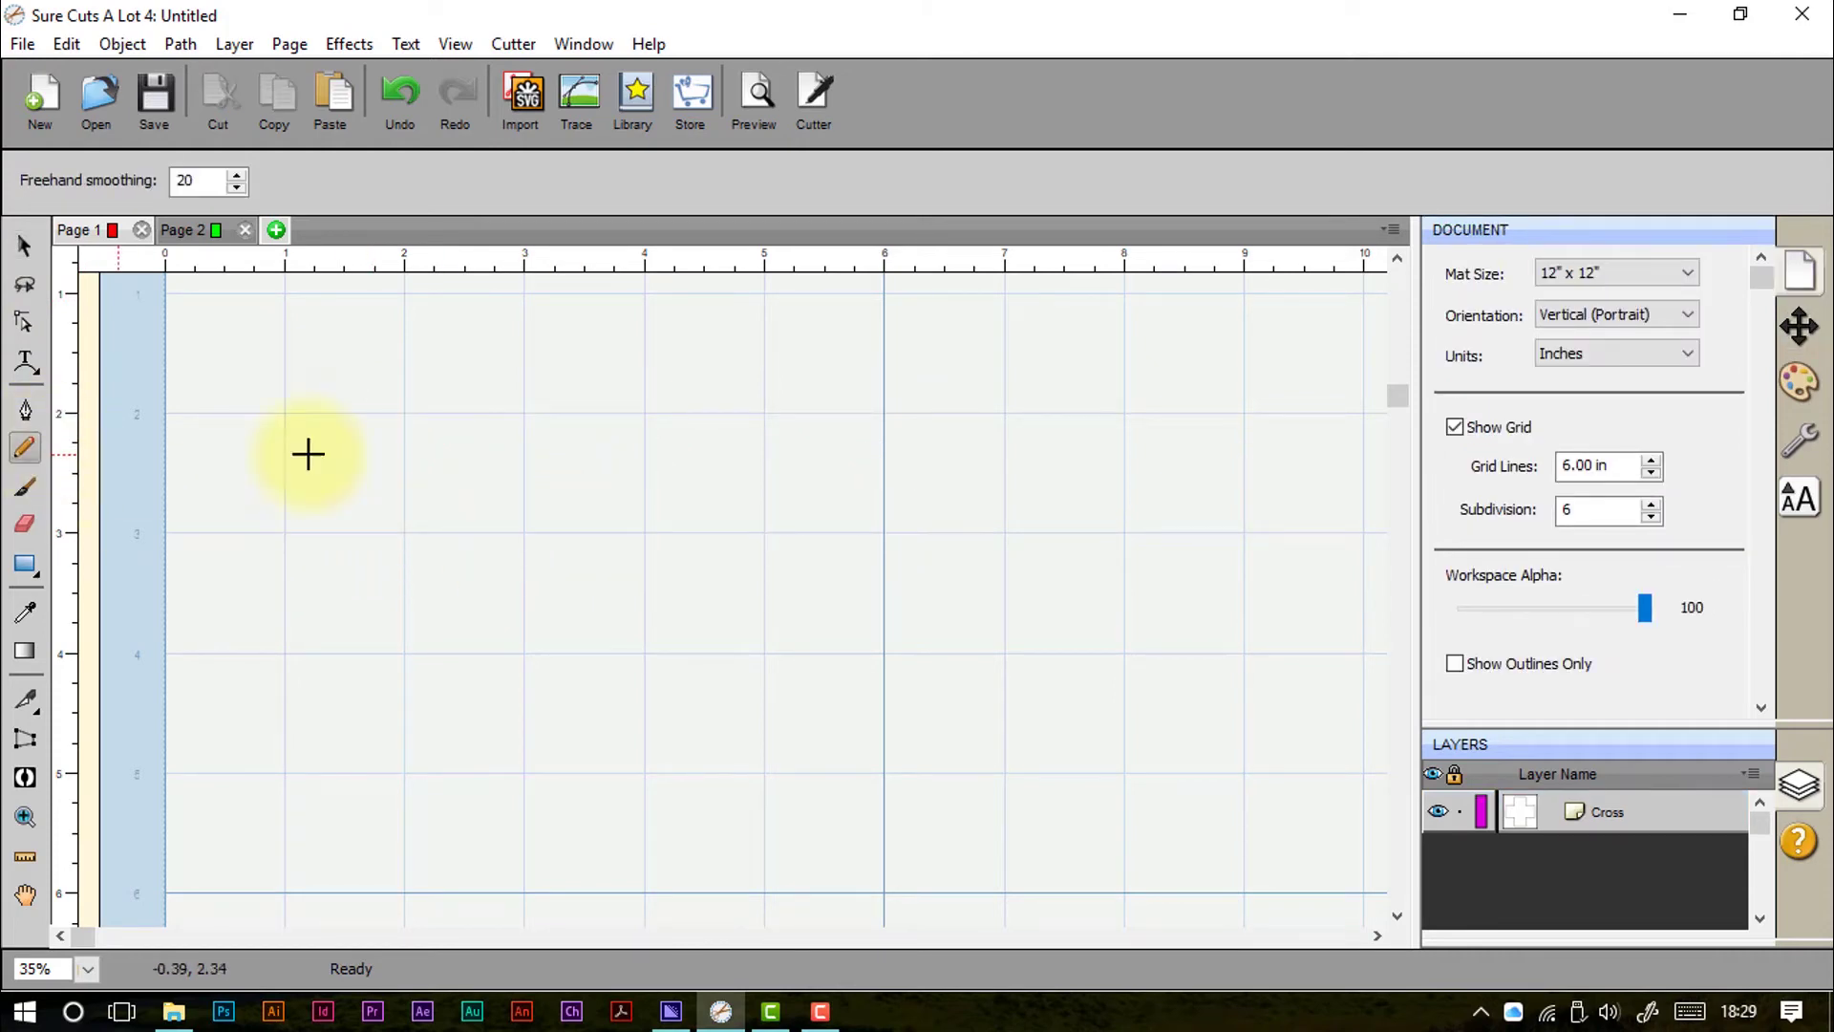
mouse_move(389, 459)
left_mouse_down()
mouse_move(425, 385)
mouse_move(630, 338)
mouse_move(717, 718)
mouse_move(869, 616)
mouse_move(1026, 423)
mouse_move(1124, 538)
mouse_move(1146, 696)
mouse_move(1262, 492)
mouse_move(1034, 365)
mouse_move(835, 469)
mouse_move(647, 310)
mouse_move(367, 304)
mouse_move(302, 418)
mouse_move(340, 481)
mouse_move(367, 481)
mouse_move(404, 436)
left_mouse_up()
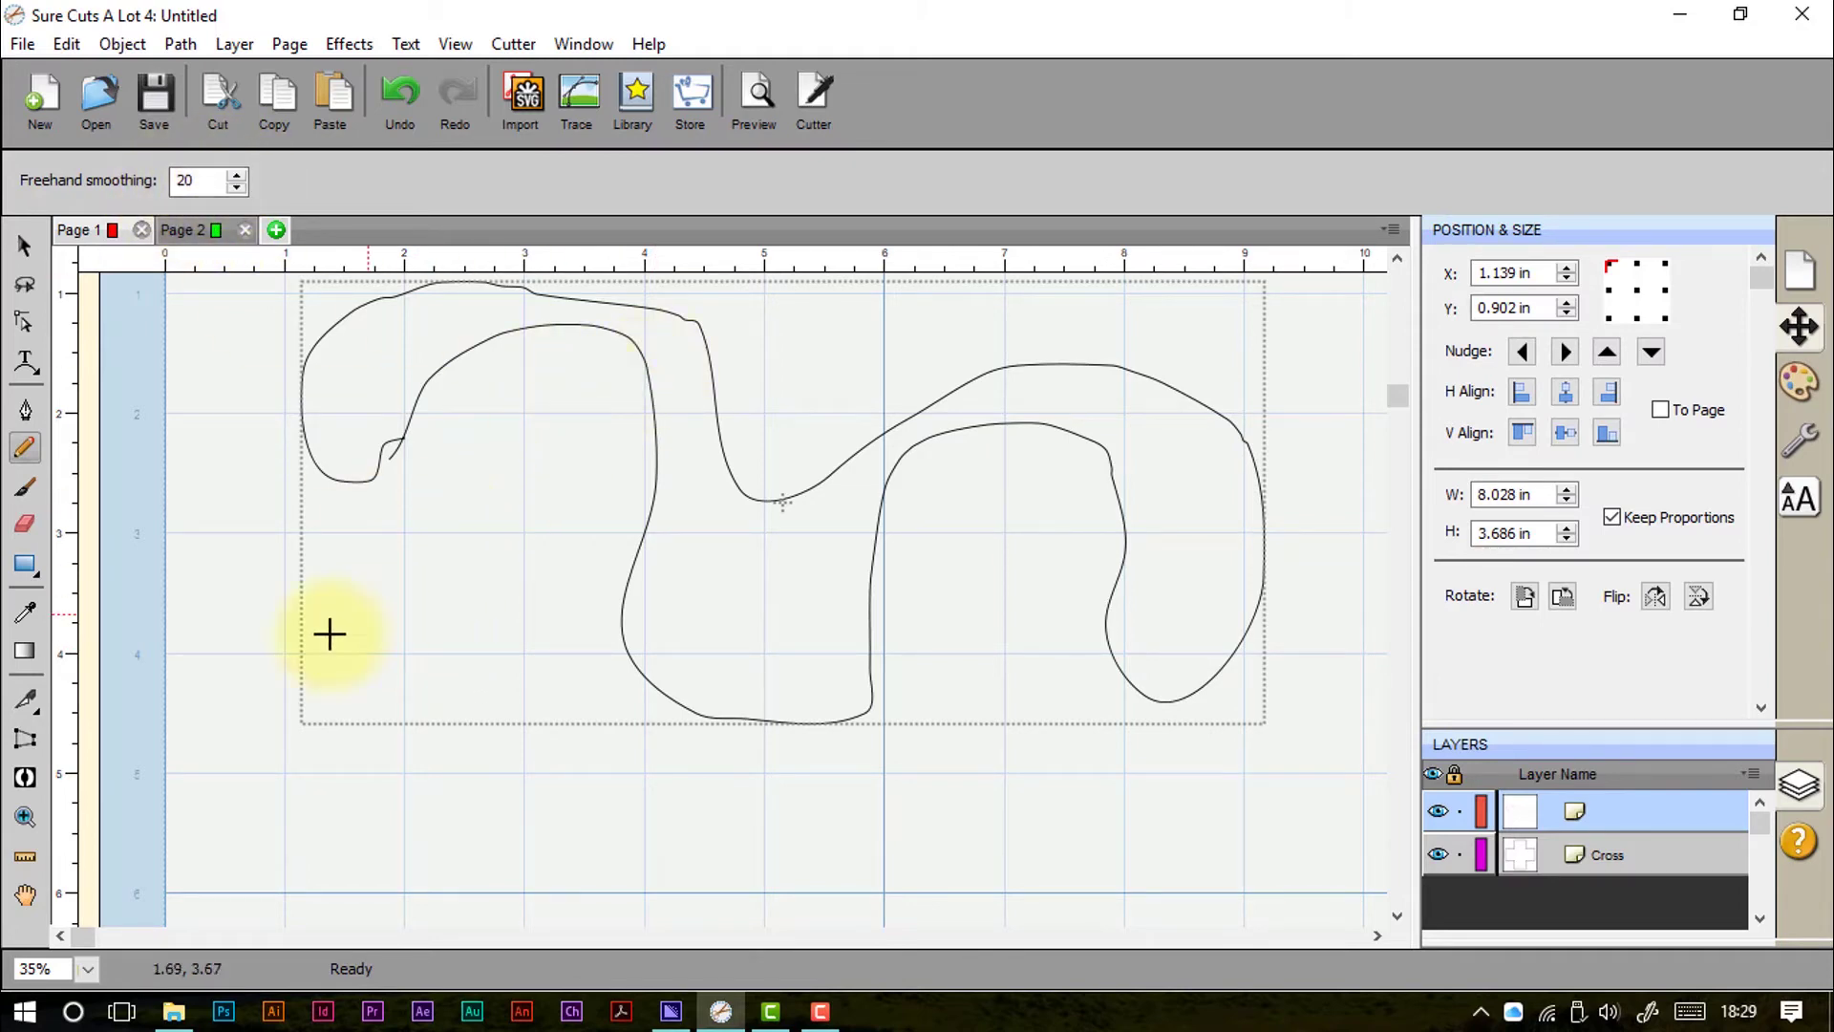
mouse_move(227, 781)
left_mouse_down()
mouse_move(587, 723)
mouse_move(748, 822)
mouse_move(984, 759)
mouse_move(1079, 769)
left_mouse_up()
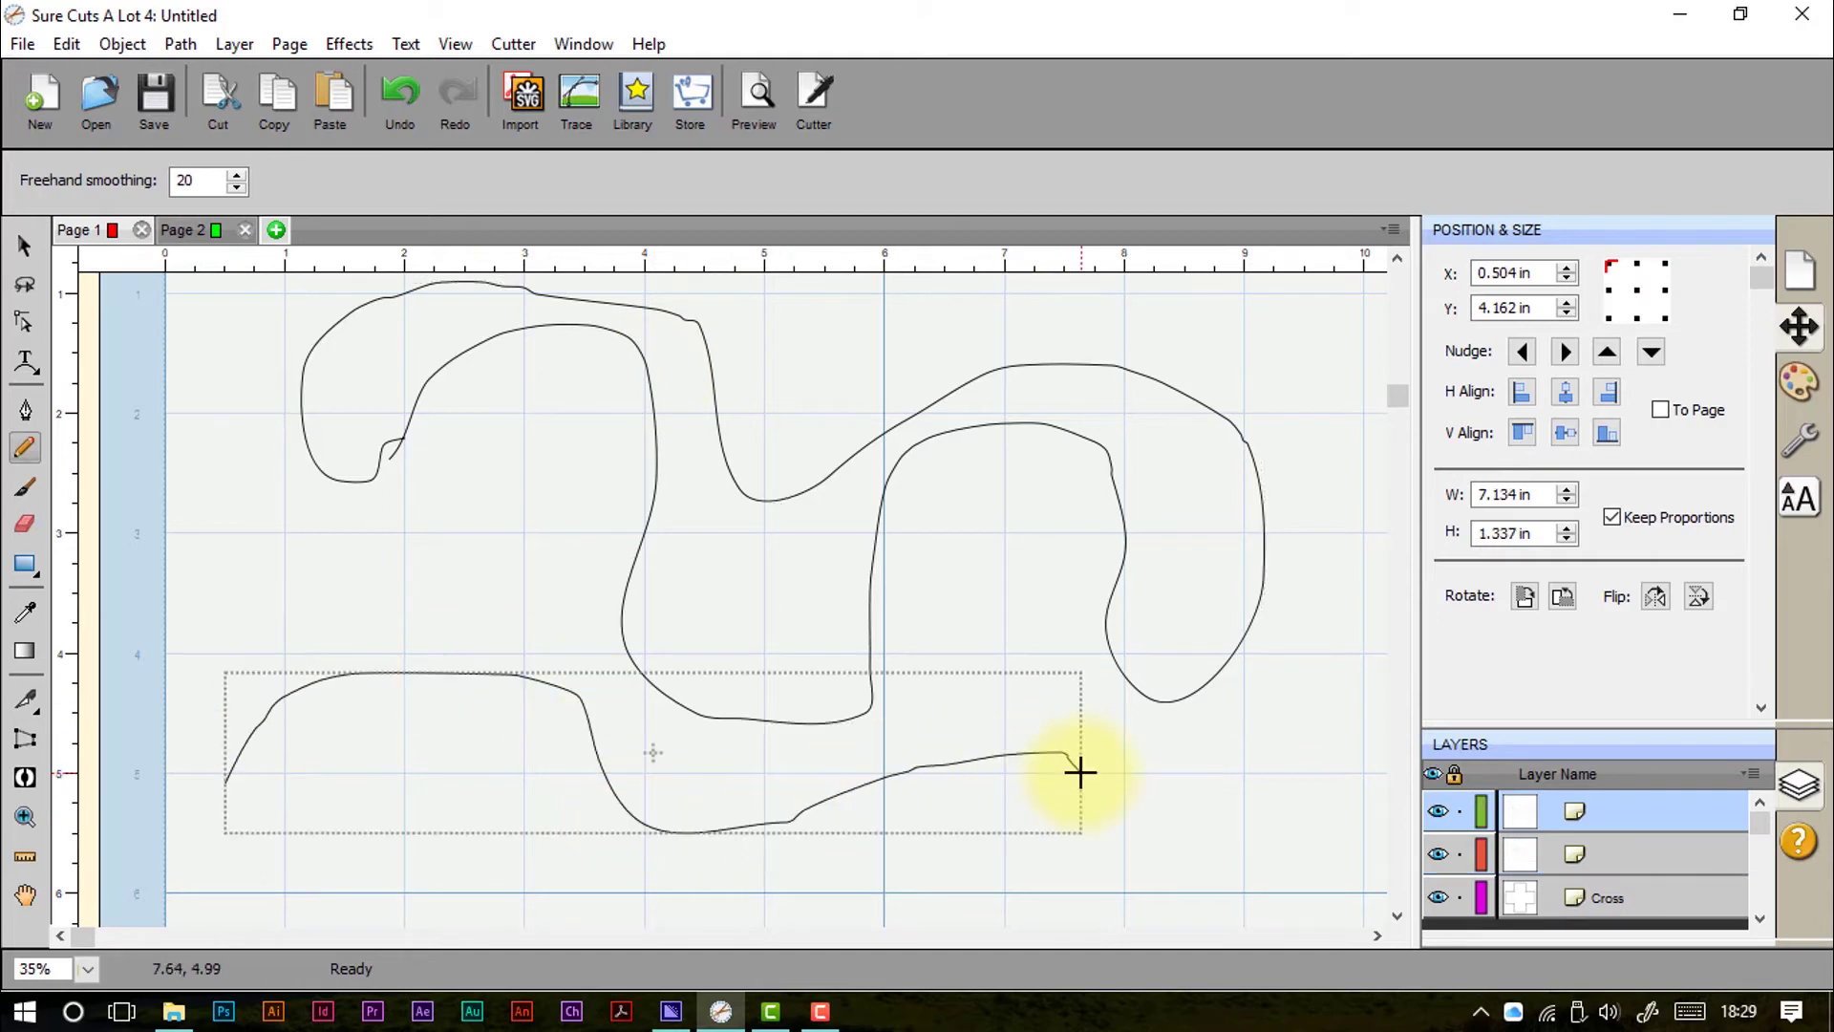
mouse_move(241, 557)
left_mouse_down()
mouse_move(368, 567)
mouse_move(453, 497)
mouse_move(512, 585)
left_mouse_up()
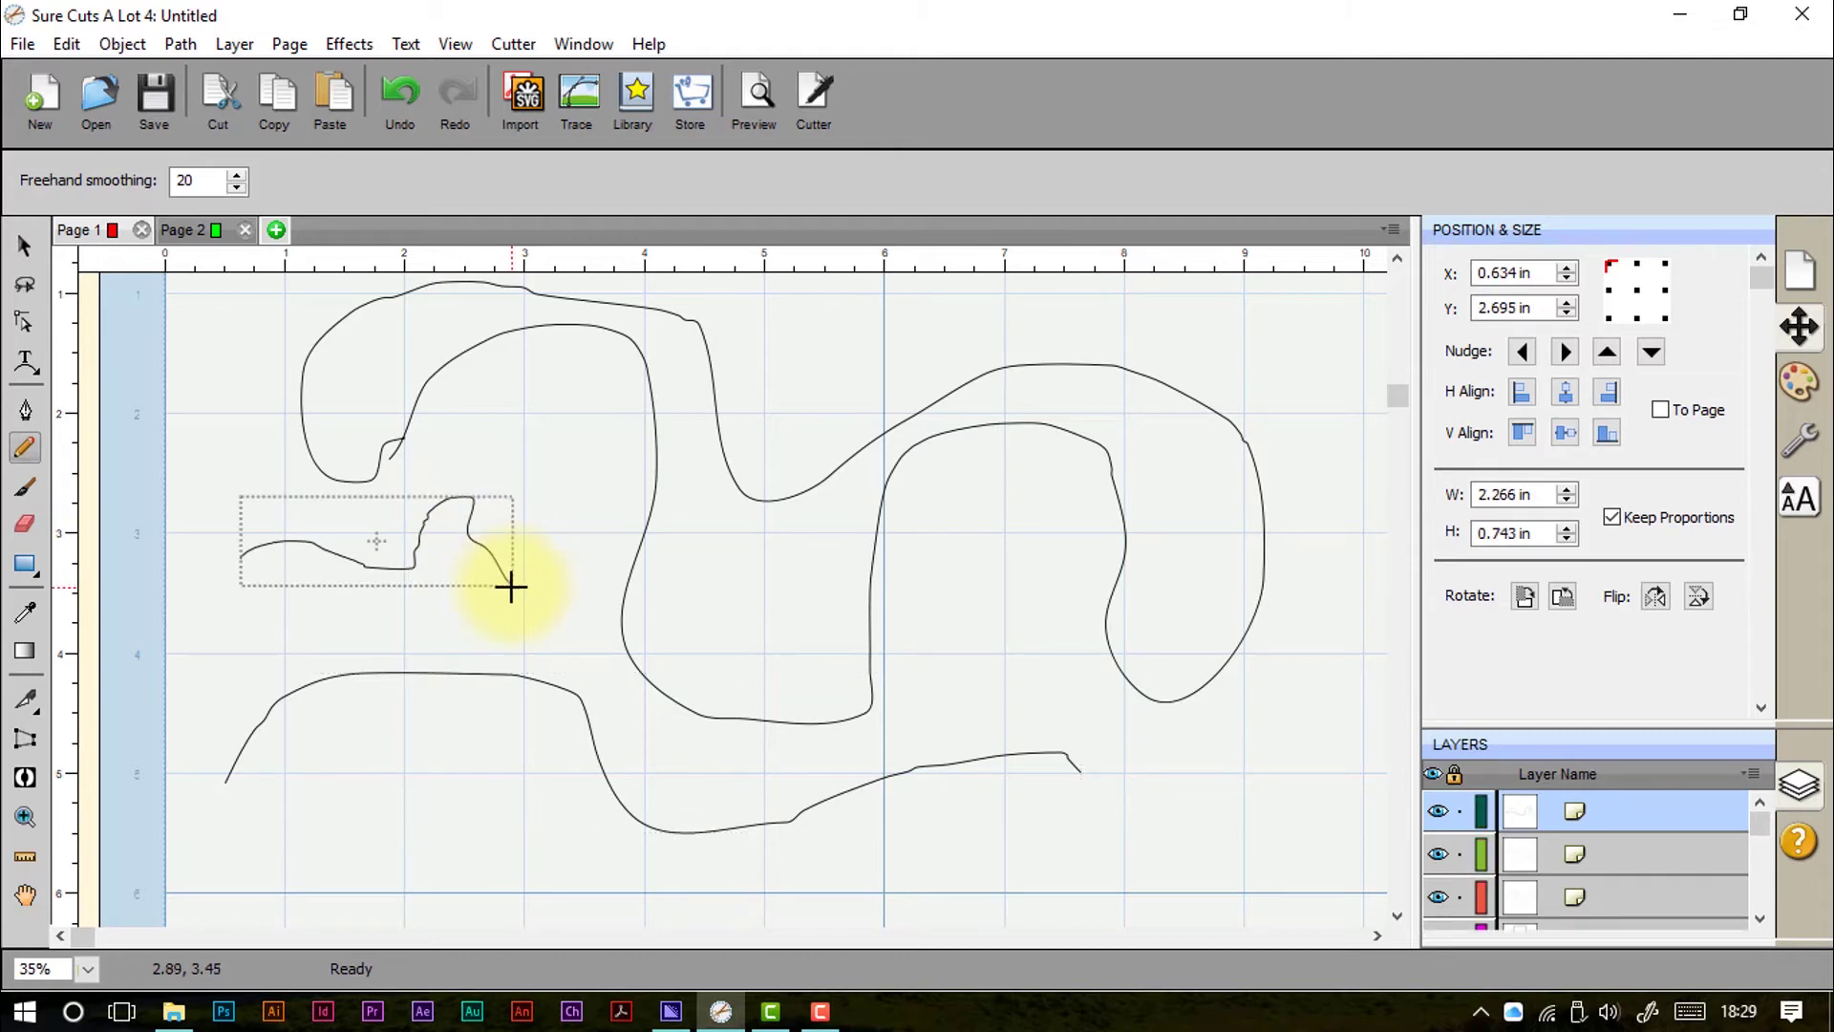
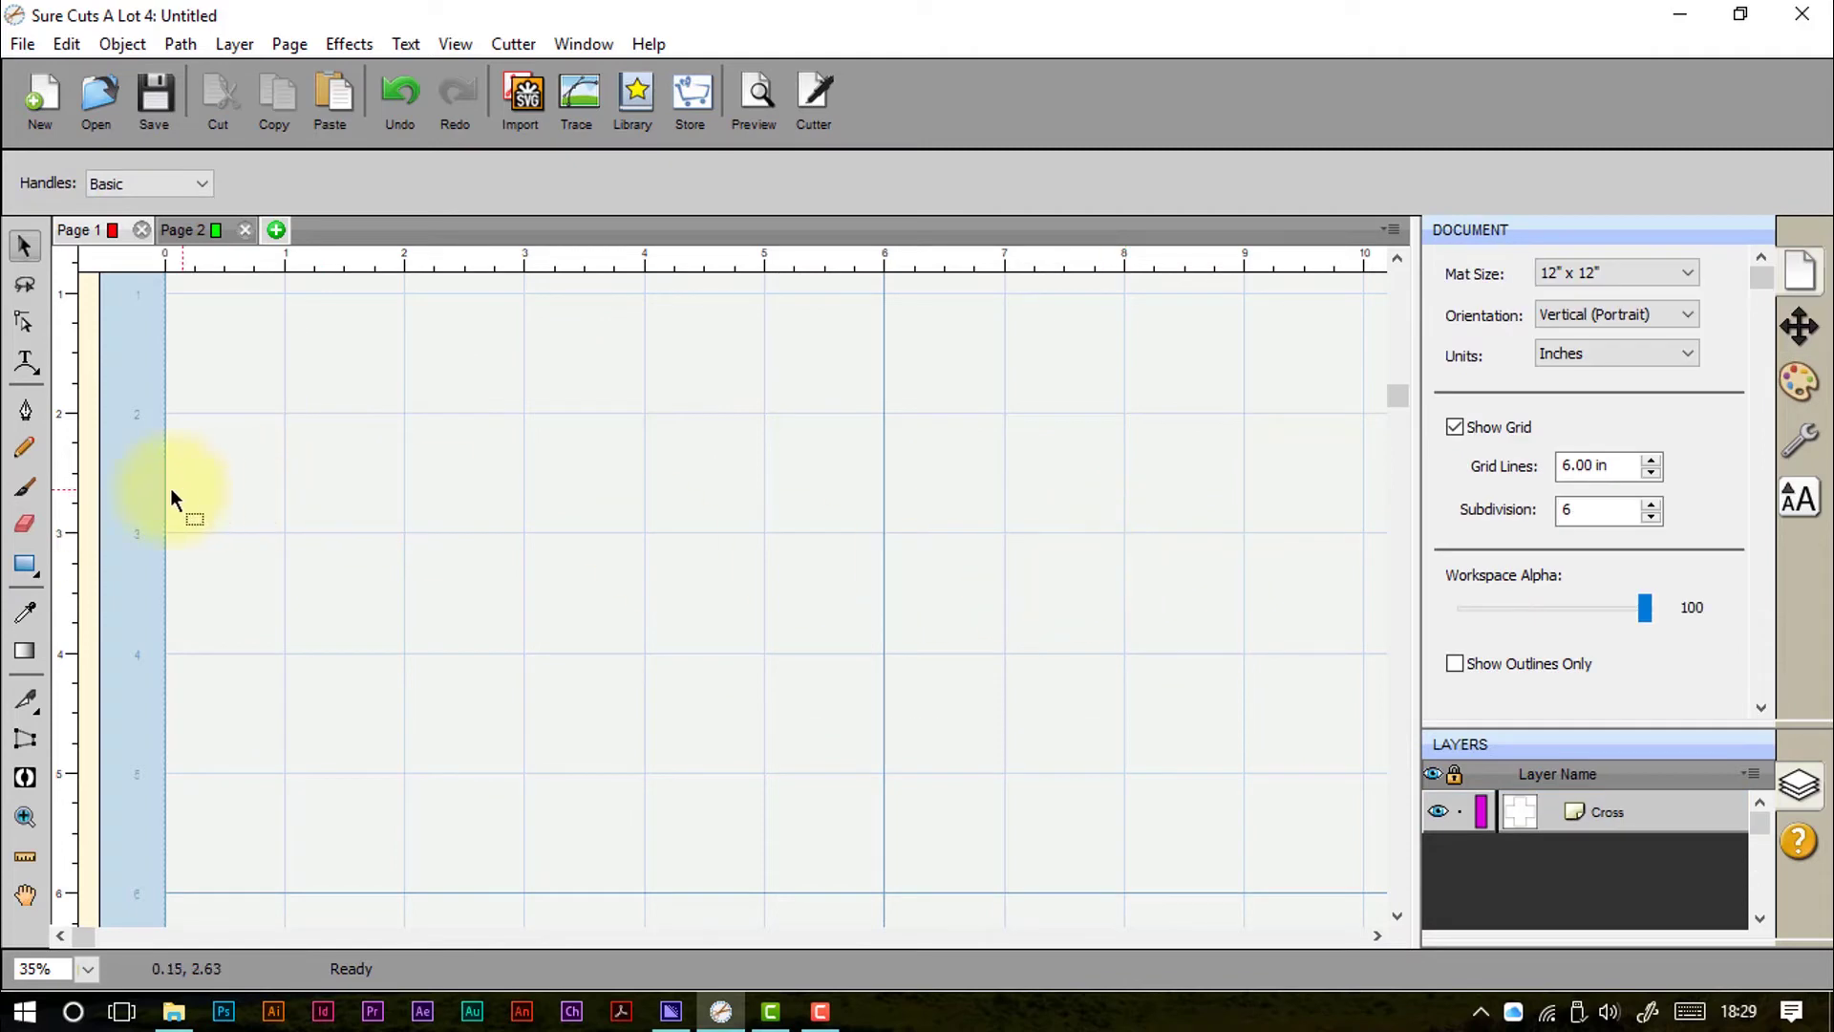
Step: Paint 0.250 in brush strokes: a long wavy one, several short ones, and a U-shaped one about 2.8 in wide around a short stroke
left_click(29, 485)
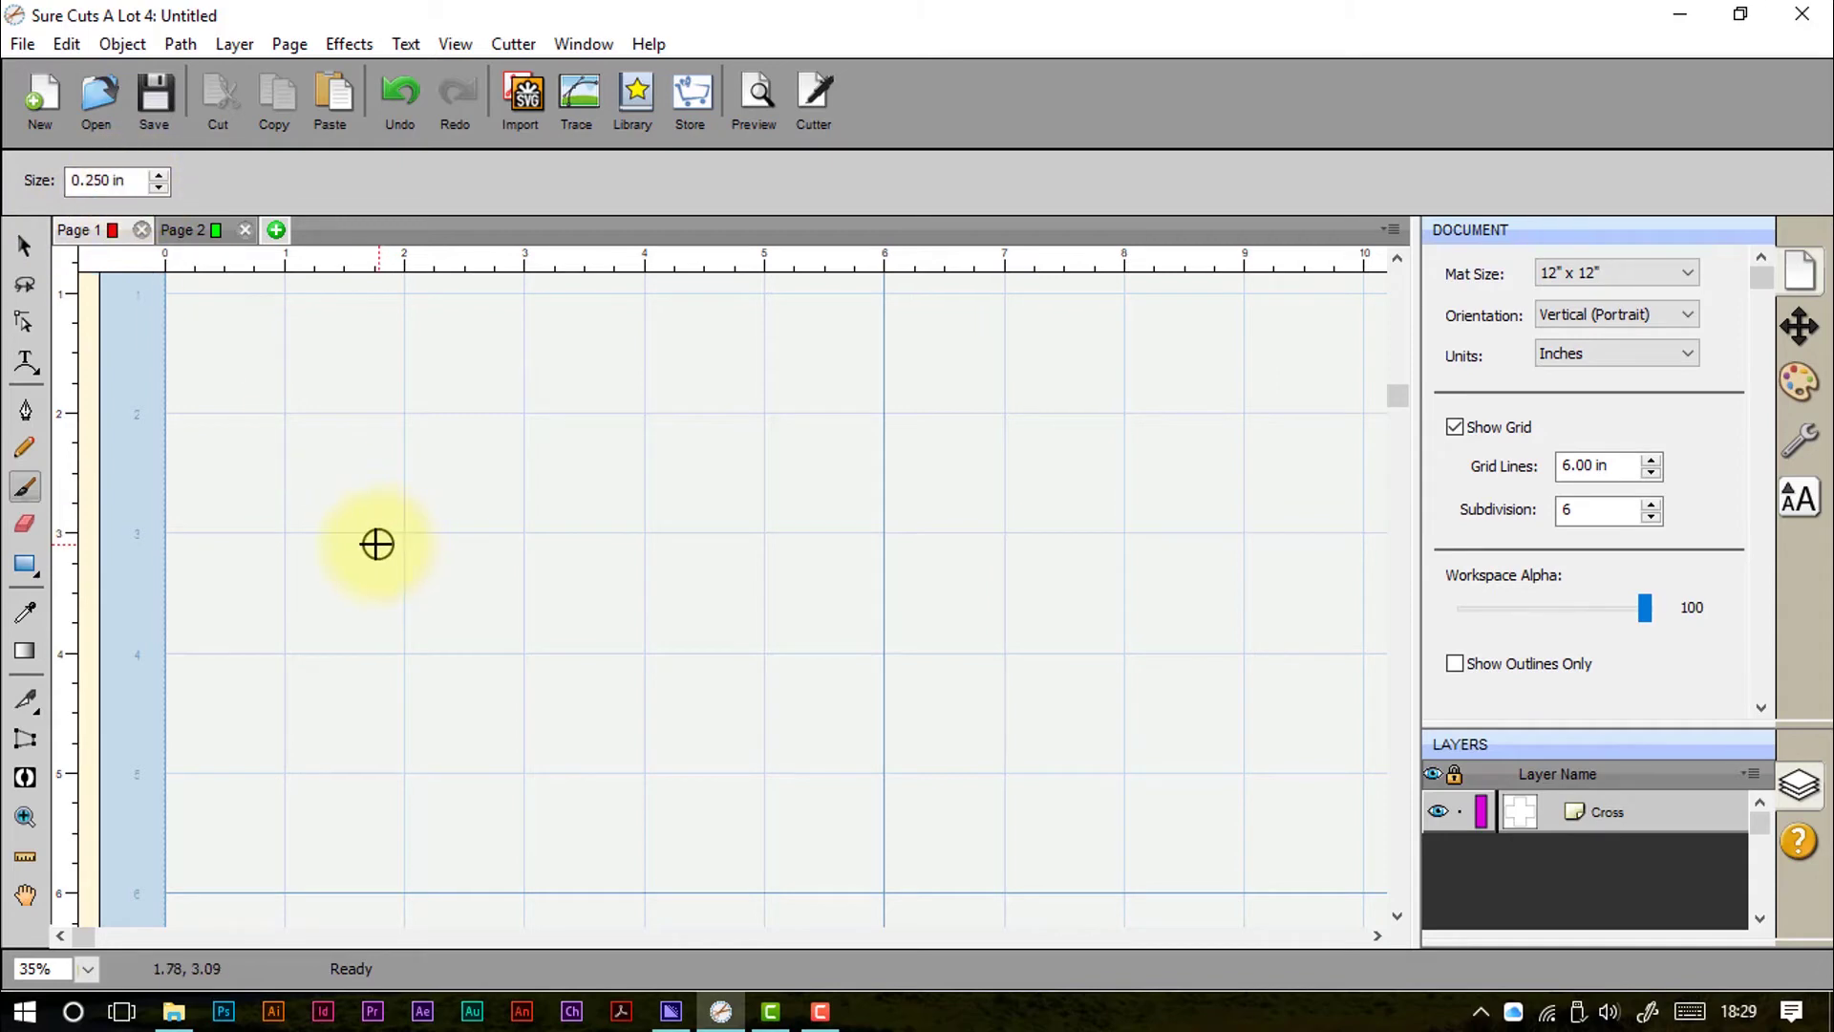
mouse_move(274, 552)
left_mouse_down()
mouse_move(713, 562)
mouse_move(944, 490)
mouse_move(1080, 475)
mouse_move(1004, 420)
mouse_move(830, 483)
mouse_move(752, 379)
mouse_move(772, 341)
mouse_move(677, 336)
left_mouse_up()
left_click_drag(628, 428, 499, 436)
mouse_move(449, 380)
left_mouse_down()
mouse_move(378, 415)
mouse_move(399, 489)
mouse_move(523, 530)
mouse_move(619, 510)
mouse_move(686, 462)
mouse_move(612, 367)
left_mouse_up()
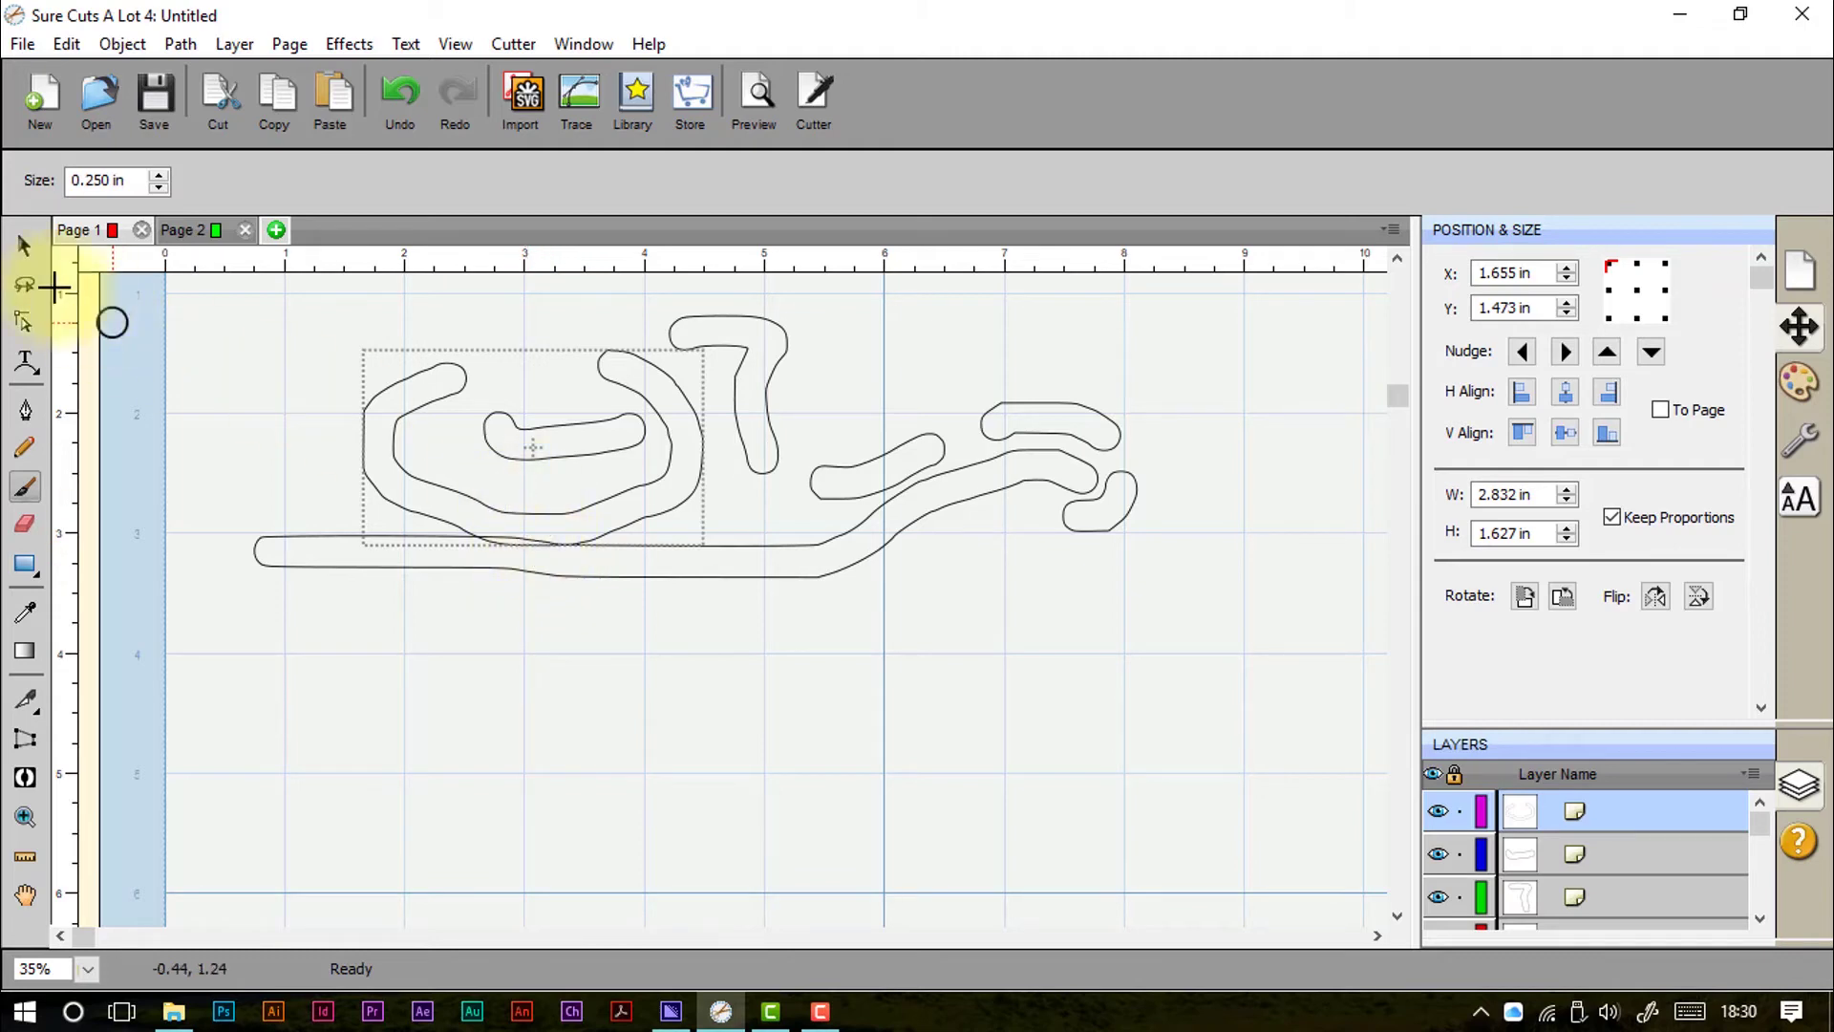
Step: Move the long wavy stroke down below the other shapes and the U-shaped stroke into the space above it
left_click(24, 245)
left_click_drag(388, 393, 361, 359)
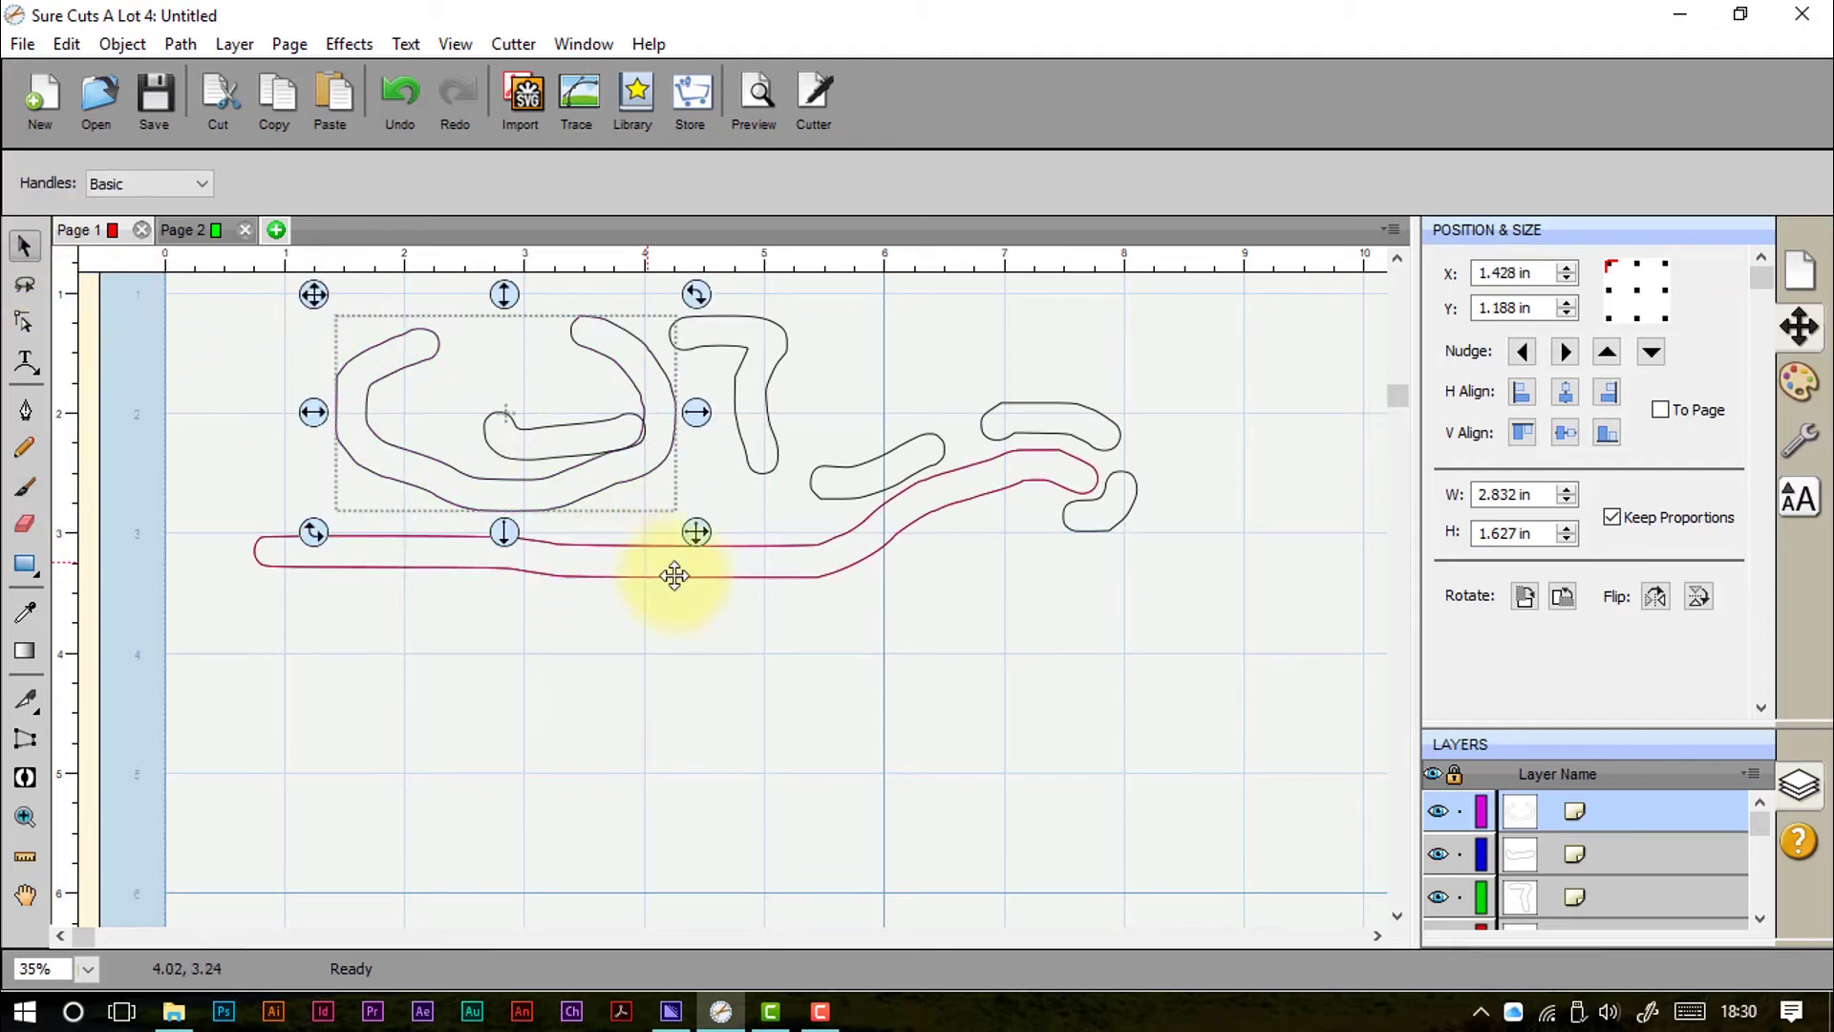
left_click_drag(699, 561, 695, 748)
left_click_drag(627, 465, 709, 611)
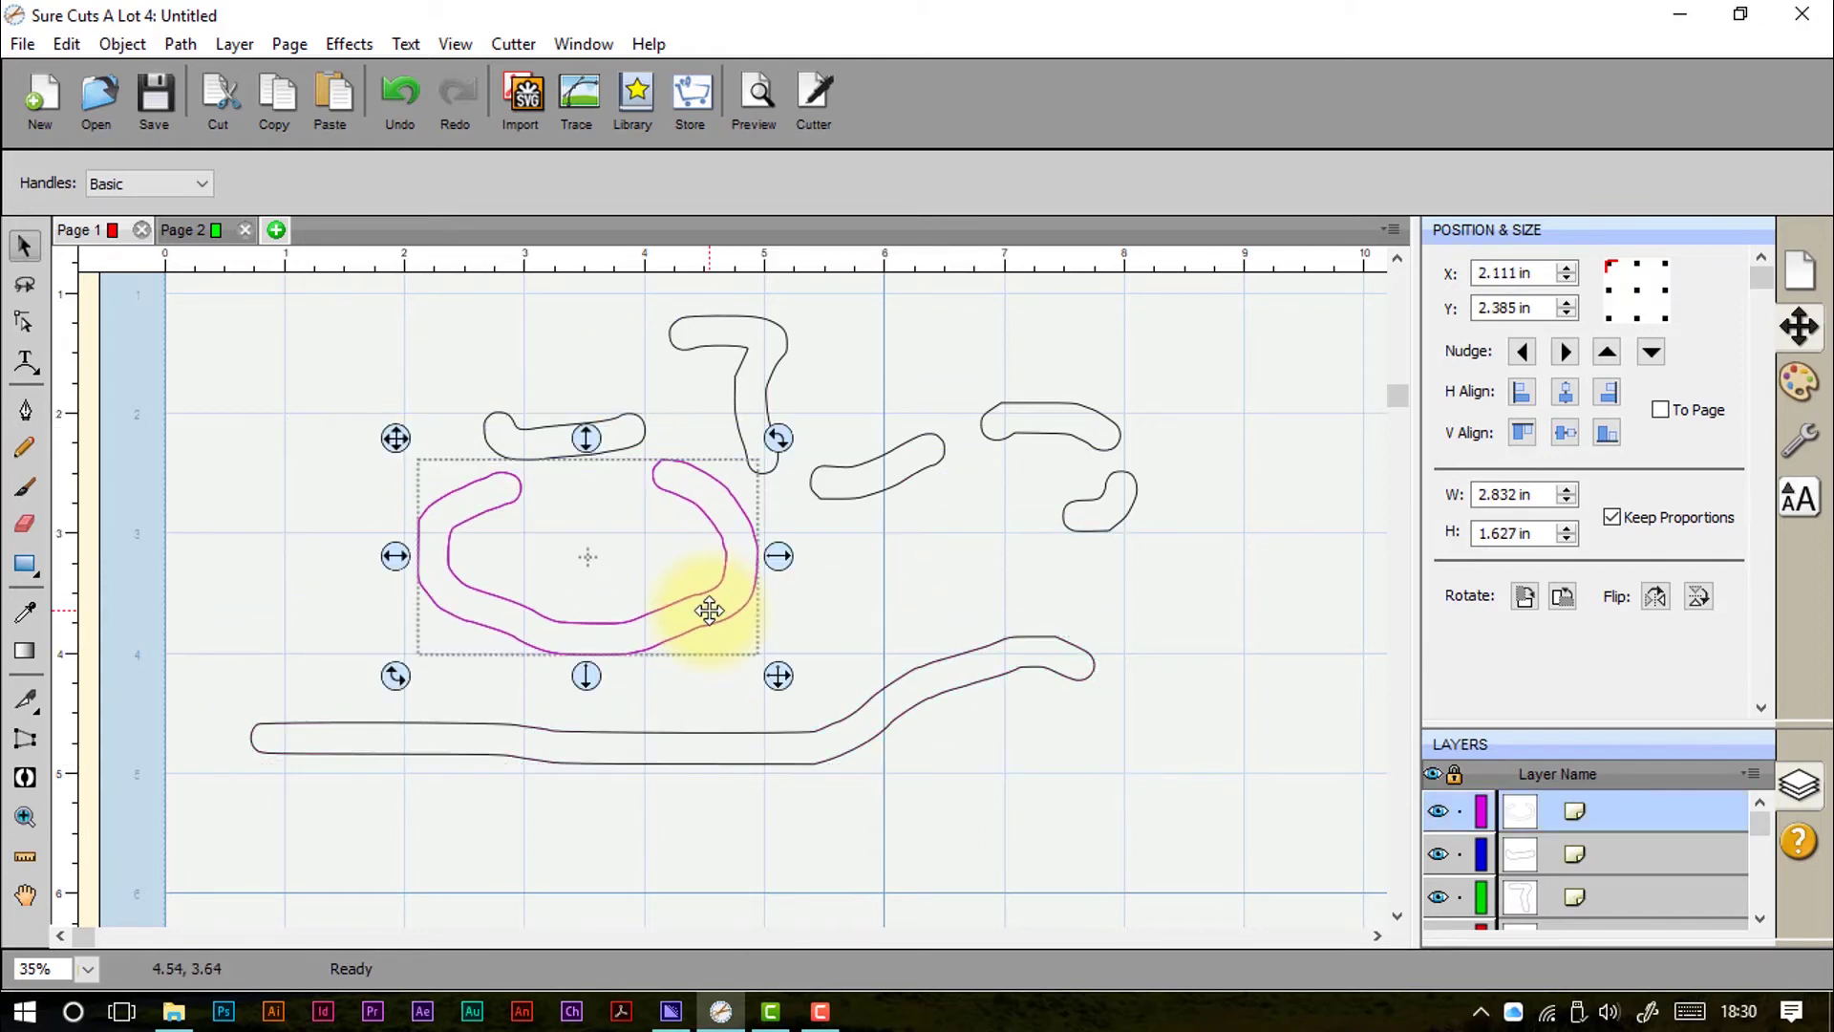
Step: Erase five gaps across the long wavy stroke with a 0.250 in circle eraser, keeping the paths closed
left_click(23, 525)
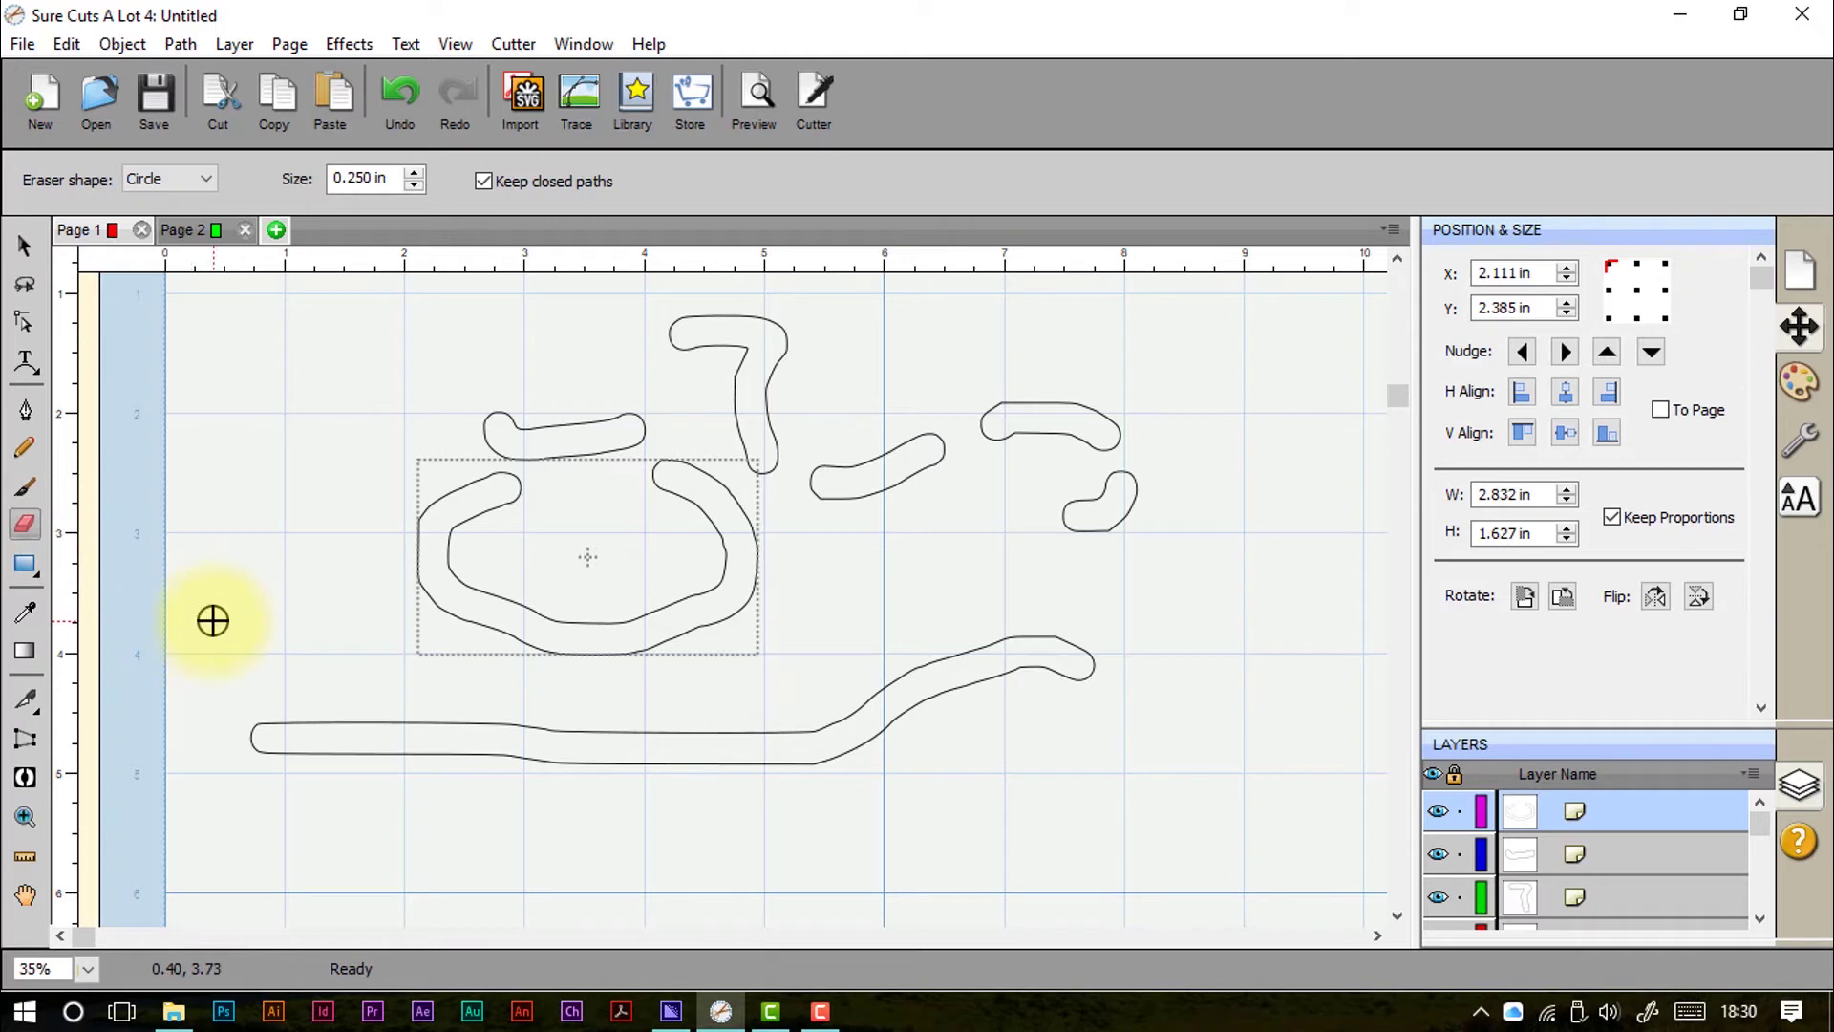
left_click(209, 179)
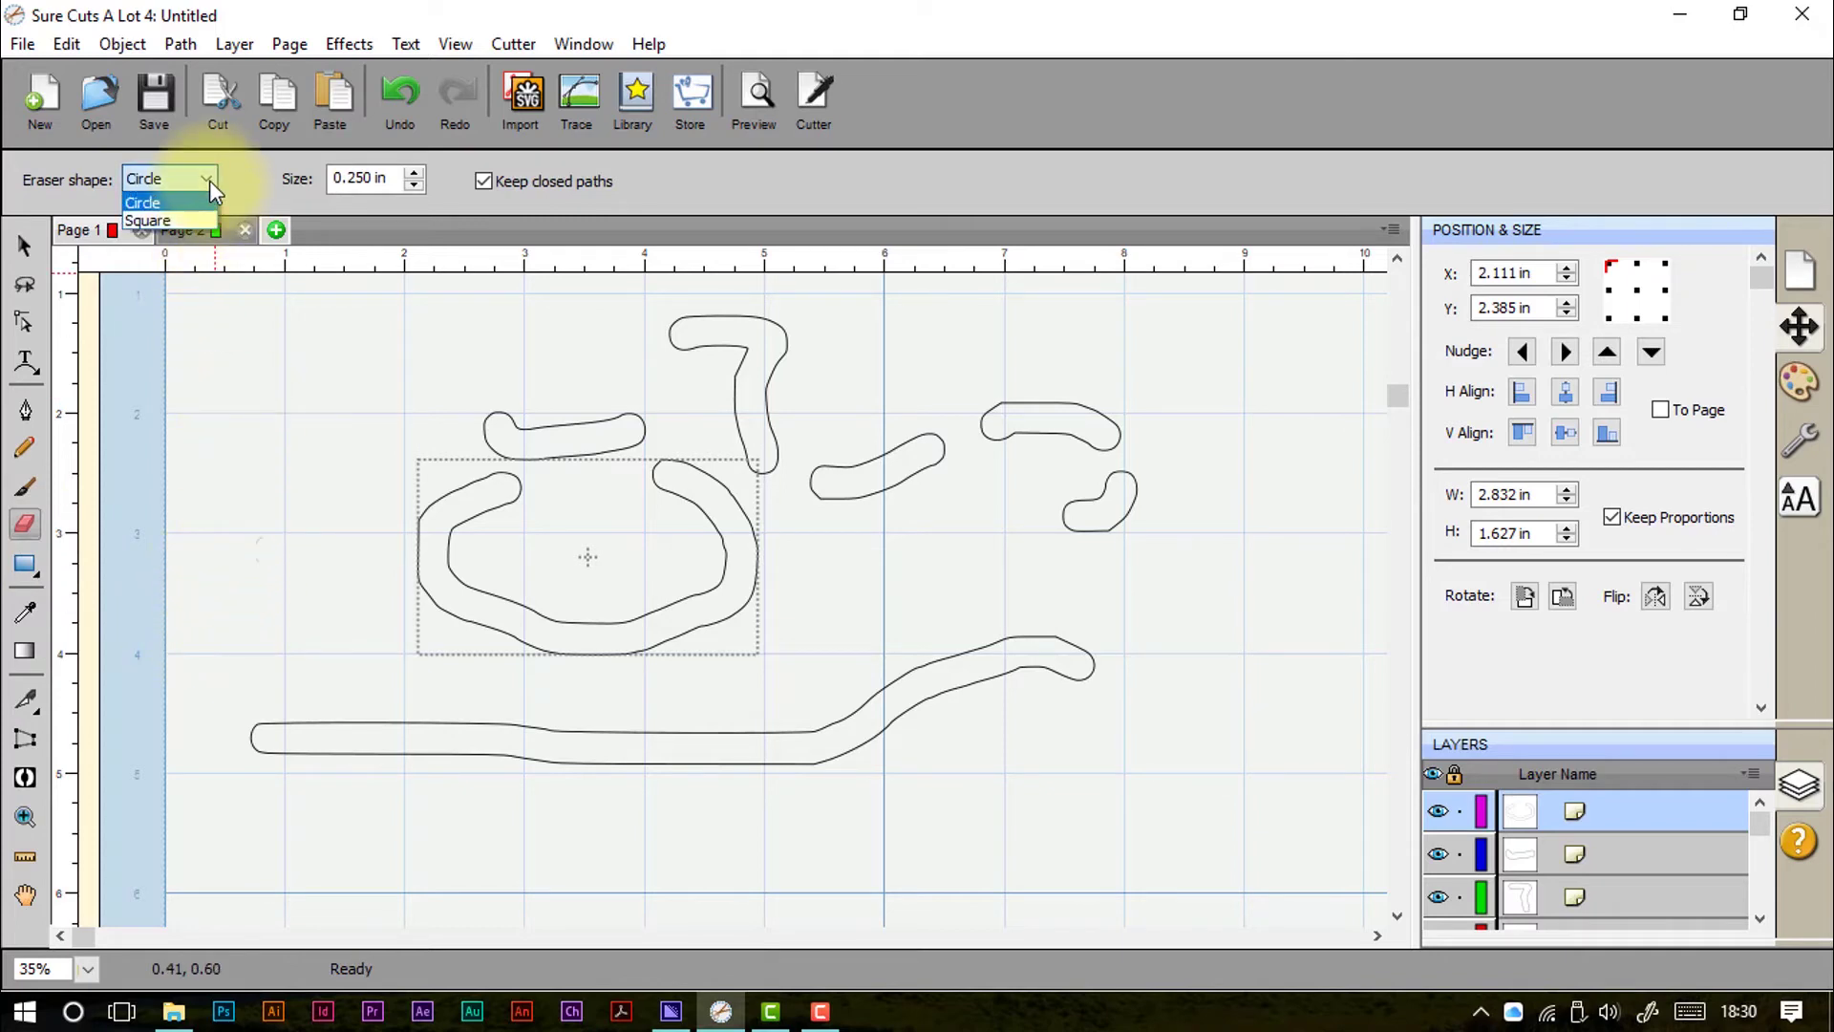
left_click(205, 177)
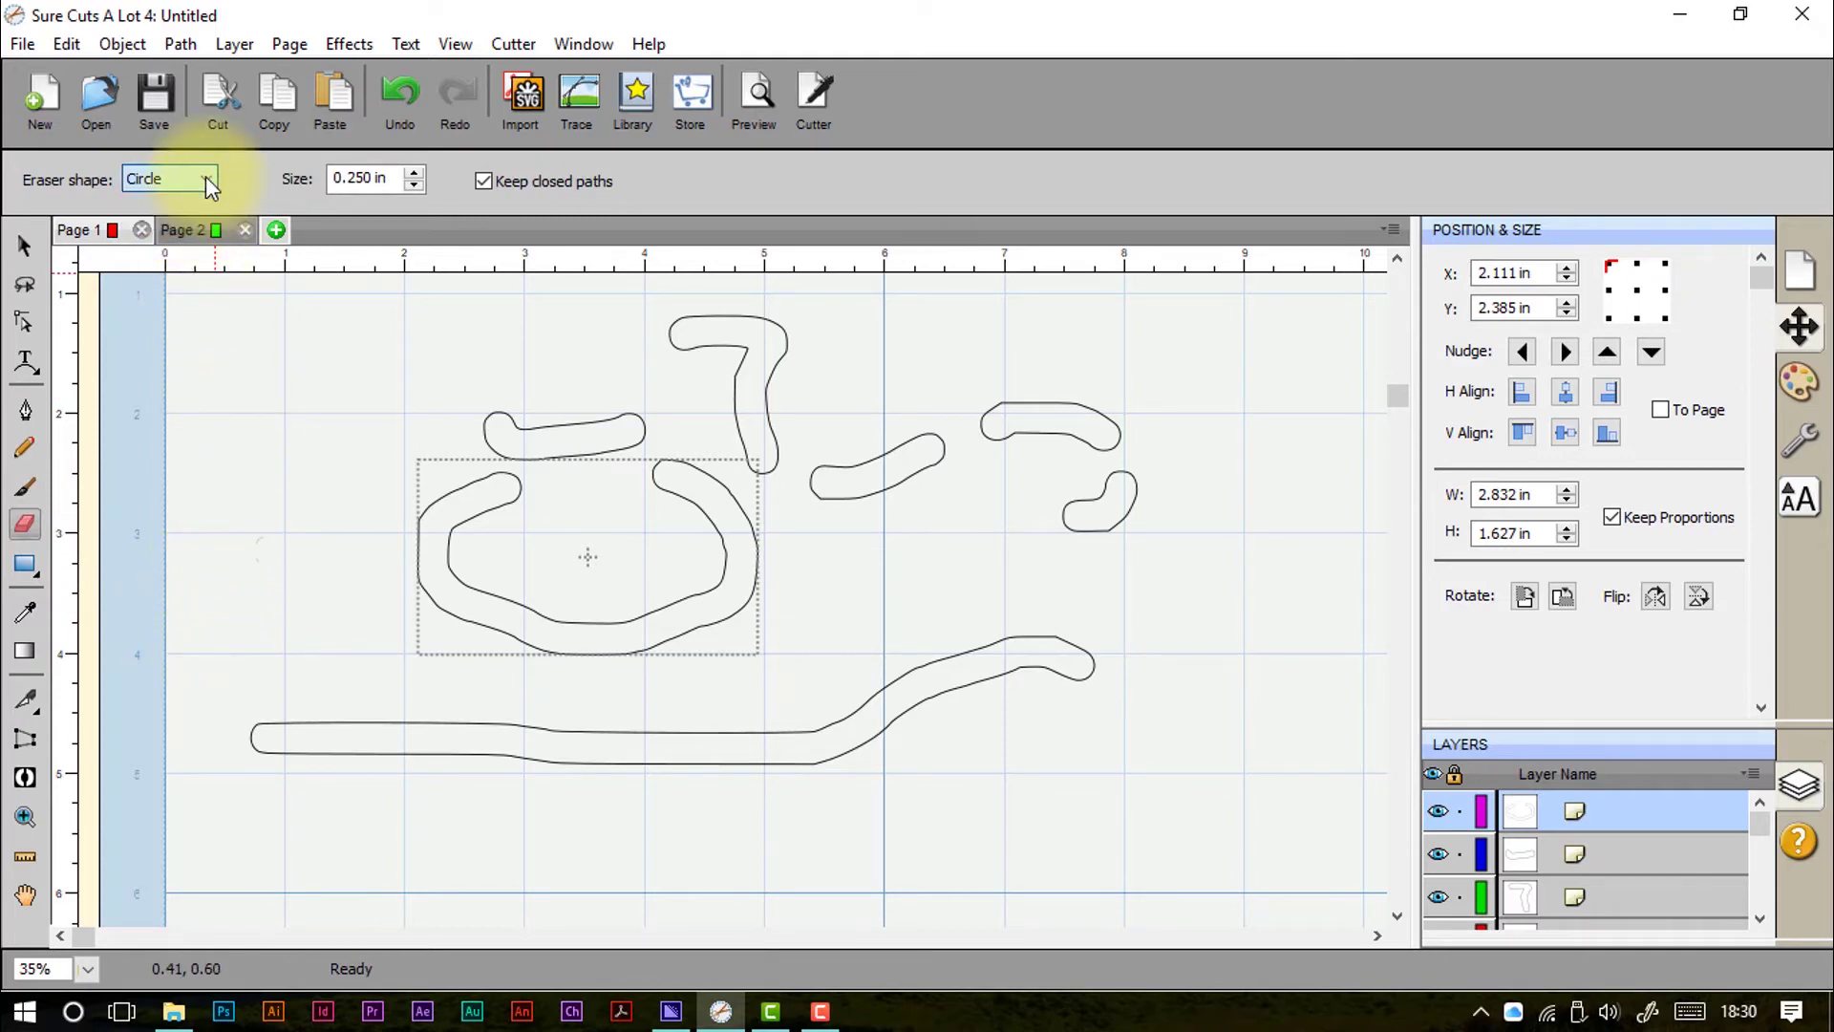
left_click(358, 178)
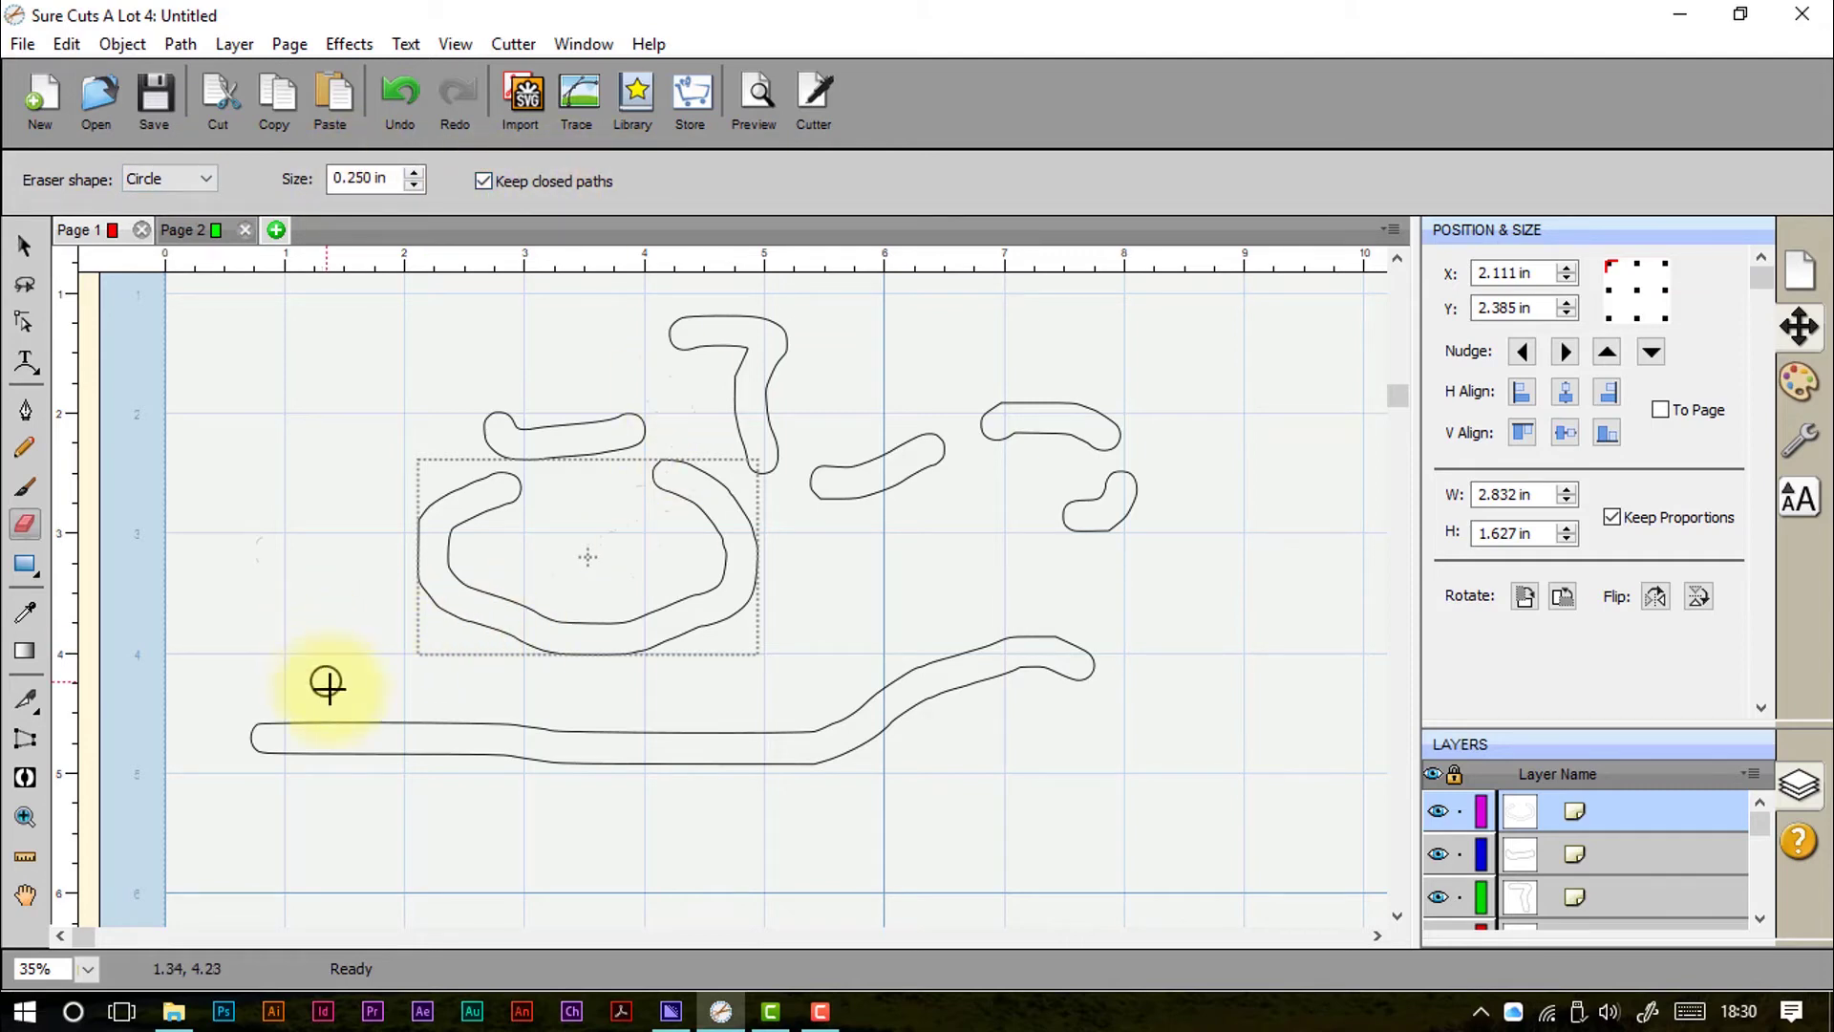
left_click_drag(329, 709, 374, 769)
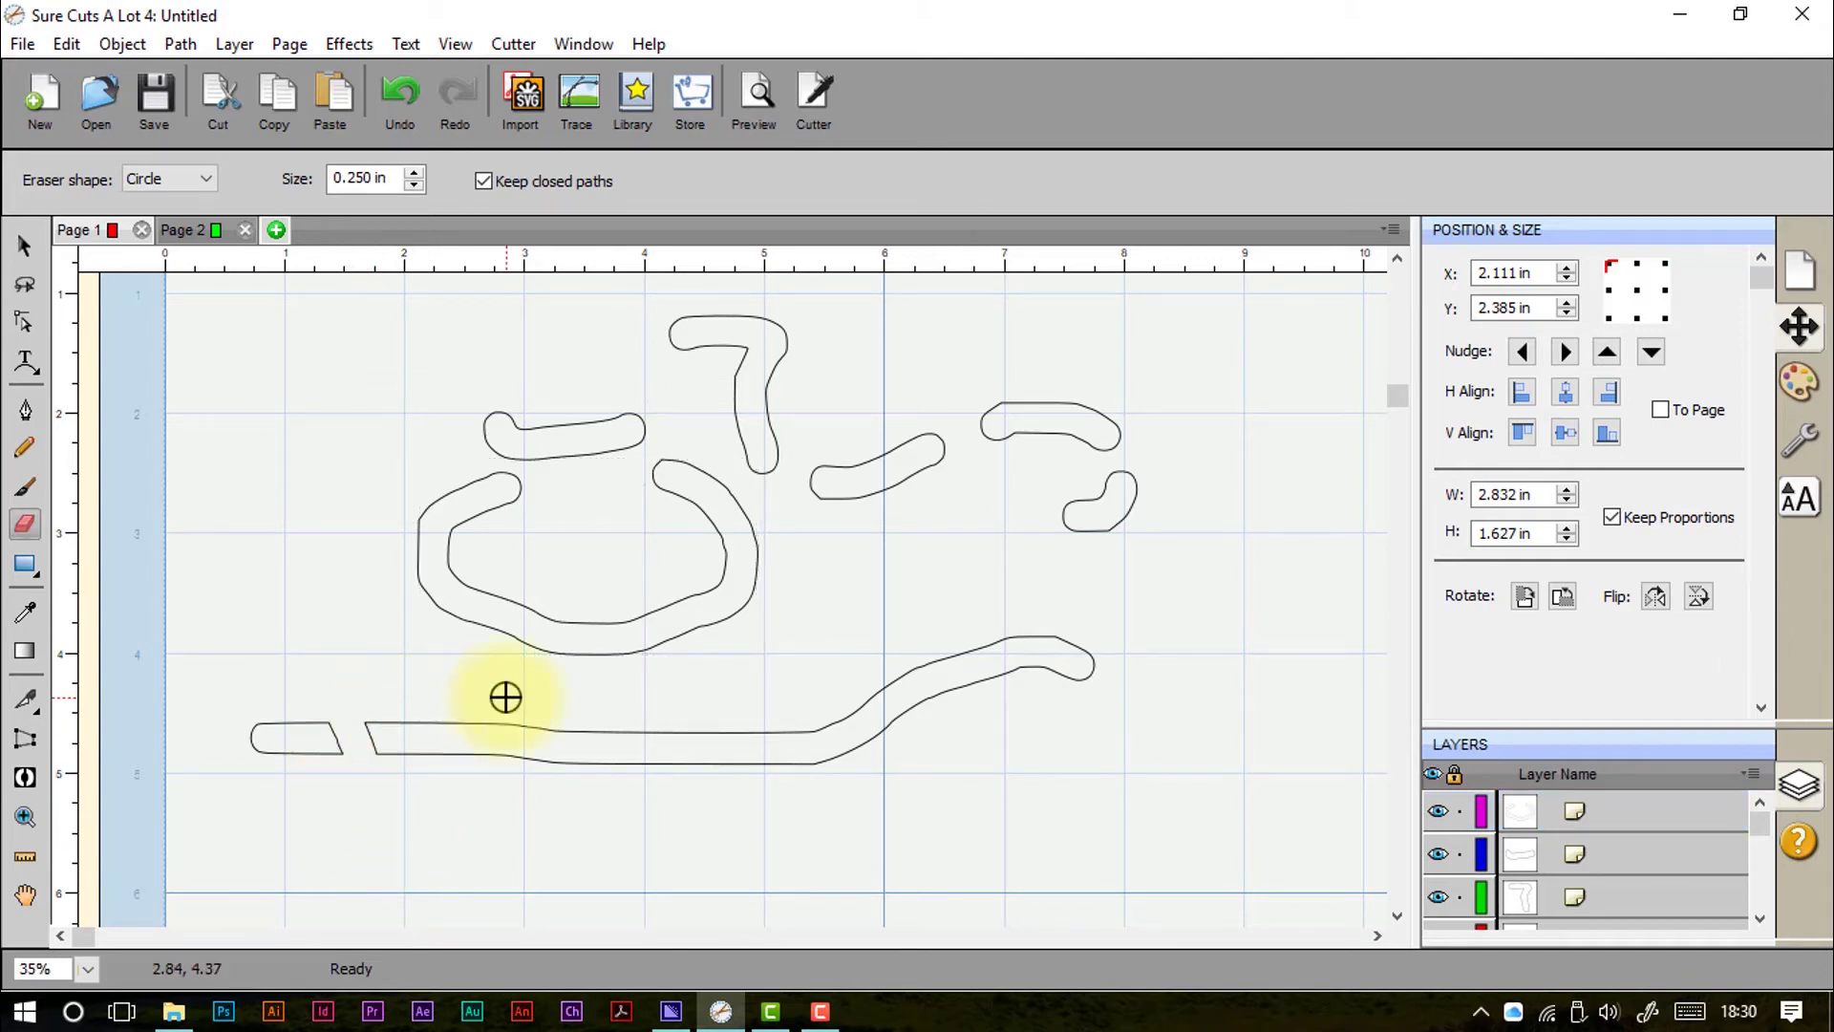
left_click_drag(507, 696, 474, 814)
left_click_drag(614, 700, 700, 823)
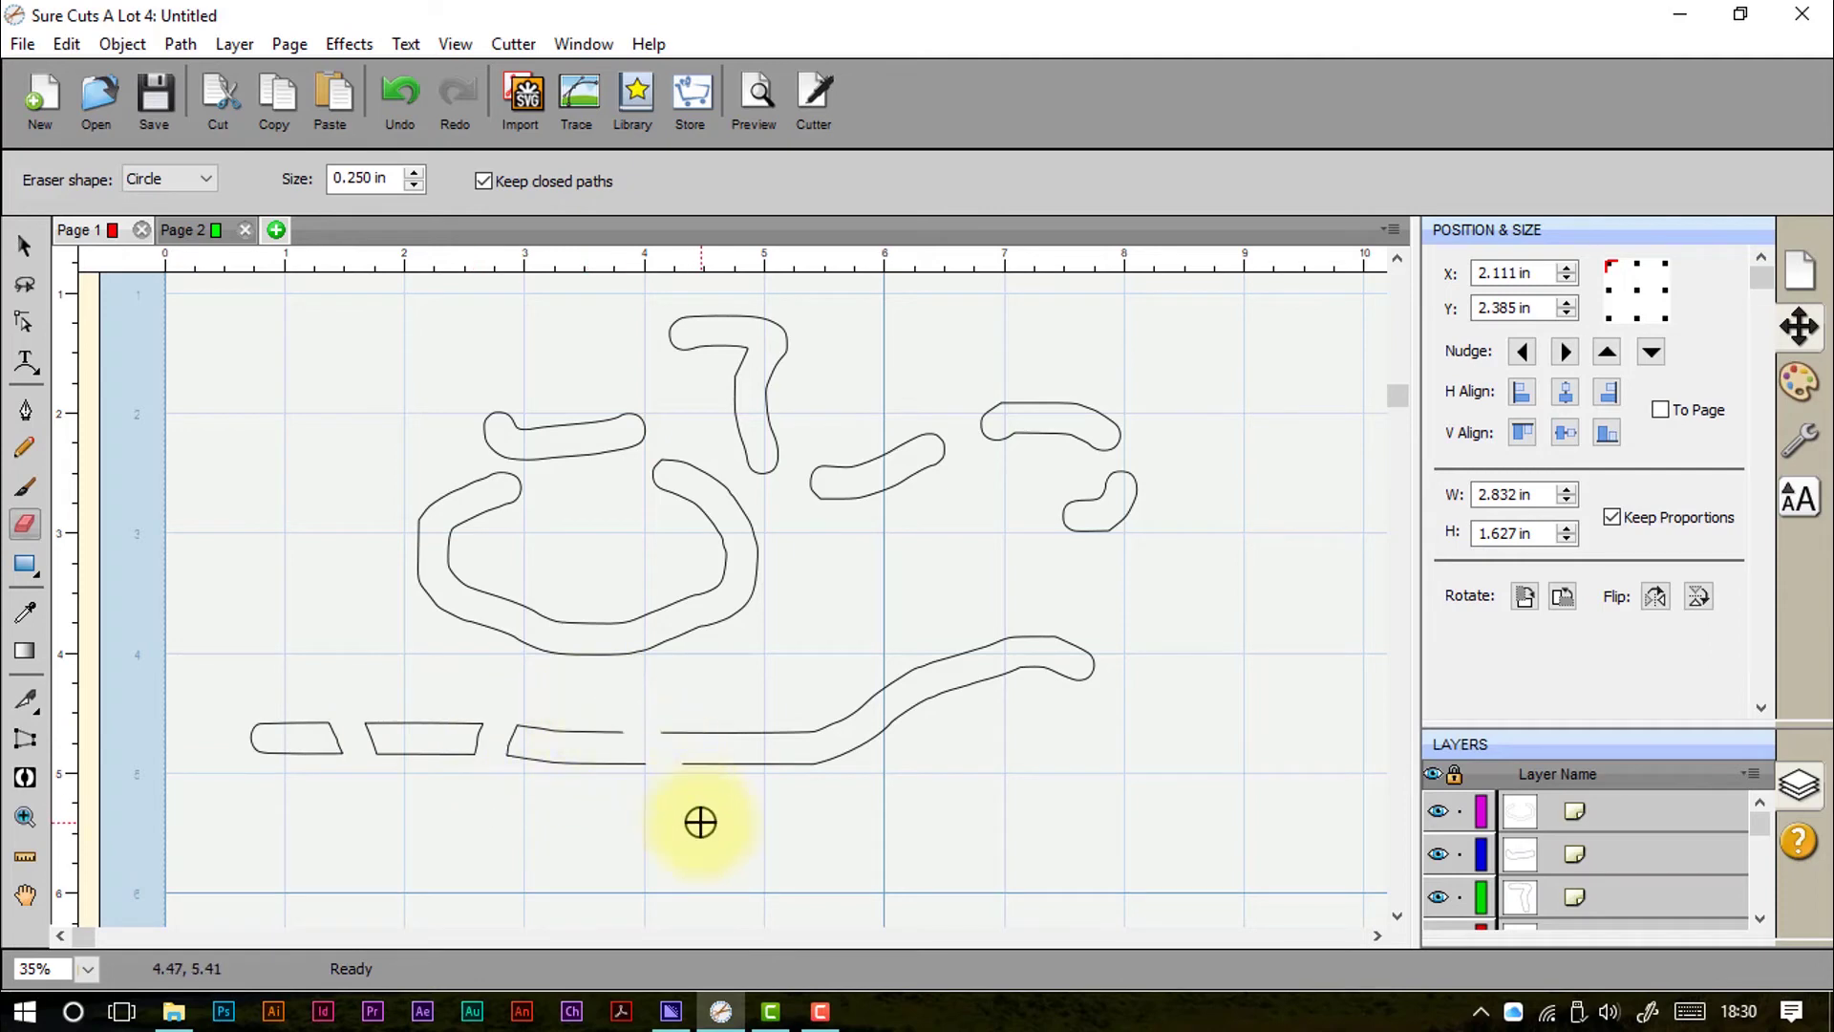
left_click_drag(777, 687, 788, 819)
left_click_drag(849, 612, 1023, 770)
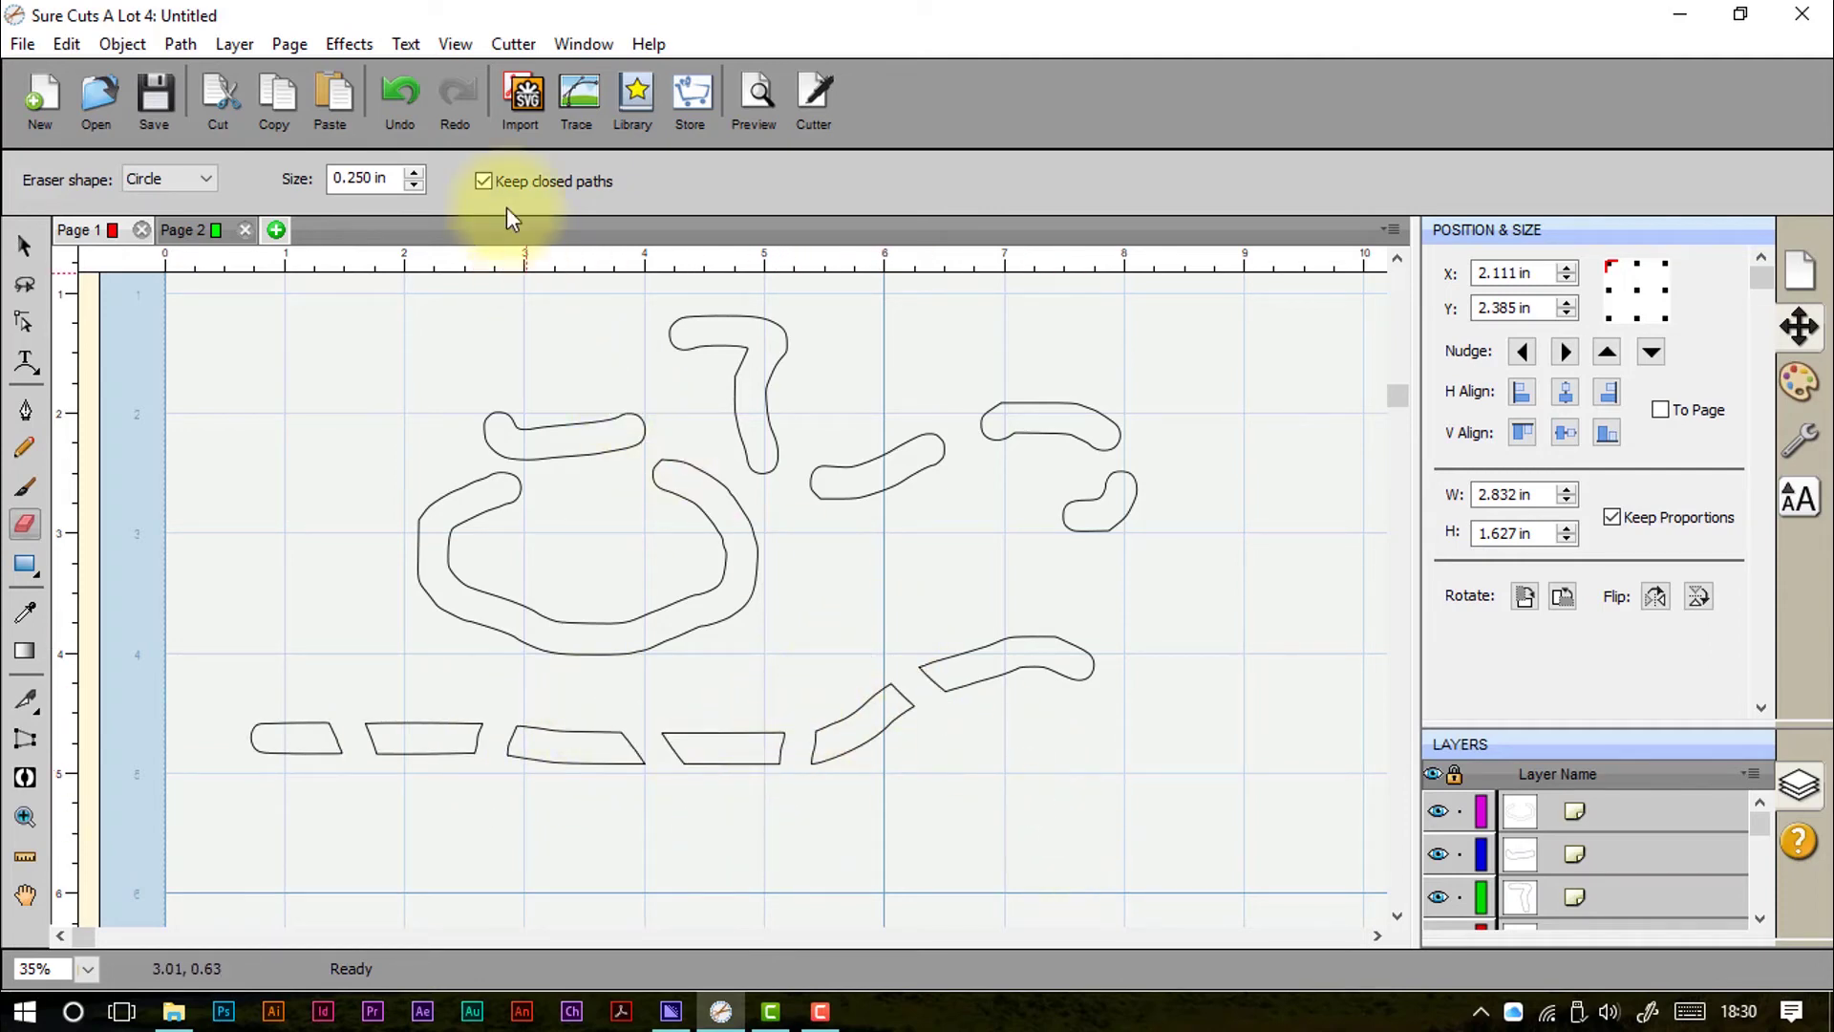
Step: Turn off keeping closed paths for the eraser and cut four gaps through the U-shaped stroke
left_click(485, 183)
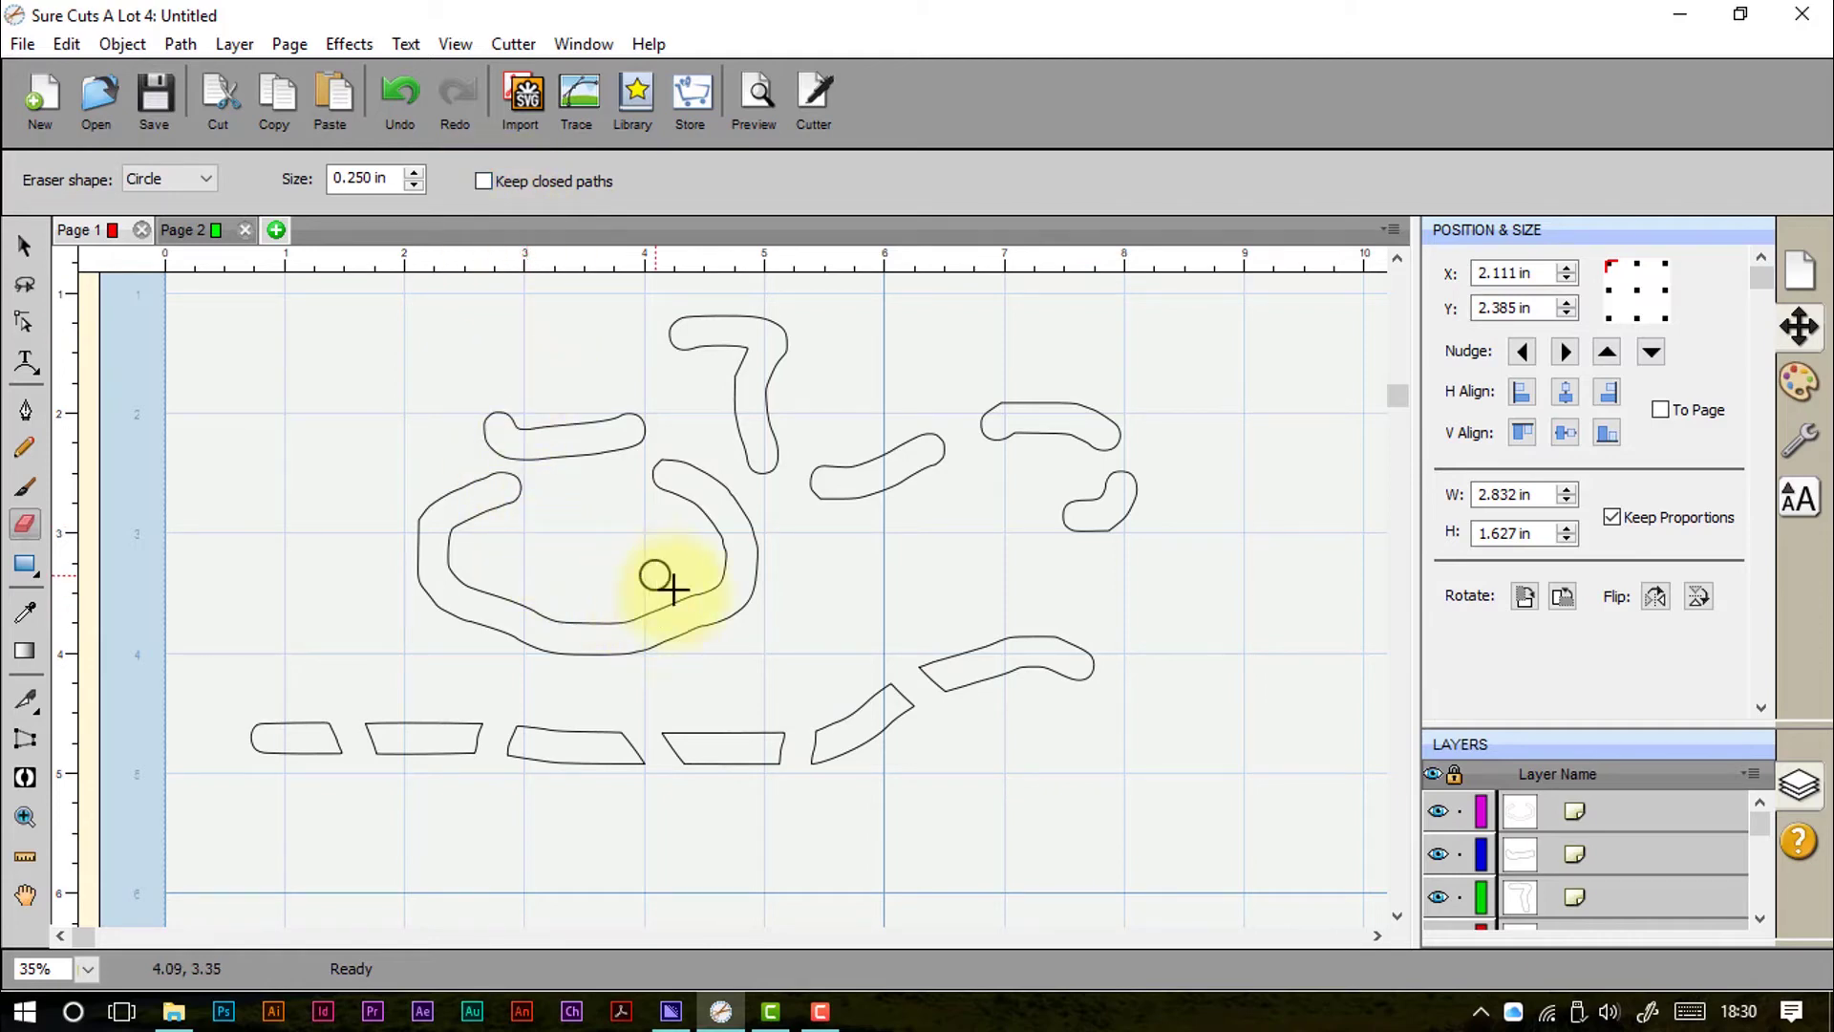
left_click_drag(673, 589, 736, 663)
mouse_move(585, 585)
left_mouse_down()
mouse_move(506, 655)
mouse_move(437, 602)
mouse_move(506, 554)
mouse_move(414, 532)
left_mouse_up()
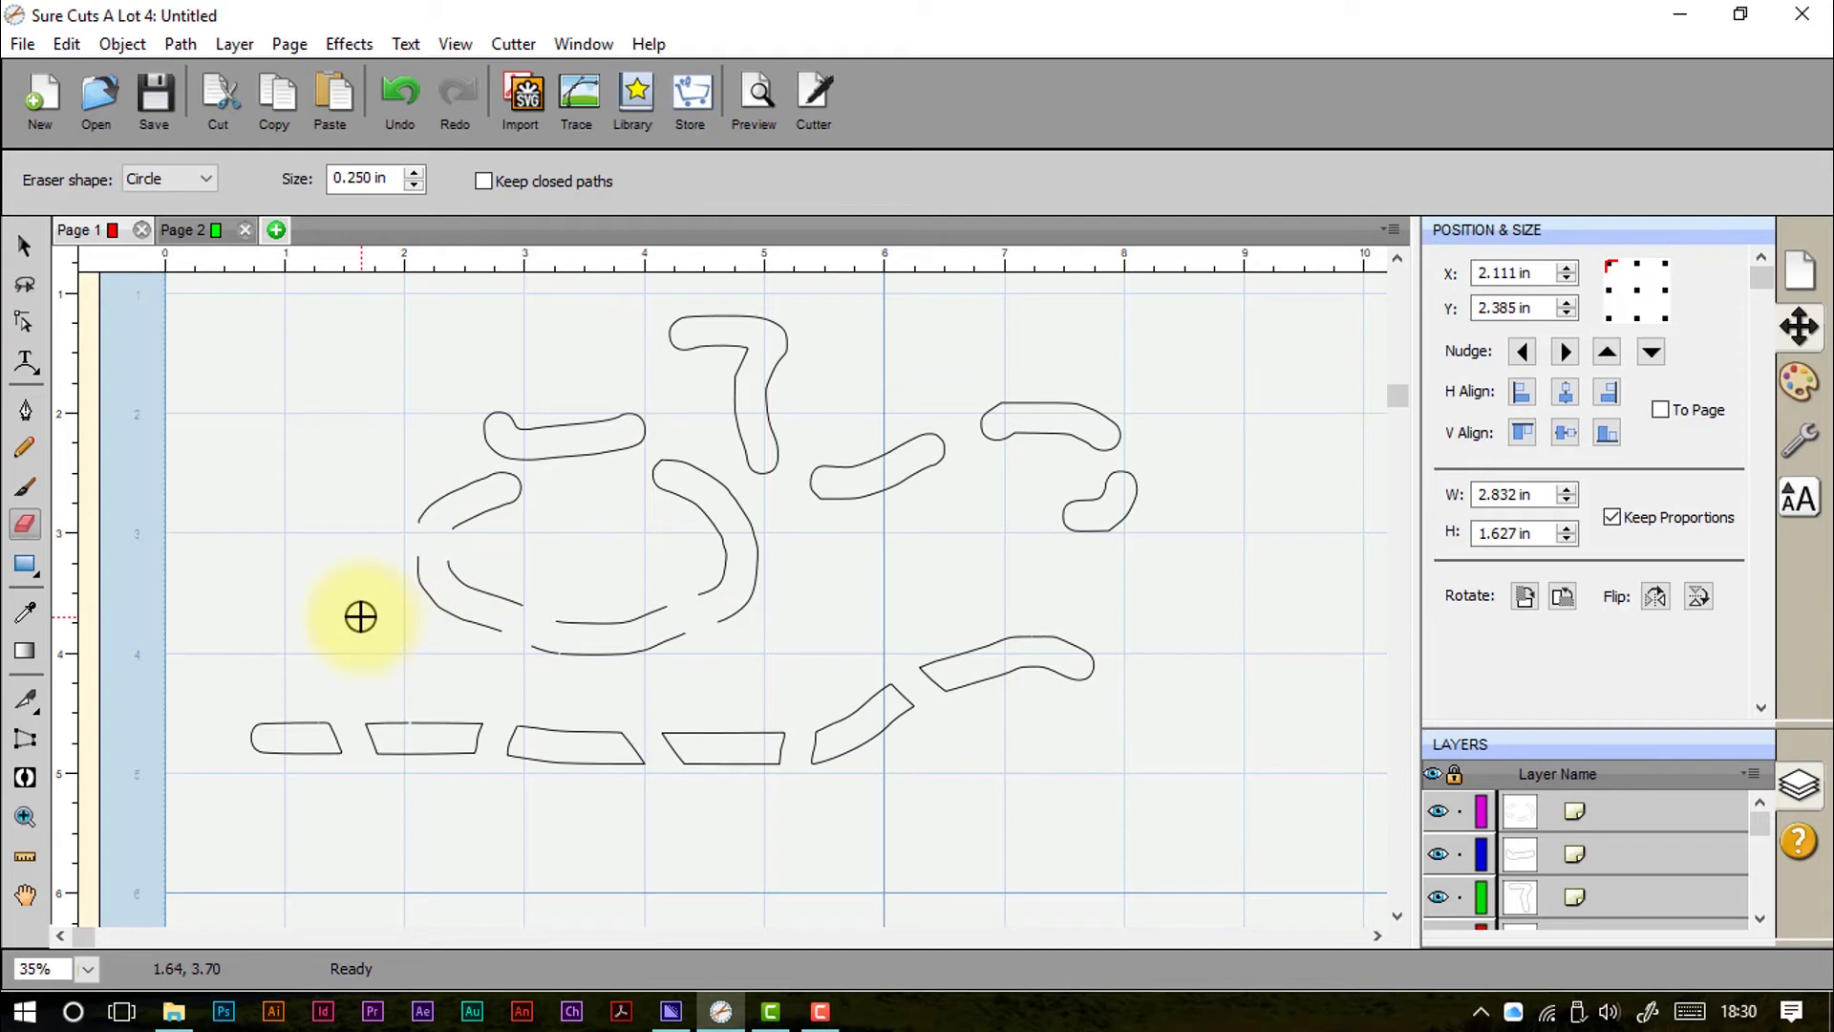
left_click_drag(662, 525, 777, 520)
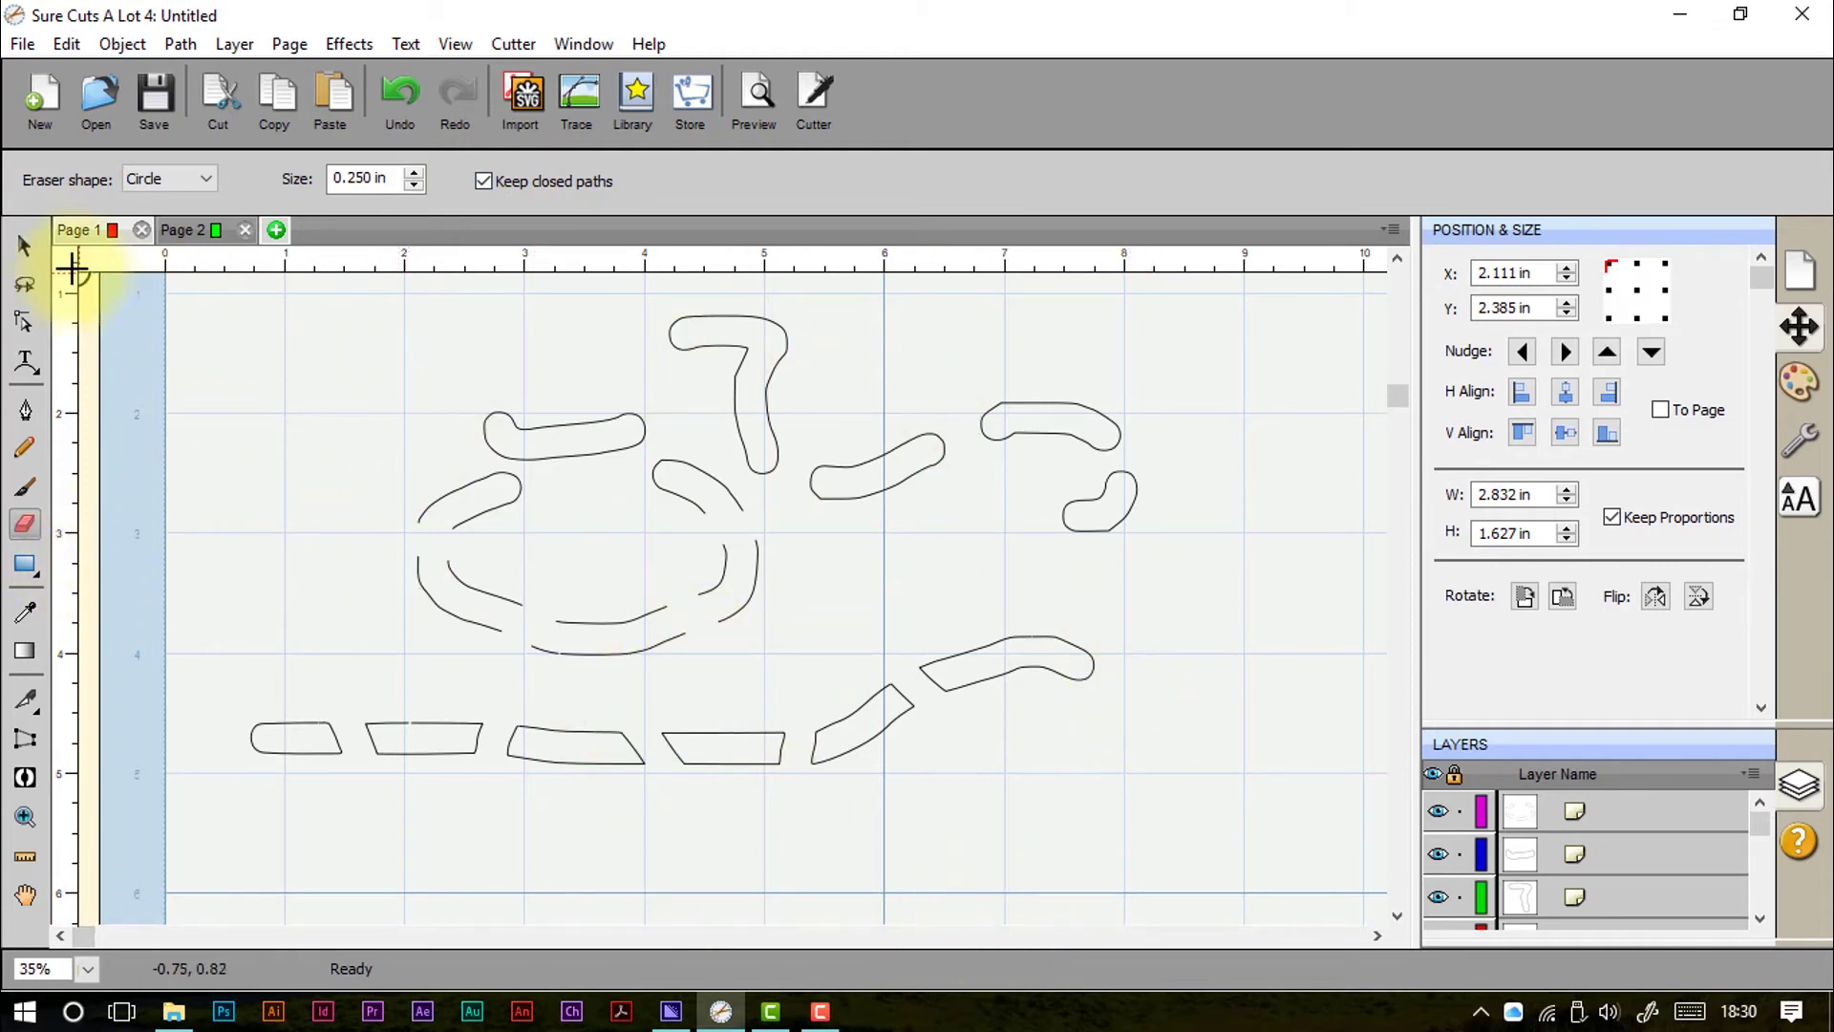
Step: Select all the brush strokes and erased pieces together and delete them from the mat
left_click(24, 246)
left_click_drag(313, 377, 1264, 983)
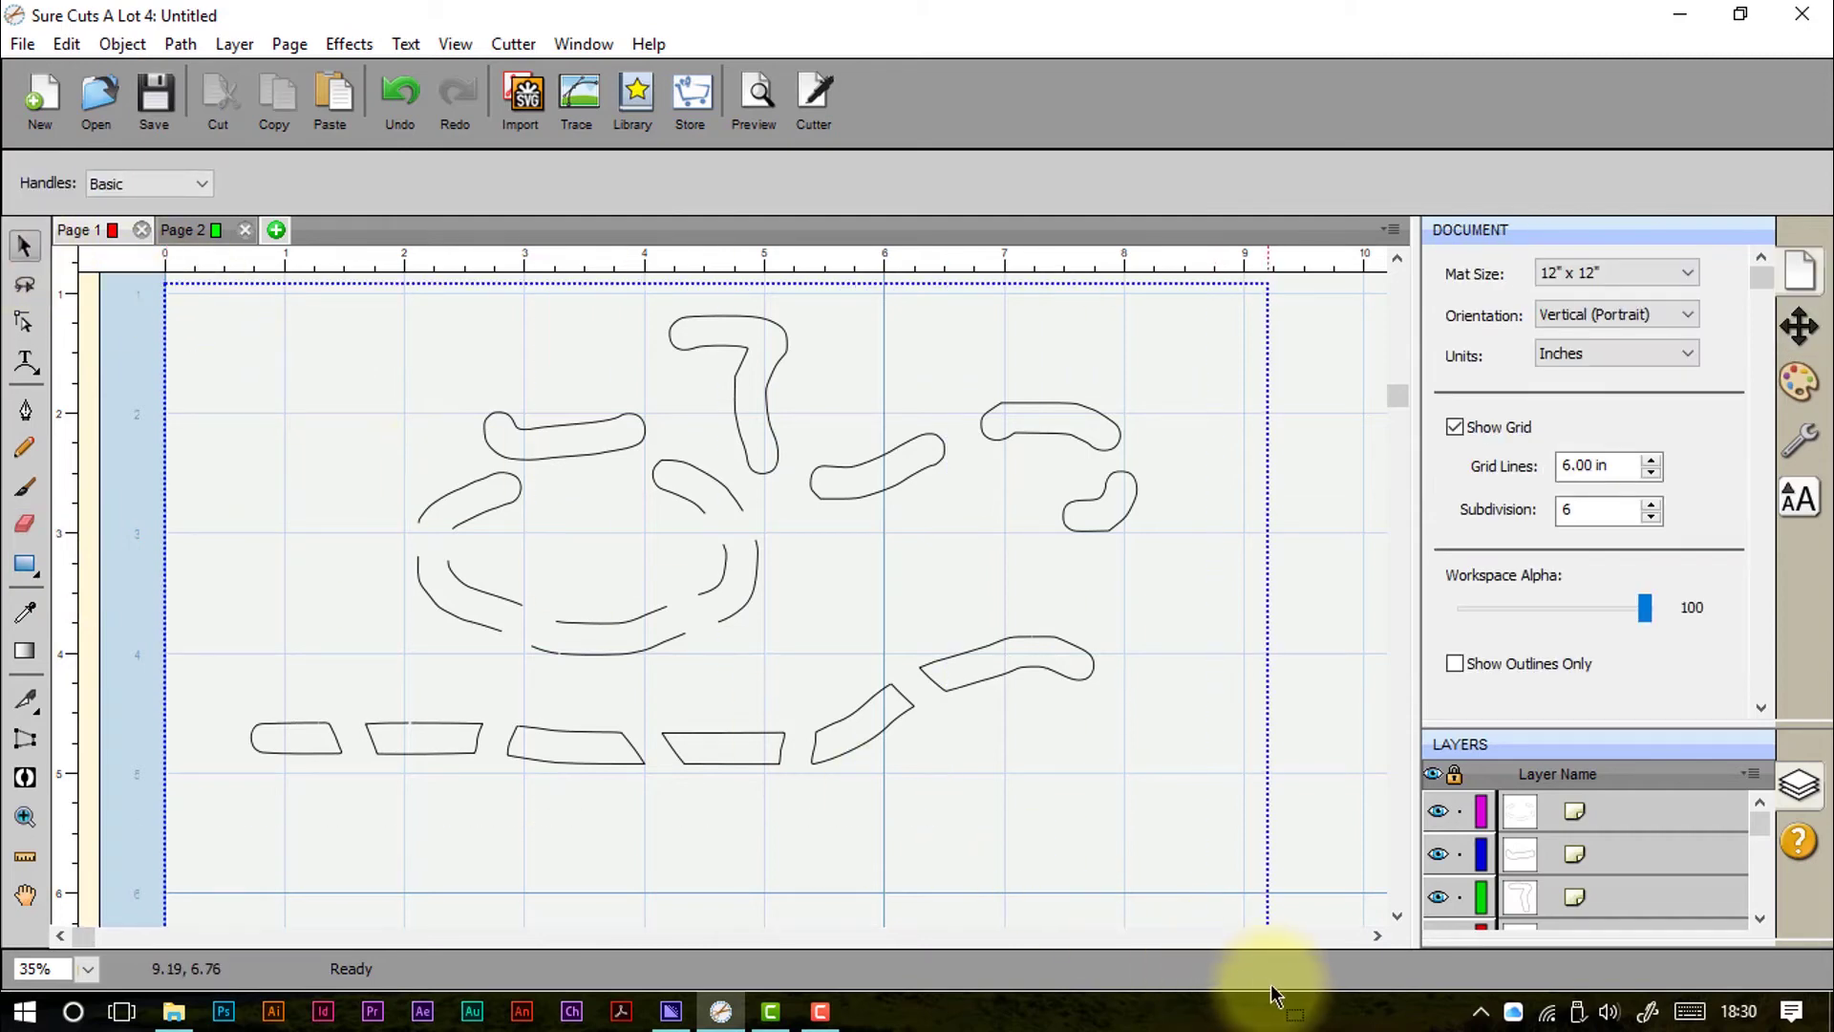
key("Delete")
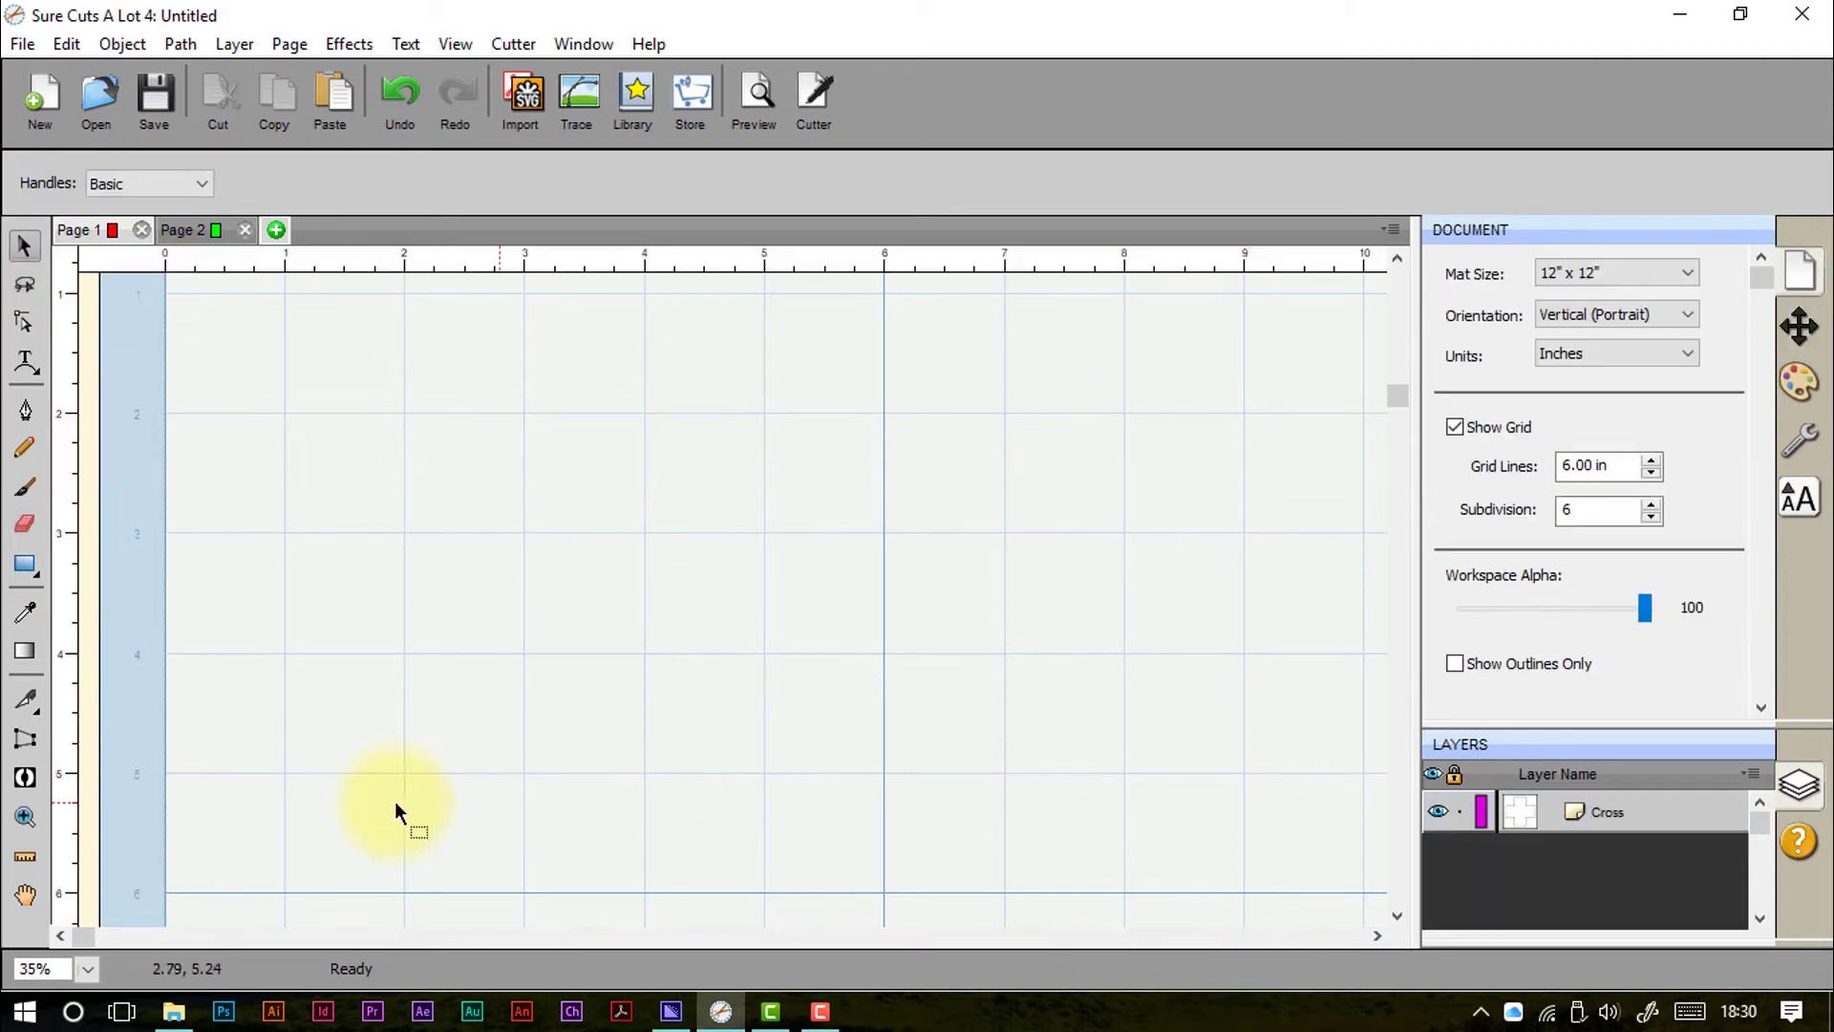
Step: Draw a rectangle about 5.7 in wide and 3.4 in high in the middle of the visible mat area
left_click(26, 570)
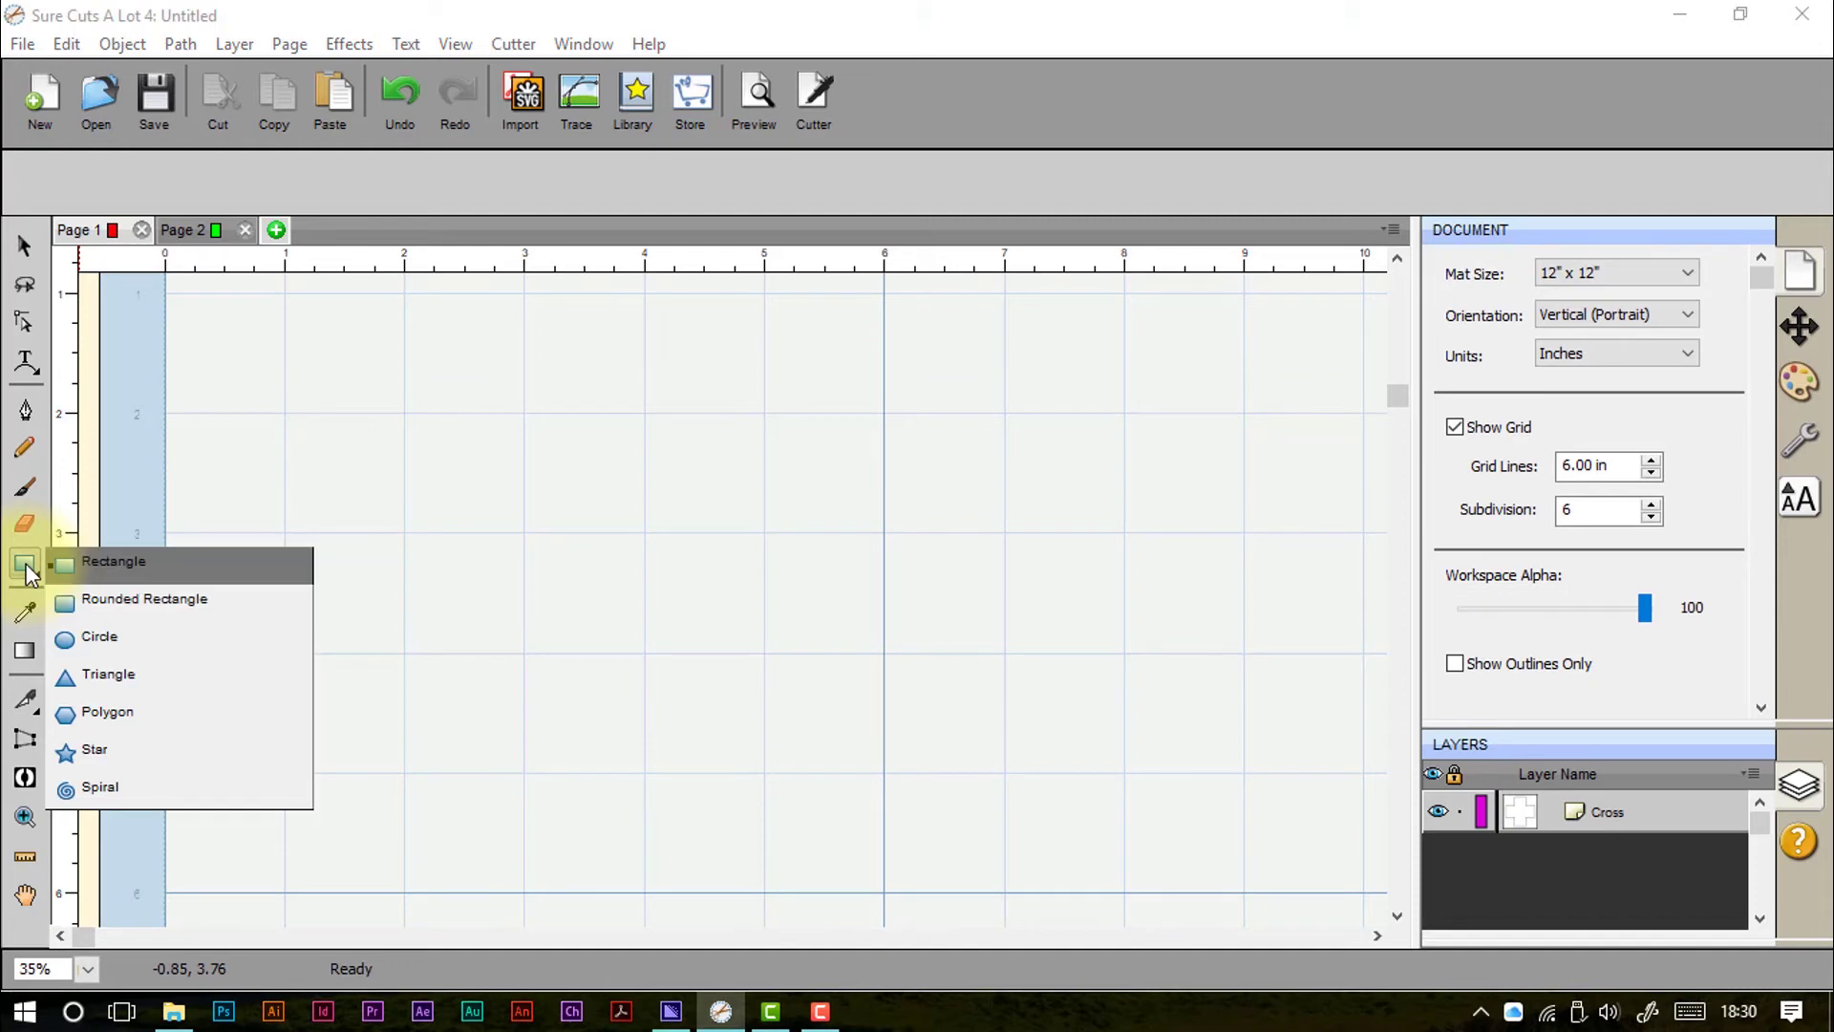
left_click_drag(29, 573, 113, 566)
left_click_drag(330, 383, 1018, 785)
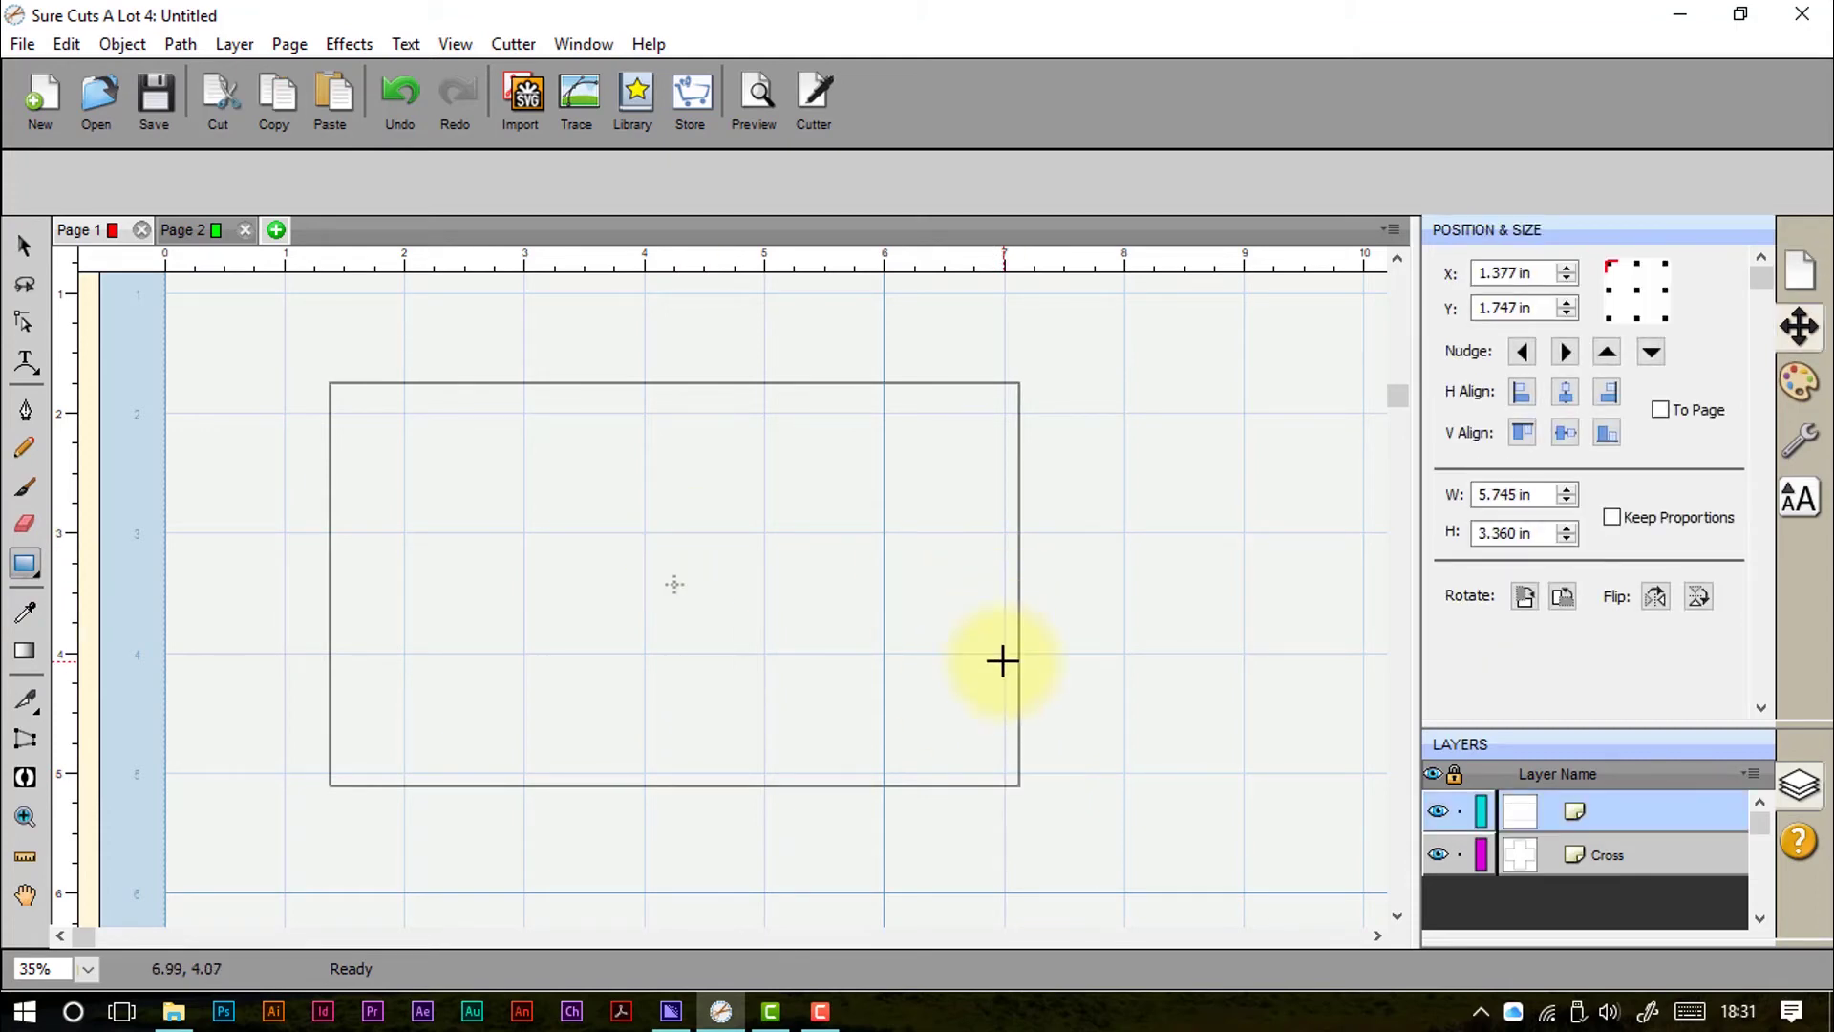
Step: Nudge the rectangle two increments to the right, to an X position of 1.397 in
left_click(1509, 494)
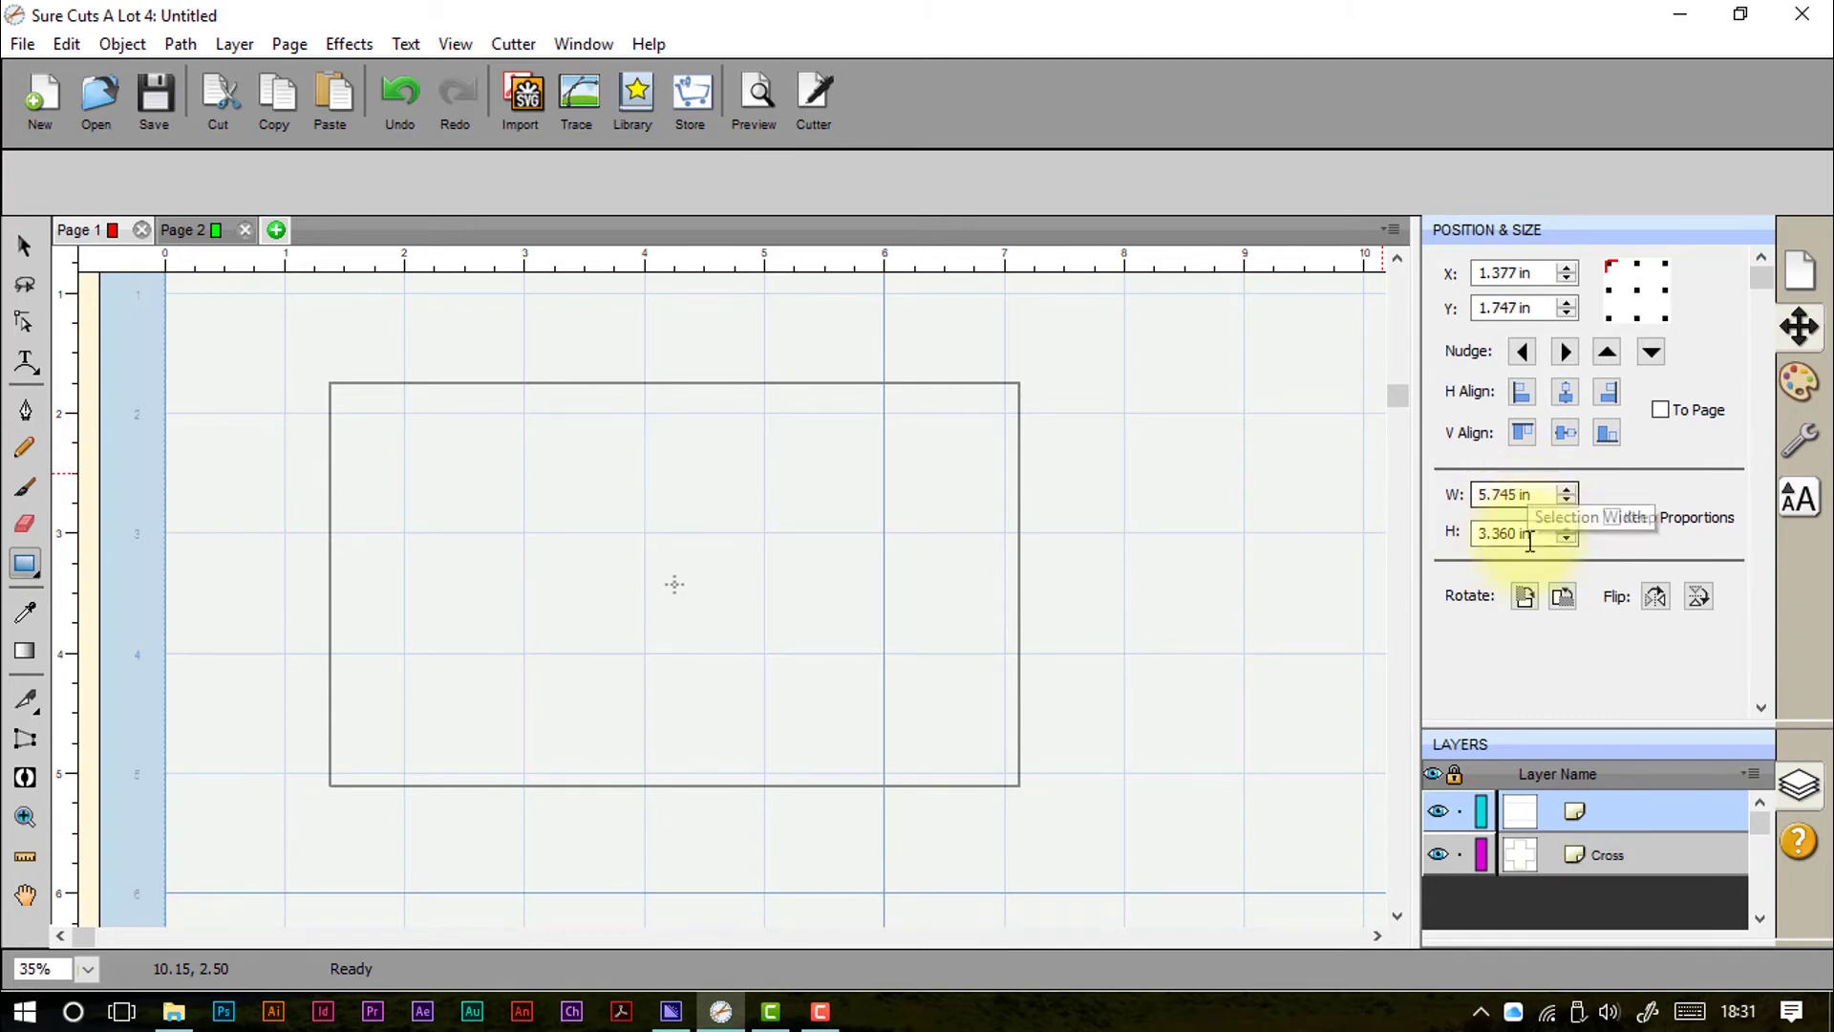
left_click(1517, 318)
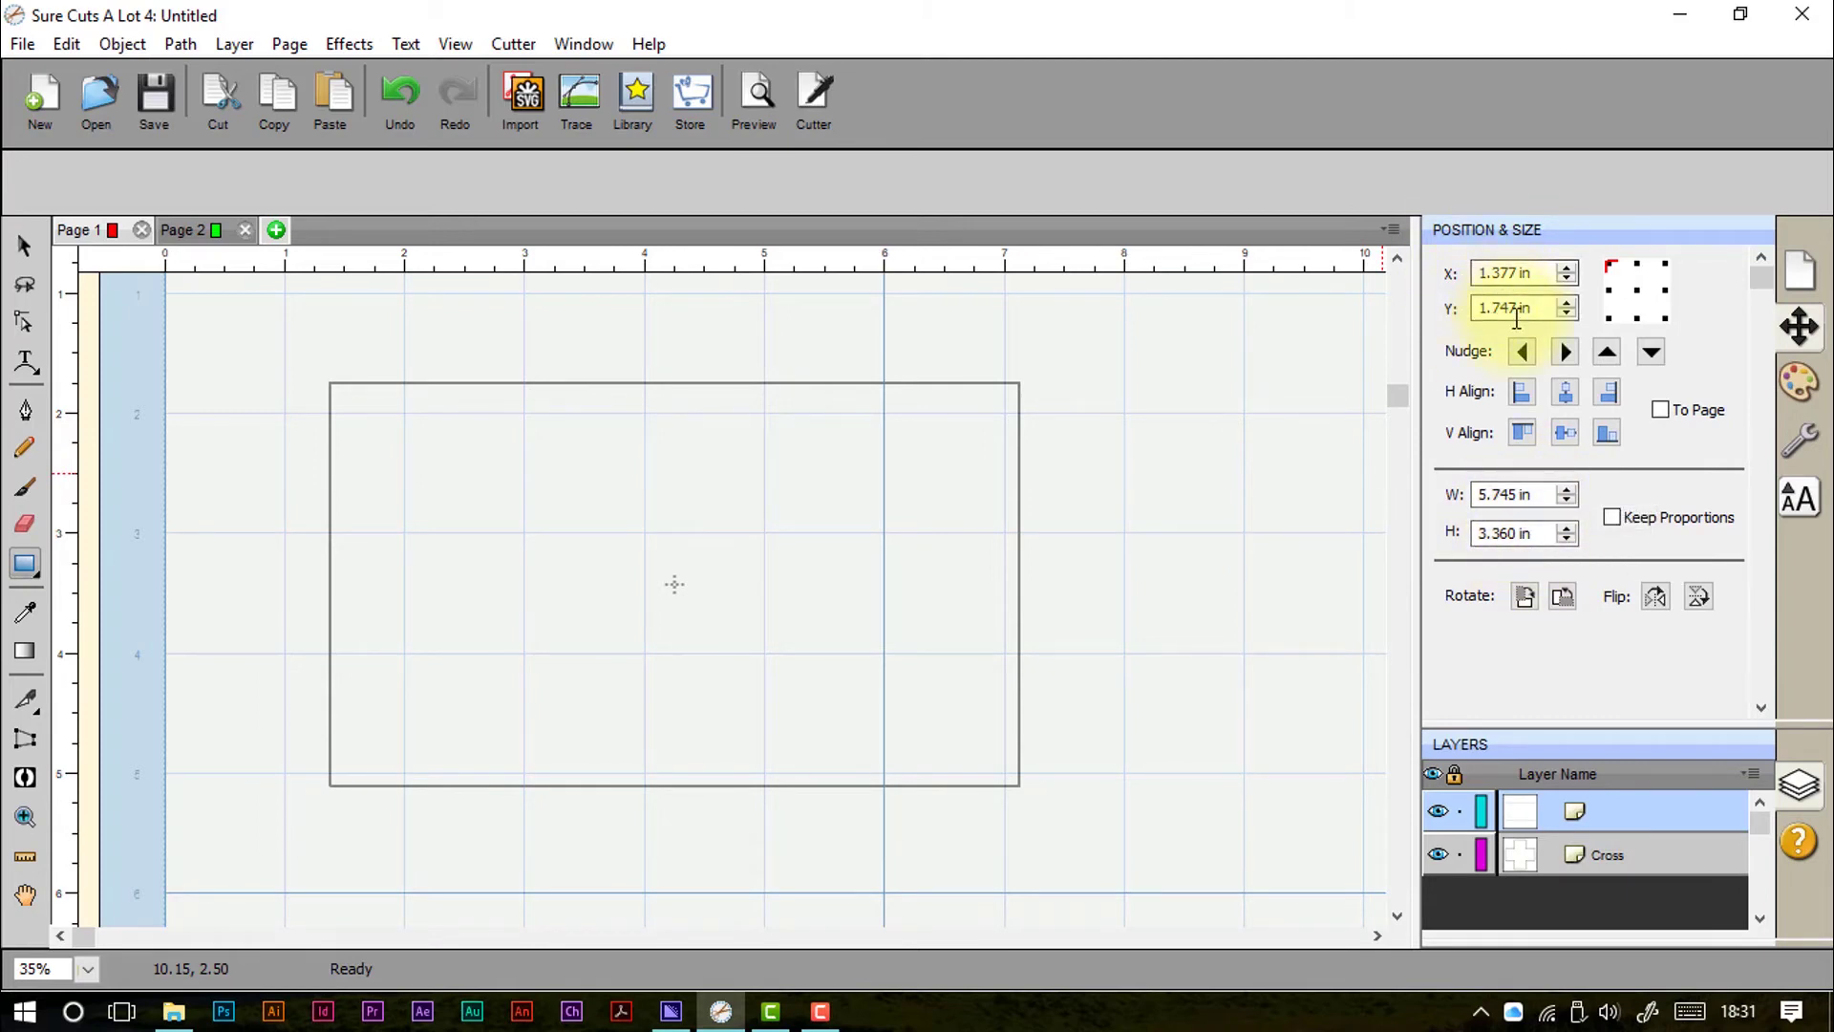
left_click(1564, 353)
left_click(1564, 354)
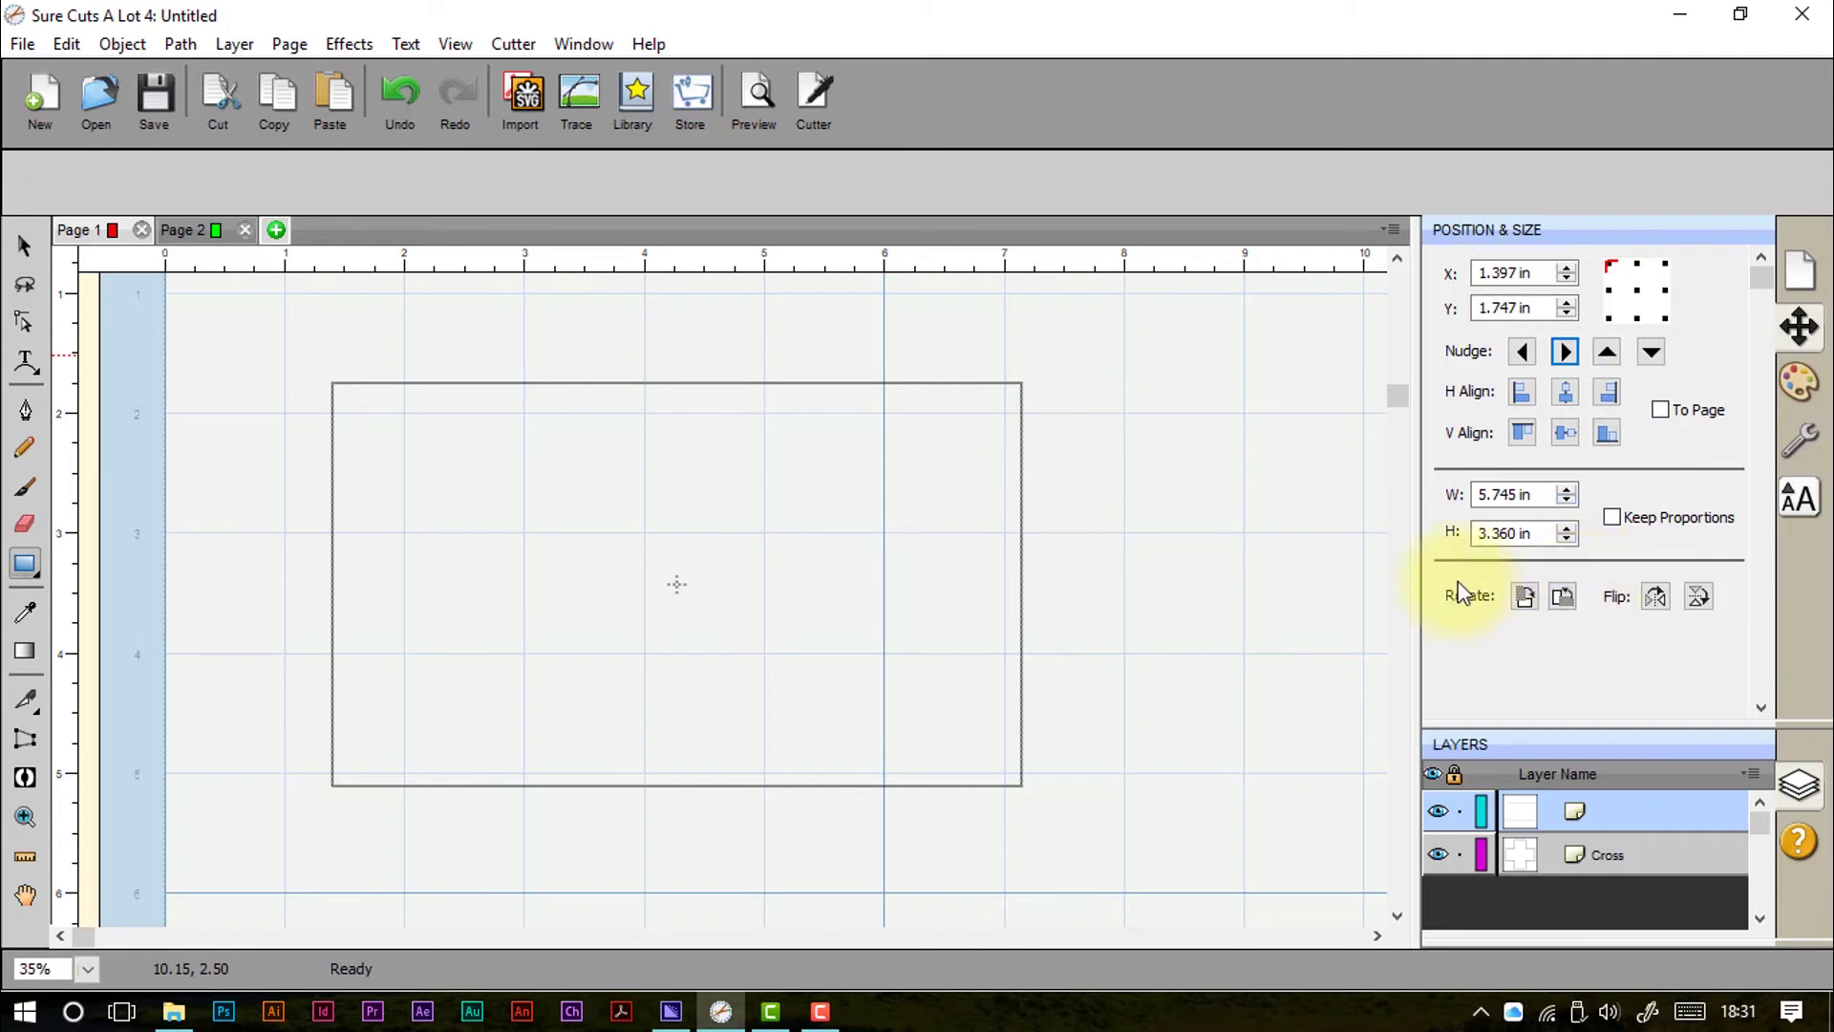
left_click(675, 467)
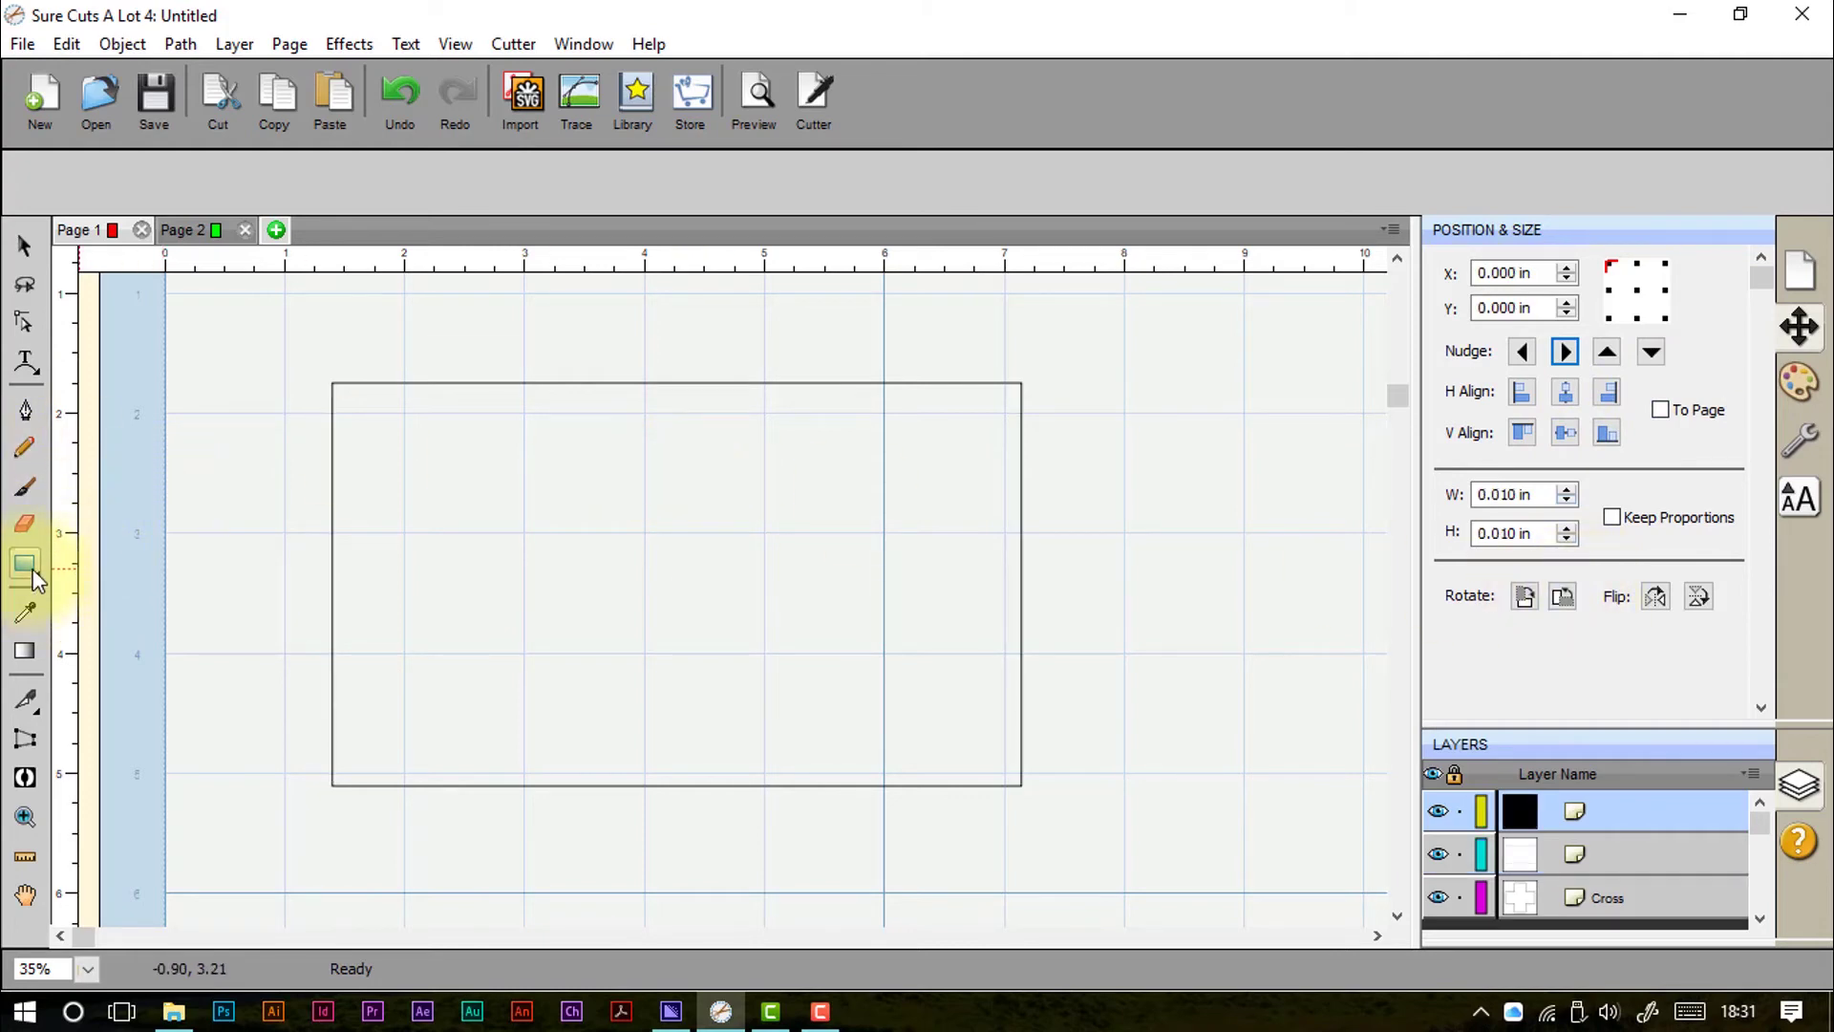
Step: Draw a rounded rectangle about 2.9 by 4.3 in across the plain one, lower its corner radius to 0.15 in, and raise it slightly again
left_click_drag(32, 570, 86, 598)
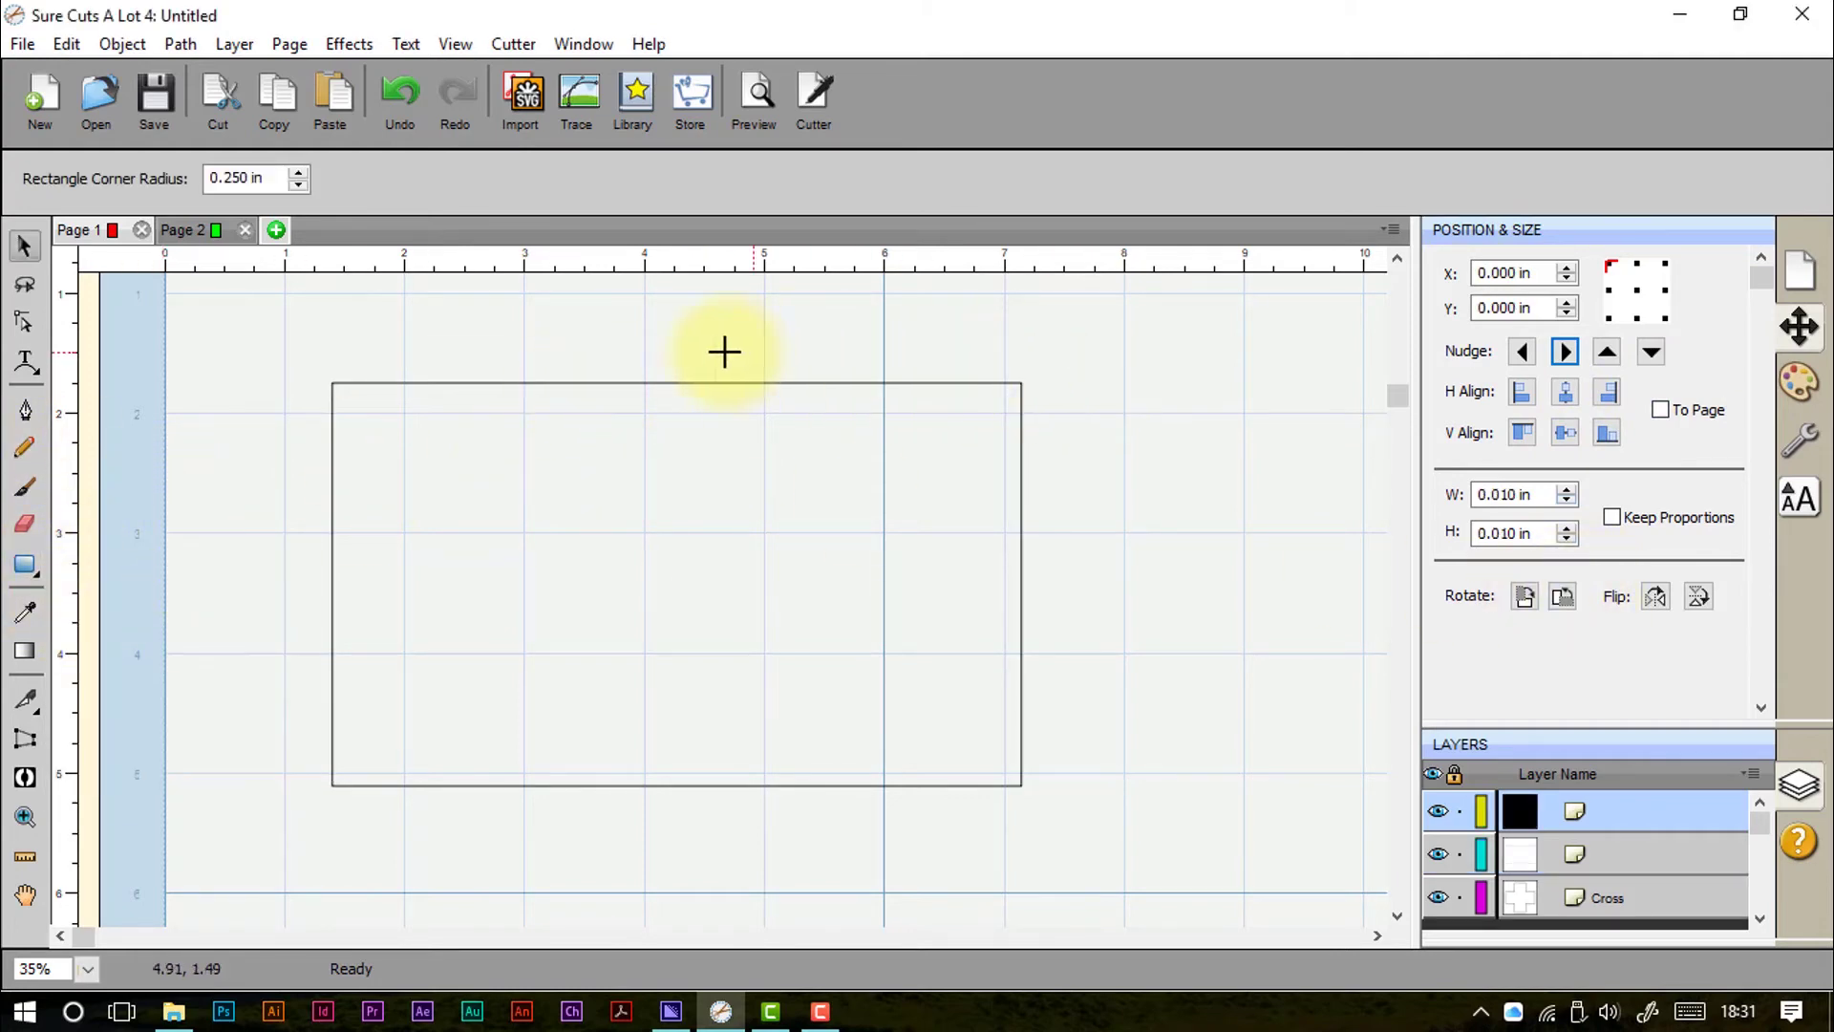
left_click_drag(505, 351, 851, 867)
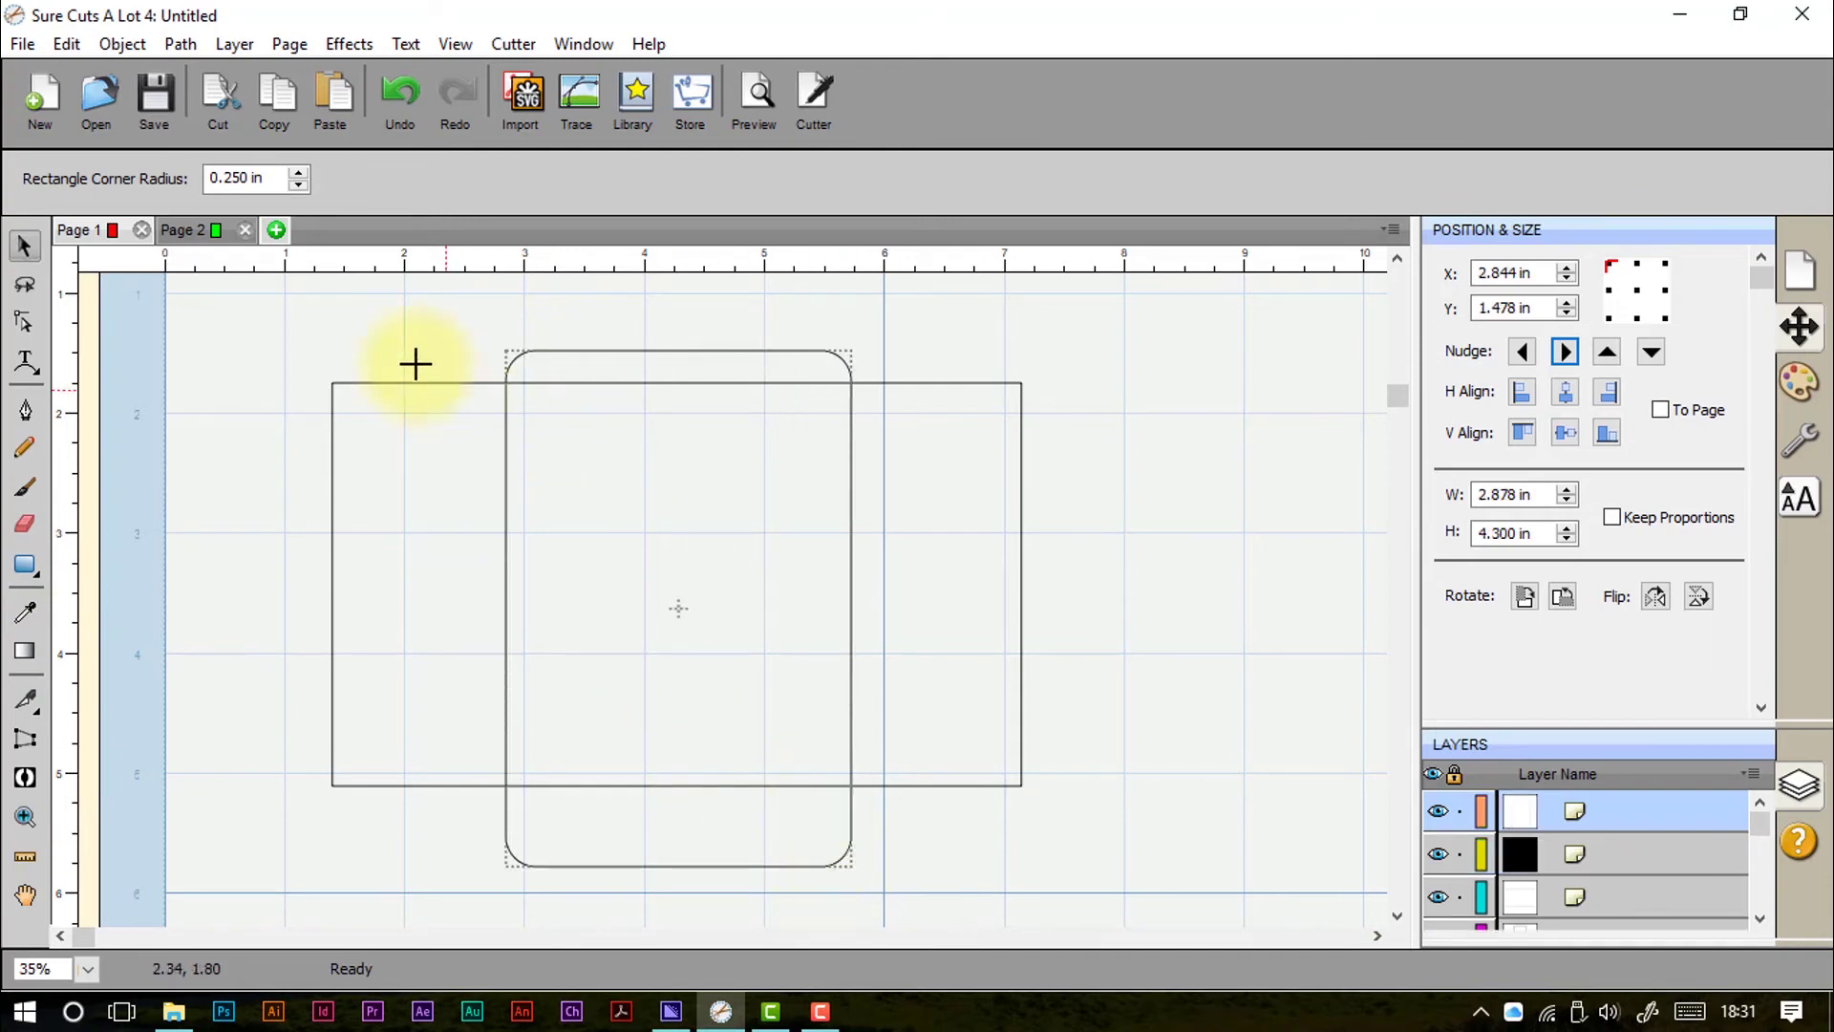
double_click(288, 177)
type("0.75")
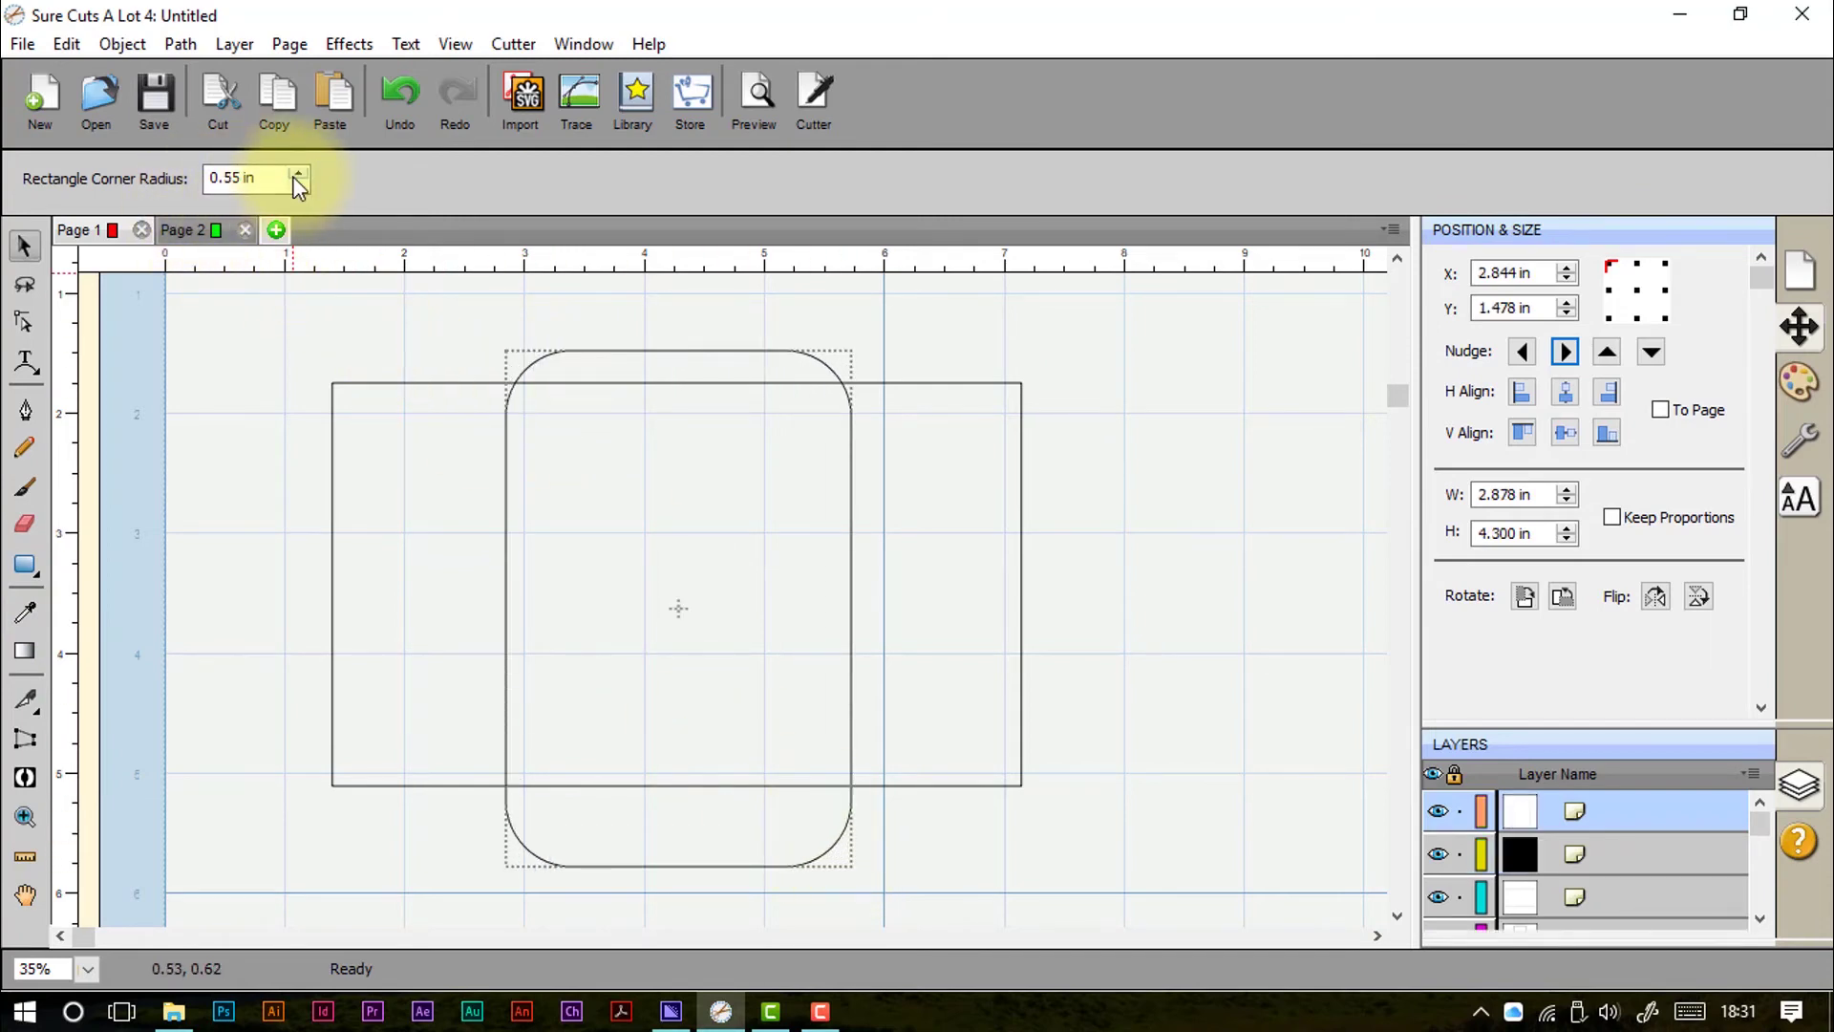
left_click(298, 184)
left_click(298, 184)
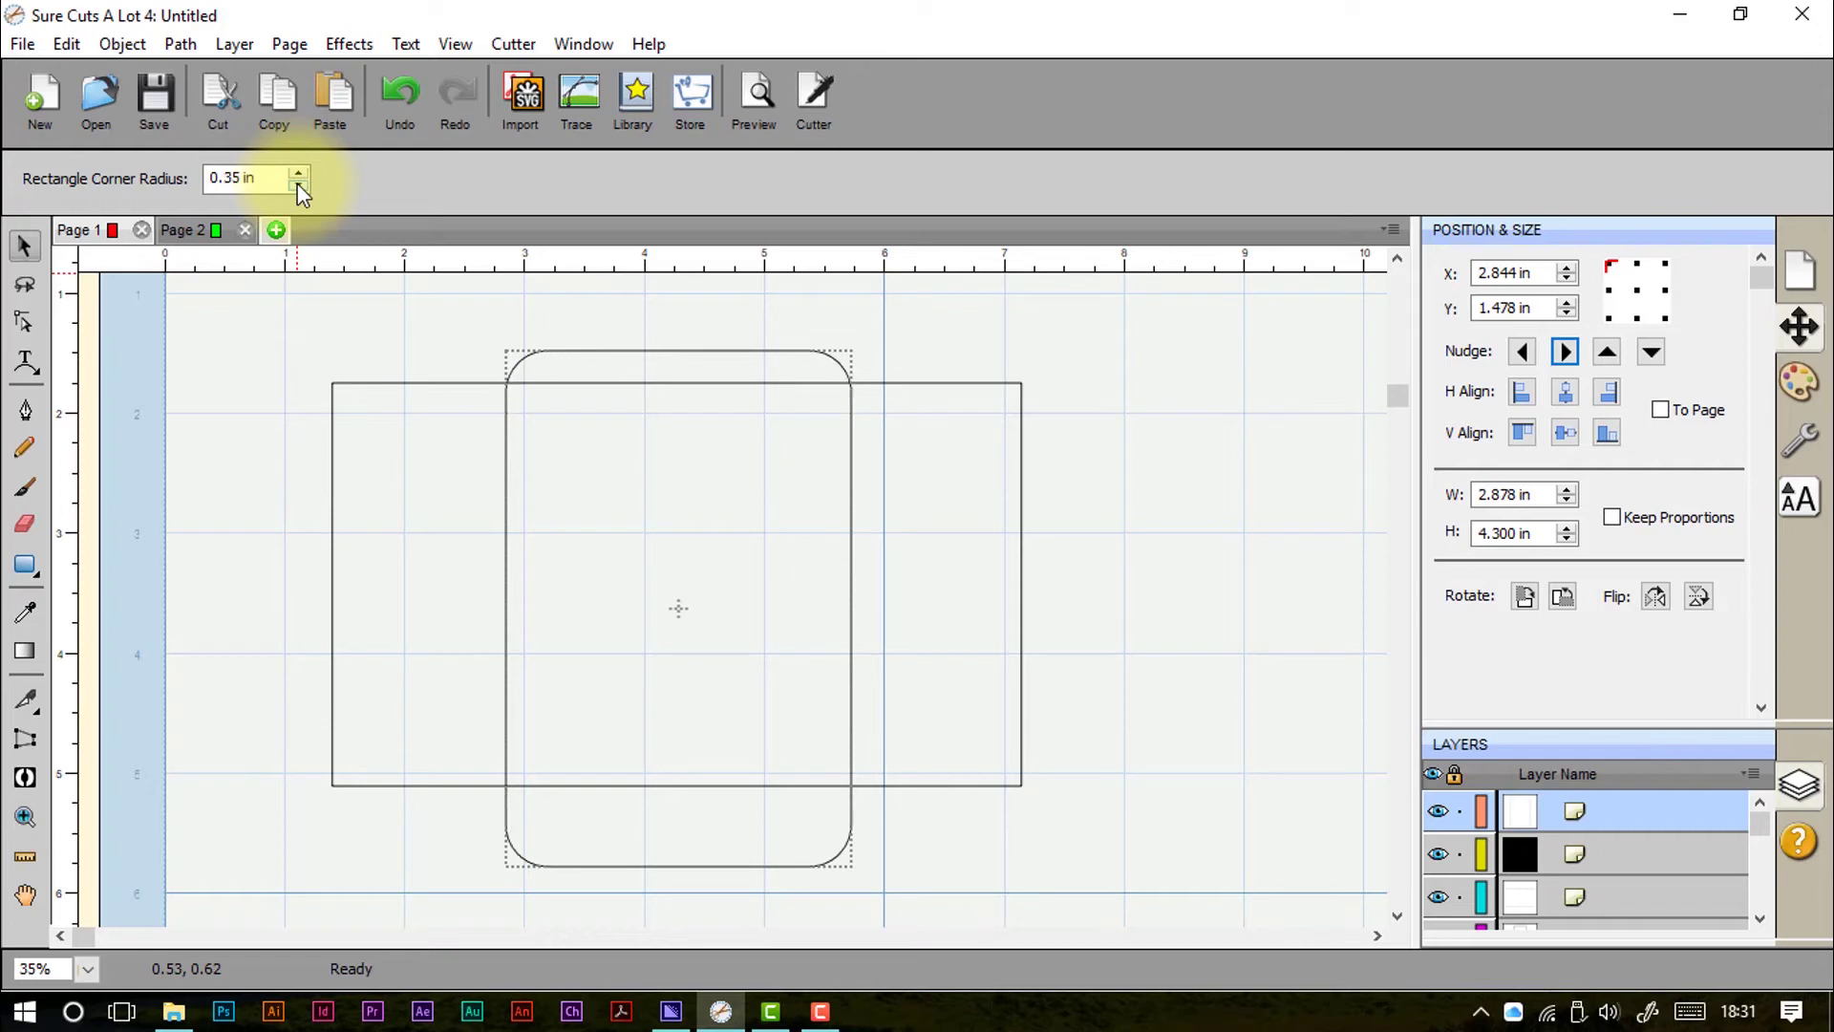
left_click(298, 184)
left_click(298, 175)
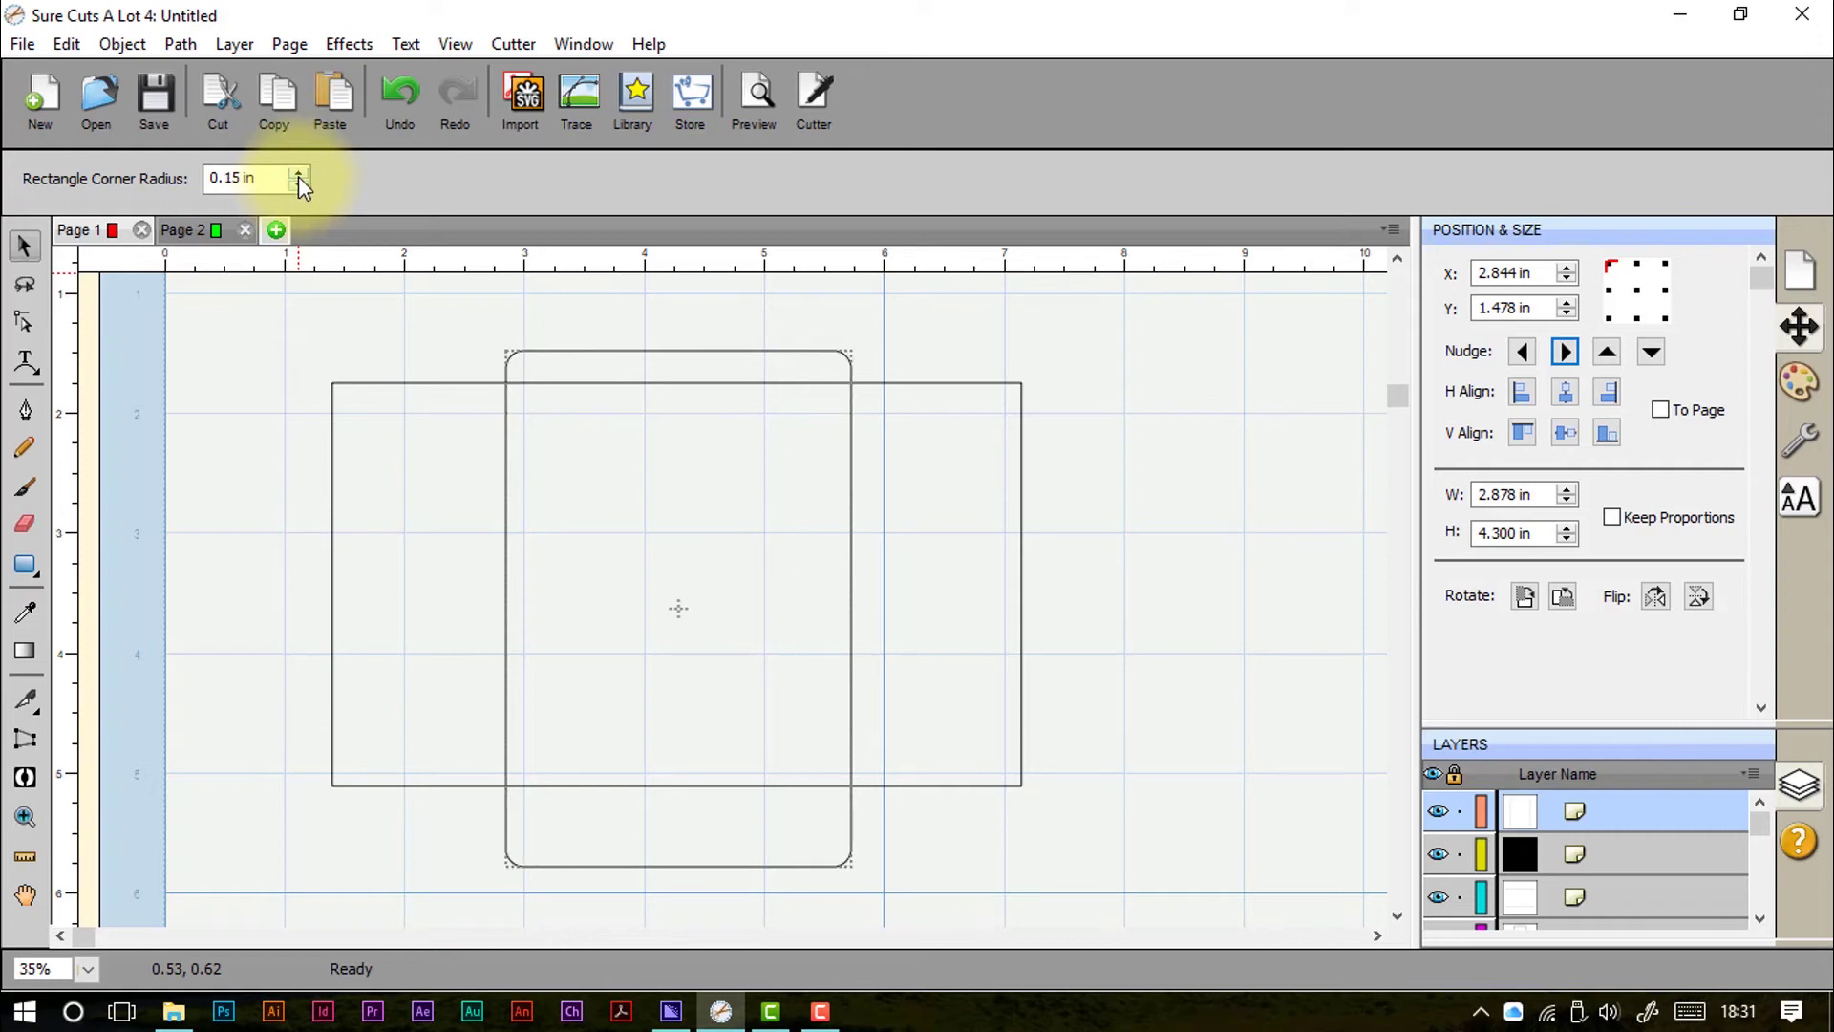
left_click(298, 174)
left_click(23, 247)
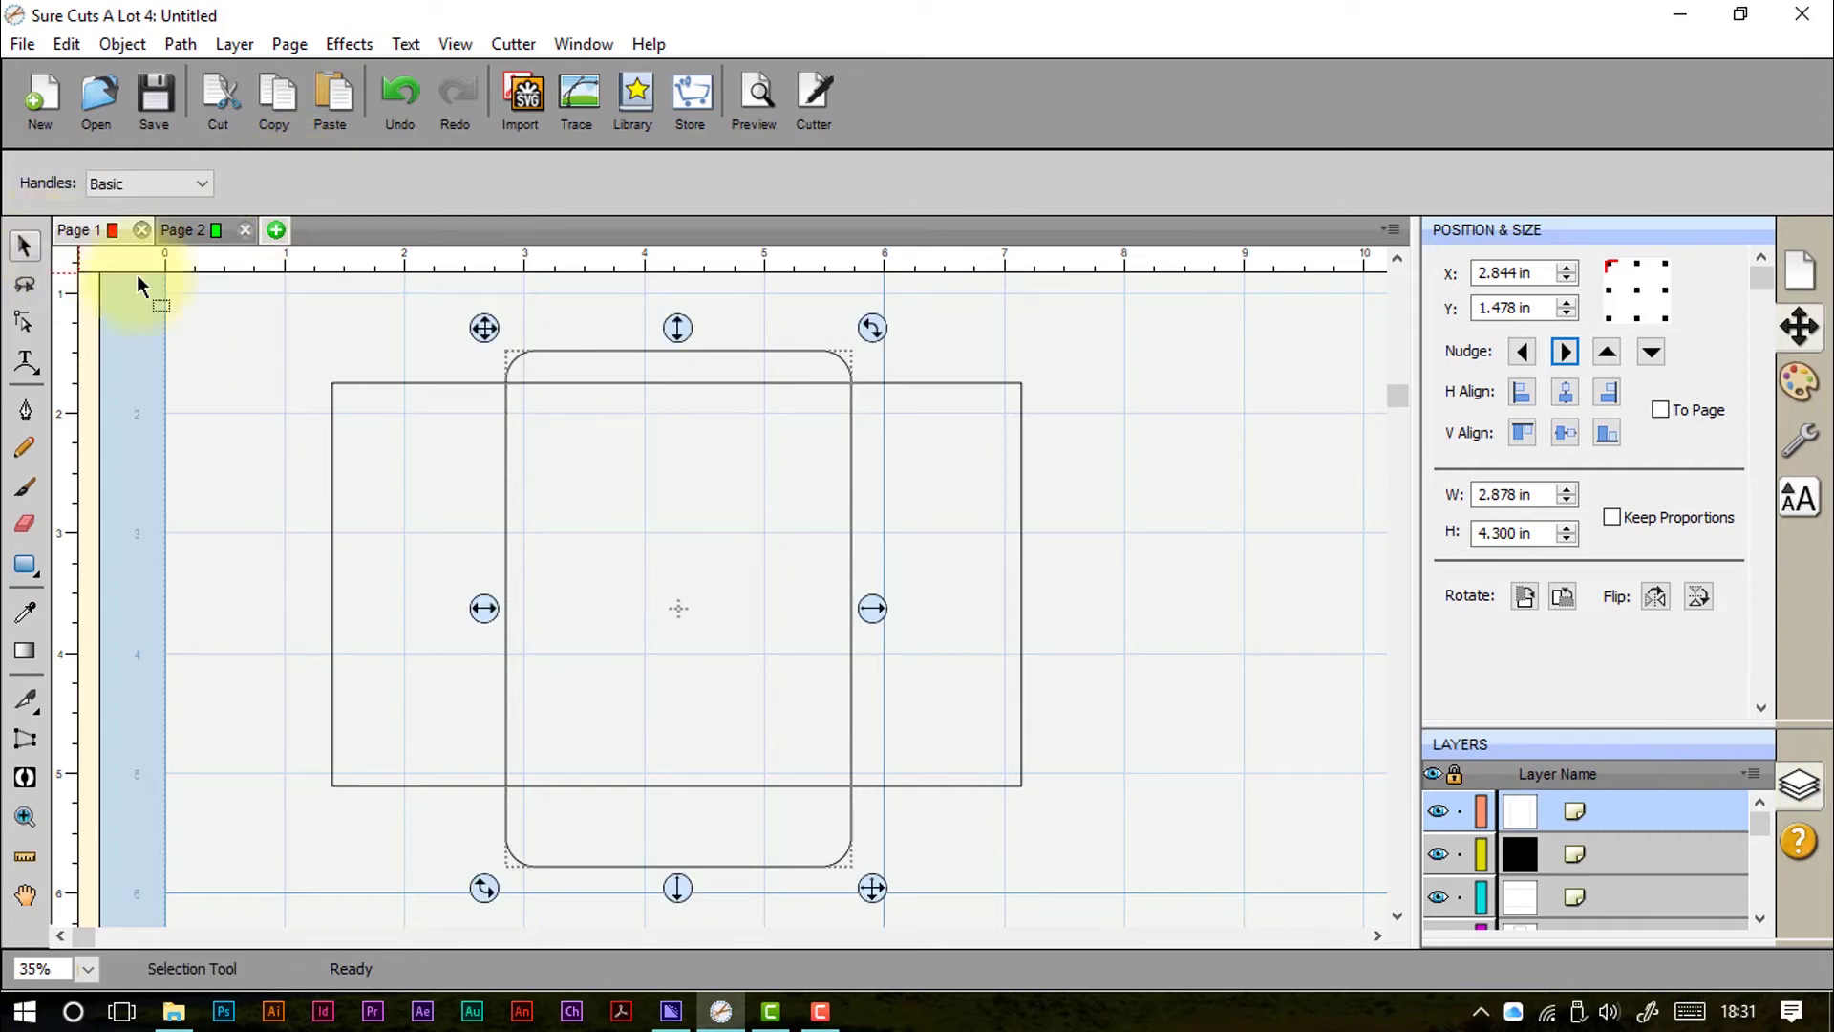
Step: Select the rectangle and the rounded rectangle together and delete them from the mat
left_click_drag(225, 306, 1141, 1017)
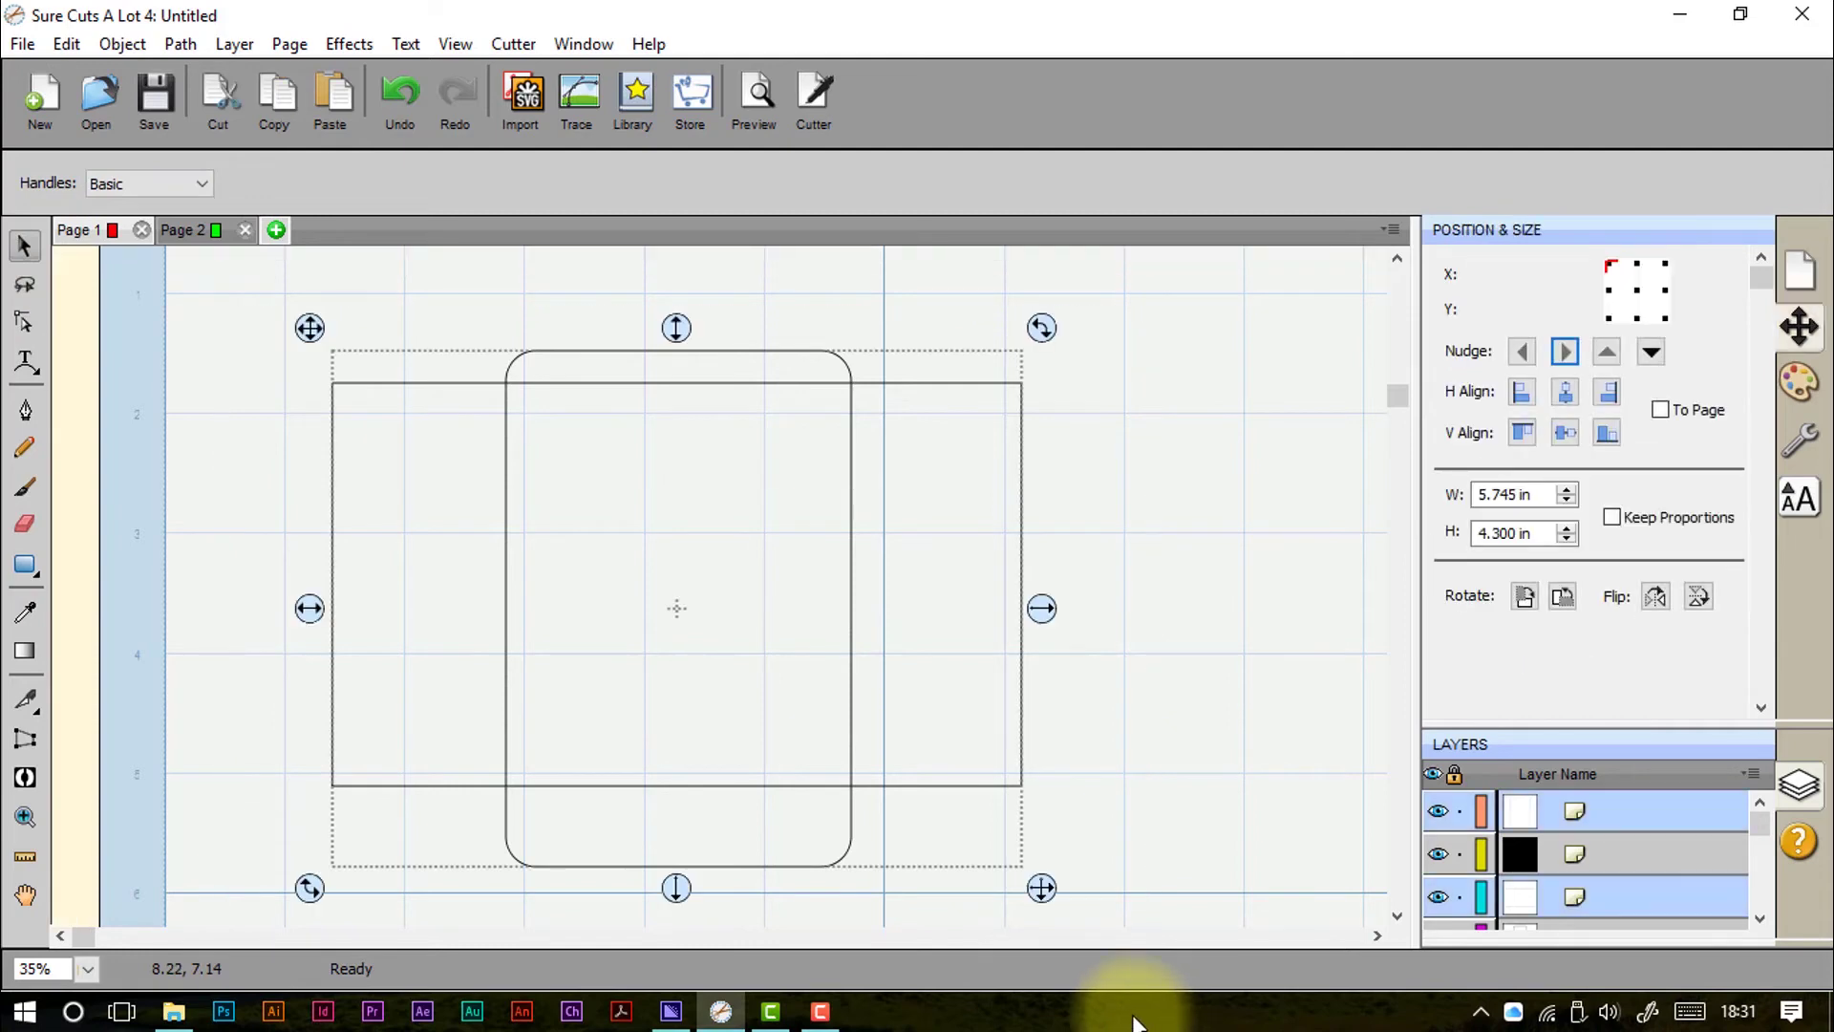
key("Delete")
Step: Draw an oval about 2.4 in wide and 2.6 in high, and beside it a perfect circle about 3.6 in across
left_click(24, 566)
left_click(23, 569)
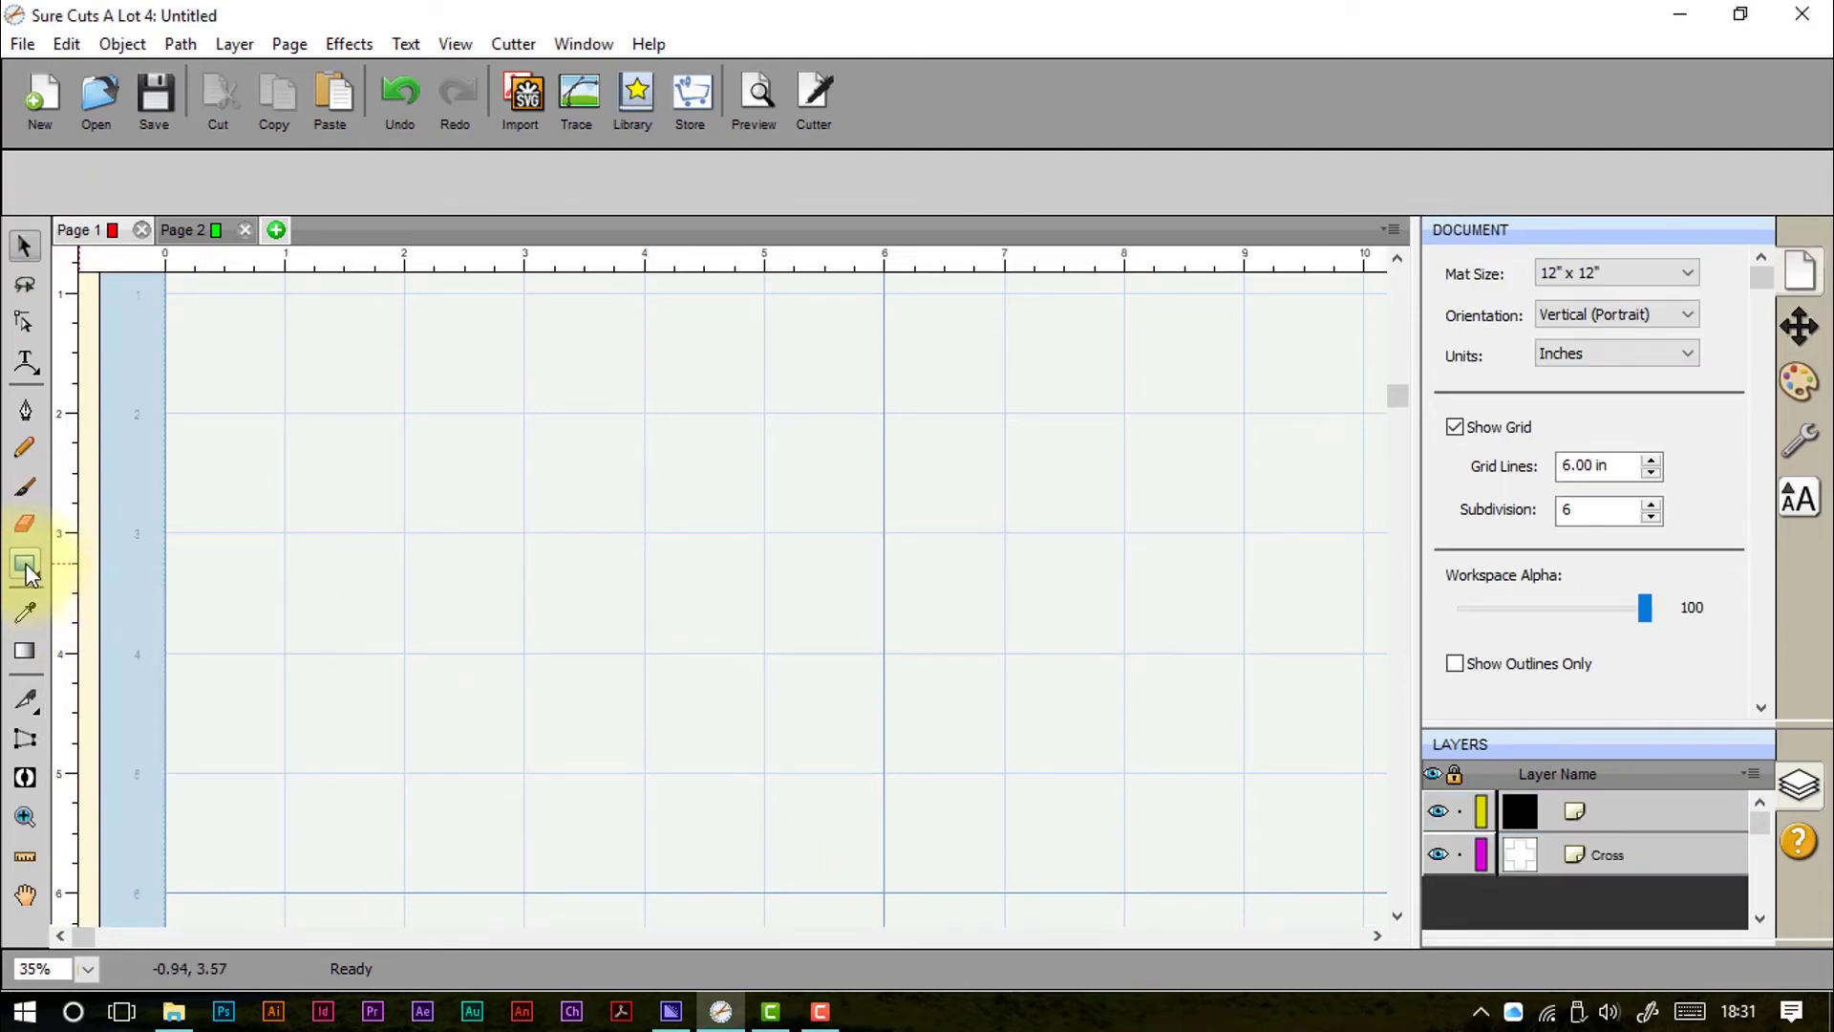
left_click(38, 571)
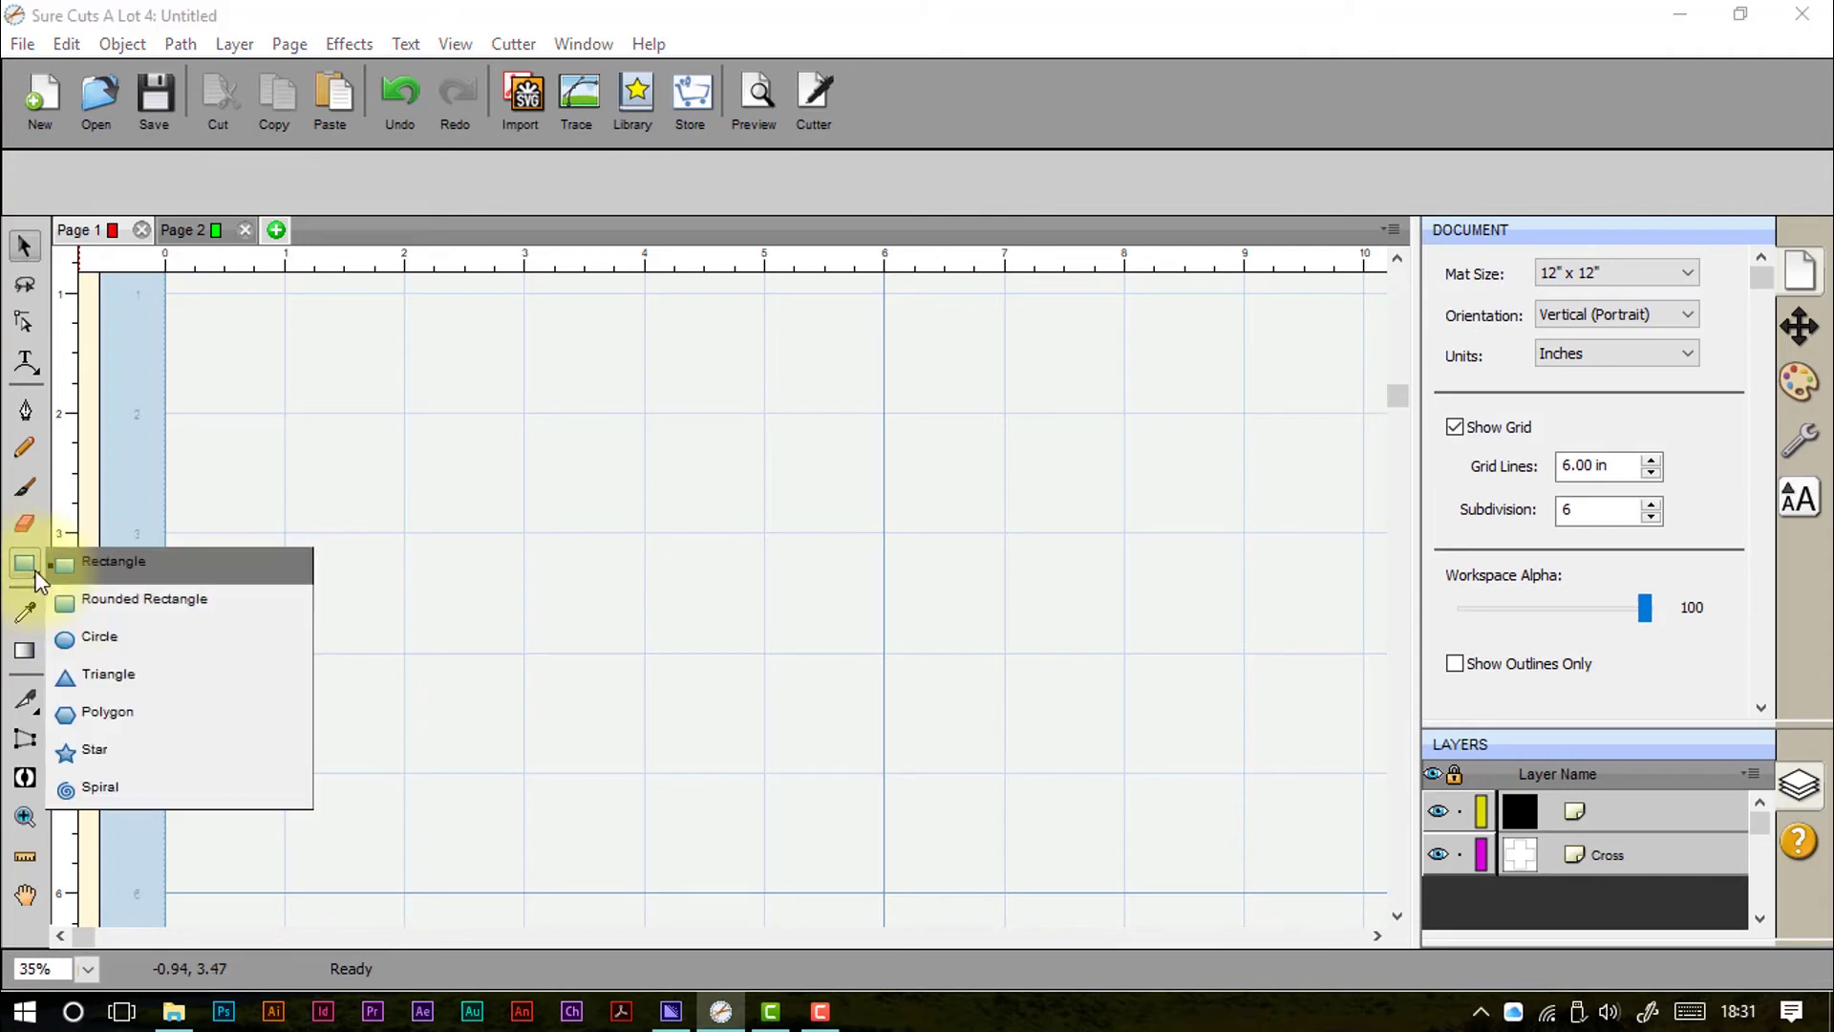
left_click(115, 638)
left_click_drag(430, 405, 593, 618)
mouse_move(712, 709)
left_mouse_down()
mouse_move(860, 831)
mouse_move(897, 536)
mouse_move(725, 541)
mouse_move(843, 697)
mouse_move(1044, 864)
mouse_move(904, 299)
mouse_move(937, 916)
mouse_move(836, 656)
mouse_move(958, 602)
mouse_move(541, 708)
mouse_move(711, 717)
left_mouse_up()
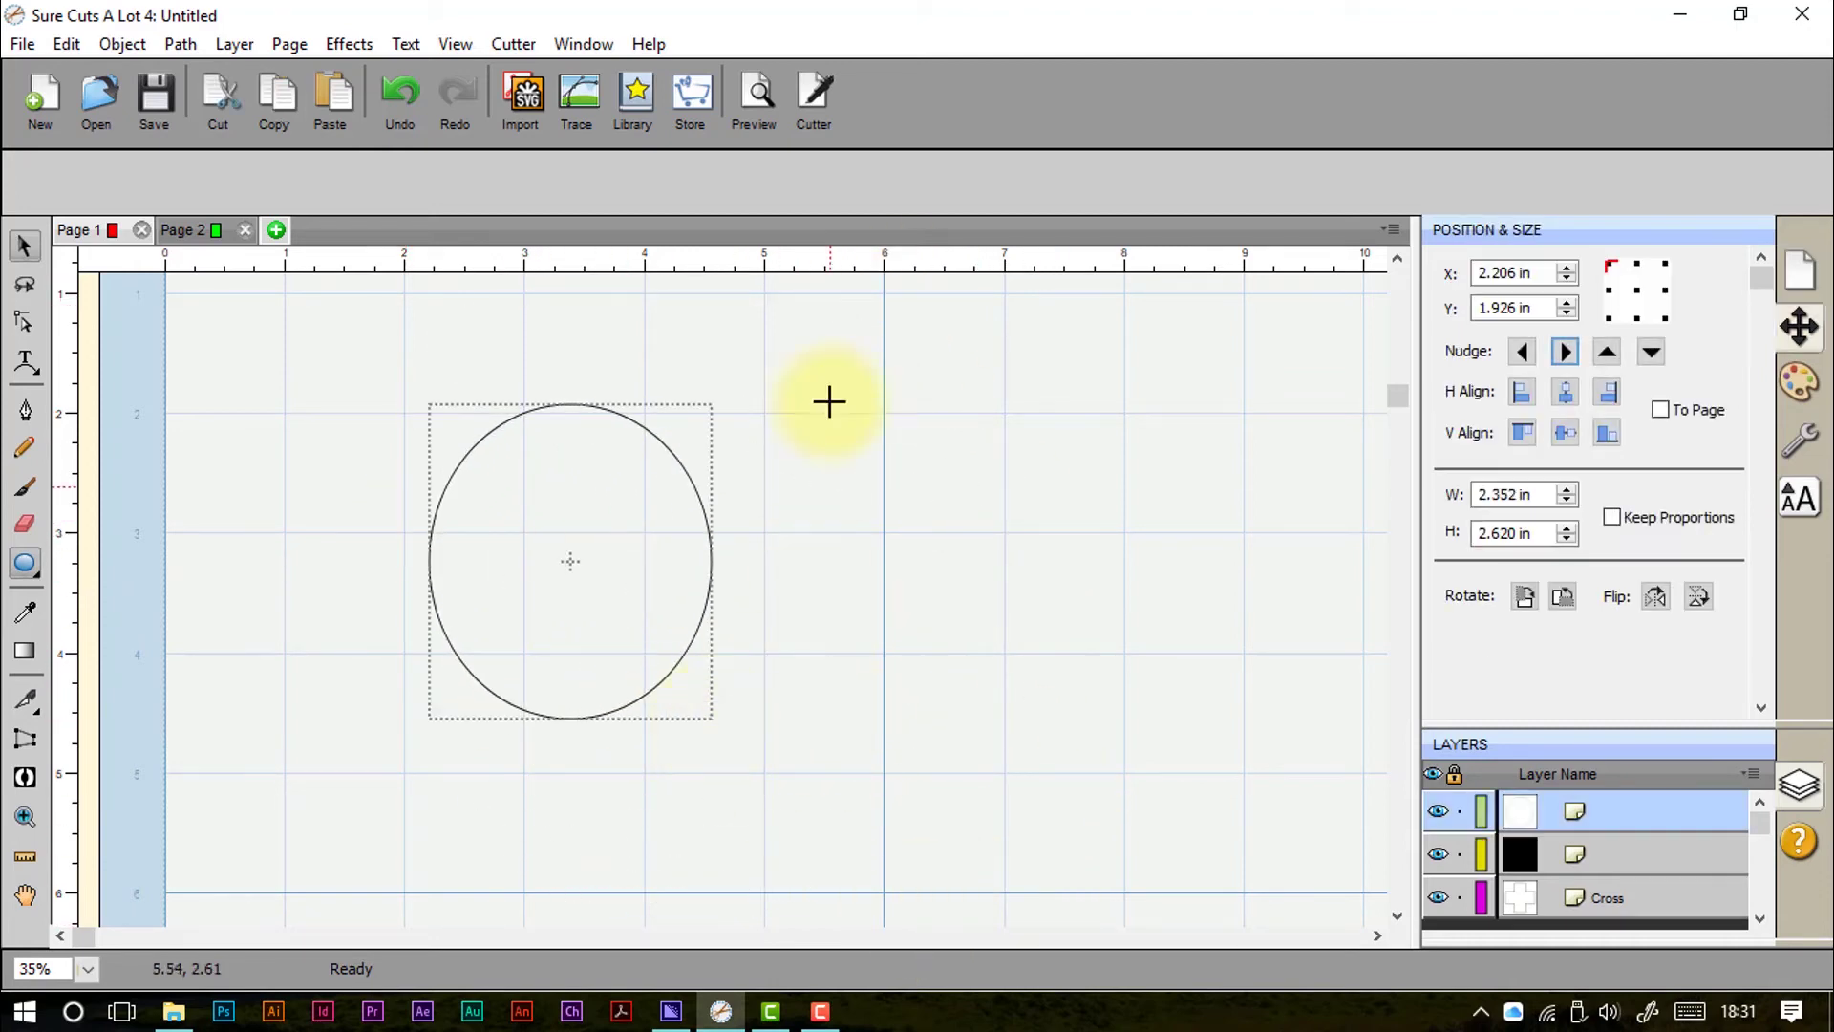
mouse_move(823, 344)
left_mouse_down()
mouse_move(1048, 639)
mouse_move(1044, 789)
mouse_move(880, 833)
mouse_move(757, 745)
mouse_move(892, 729)
mouse_move(995, 573)
mouse_move(945, 430)
mouse_move(1310, 707)
mouse_move(1249, 667)
left_mouse_up()
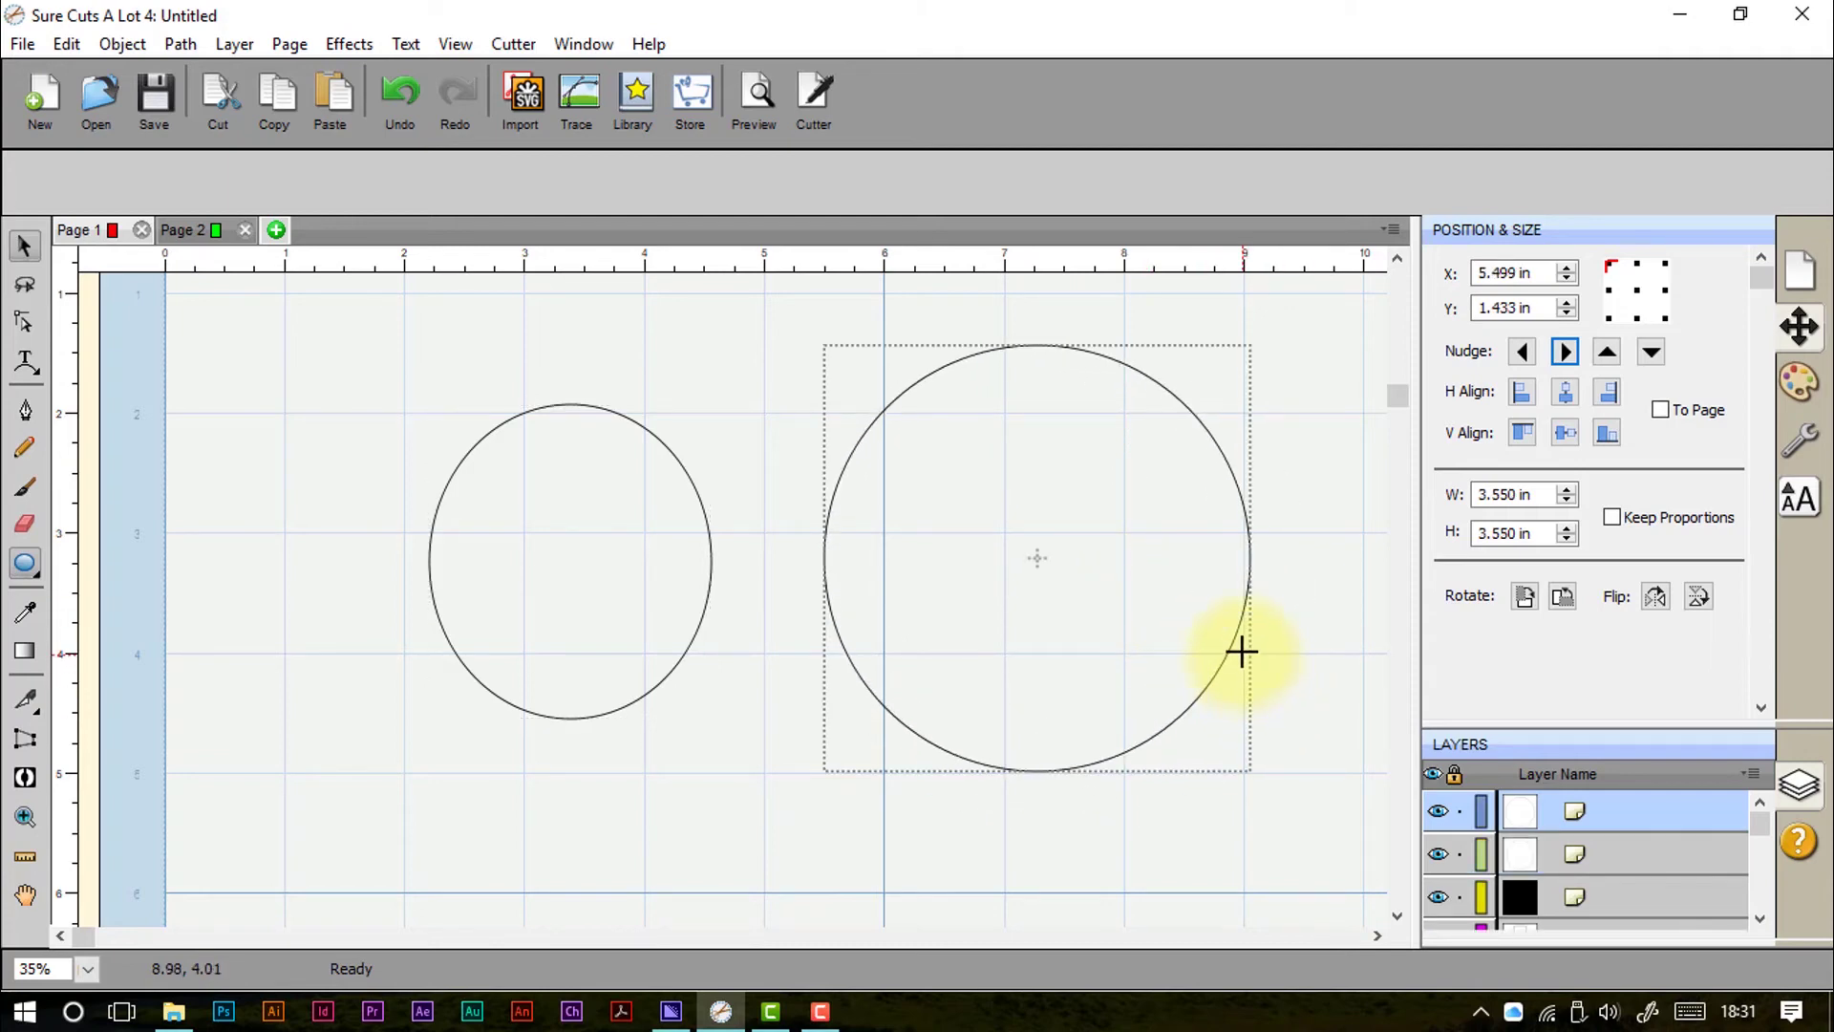
key("Tab")
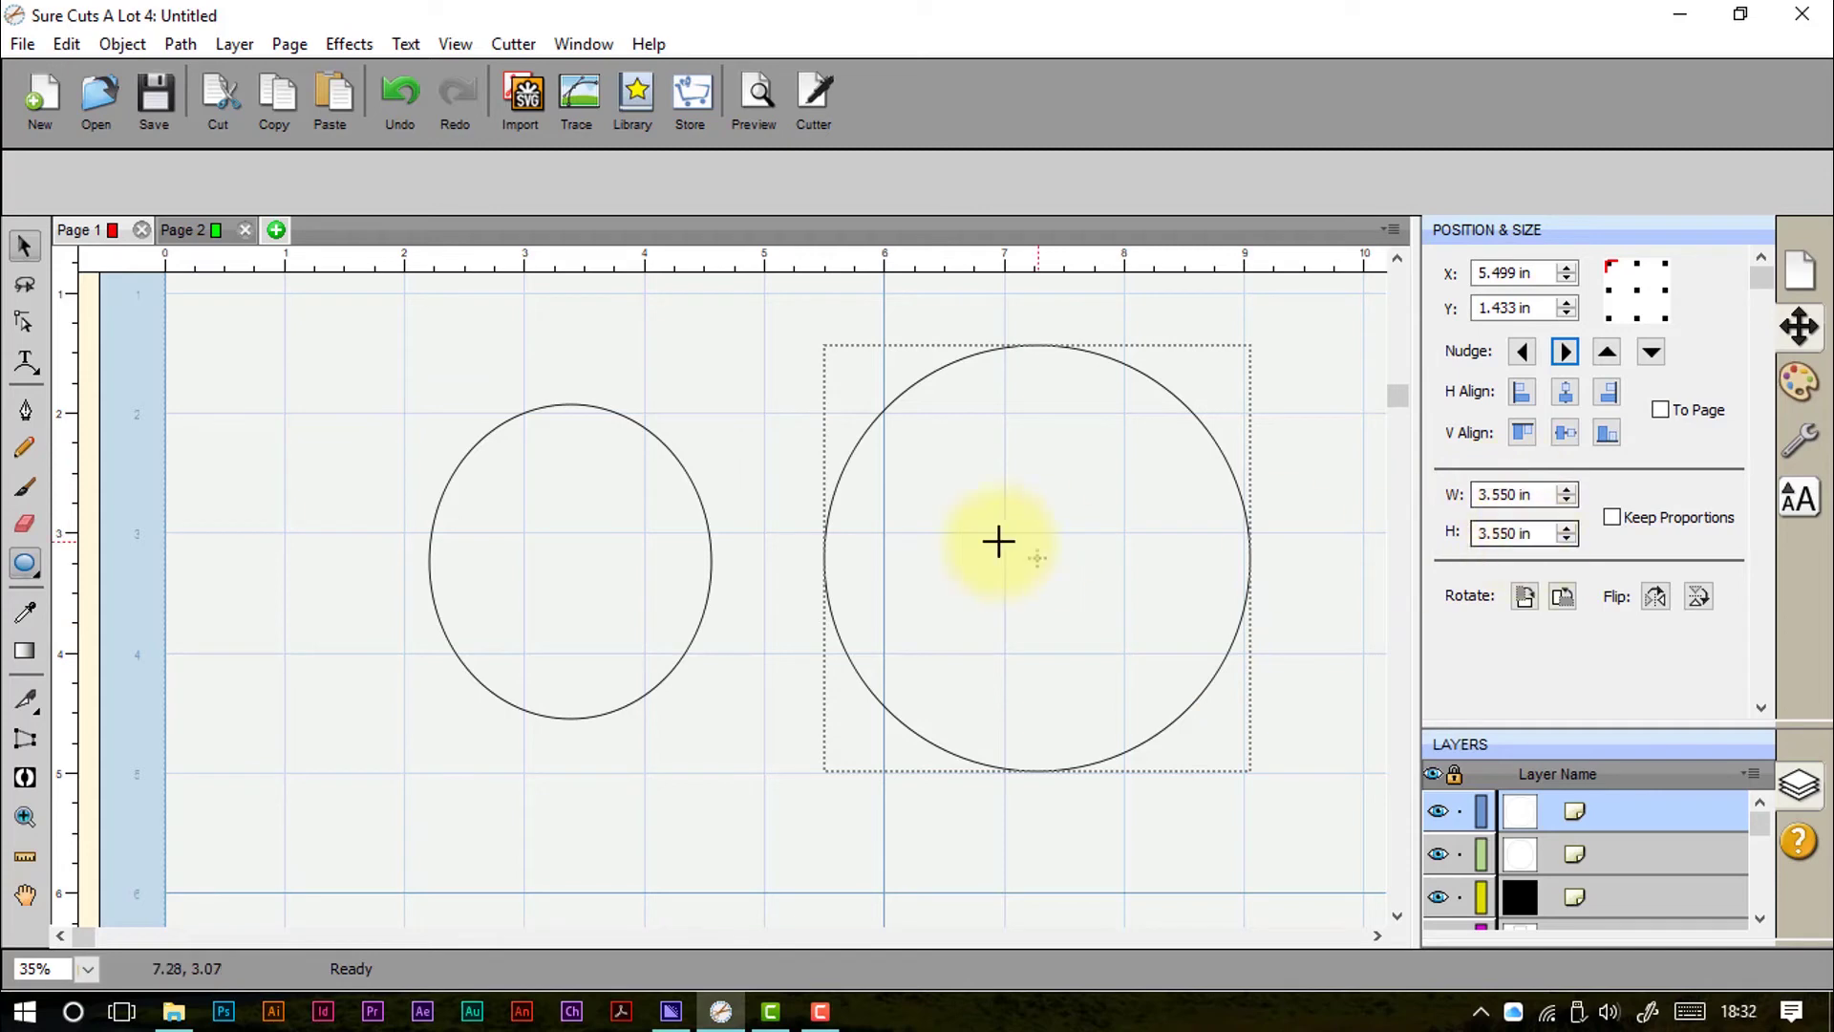
Step: Draw a triangle about 2.6 in wide and high, overlapping the oval's left side
left_click(26, 570)
left_click(105, 674)
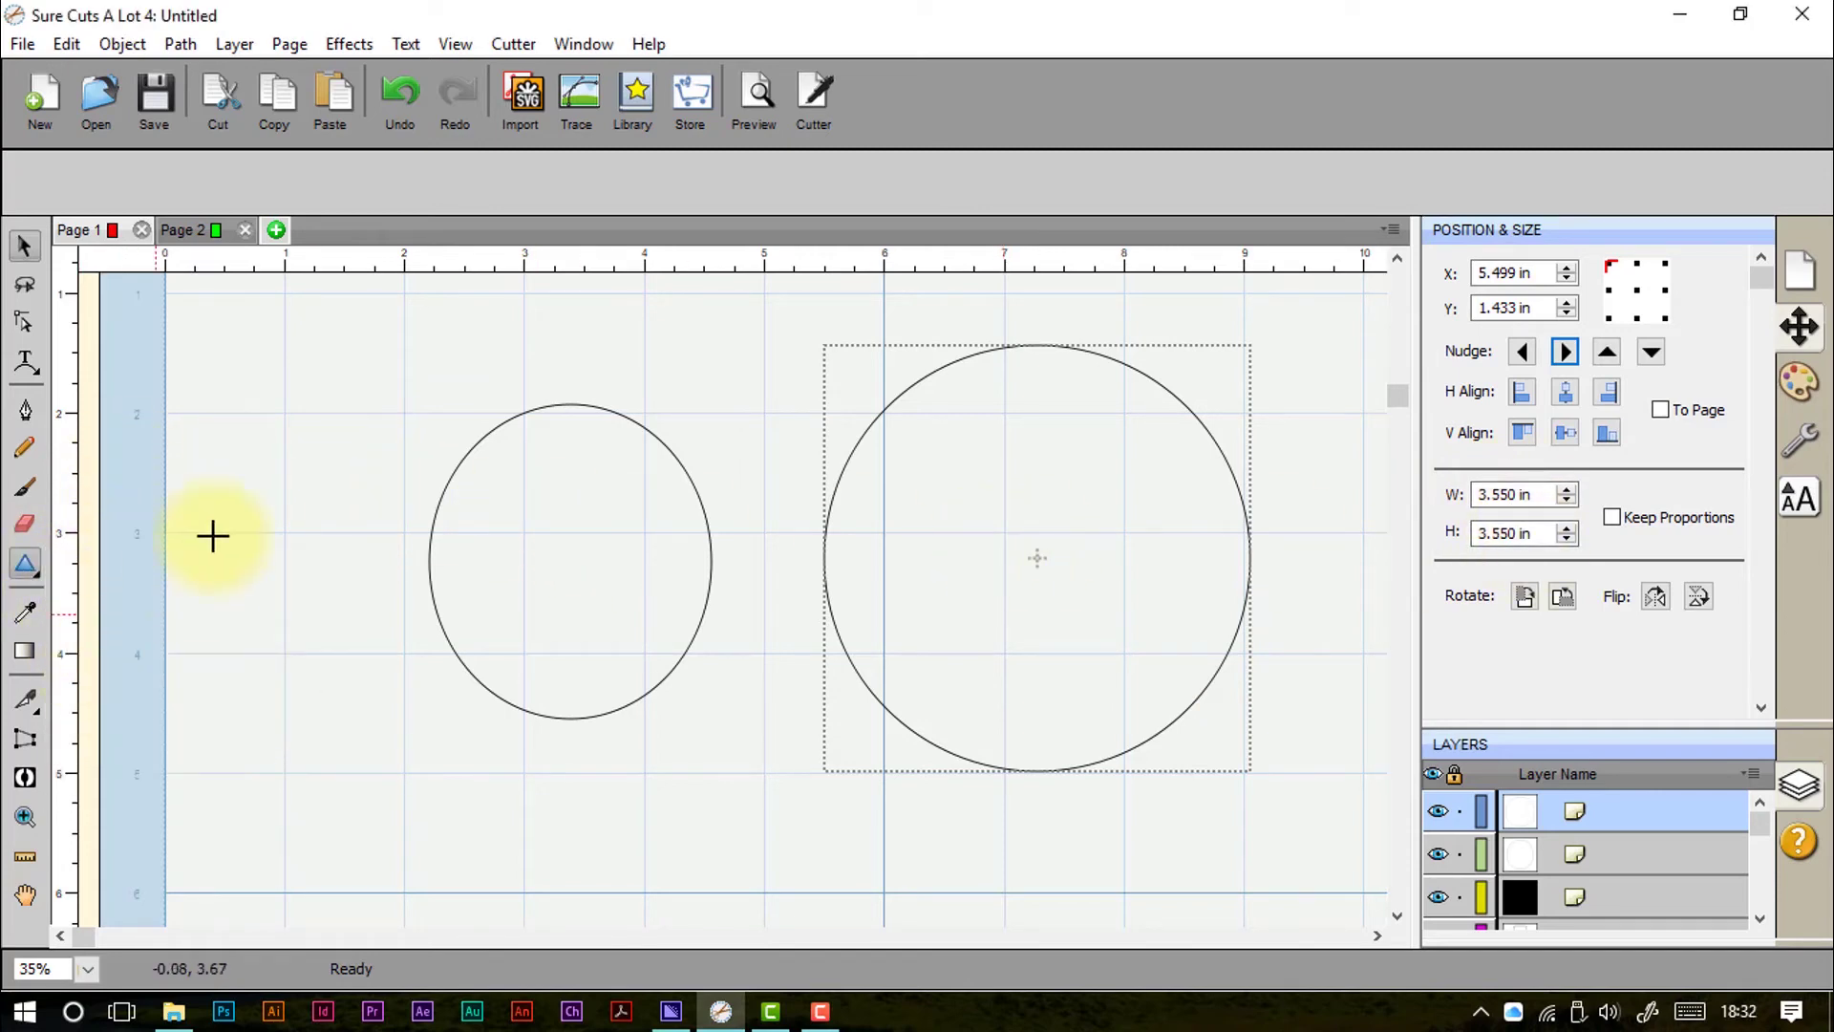
left_click_drag(205, 373, 517, 672)
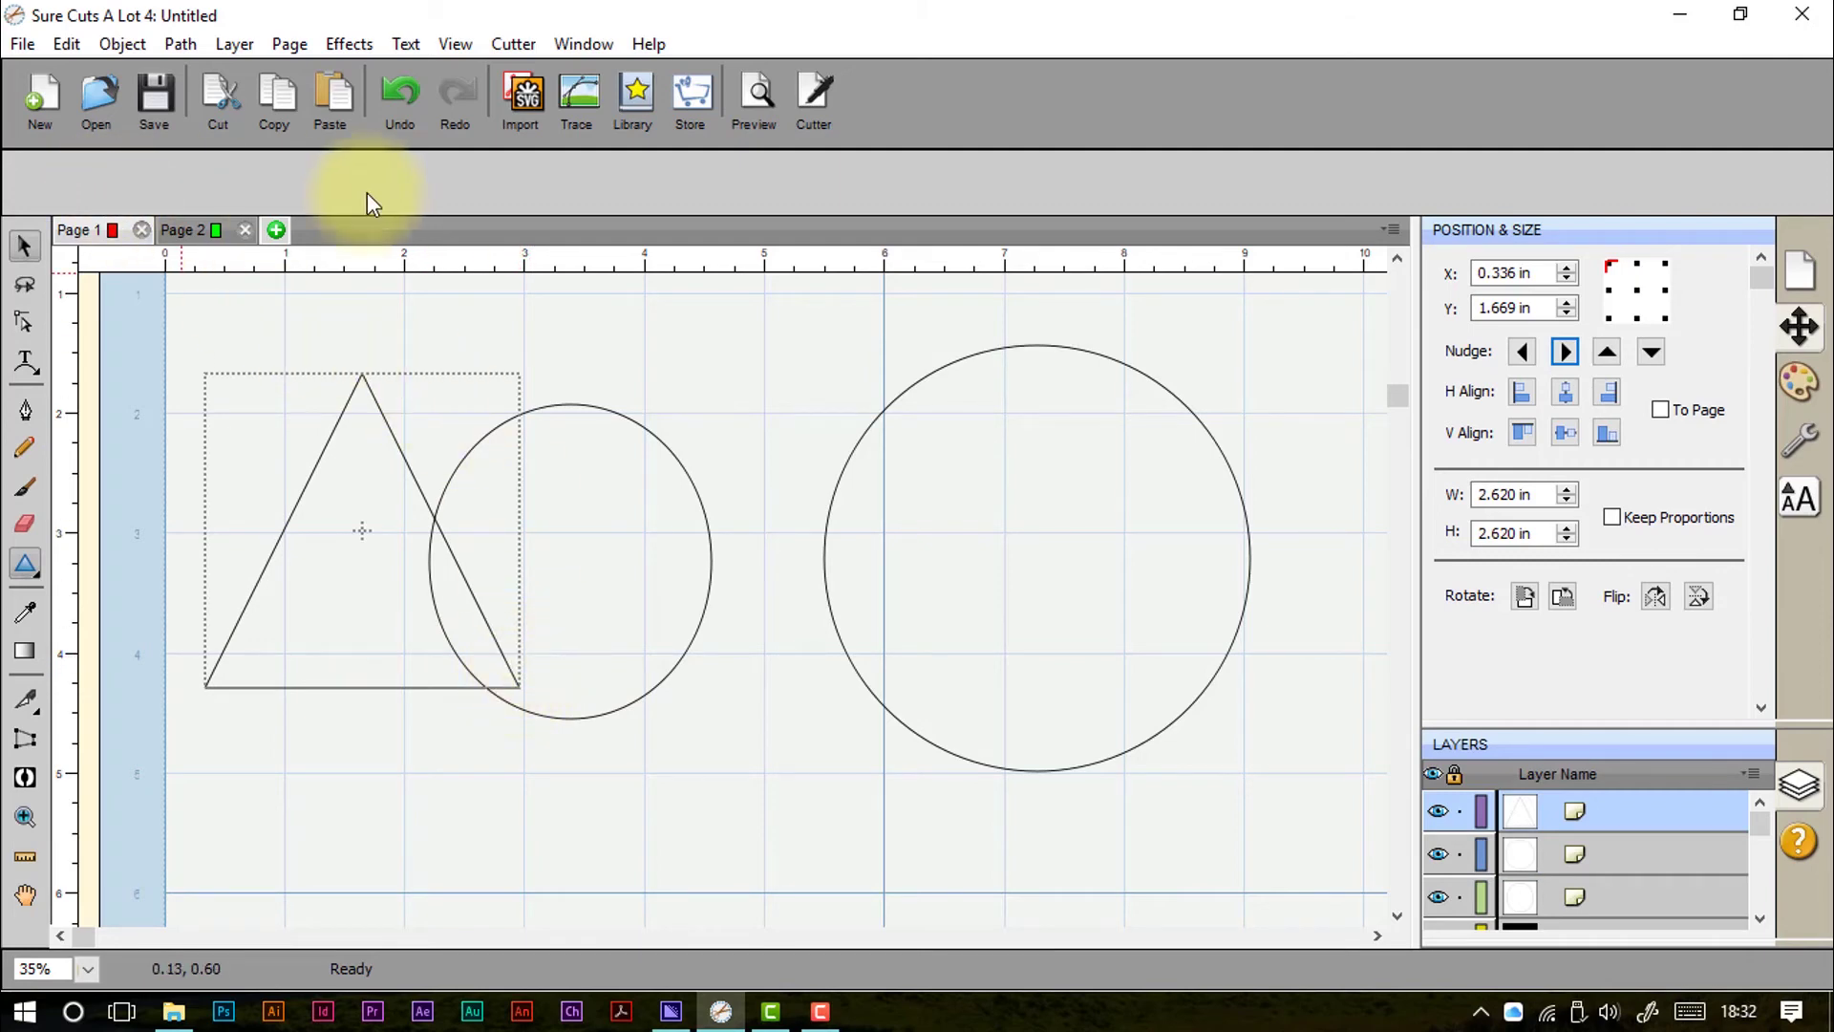
Step: Select the triangle, oval and circle together and delete them from the mat
left_click(24, 245)
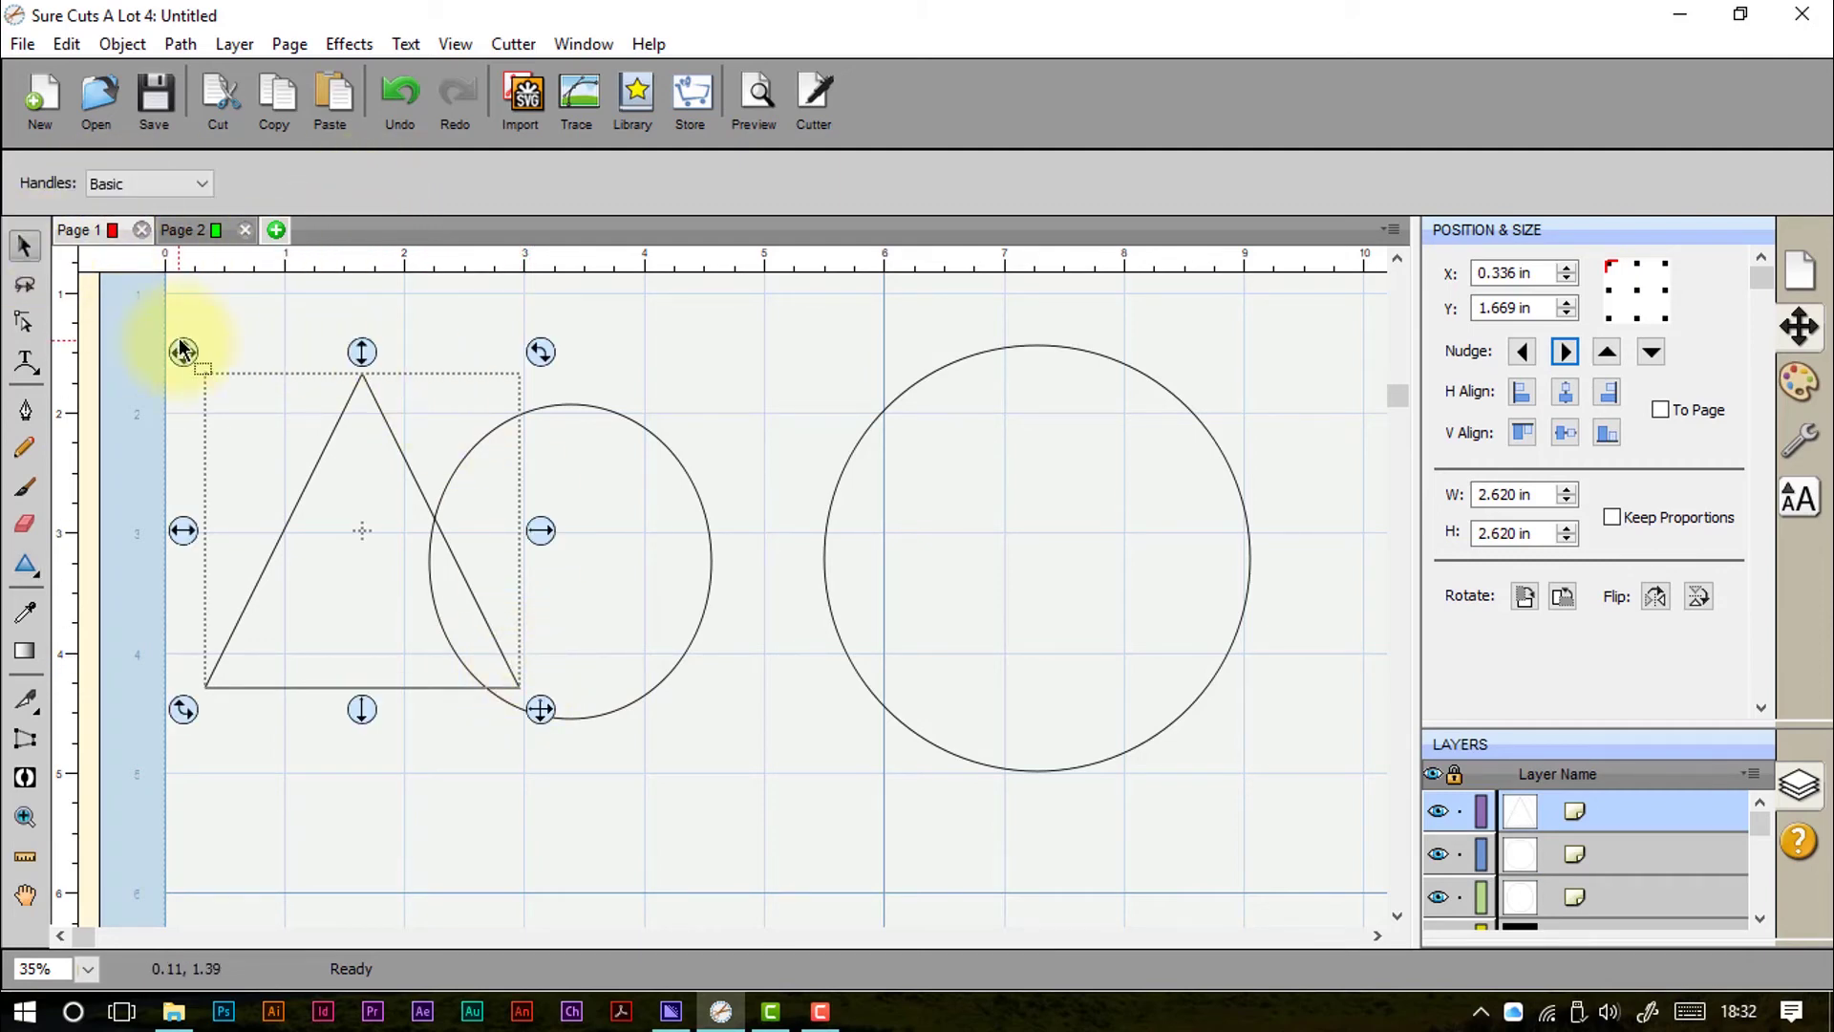
left_click(252, 397)
left_click_drag(151, 292, 1316, 919)
key("Delete")
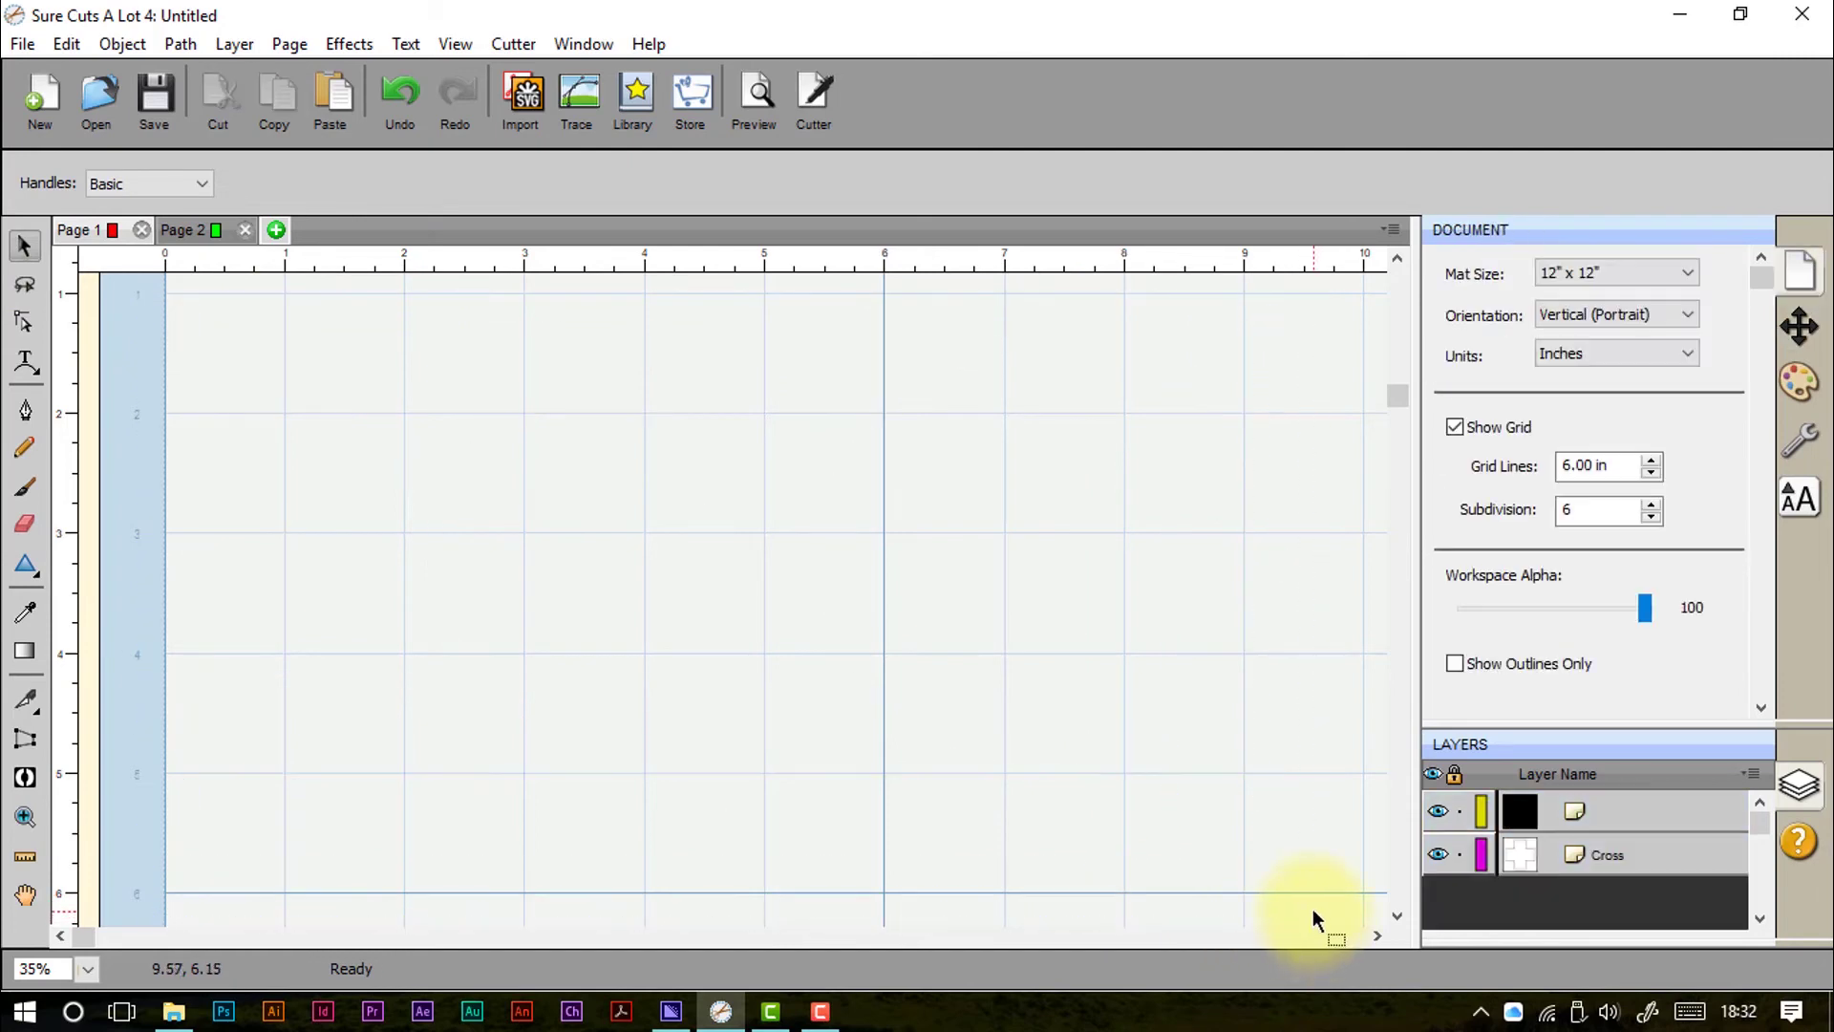
Step: Draw a five-cornered polygon about 3.5 in wide and 3.3 in high near the mat's upper-left corner
left_click(37, 560)
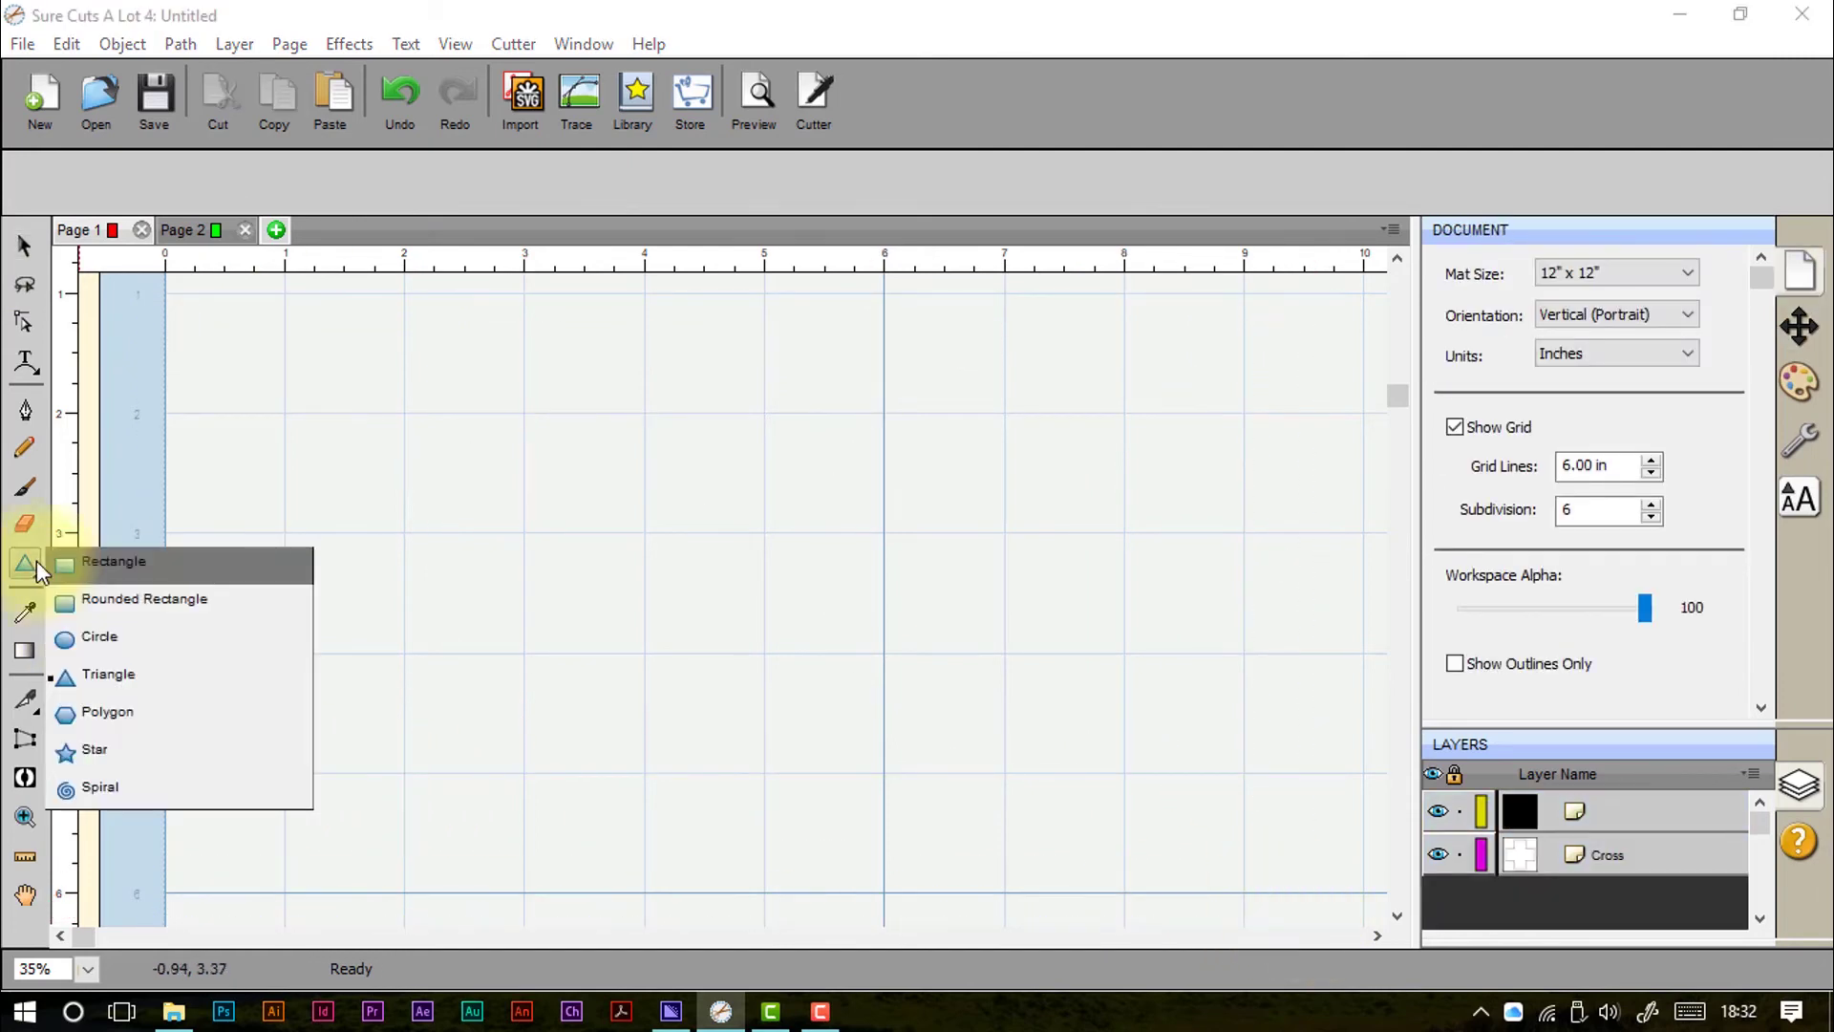
left_click(179, 711)
left_click_drag(403, 372, 528, 552)
scroll(696, 548, "up", 3)
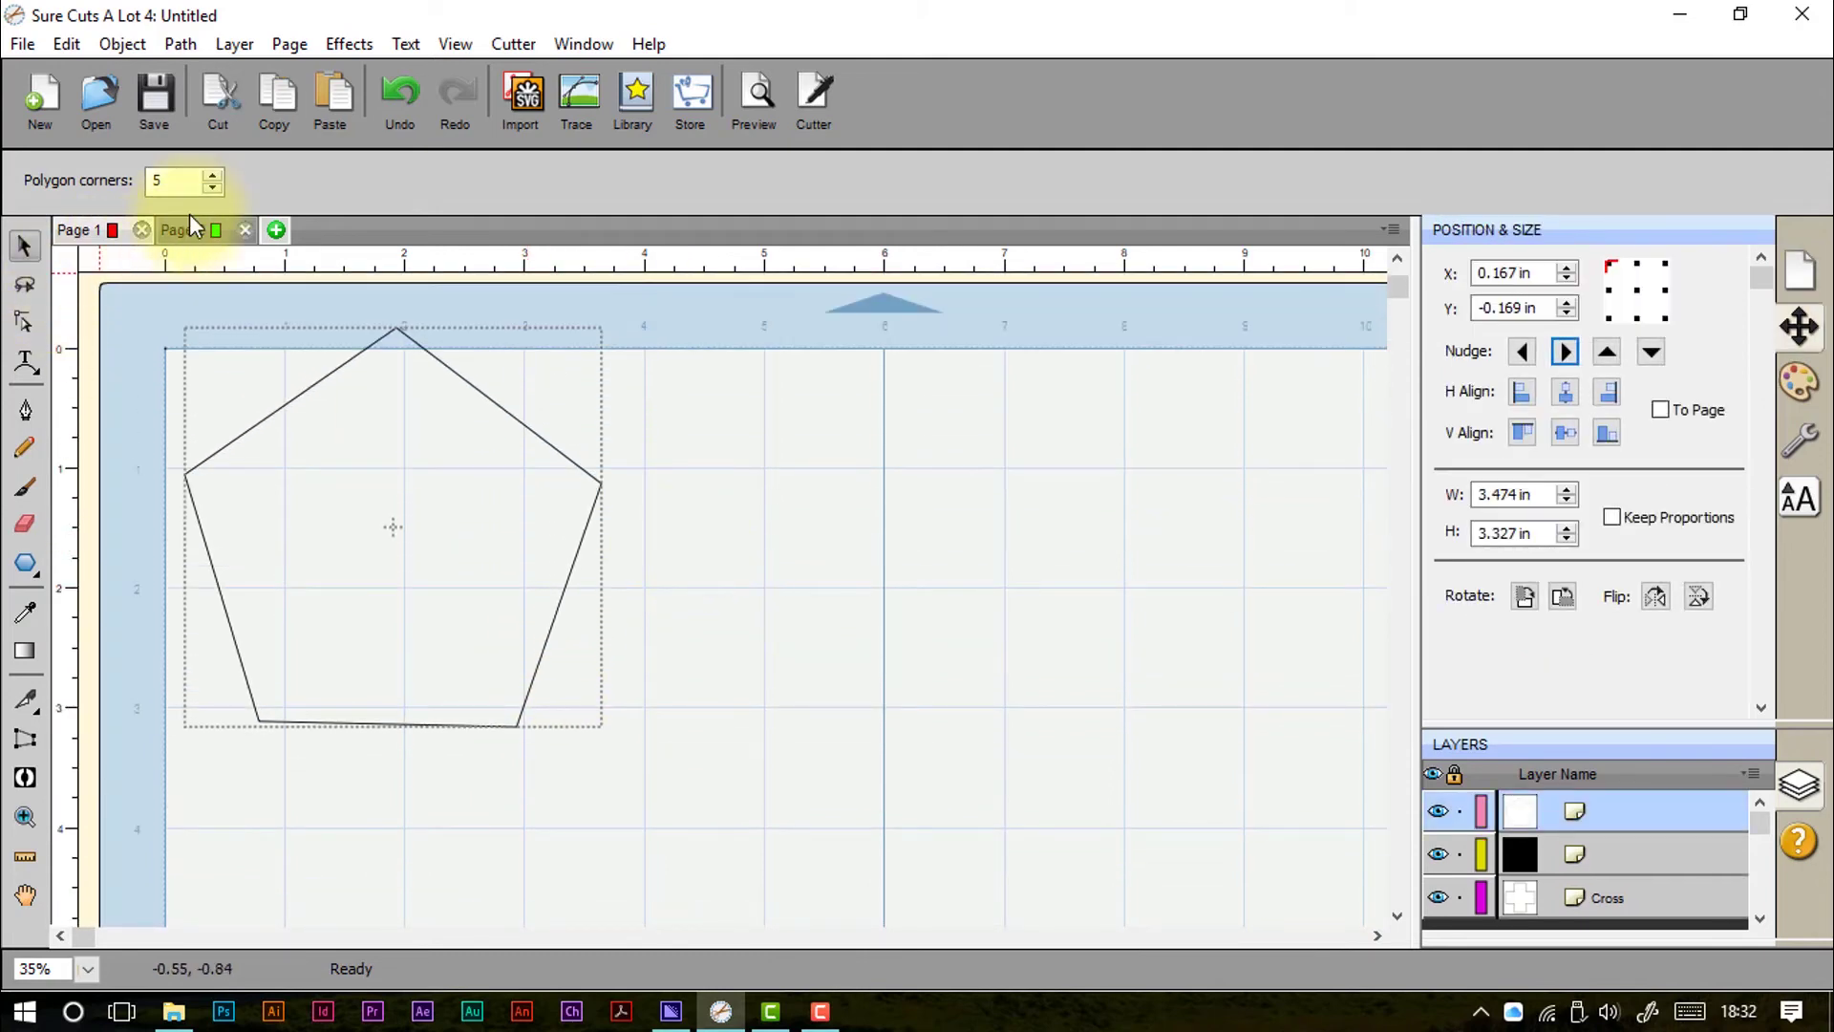
Step: Raise the polygon's number of corners to 24 so that it approximates a circle
left_click(211, 187)
left_click(212, 176)
left_click(212, 176)
left_click(212, 175)
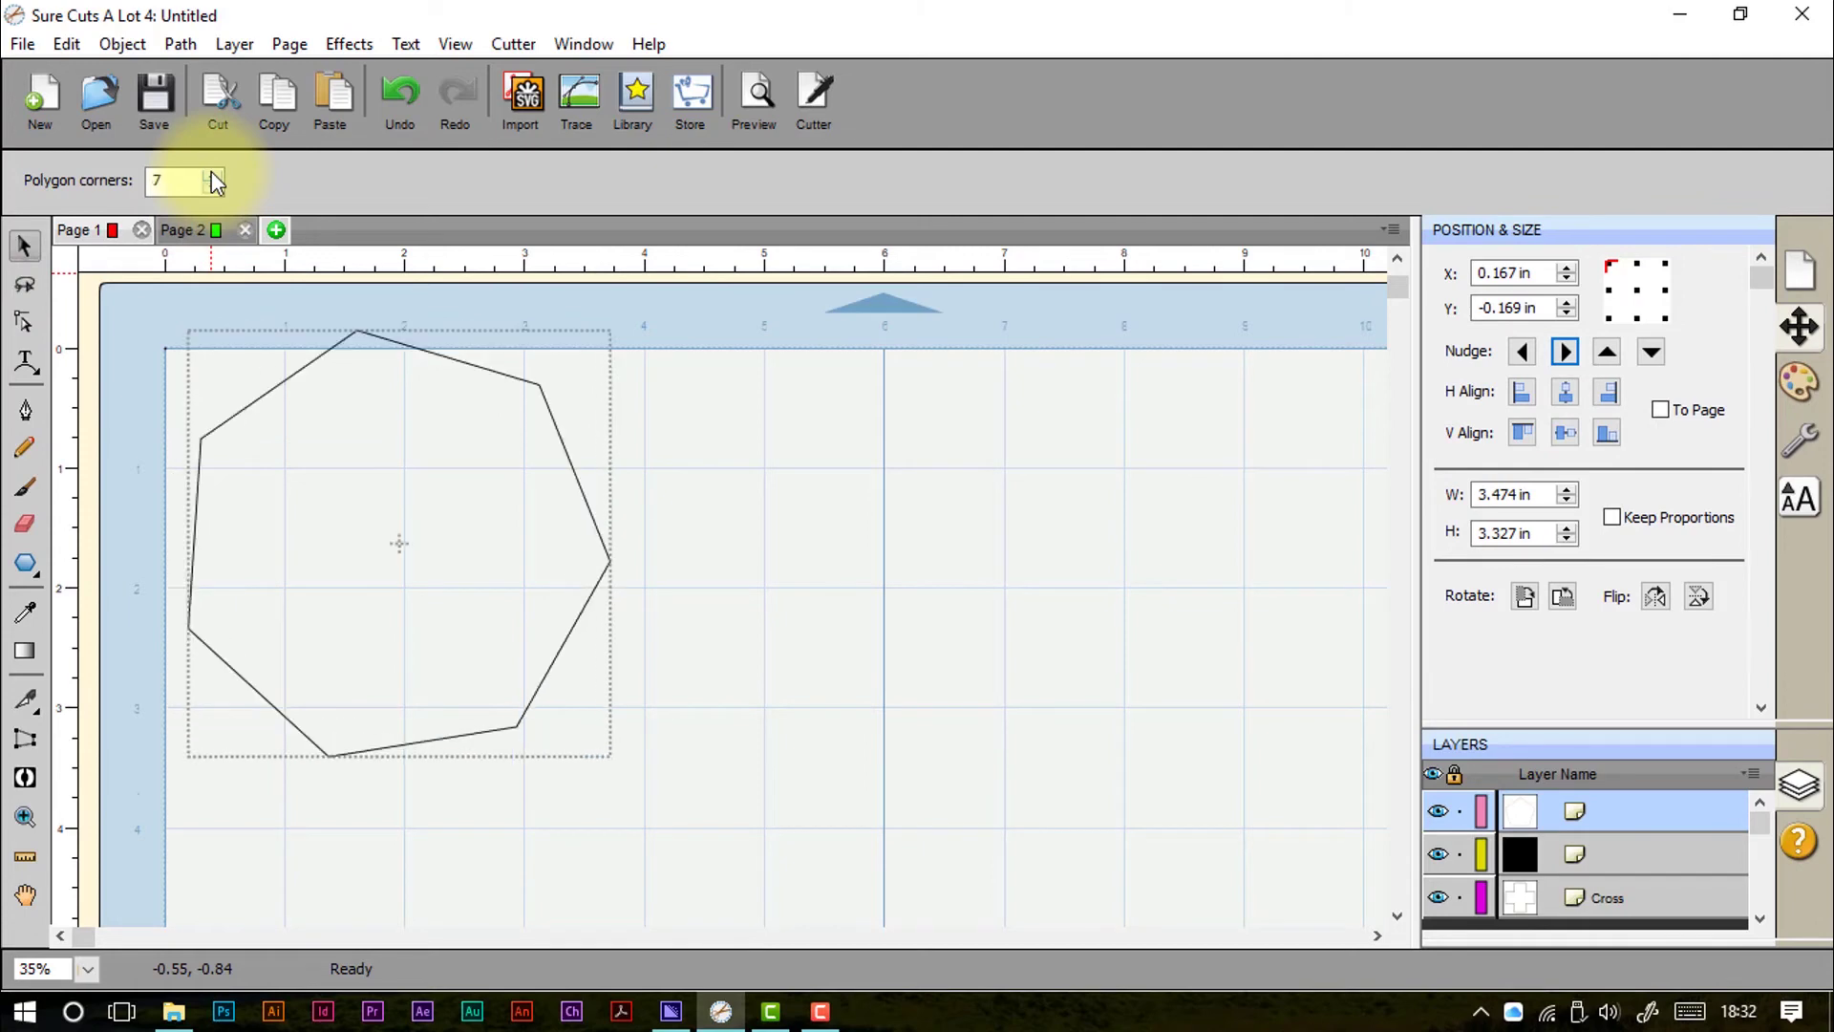
left_click(212, 176)
left_click(212, 176)
left_click(212, 176)
left_click(212, 176)
left_click(212, 176)
left_click(212, 175)
left_click(212, 176)
left_click(212, 176)
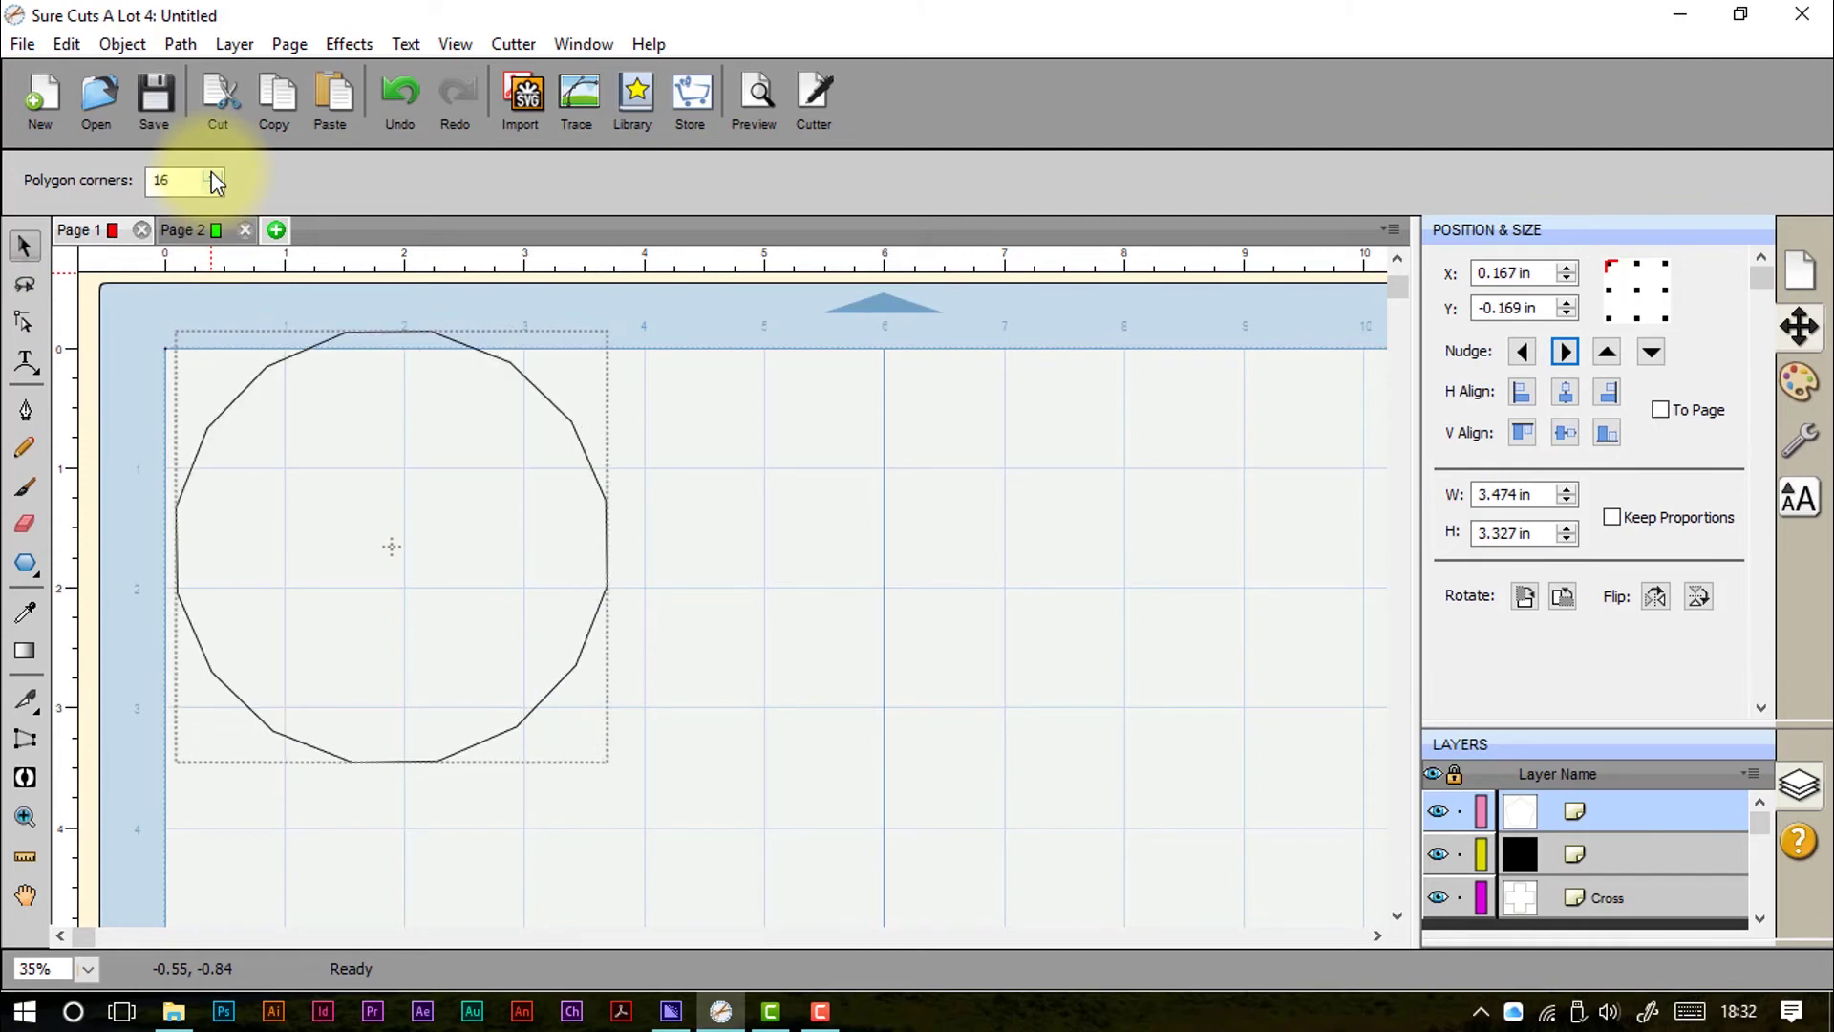
left_click(212, 176)
left_click(212, 176)
left_click(212, 175)
left_click(212, 175)
left_click(212, 175)
left_click(212, 176)
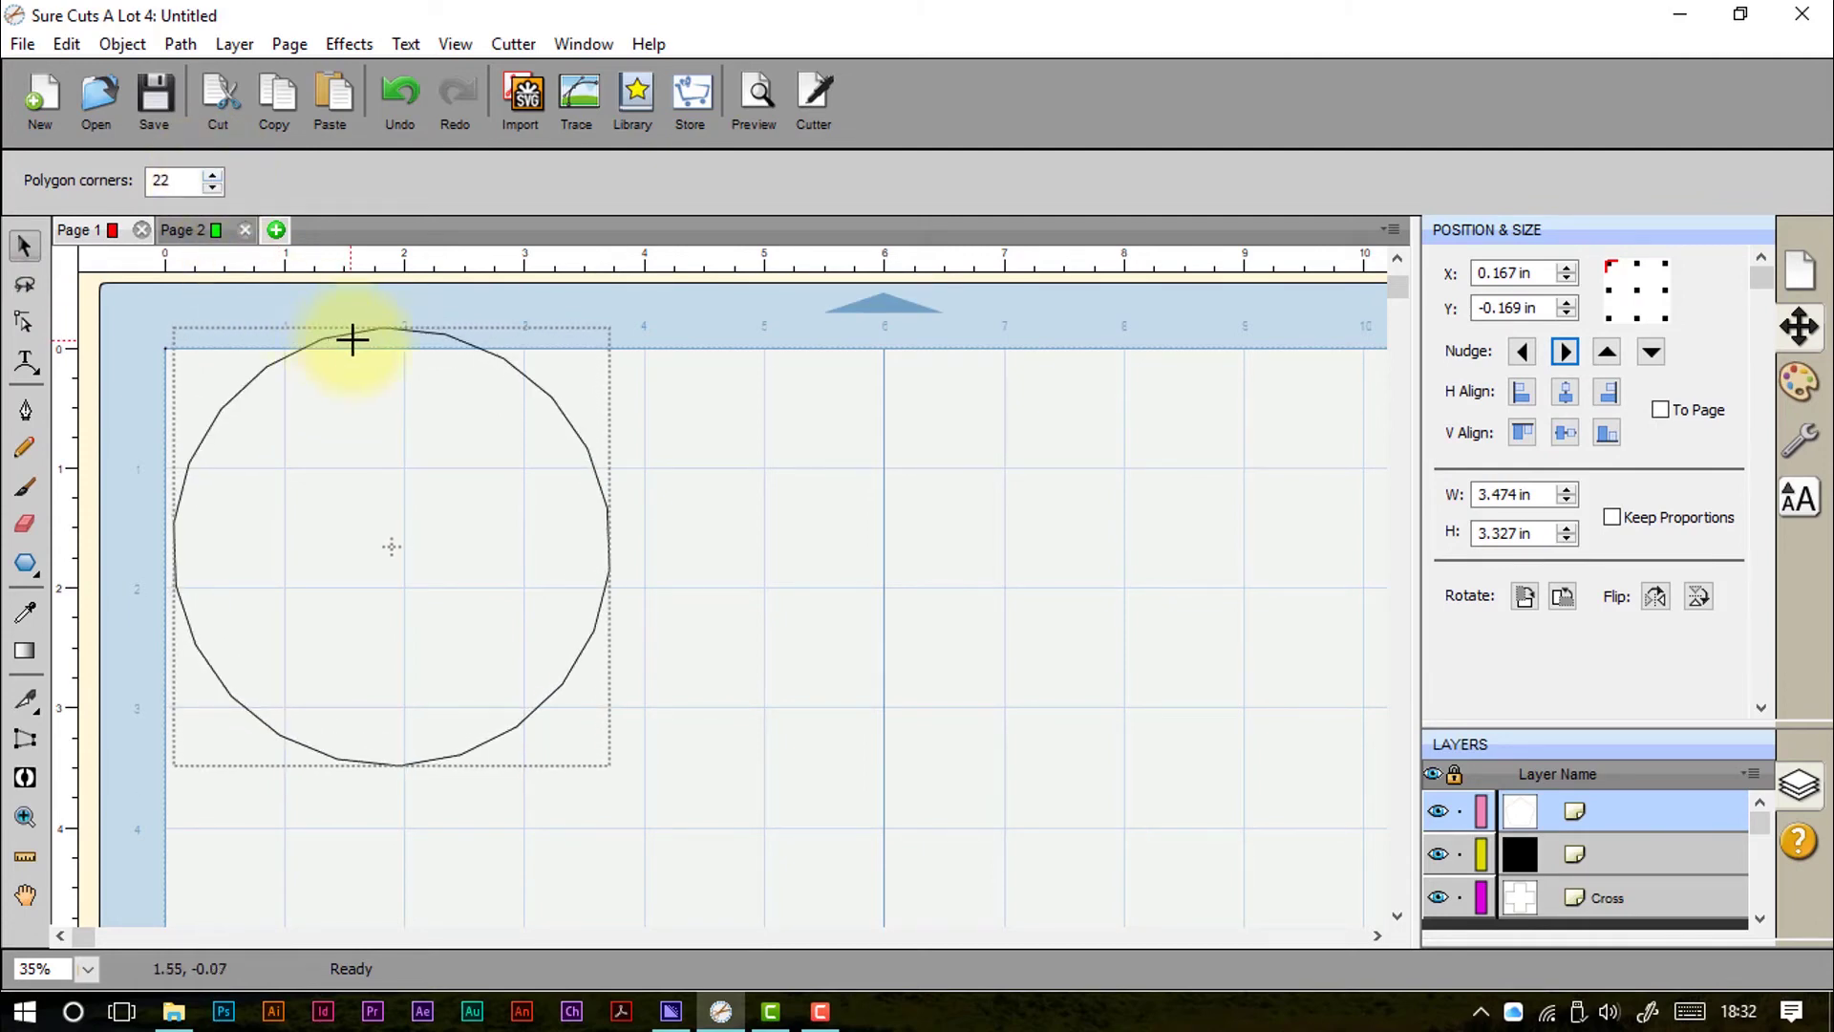
left_click(214, 176)
left_click(214, 176)
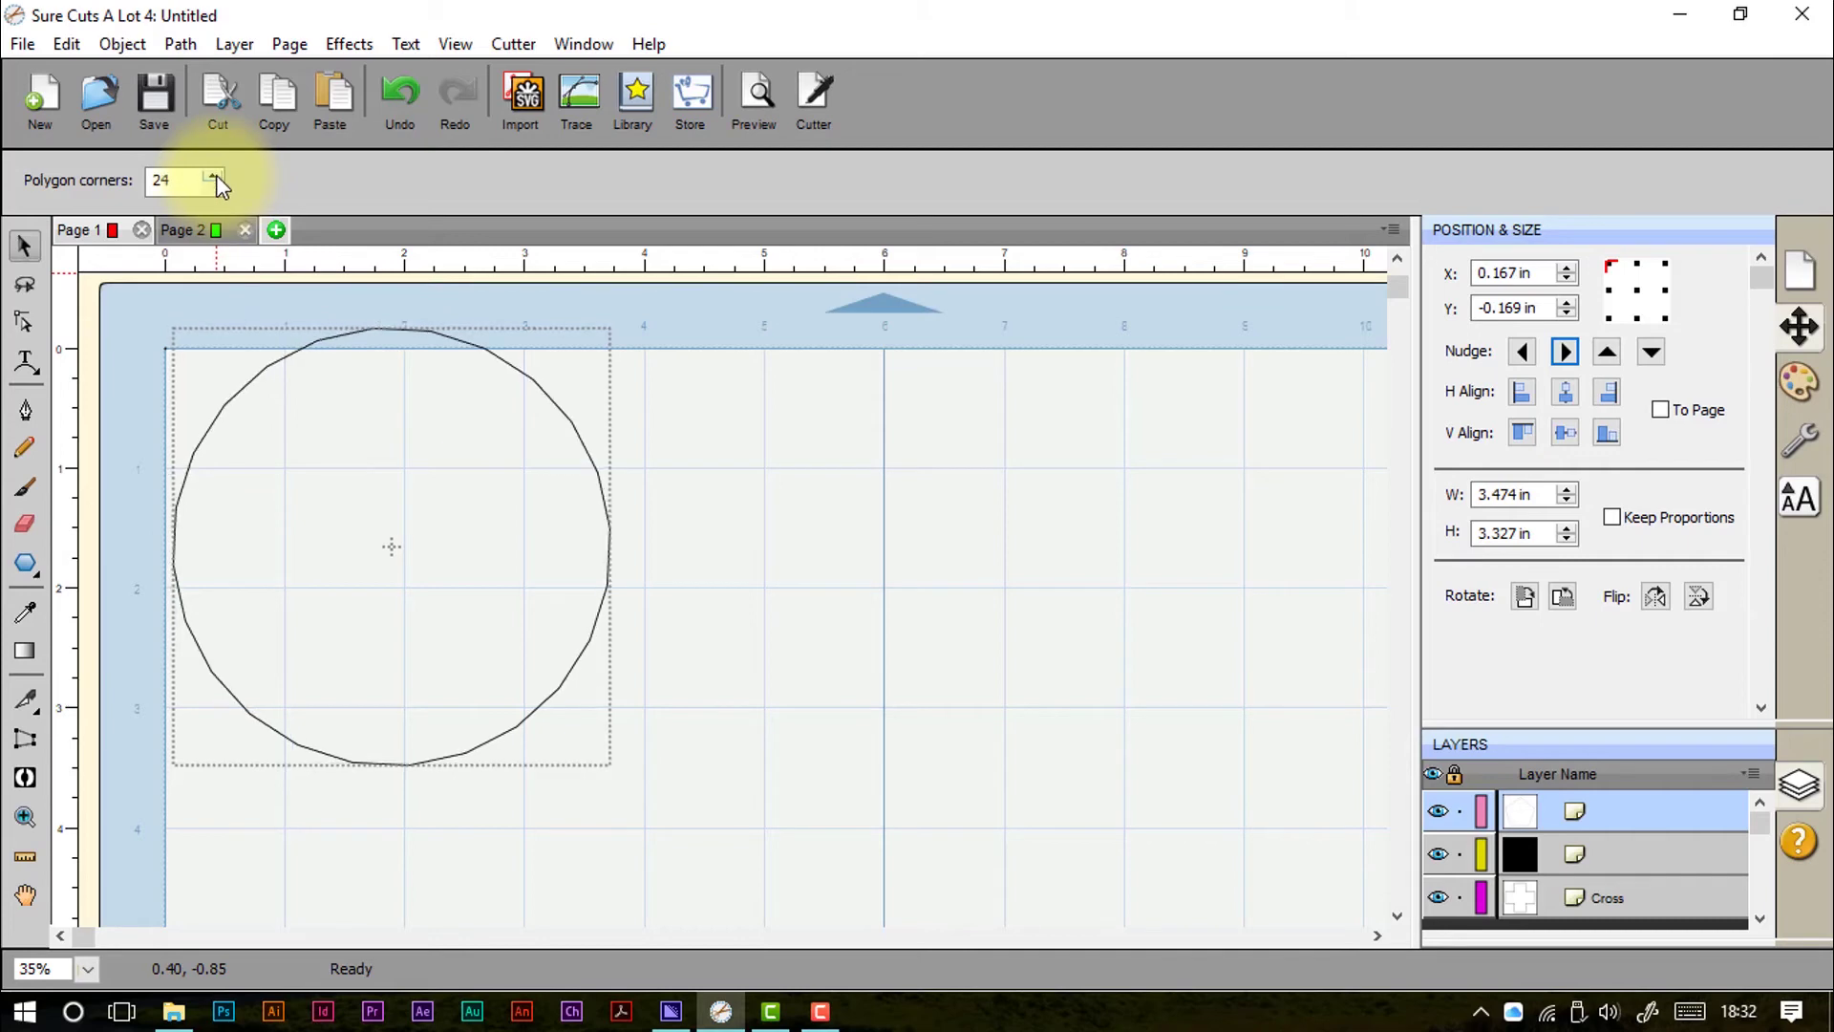
left_click(25, 246)
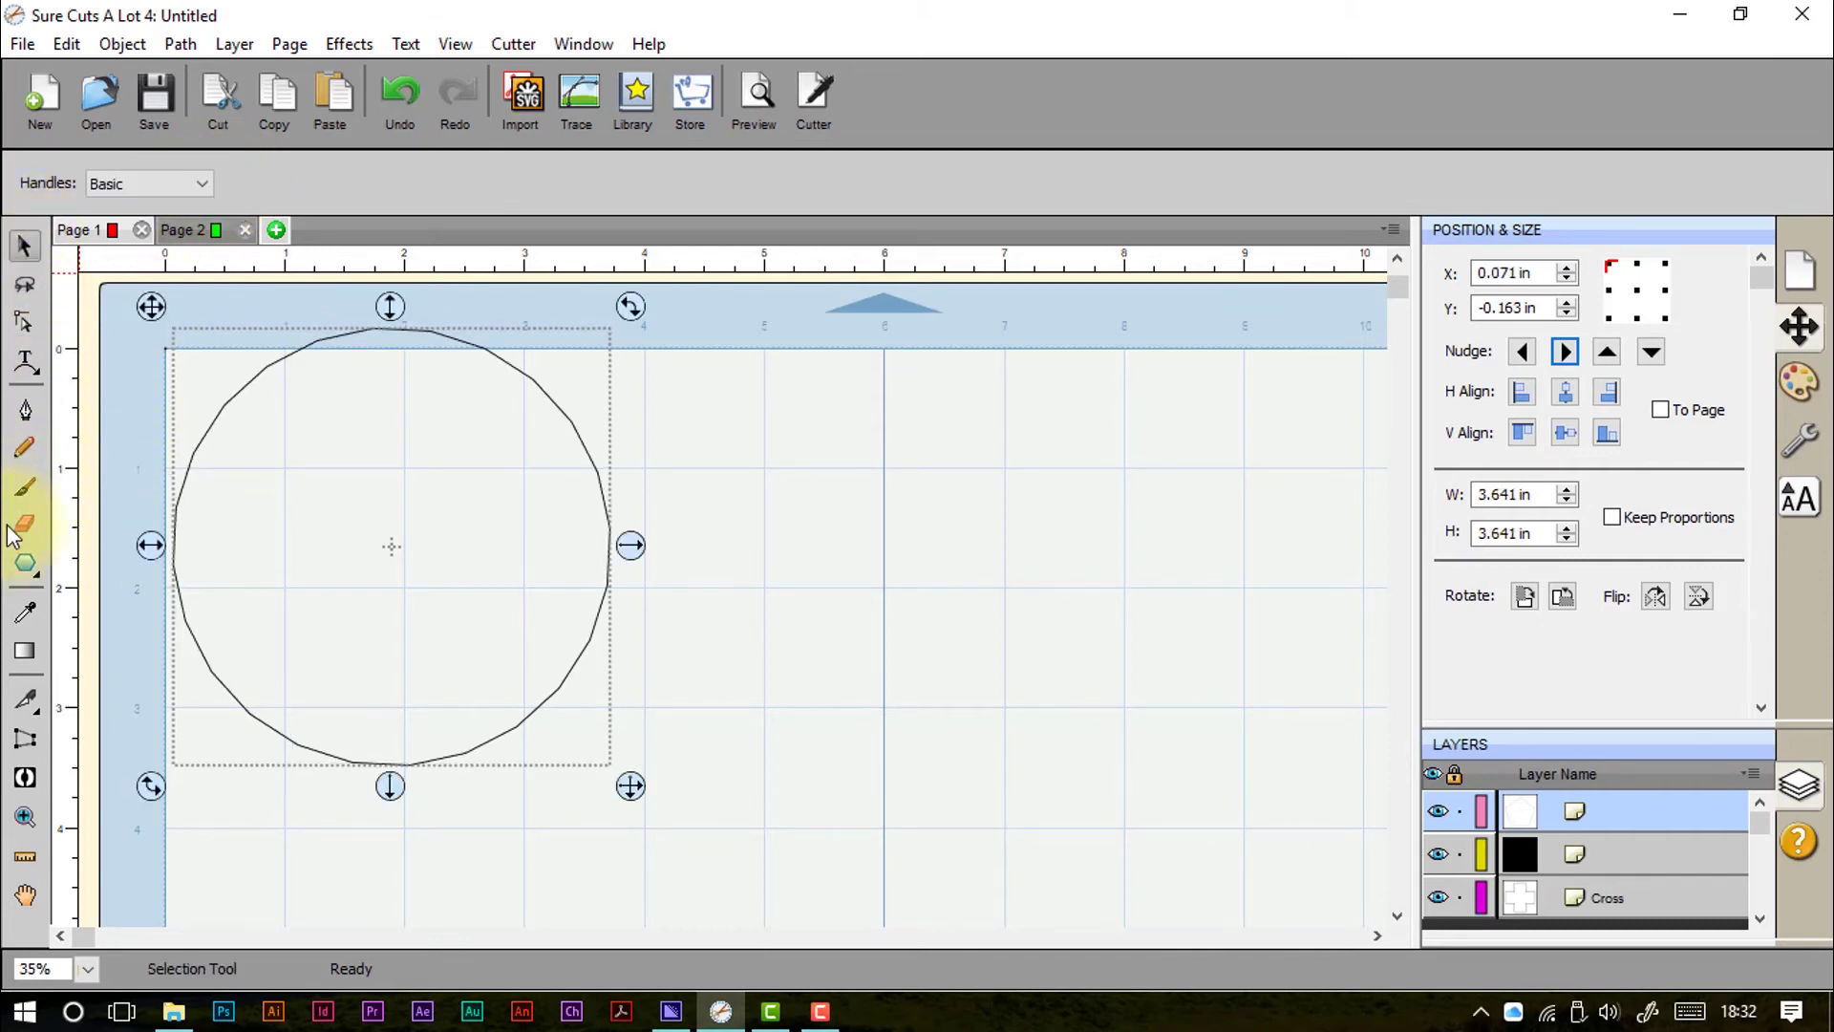
Step: Draw a nine-point star about 3.5 in across to the right of the polygon, with a 71% inner radius
left_click(24, 564)
left_click(33, 567)
left_click(126, 747)
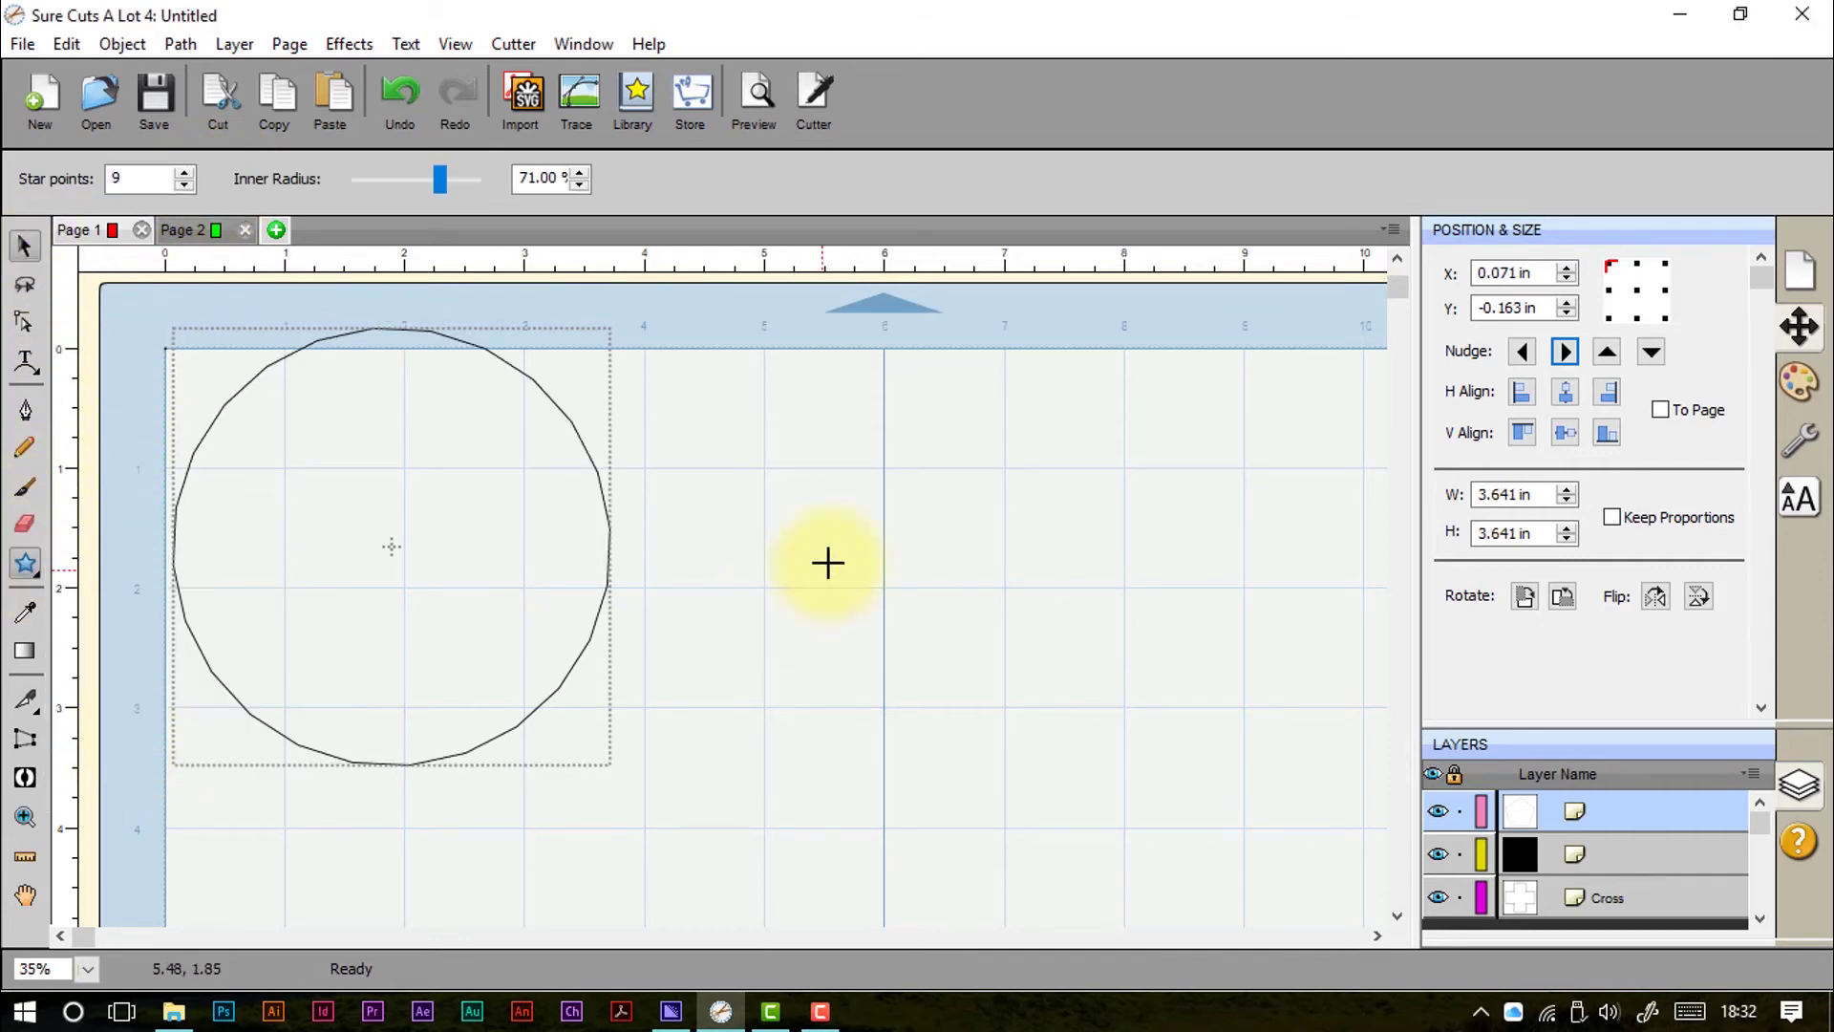
left_click_drag(984, 605, 1063, 768)
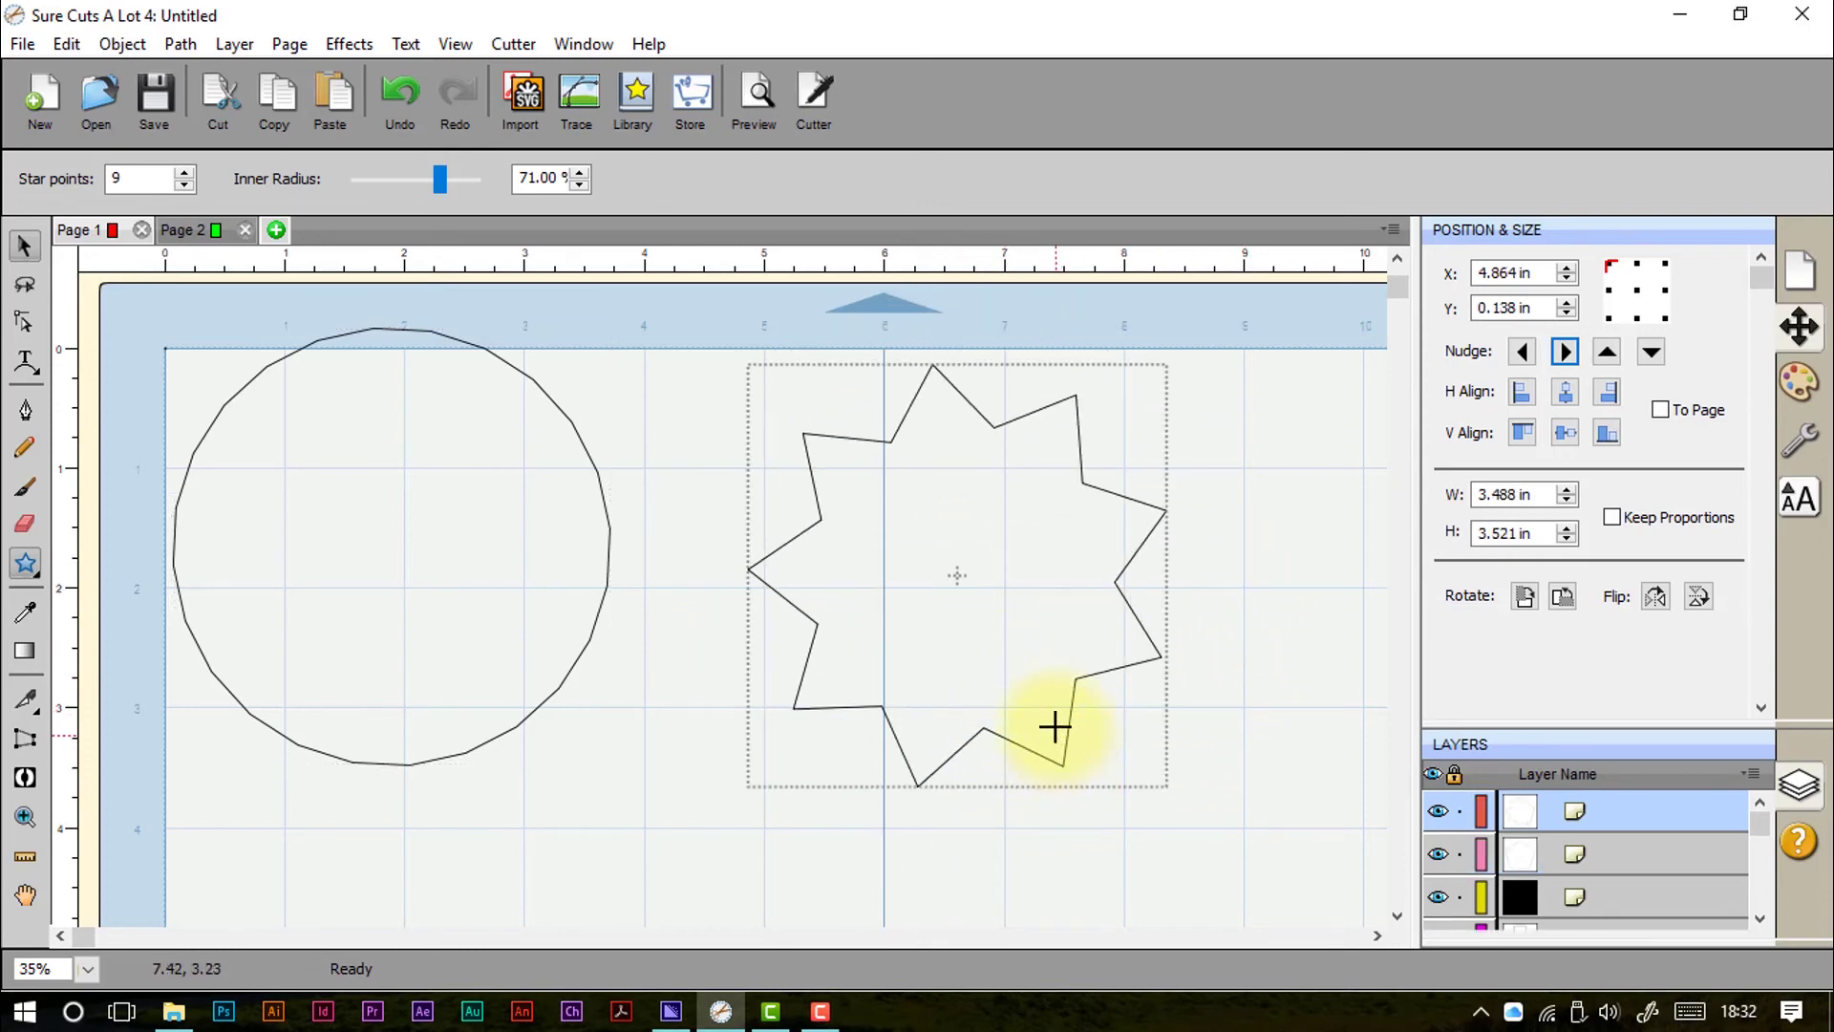
Step: Change the star to 10 points and reduce its inner radius to 49%
left_click(186, 186)
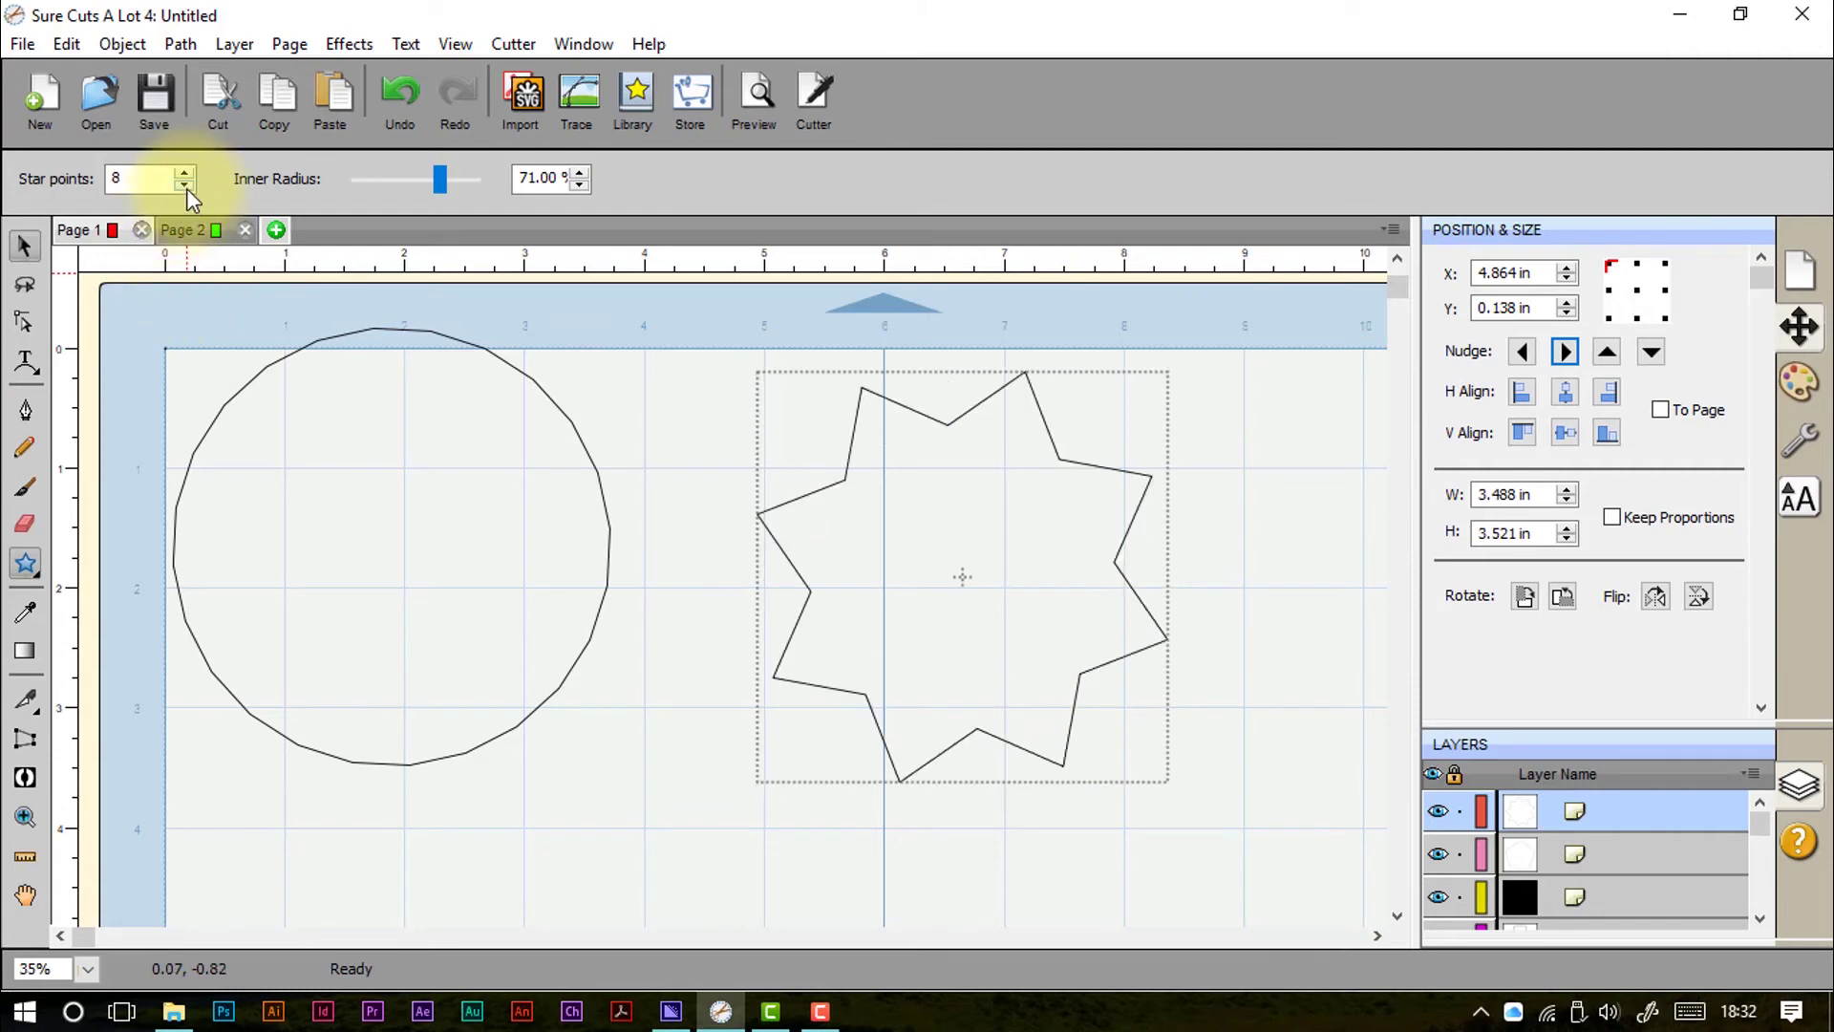
left_click(187, 186)
left_click(186, 176)
left_click(185, 176)
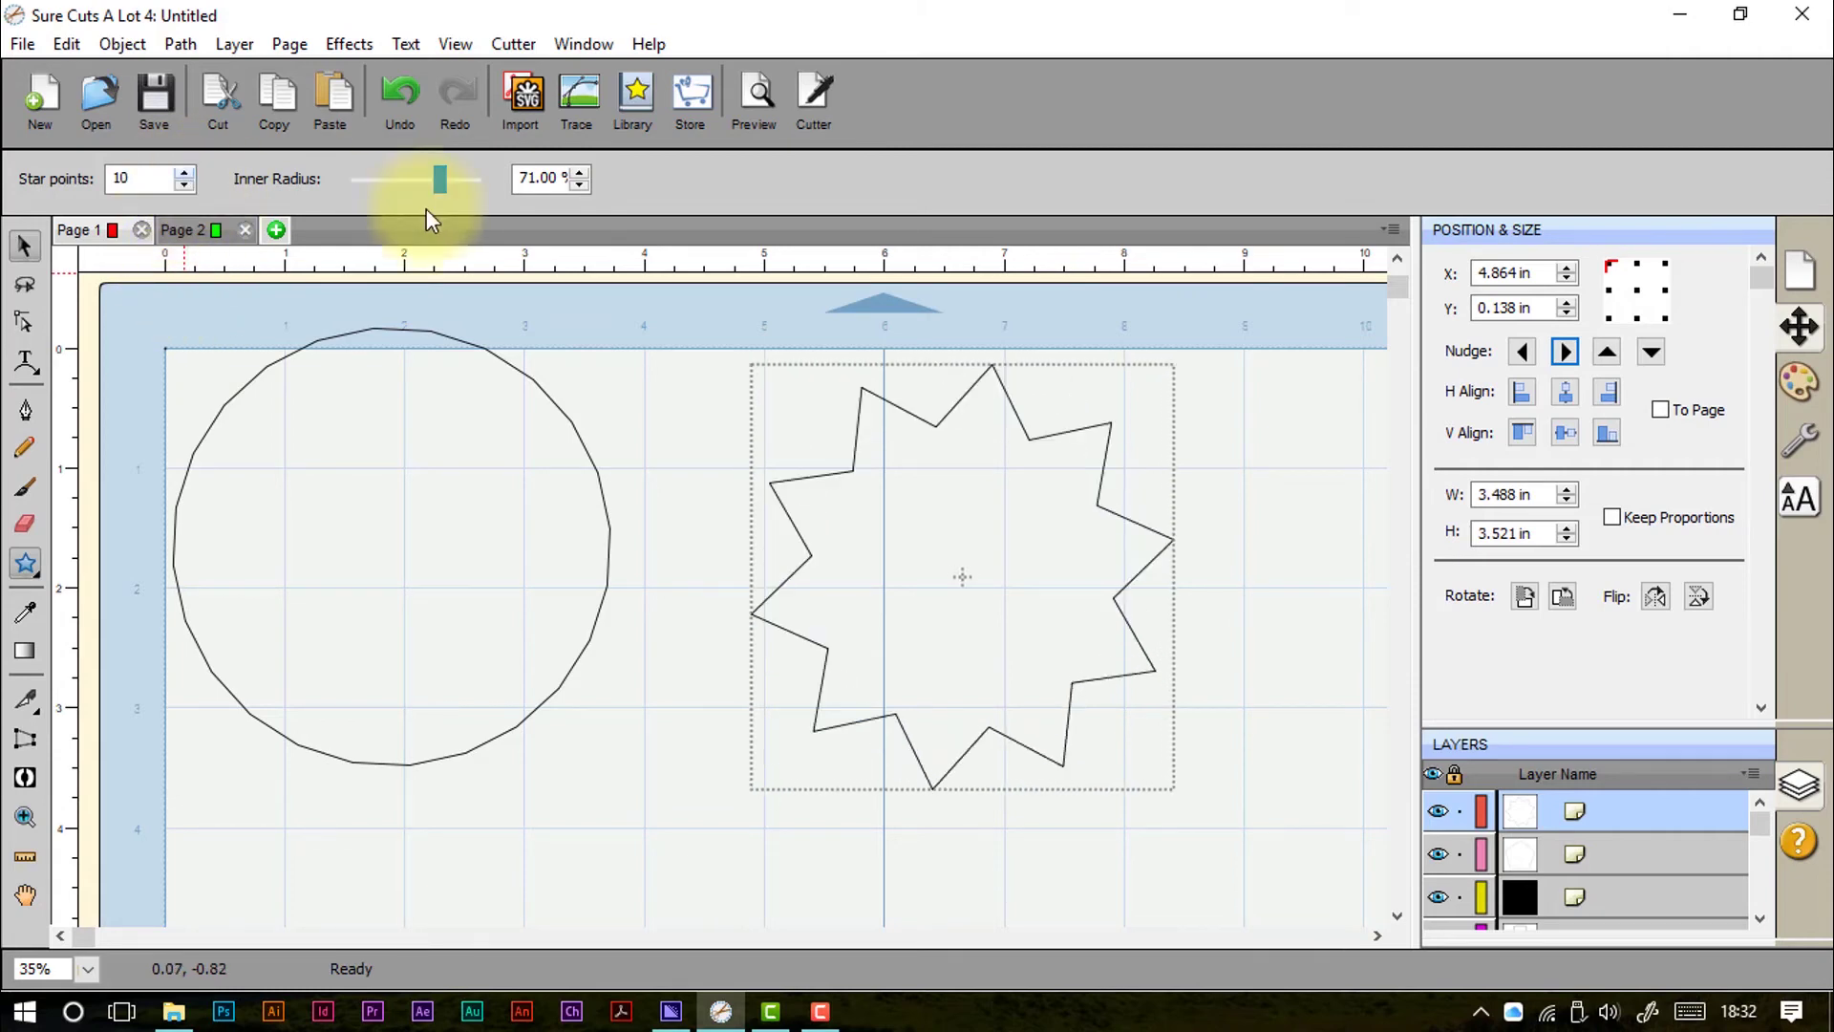
left_click_drag(441, 177, 416, 208)
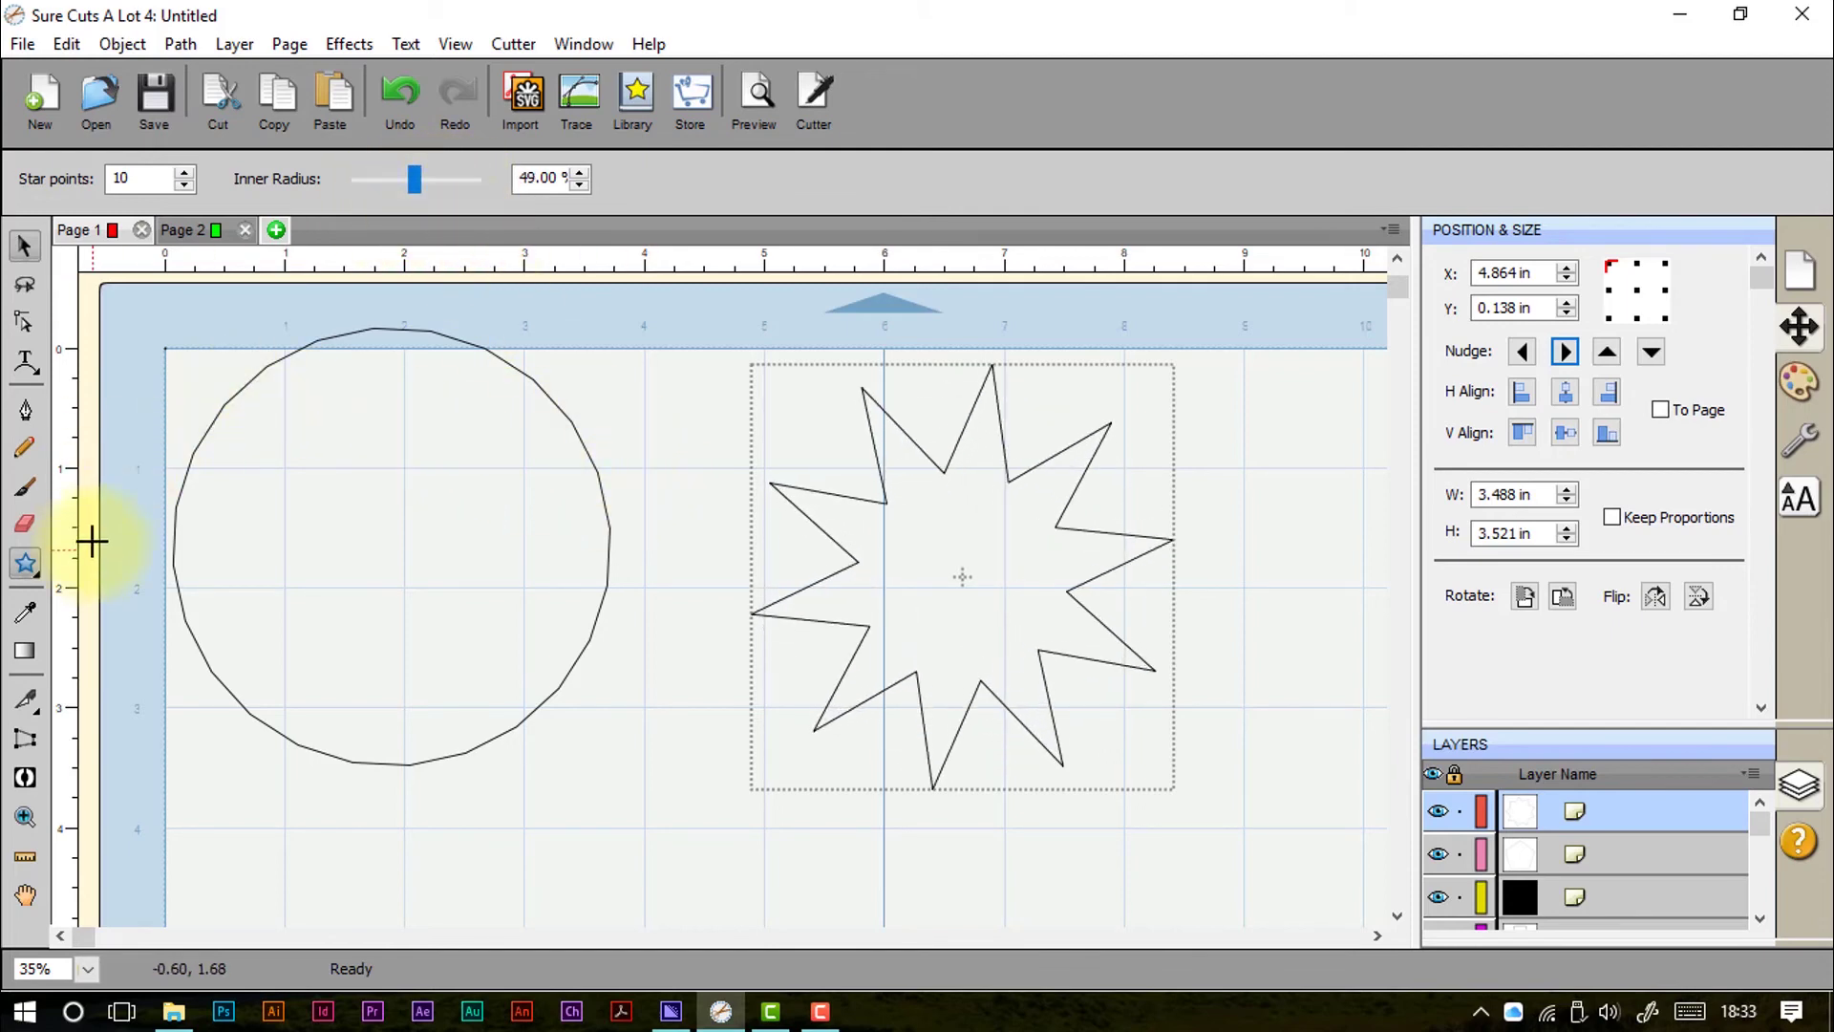
Step: Select the polygon and star together in the visible mat area and delete the selection
left_click(25, 246)
left_click_drag(135, 295, 1297, 885)
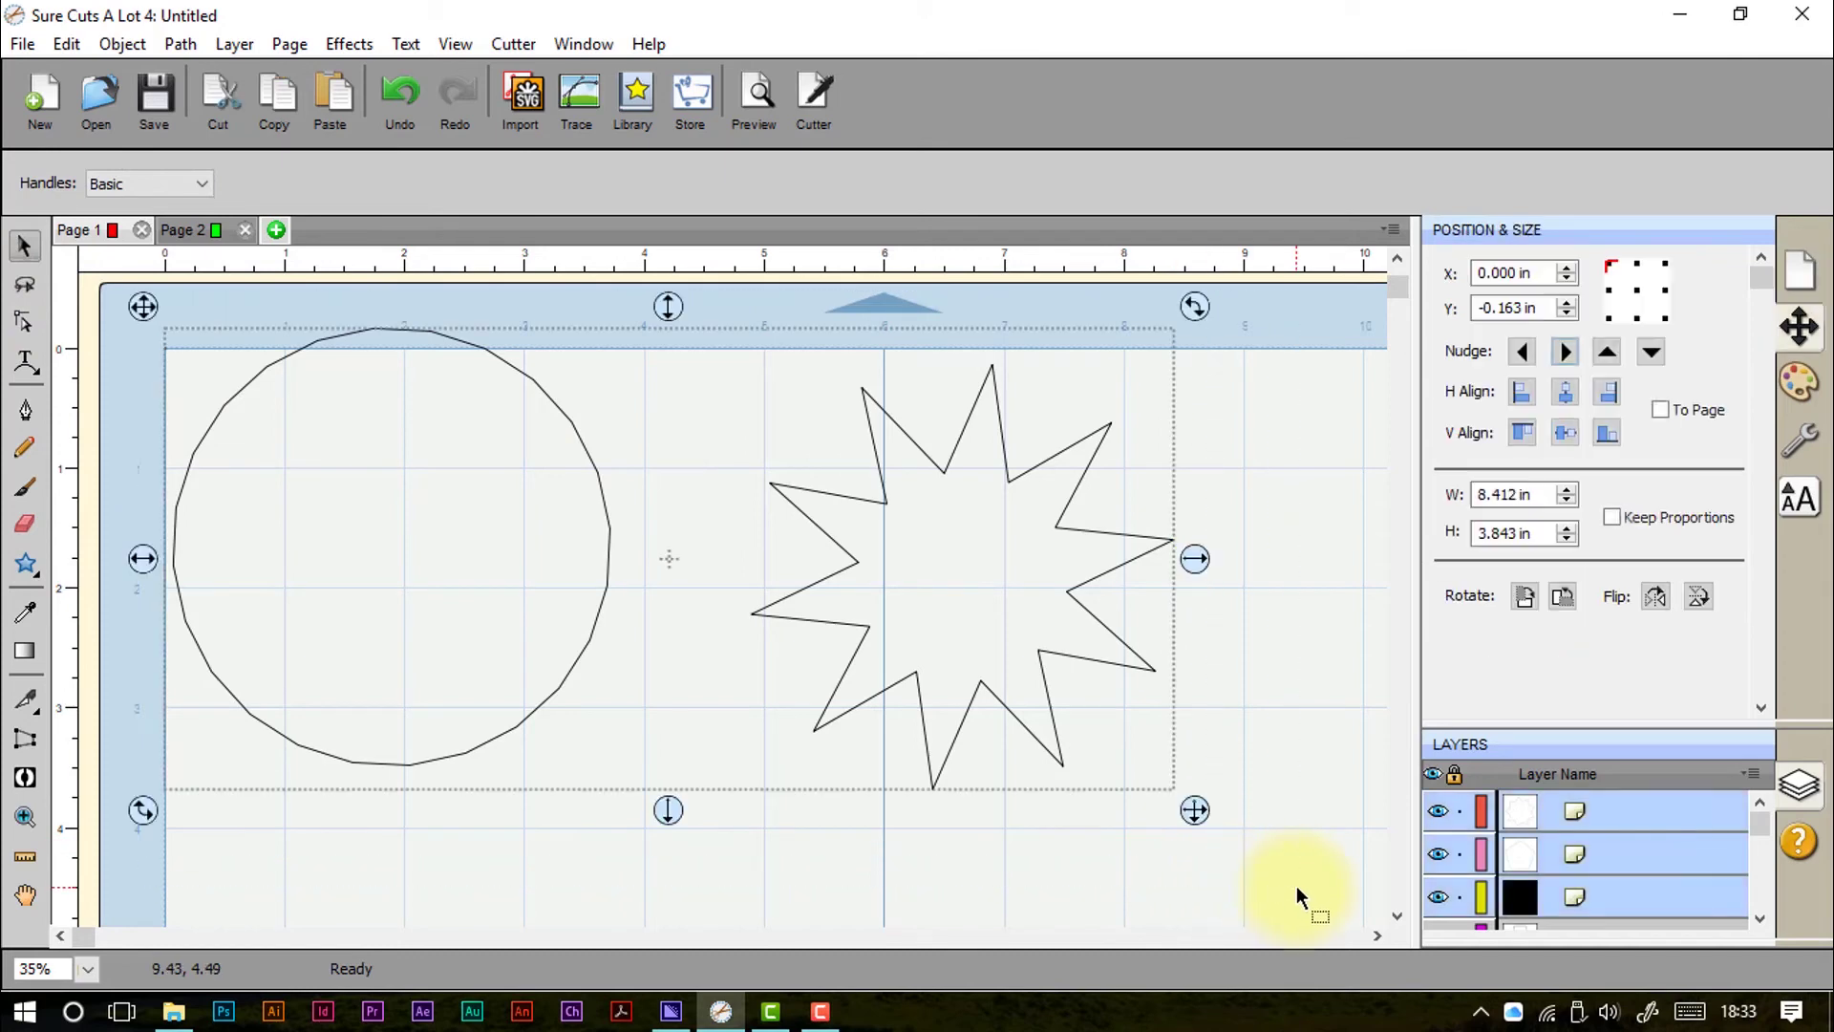
key("Delete")
Step: Draw a clockwise three-turn spiral about 3.2 in wide and 2.9 in high, and move it into the mat's upper-left corner
left_click_drag(25, 562, 235, 789)
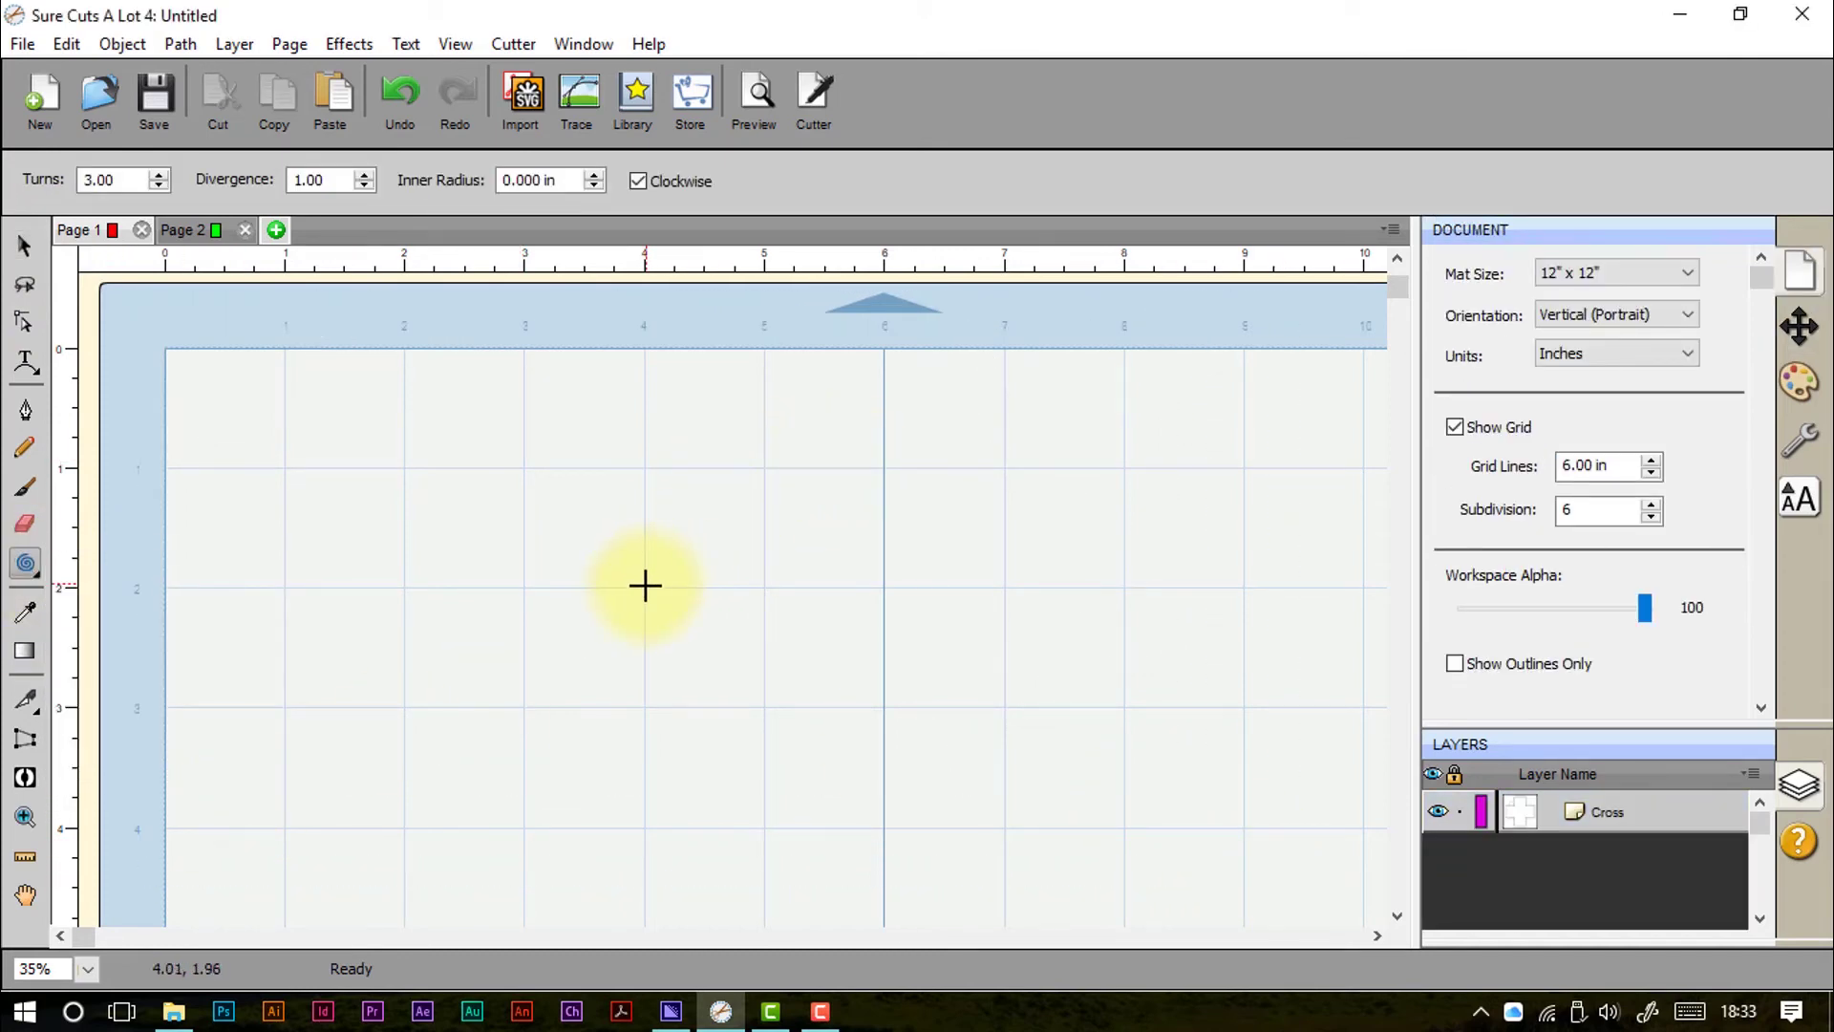
left_click_drag(644, 588, 823, 704)
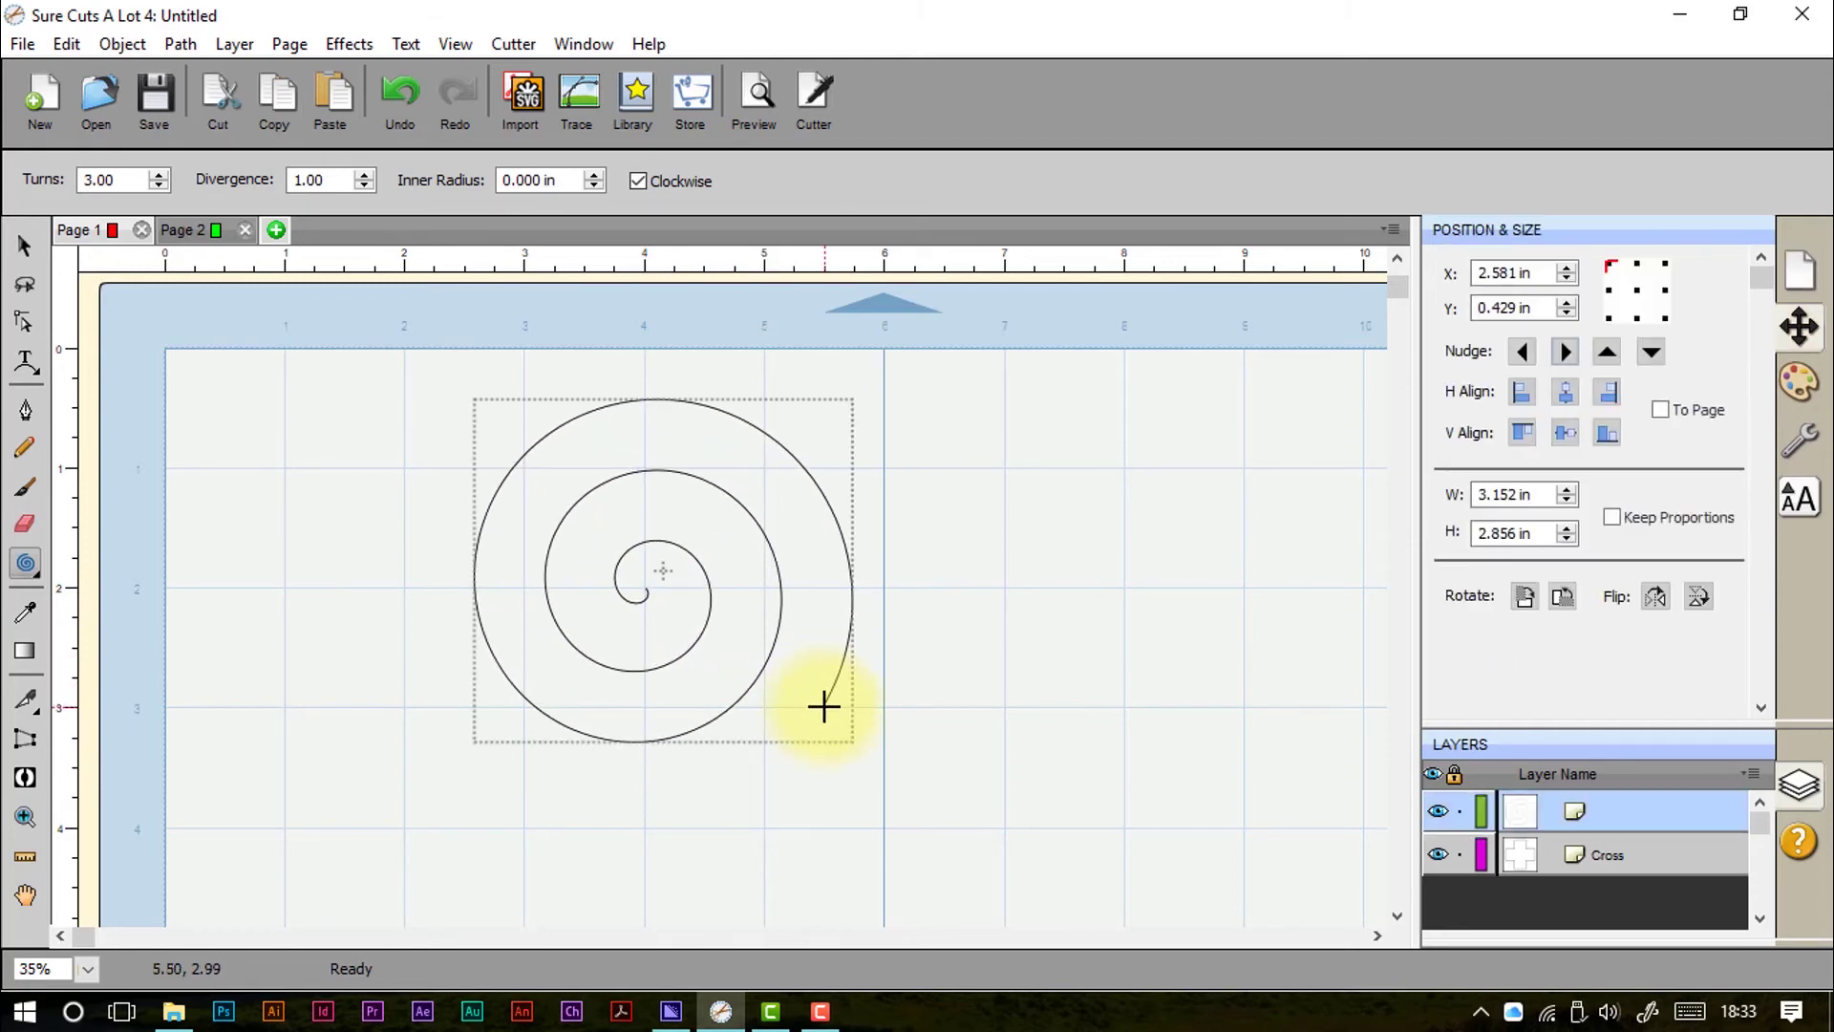
left_click(23, 245)
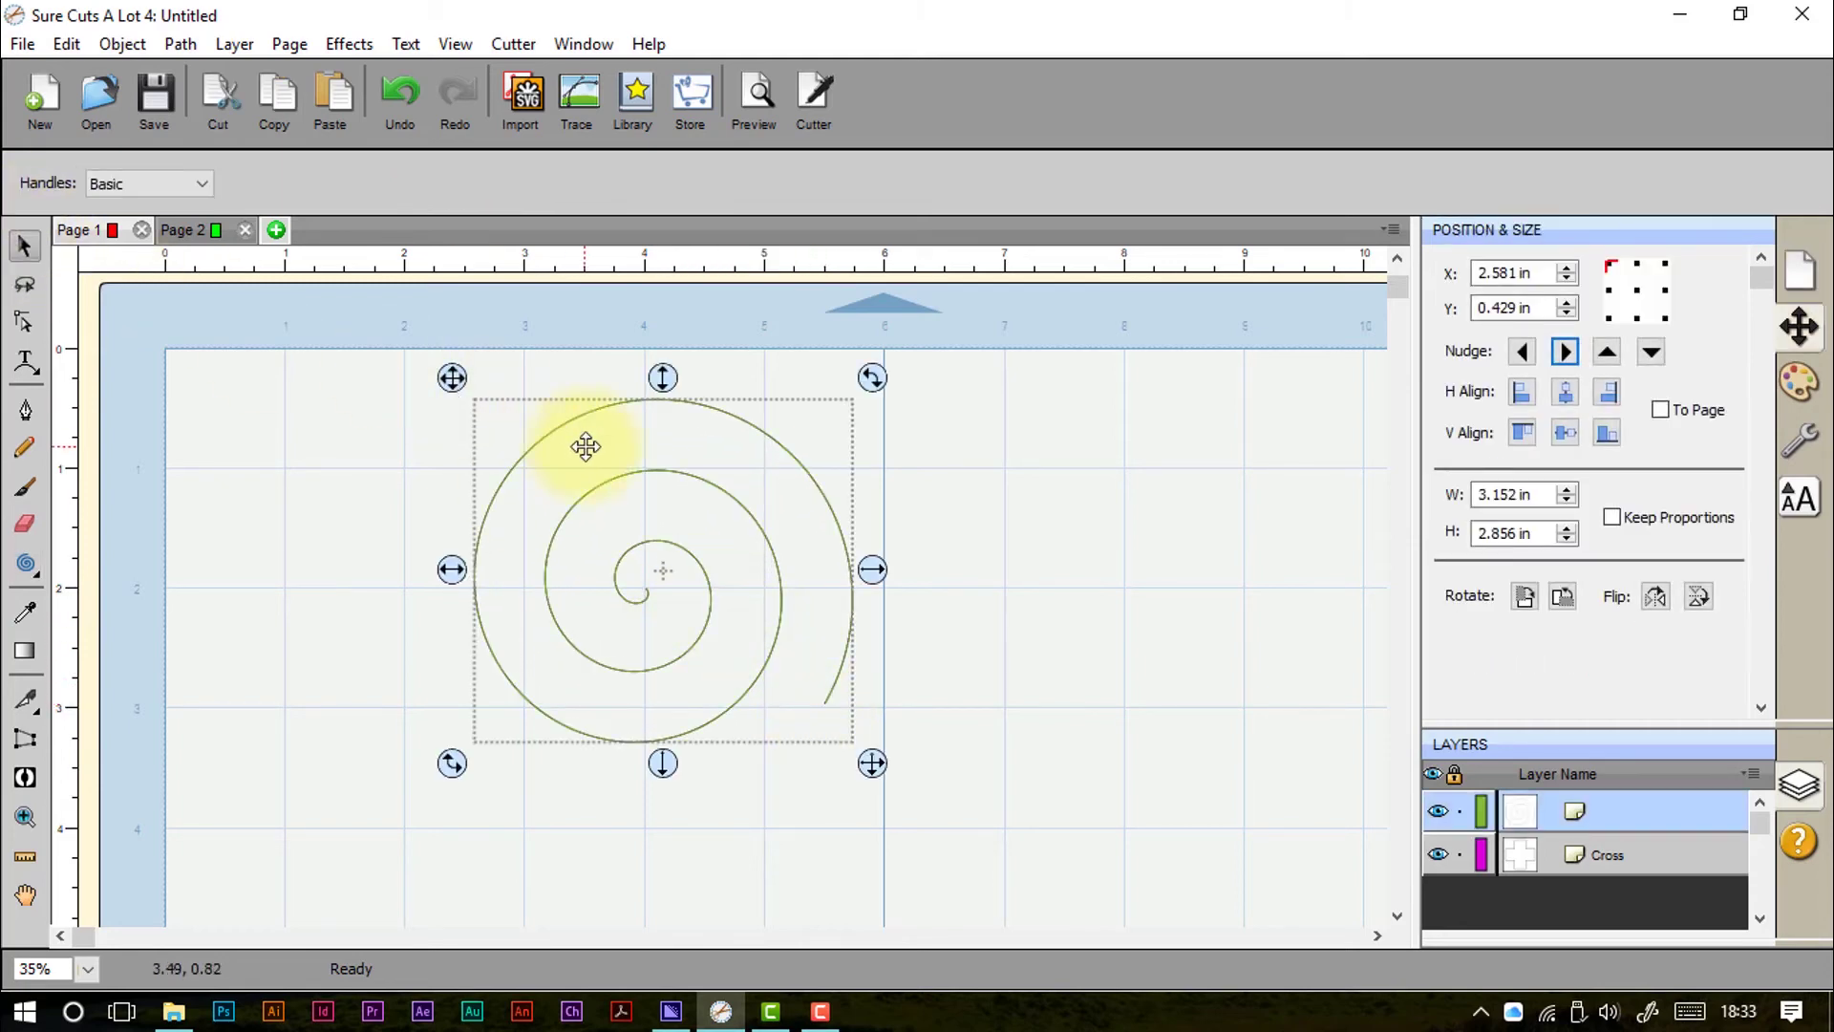
left_click_drag(630, 477, 325, 445)
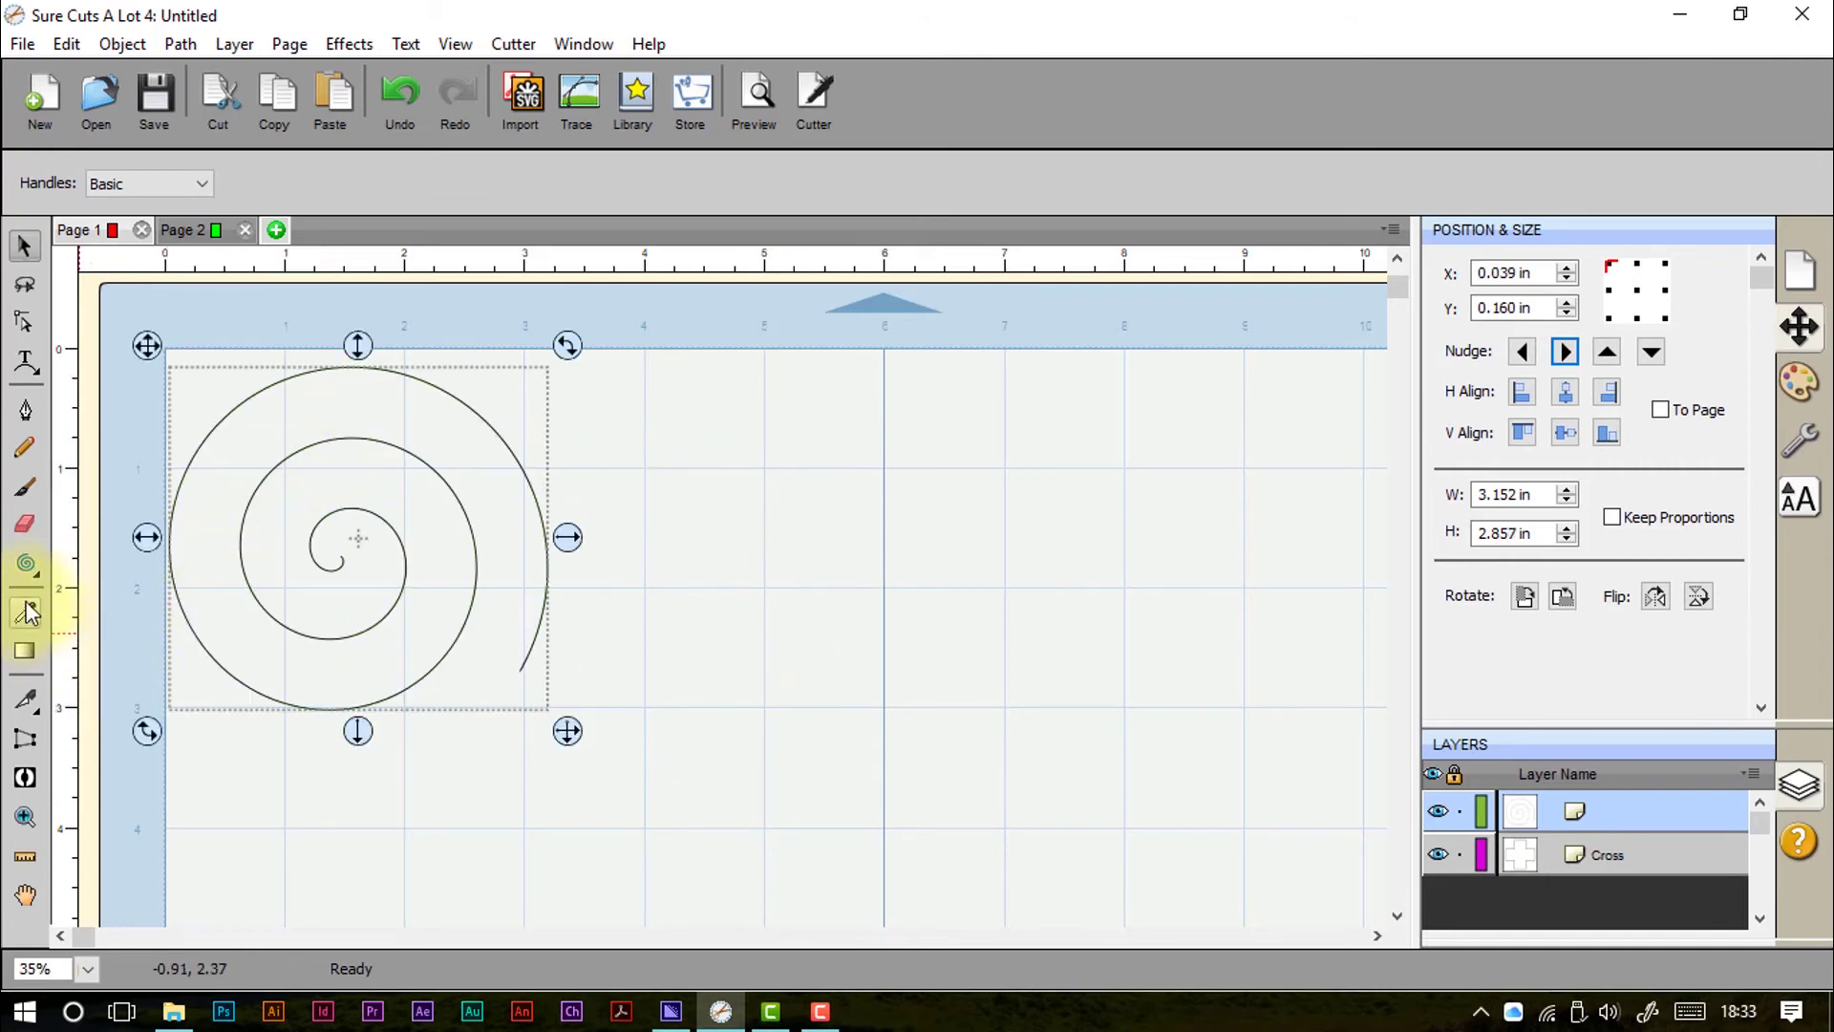
Step: Configure the Spiral tool for 5 turns with a divergence of 2
left_click(27, 566)
left_click(158, 175)
left_click(159, 174)
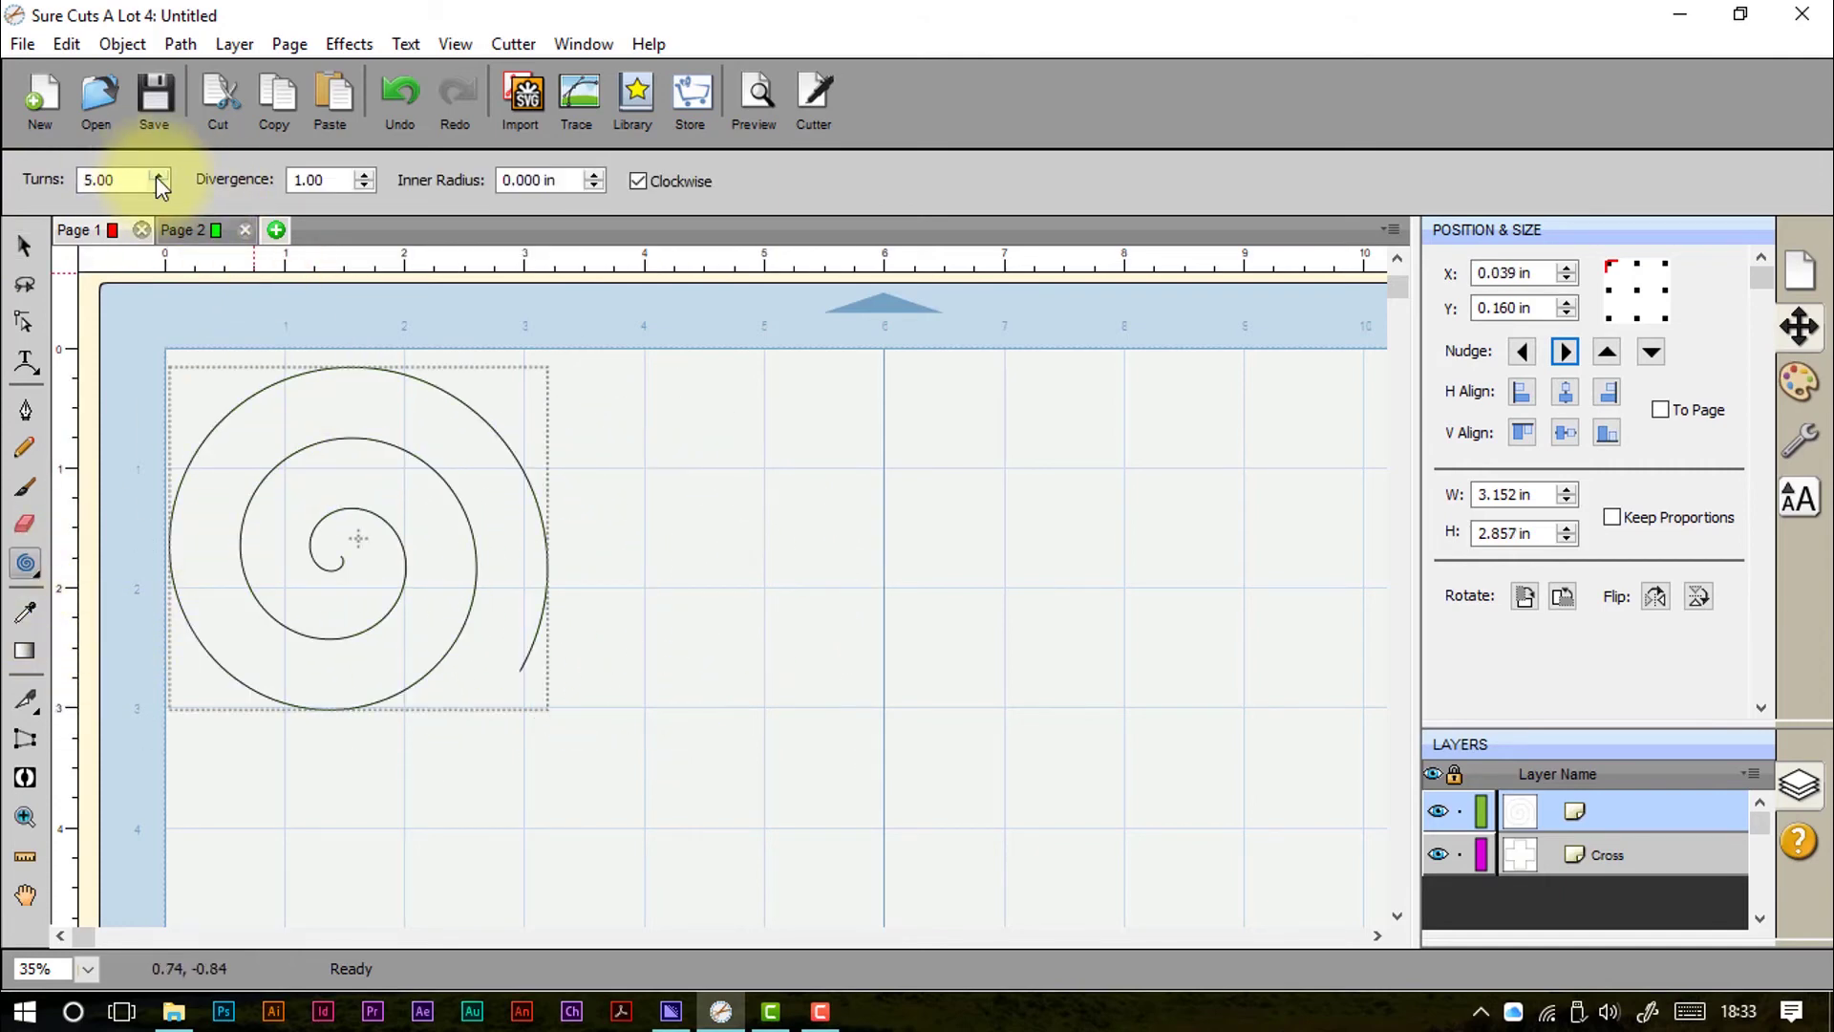
left_click(364, 175)
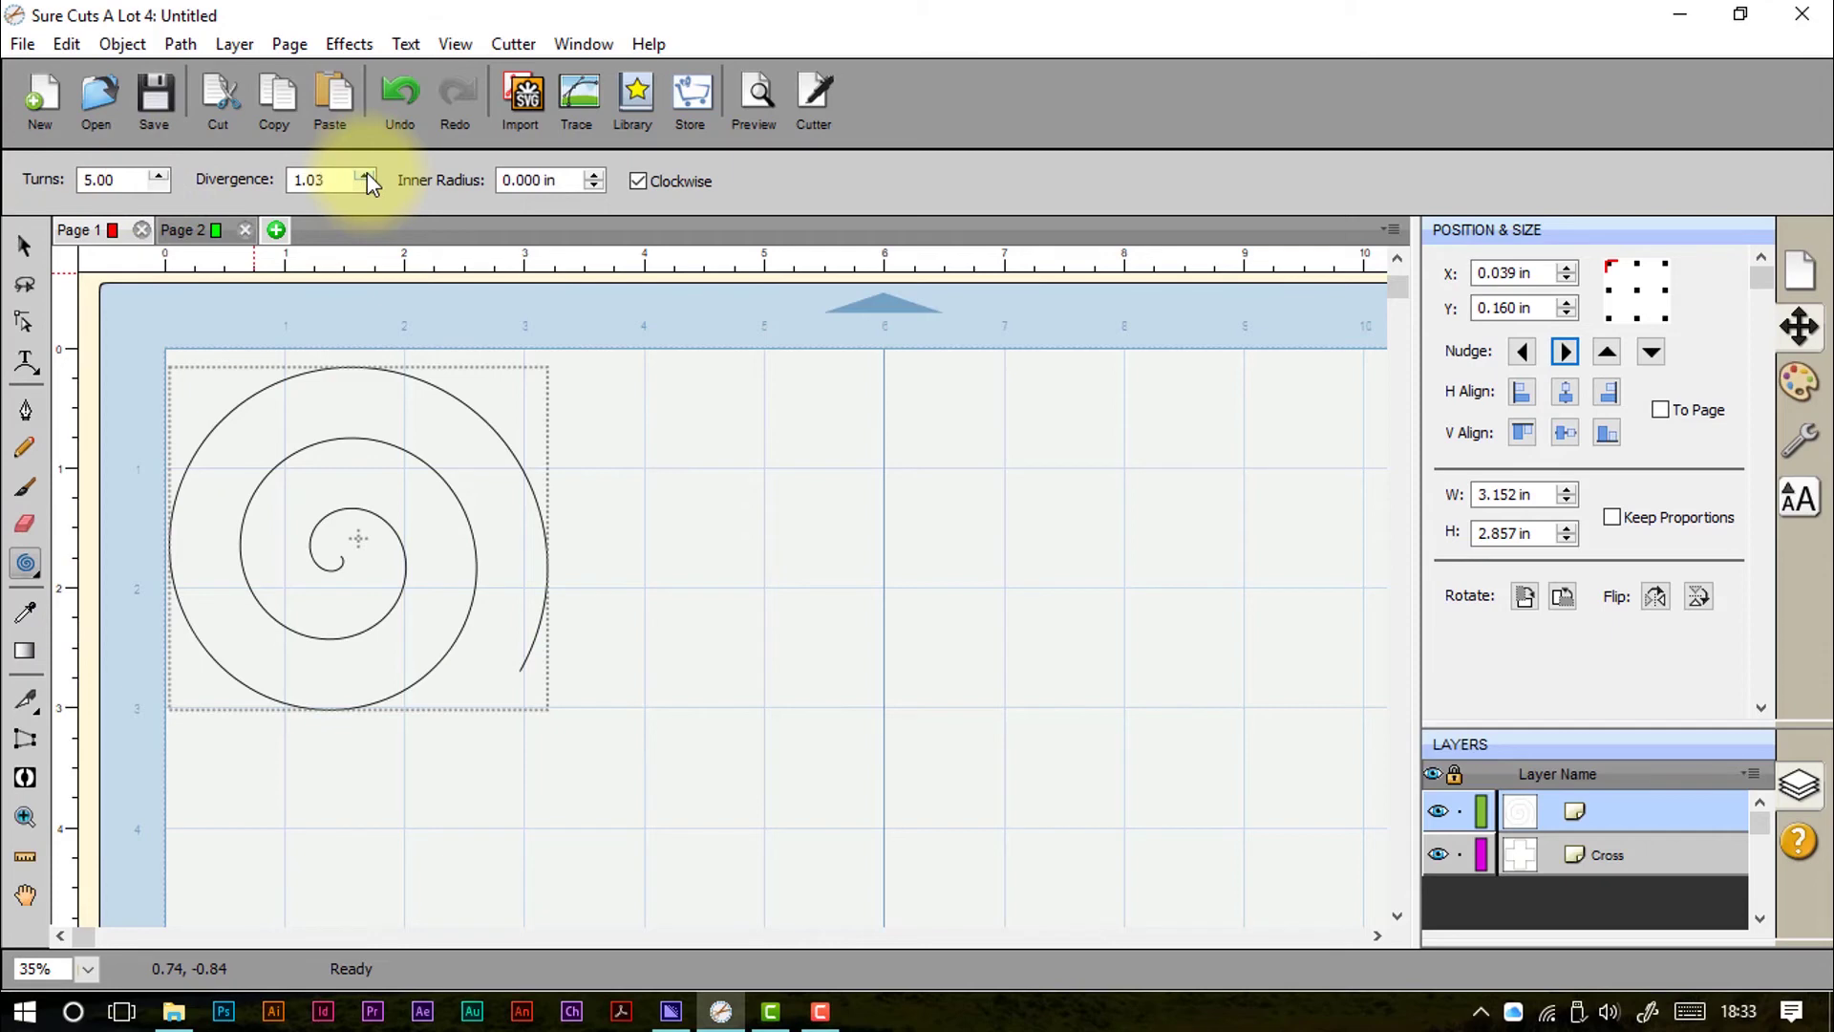
left_click(363, 175)
left_click(364, 175)
left_click(364, 174)
double_click(349, 182)
type("2")
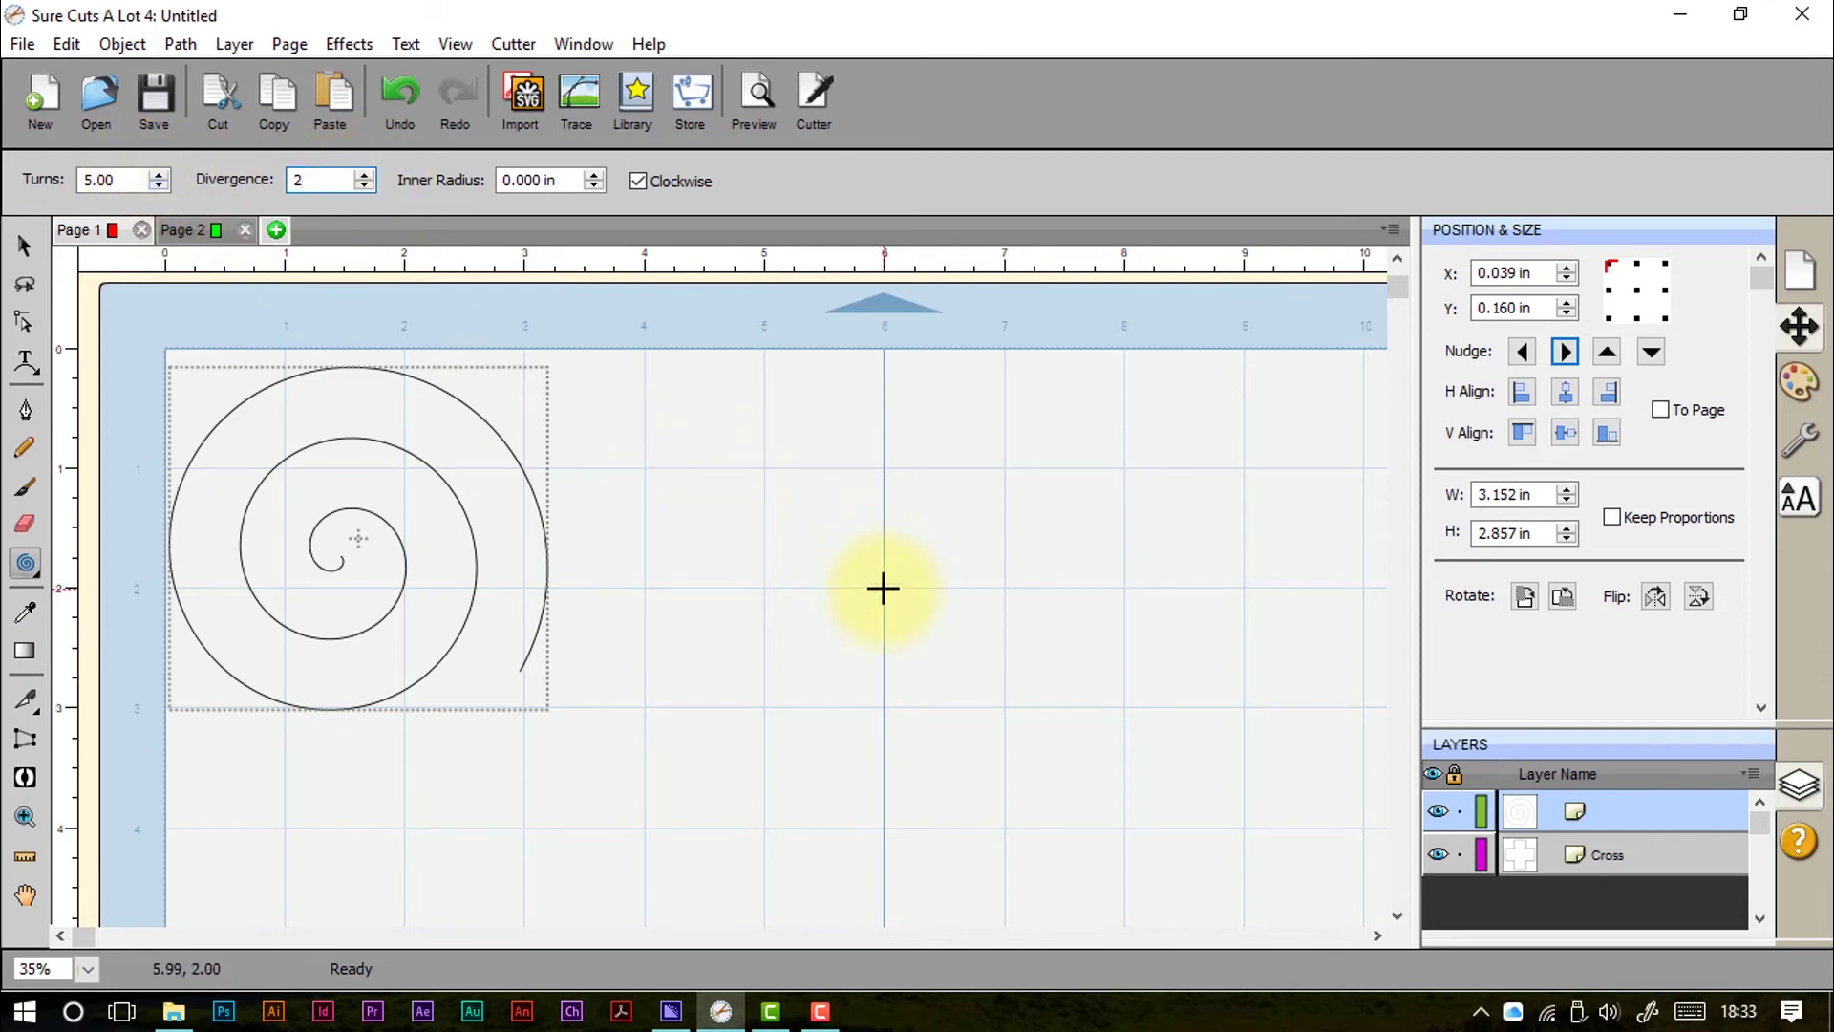
Step: Draw a second spiral about 3.9 in wide and 3.4 in high, and move it so it slightly overlaps the first one
left_click_drag(883, 588, 1114, 716)
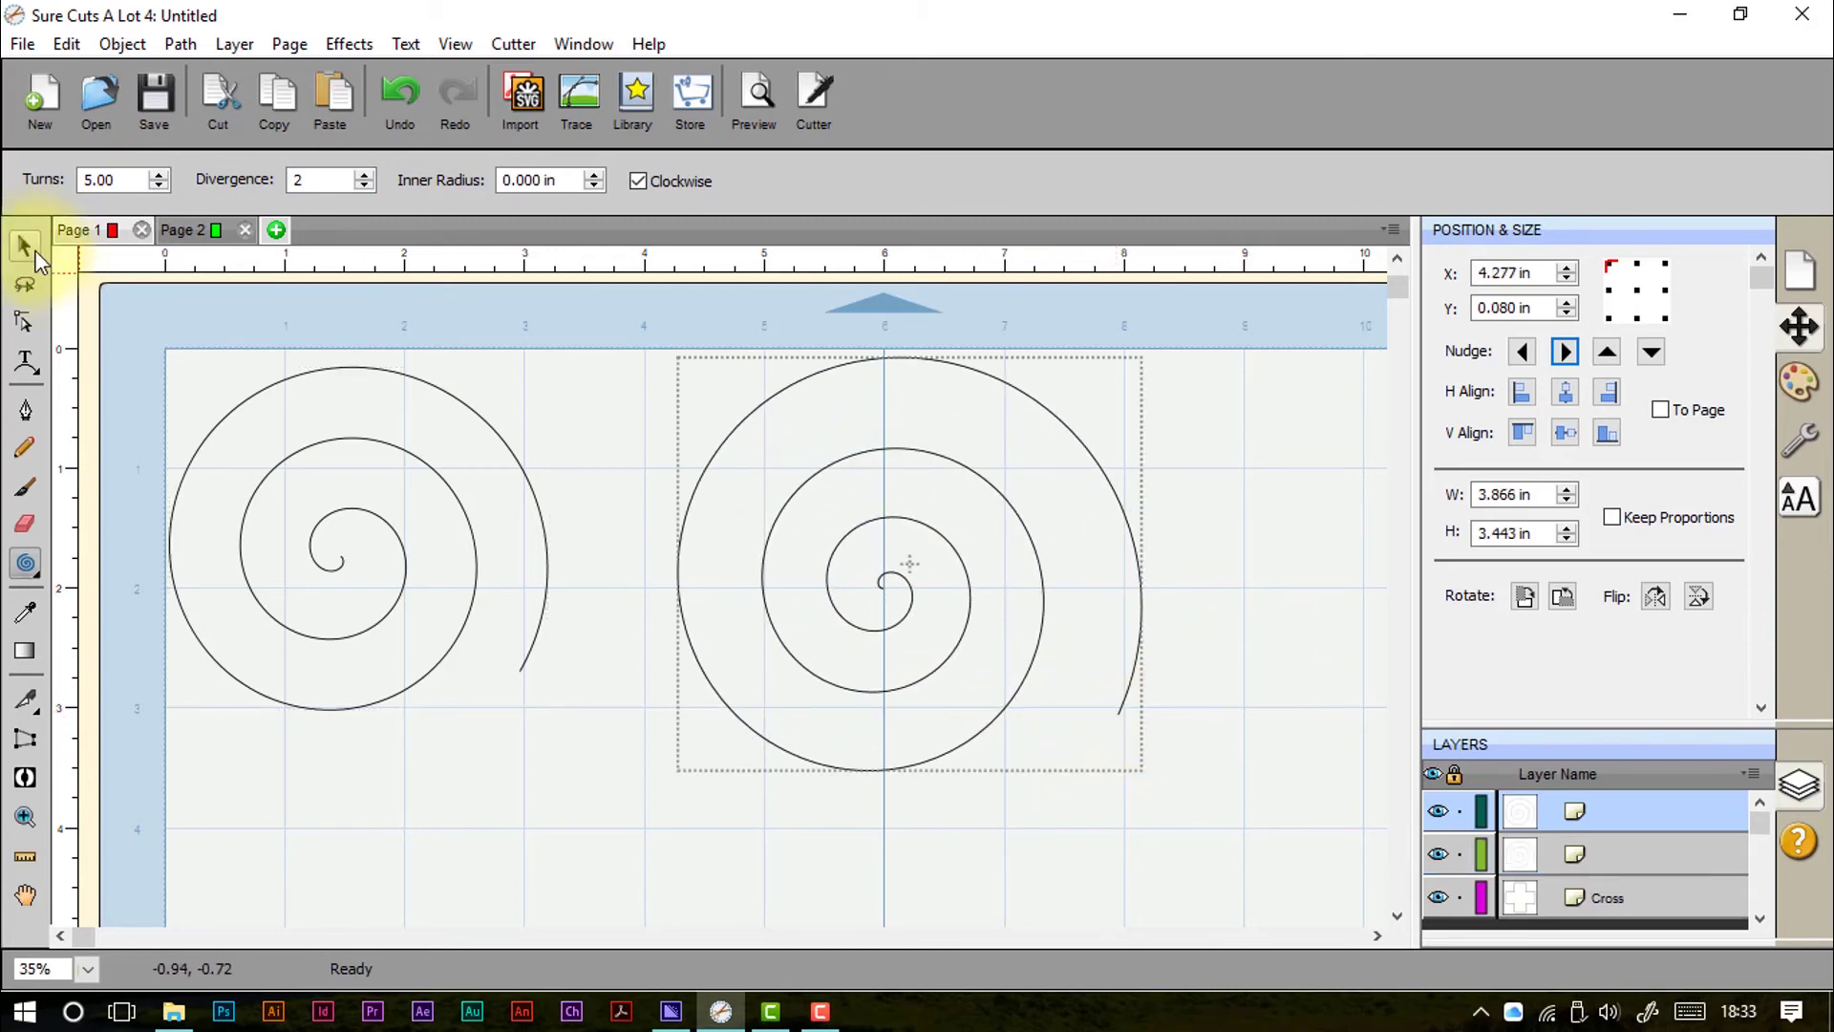
left_click(35, 255)
left_click_drag(802, 471, 656, 428)
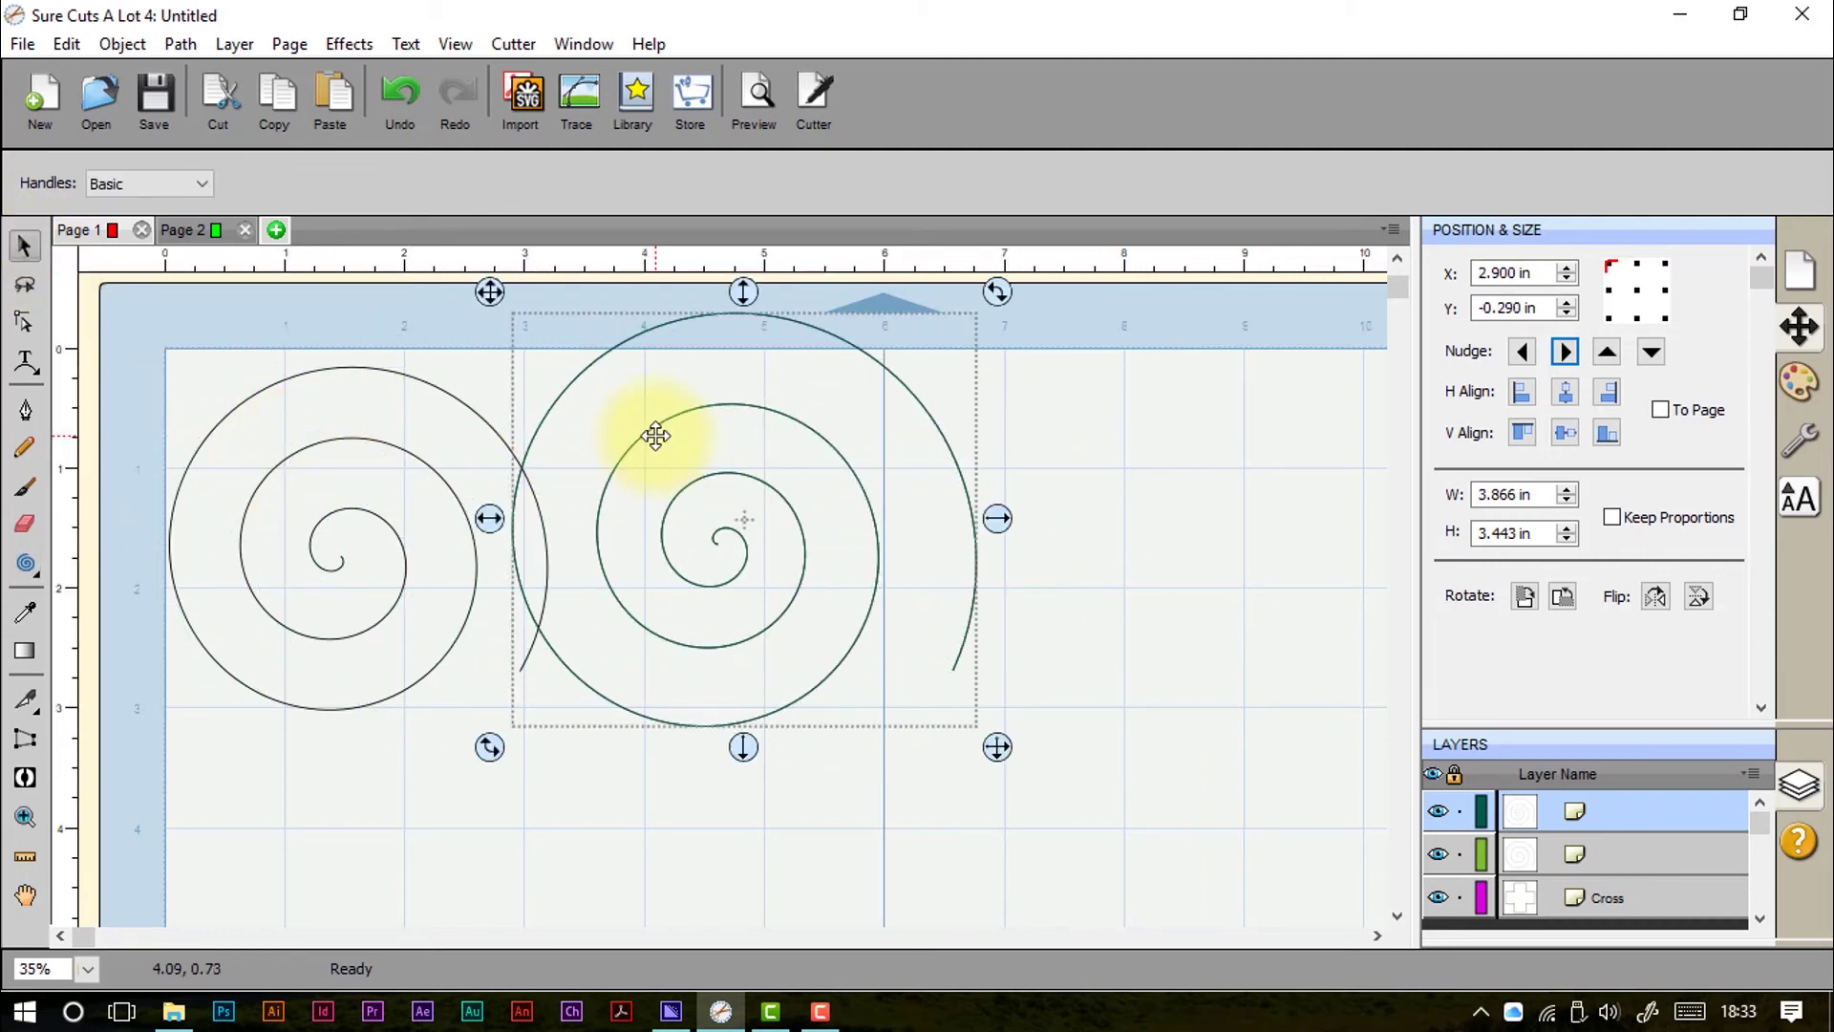
Step: Set the spiral's inner radius to 0.30 in and divergence to 0.5, and draw a spiral about 1.8 in wide beside the second one
left_click(26, 564)
left_click(573, 179)
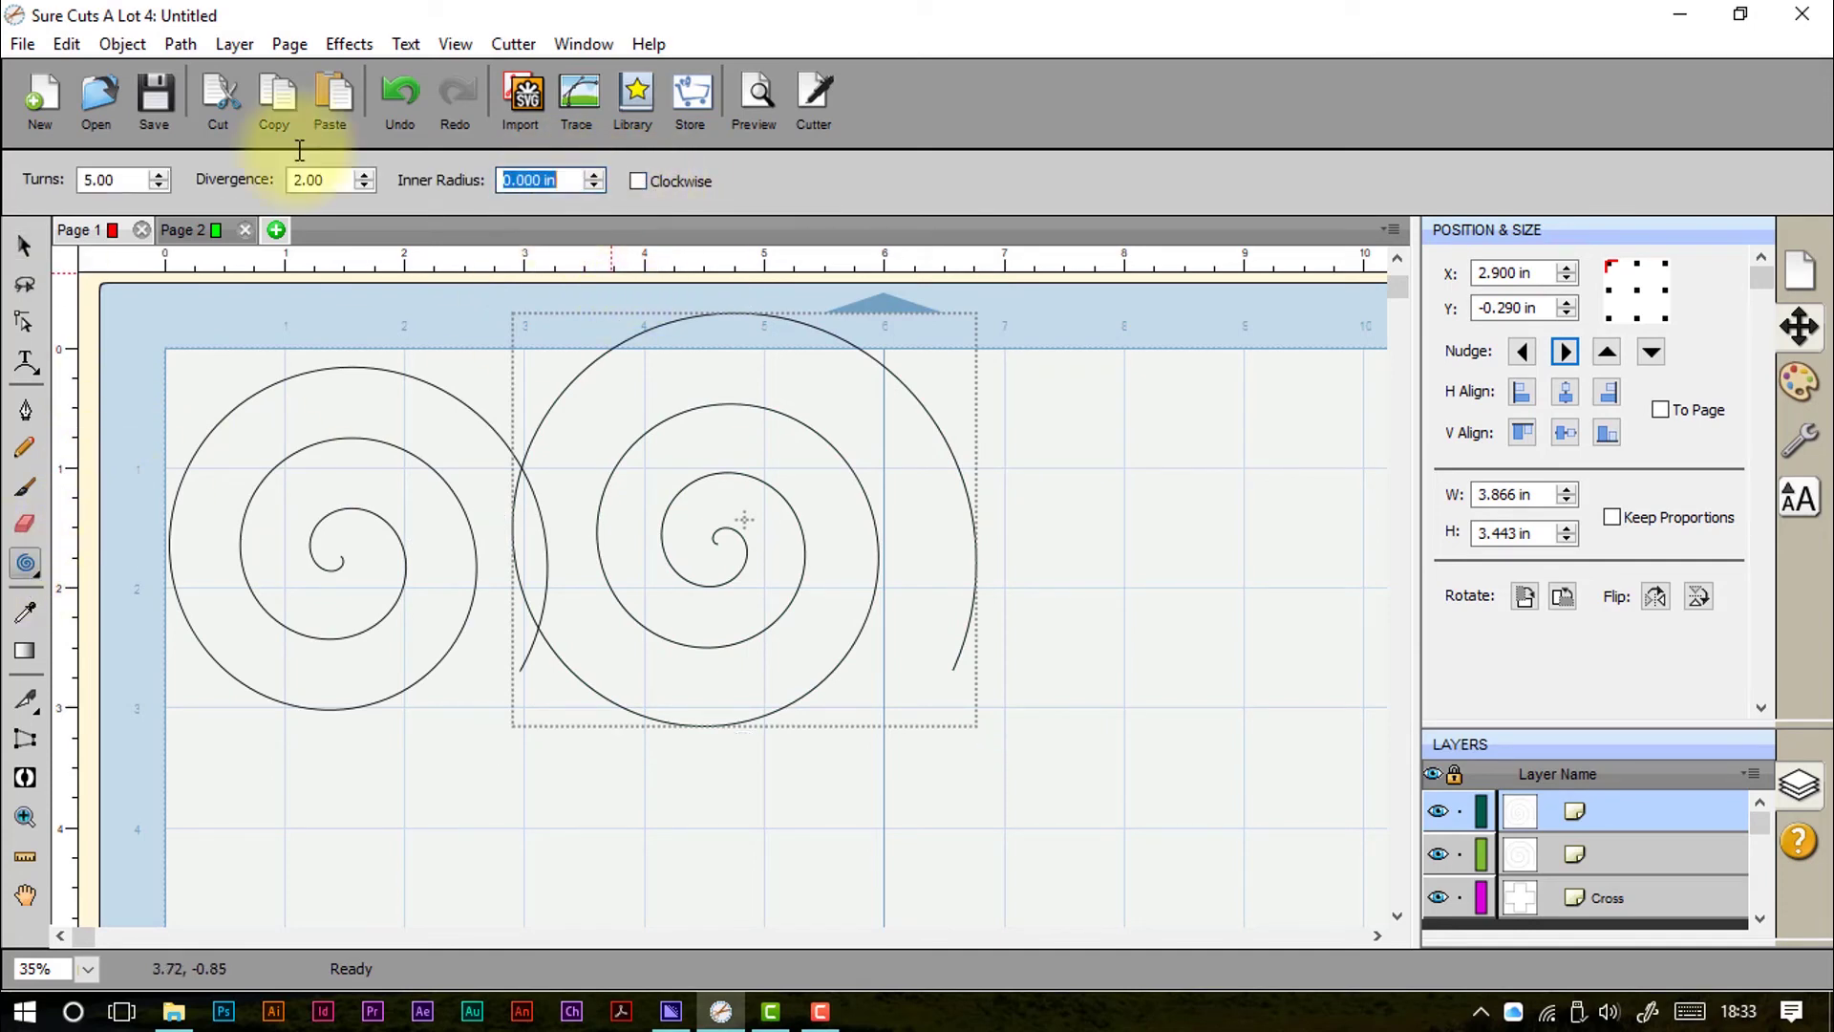
left_click(586, 181)
left_click(594, 175)
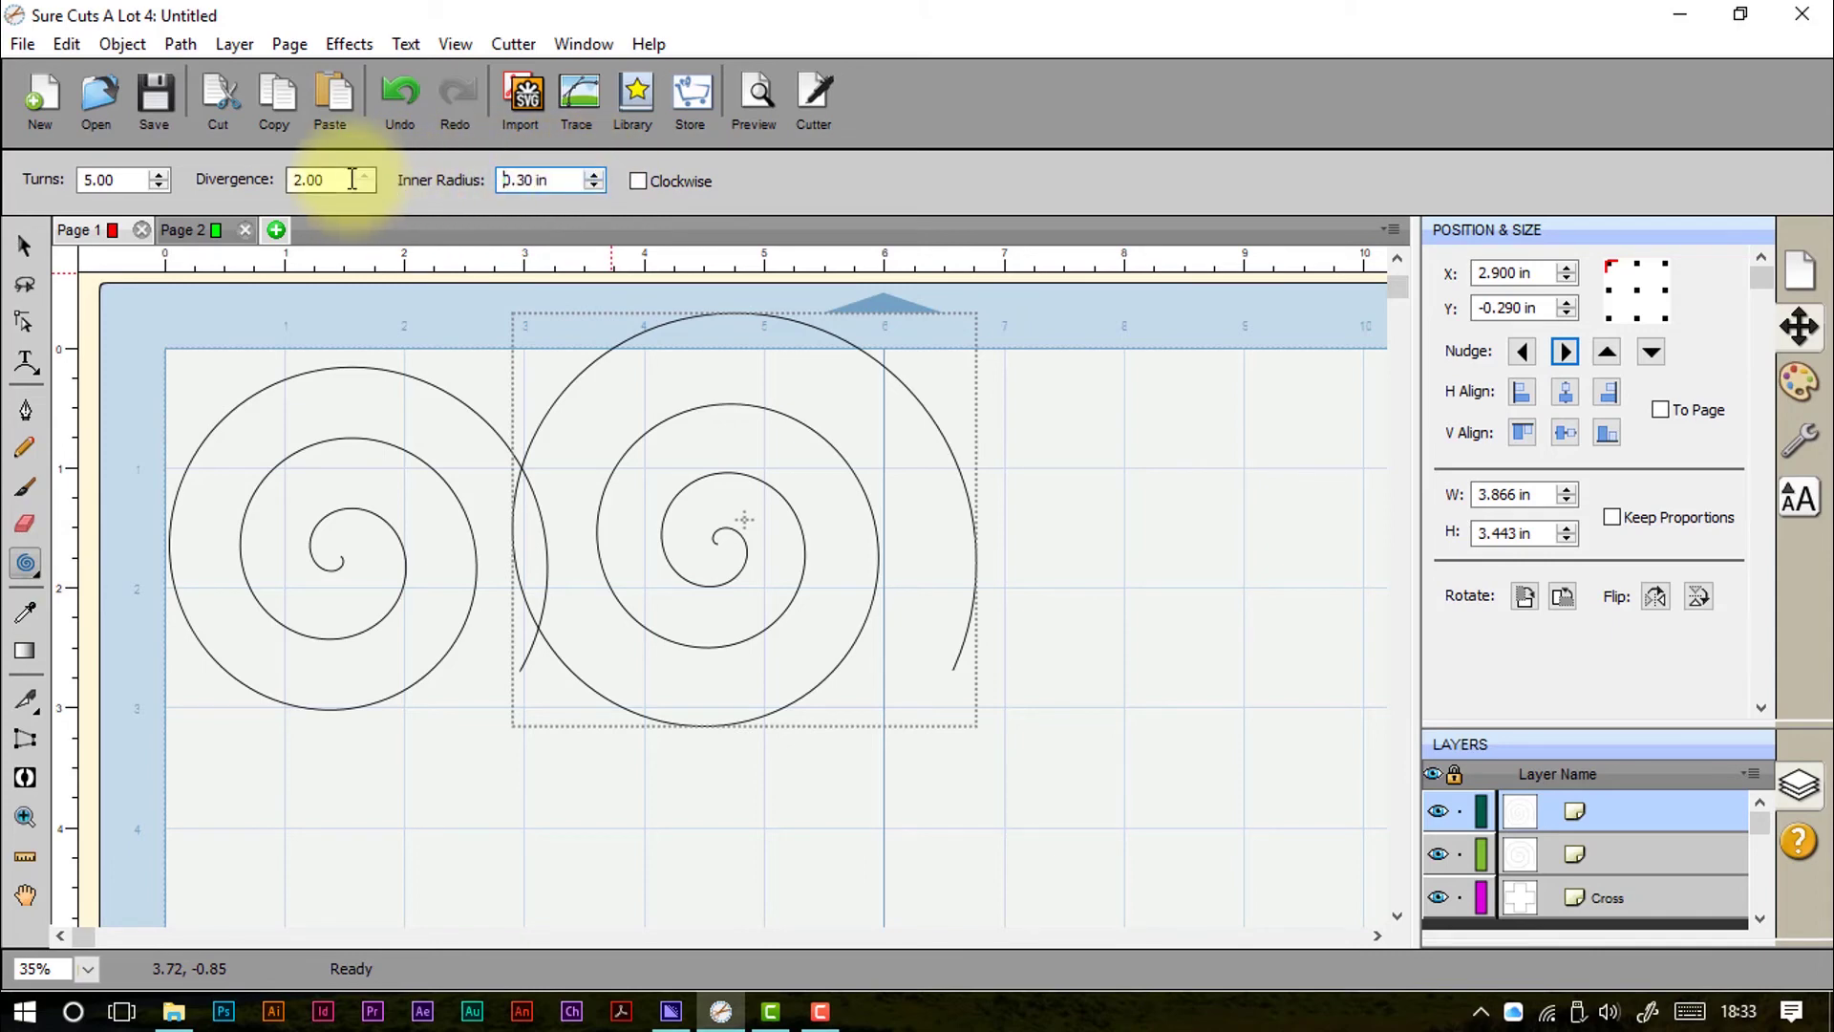
left_click(320, 179)
type("0.5")
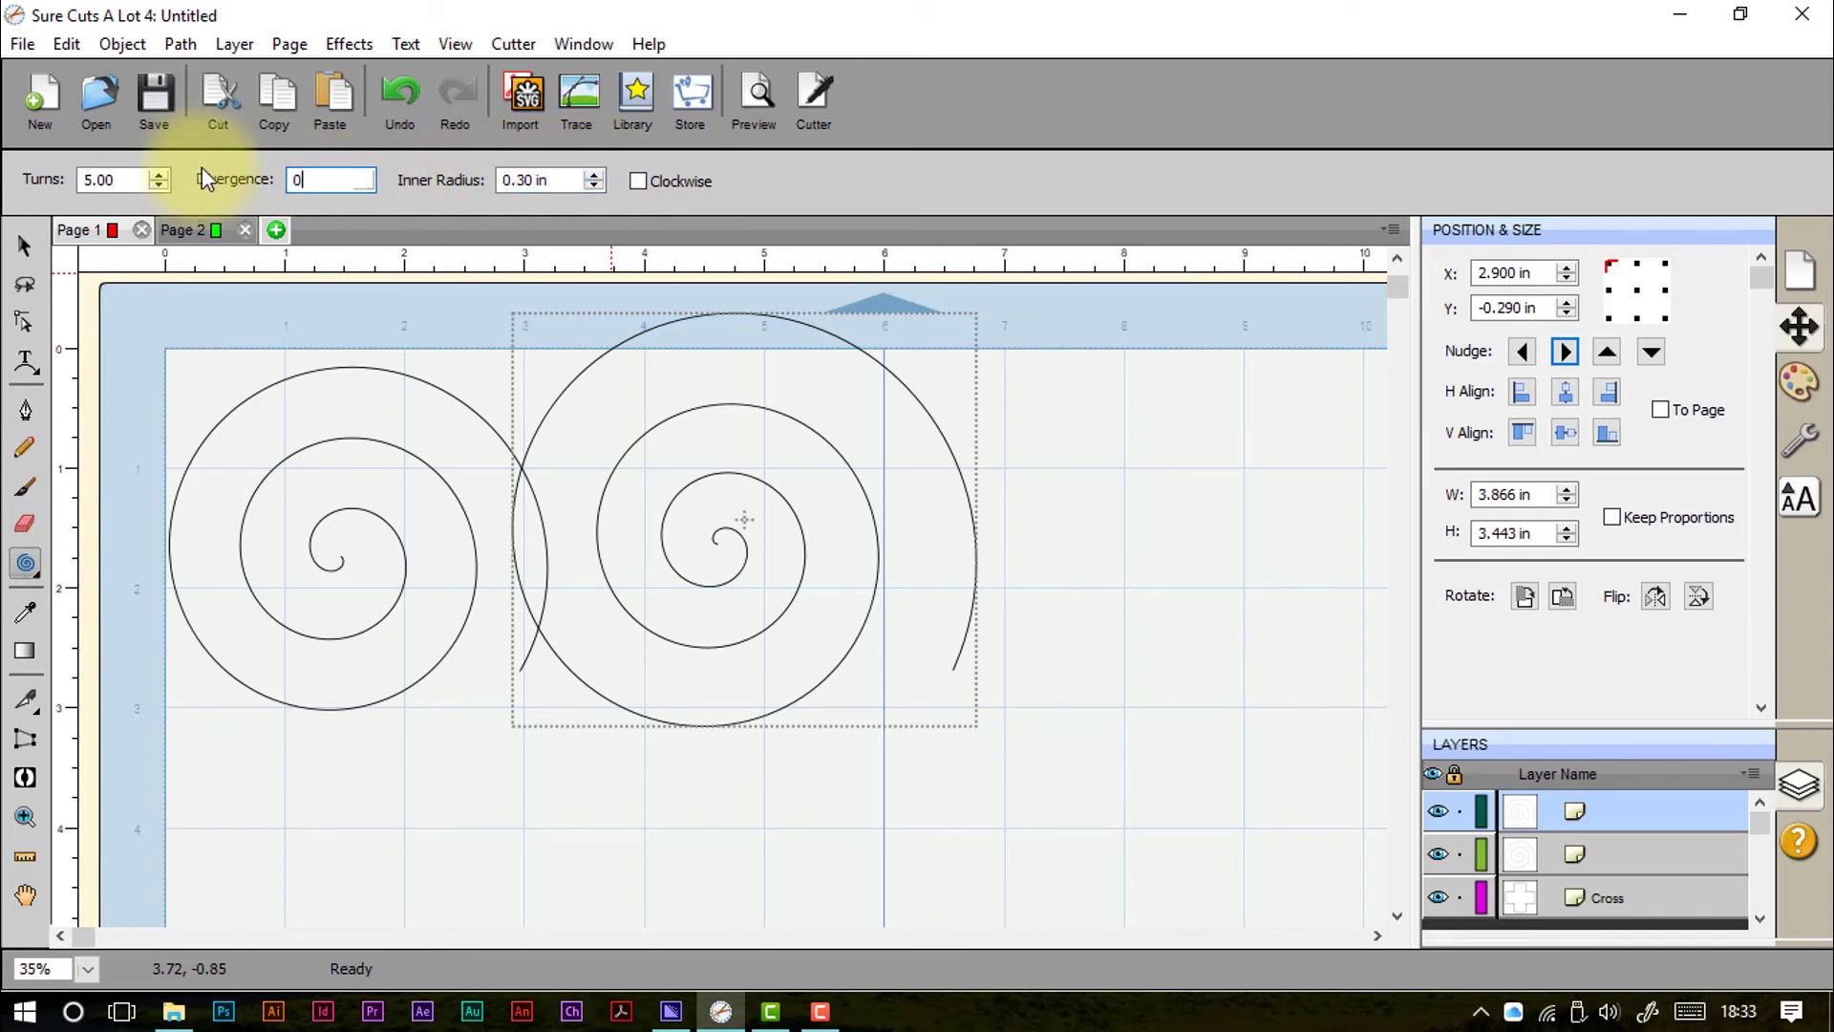
key("Tab")
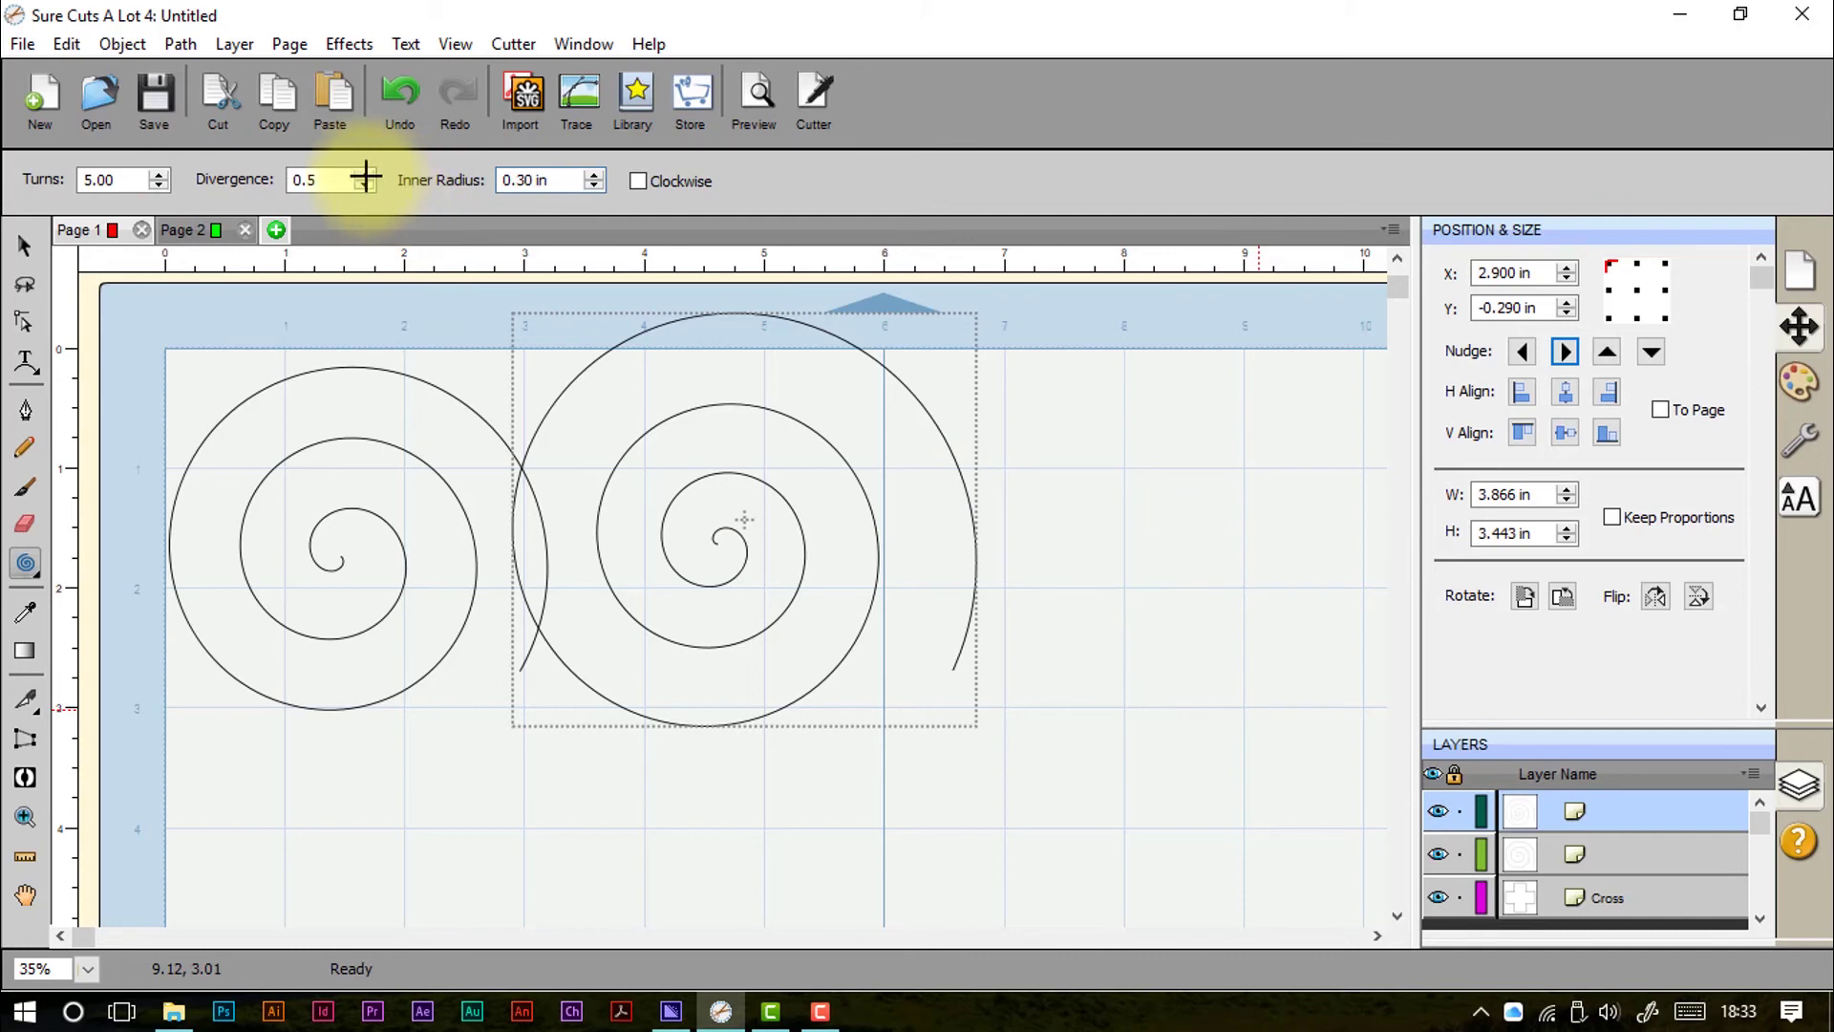
key("ctrl+v")
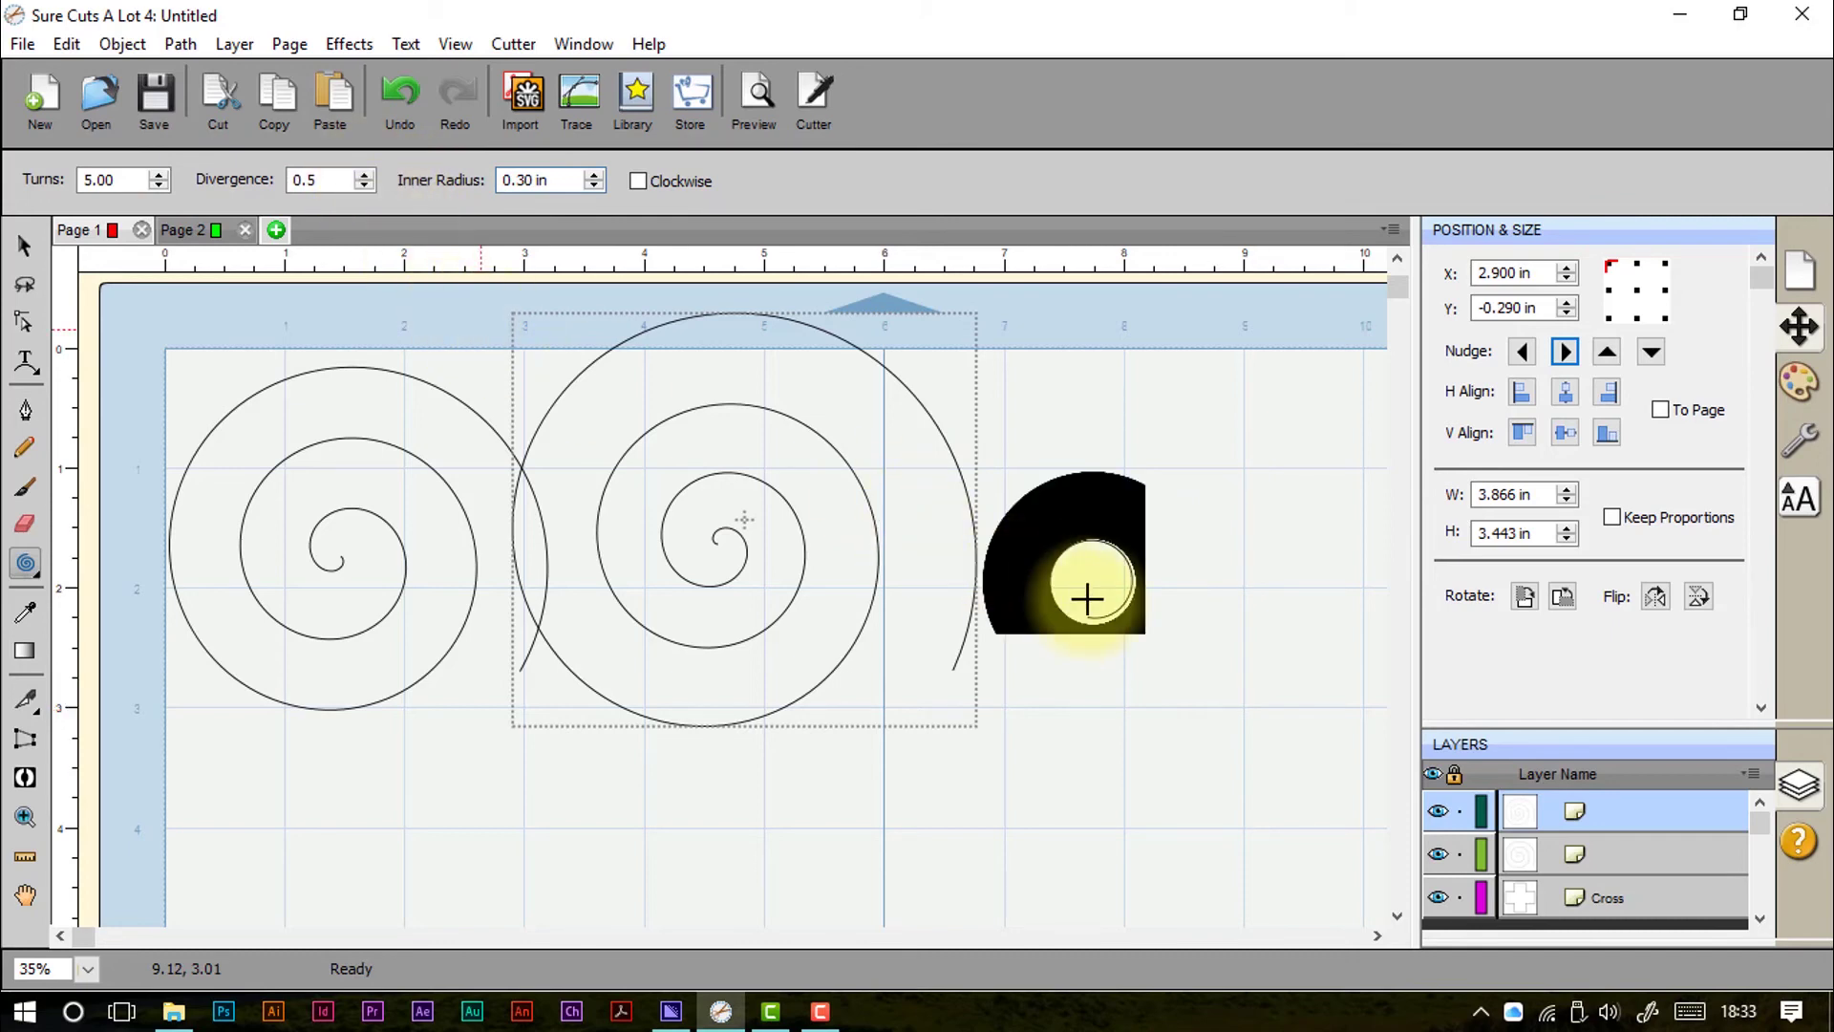
Step: Set the divergence to 1 and inner radius to 0.10 in, and draw a spiral about 1.5 in wide above the solid black ring
left_click(364, 174)
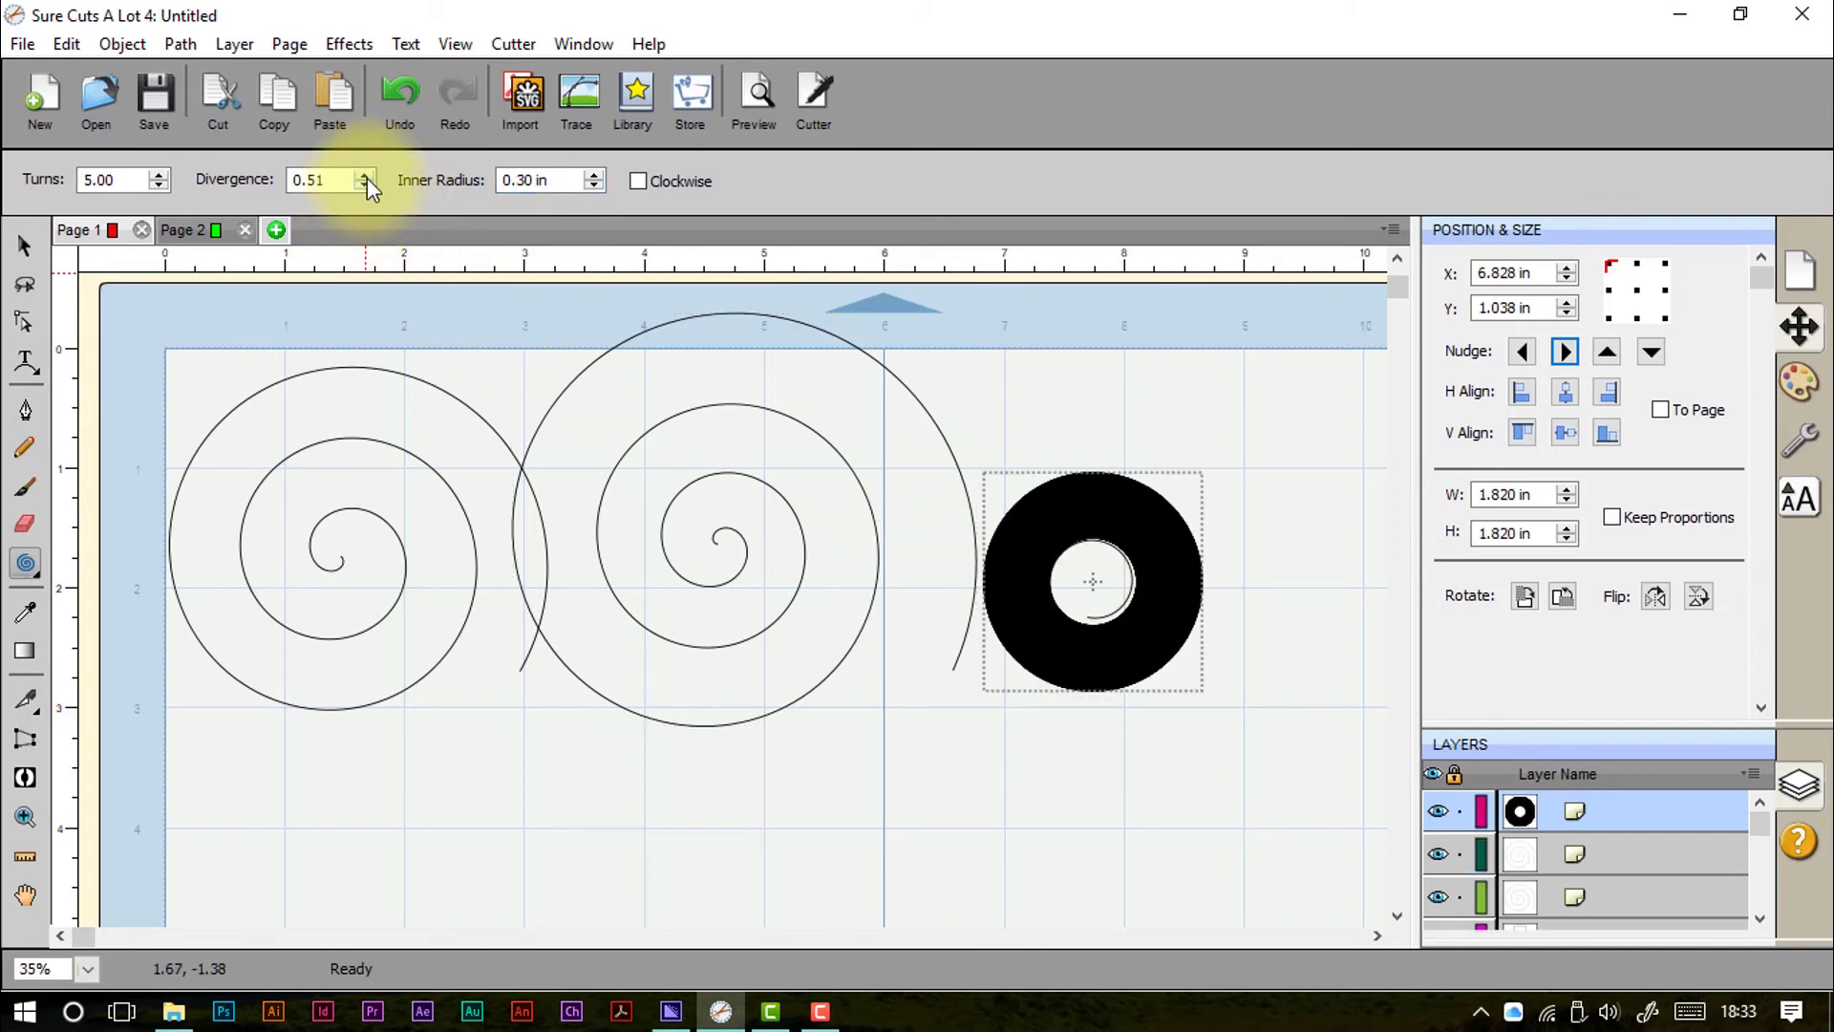
double_click(351, 180)
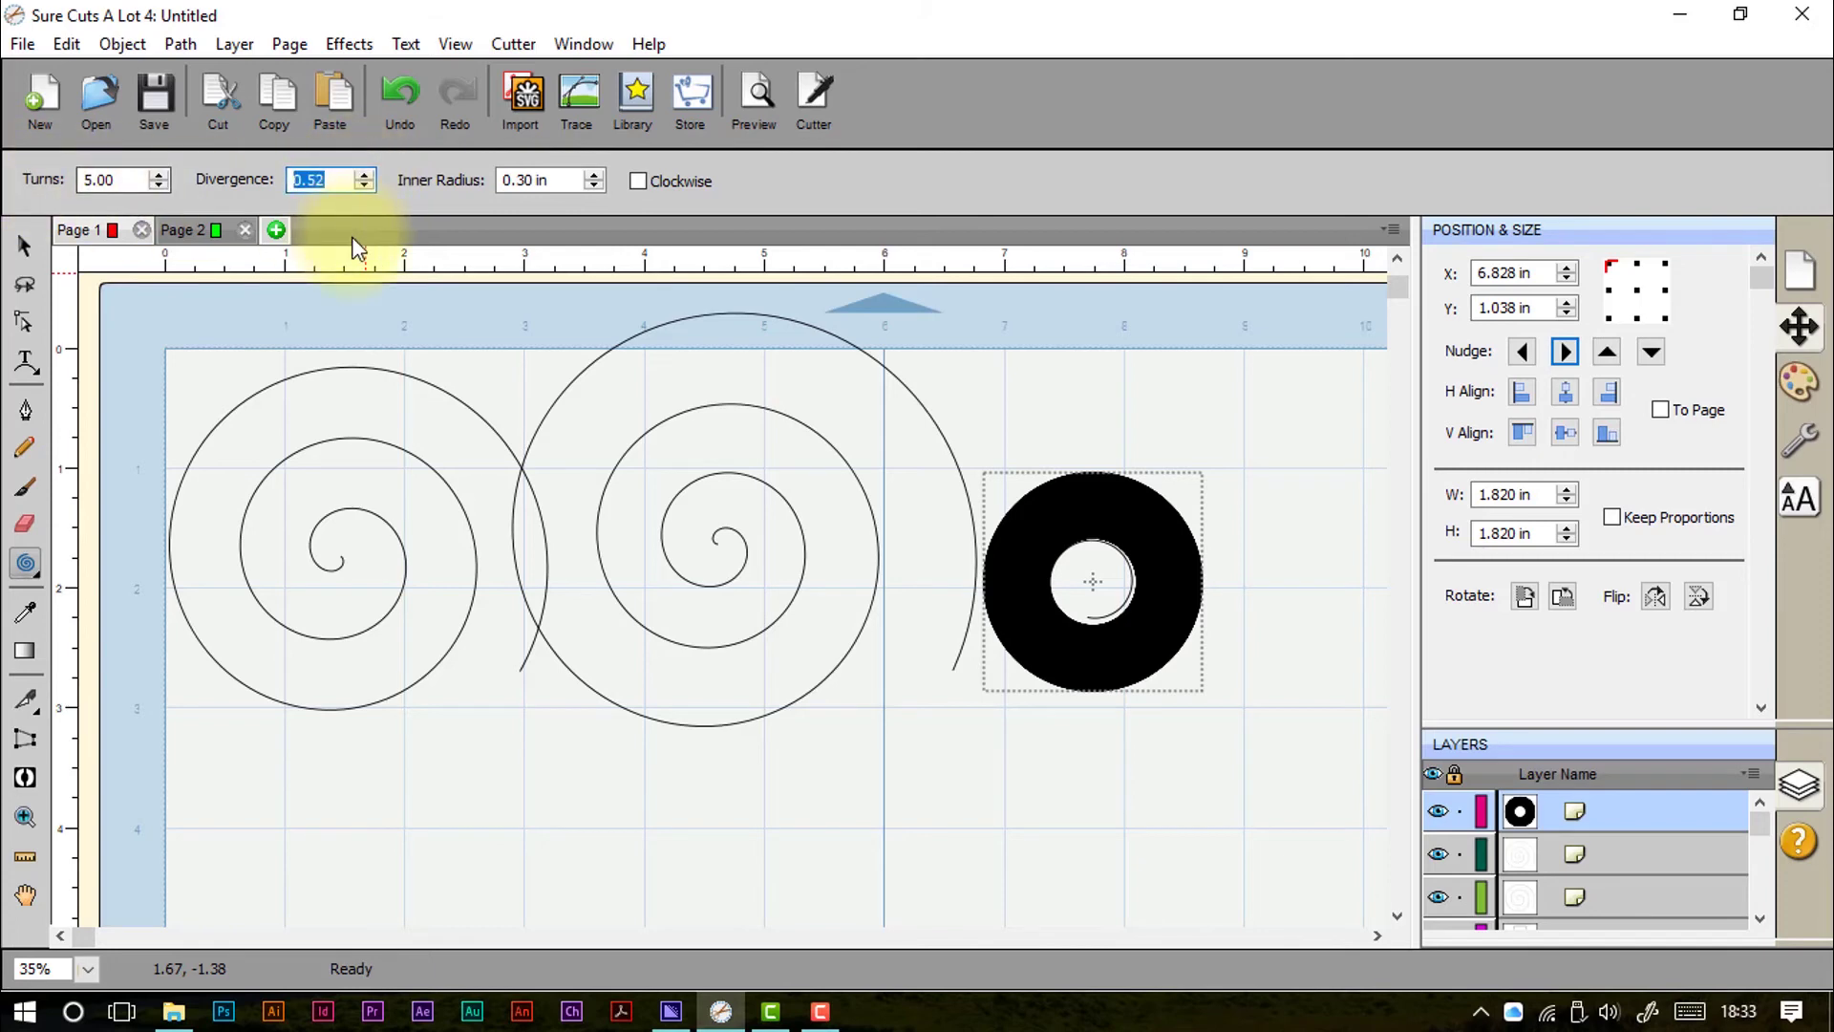
type("1")
left_click(594, 186)
left_click(594, 186)
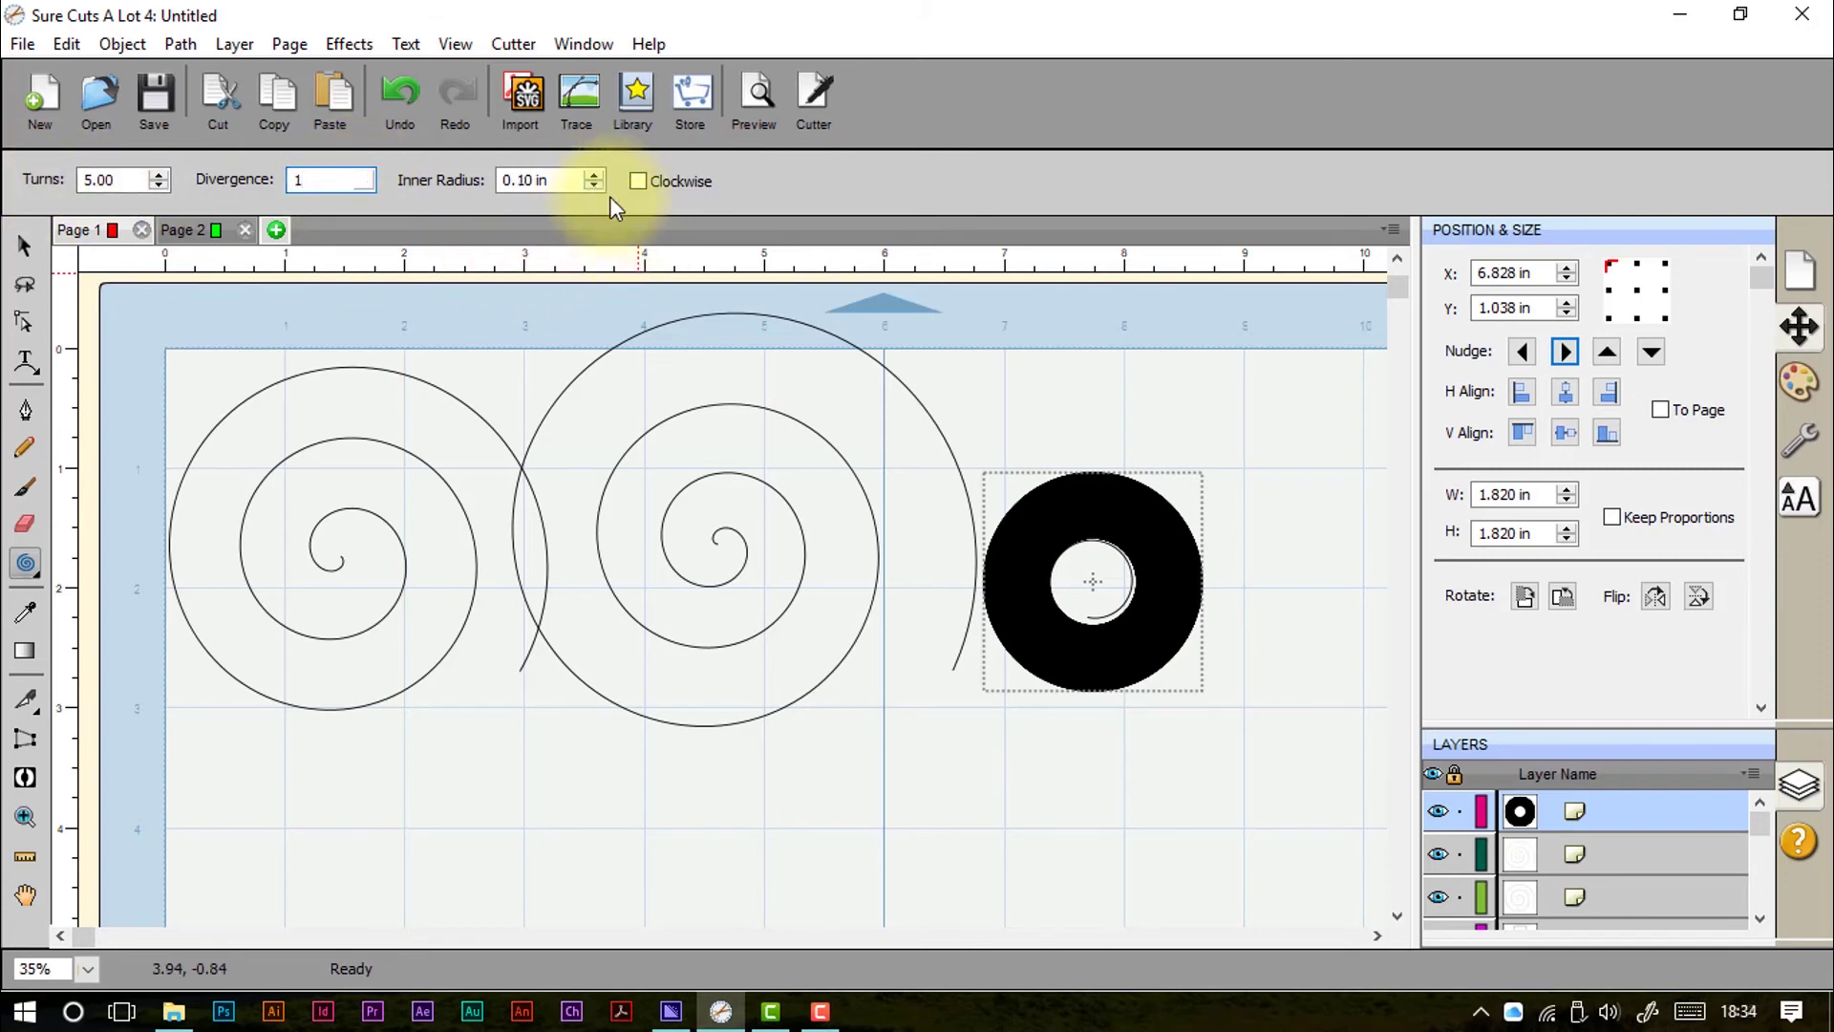
mouse_move(1019, 376)
left_mouse_down()
mouse_move(1123, 474)
mouse_move(1096, 449)
left_mouse_up()
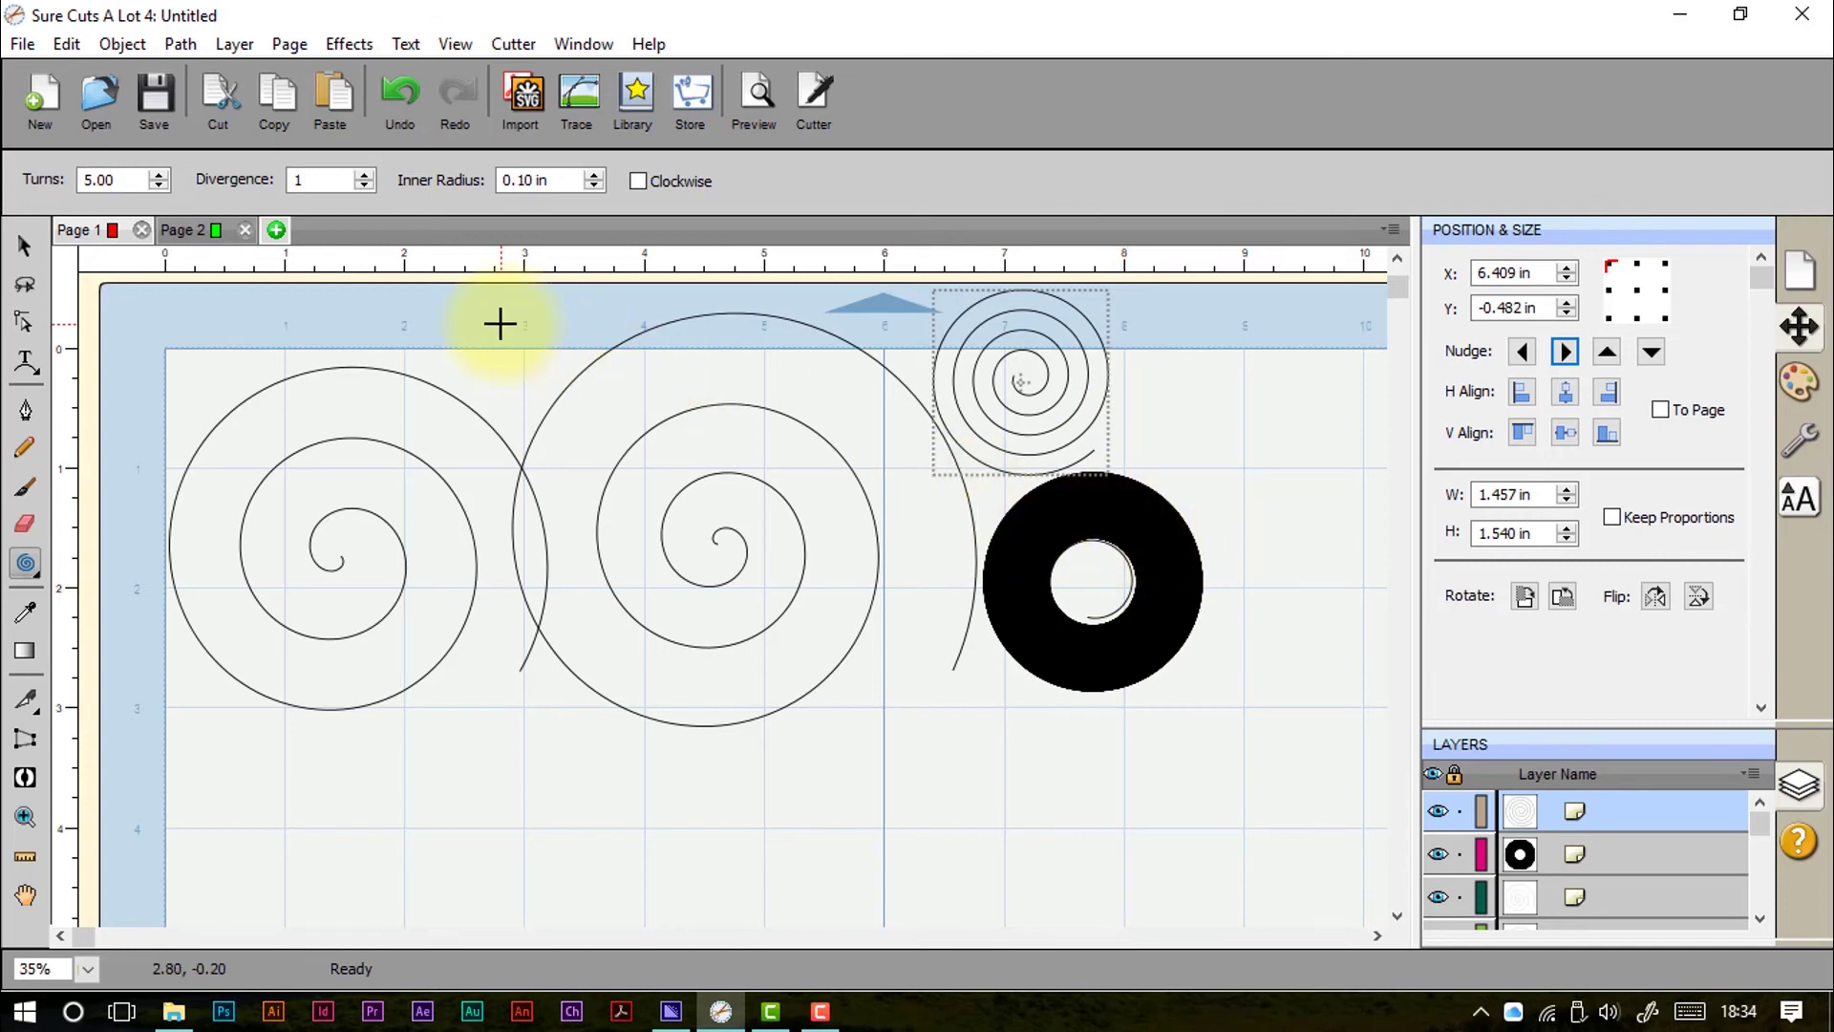
Step: Select all four spirals on the mat together and delete them
left_click(25, 244)
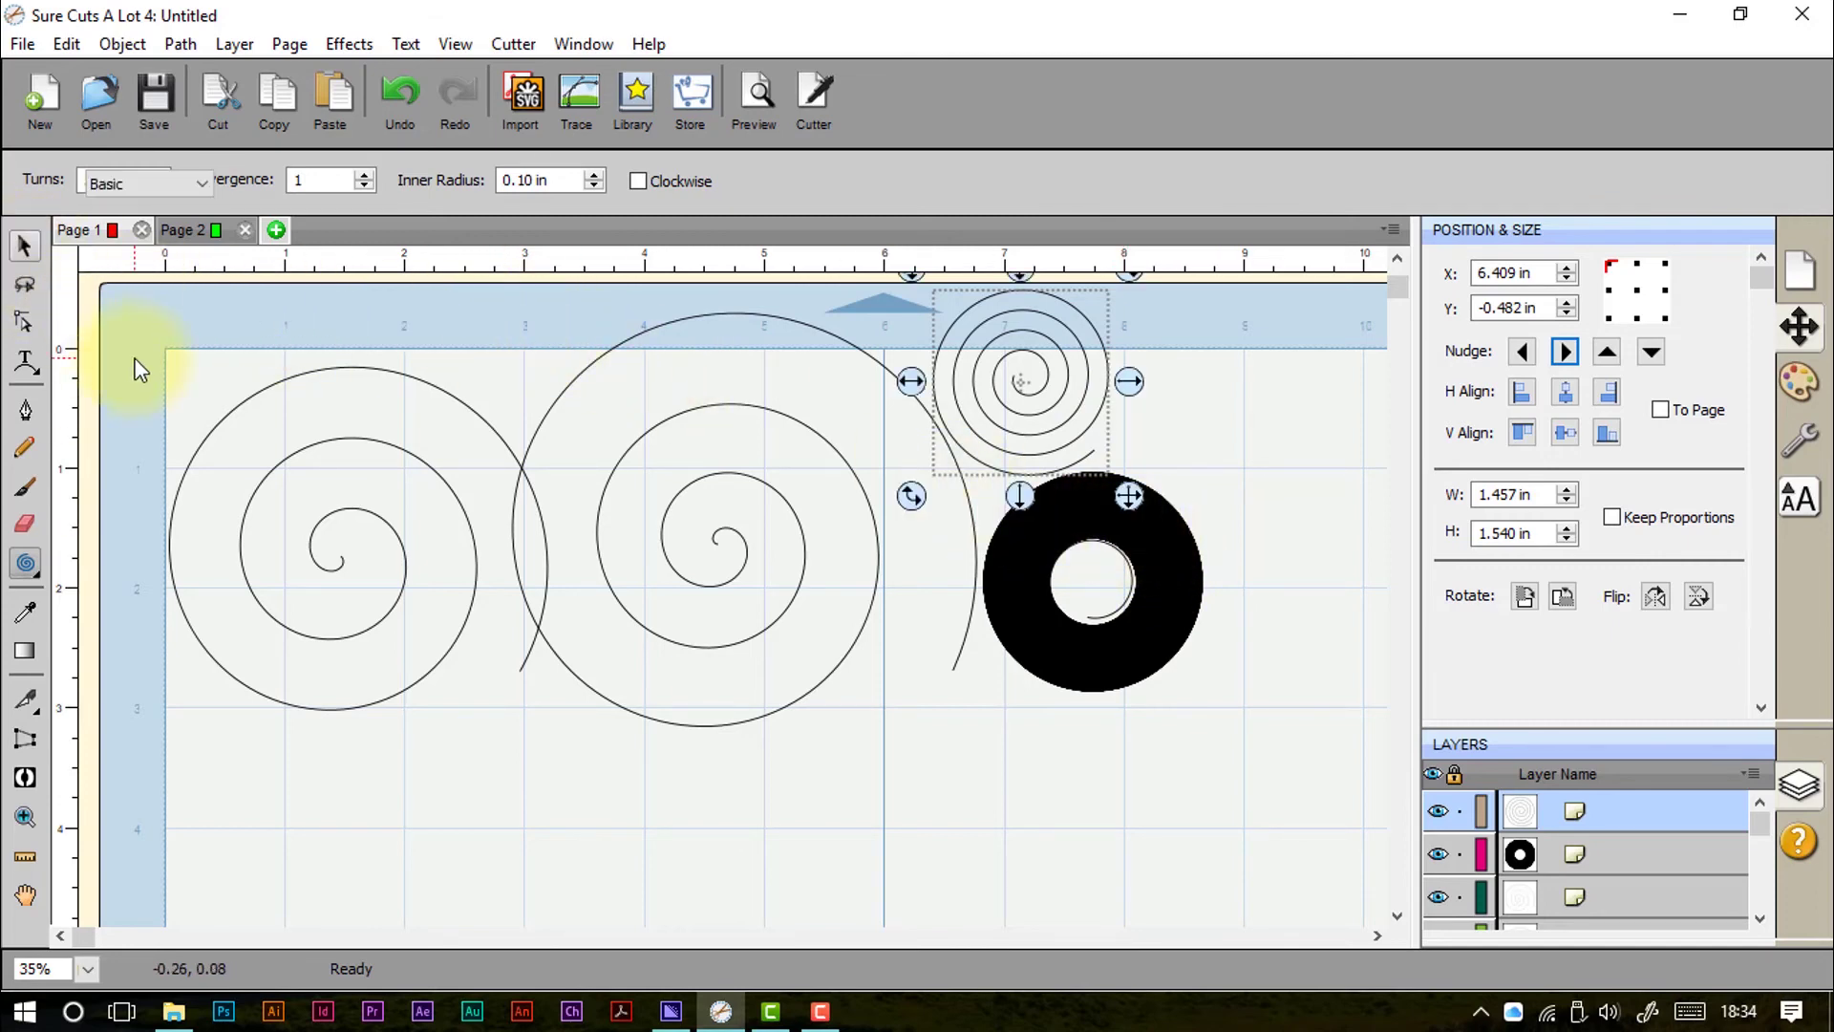
left_click_drag(134, 285, 1327, 817)
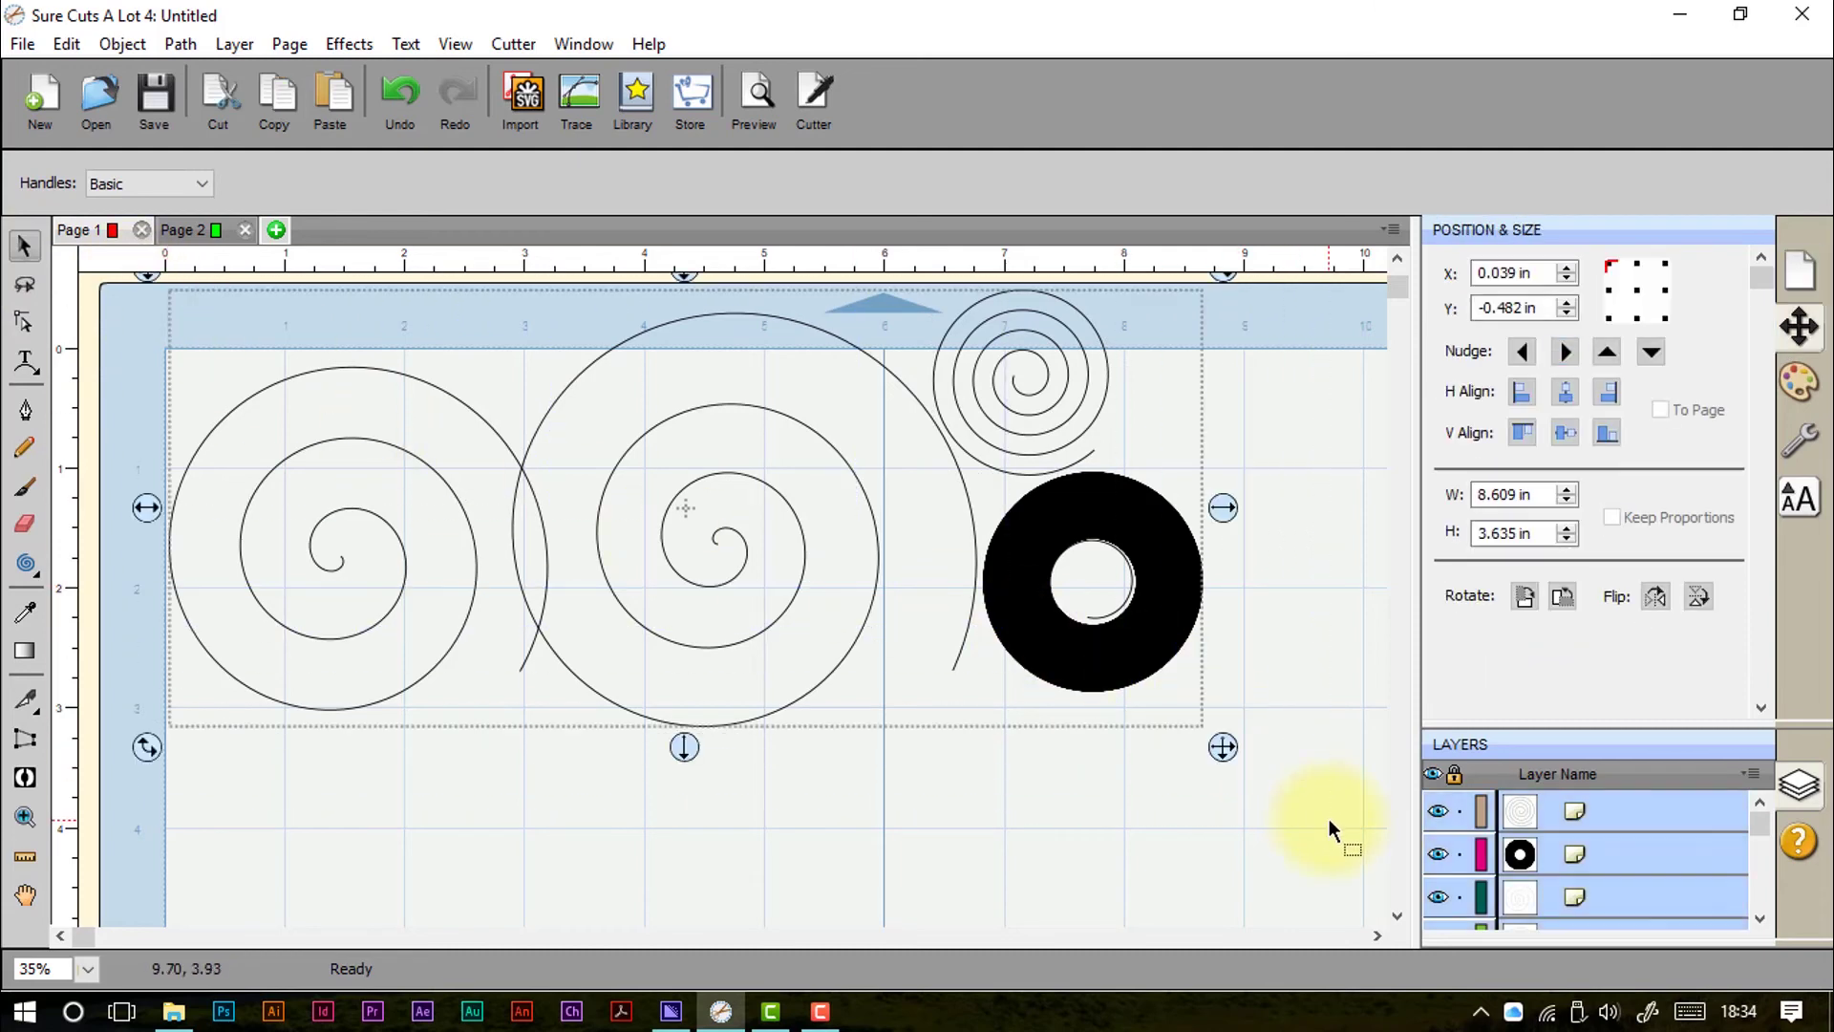
key("Delete")
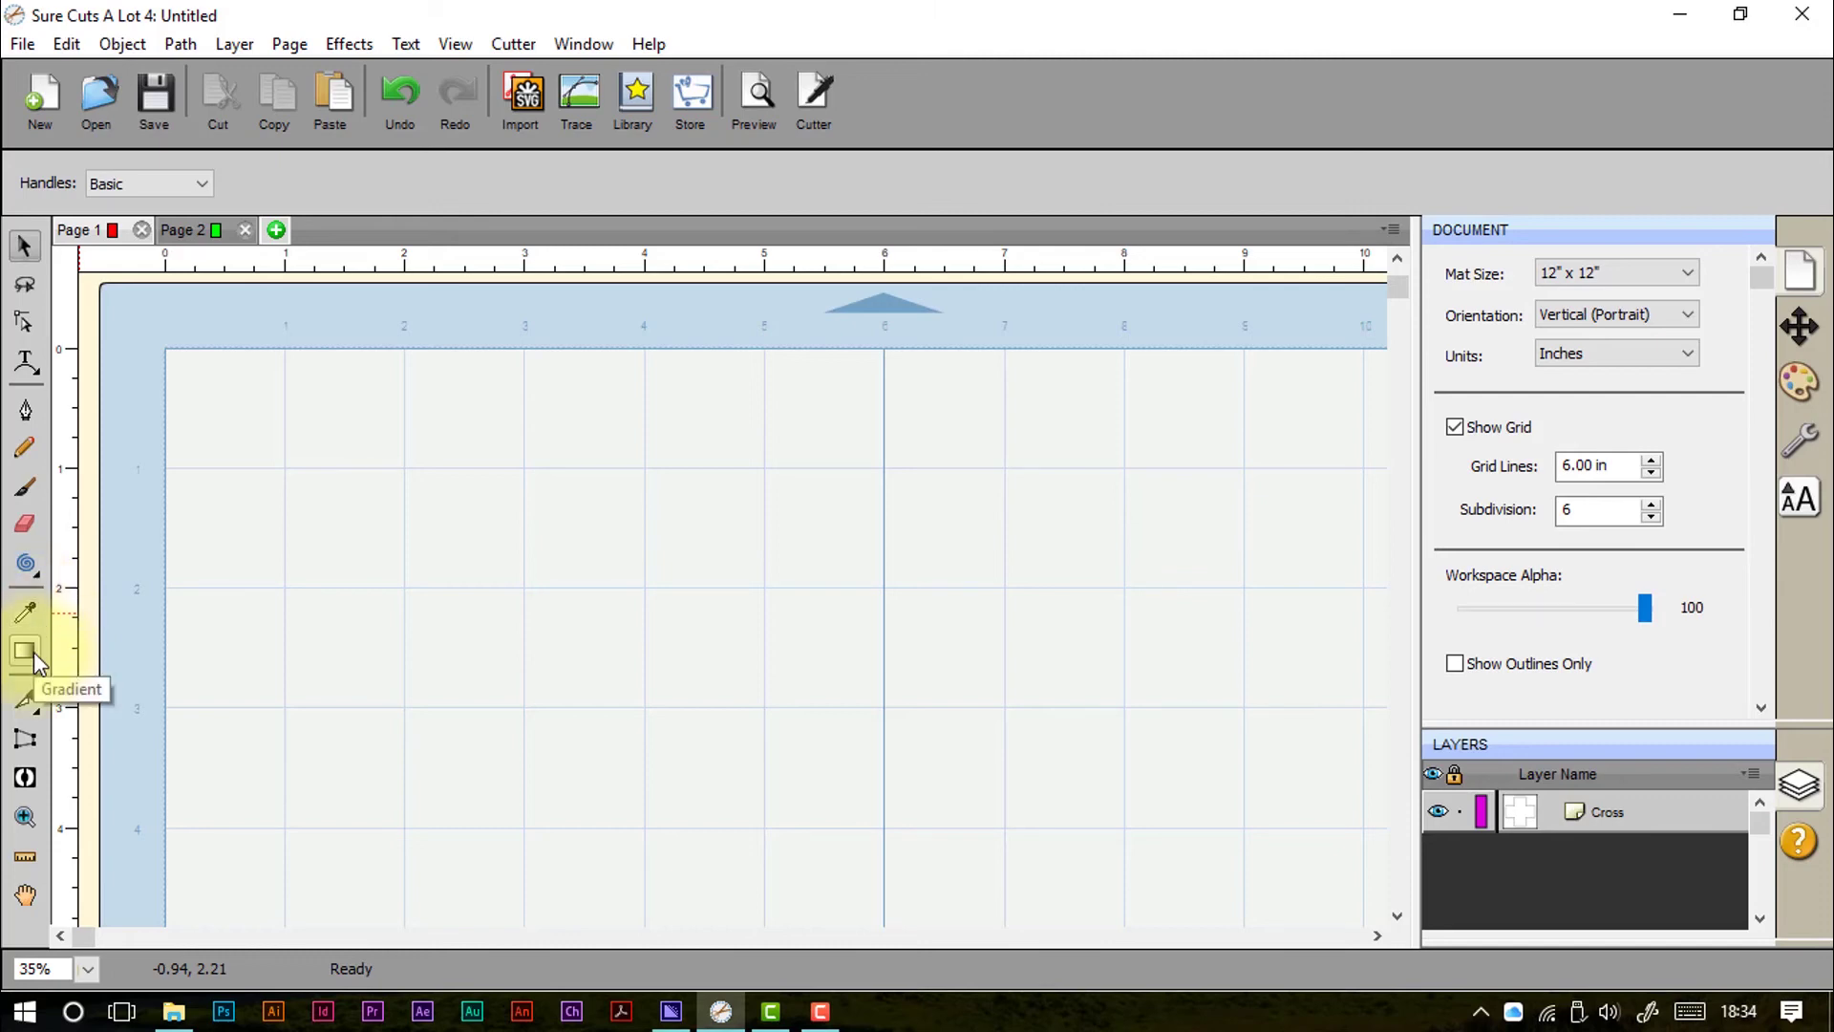
Step: Place the Circle shape from the library's Basic Shapes on the mat and close the library
left_click(631, 94)
left_click_drag(1453, 769, 443, 548)
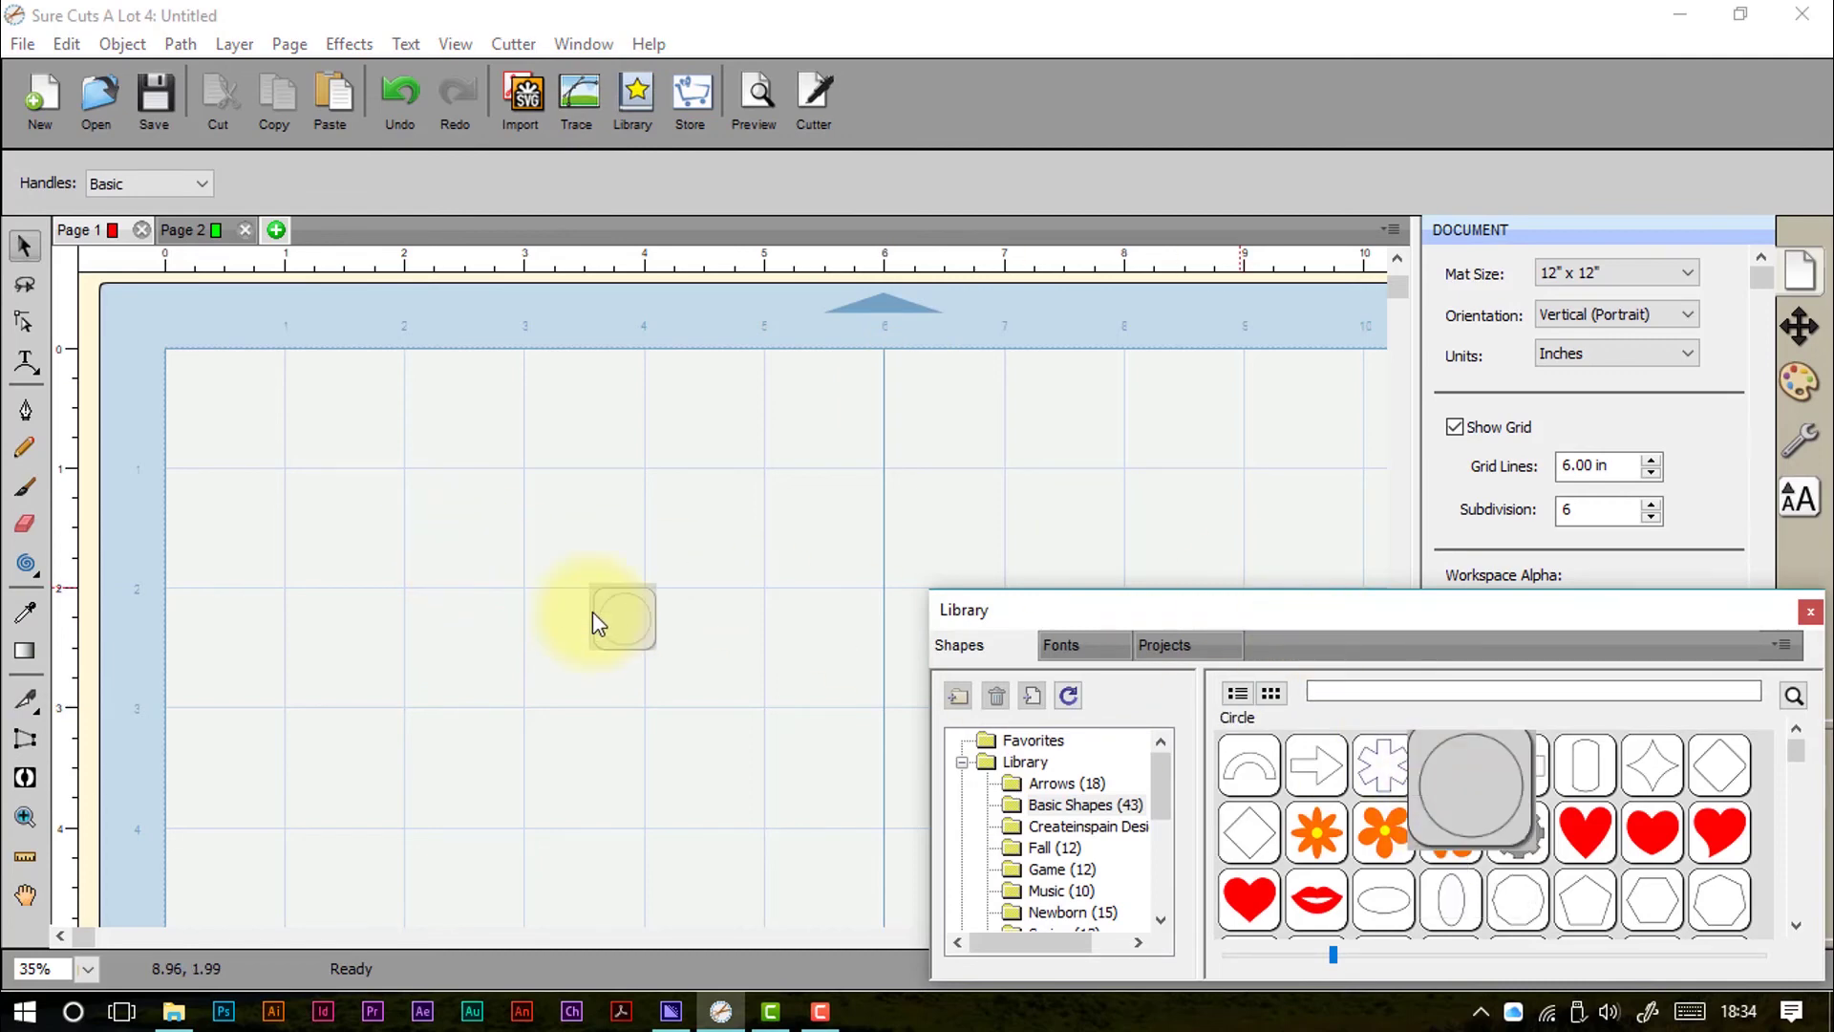
left_click_drag(592, 623, 625, 673)
left_click(1810, 612)
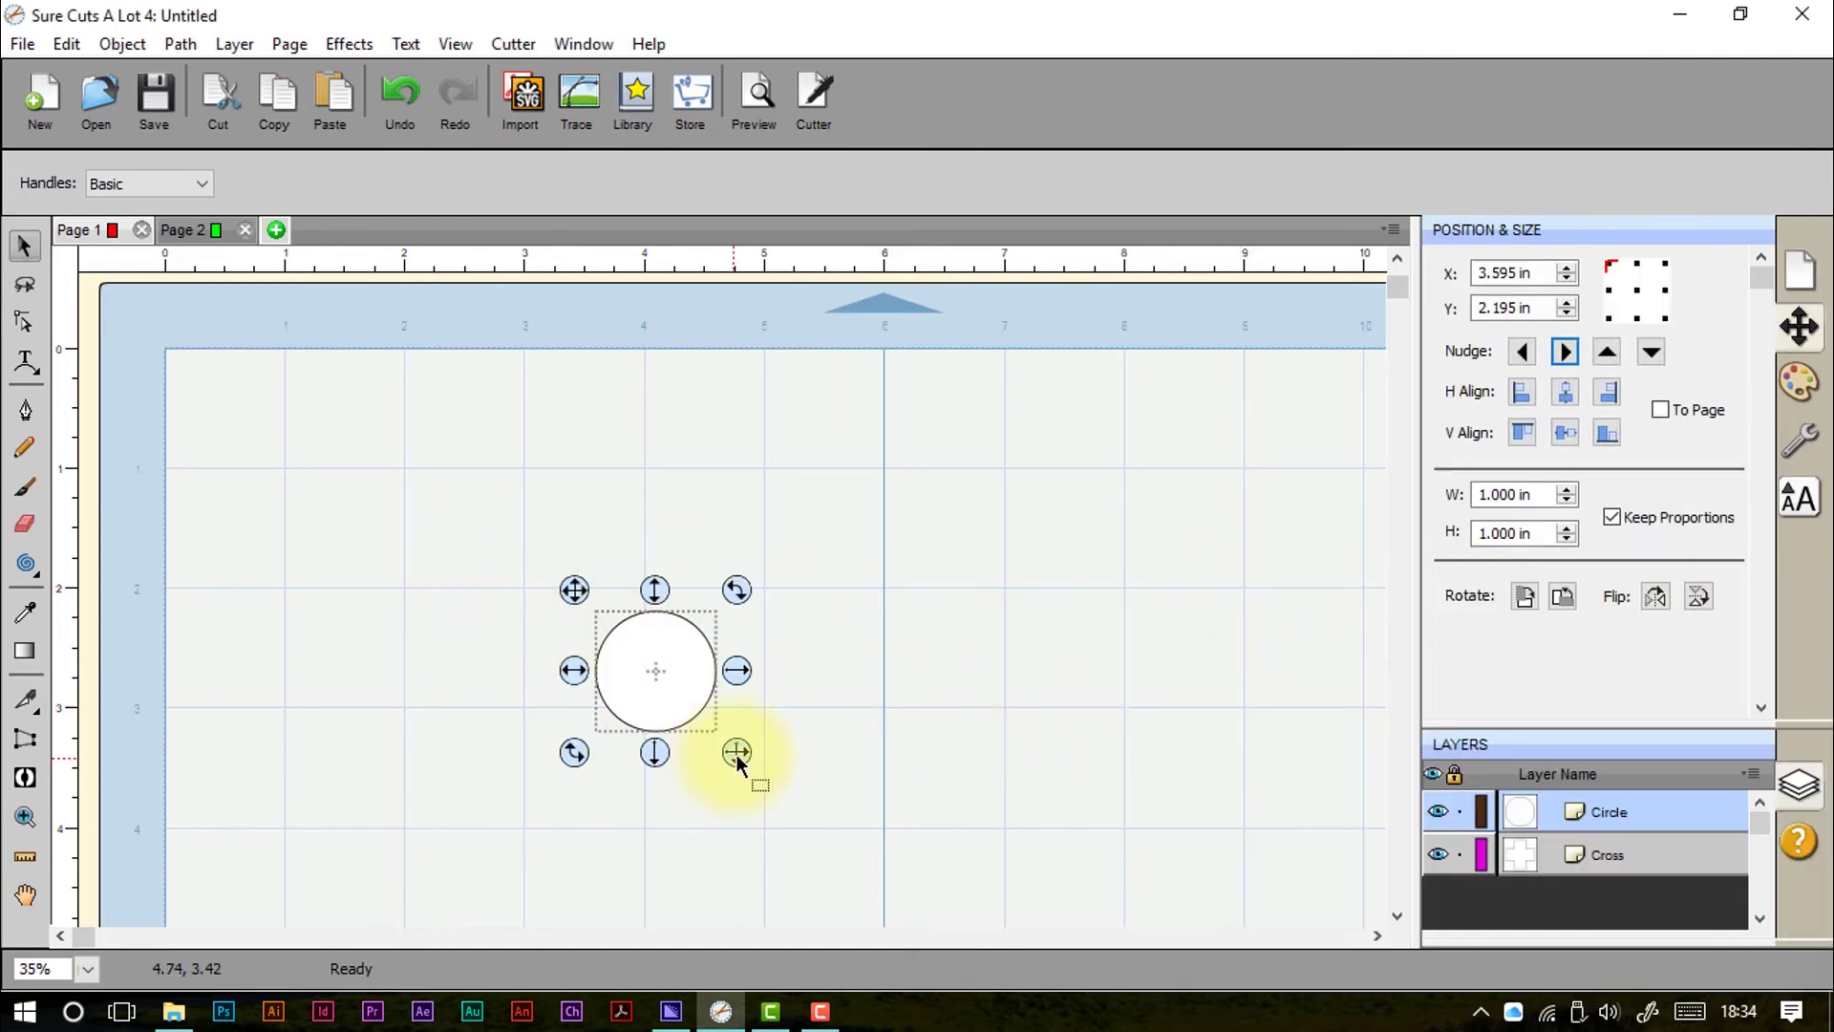
Step: Enlarge the circle into an oval about 2.5 in wide and 2.7 in high on the upper part of the mat
left_click_drag(735, 753, 683, 614)
left_click(672, 684)
left_click(801, 797)
key("ctrl+z")
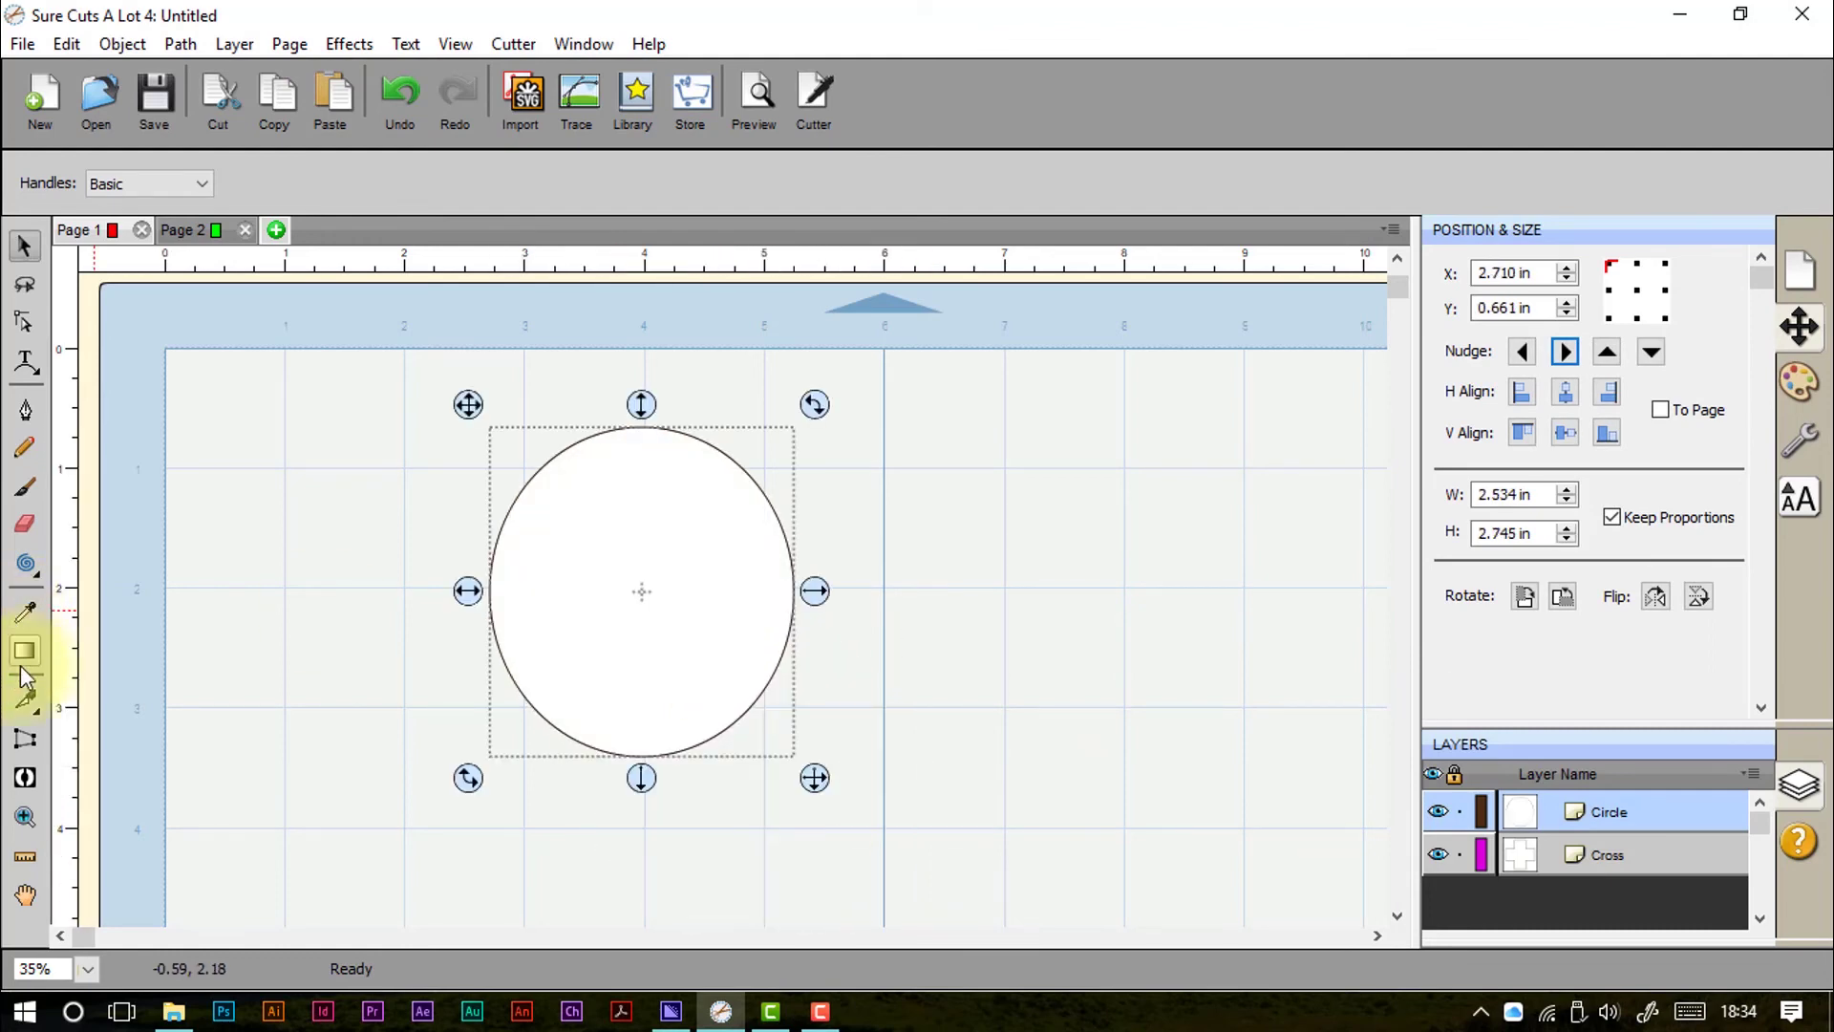
Step: Cut the oval diagonally in two from upper left to lower right with the knife and move the two pieces apart
left_click(27, 703)
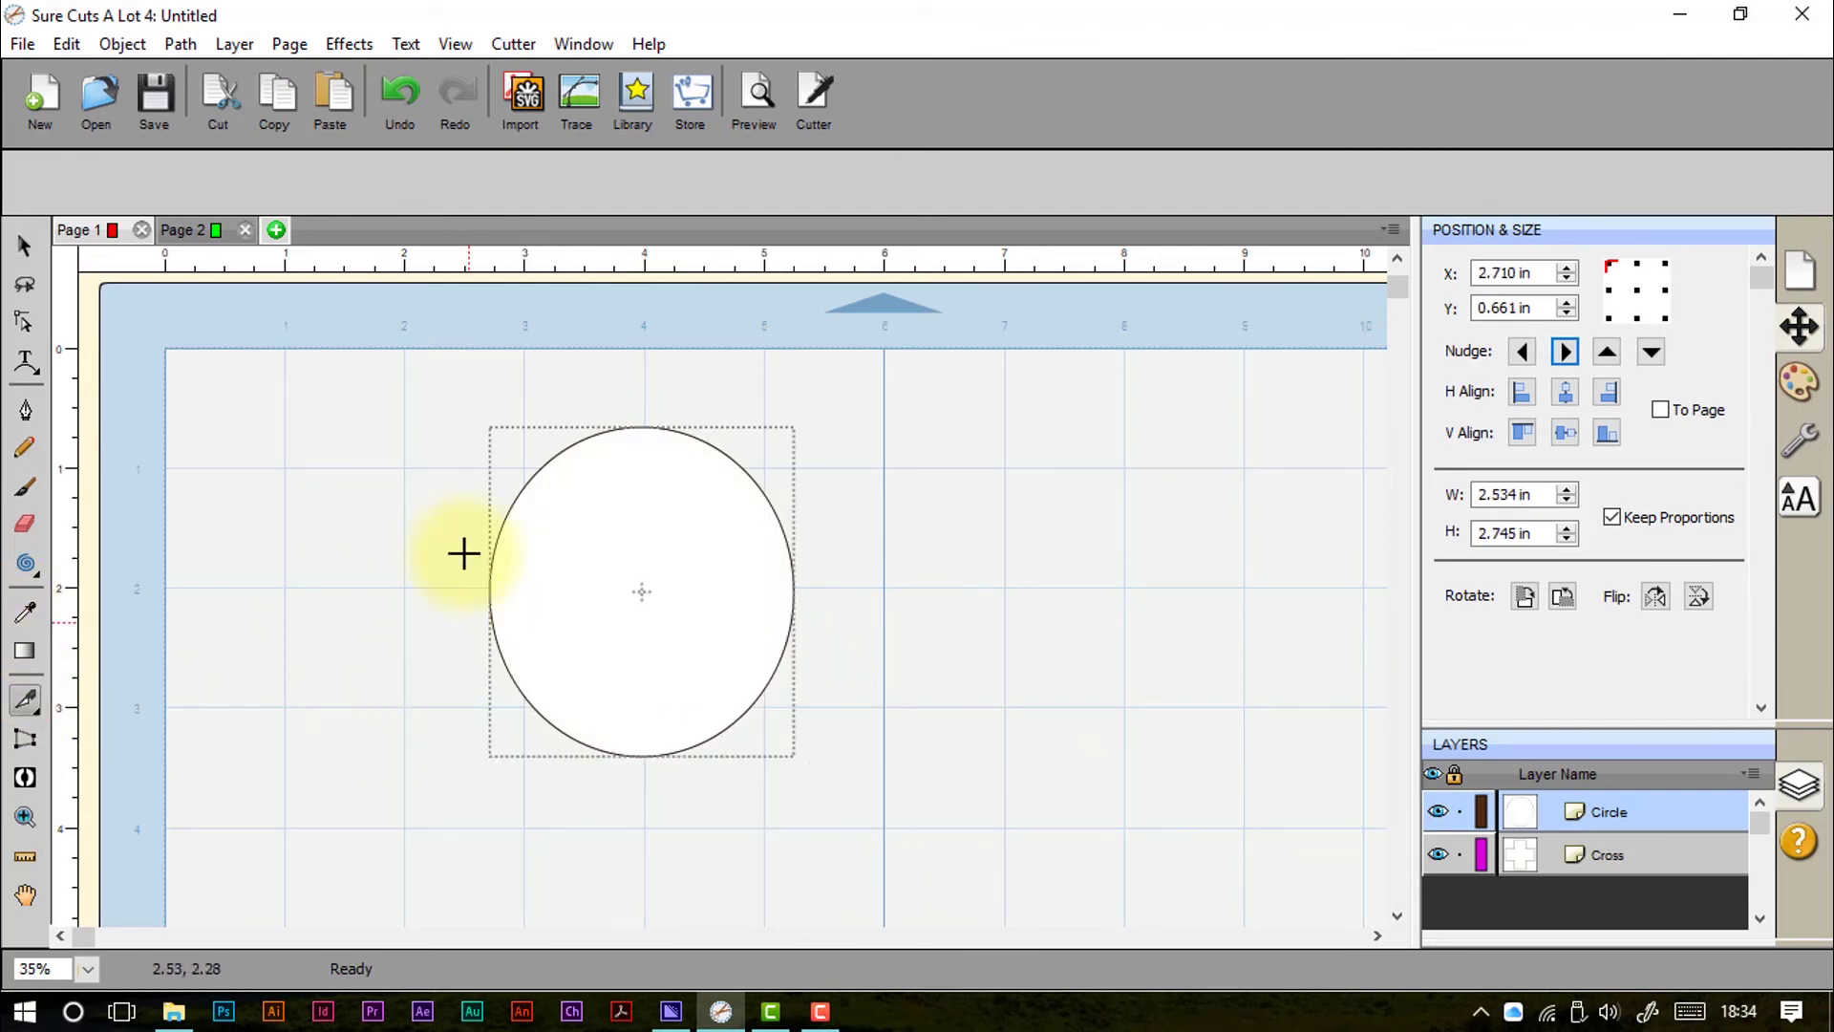
mouse_move(462, 362)
left_mouse_down()
mouse_move(836, 850)
mouse_move(875, 715)
mouse_move(816, 784)
left_mouse_up()
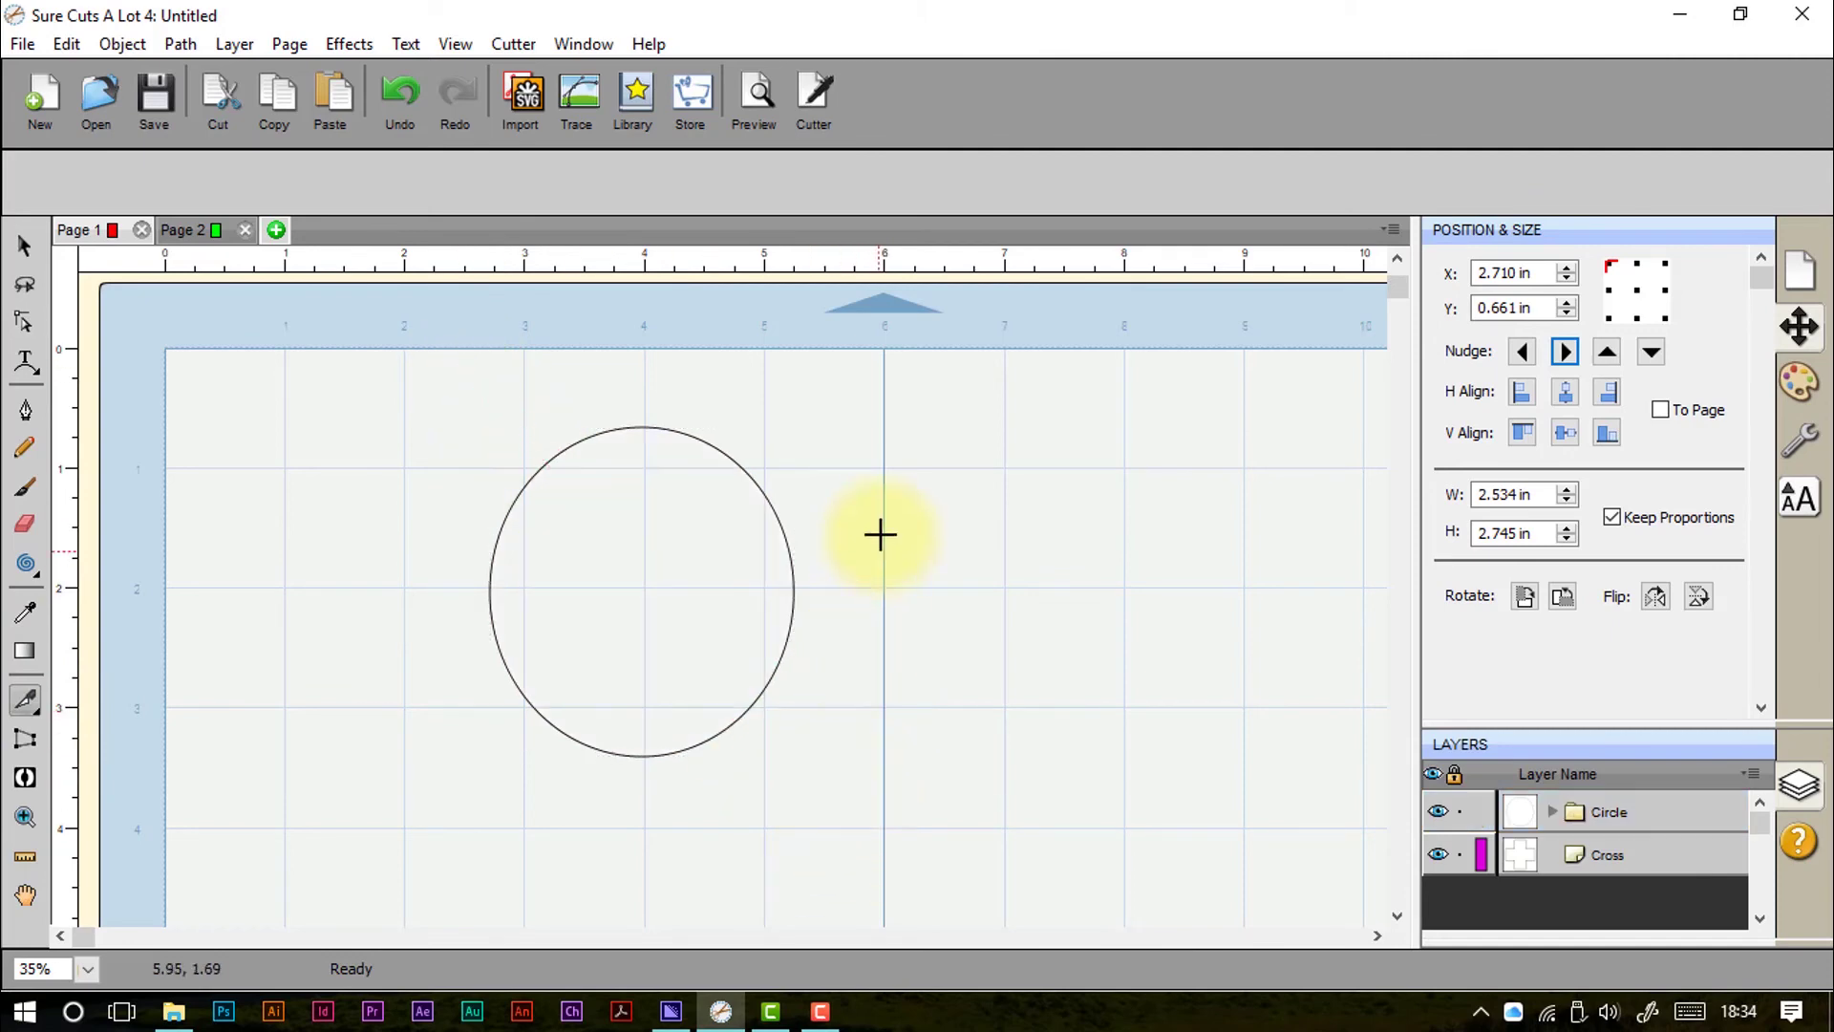
left_click(34, 246)
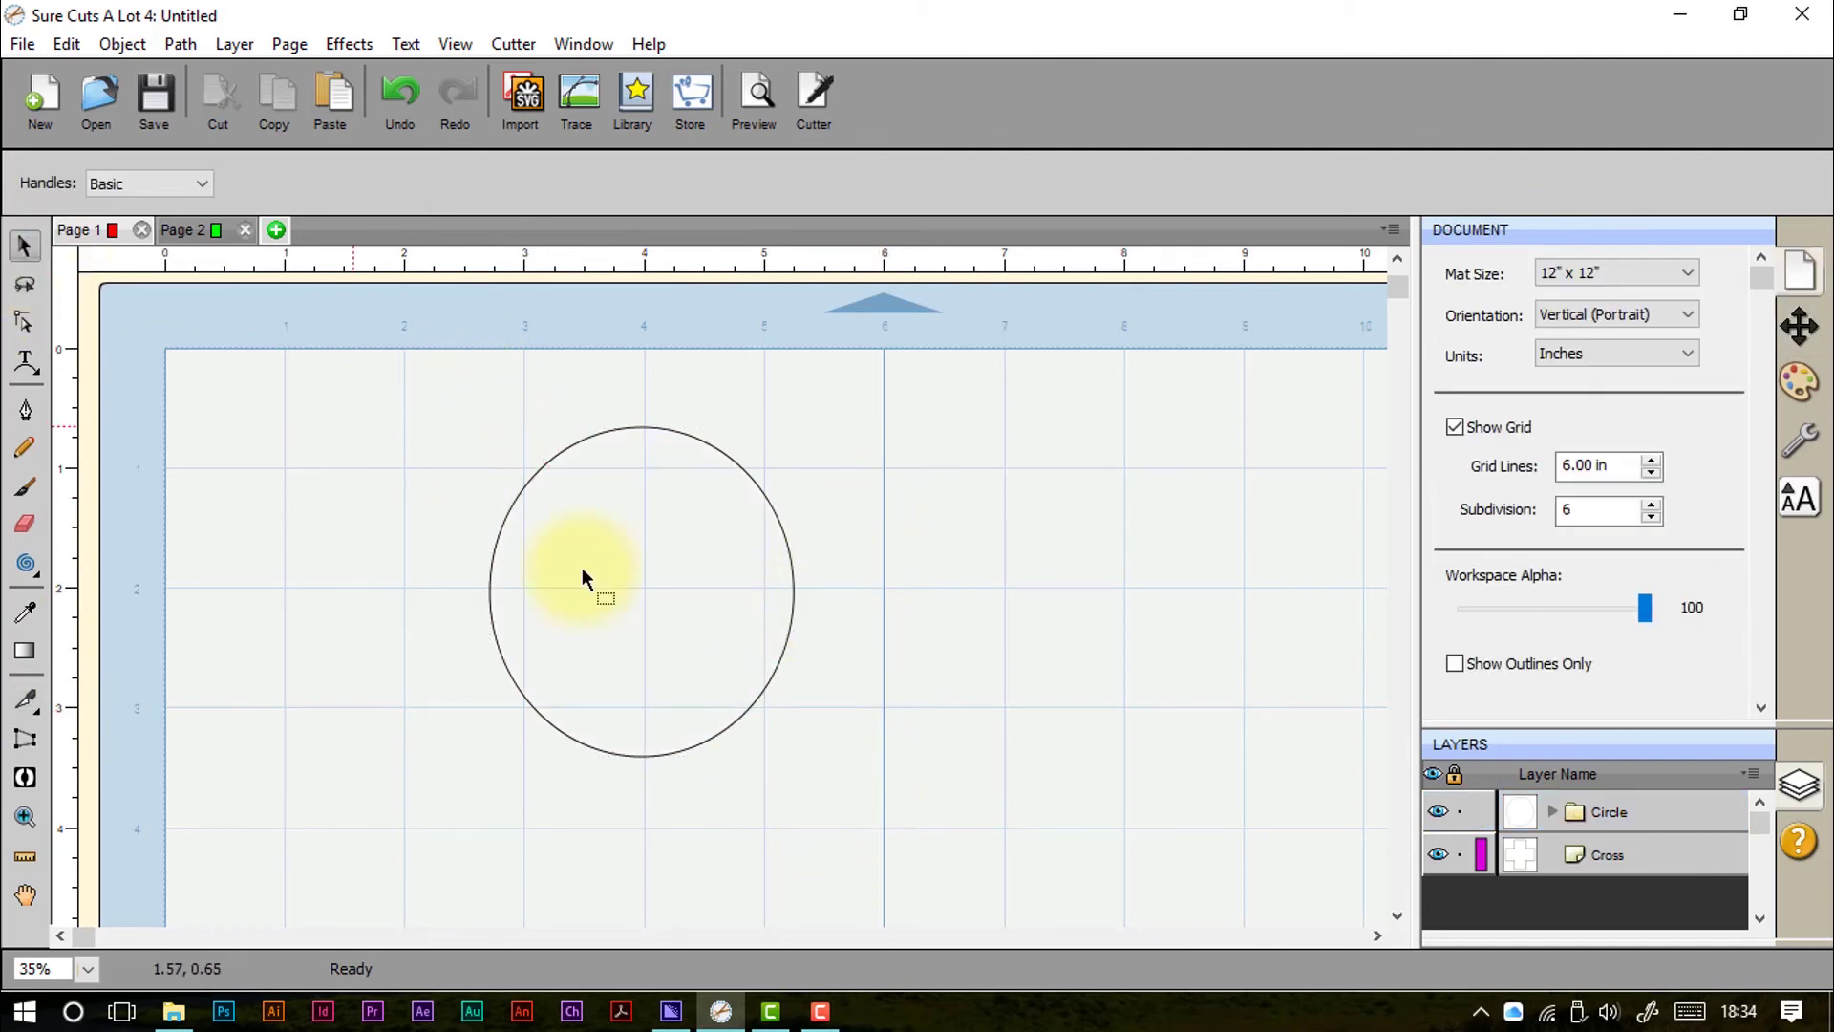
left_click(761, 700)
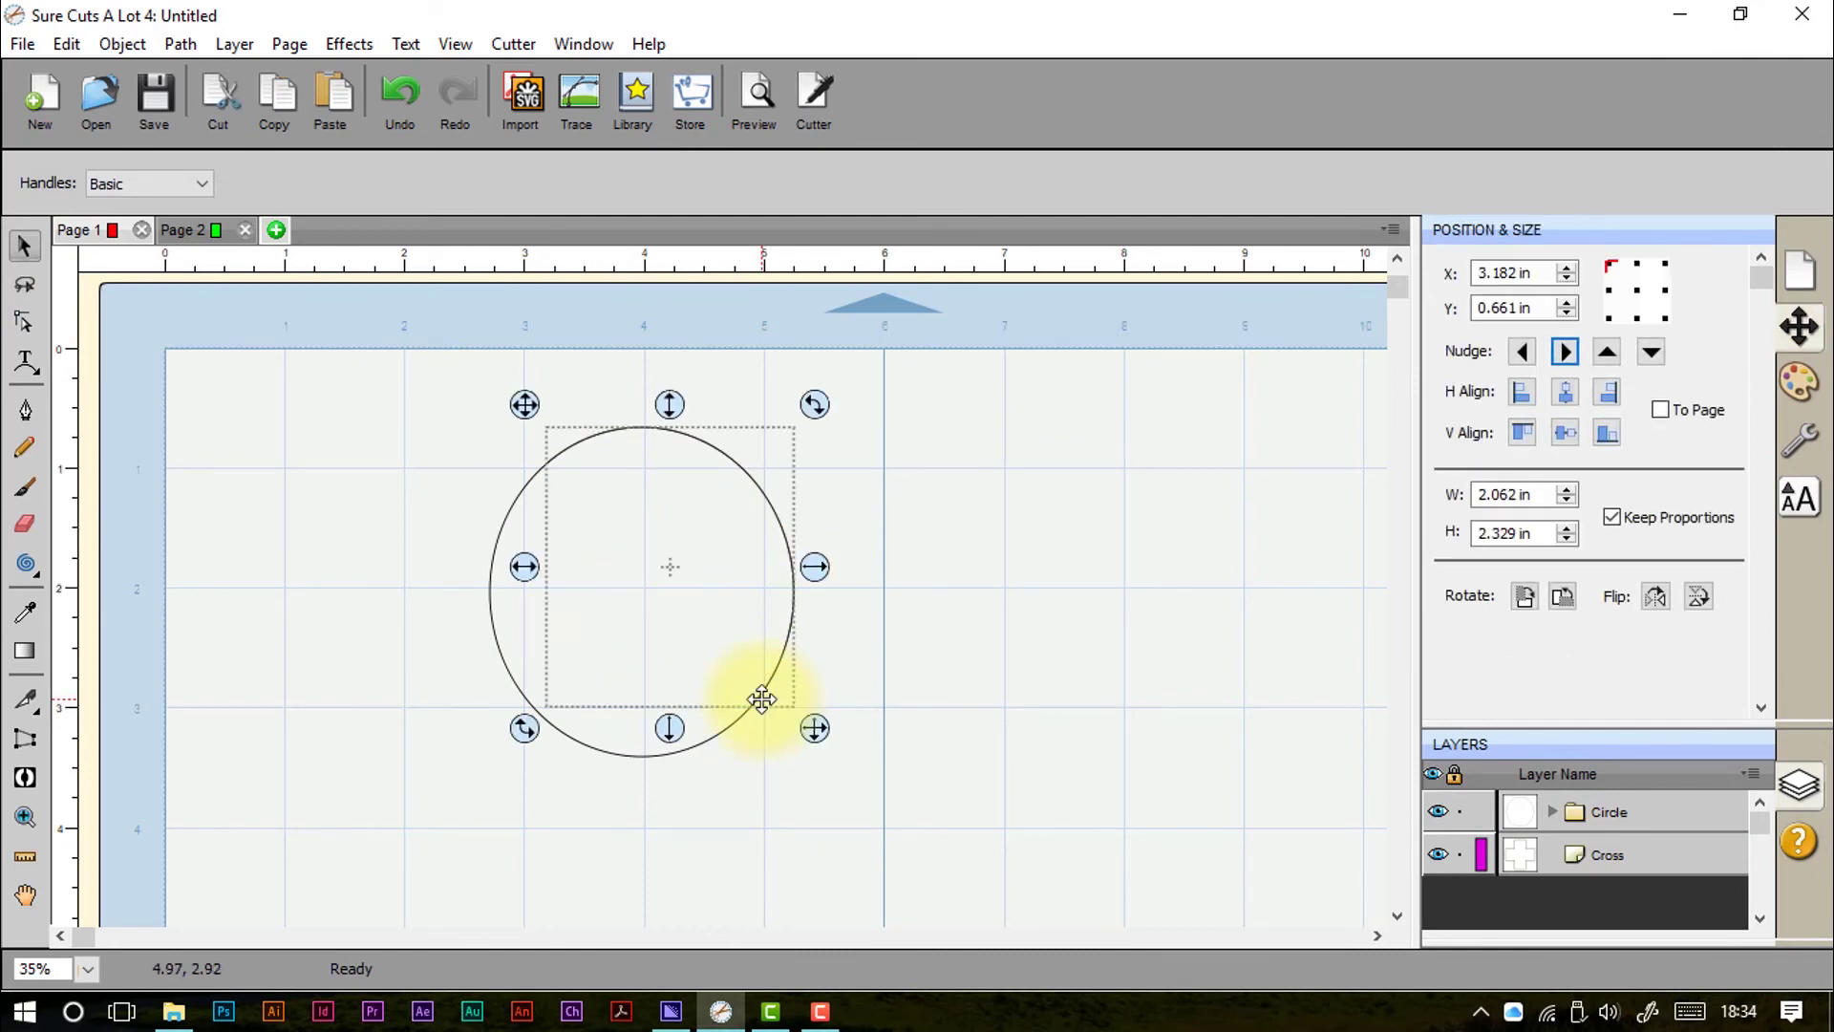
left_click_drag(761, 700, 878, 618)
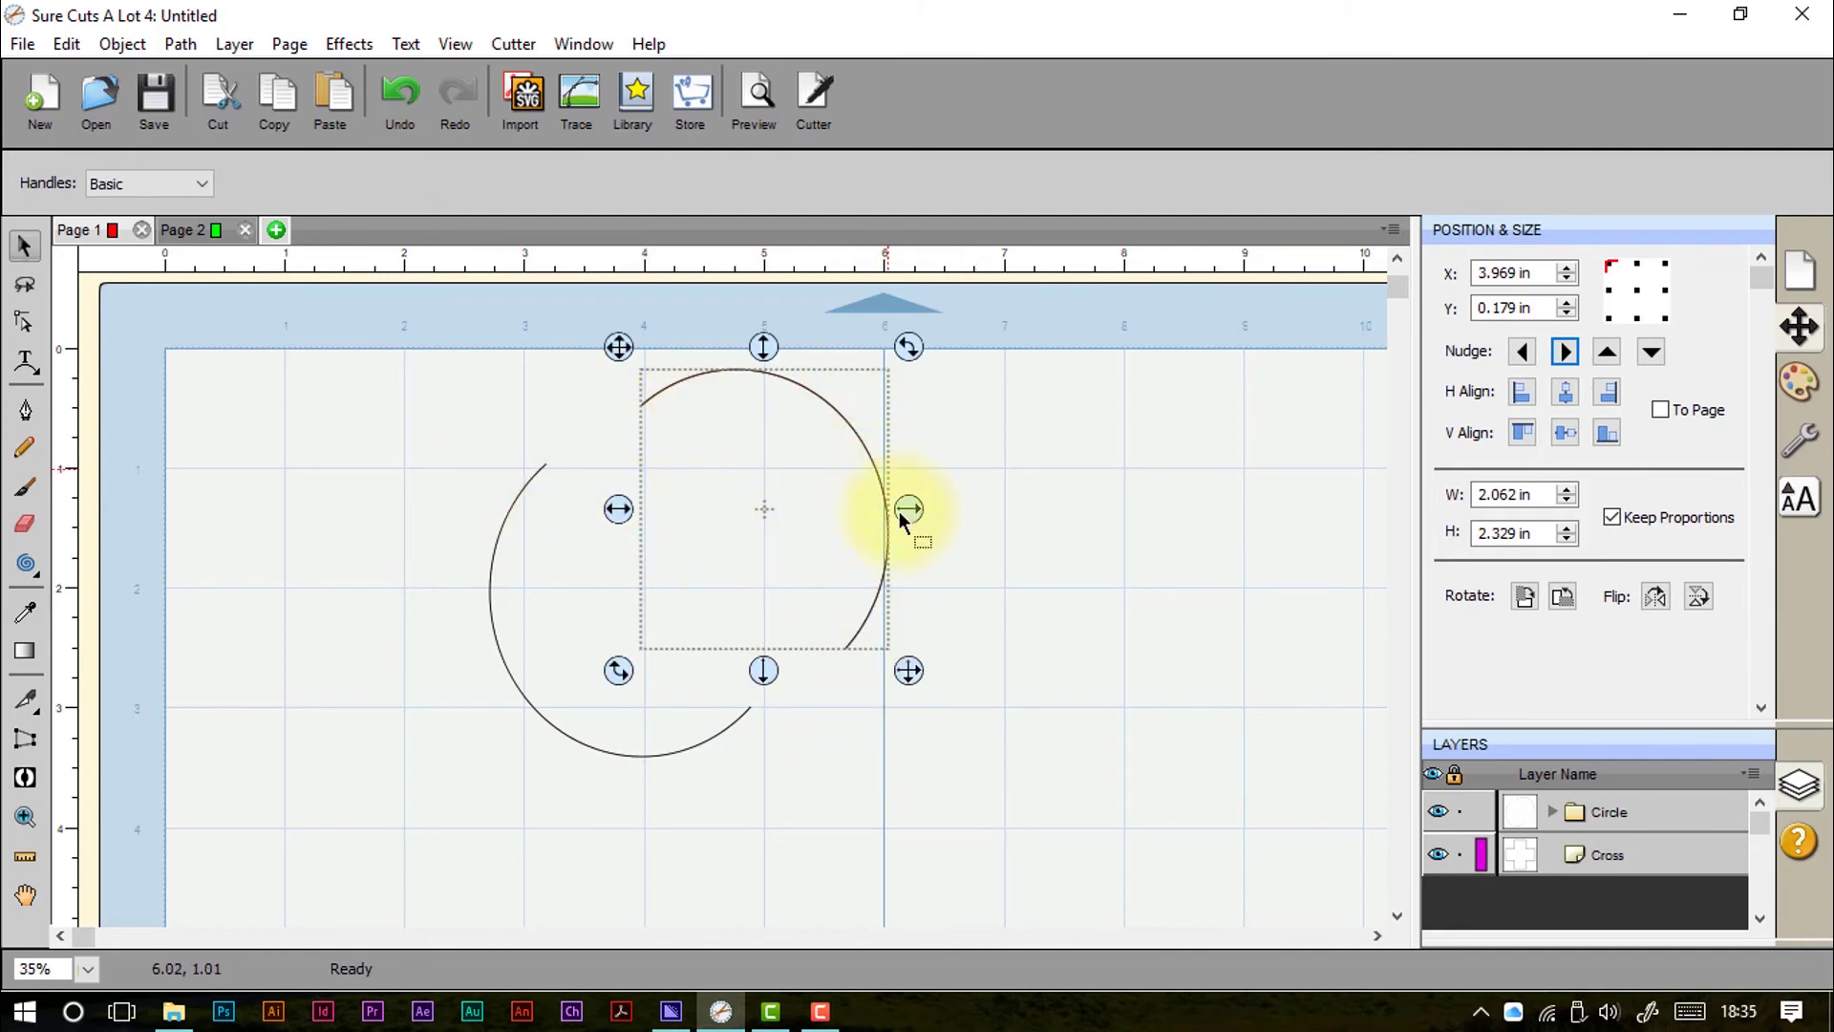
left_click(491, 546)
left_click_drag(491, 547, 426, 499)
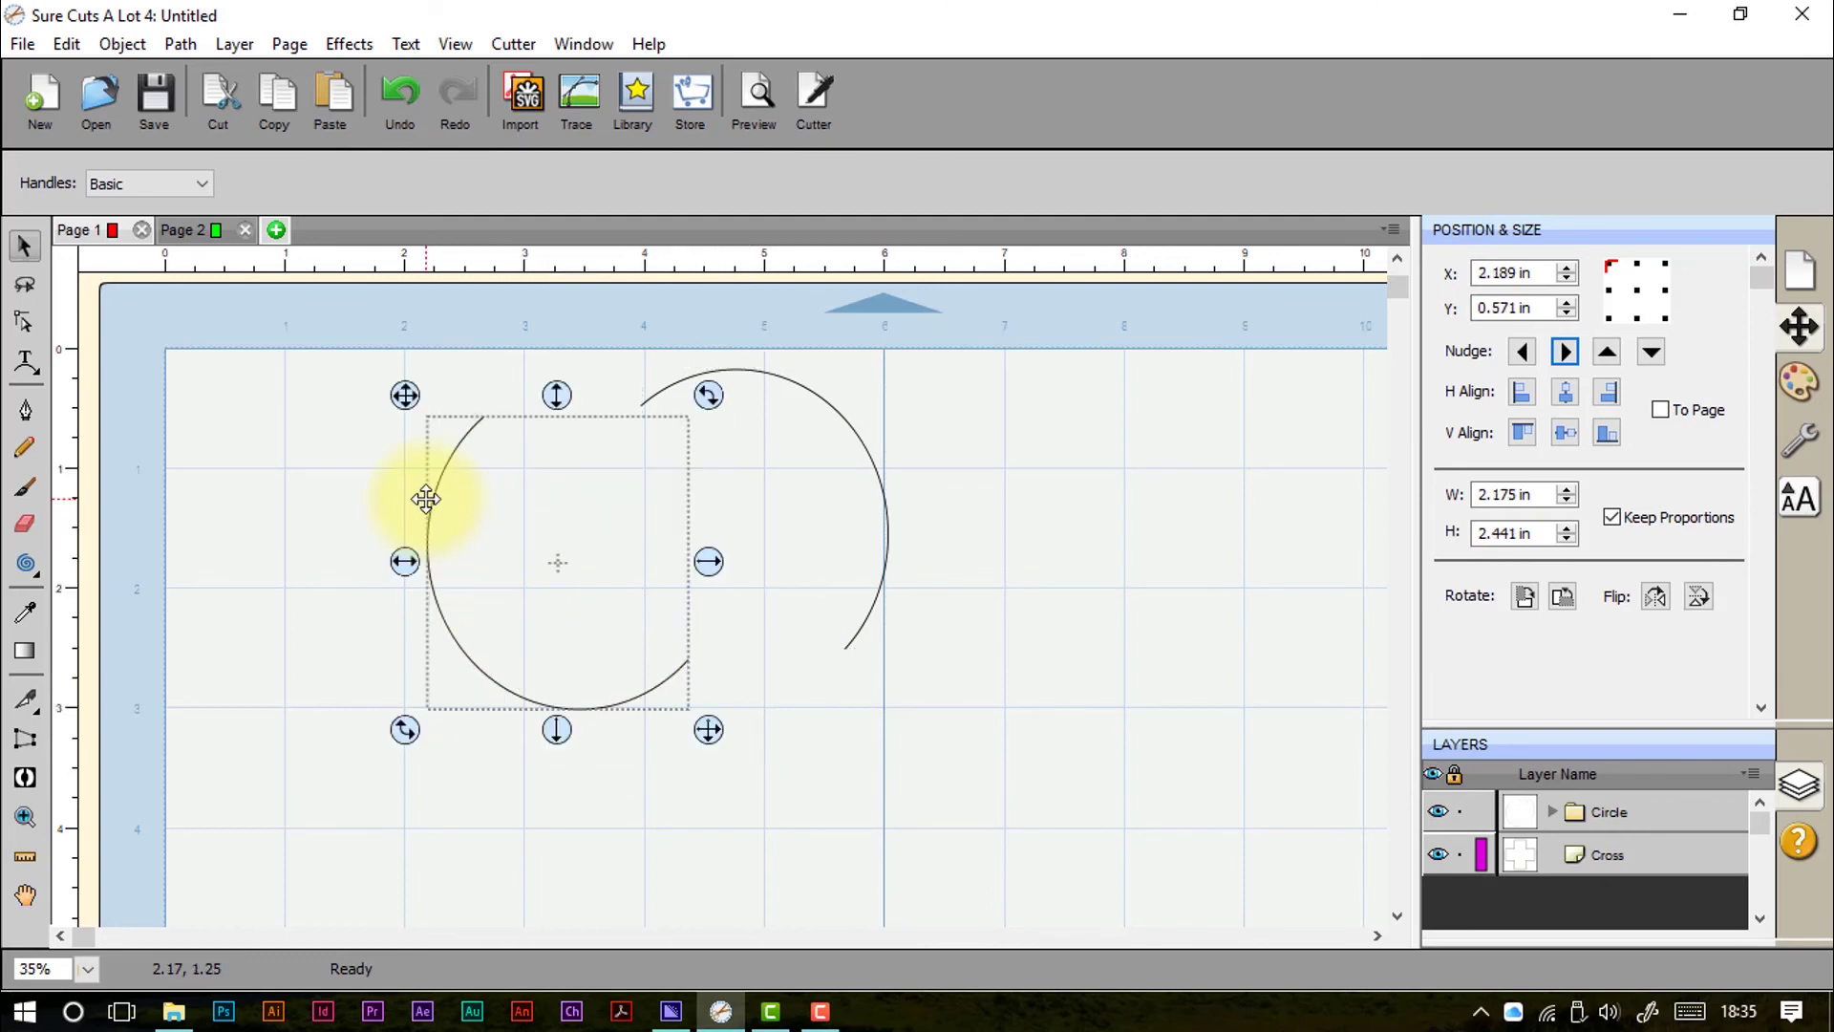
left_click(195, 180)
left_click(194, 181)
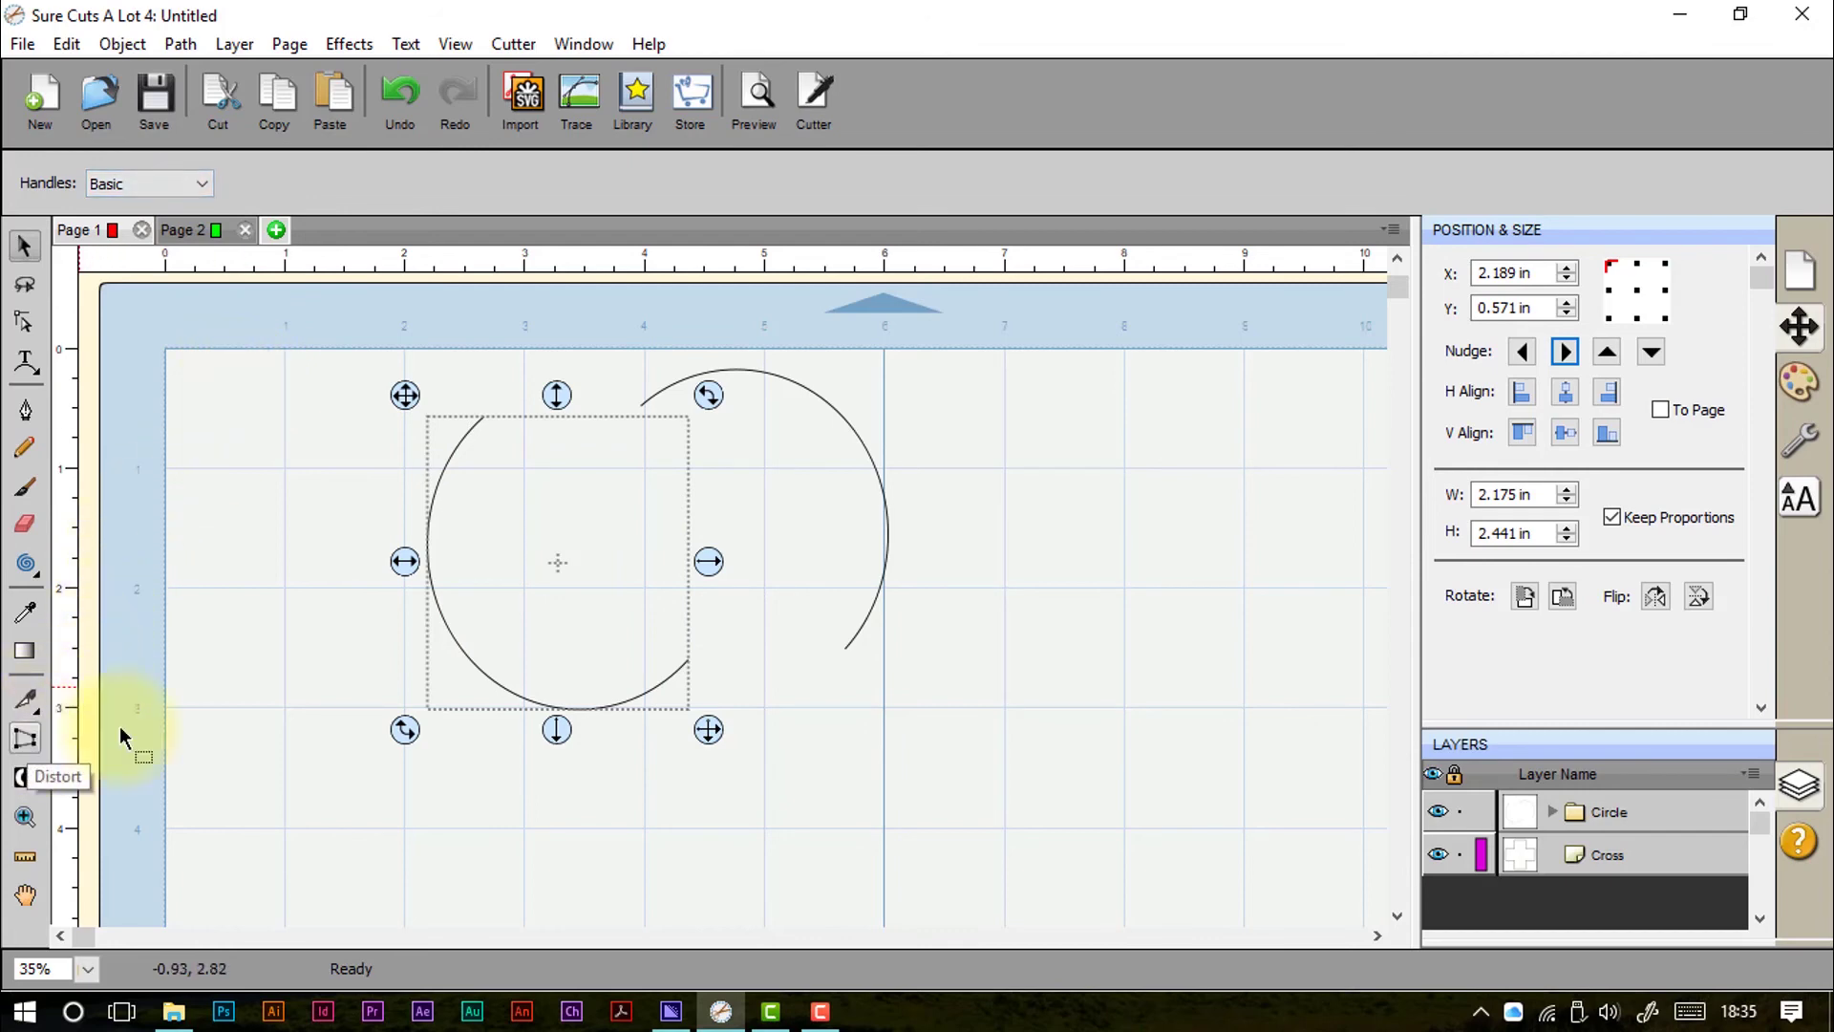
Step: Undo both piece moves and the diagonal cut through the oval
left_click(392, 88)
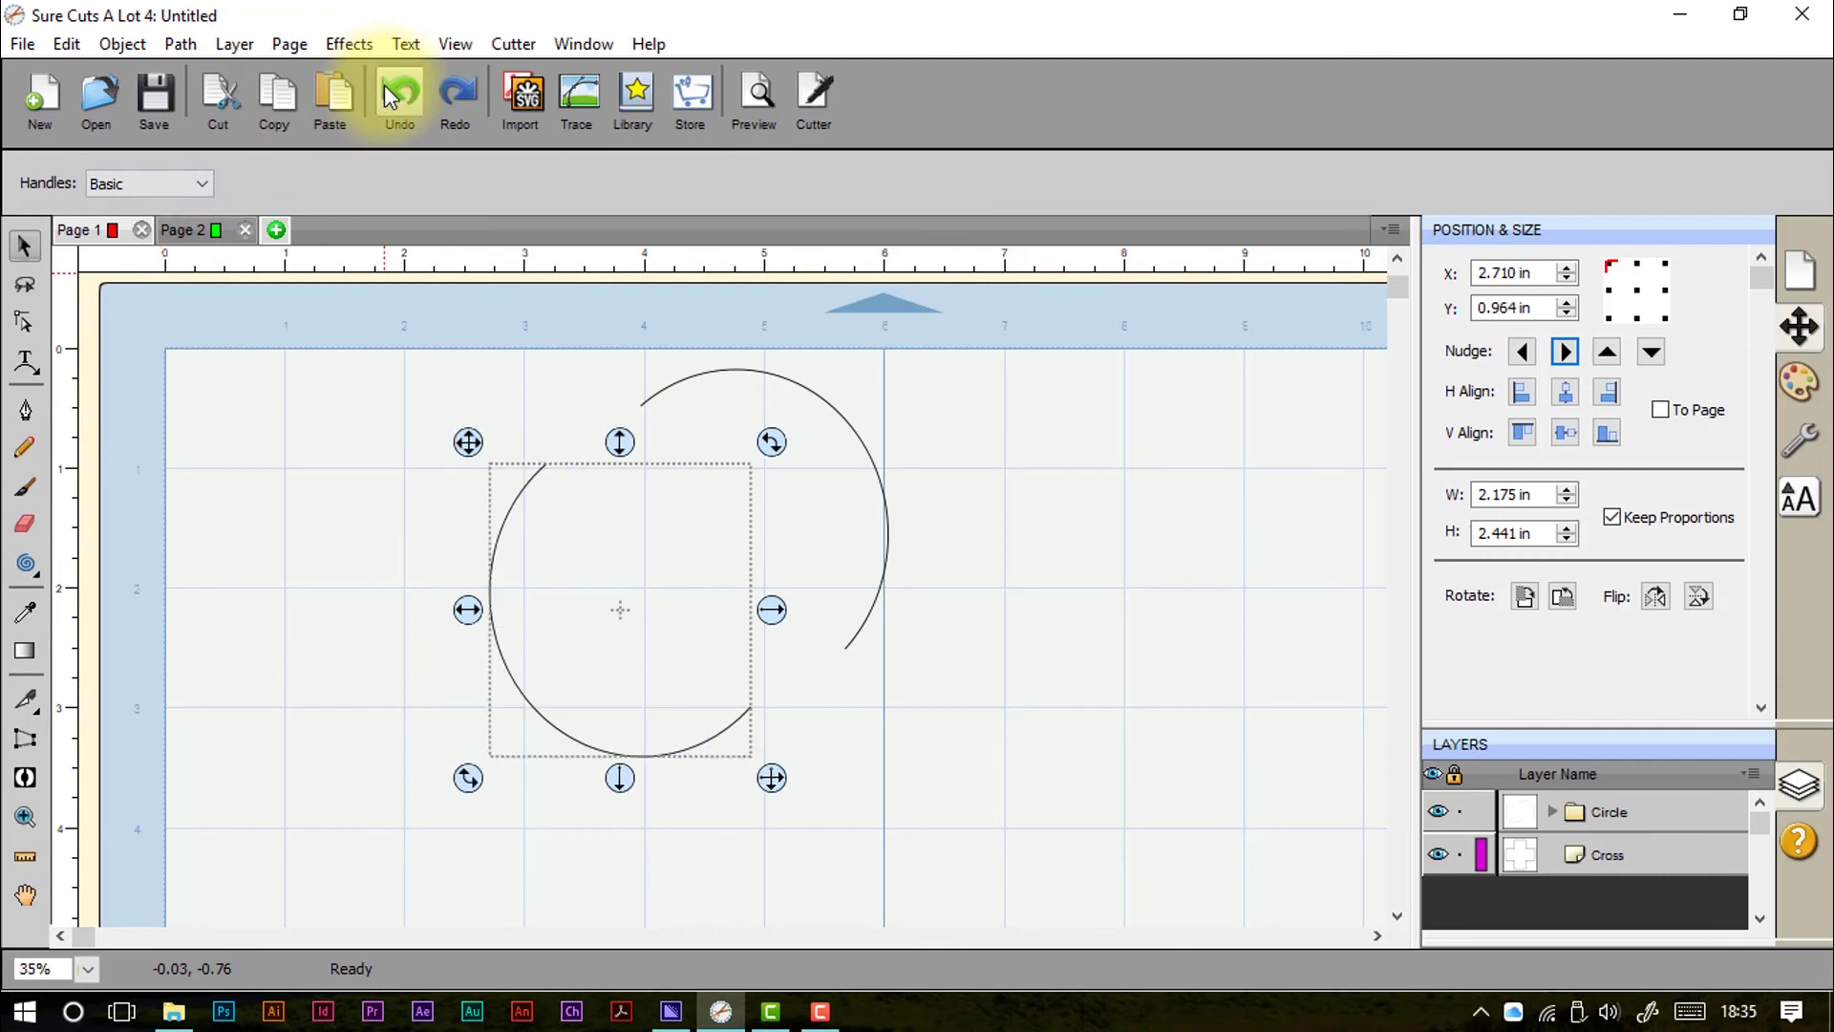
left_click(391, 88)
left_click(392, 88)
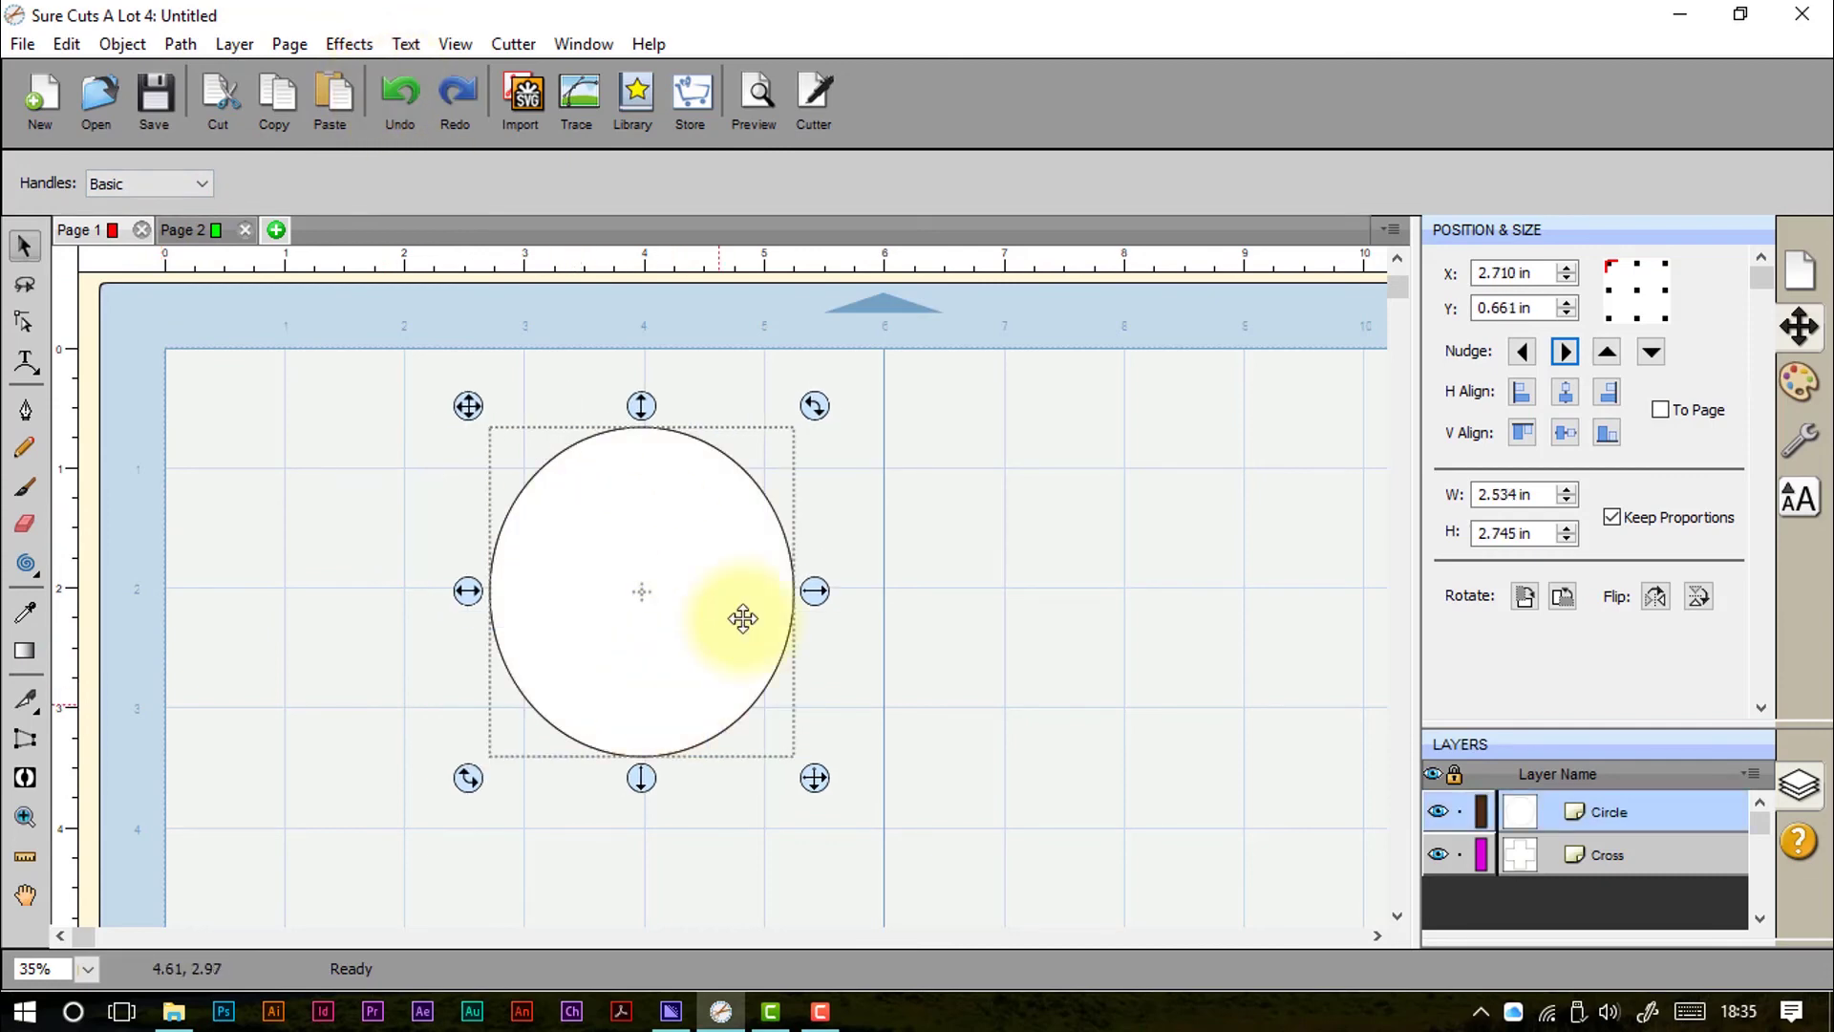
Step: Distort the oval by pulling its two left corners outward and its upper-right corner inward
left_click(32, 738)
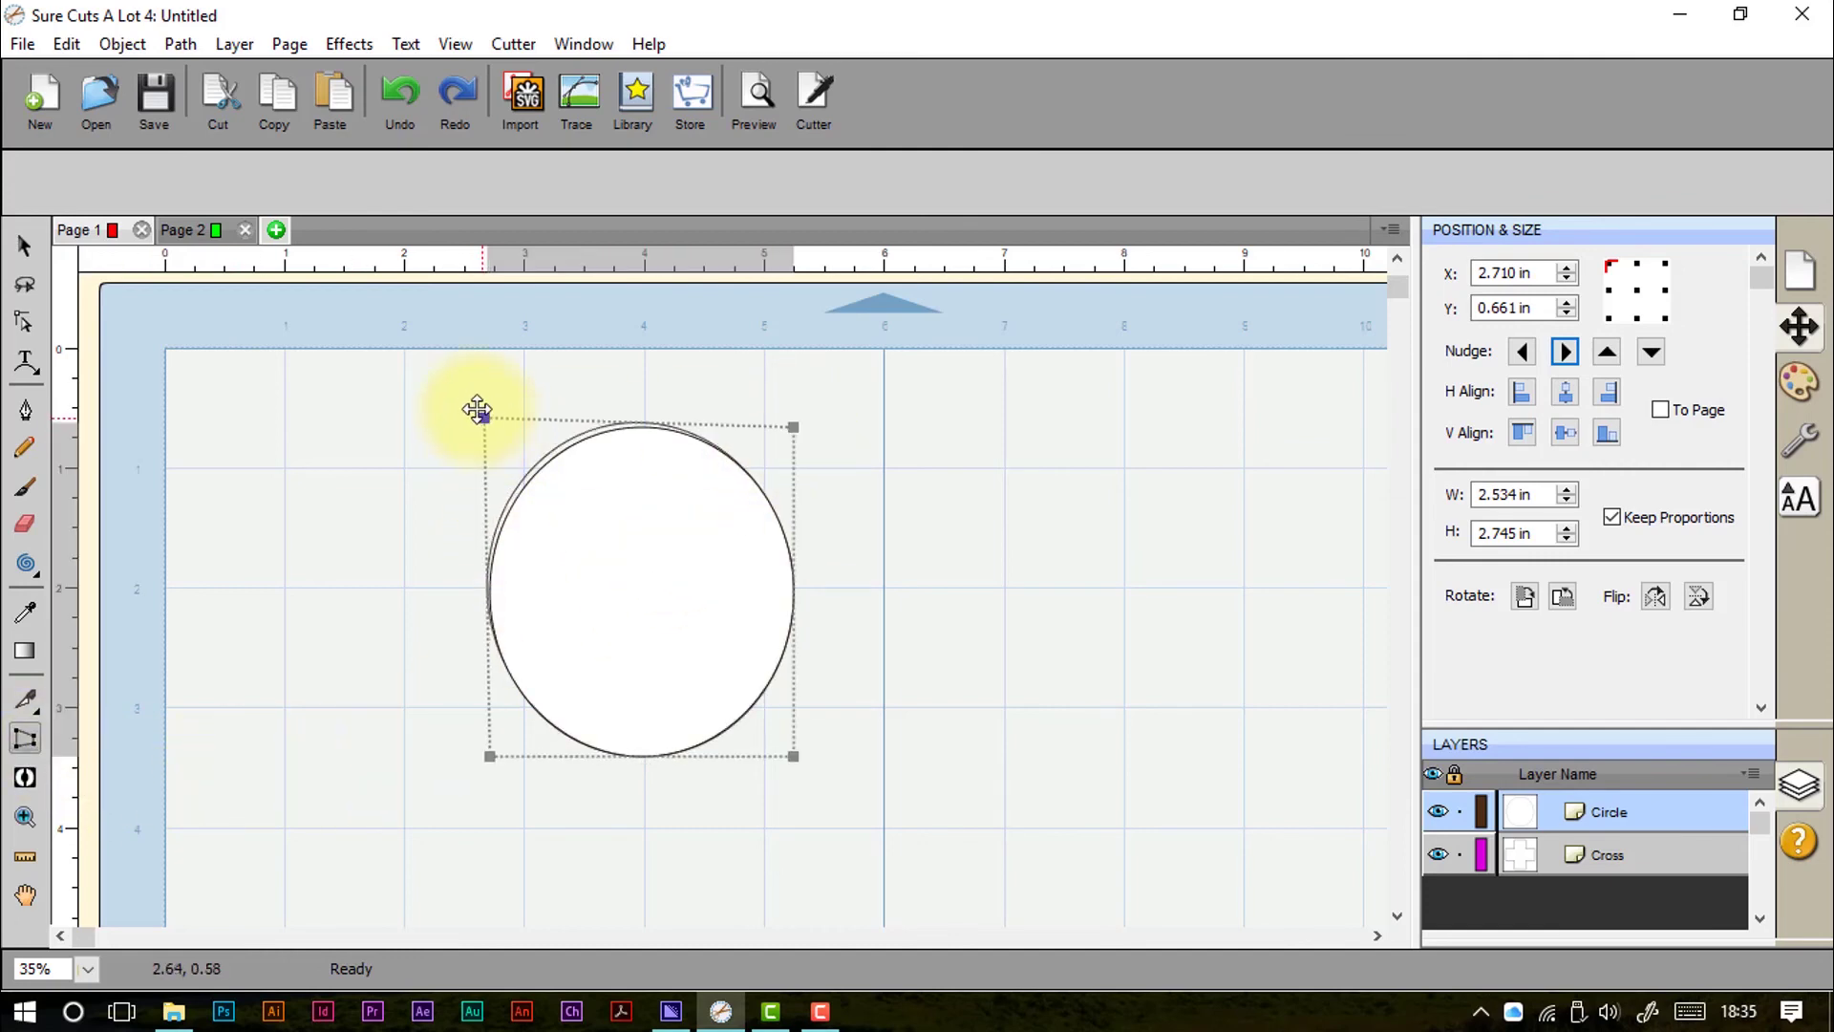
left_click_drag(488, 426, 382, 328)
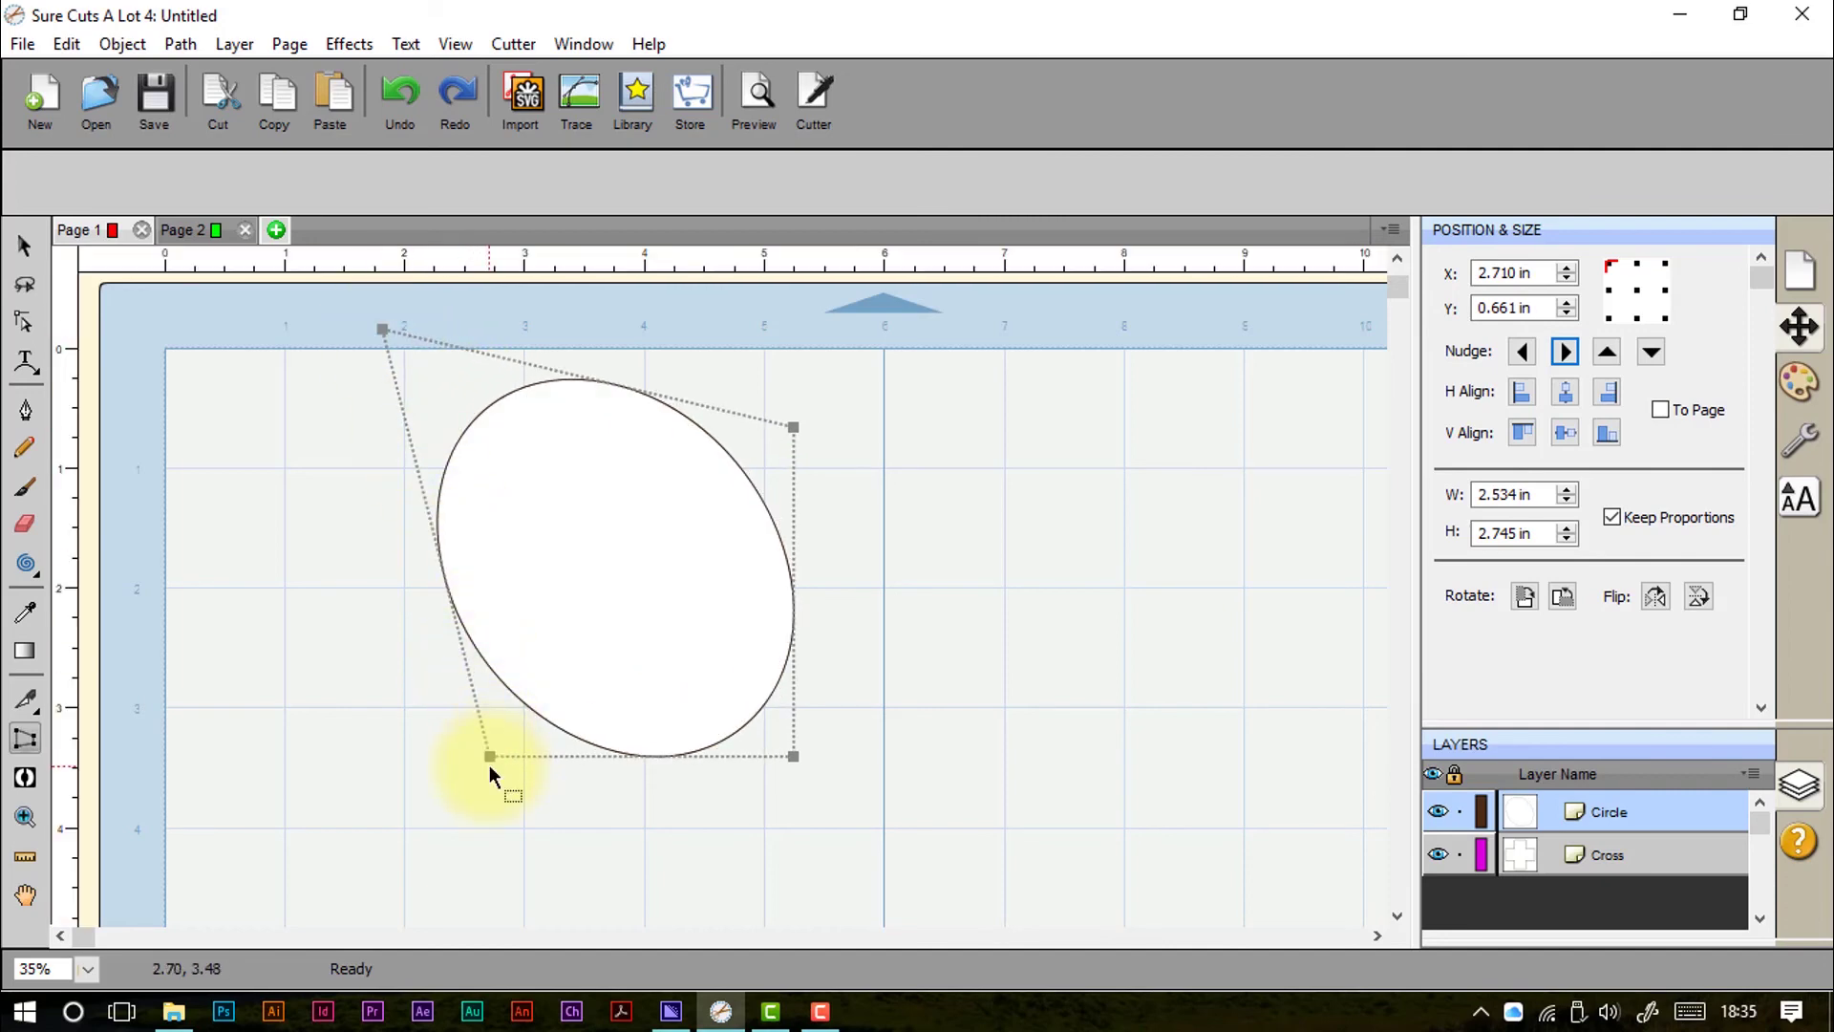
left_click_drag(490, 756, 457, 796)
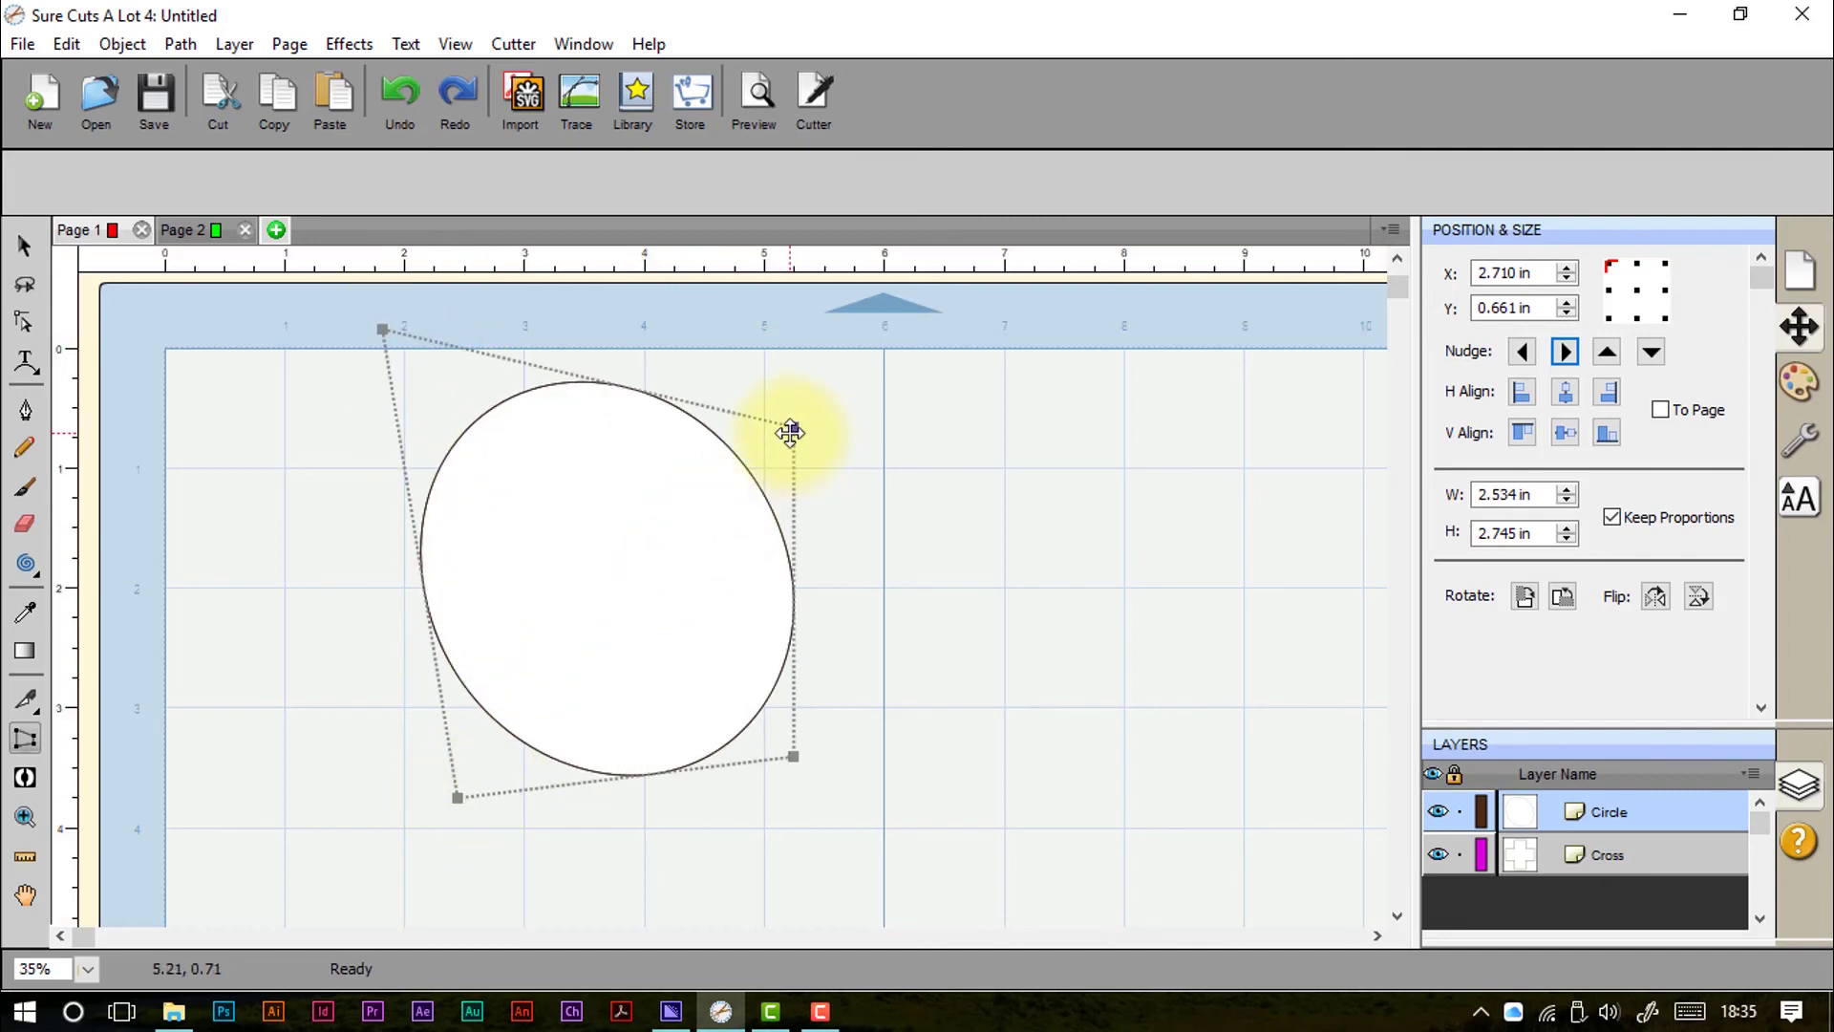
left_click_drag(792, 427, 739, 467)
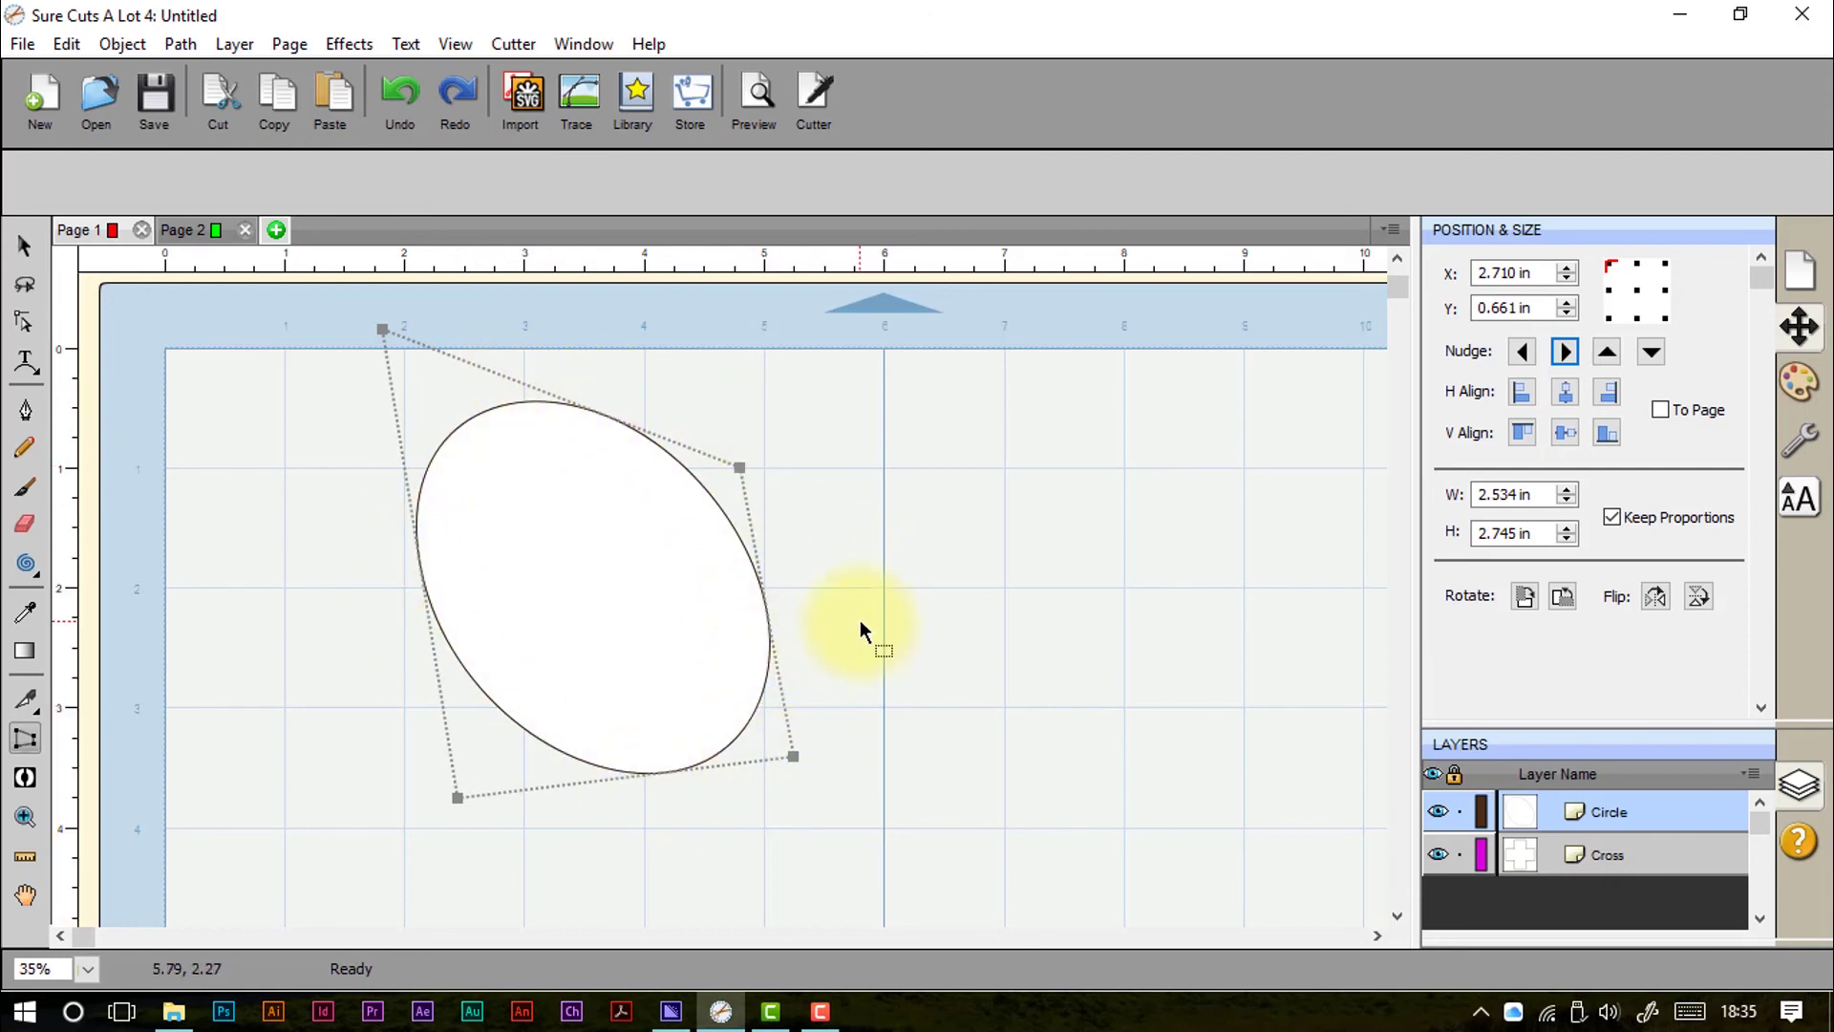
Step: Return to the Selection tool with the distorted oval selected and undo the distortion
left_click(29, 230)
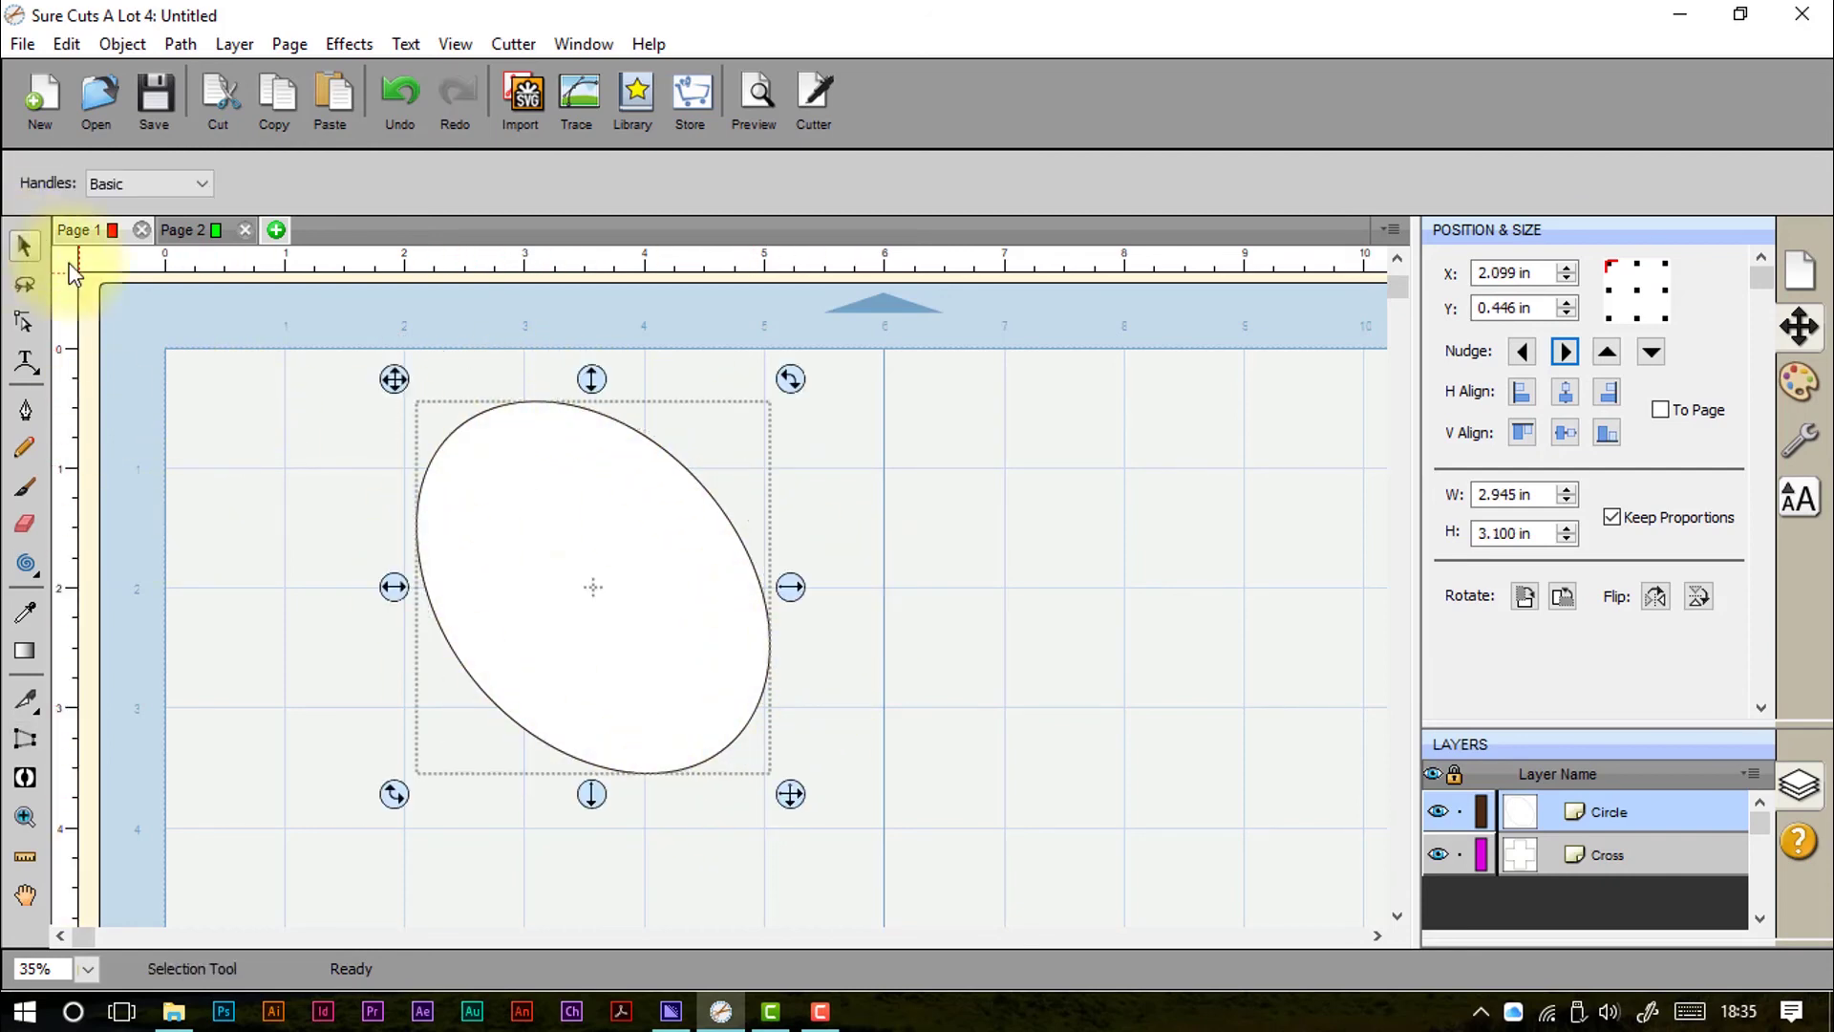
left_click(540, 489)
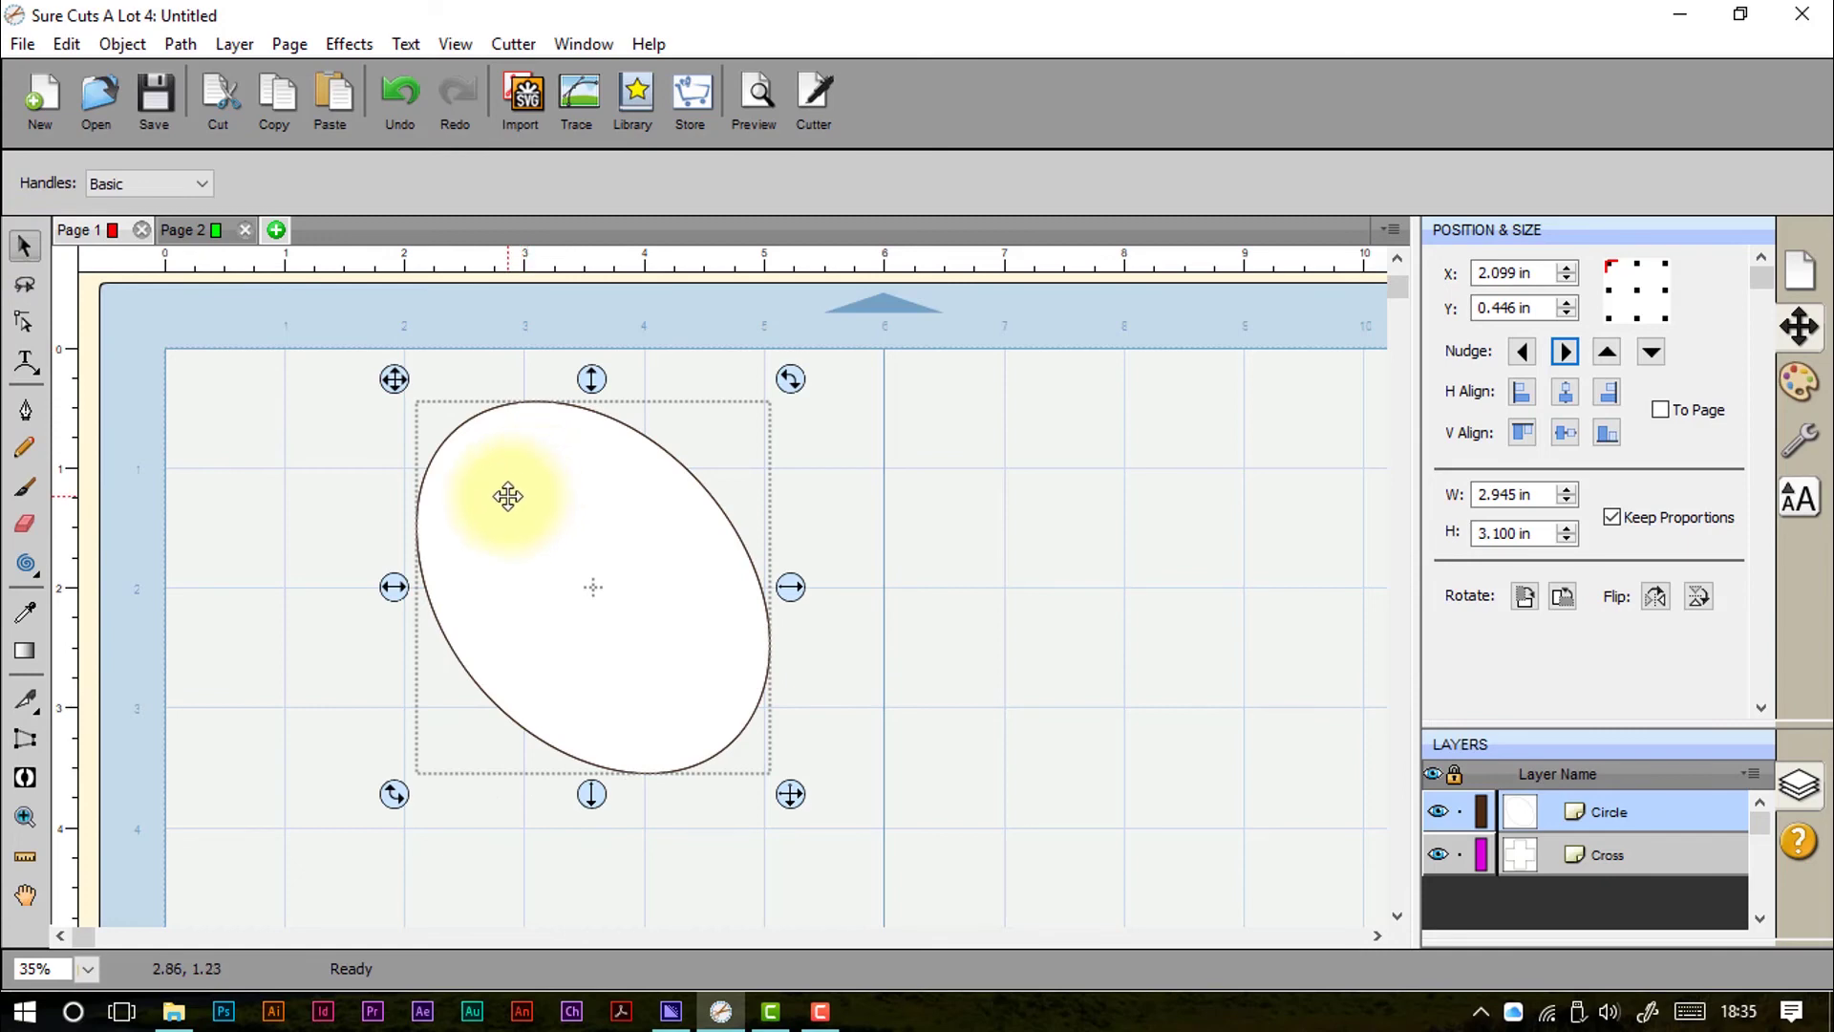
left_click(398, 107)
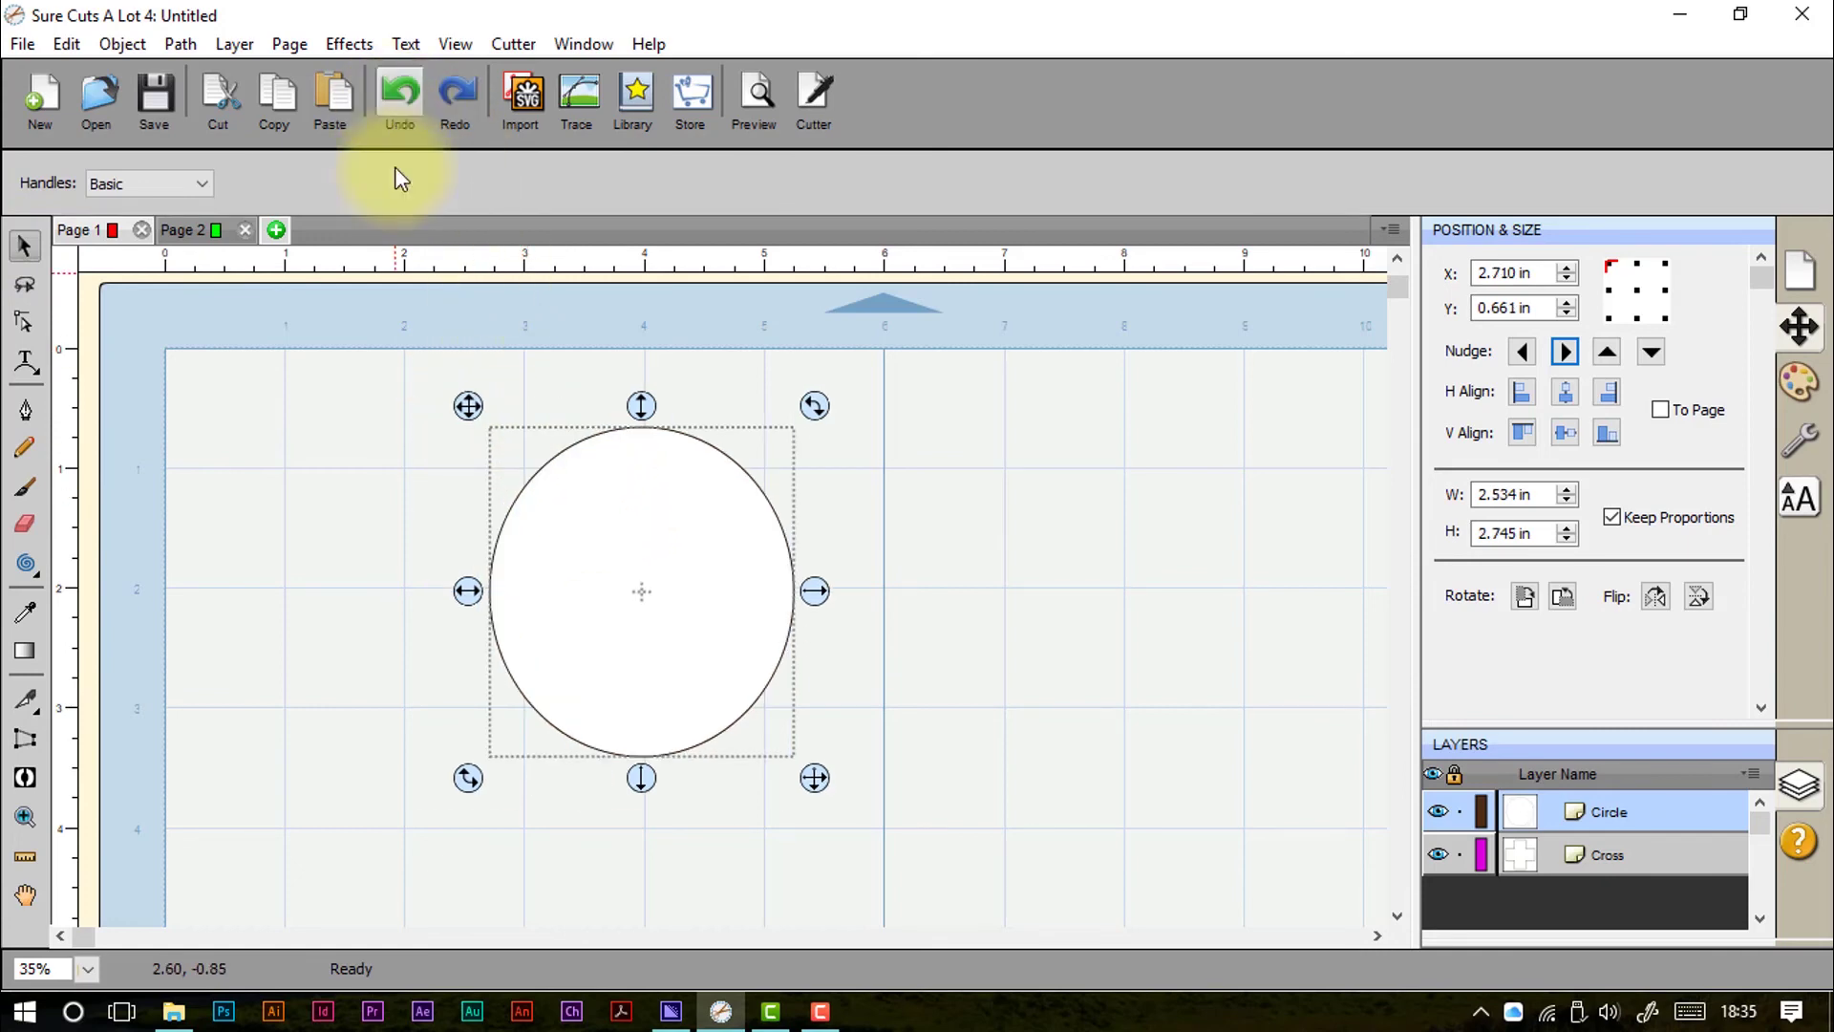
Step: Cut two slanted stencil bridges 0.100 in wide across the oval, one through its lower-left part and one from its top to its lower right
left_click(24, 776)
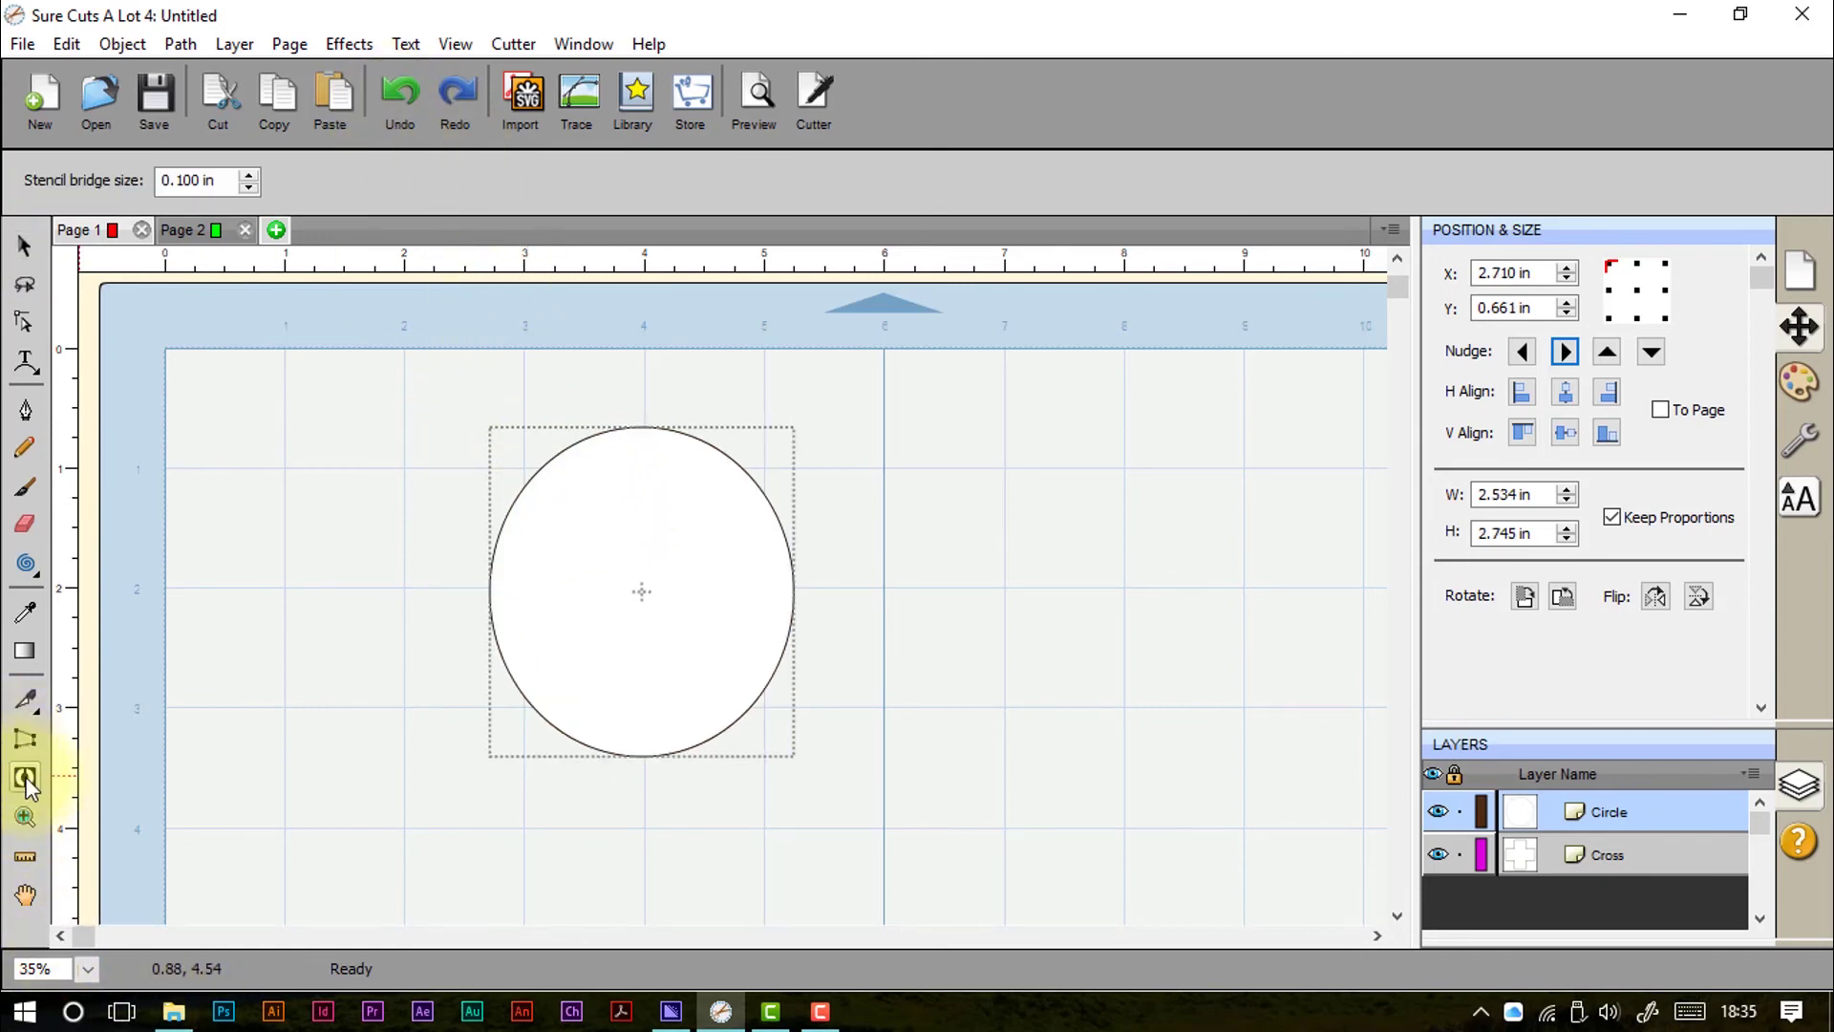
left_click(181, 180)
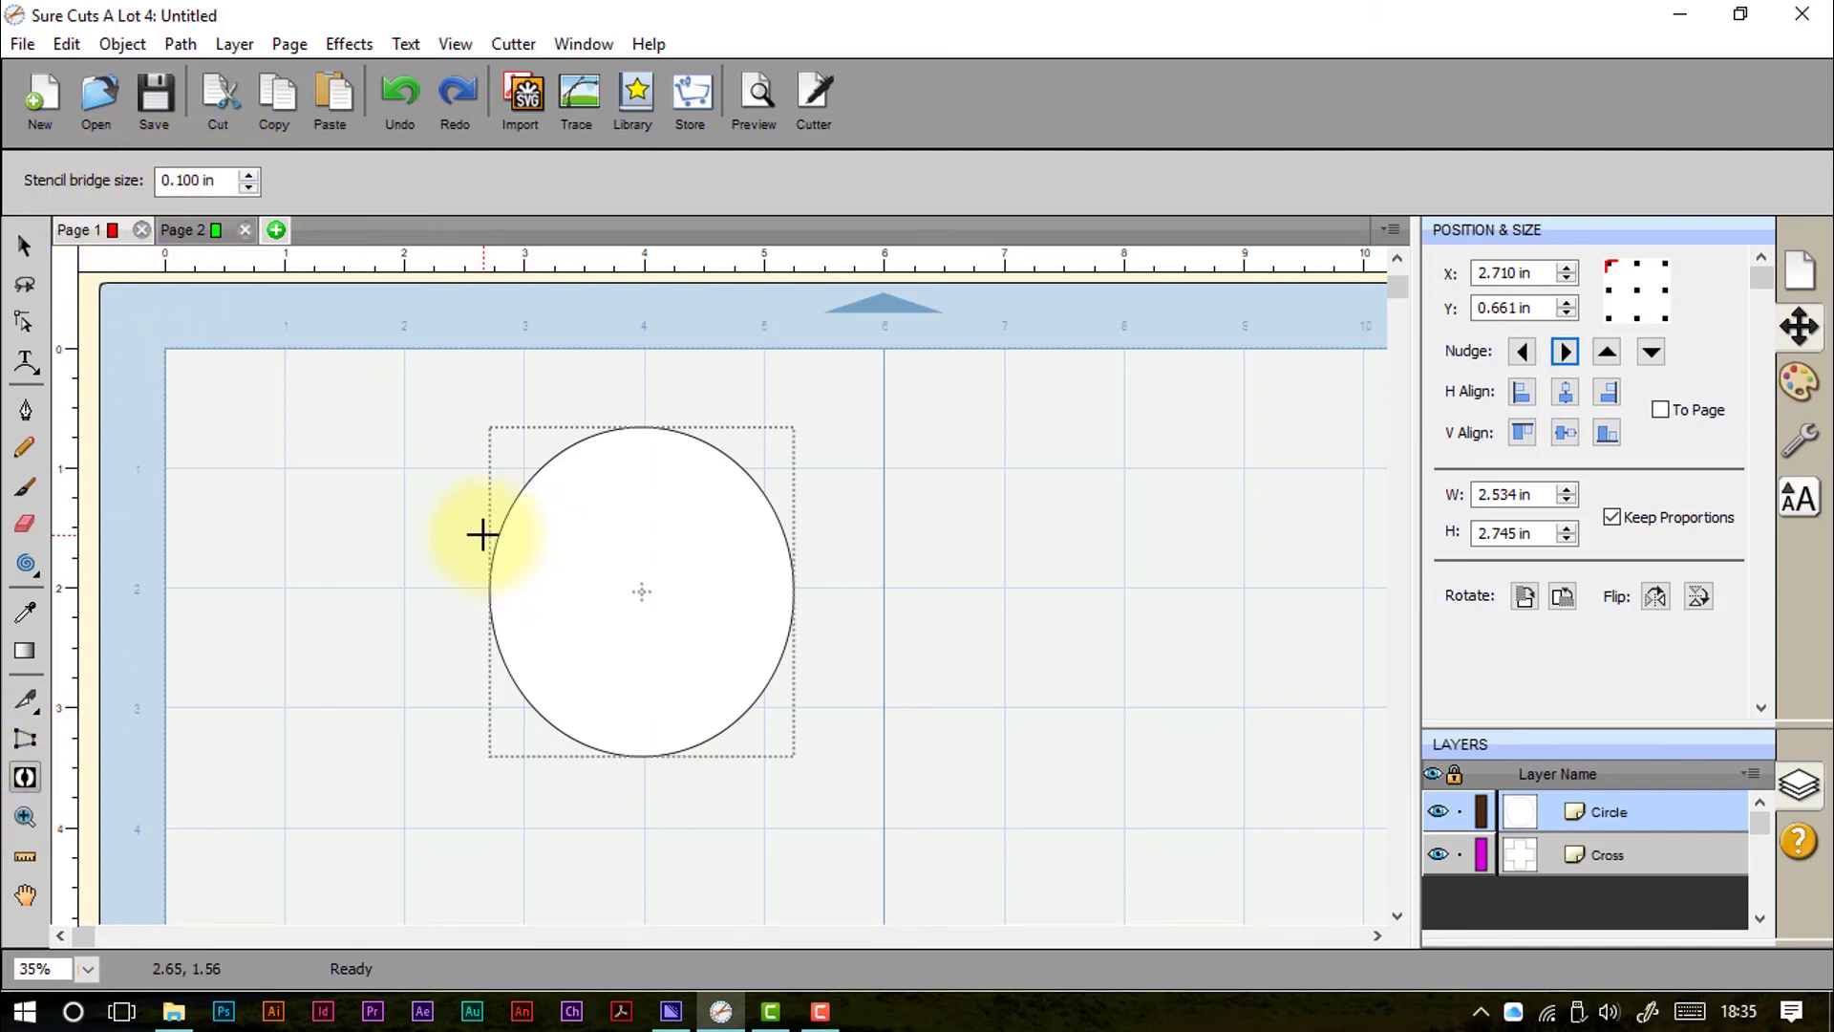
left_click_drag(475, 528, 664, 794)
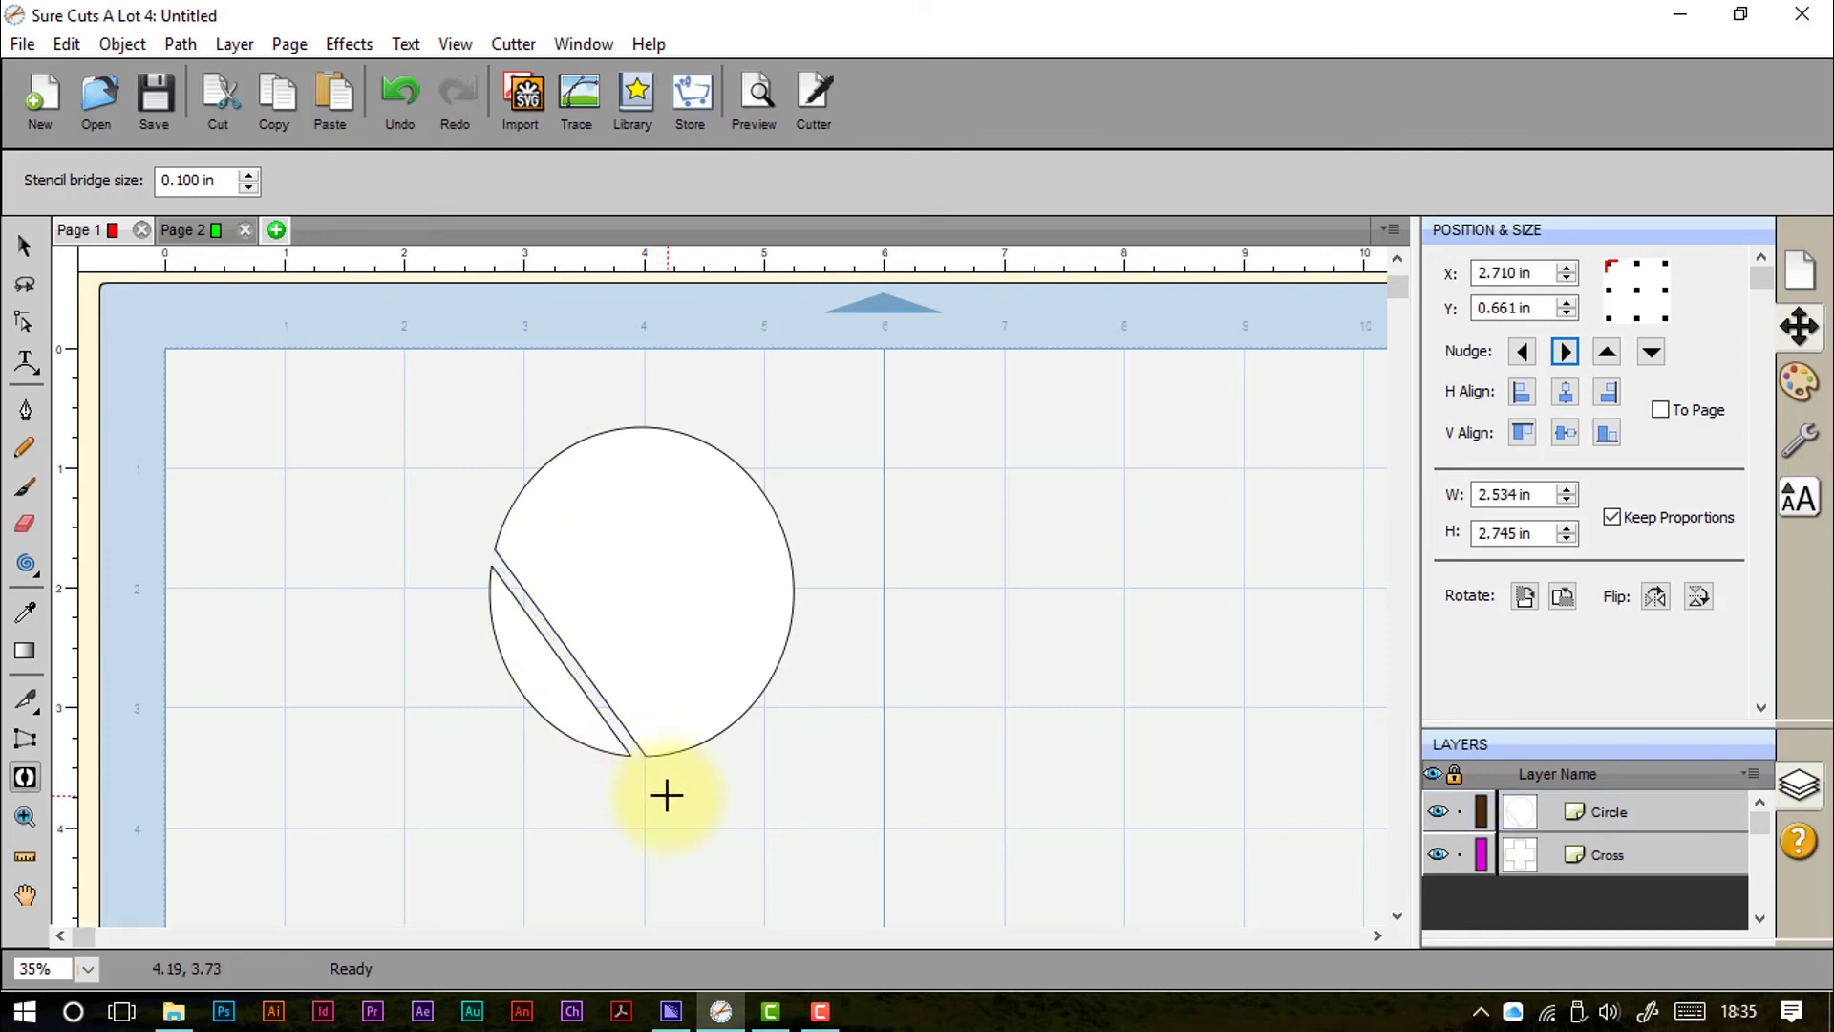
left_click_drag(643, 390, 773, 806)
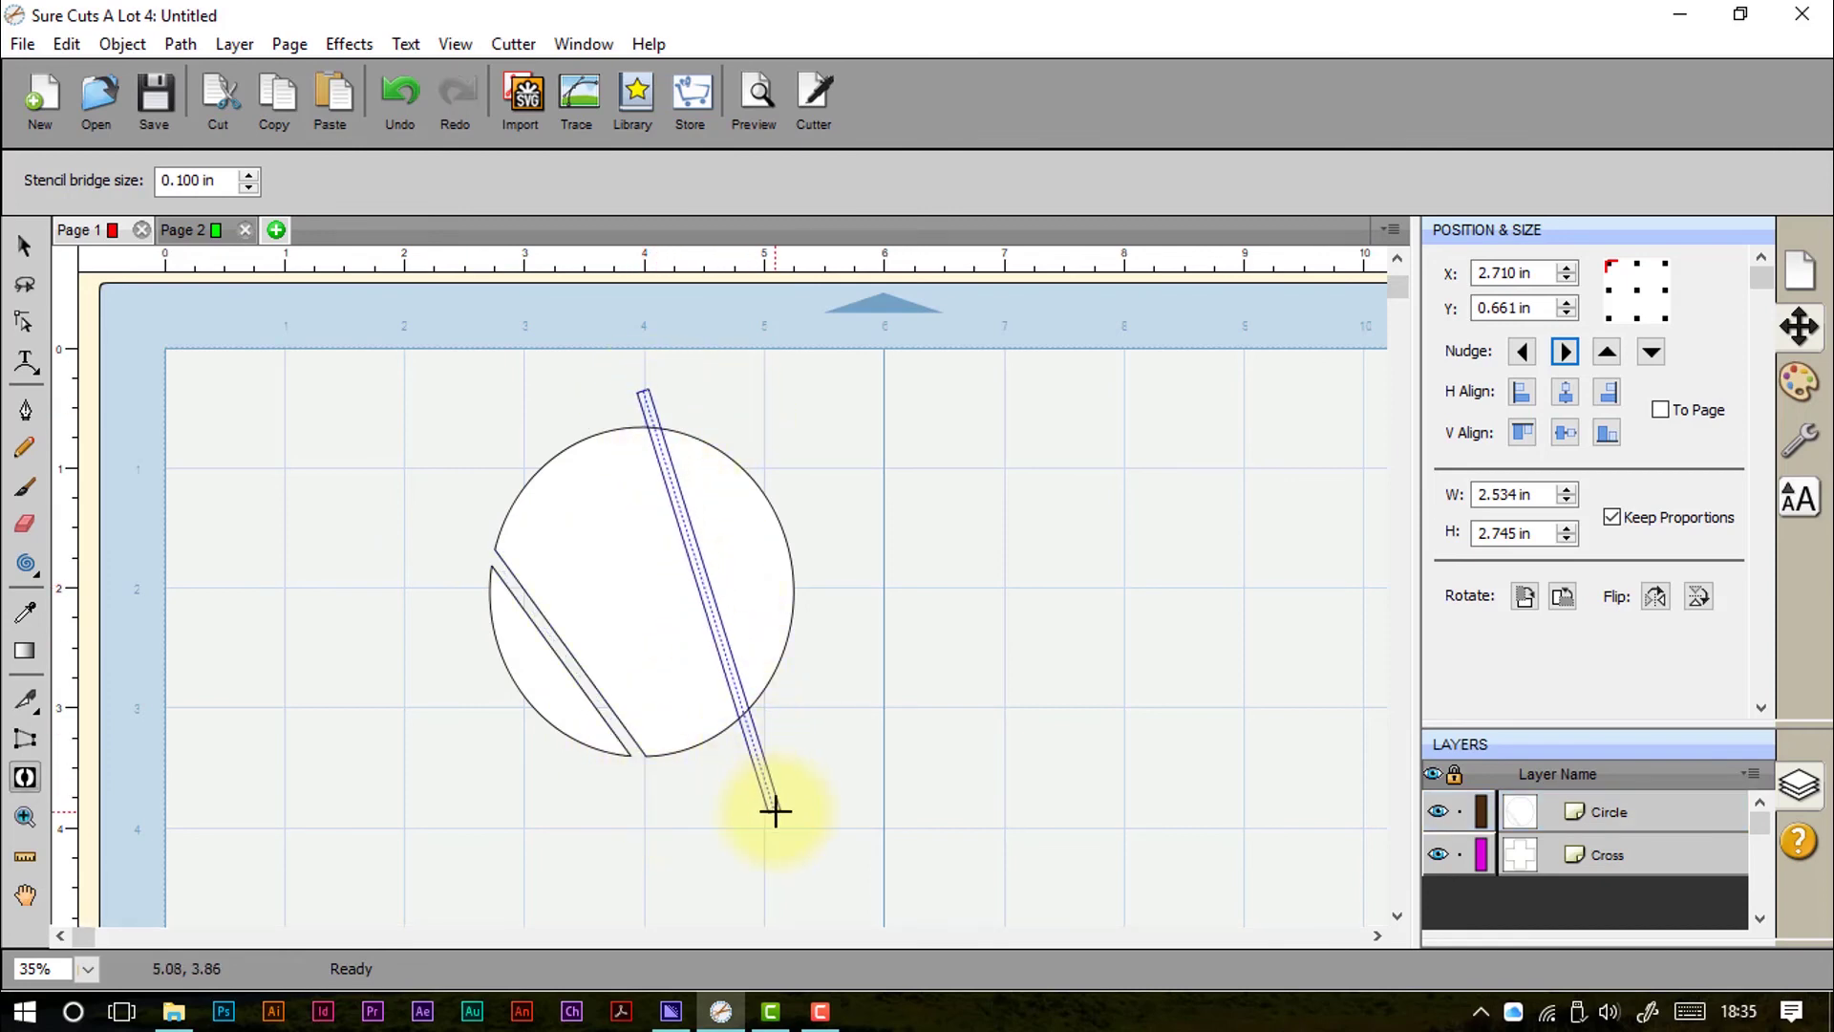
Step: Cut a third slanted stencil bridge, 0.100 in wide, through the oval's right side
left_click_drag(747, 427, 808, 741)
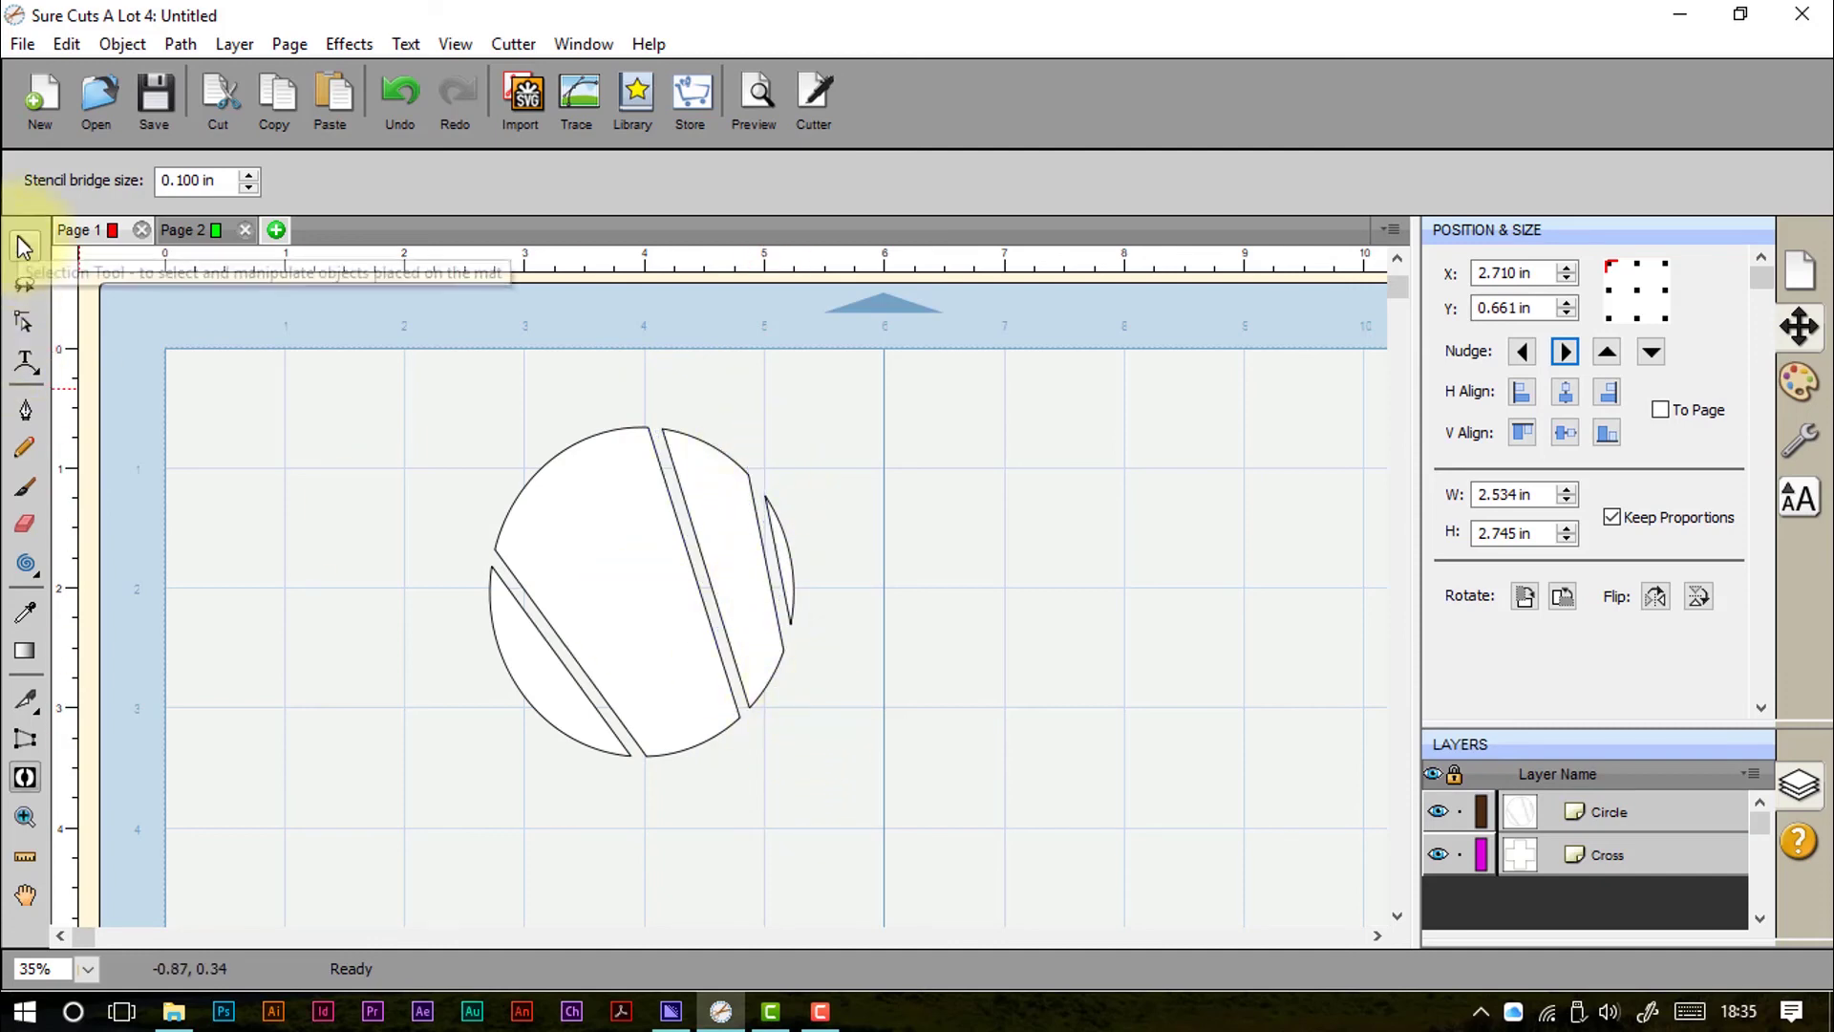
Step: Add the letter e in Britannic Bold, 1.00 in size, on the mat to the right of the oval
left_click(27, 374)
left_click_drag(27, 380, 80, 366)
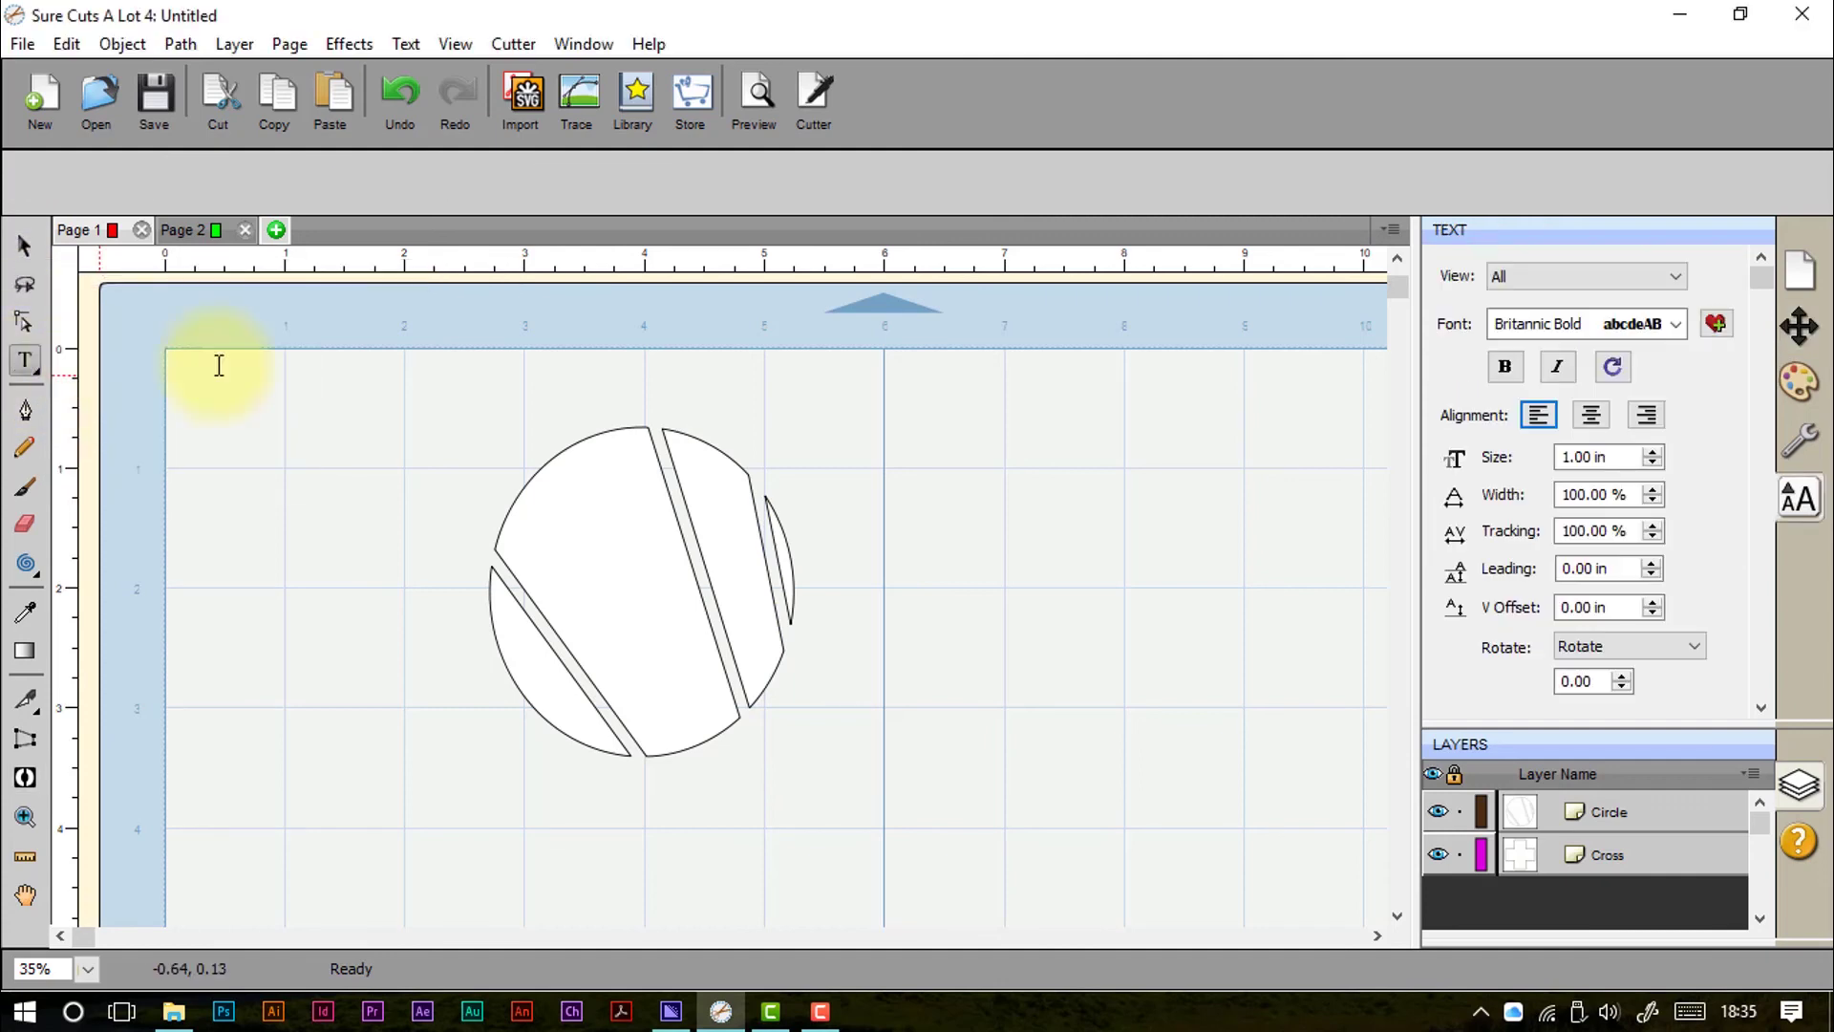
left_click(1001, 524)
type("e")
left_click(25, 246)
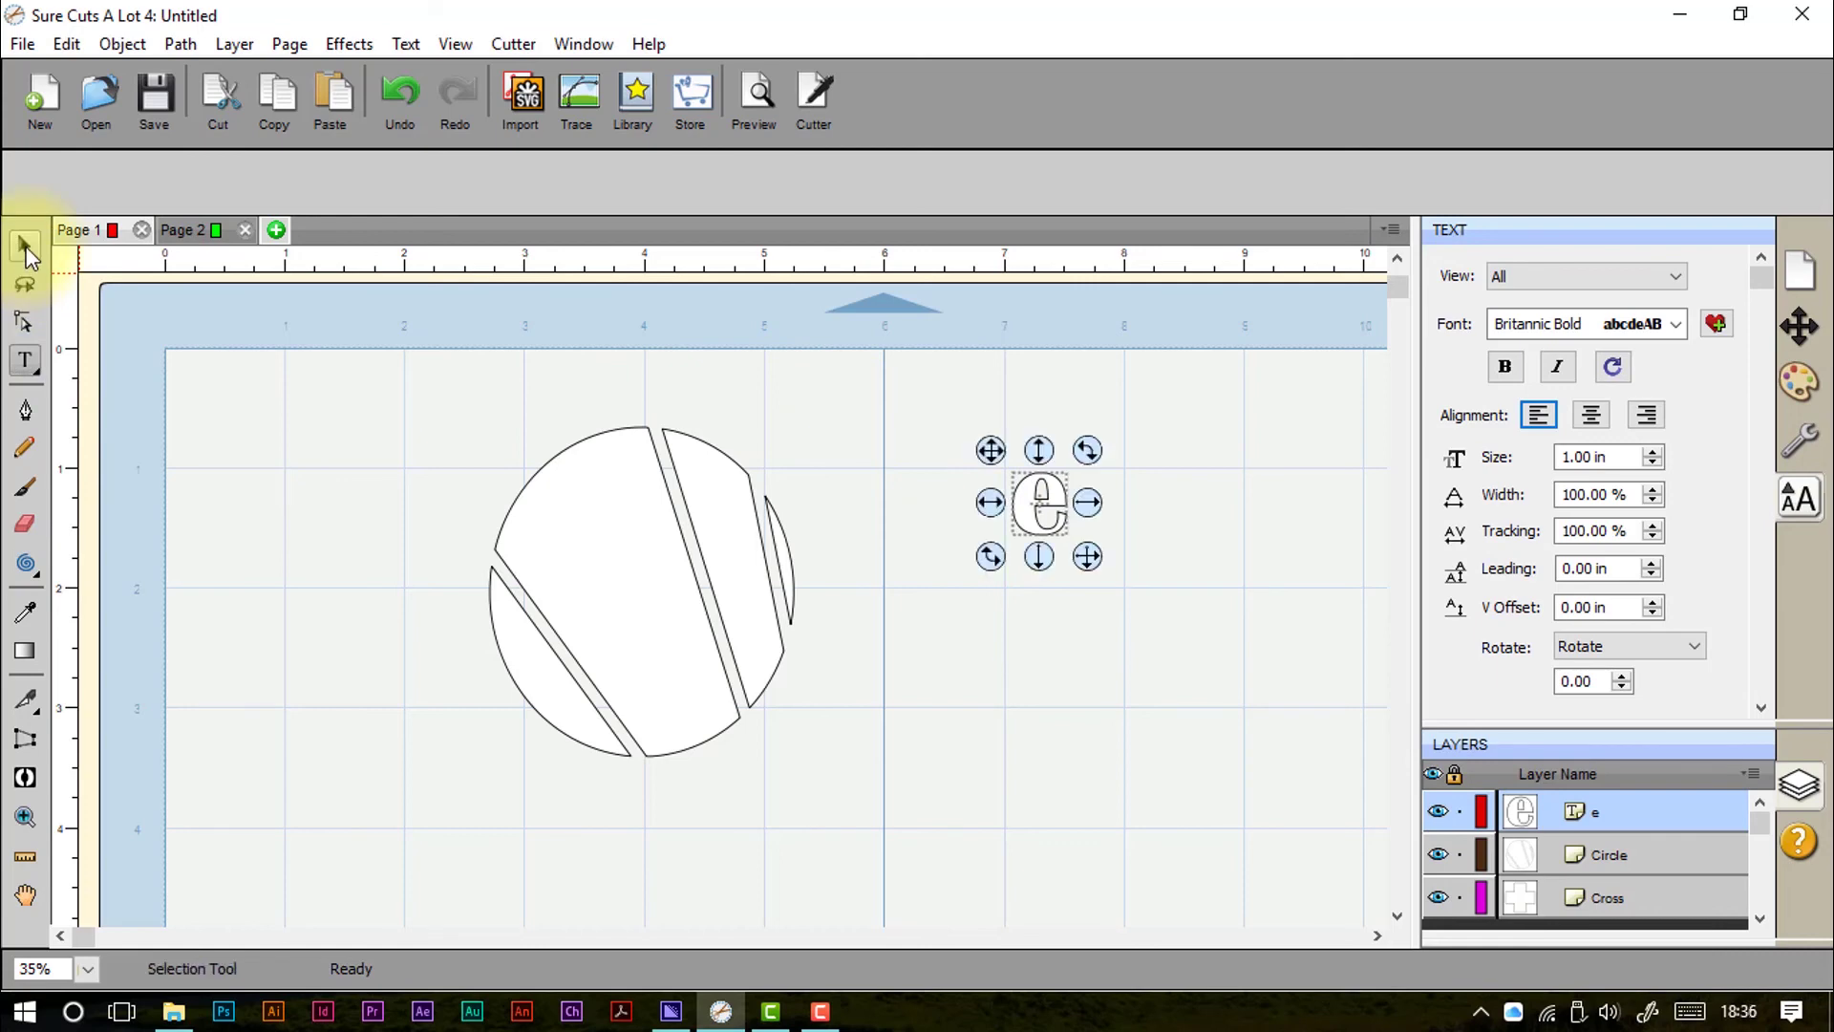
Step: Enlarge the letter e to about 3 in wide and move it close beside the oval
left_click(1086, 558)
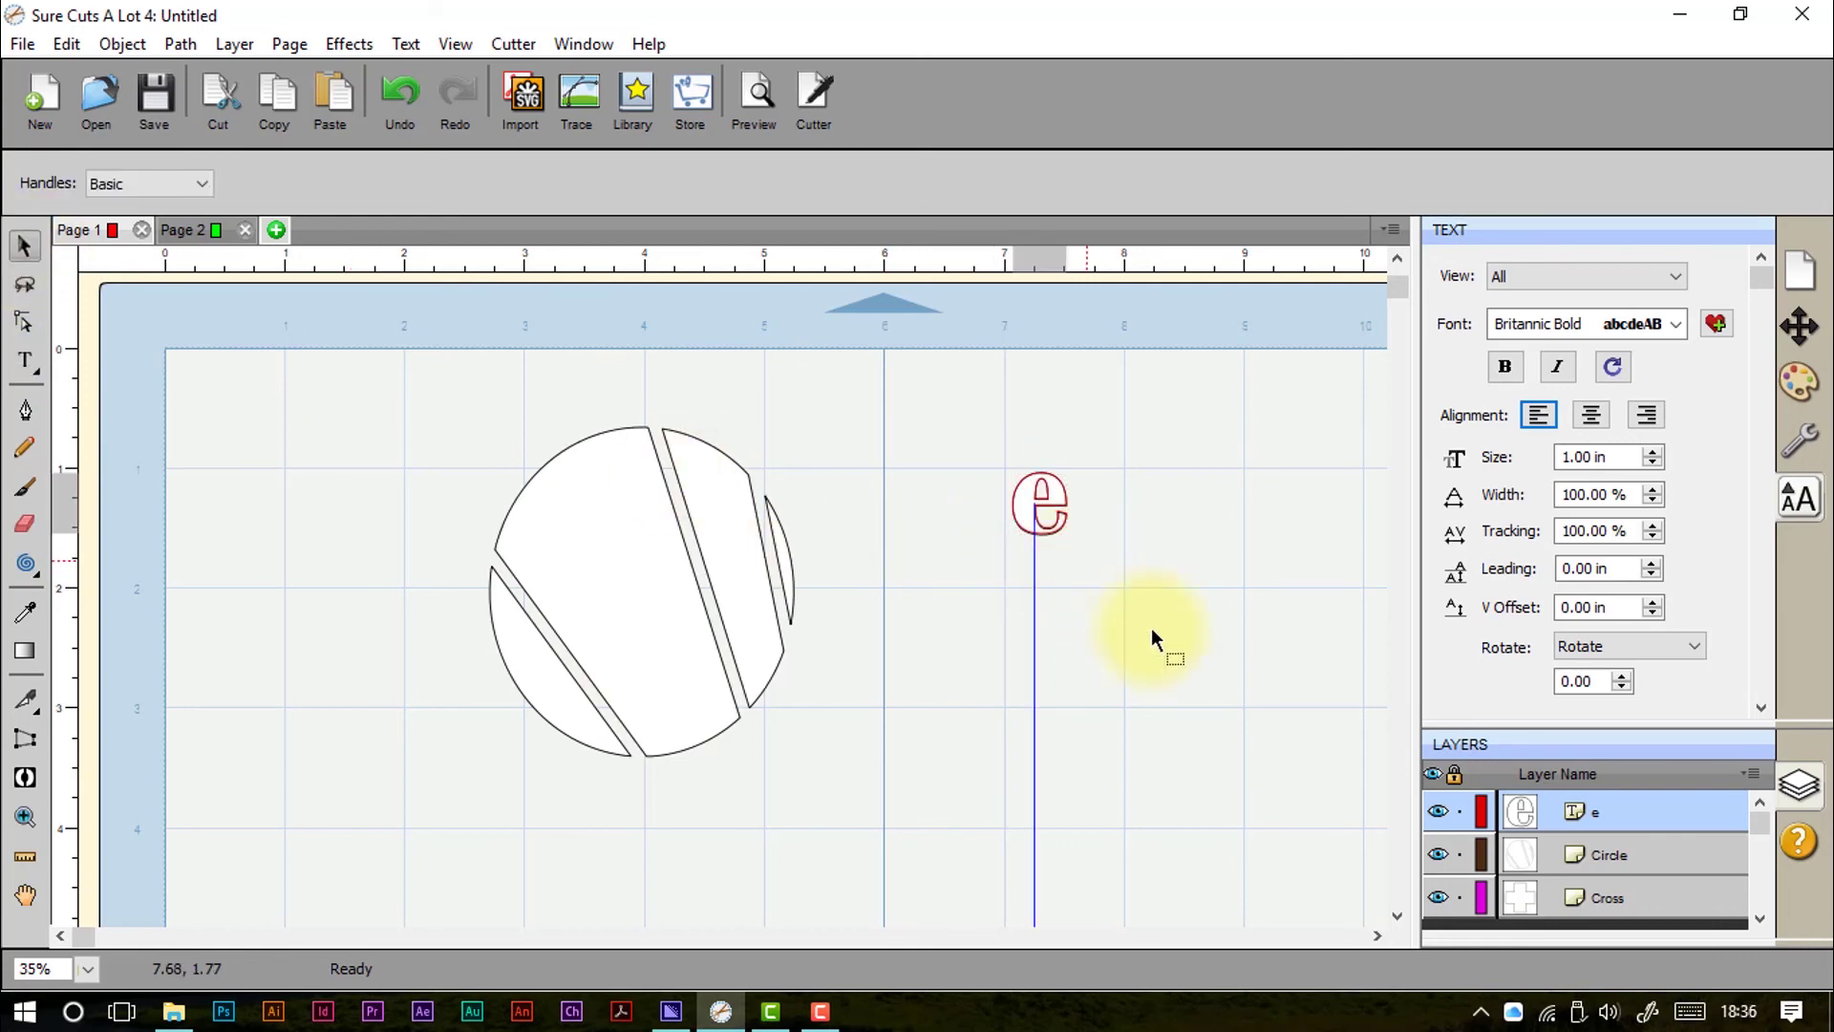
left_click_drag(1150, 637, 1375, 893)
left_click_drag(1158, 684, 979, 583)
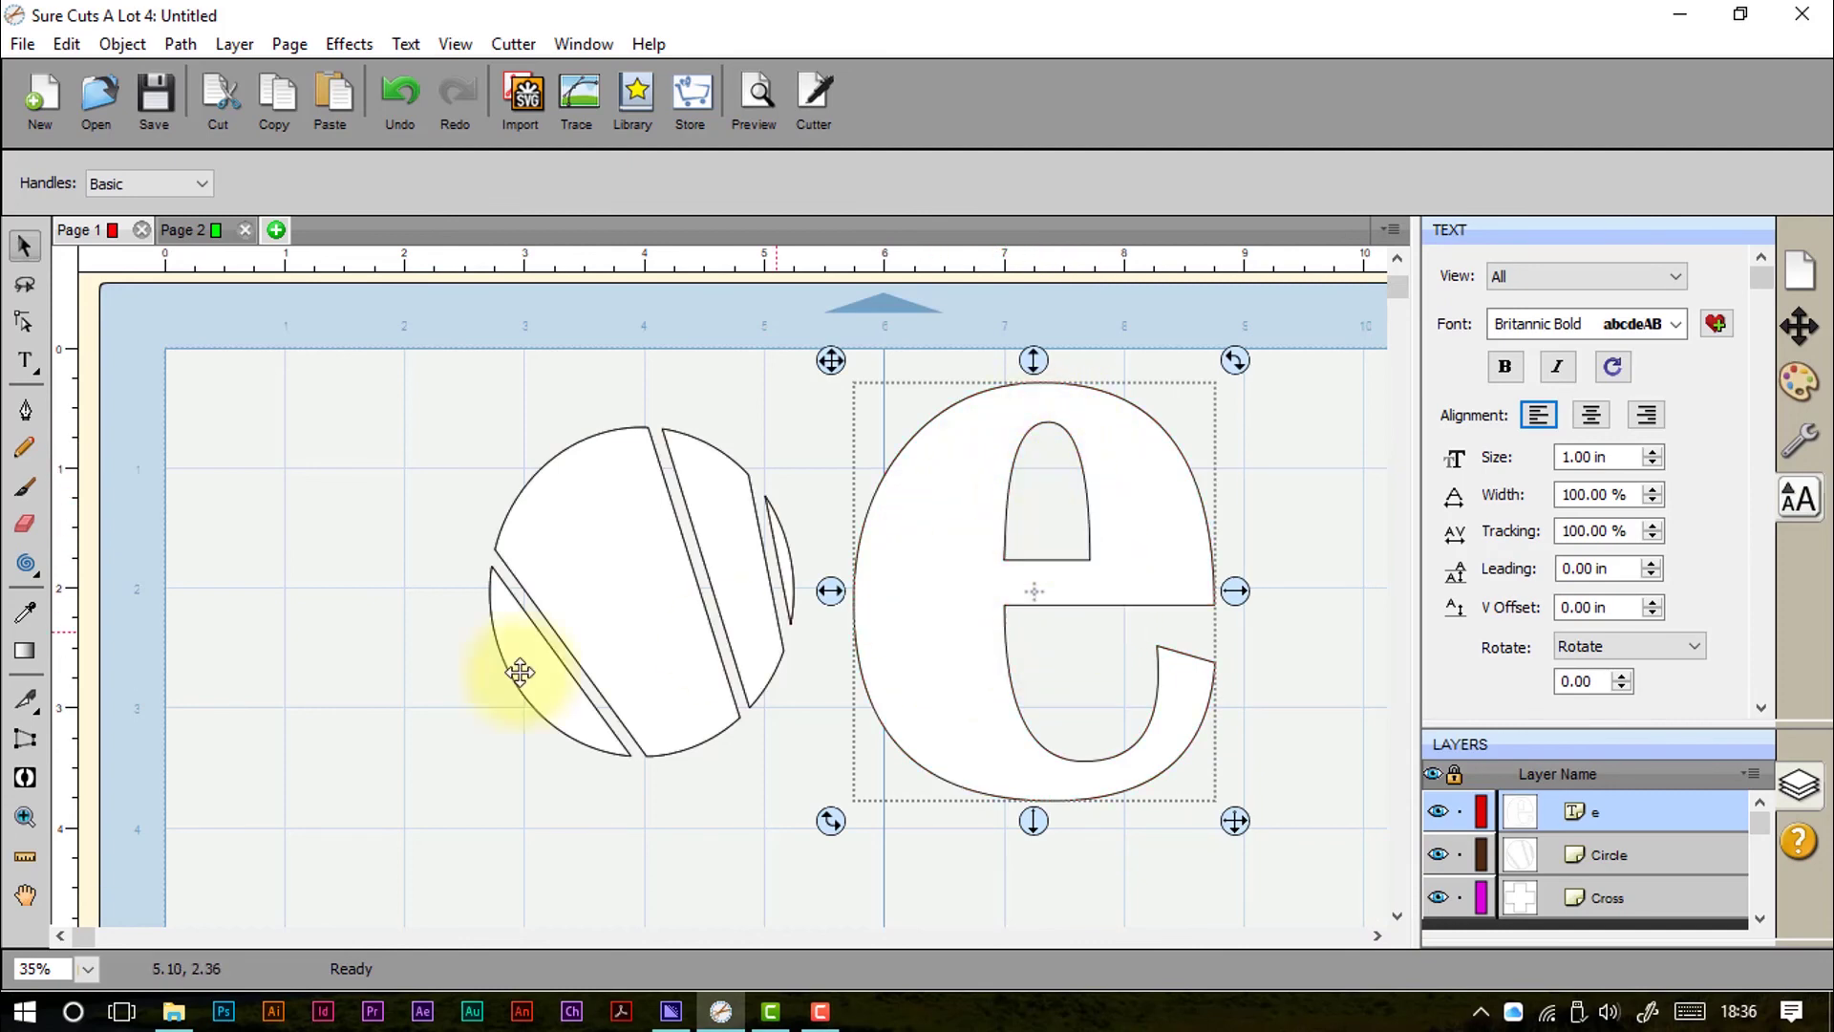
Step: Cut a vertical stencil bridge 0.100 in wide through the crossbar of the letter e
left_click(25, 776)
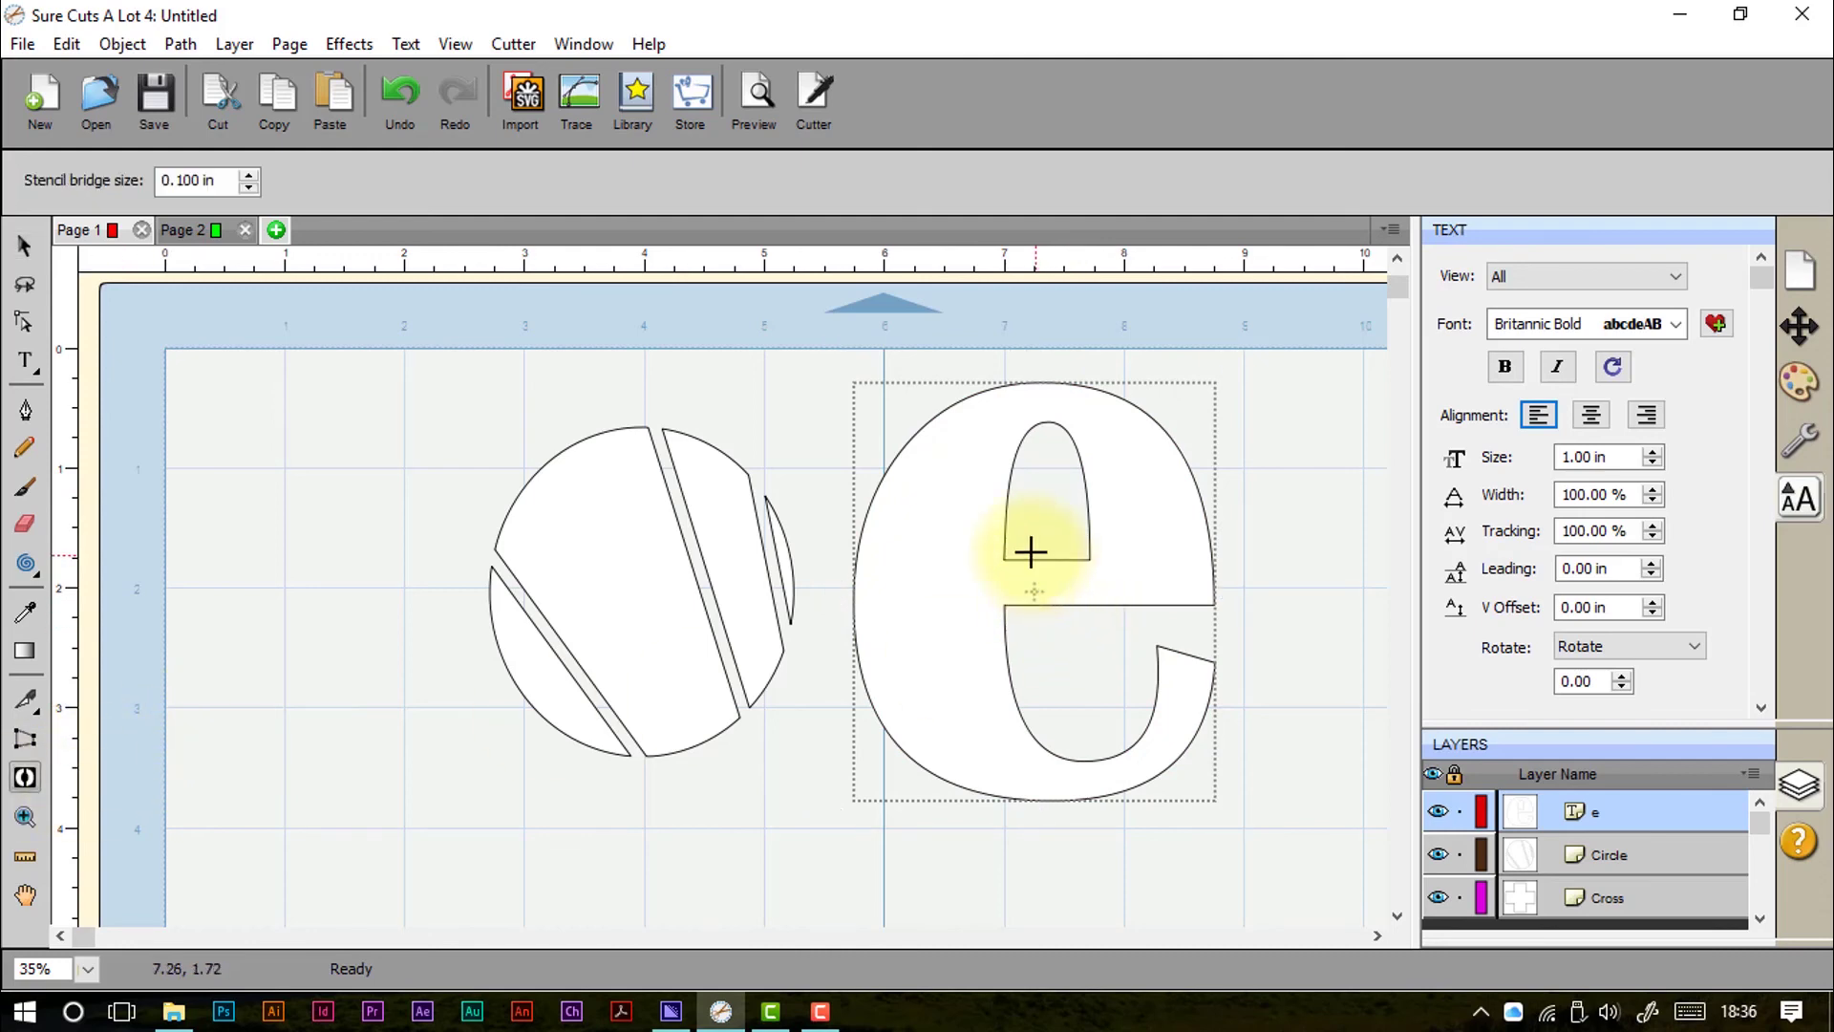
left_click_drag(1043, 545, 1047, 640)
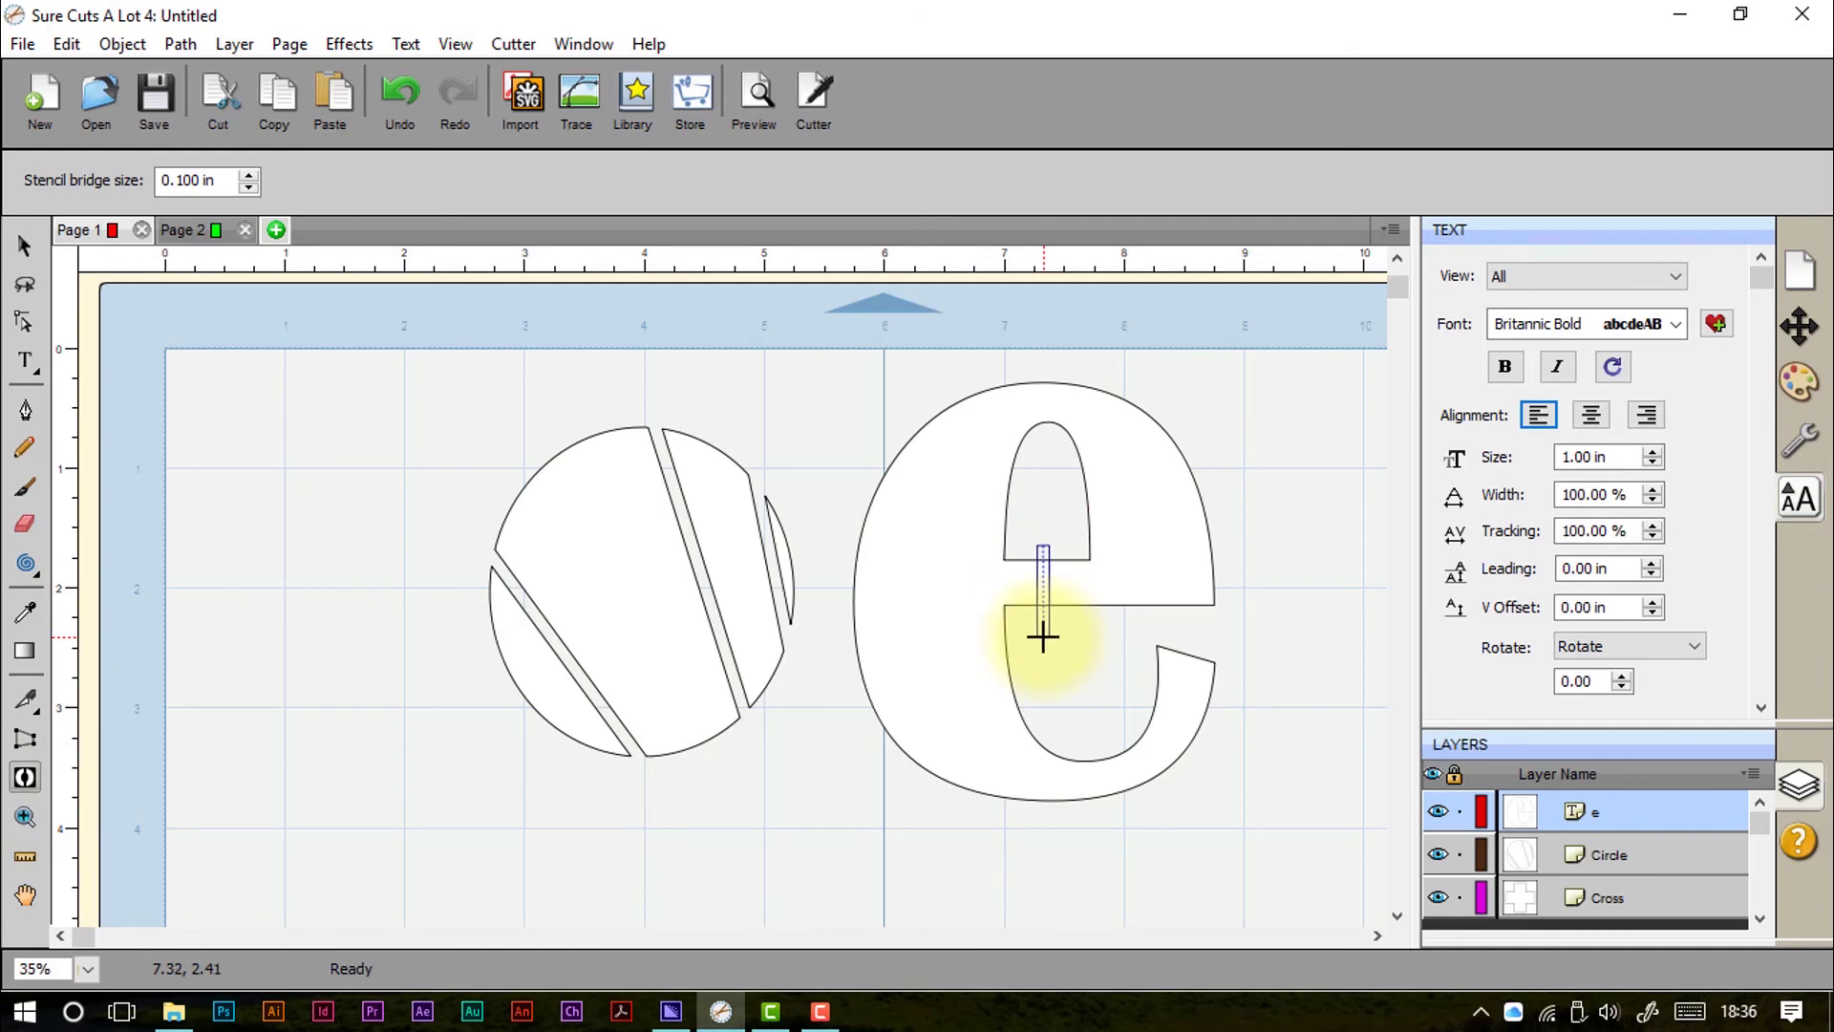
left_click(1045, 631)
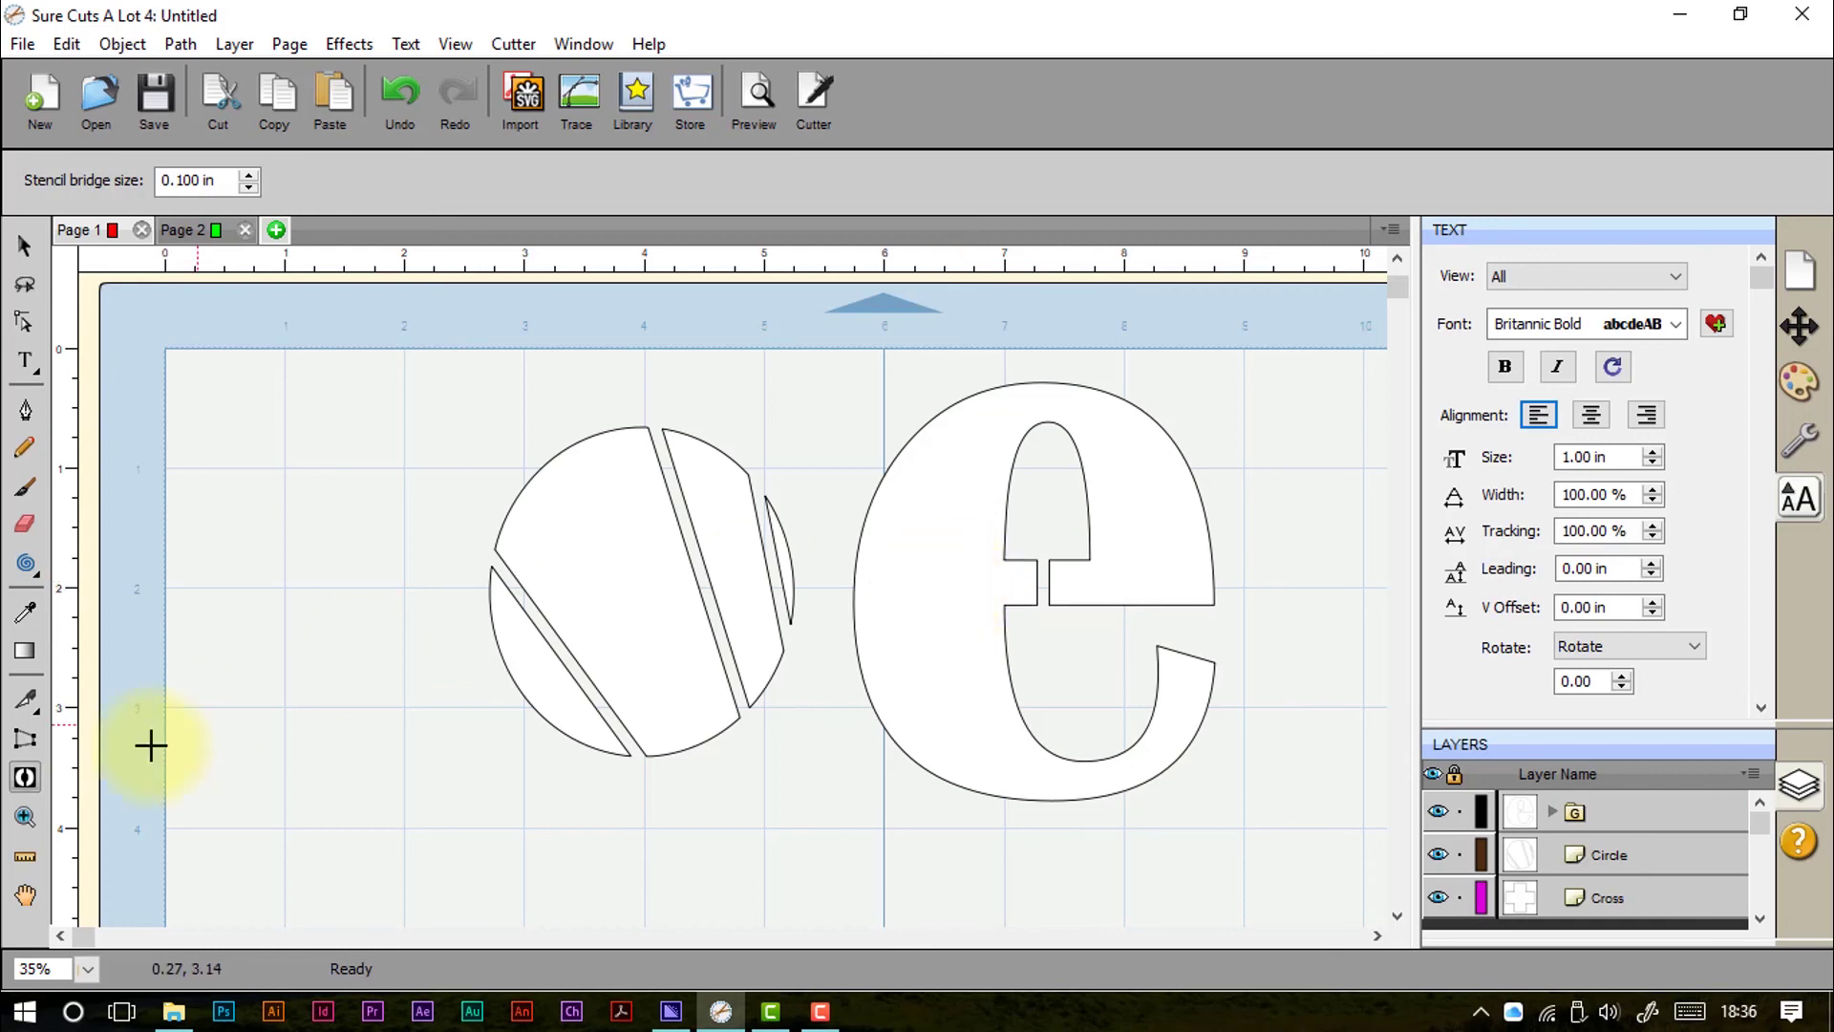
Step: Magnify the oval to 808% with the Zoom tool, reduce the zoom to 609% and return to the whole mat
left_click(25, 816)
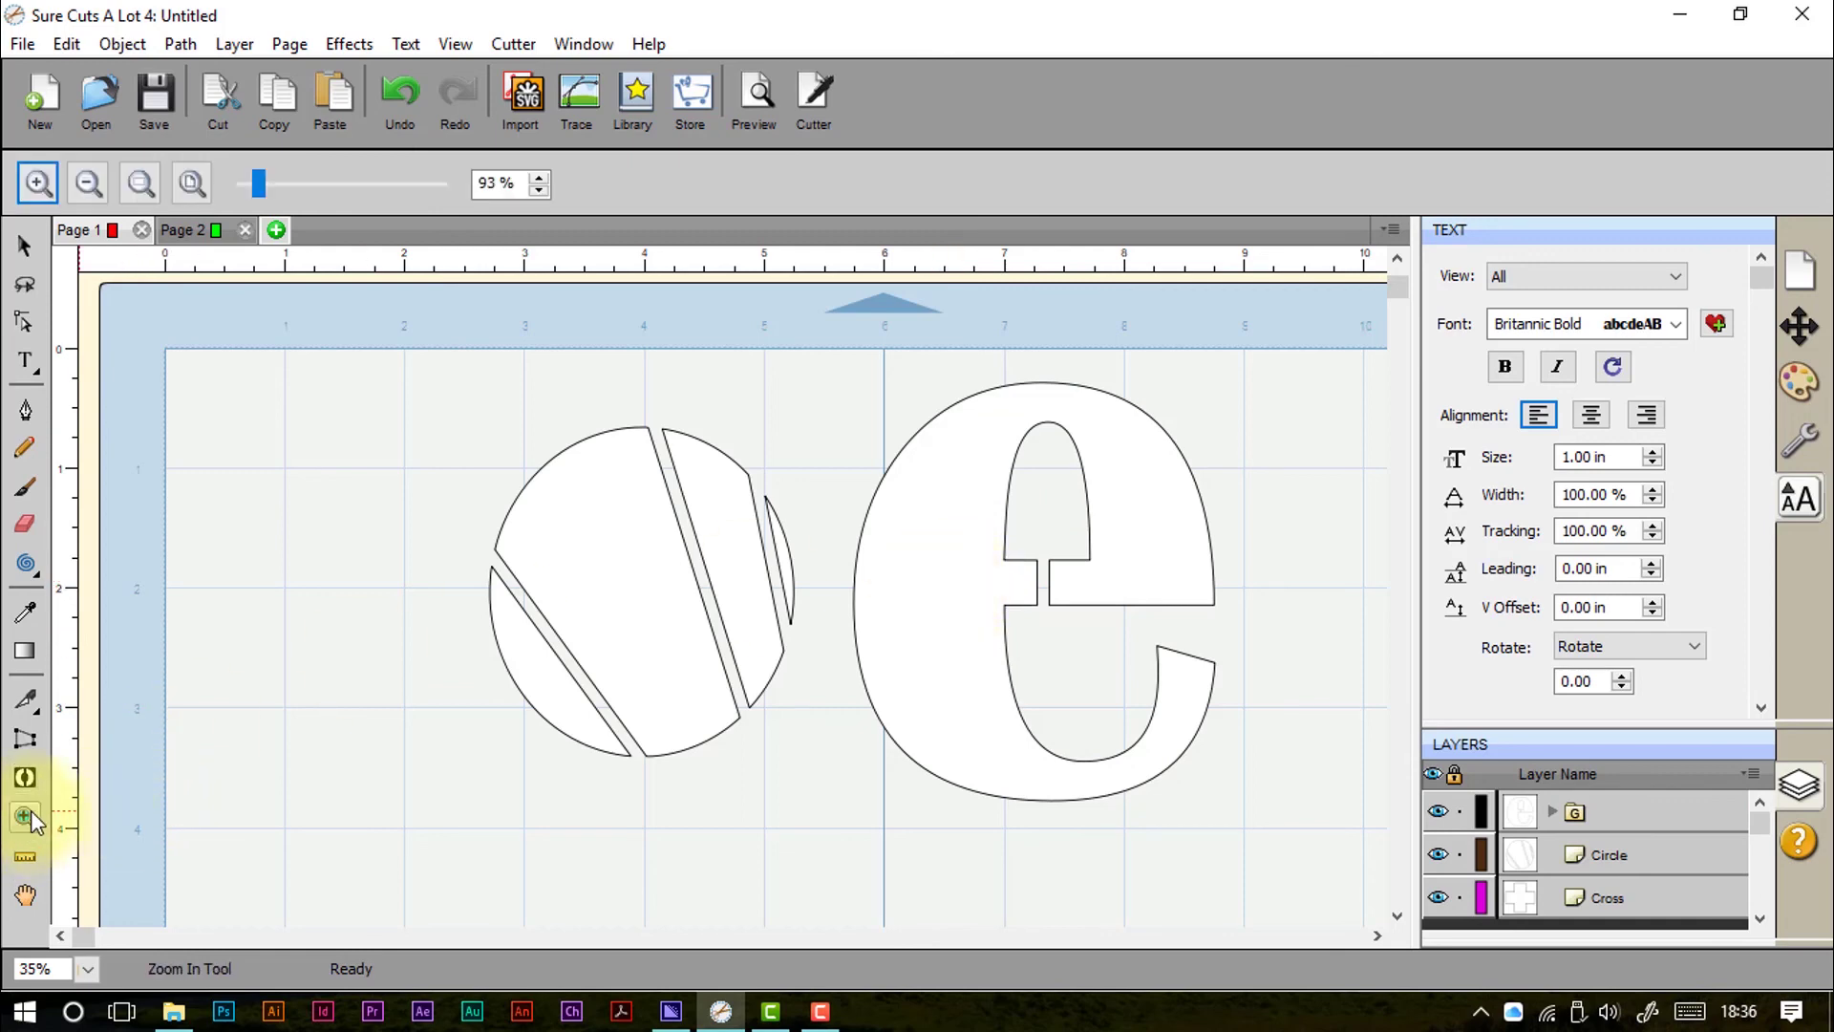
left_click(654, 606)
left_click_drag(708, 596, 818, 676)
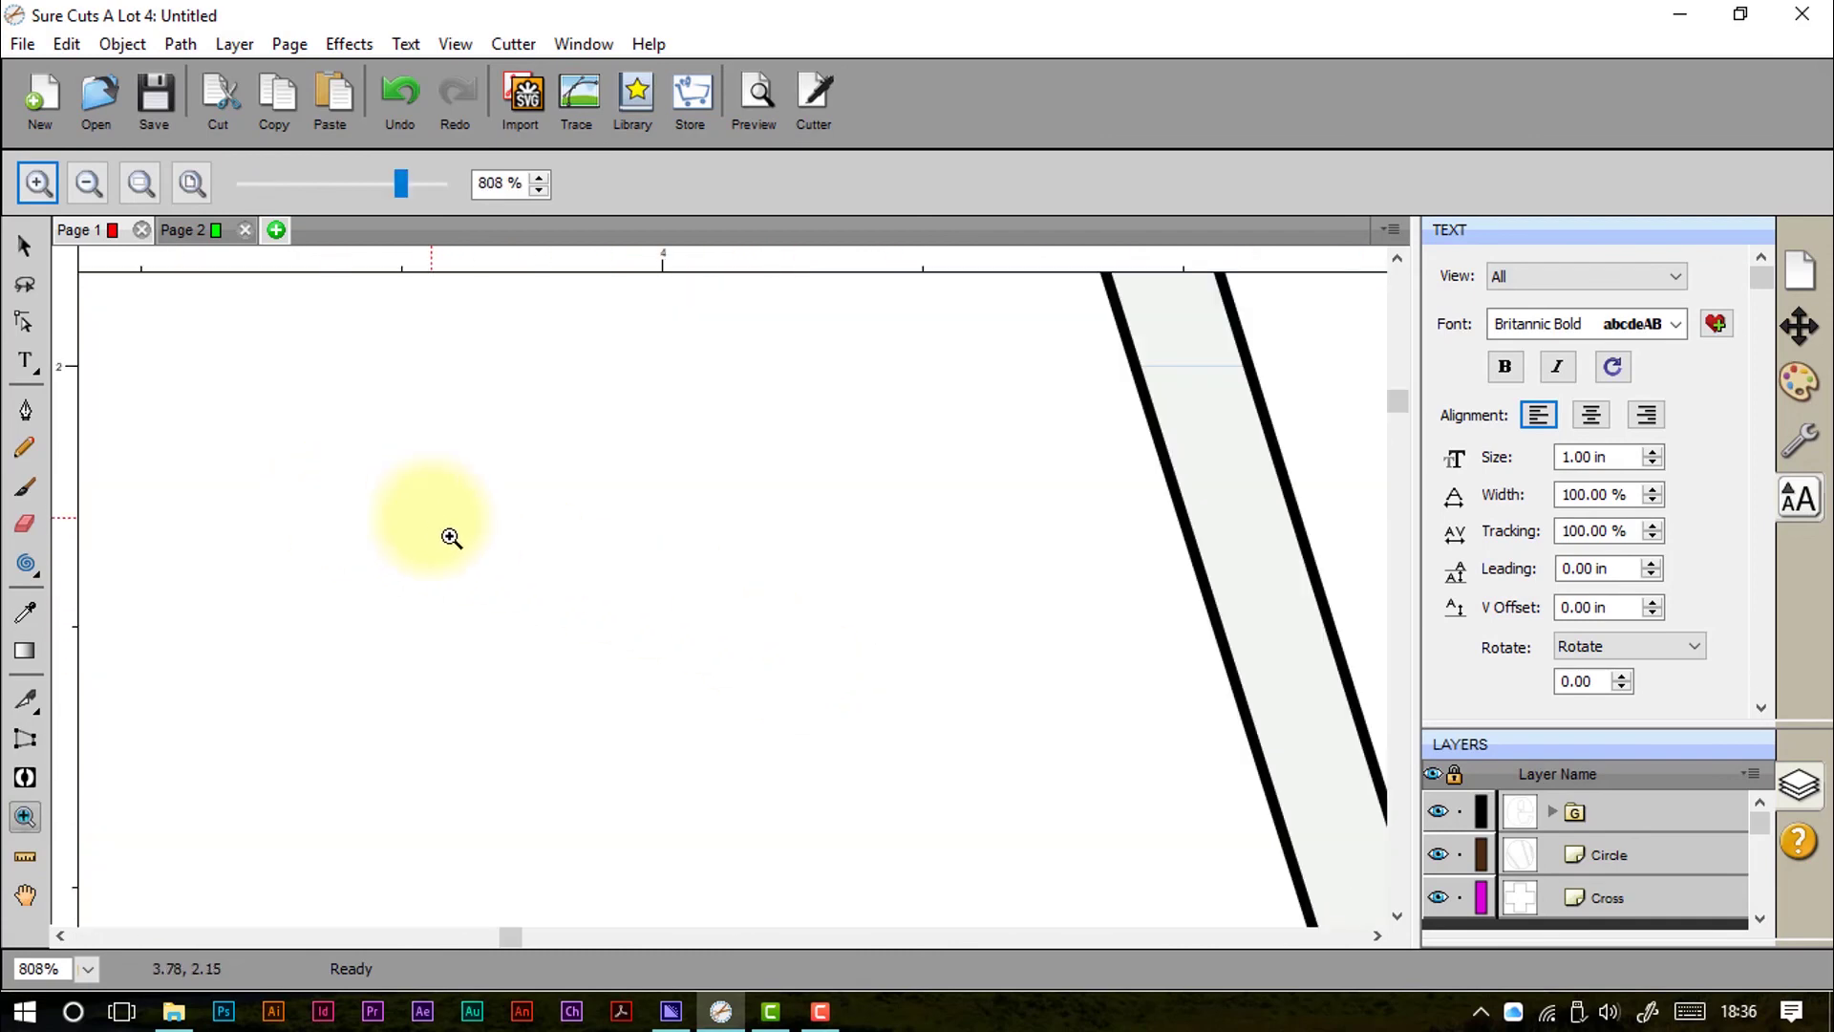
left_click_drag(407, 182, 362, 186)
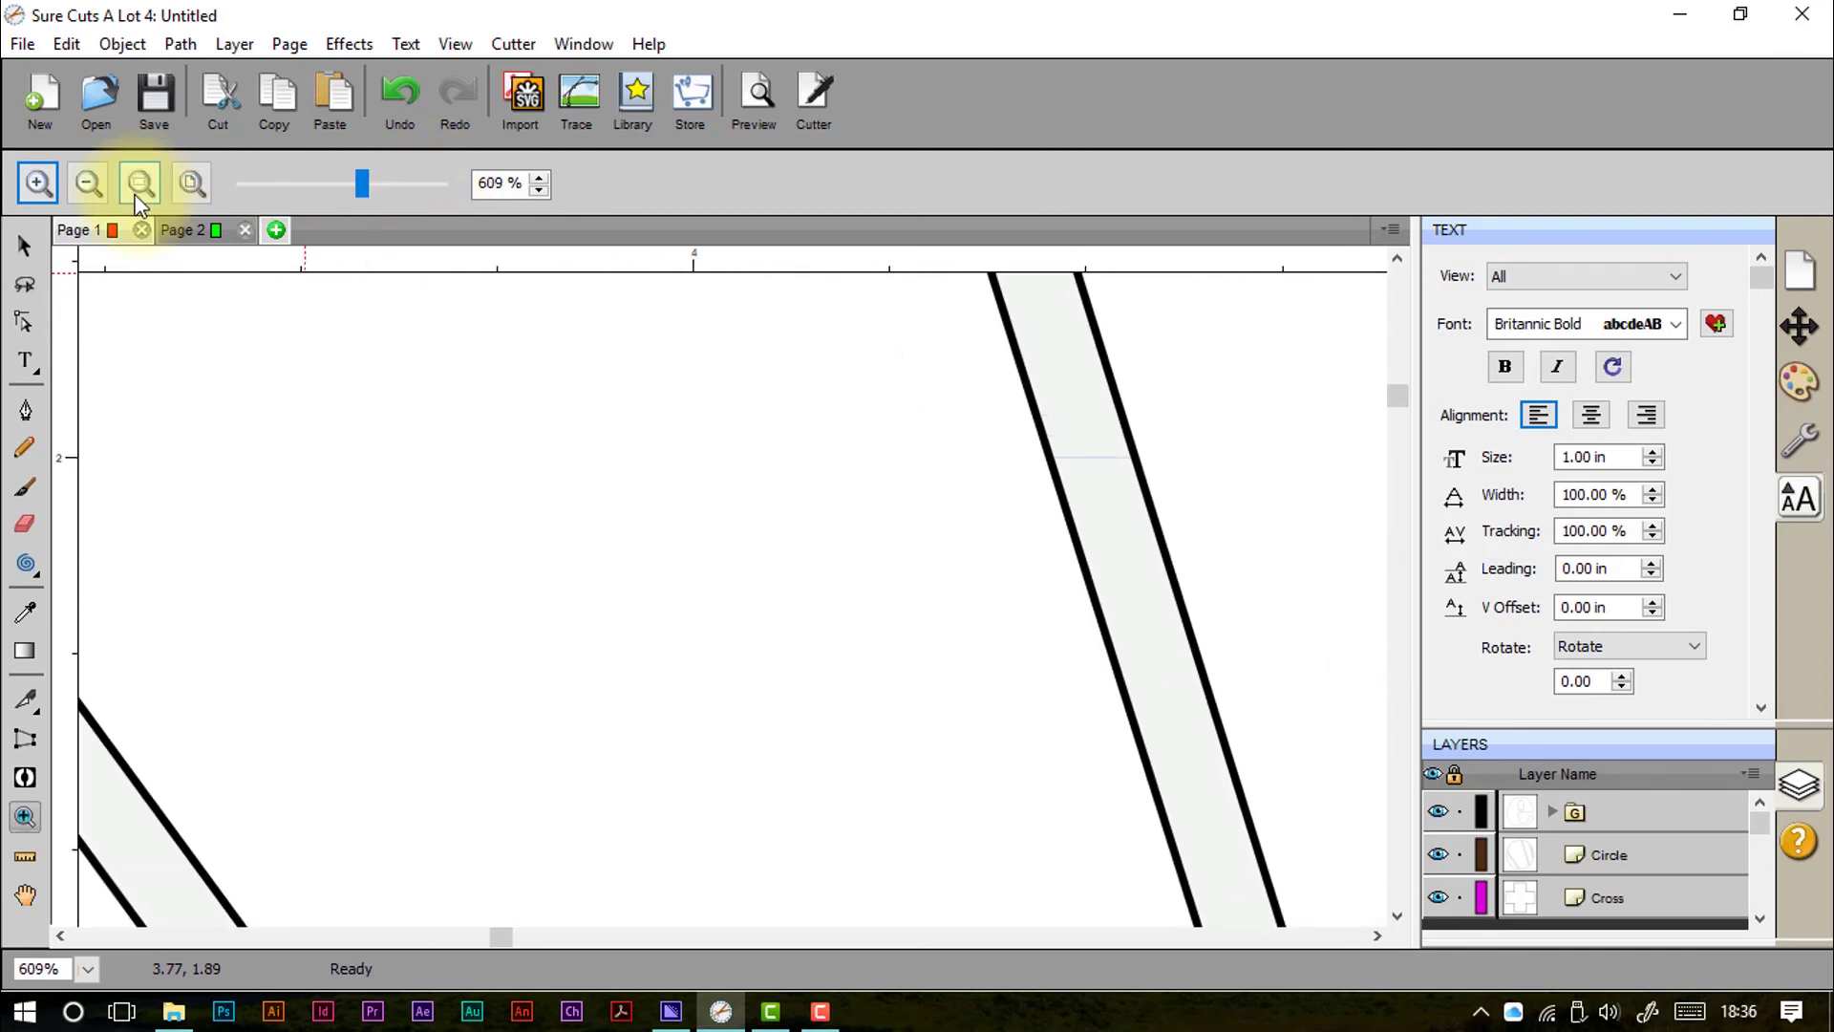
left_click(137, 198)
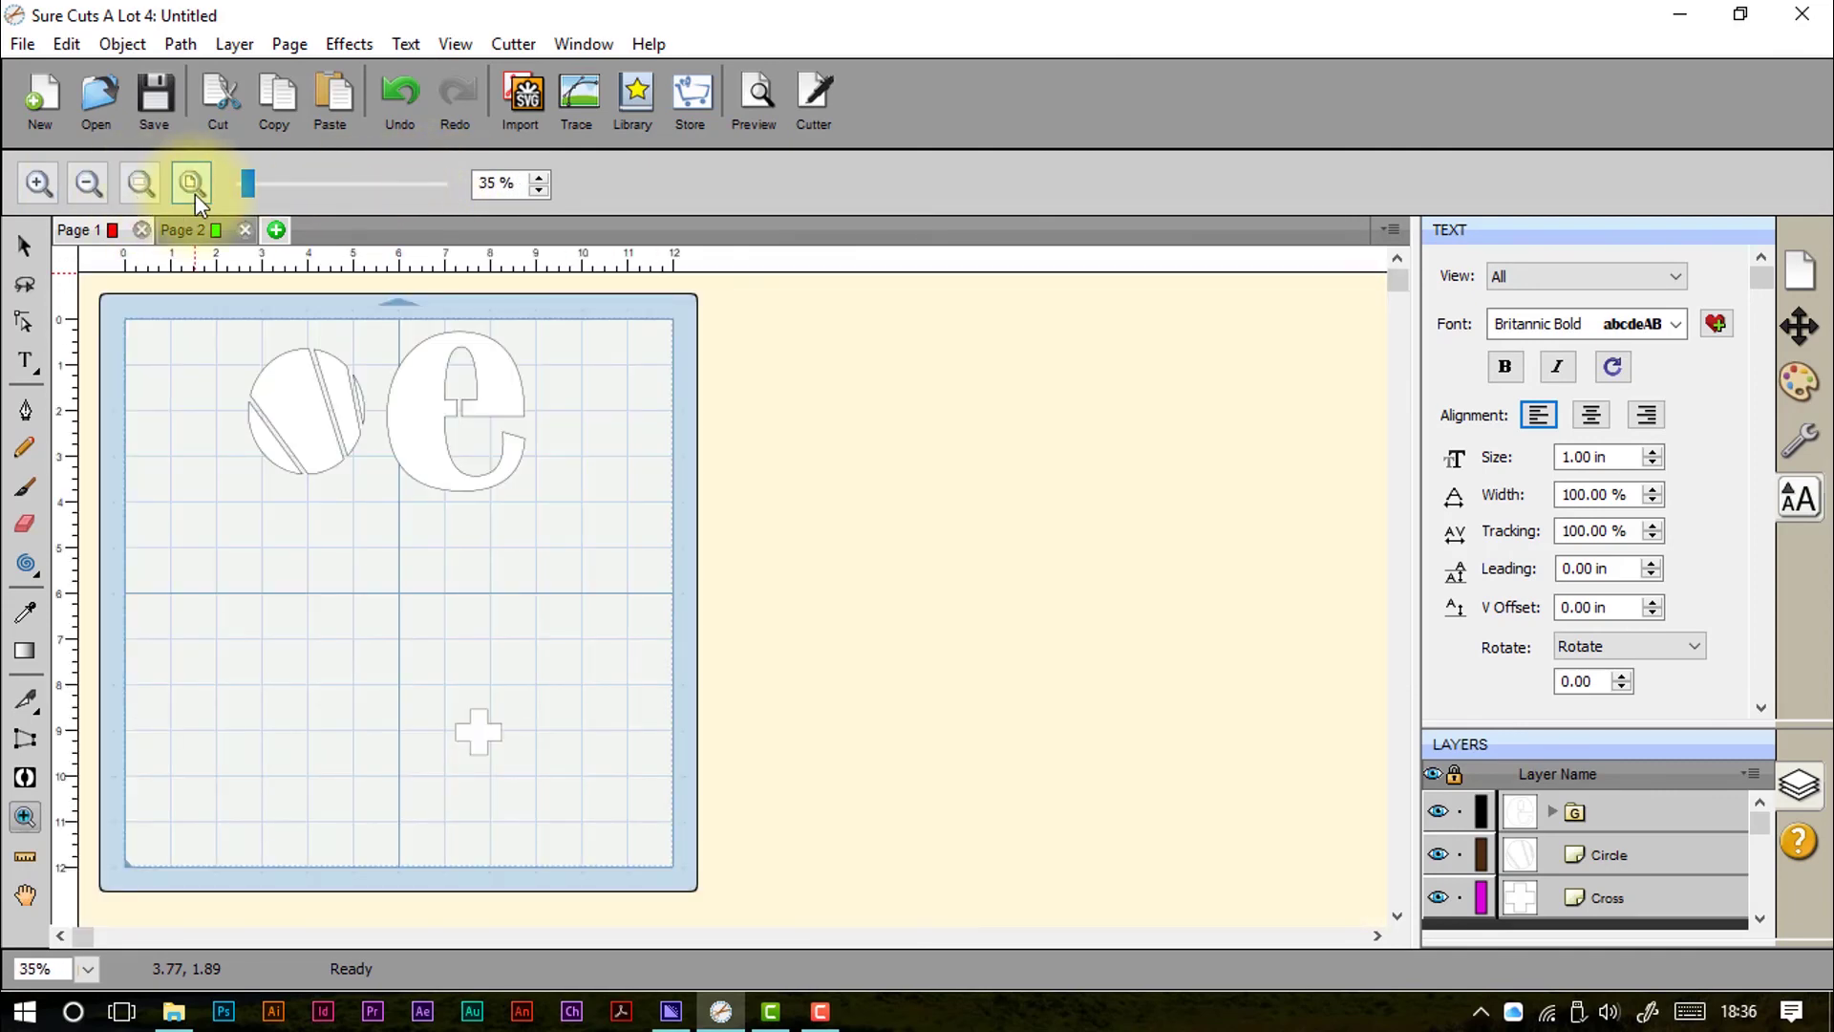
Step: Select the bridged oval and zoom the view to that selection
left_click(25, 246)
left_click(304, 367)
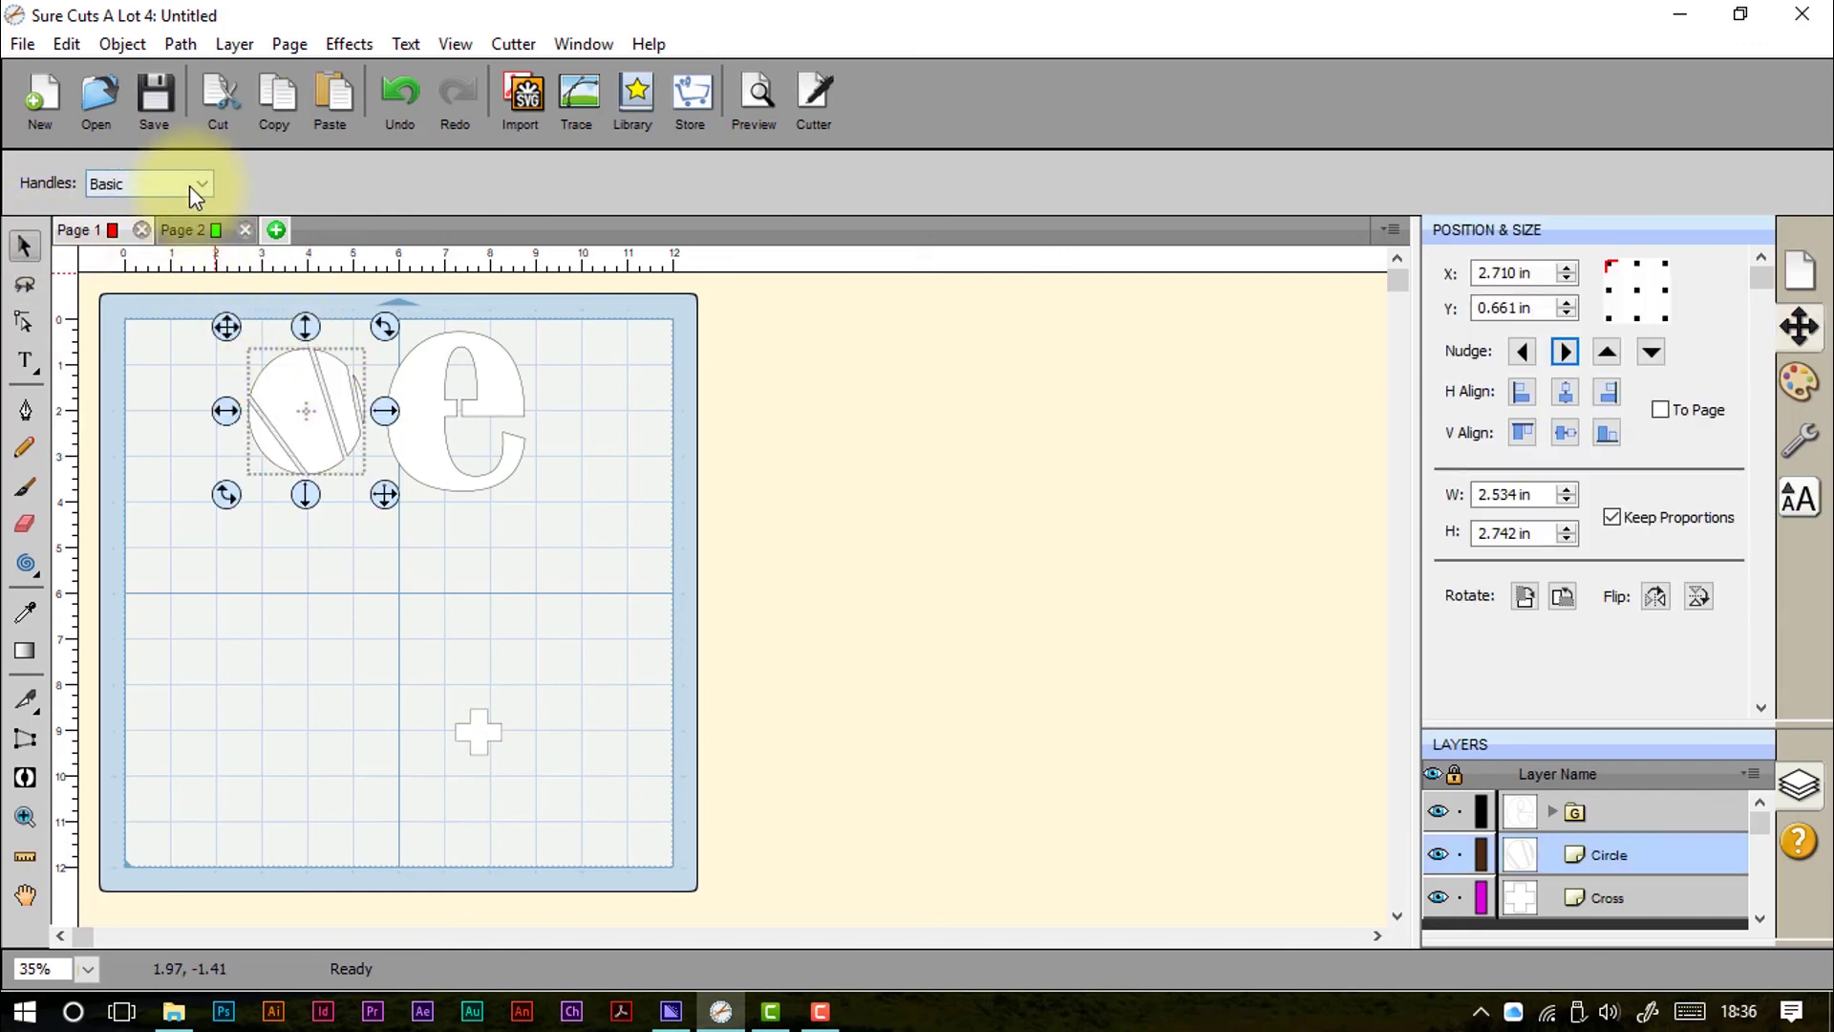
left_click(25, 817)
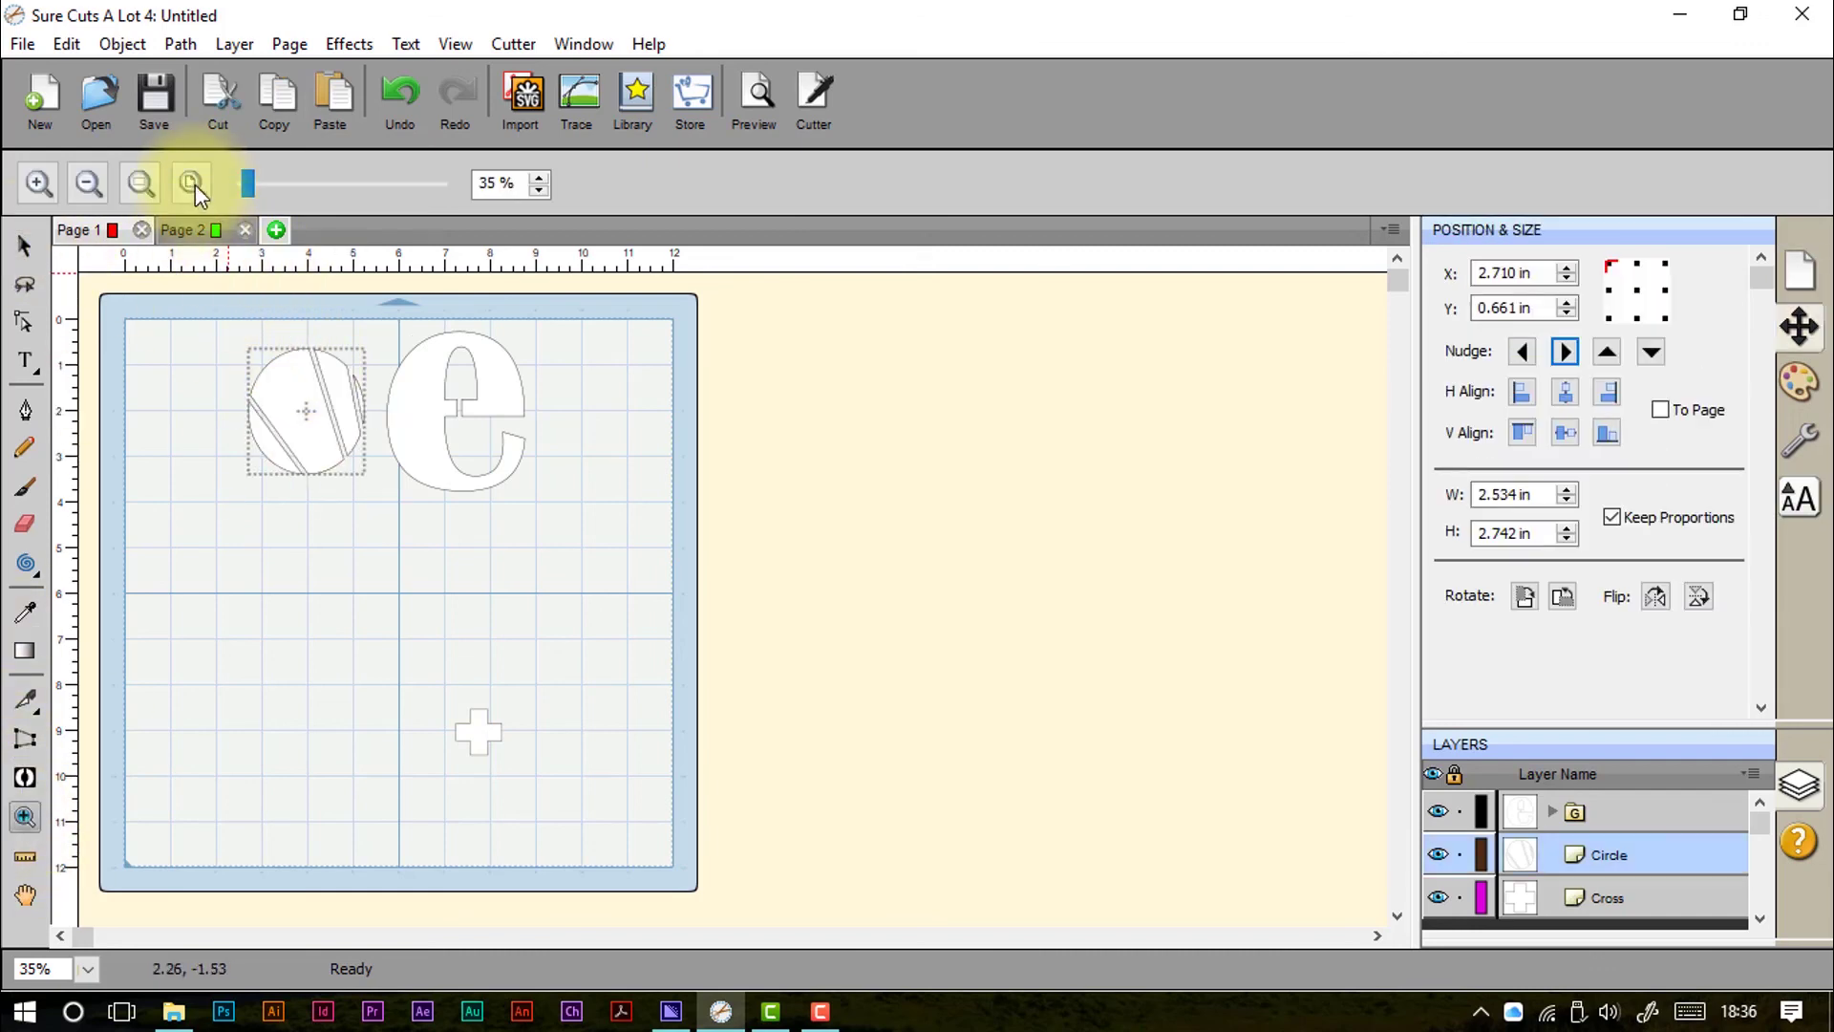
left_click(39, 182)
left_click(38, 182)
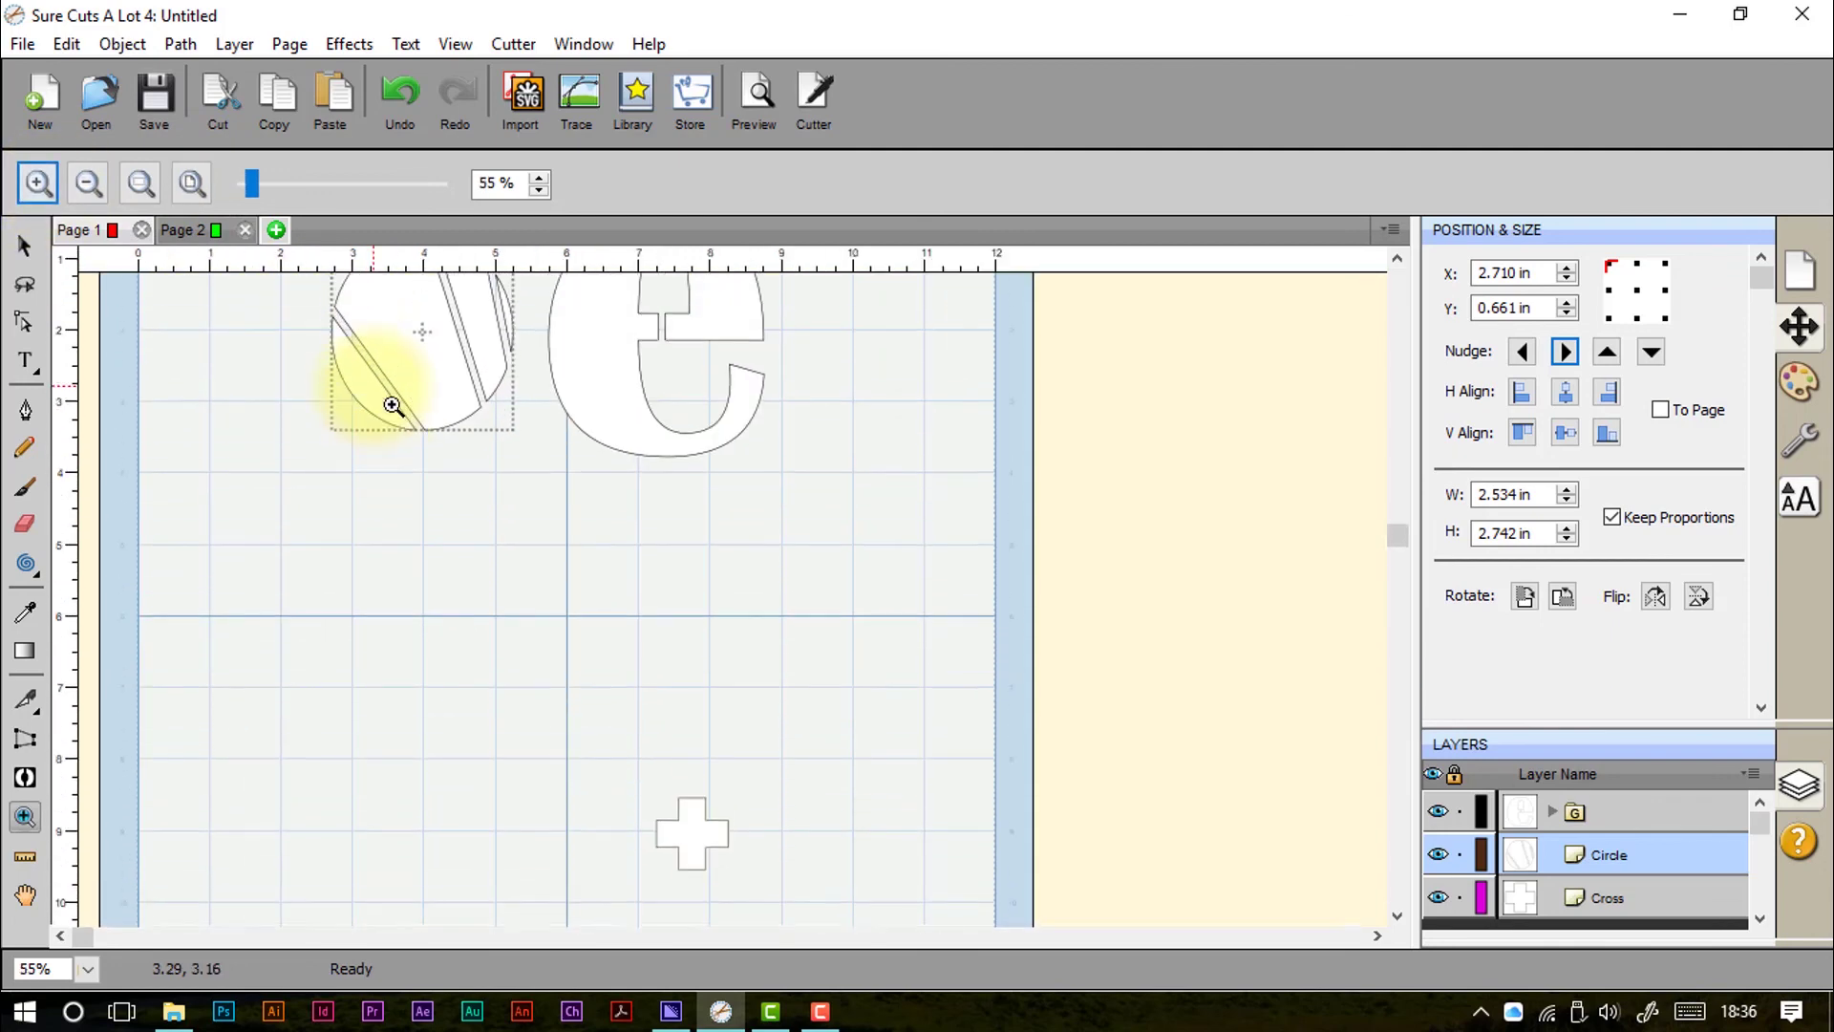
left_click(460, 44)
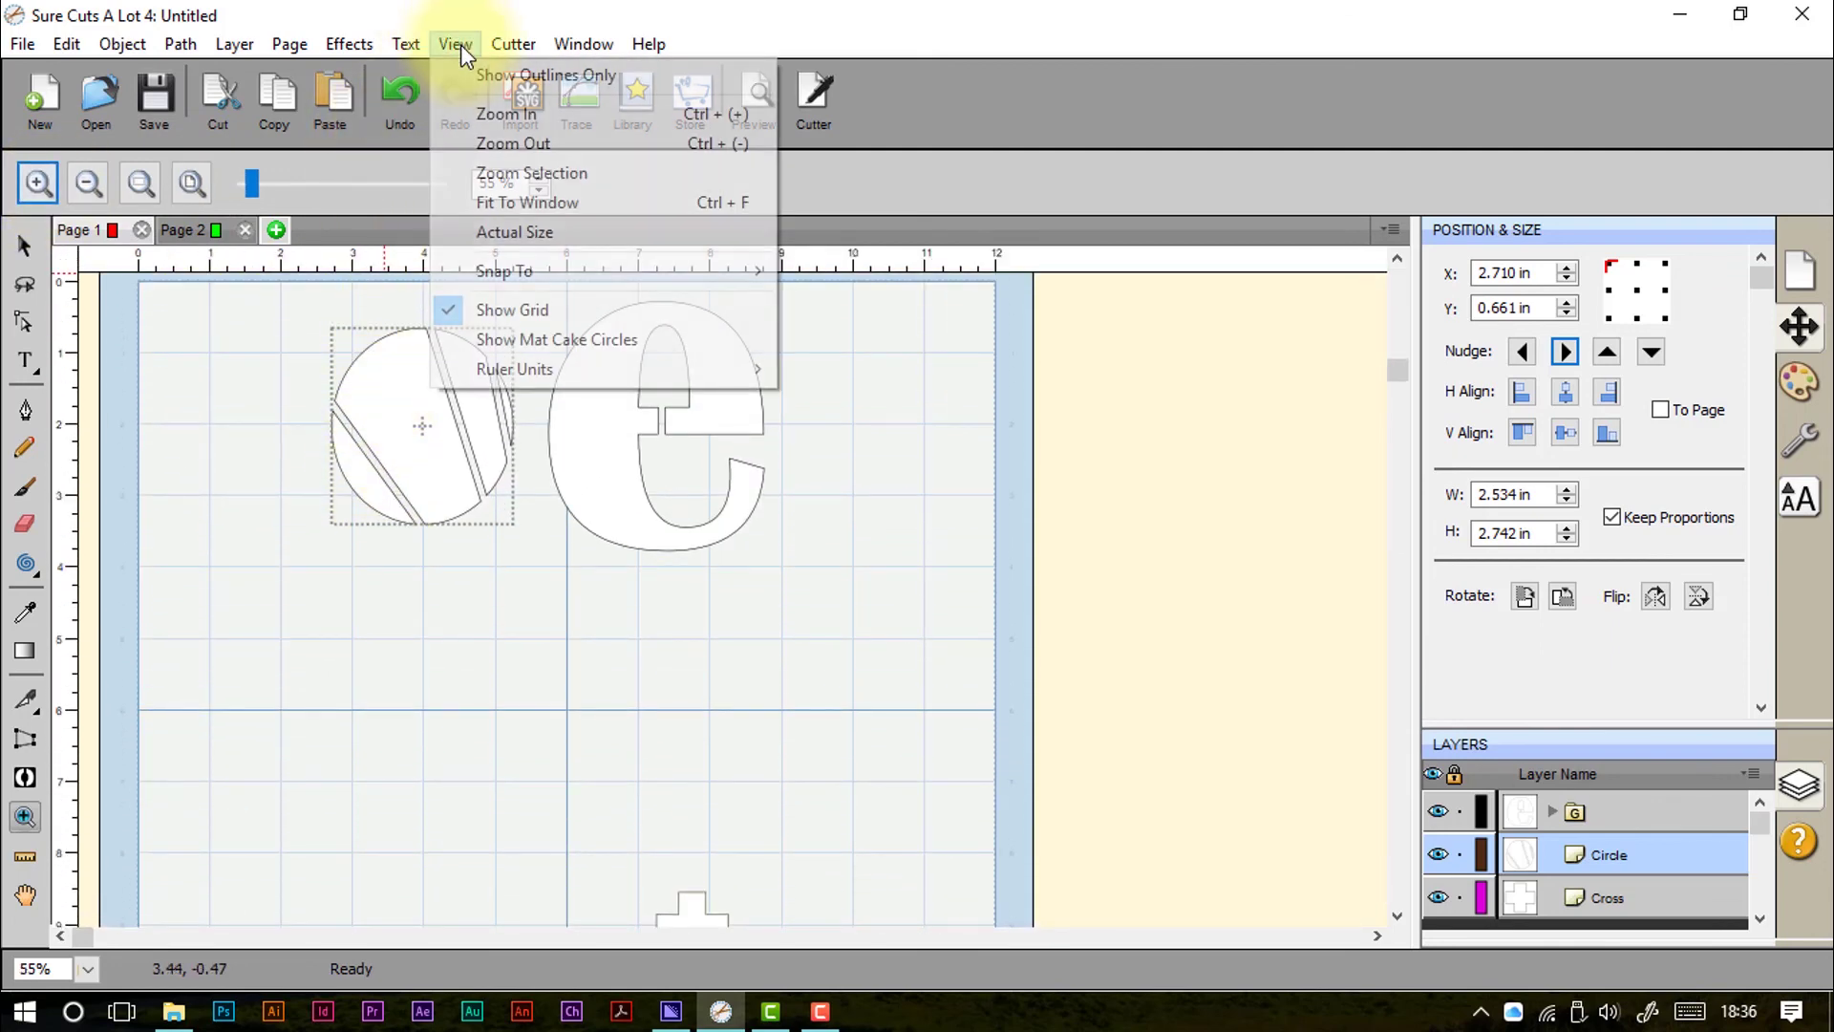
left_click(497, 173)
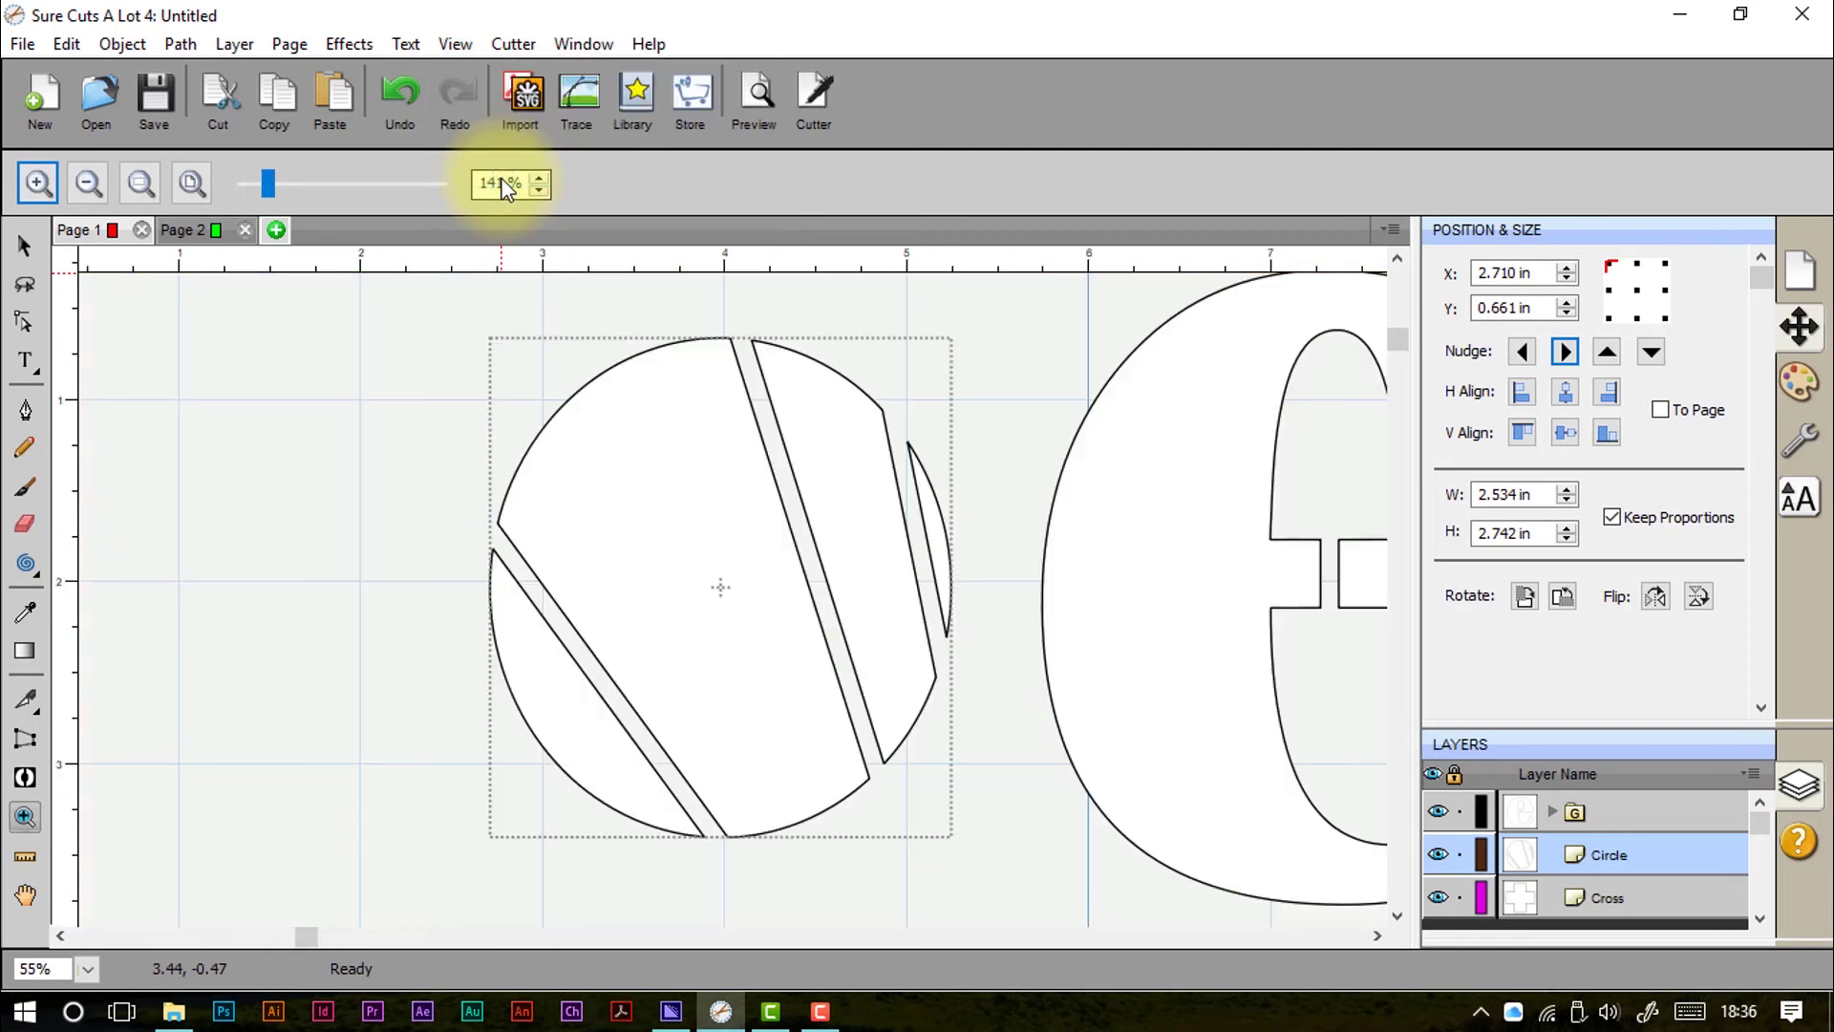
scroll(404, 688, "down", 2)
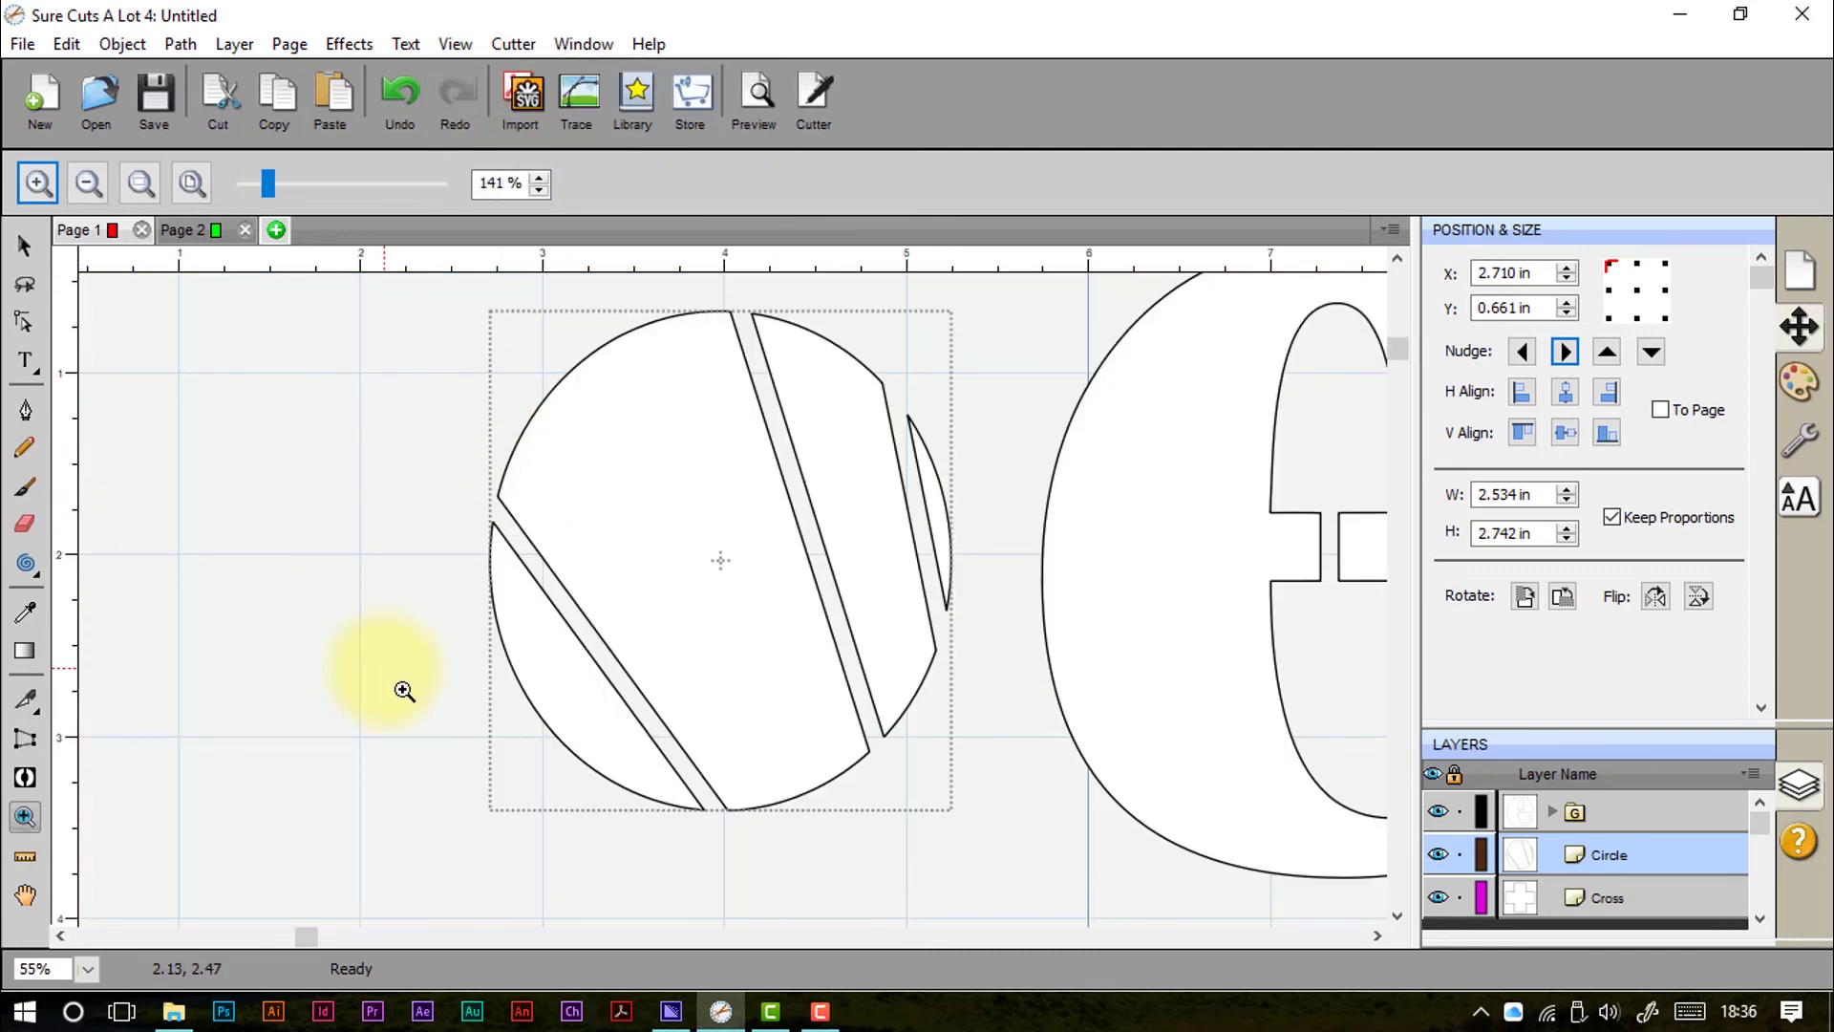
Step: Measure the letter e's full width and its diagonal from upper right to lower left
left_click(27, 863)
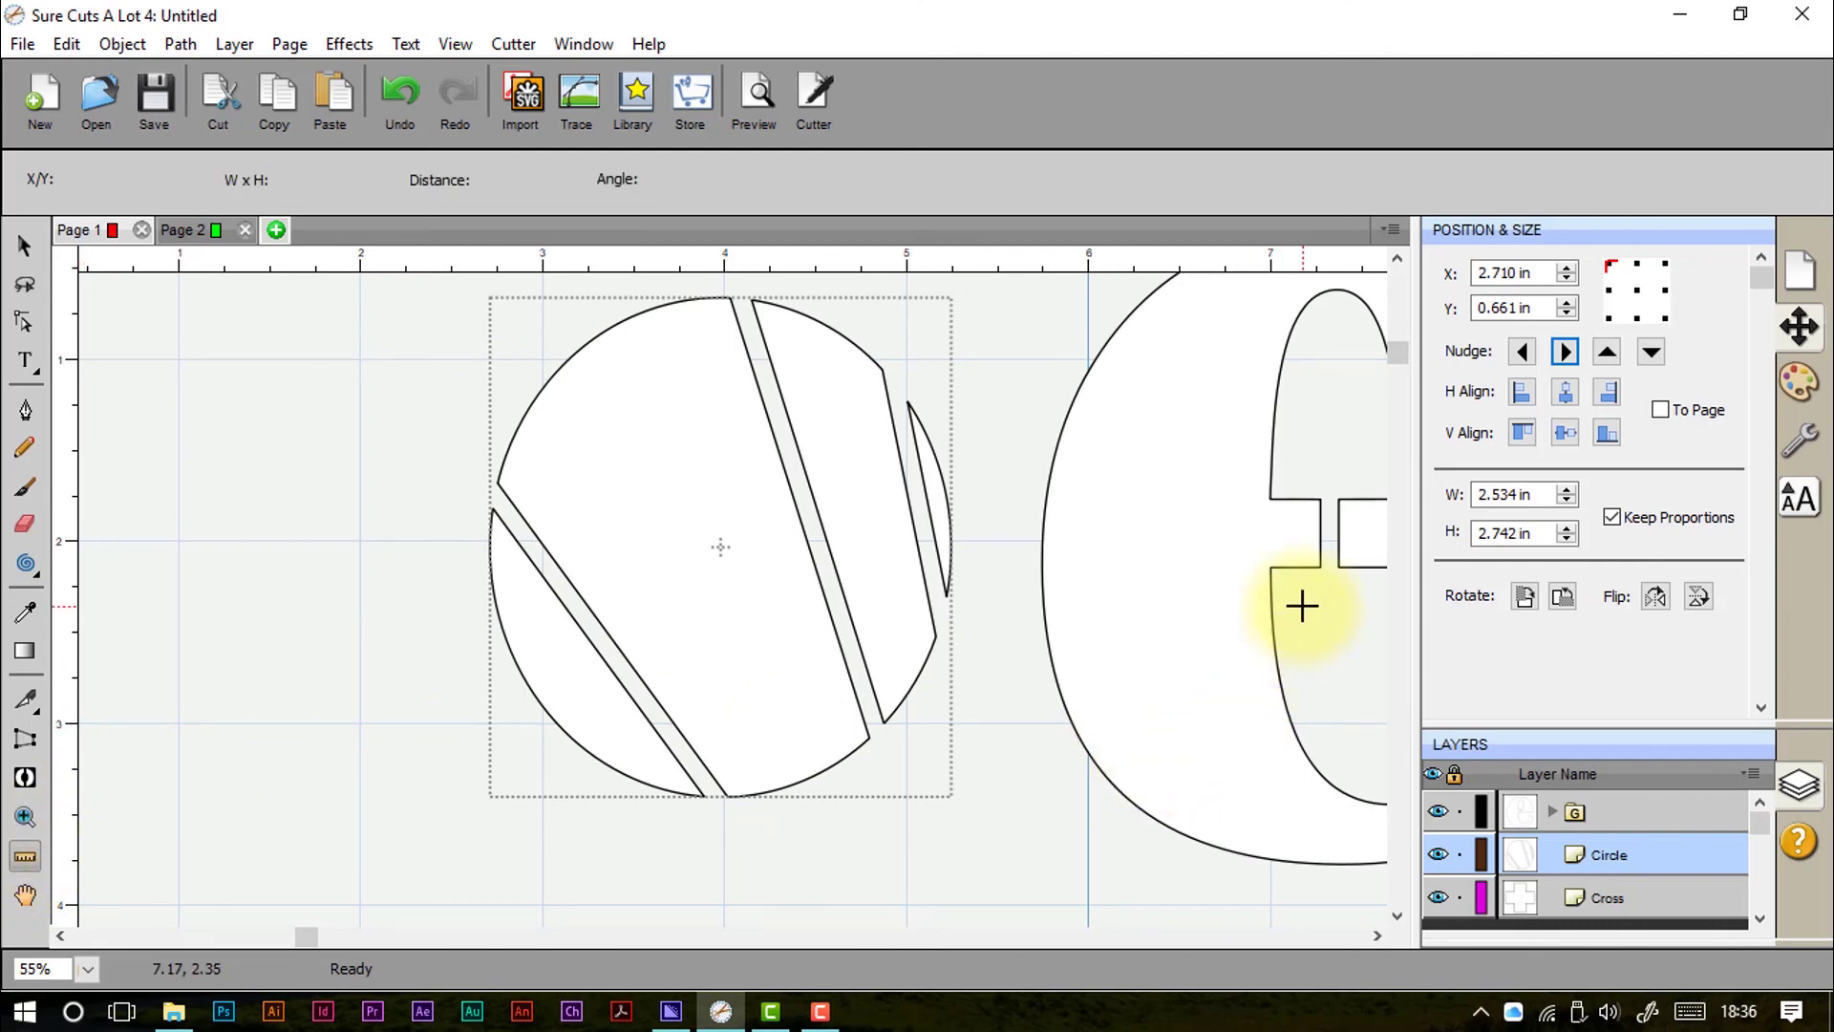
left_click_drag(307, 938, 931, 946)
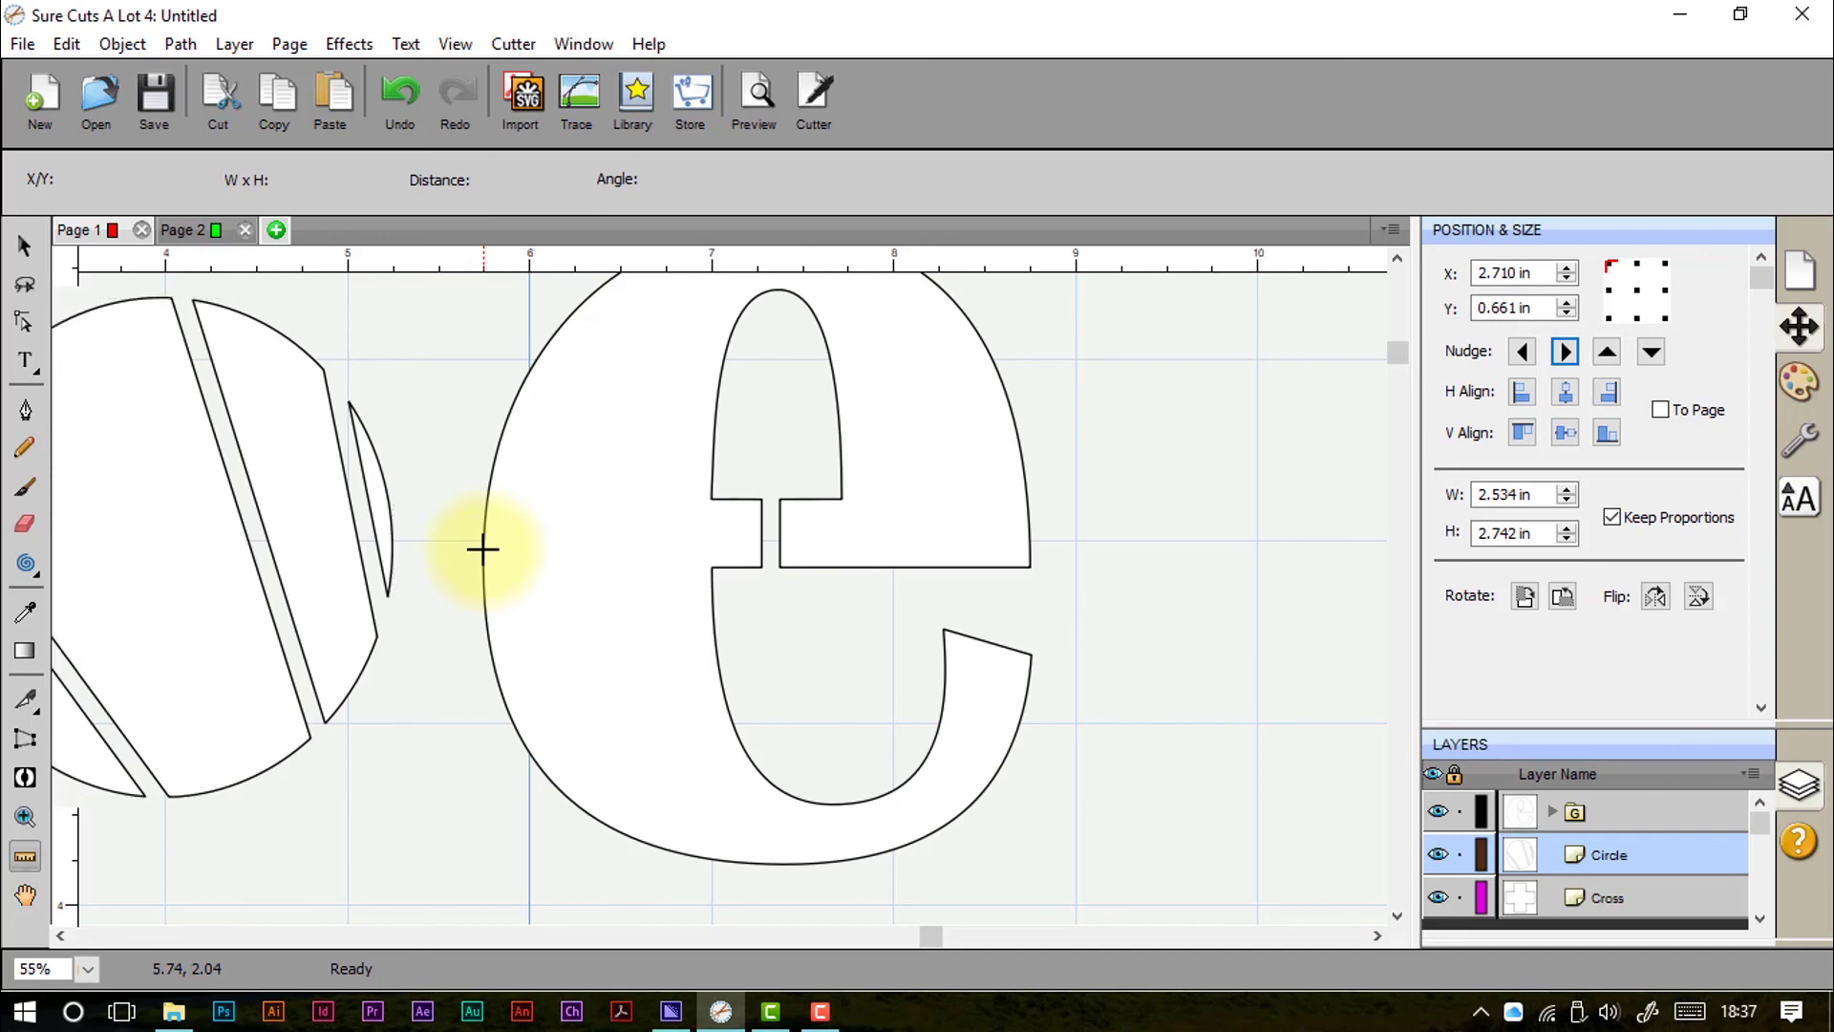
left_click_drag(483, 549, 1028, 548)
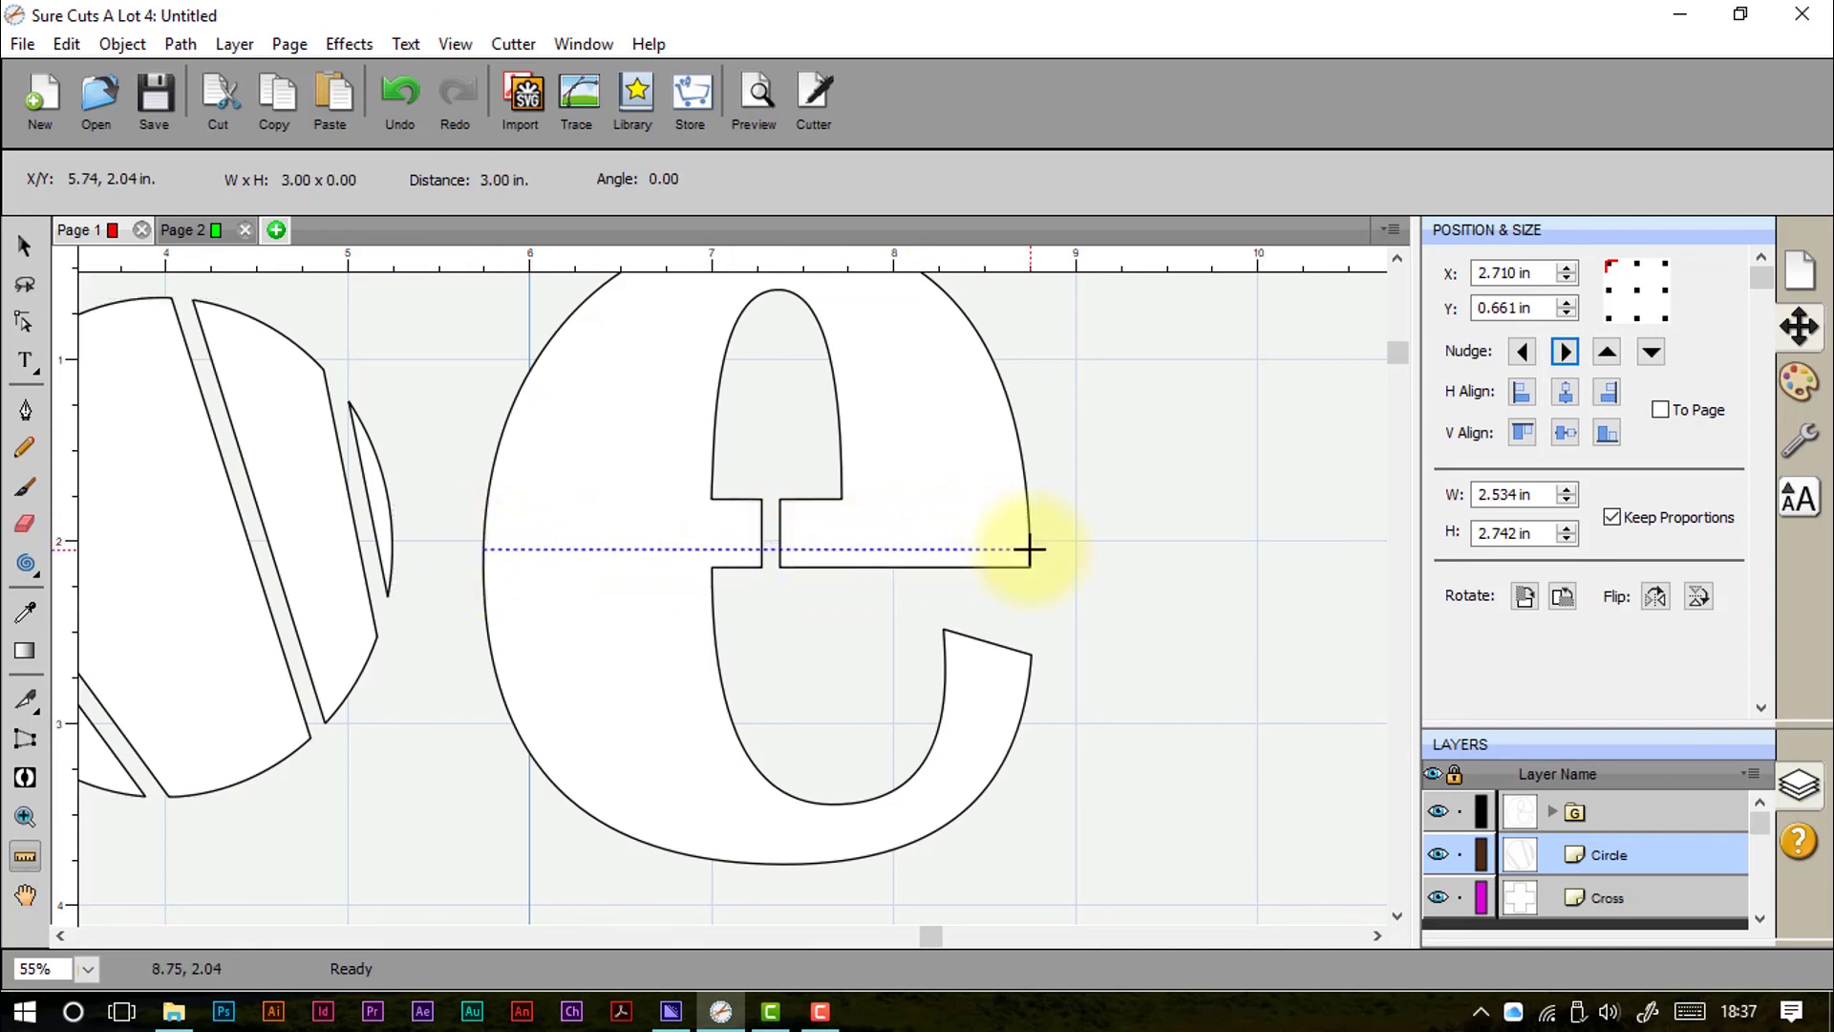
left_click_drag(1028, 548, 1028, 548)
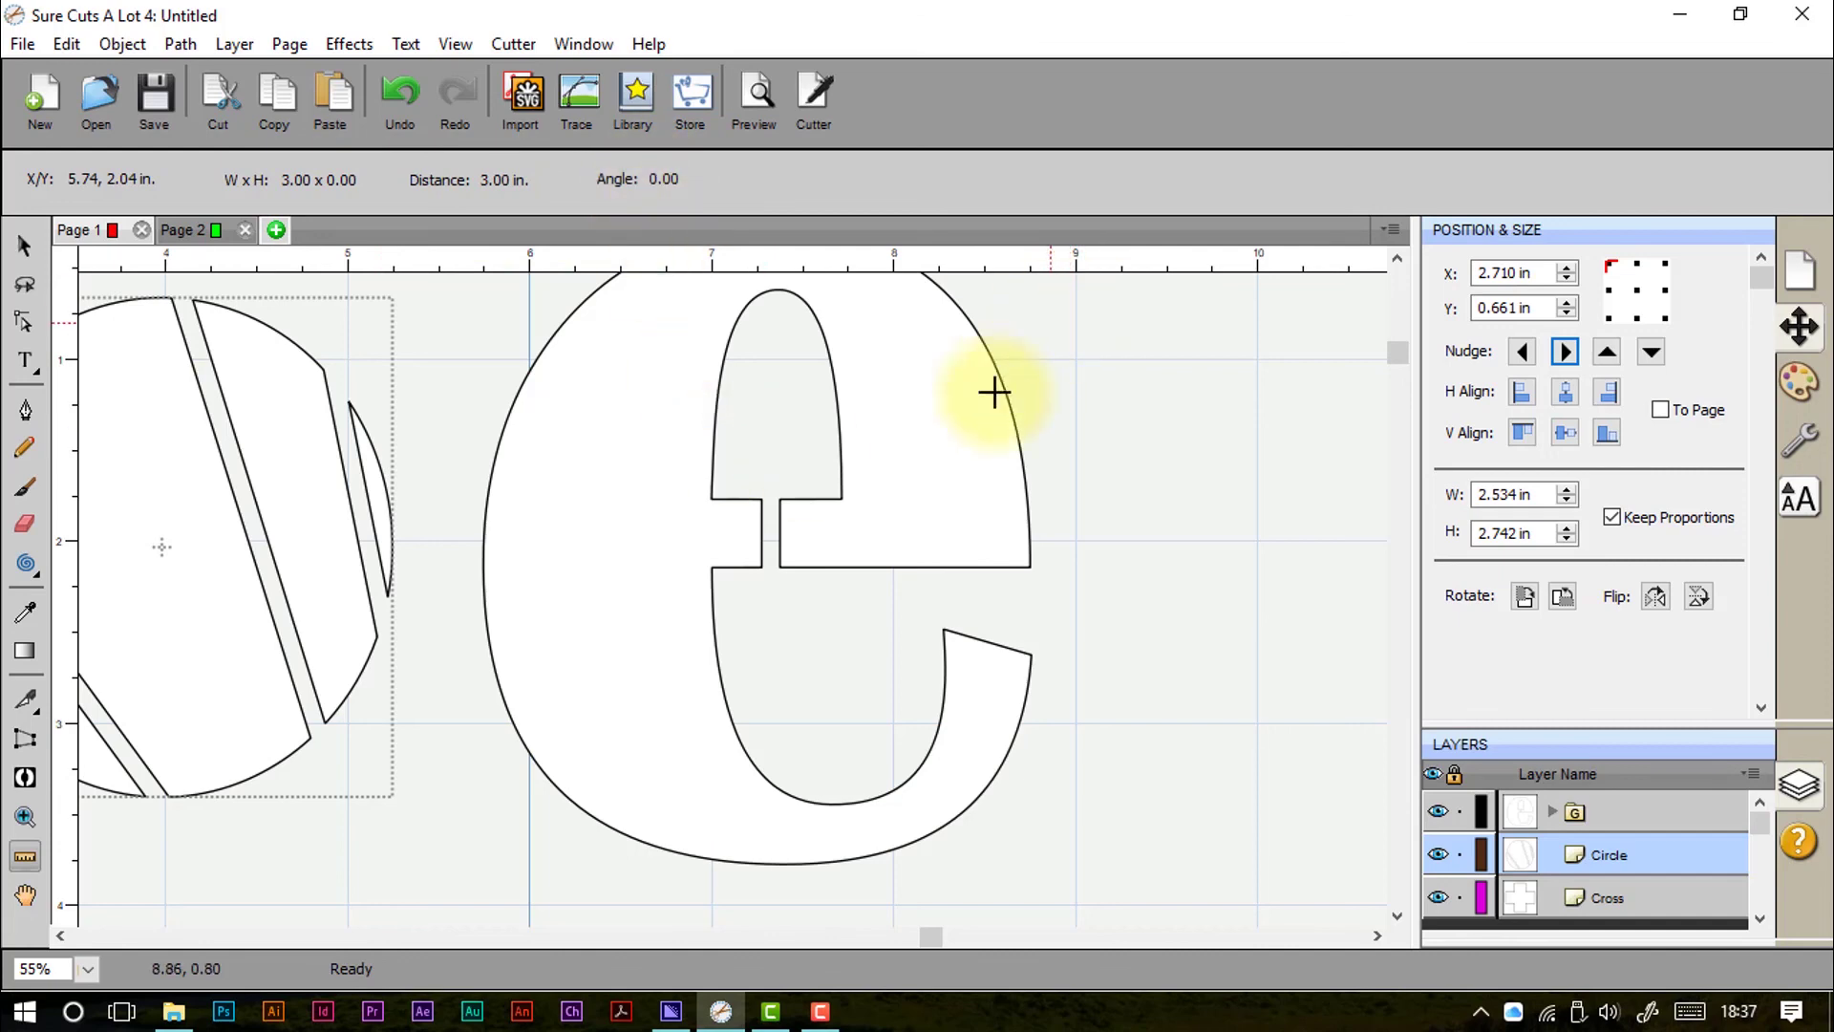
left_click_drag(956, 305, 525, 746)
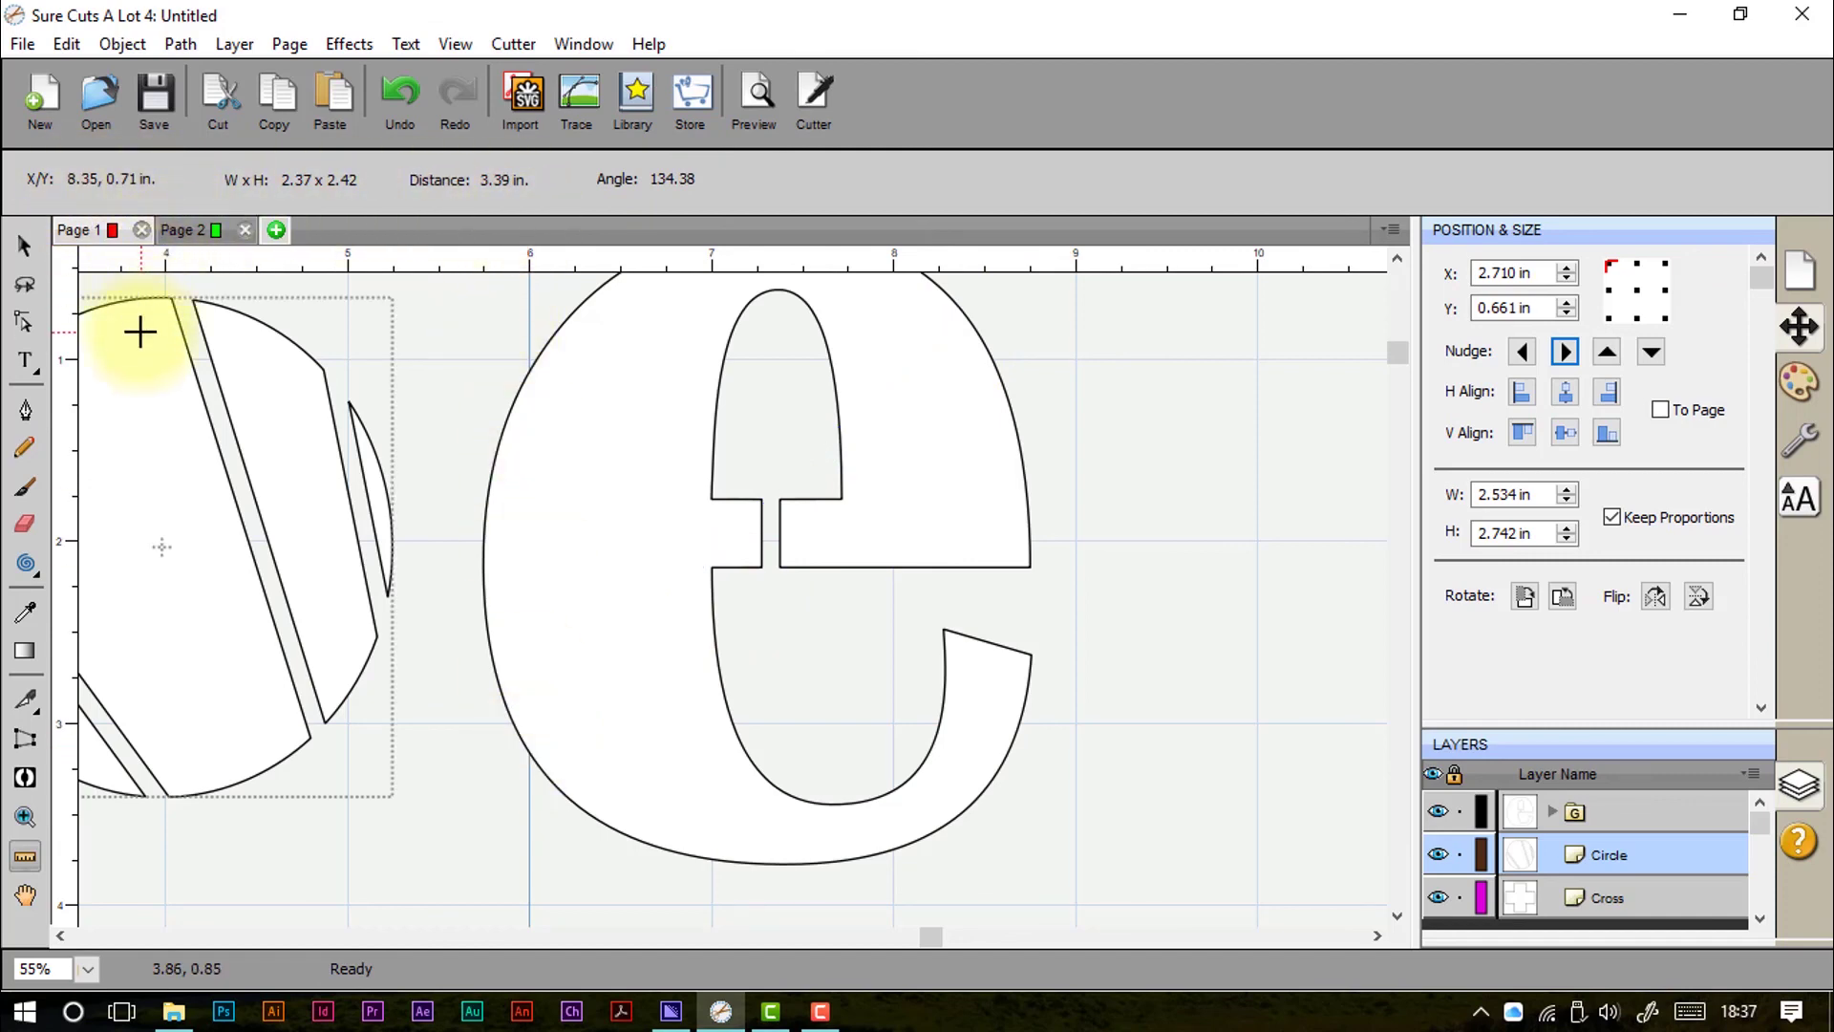
Step: Pan around the mat with the Hand tool to view the oval and the letter e
left_click(29, 895)
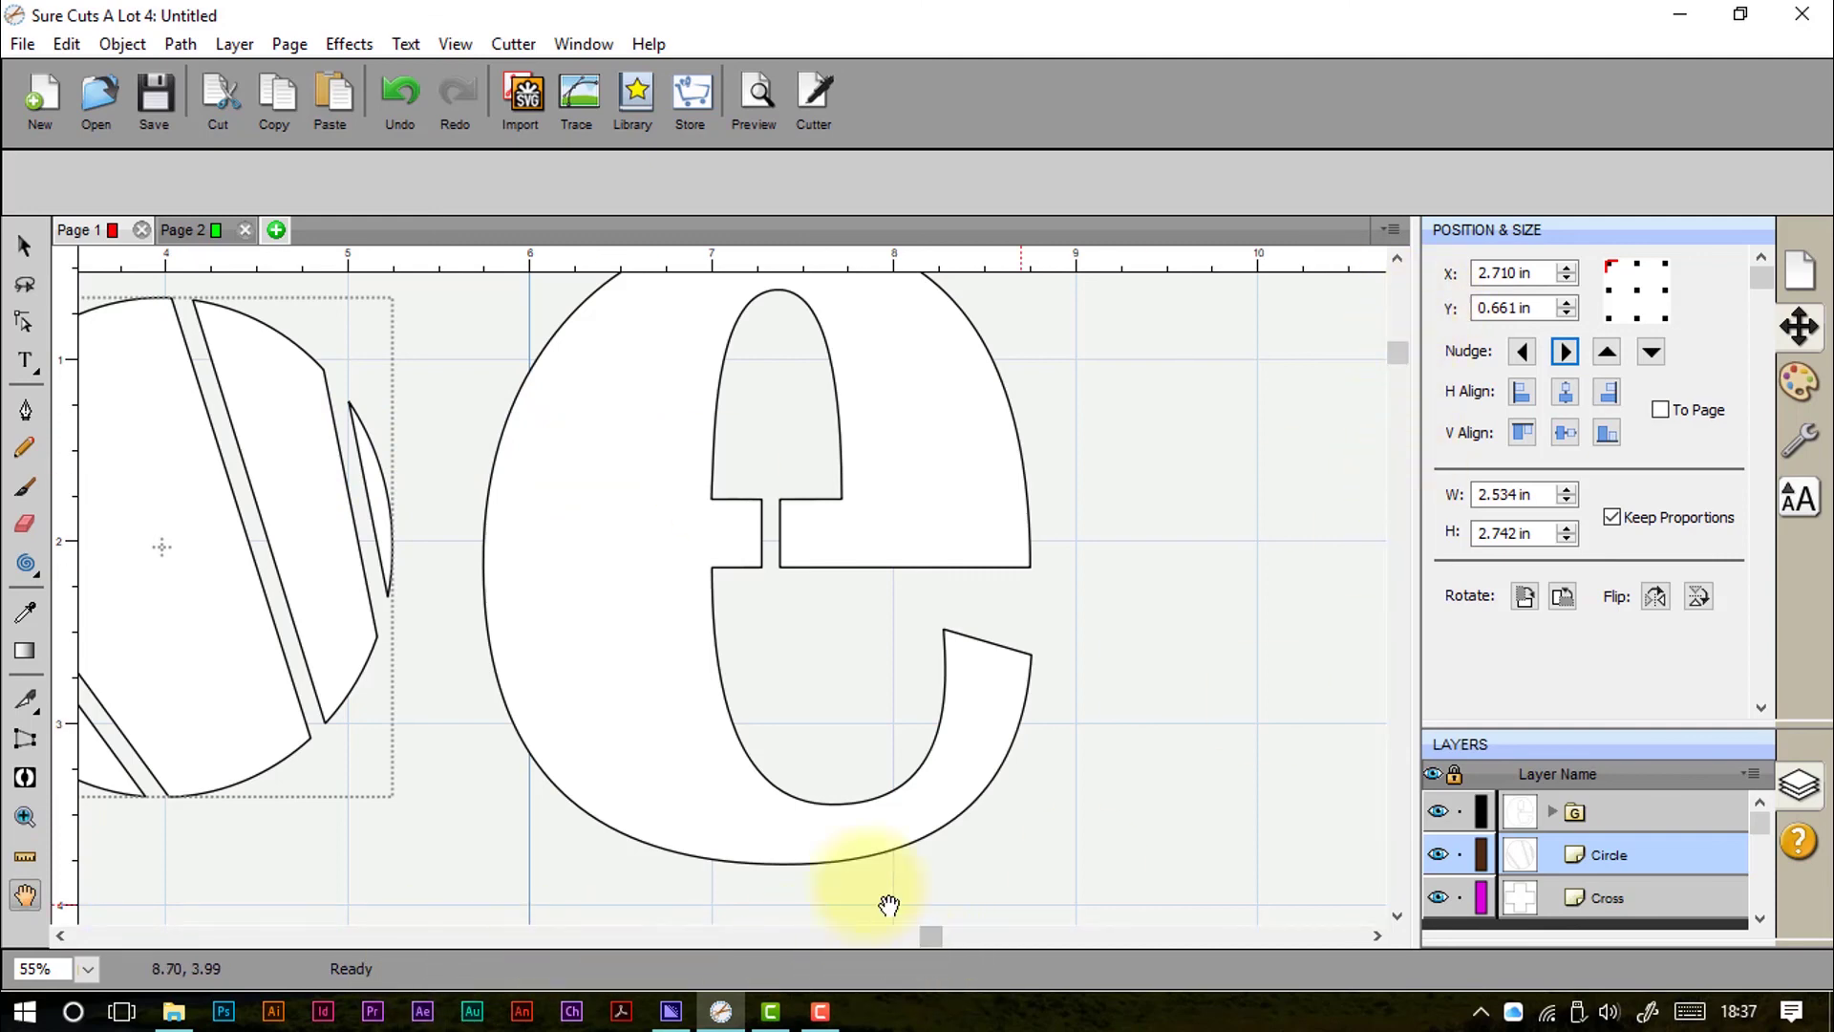
left_click_drag(660, 506, 1183, 483)
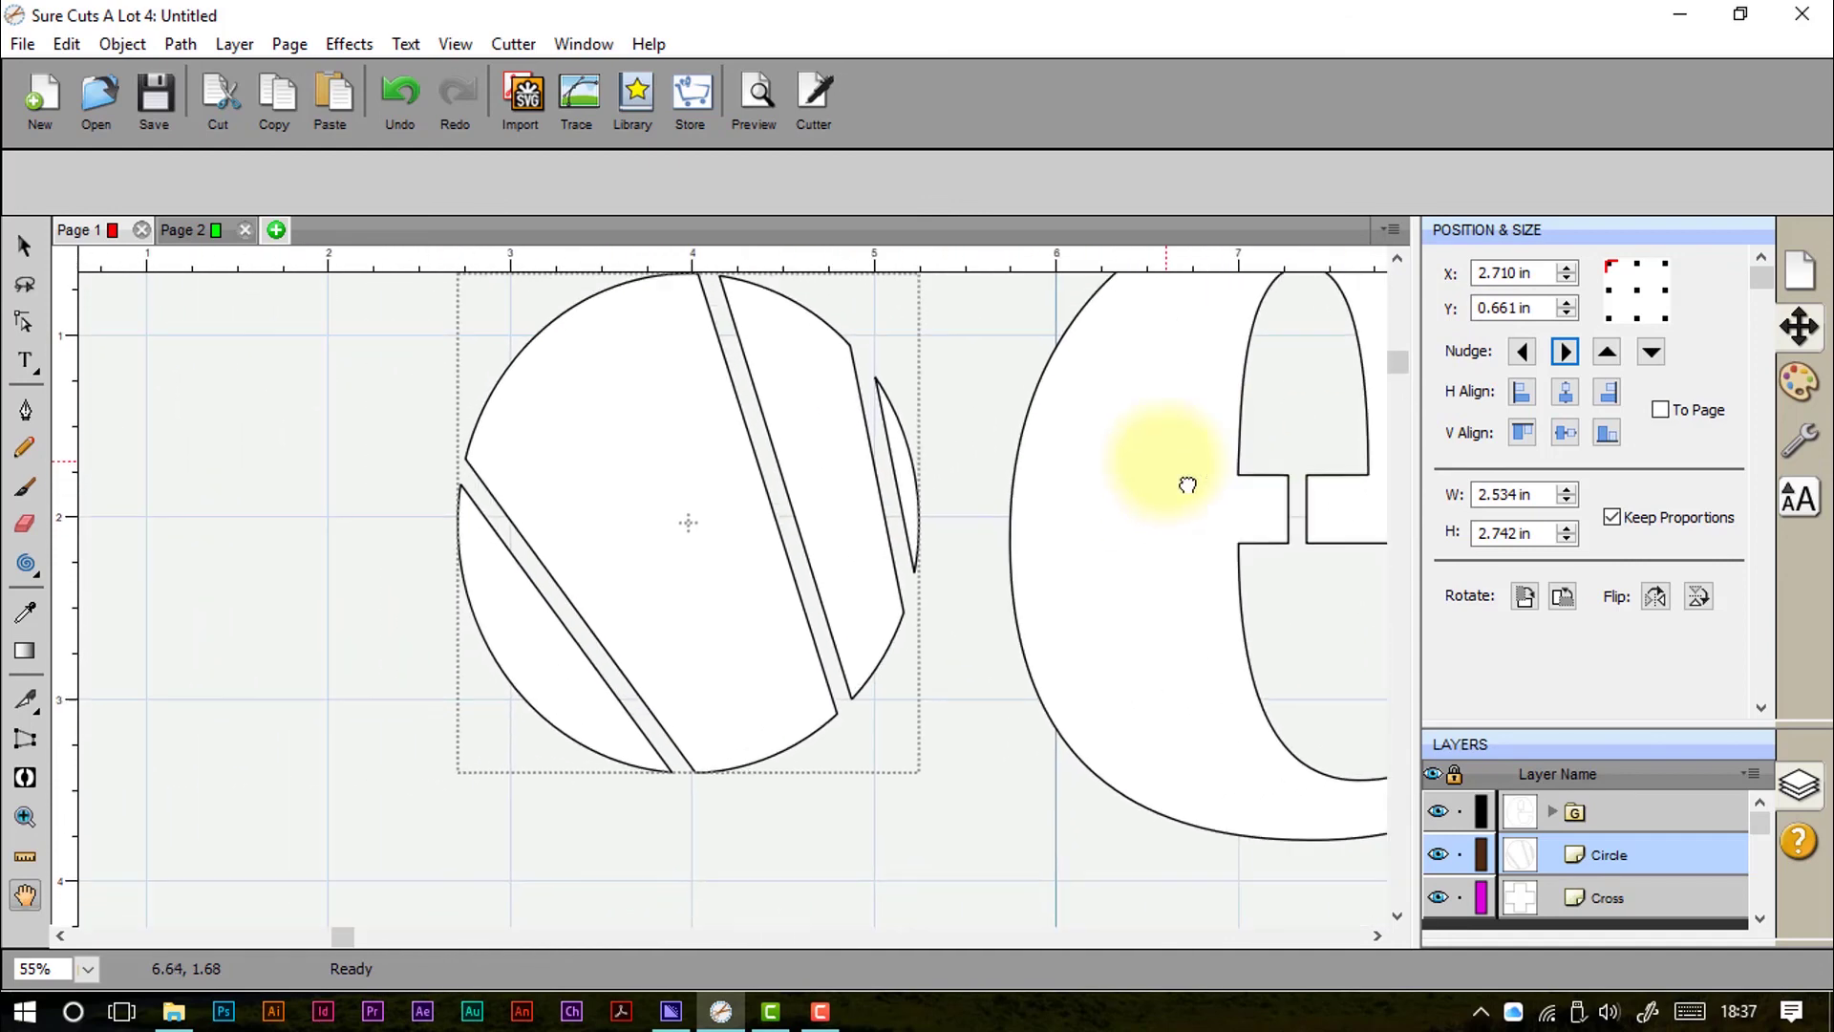
left_click_drag(707, 410, 981, 586)
scroll(1057, 655, "right", 12)
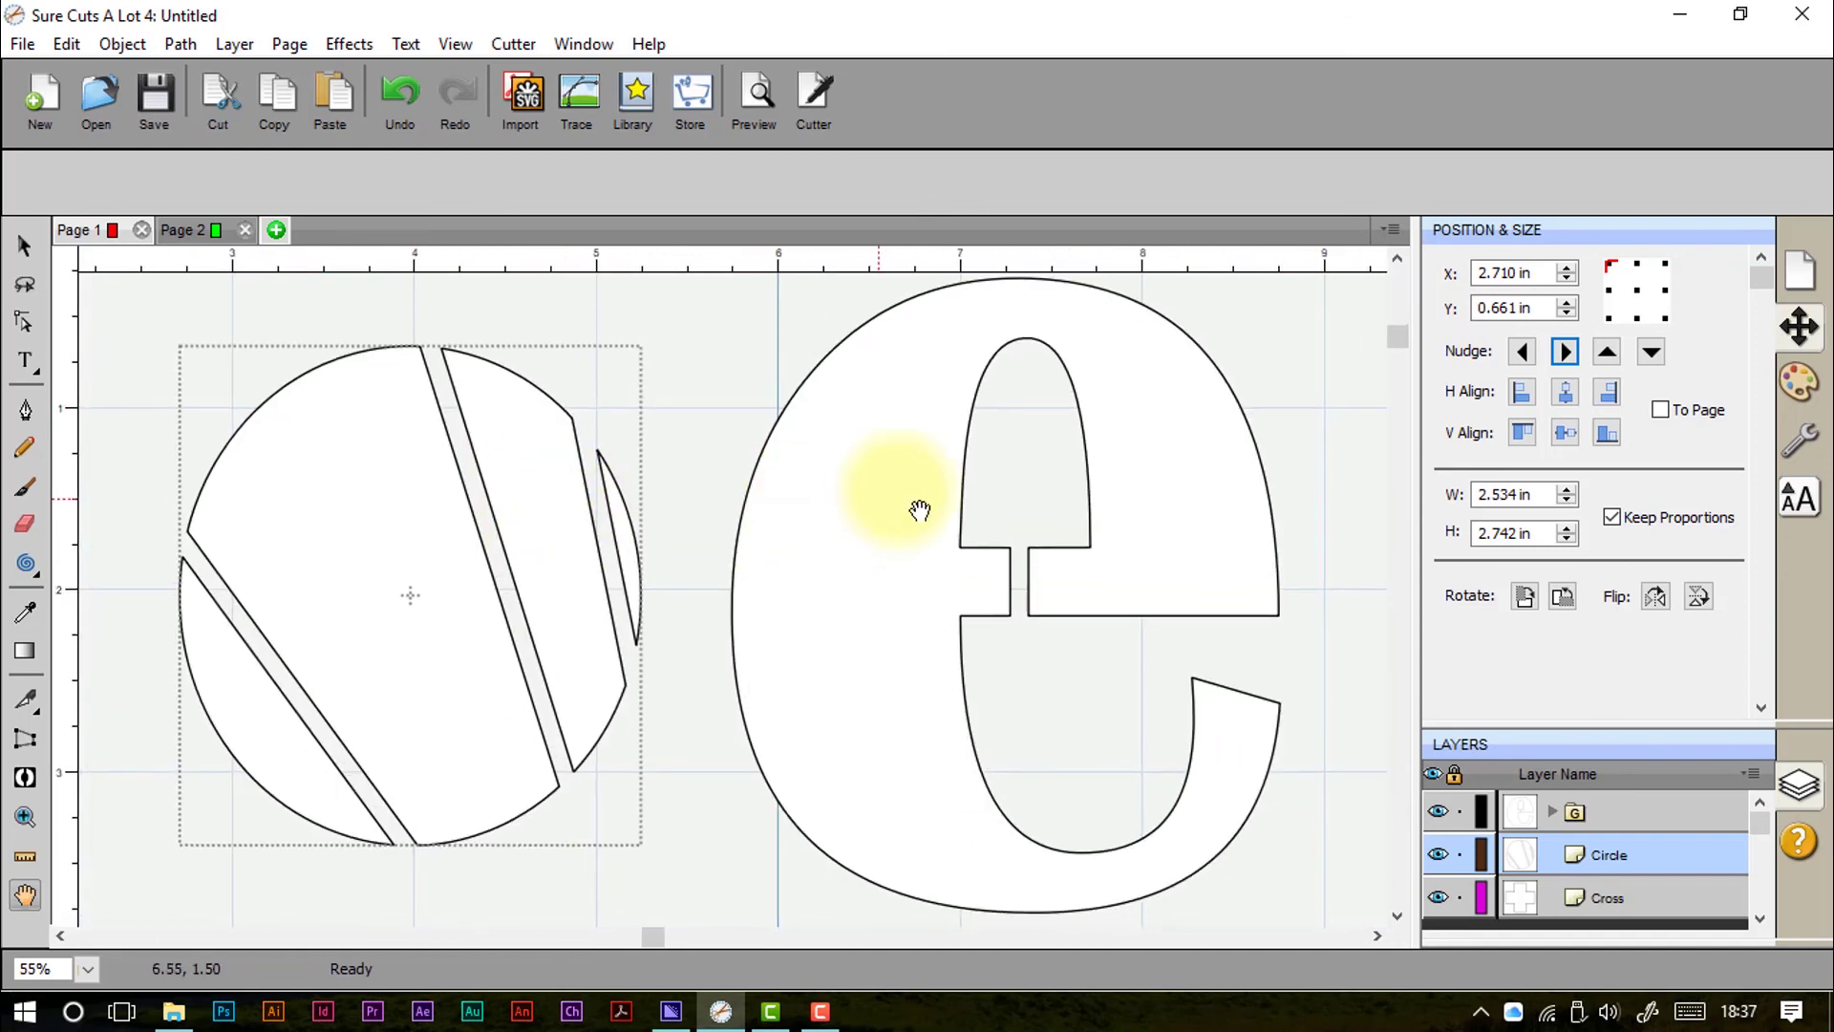
scroll(1023, 463, "down", 2)
scroll(669, 391, "down", 3)
scroll(1097, 577, "left", 10)
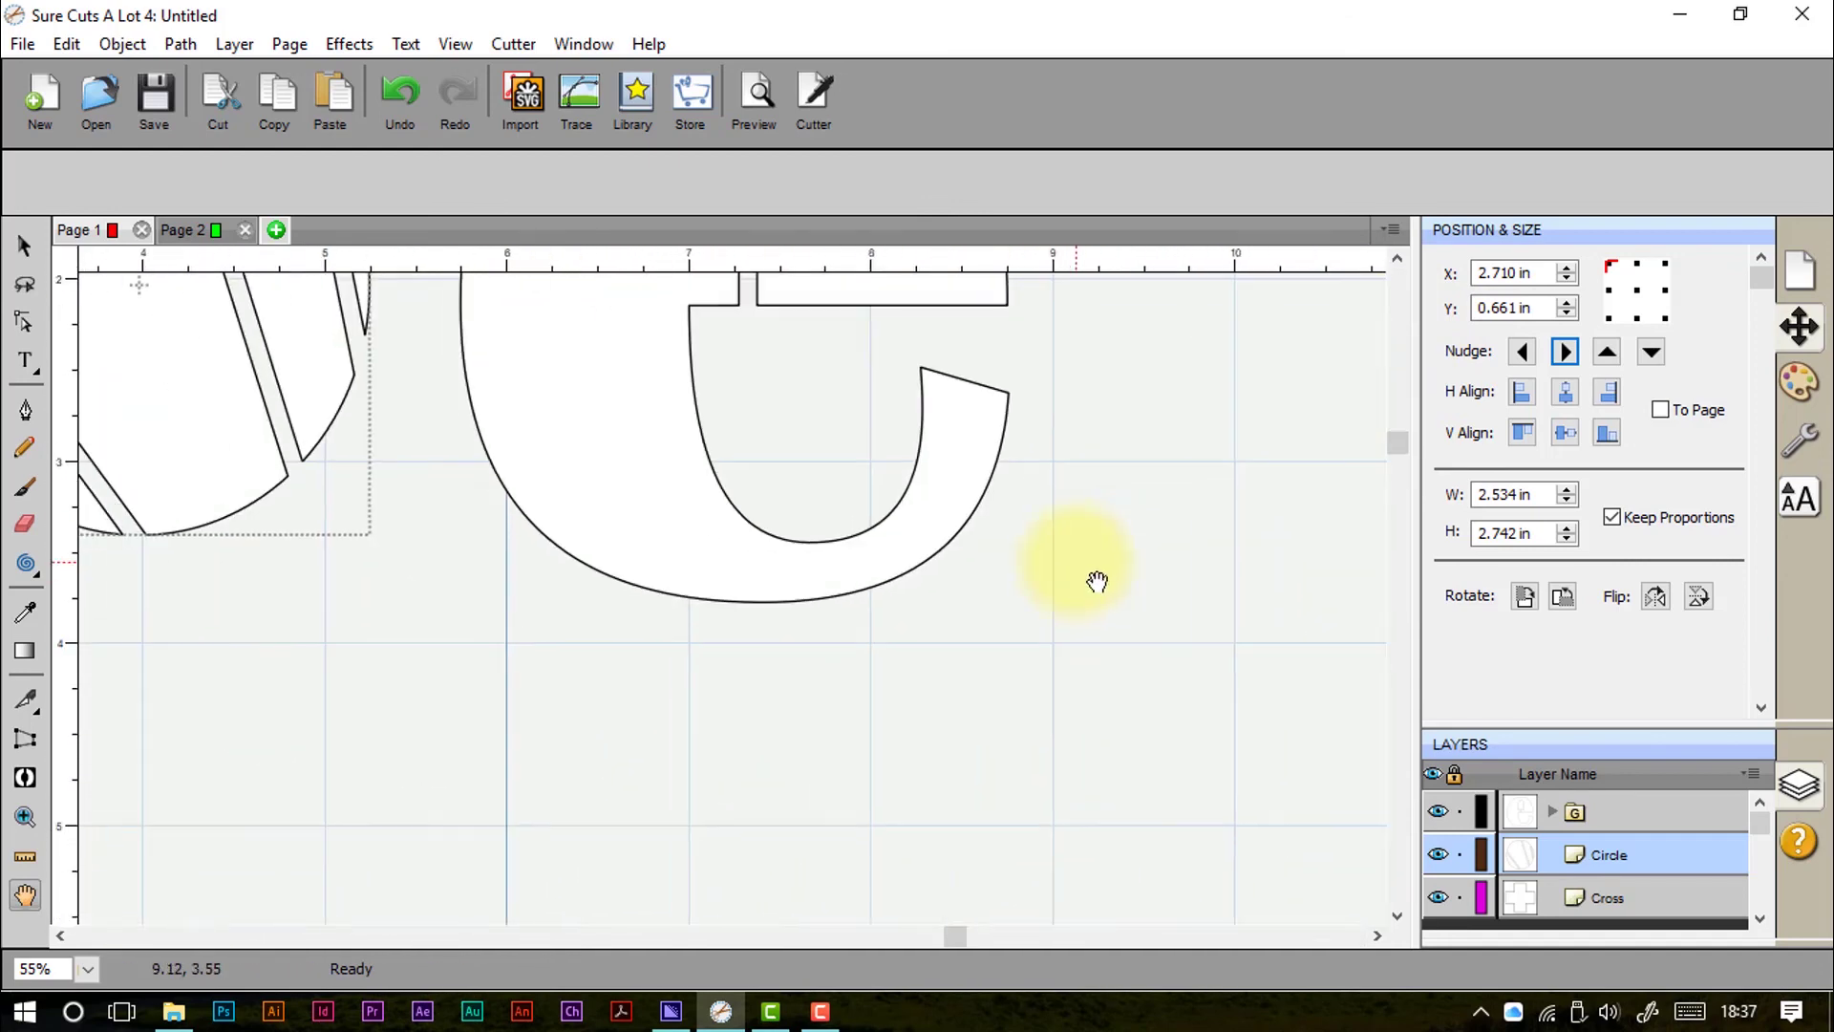
scroll(741, 802, "up", 5)
Step: Fit the whole mat in view and select the oval and the letter e together
left_click(456, 45)
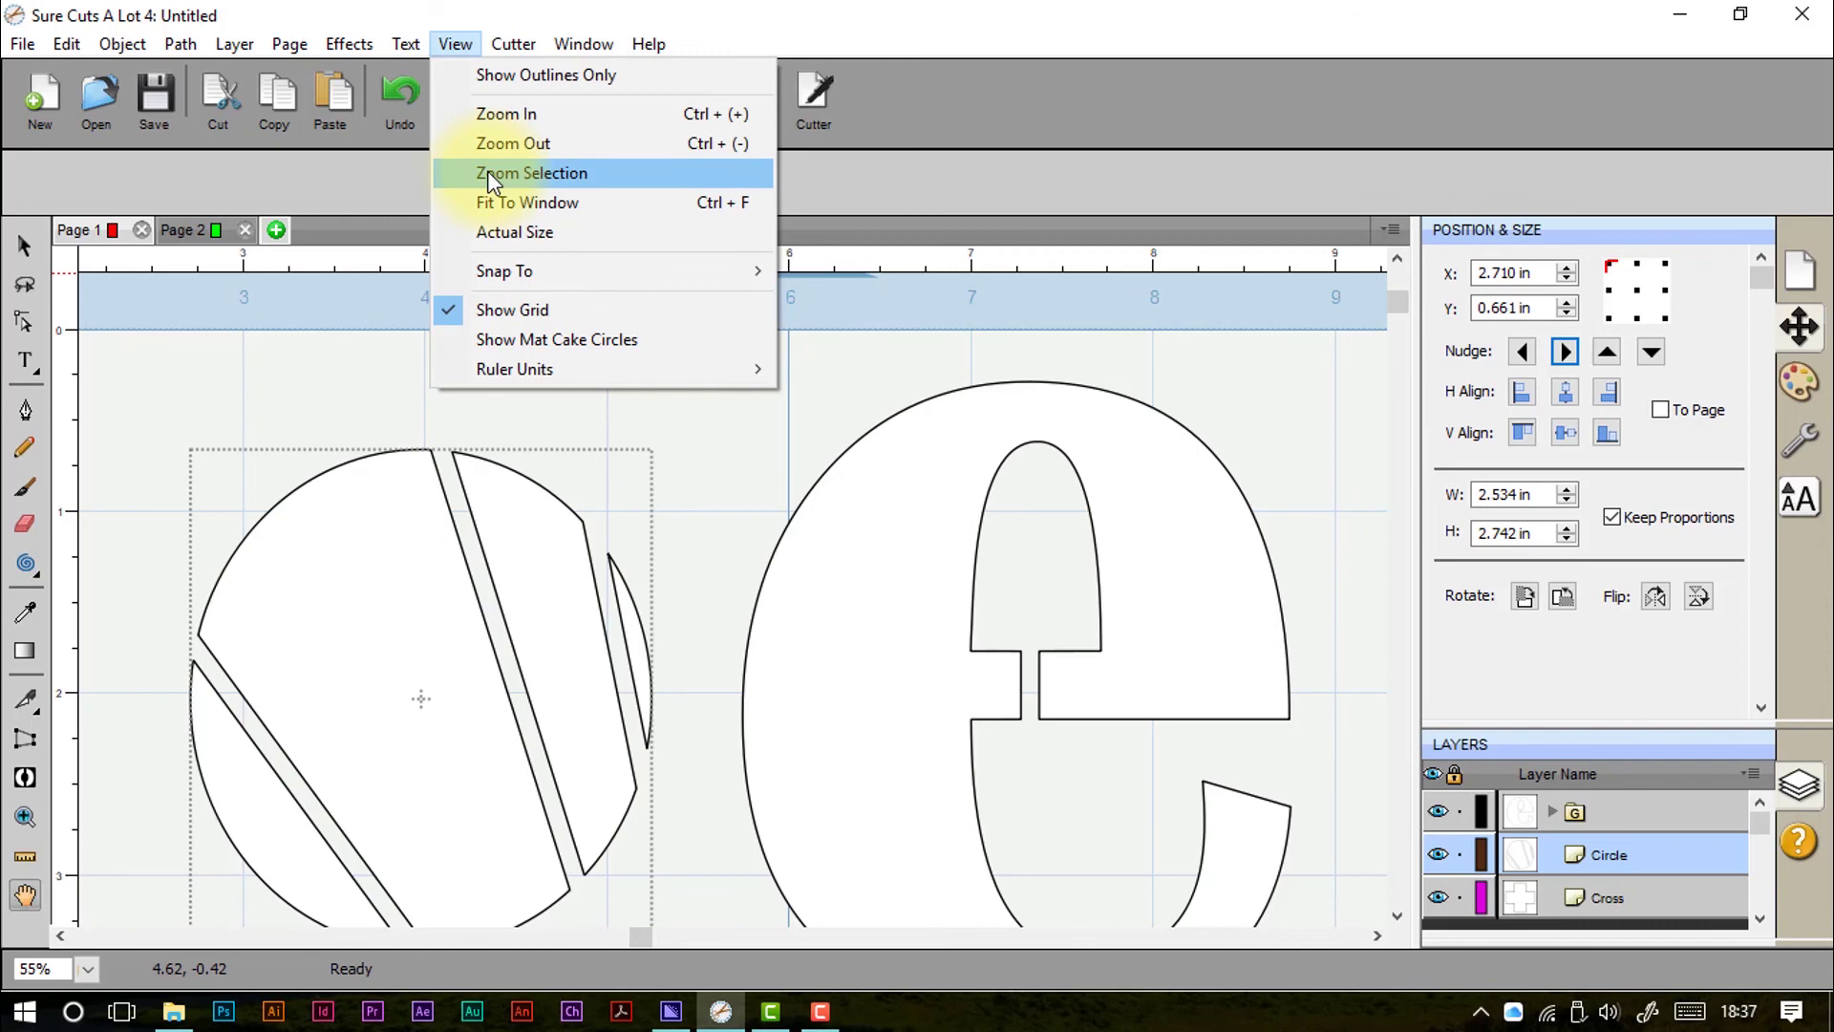
left_click(496, 206)
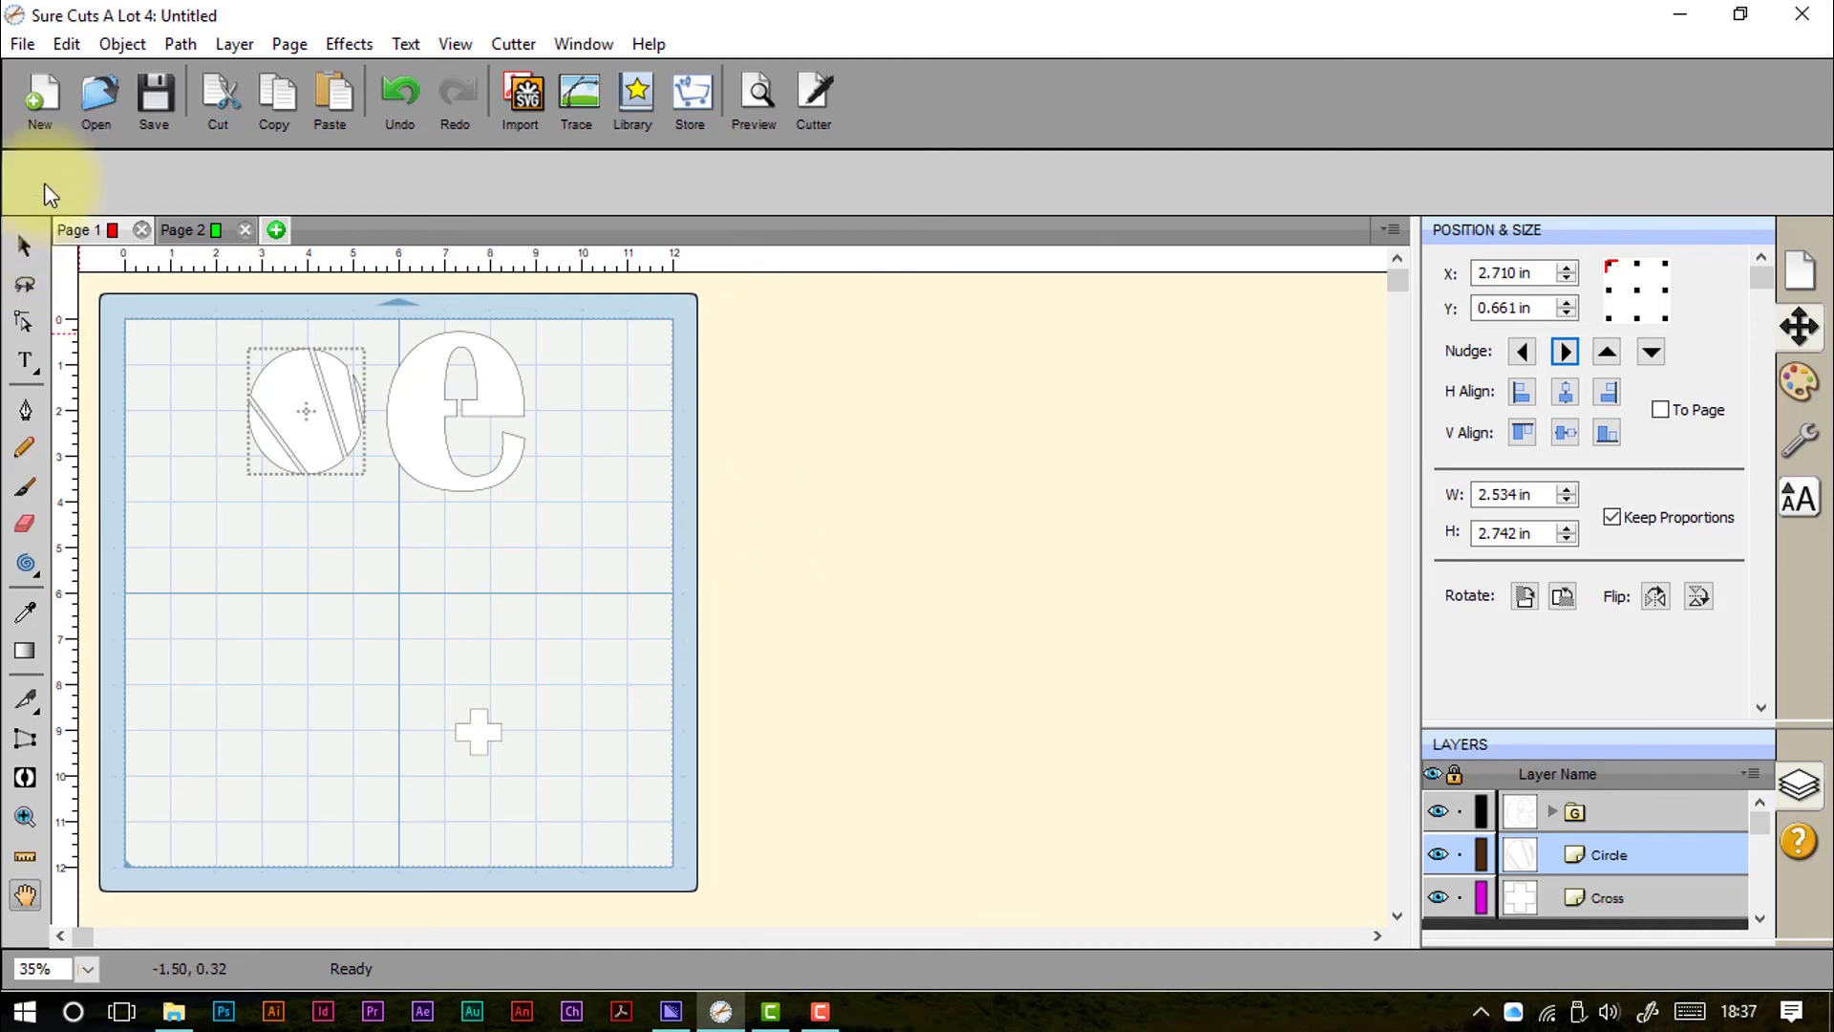
left_click(25, 244)
left_click_drag(671, 644, 193, 319)
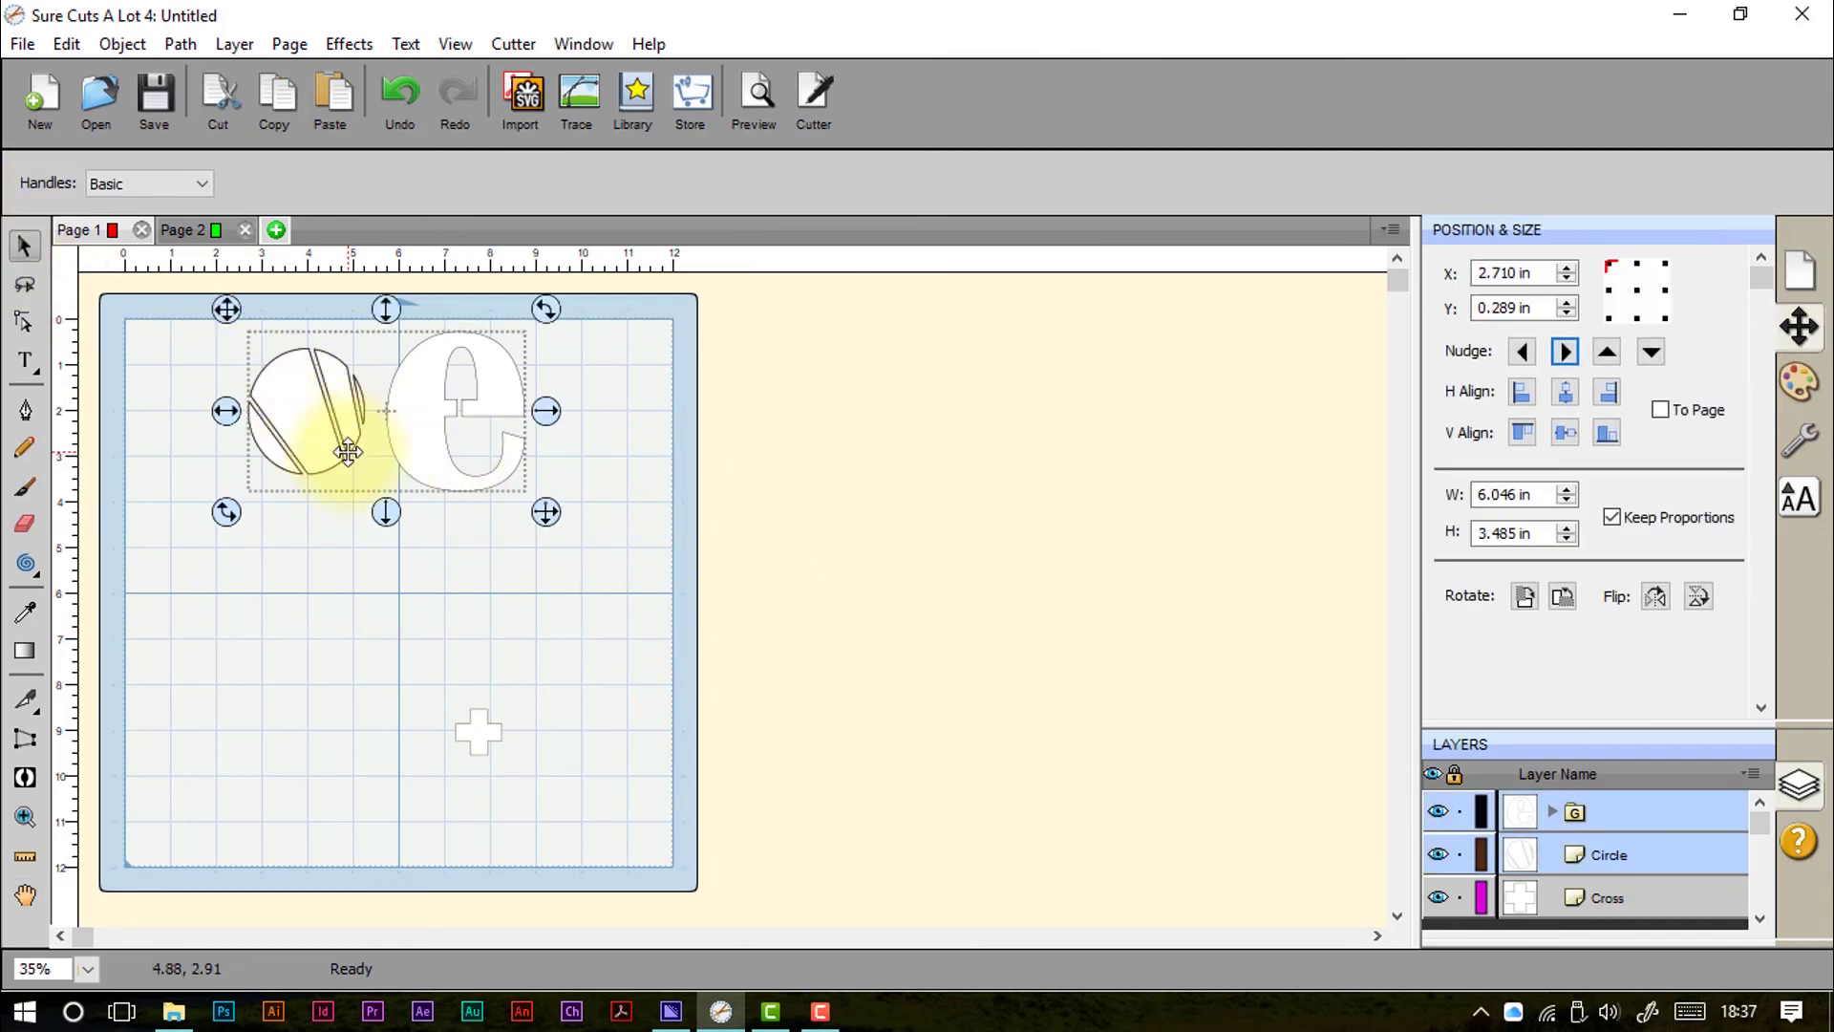